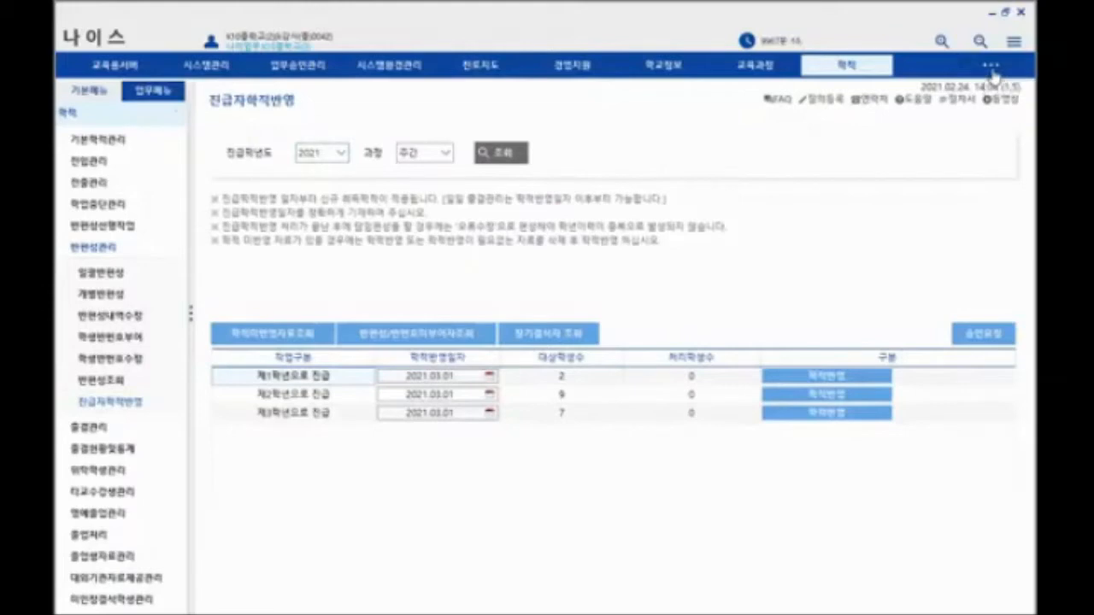
Open the 일괄반편성 bulk class assignment page from the full navigation menu
click(991, 70)
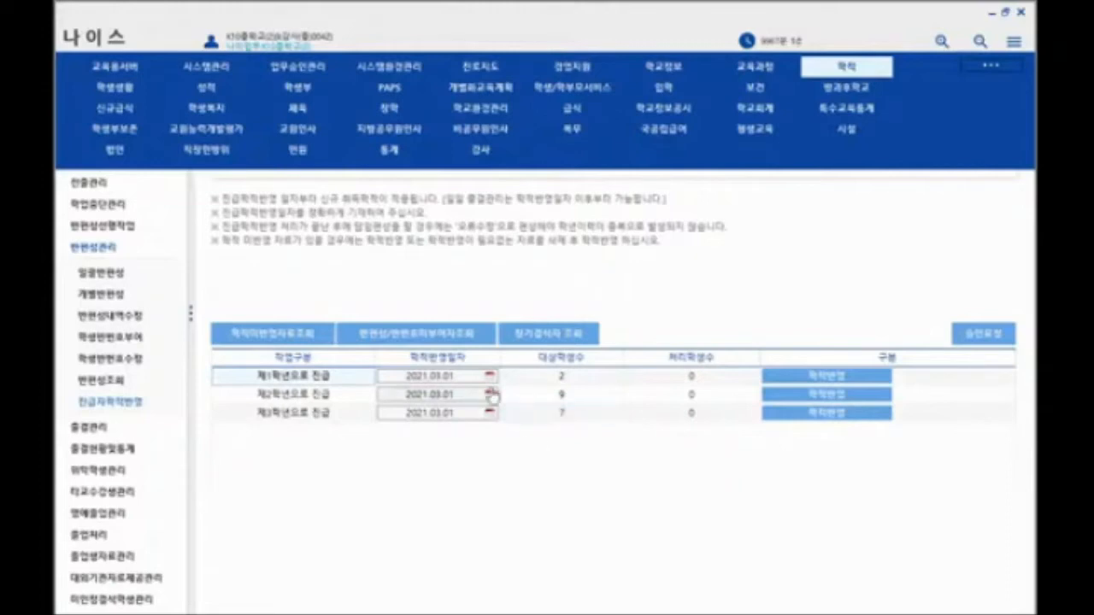
click(112, 277)
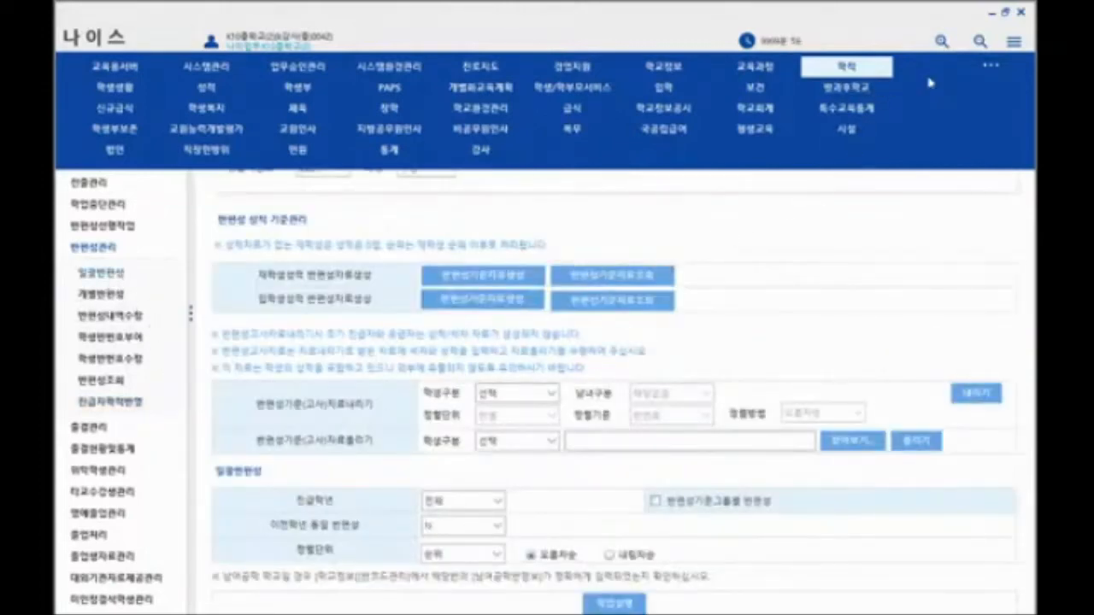
Collapse the full menu and bring up the 일괄반편성파일관리 download/upload view
click(990, 68)
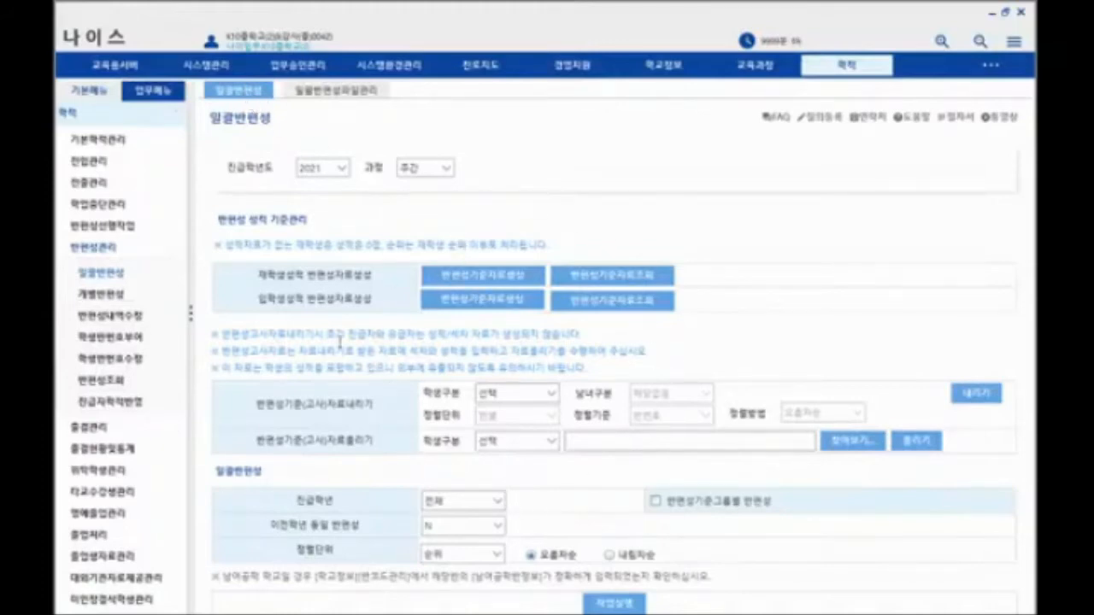
click(347, 101)
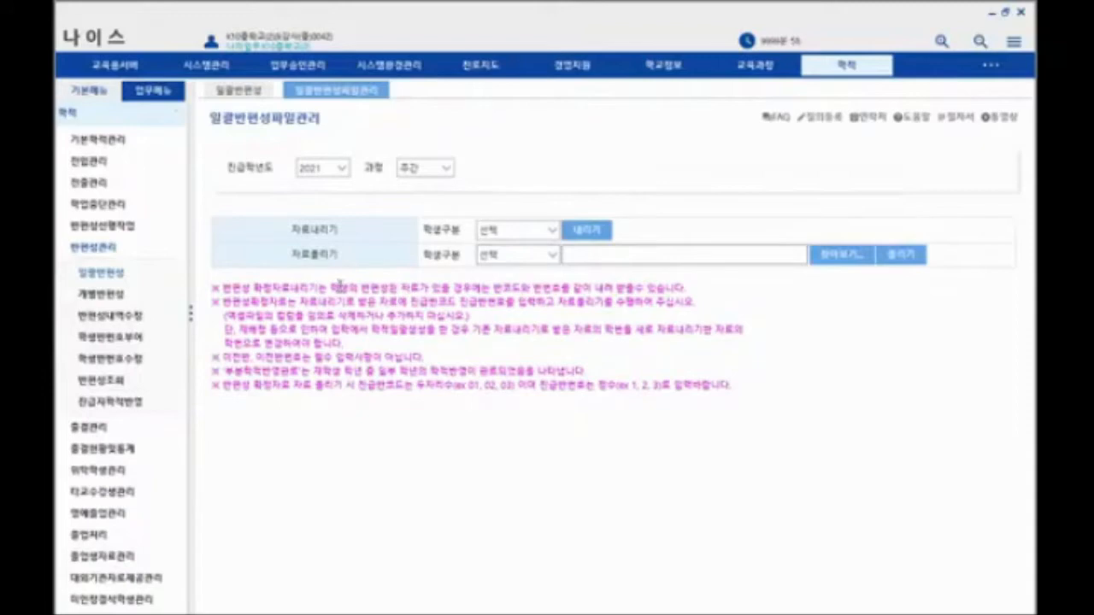
Review the bulk-assignment notices and class code wording, then go to 개별반편성 (입학생반편성내역개별등록)
drag(340, 289, 562, 289)
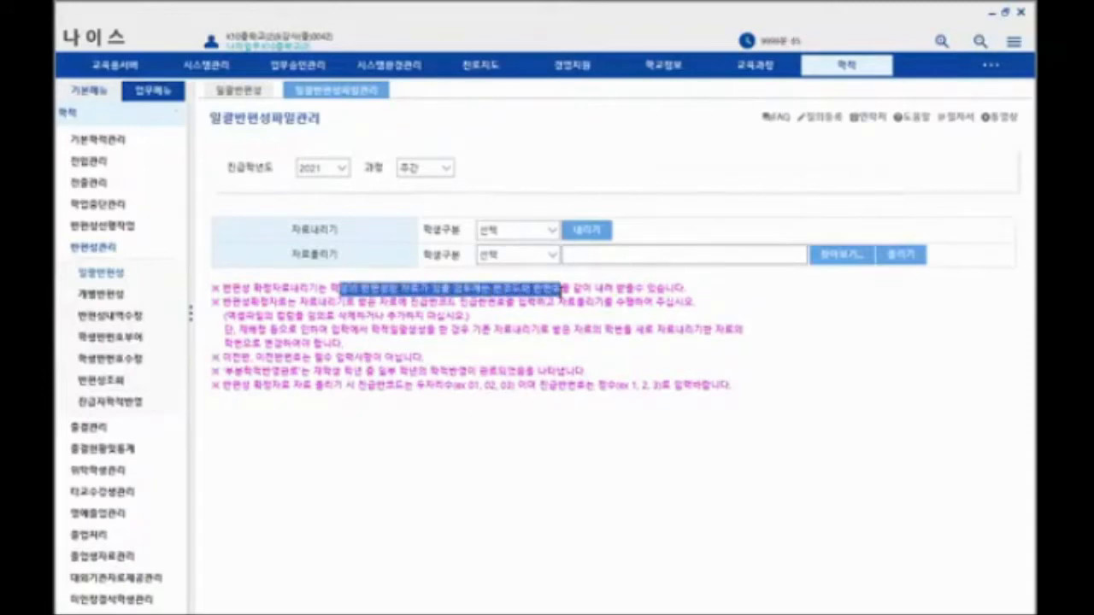
click(519, 318)
drag(420, 302, 613, 303)
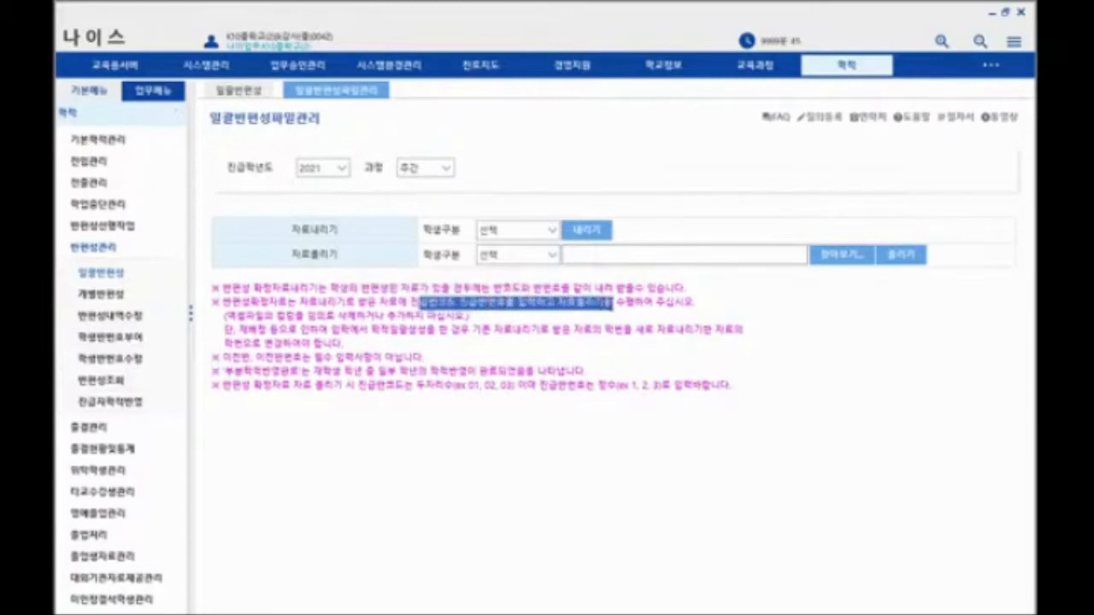
click(238, 91)
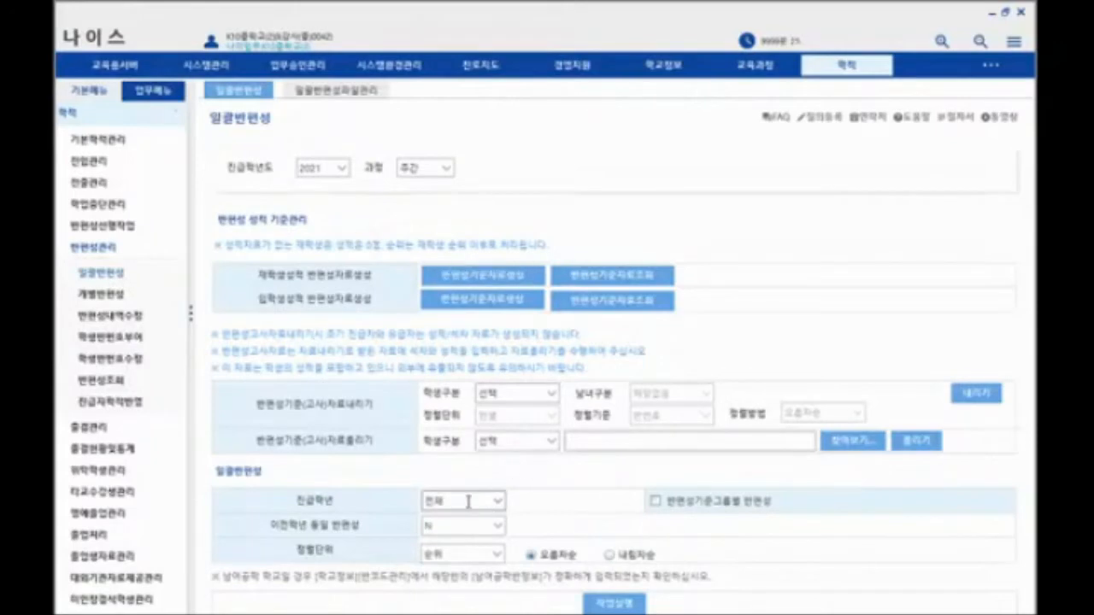
click(357, 94)
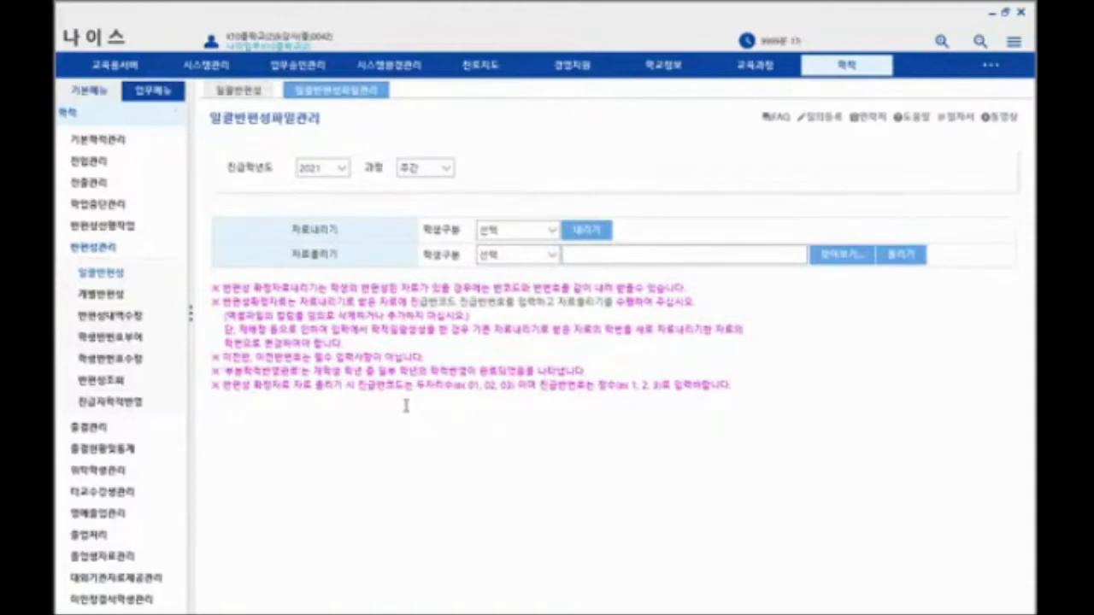
click(111, 299)
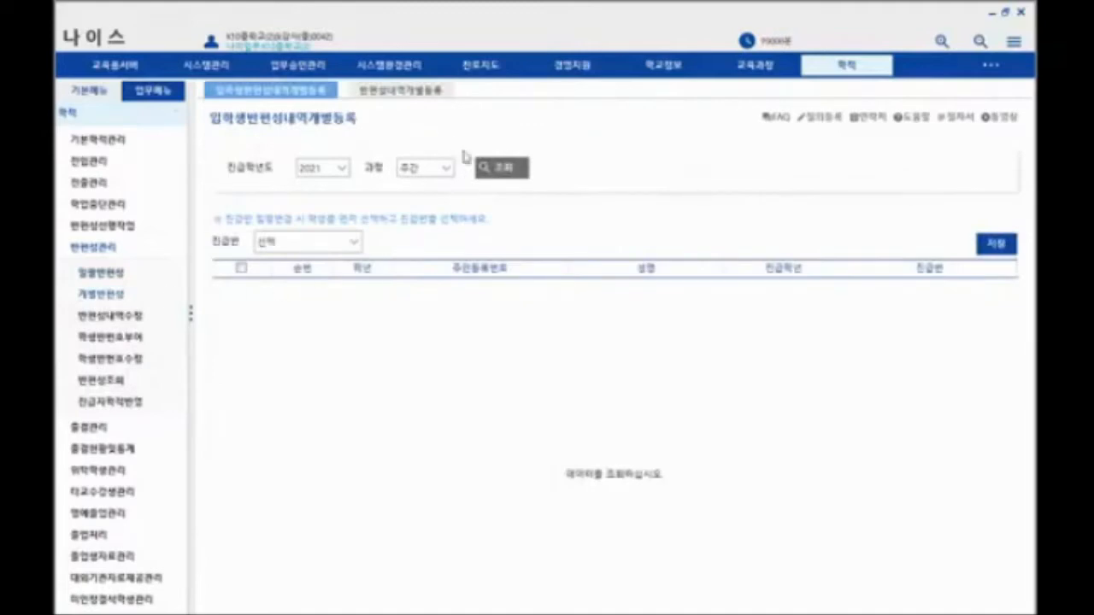
List the individually assigned entrants and 1학년 1반 students, then go to 반편성내역수정
click(501, 173)
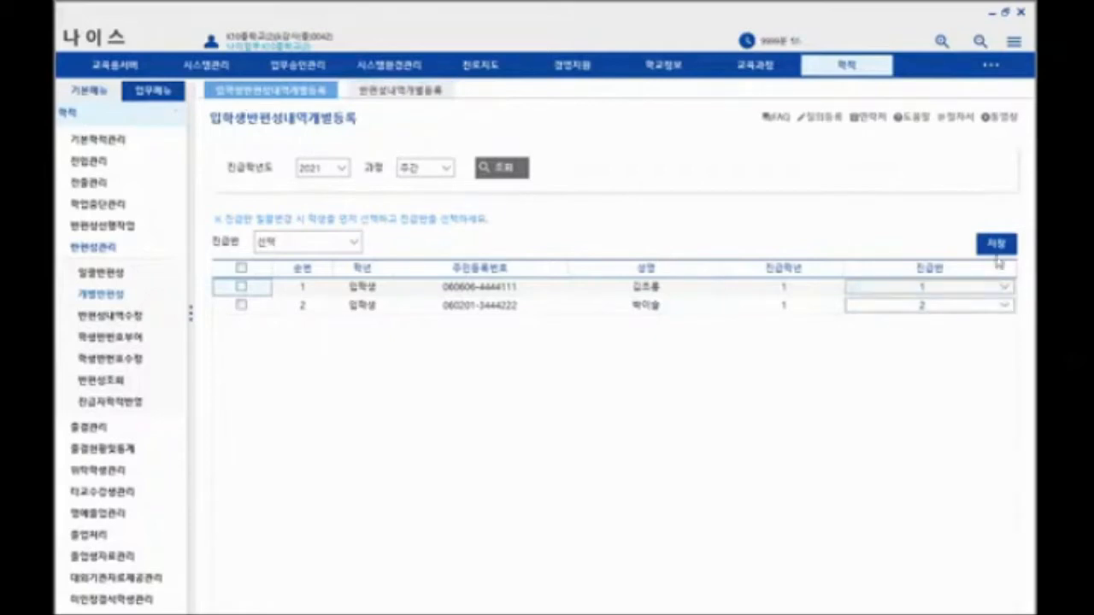
click(401, 89)
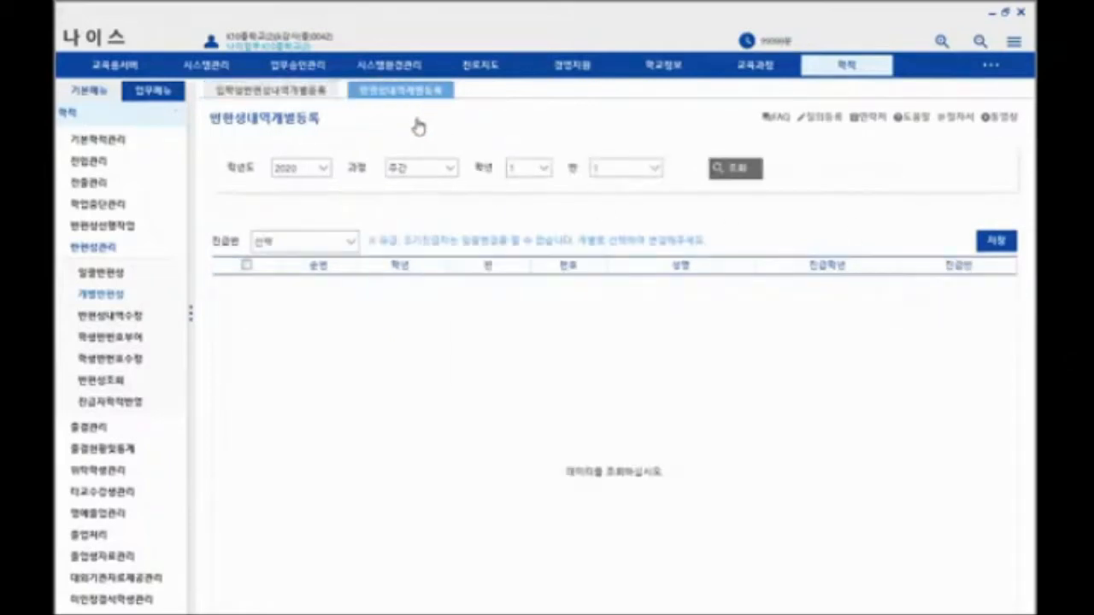
click(733, 171)
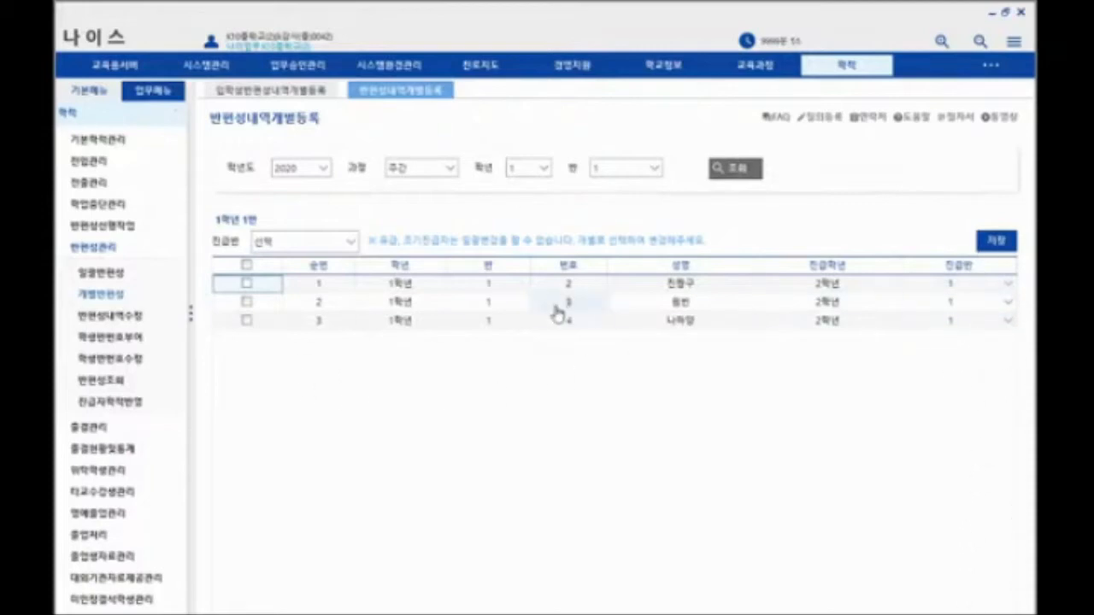
click(134, 318)
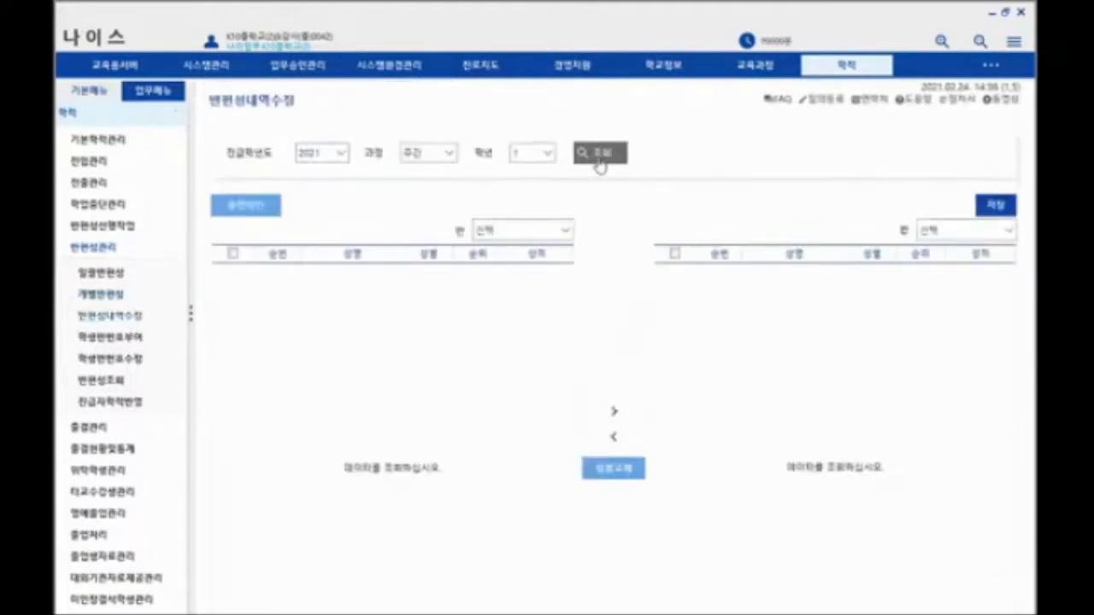
Change the grade filter, list grade 1 class 1 on 학생반번호수정, then return to 진급자학적반영
click(555, 152)
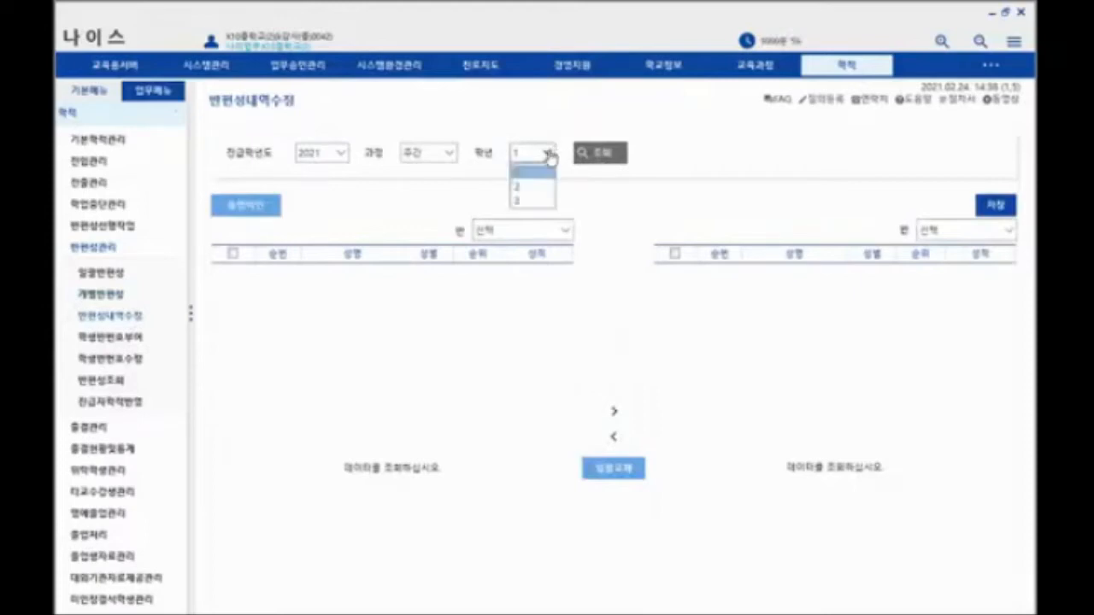
click(537, 200)
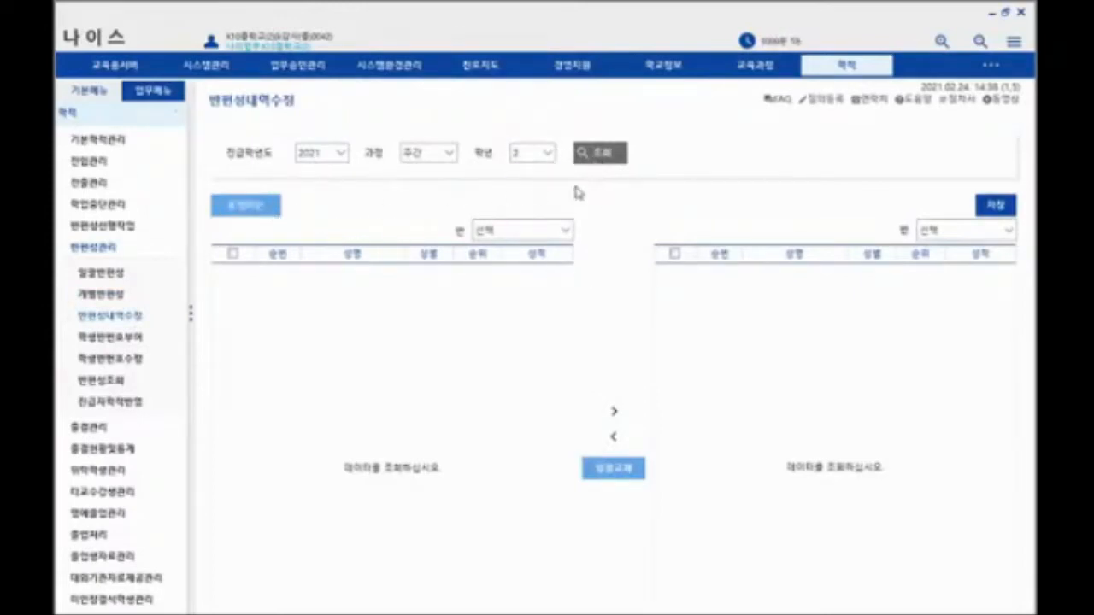
click(129, 344)
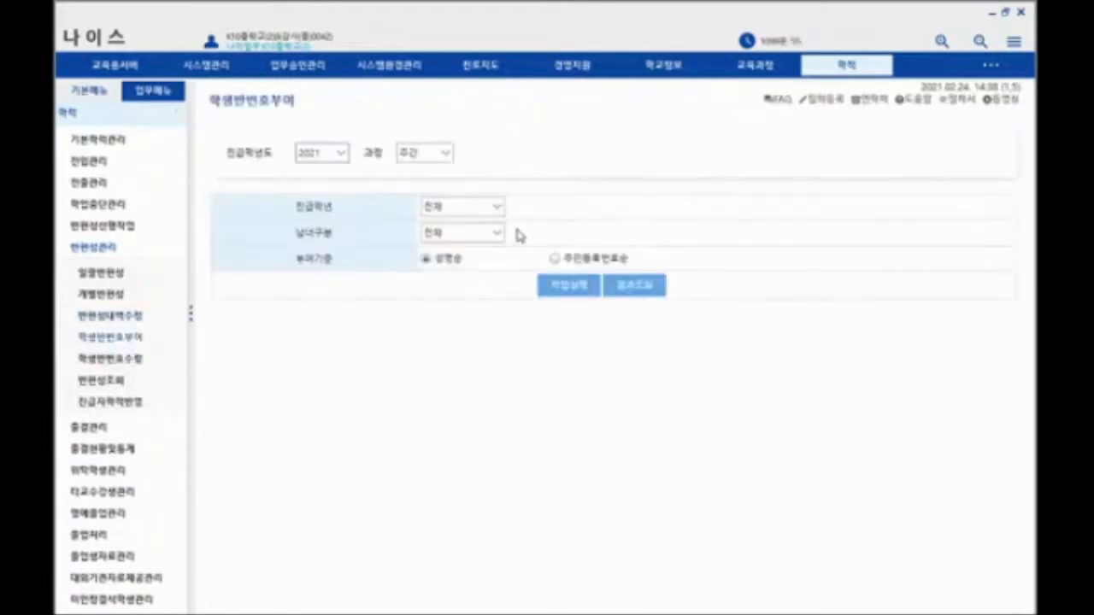
click(133, 363)
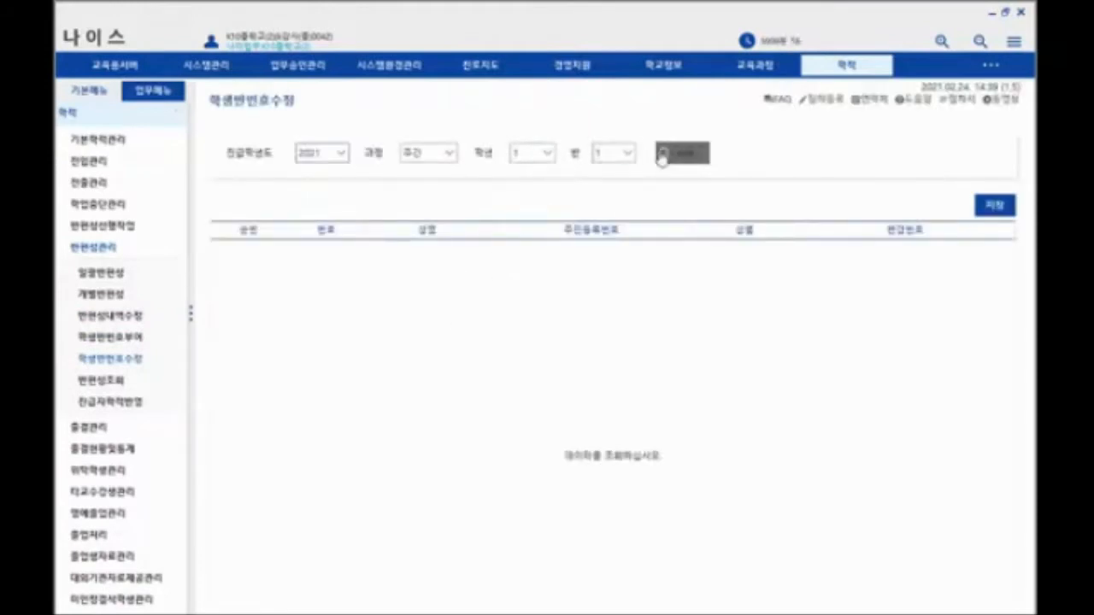
click(666, 154)
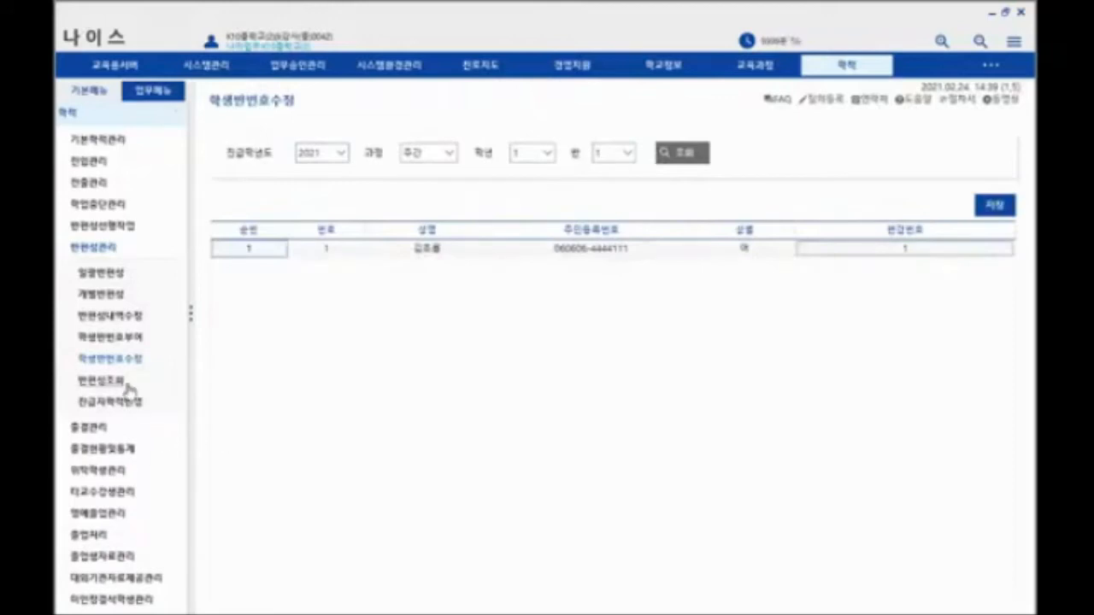
click(111, 402)
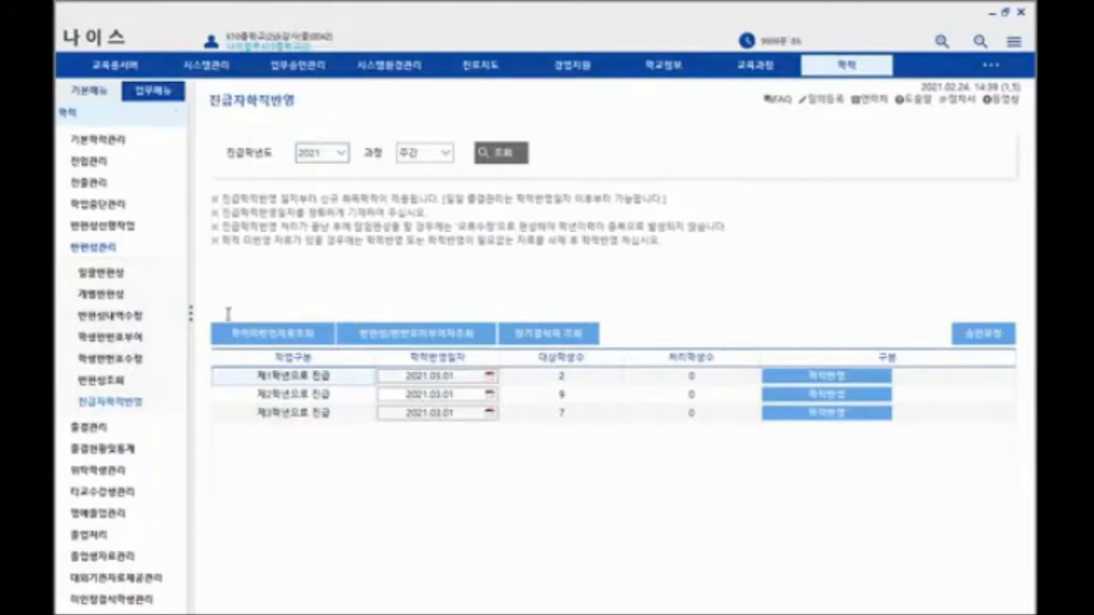
click(297, 342)
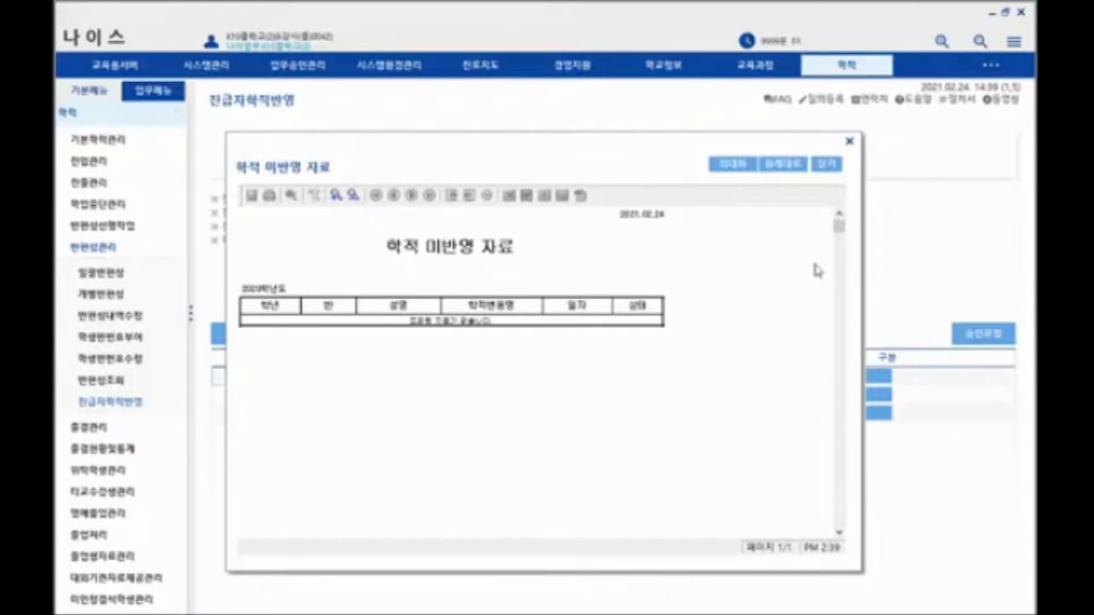
click(827, 164)
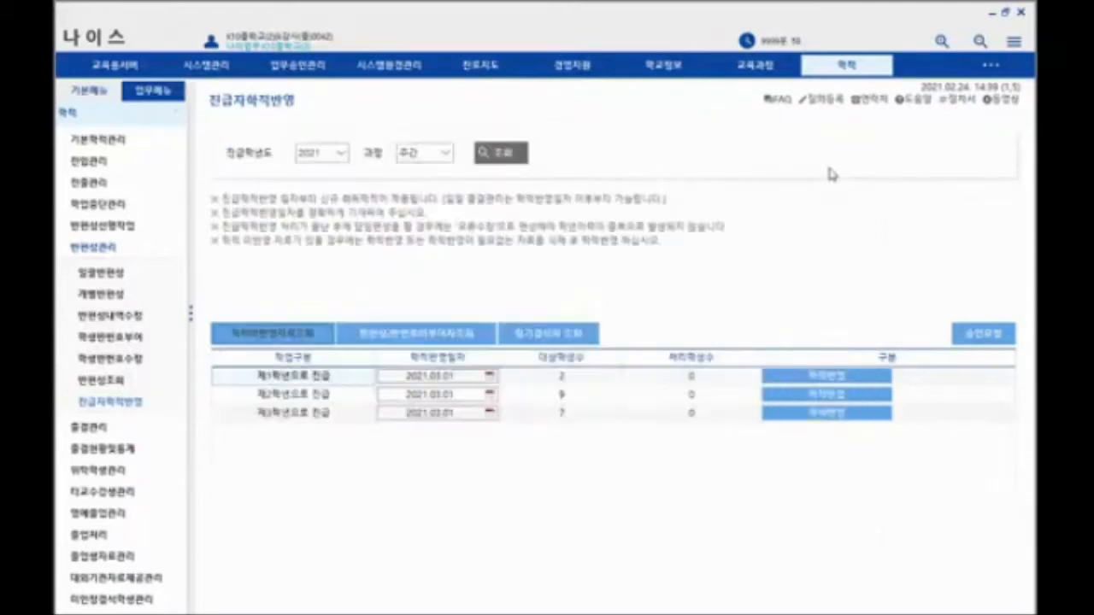
click(440, 338)
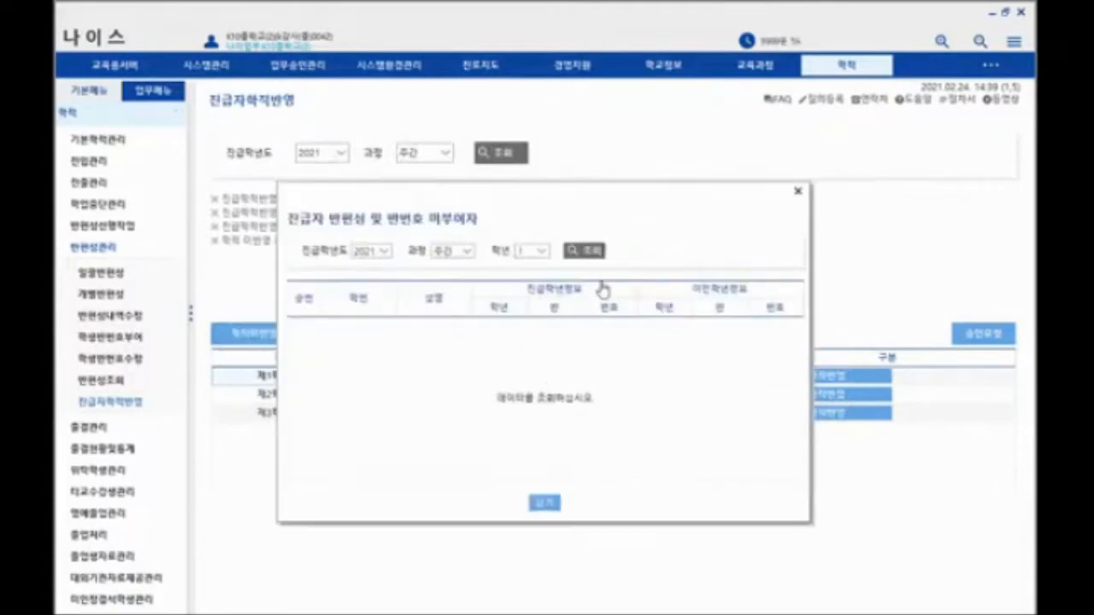
click(595, 256)
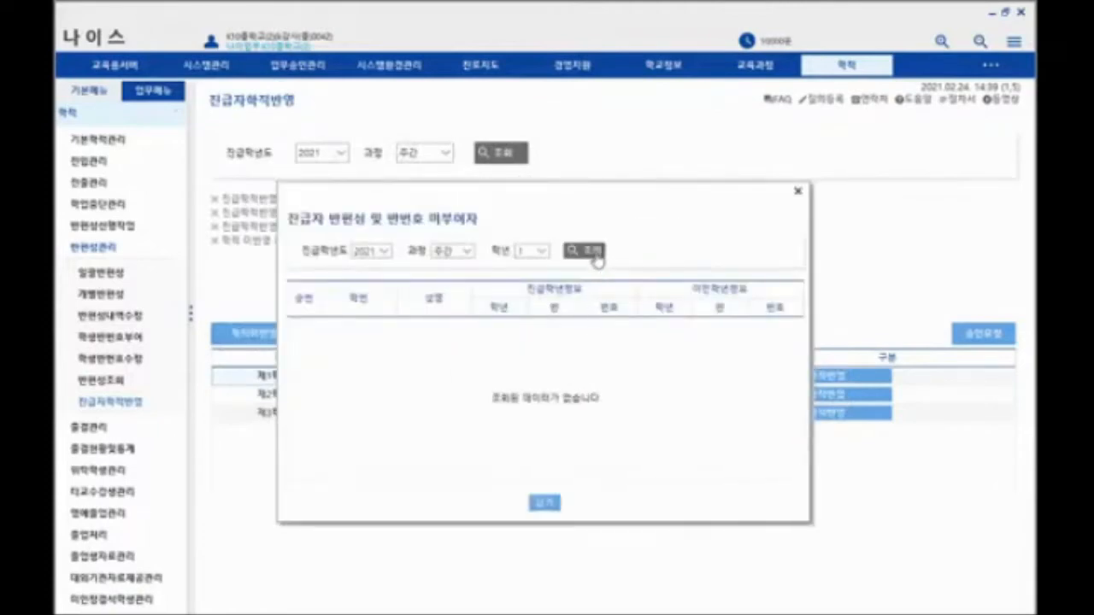
click(544, 502)
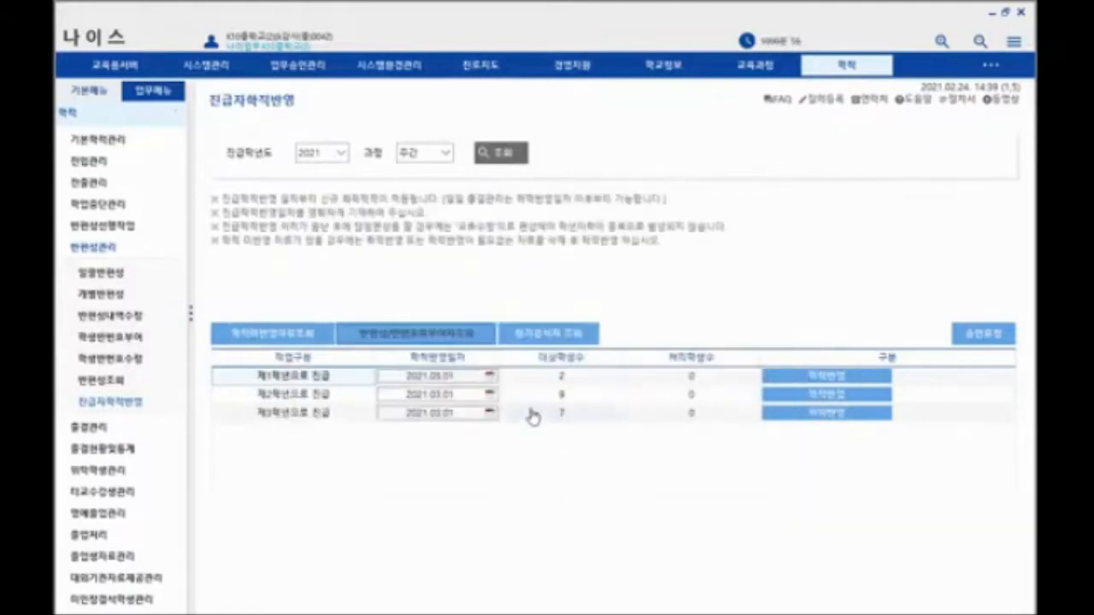
click(579, 339)
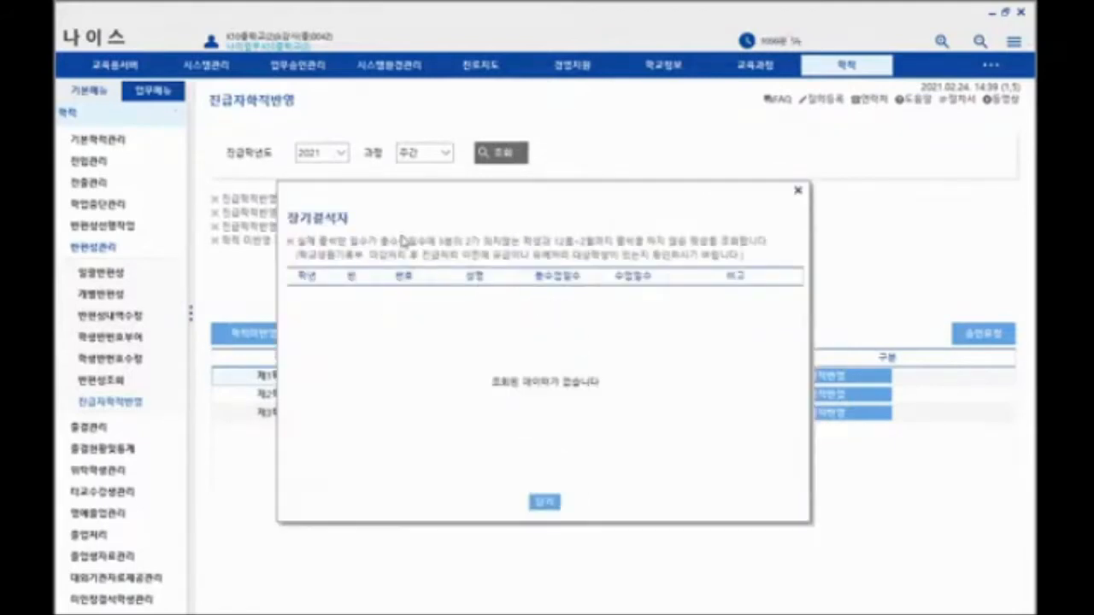
drag(384, 243, 547, 240)
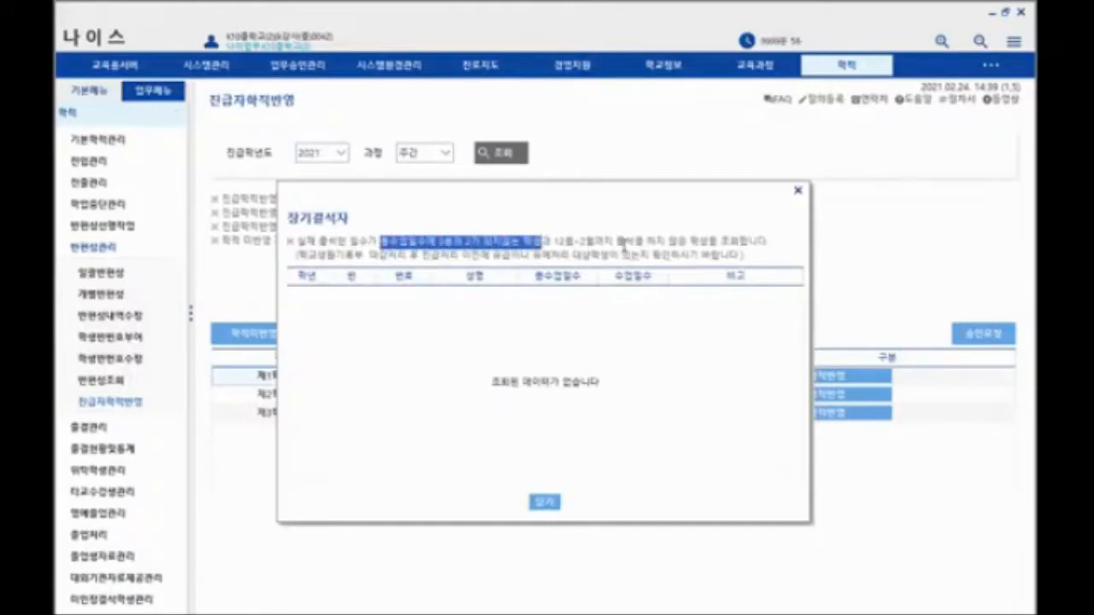
drag(622, 243, 732, 243)
click(704, 357)
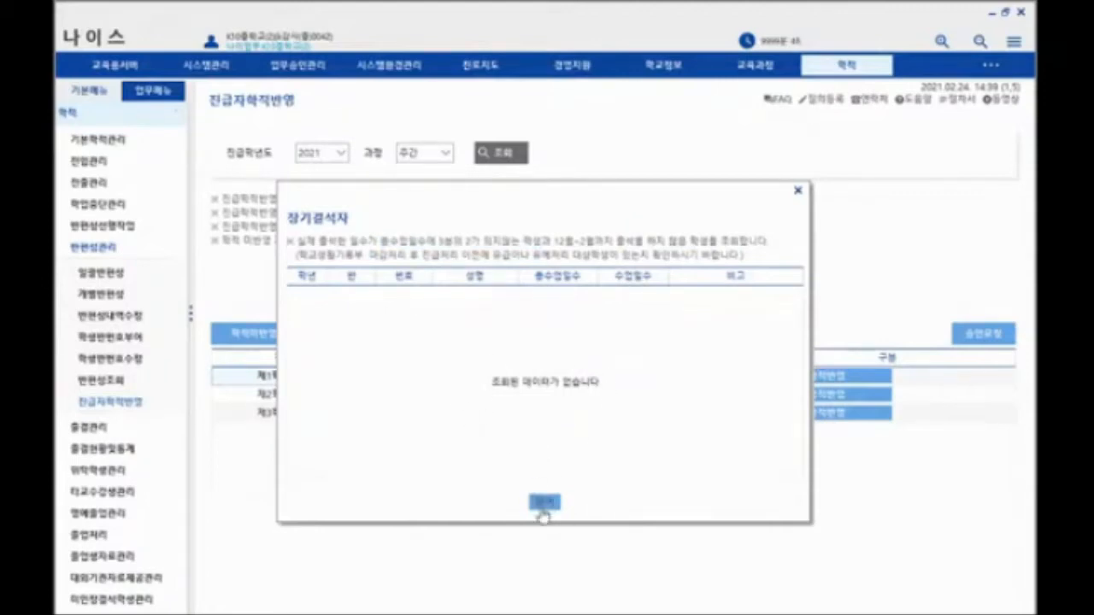
click(545, 502)
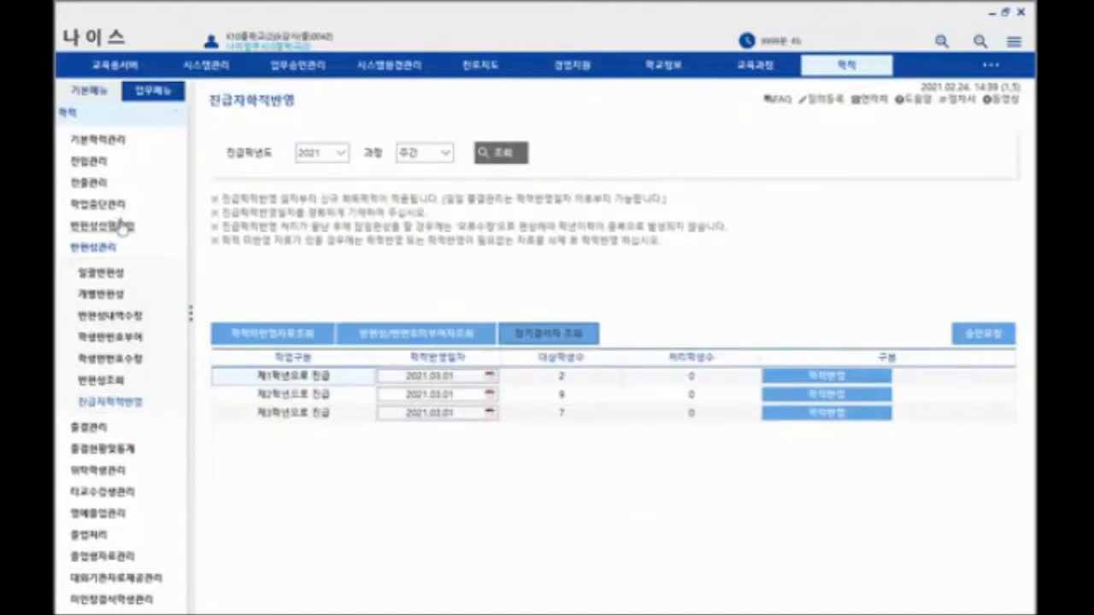
click(112, 146)
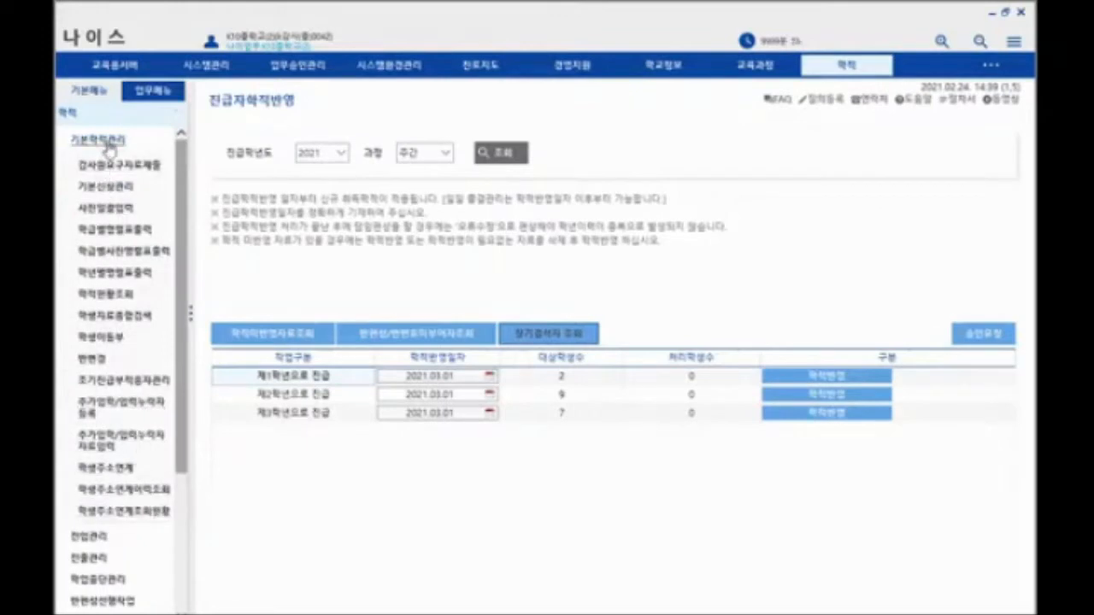
click(101, 140)
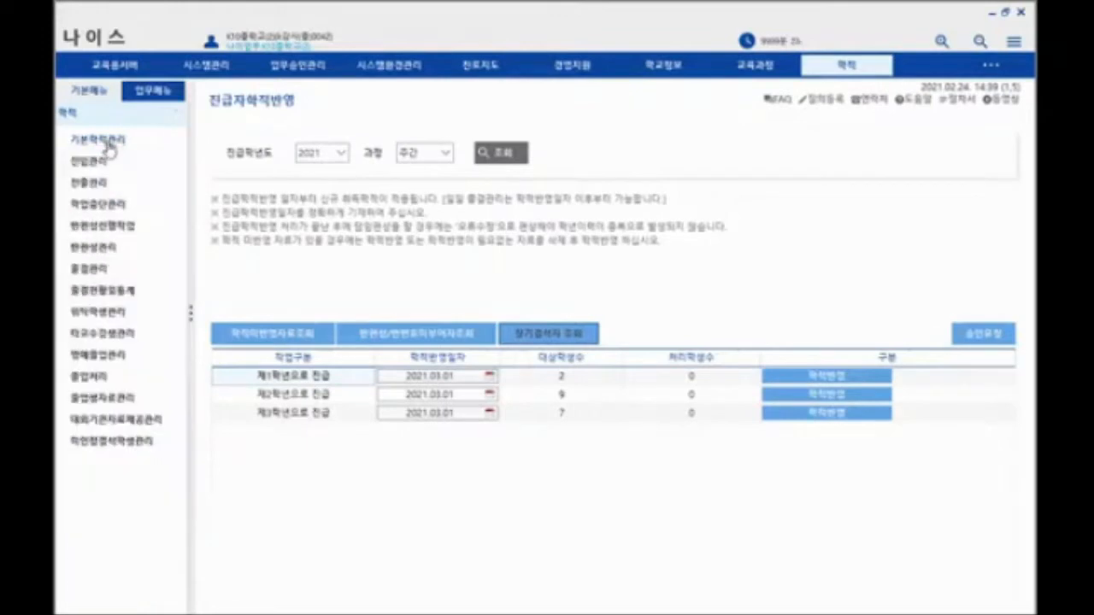
click(97, 204)
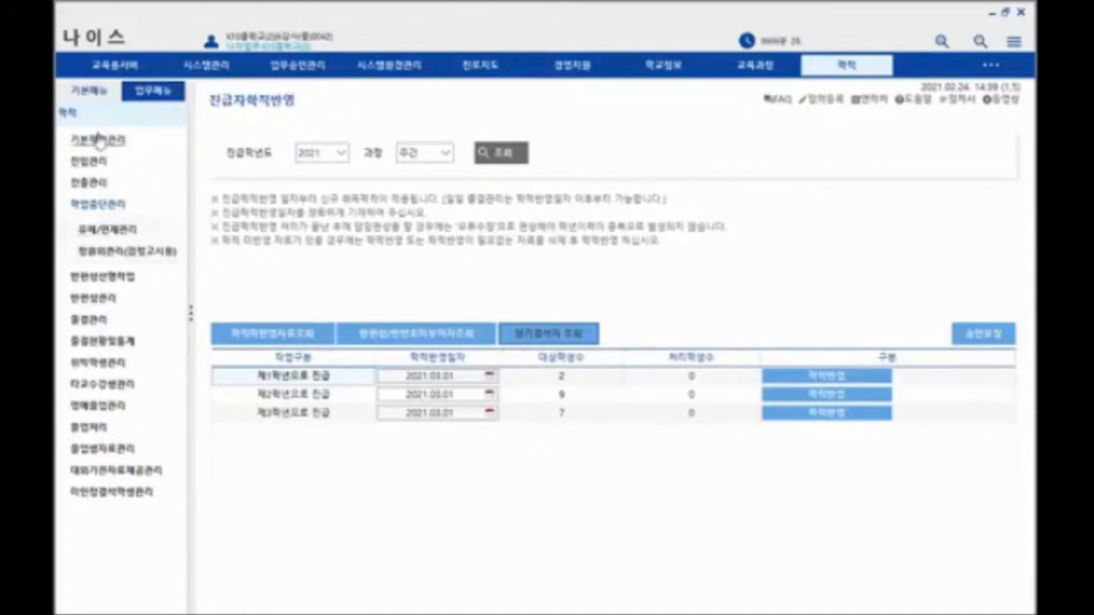
click(104, 279)
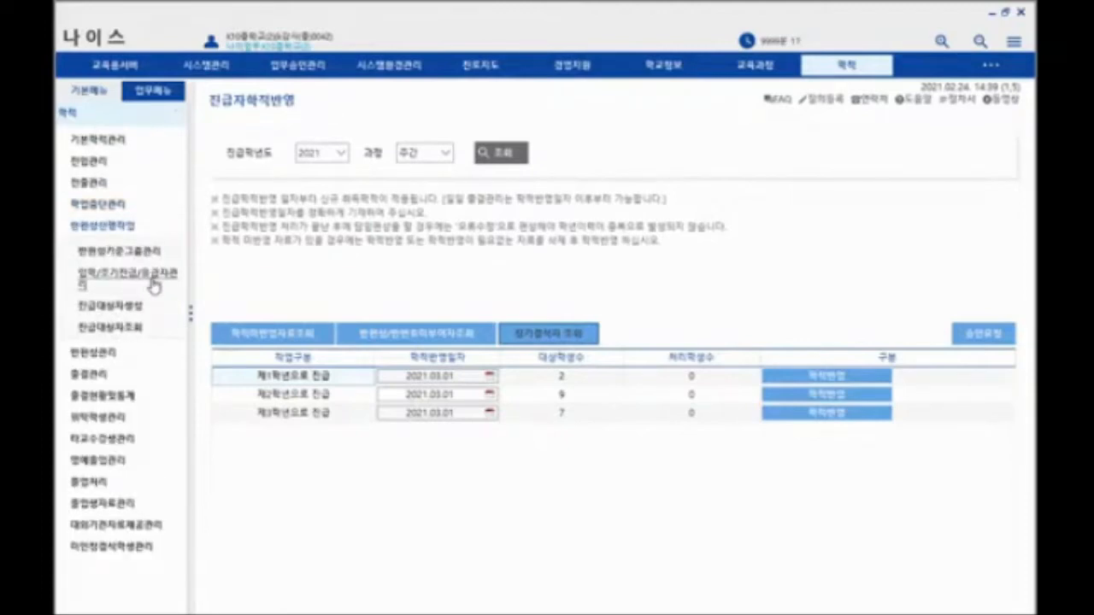
click(127, 229)
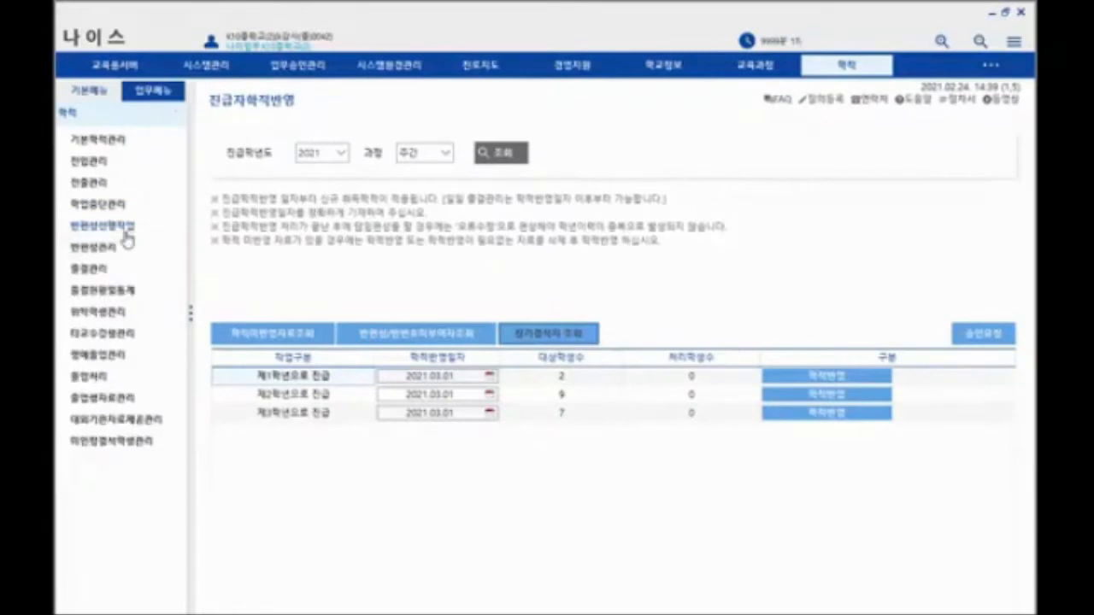
click(117, 252)
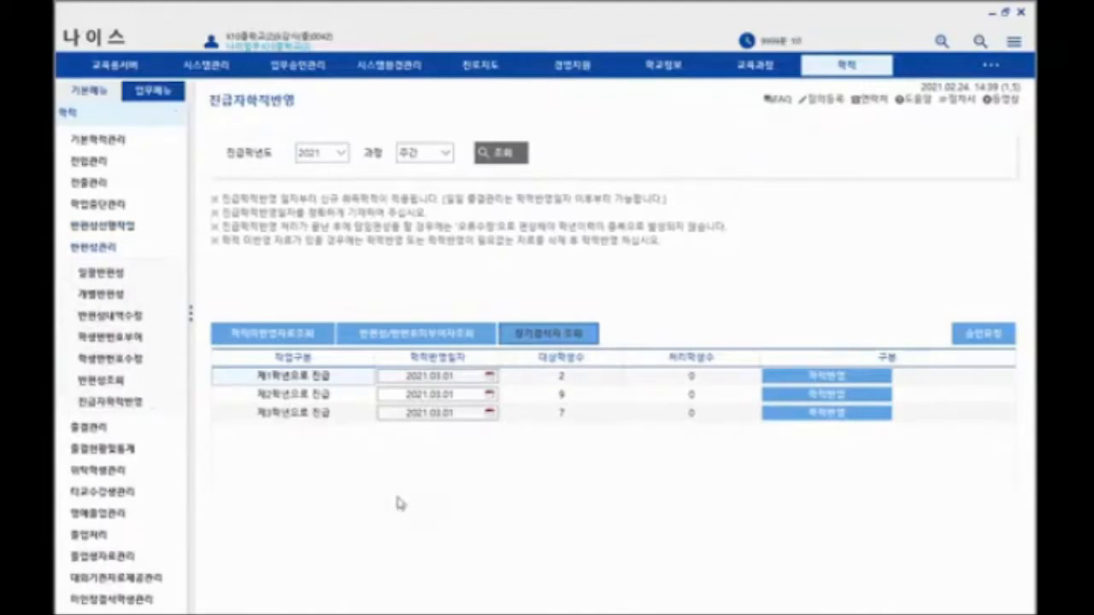
Reflect the grade 3 and grade 2 promotions in student records on 2021.03.01
click(849, 417)
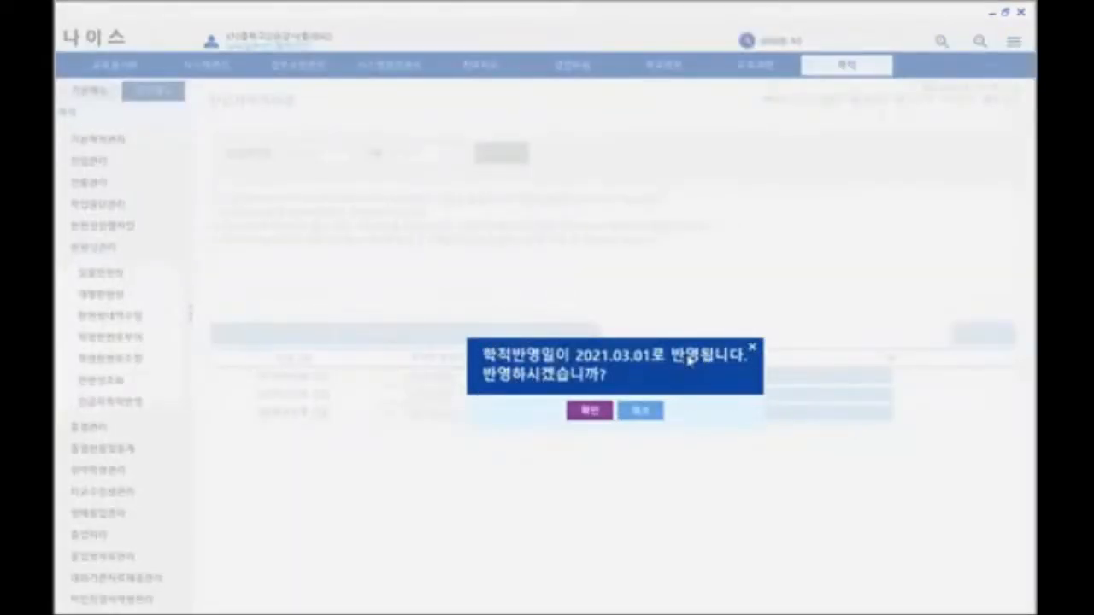
click(599, 413)
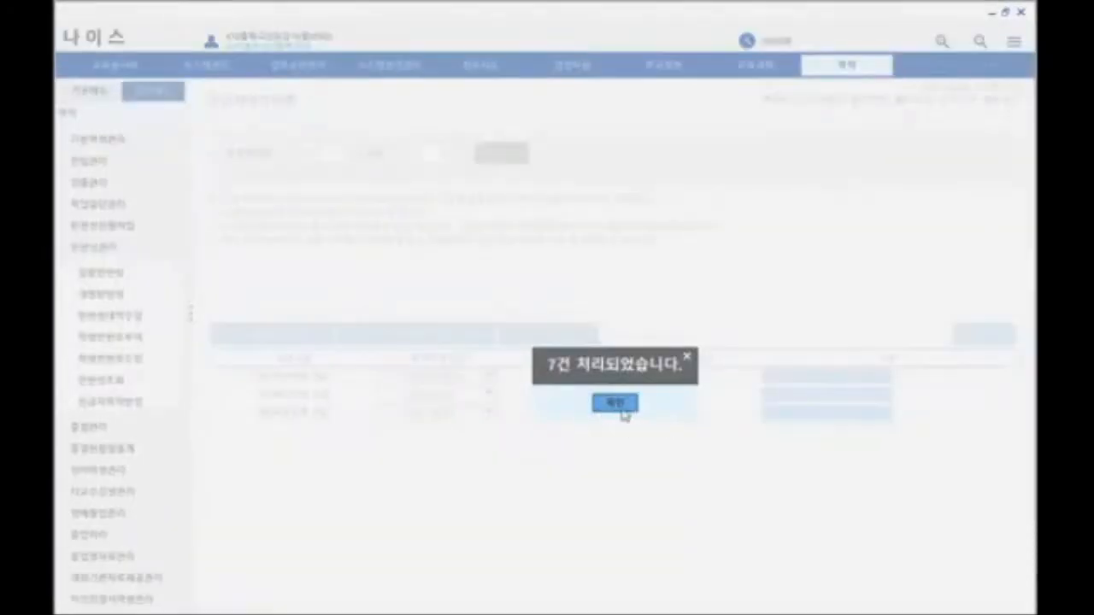
click(615, 405)
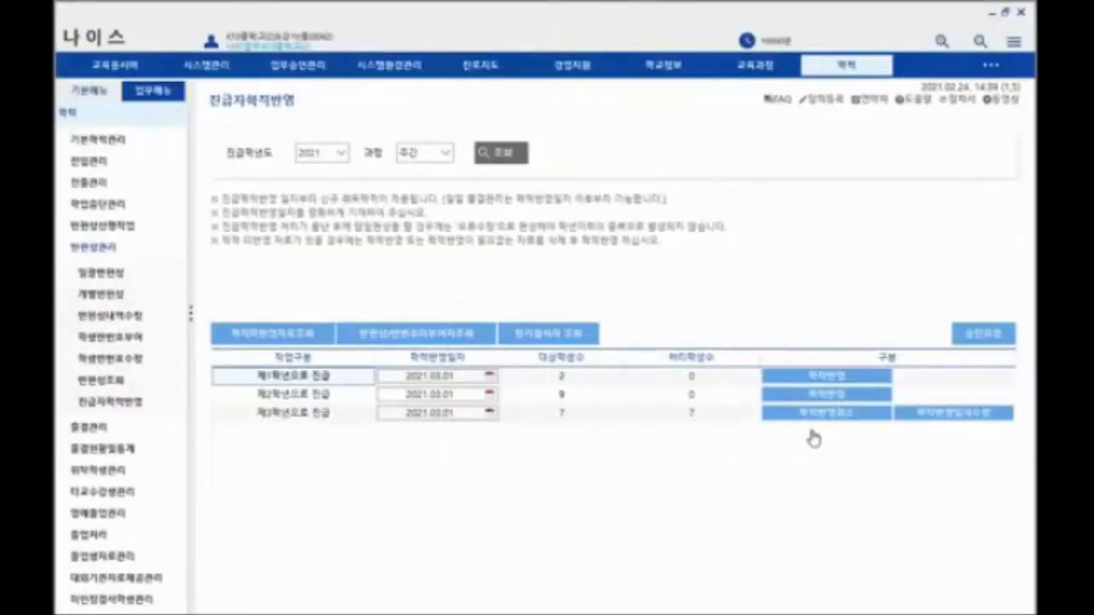
click(822, 399)
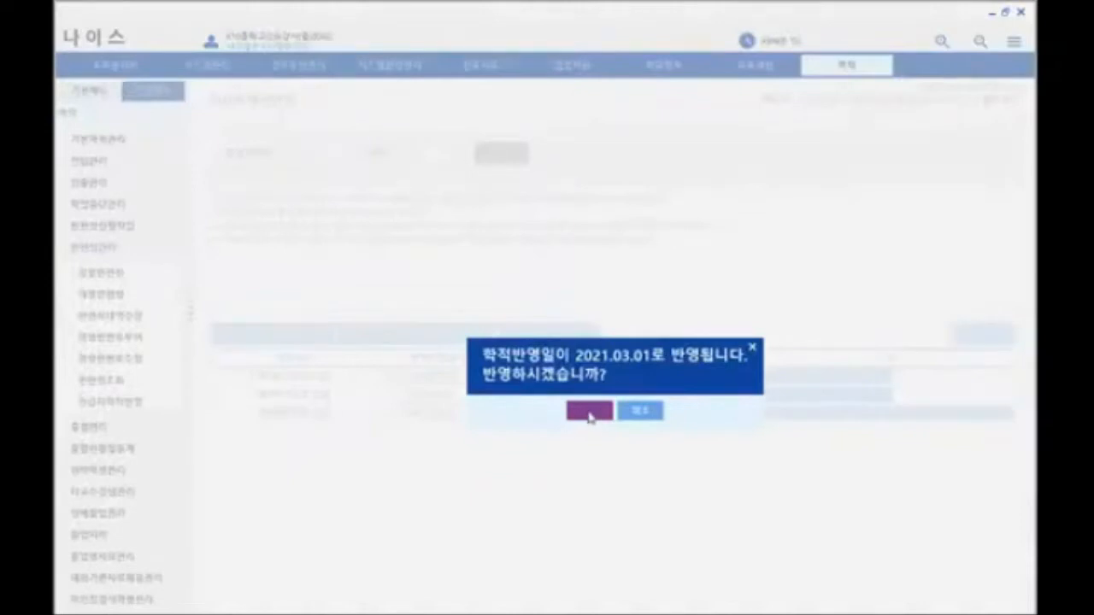
click(588, 414)
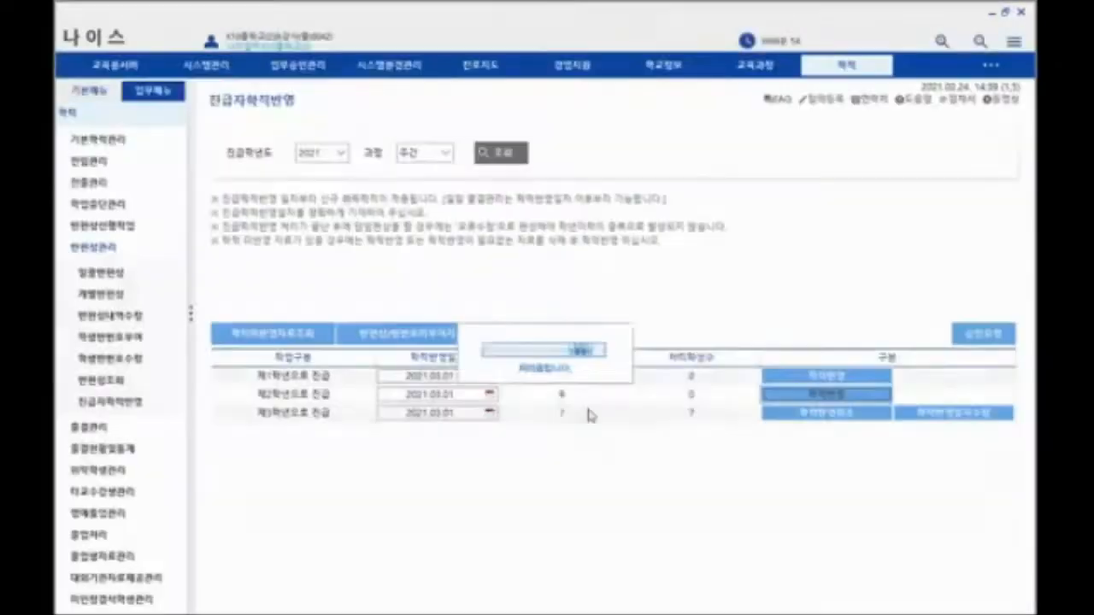
click(618, 403)
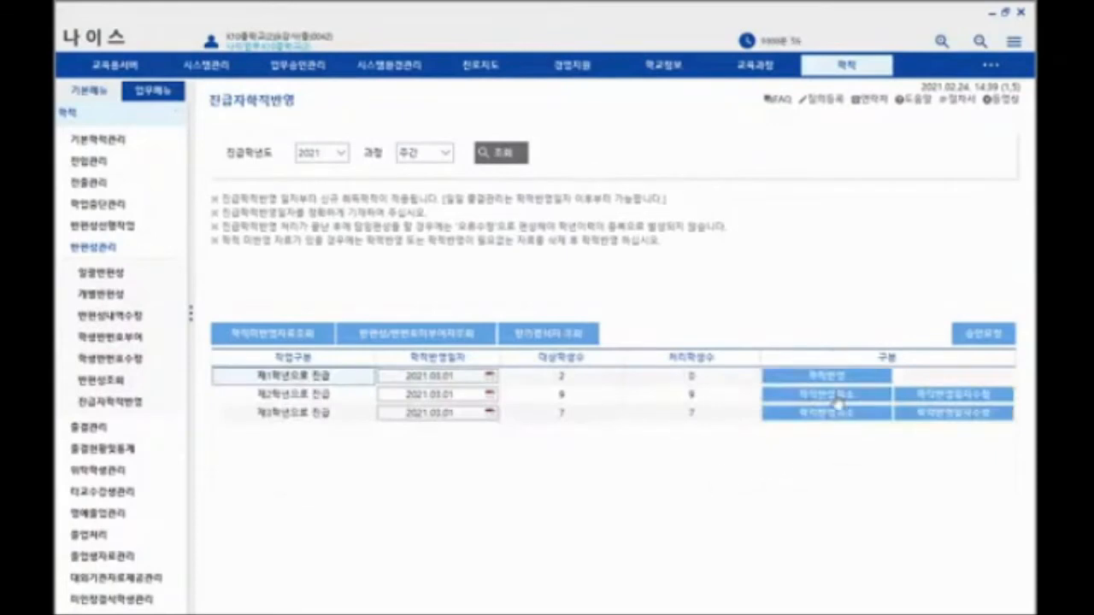
Reflect the grade 1 promotion with its record date changed to 2021.03.02
click(828, 378)
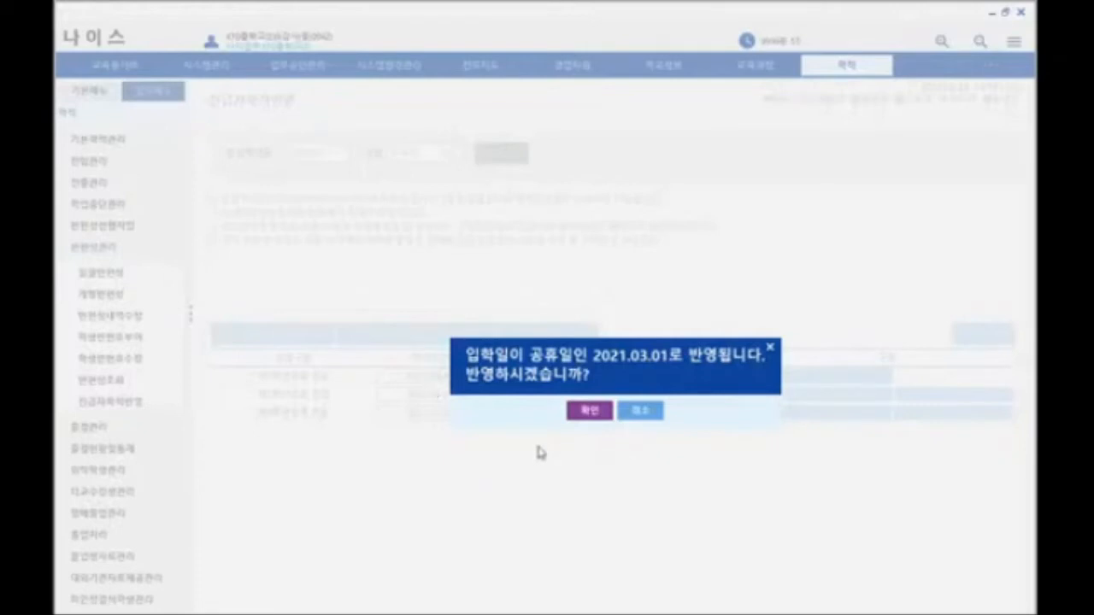
click(640, 410)
click(473, 376)
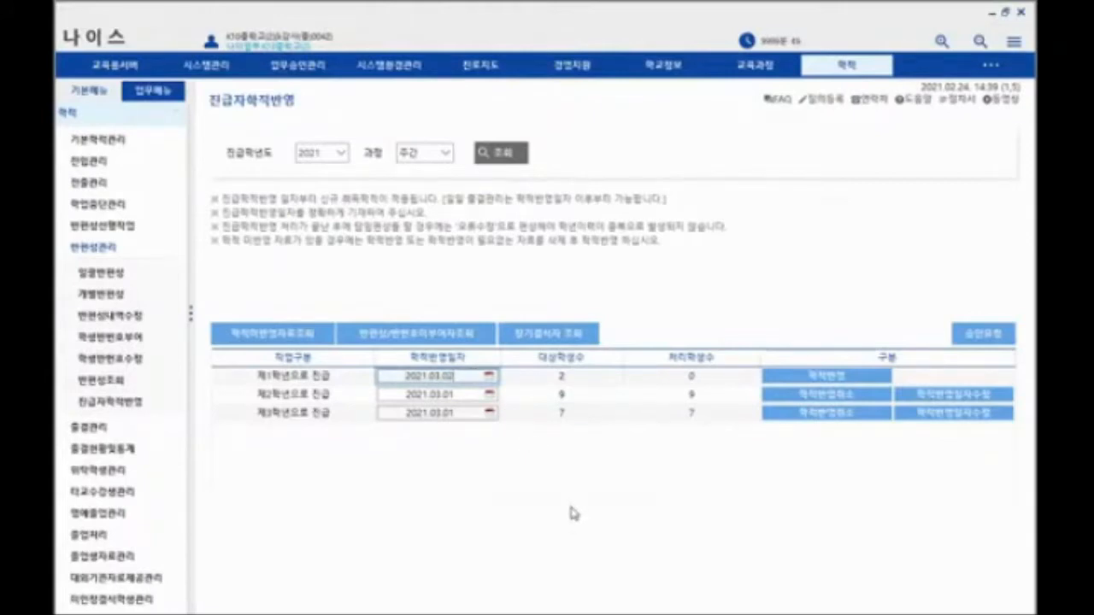
click(845, 381)
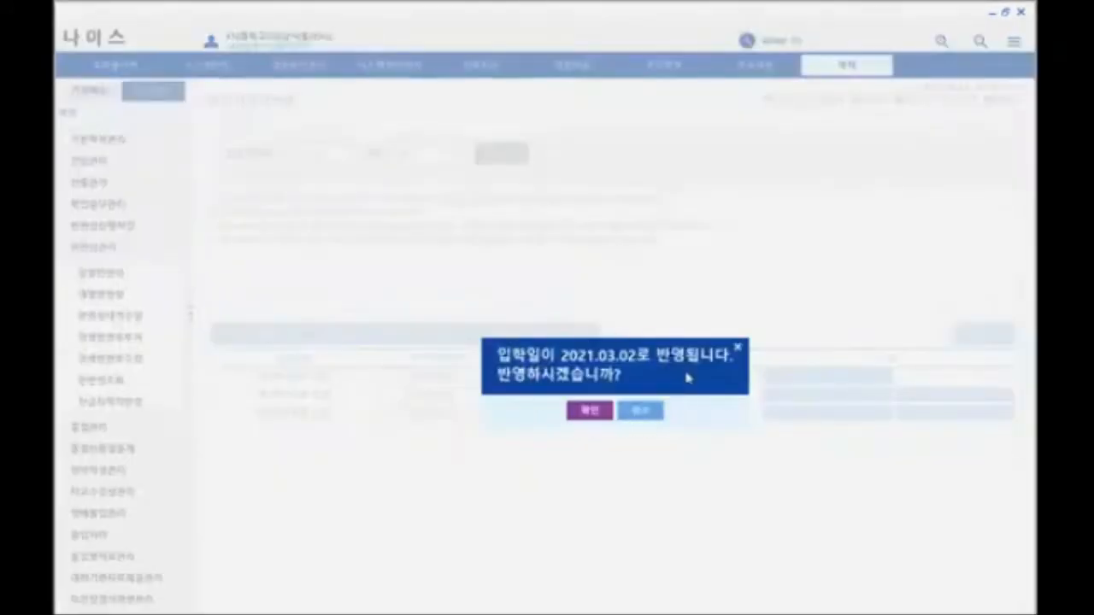
click(591, 412)
click(608, 401)
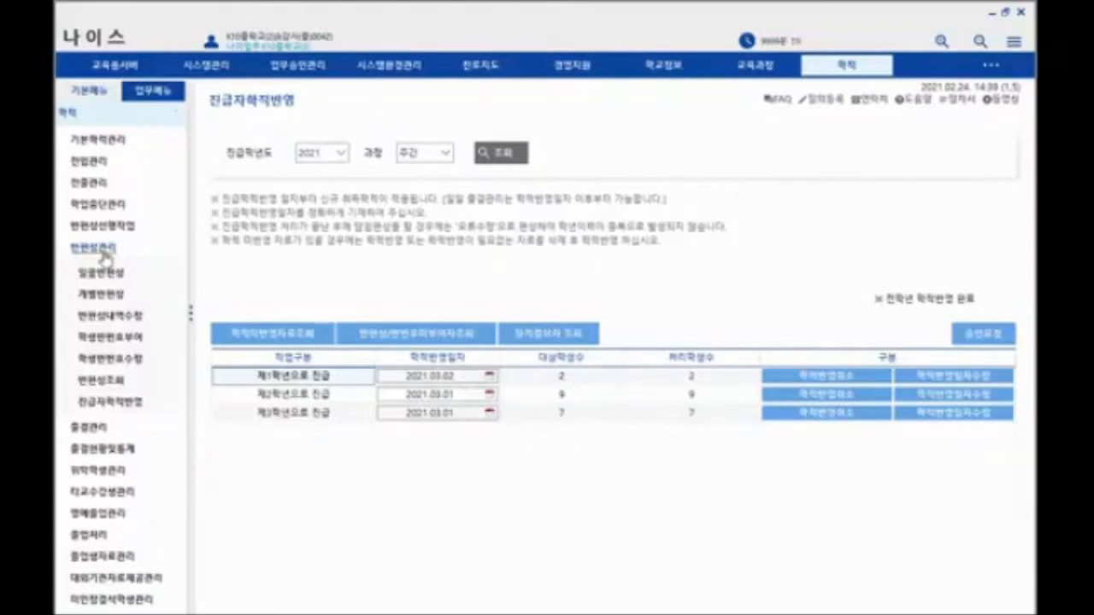
Rearrange the sidebar groups and open 개별반편성 under 반편성관리
click(100, 252)
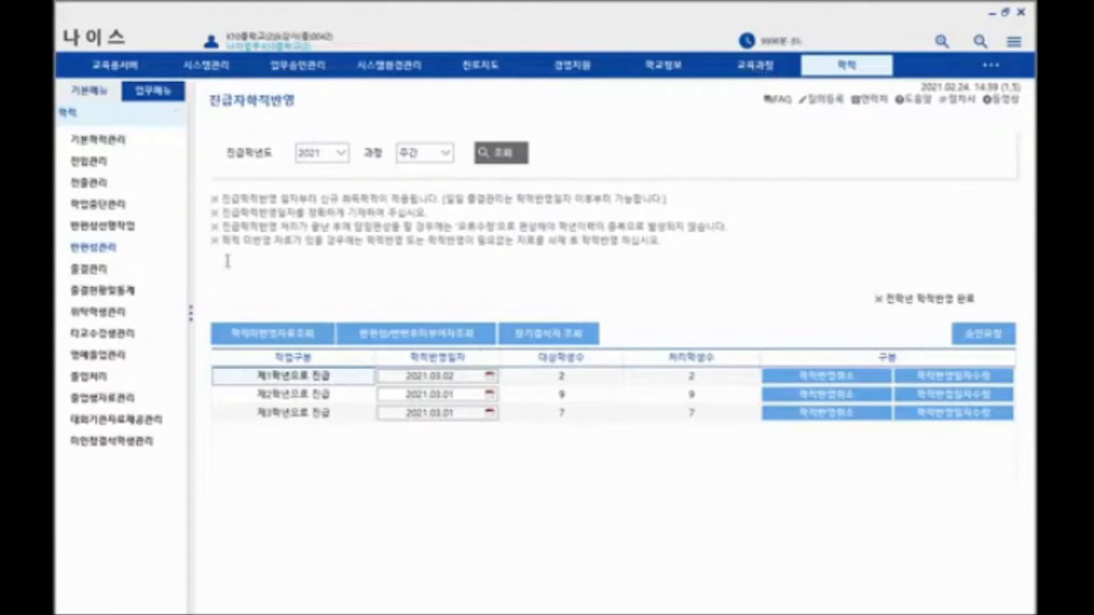
click(93, 162)
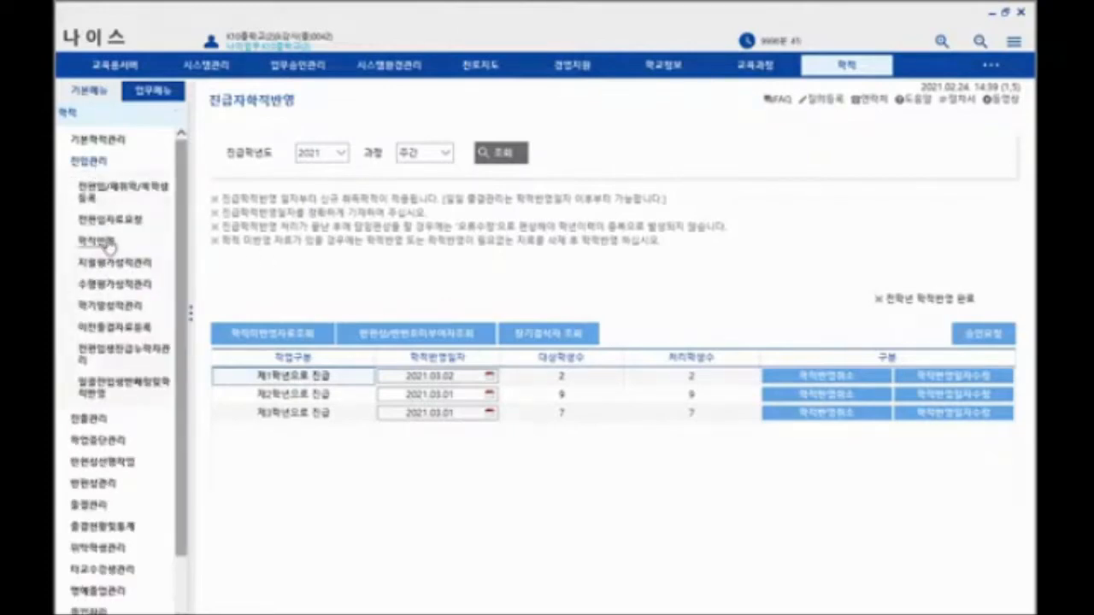
click(93, 483)
click(109, 295)
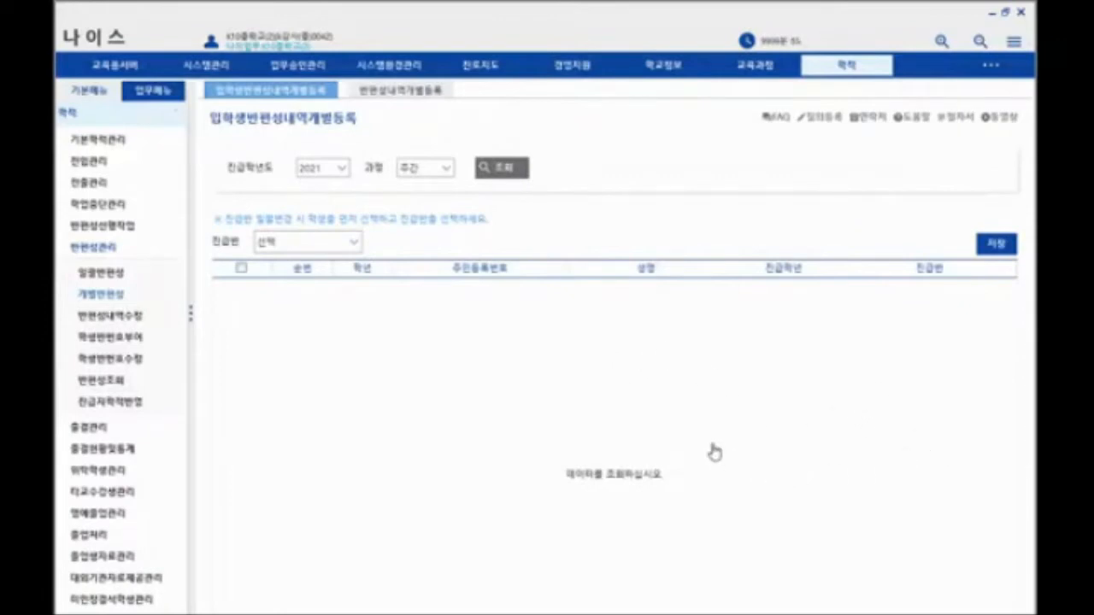
Switch between the 개별반편성 tabs, ending on 반편성내역개별등록
click(430, 101)
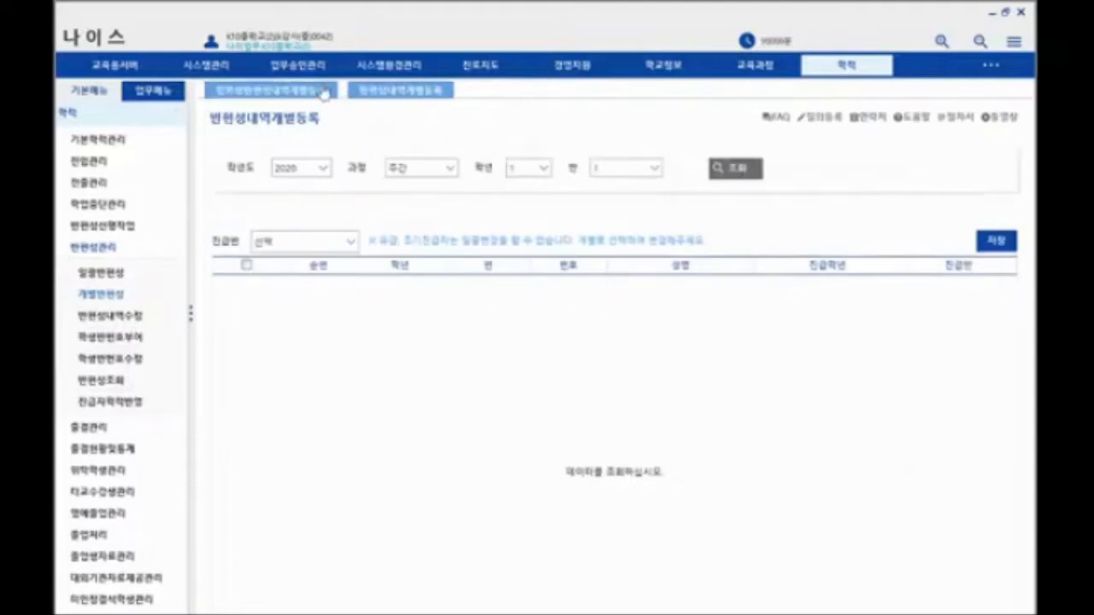
click(278, 90)
click(385, 95)
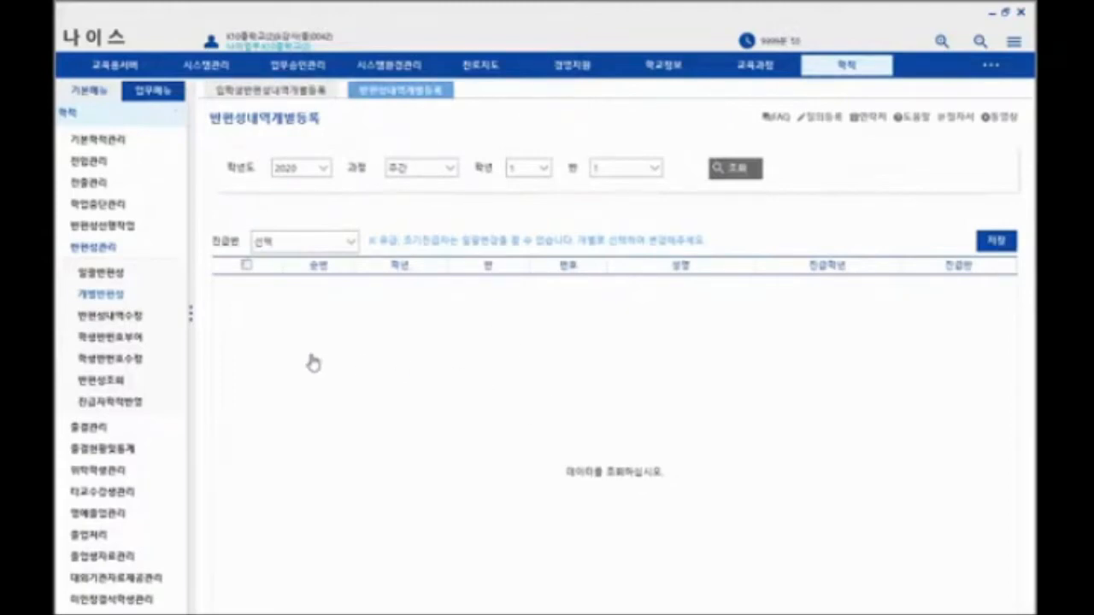
Return to 진급자학적반영 through the 반편성관리 group in the sidebar
click(105, 162)
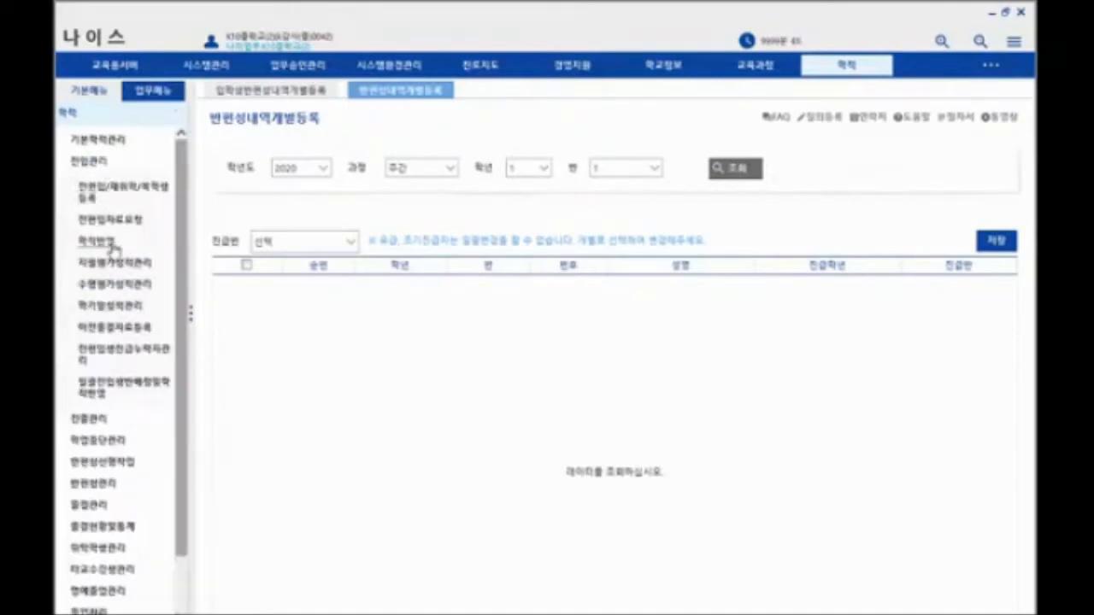
click(91, 163)
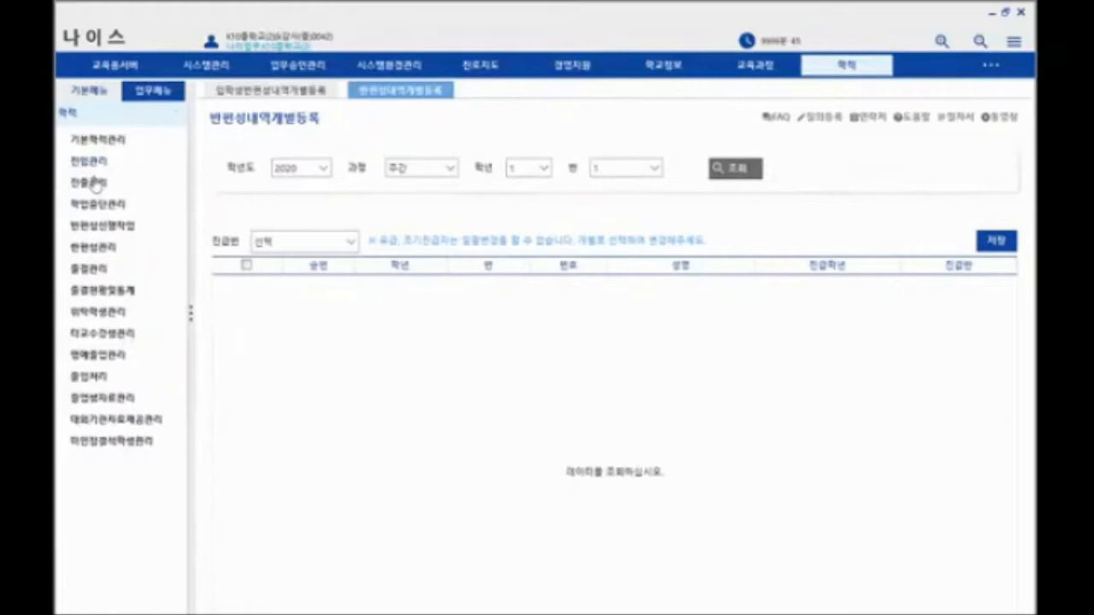
click(98, 247)
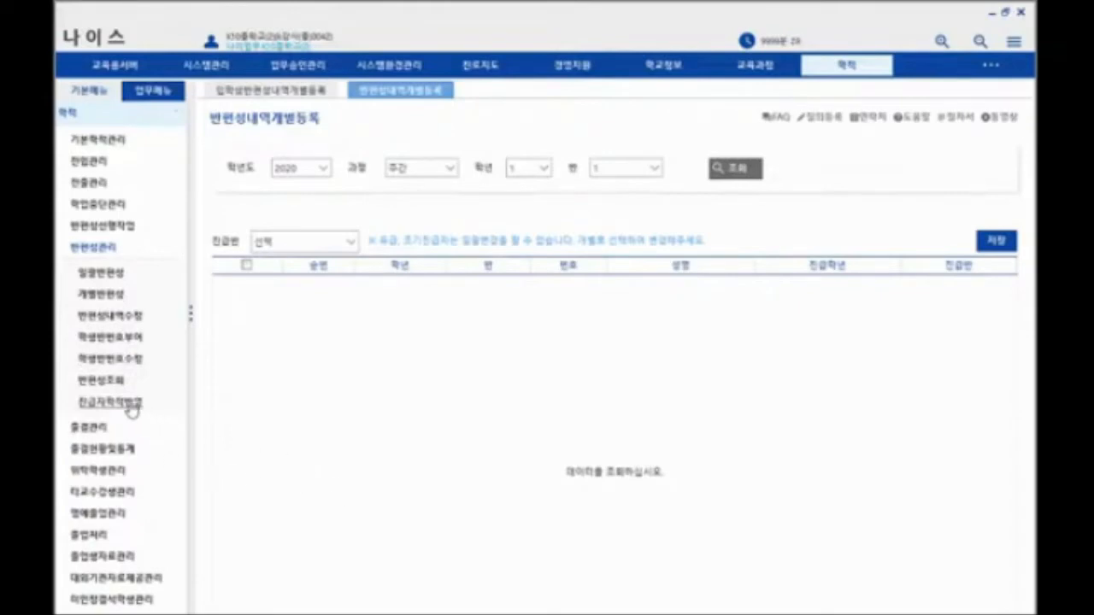
click(108, 247)
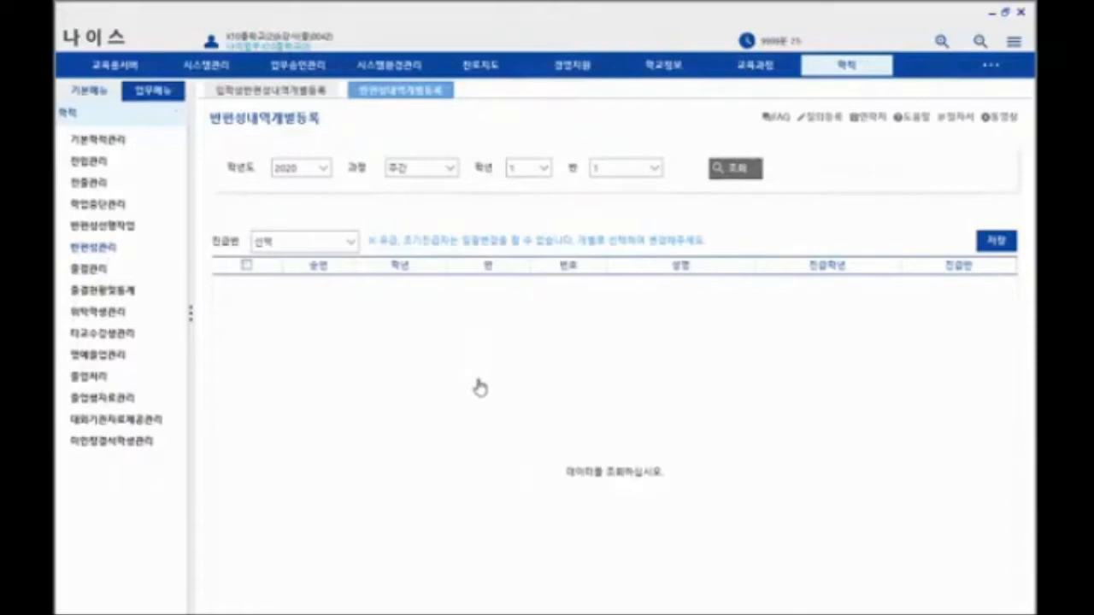
click(96, 249)
click(117, 403)
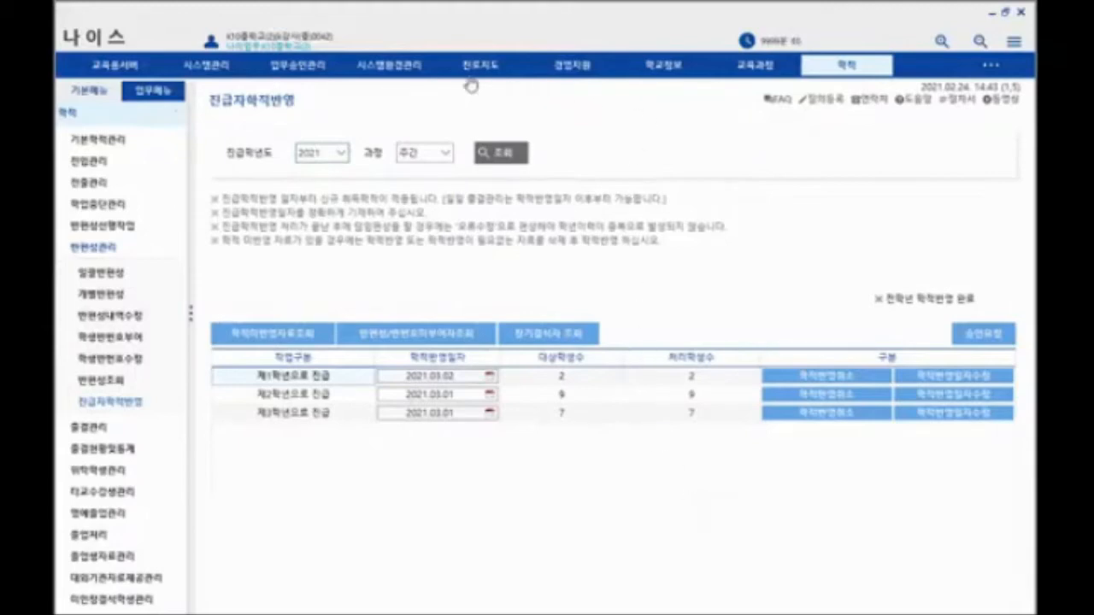
Toggle the sidebar groups, then switch to the 학교정보 top-level section
click(82, 250)
click(88, 162)
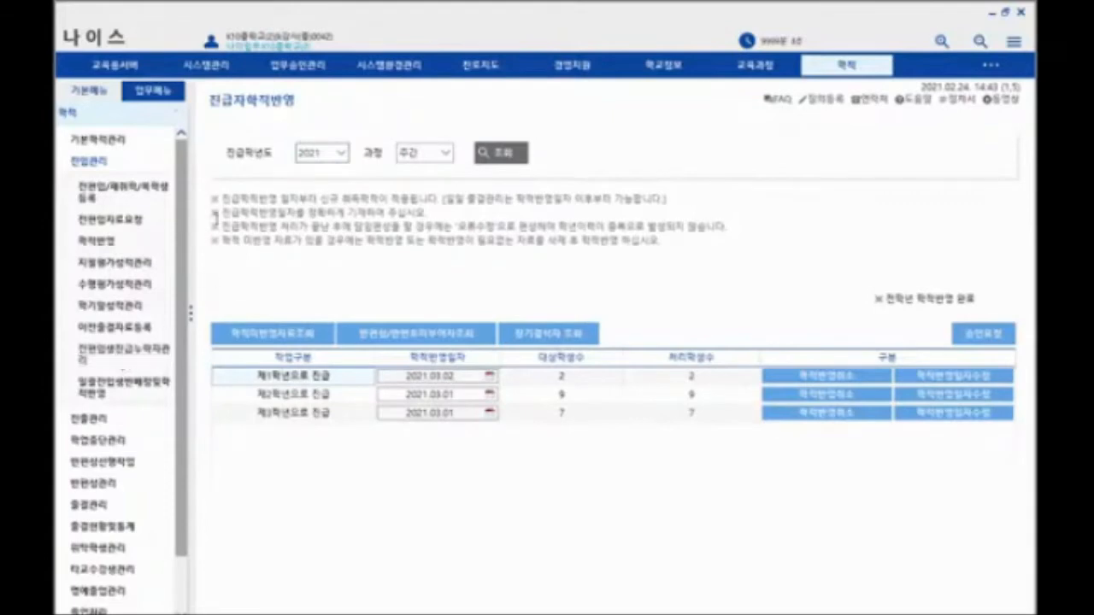
click(661, 72)
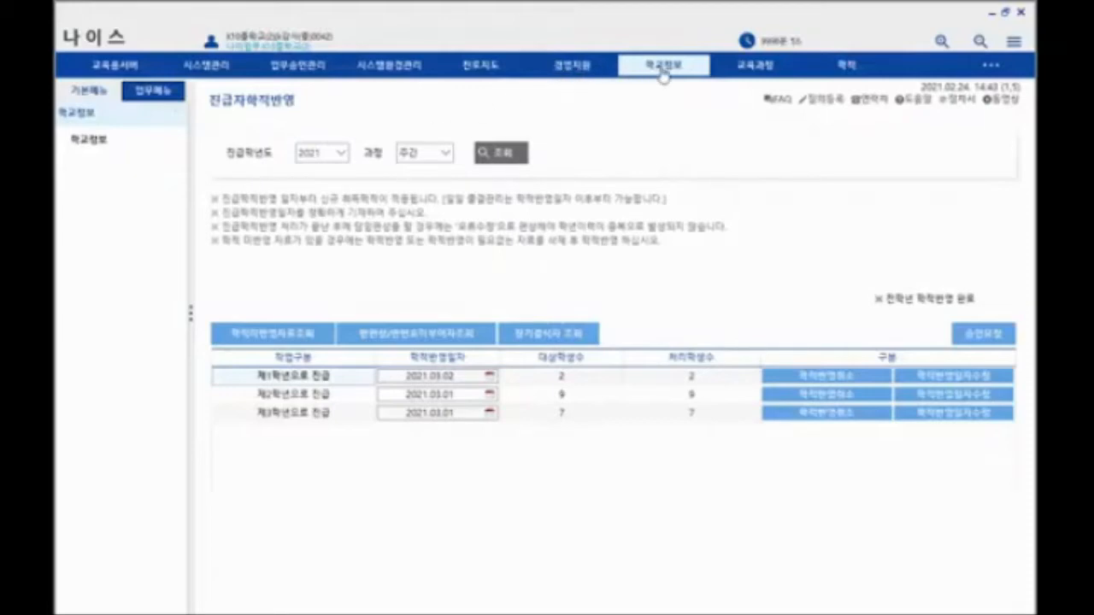
Open 기준년도/학기관리 and set the academic affairs year to 2021
click(89, 140)
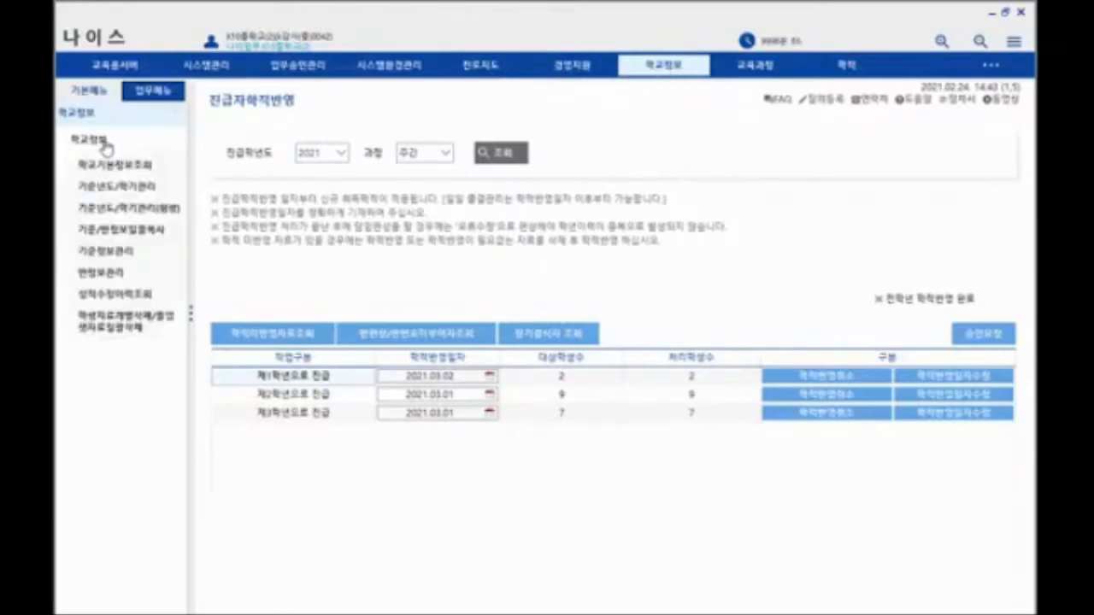
click(114, 190)
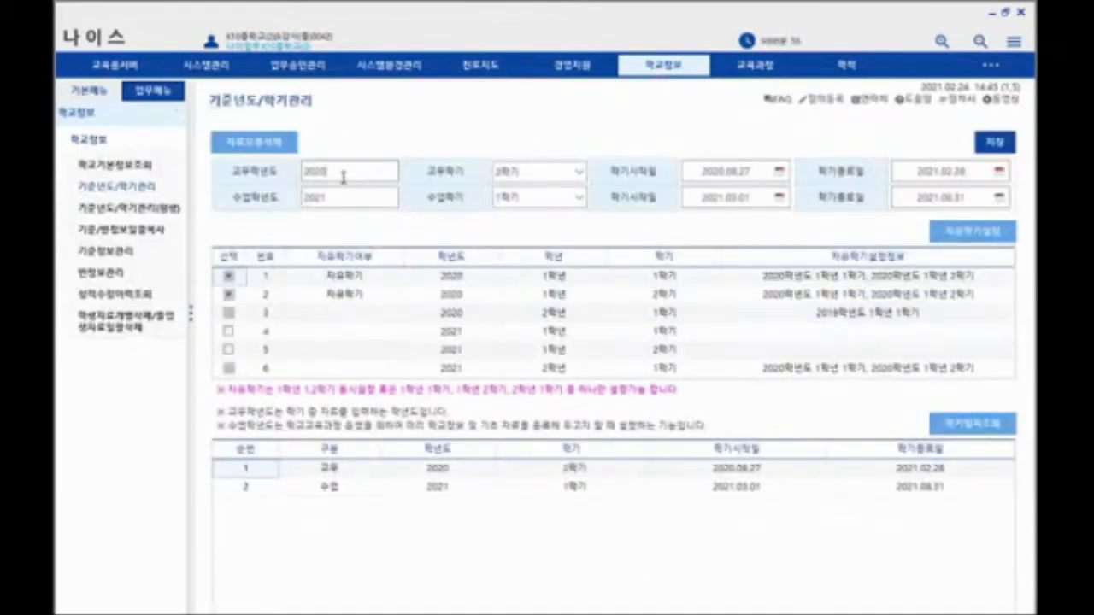
key(BackSpace)
text(1)
Select 1학기 (2021.03.01 to 2021.08.31) and save the semester settings
click(579, 172)
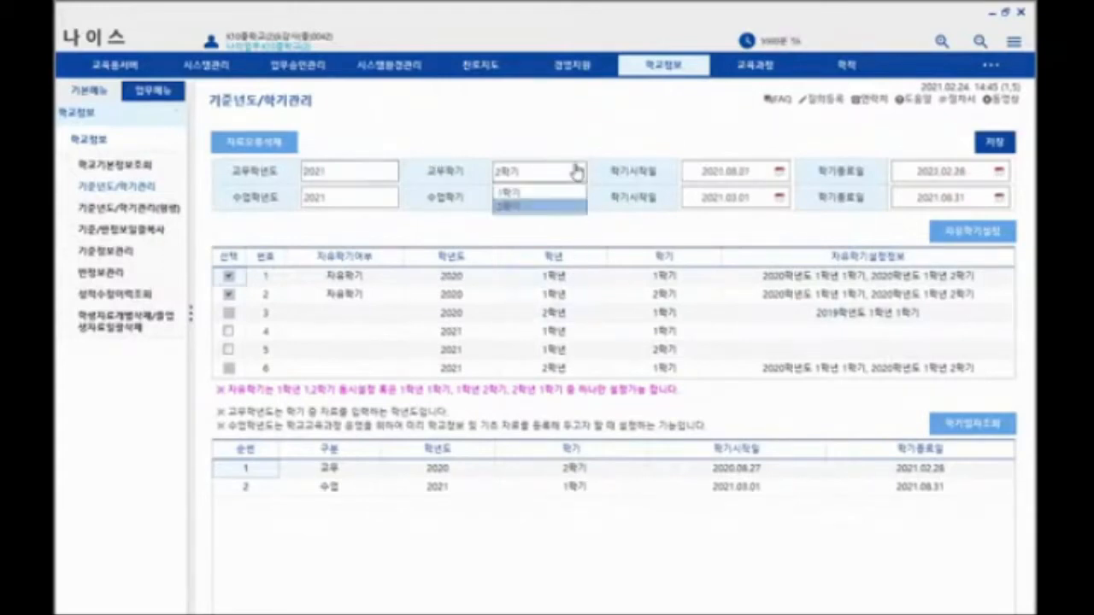
click(568, 197)
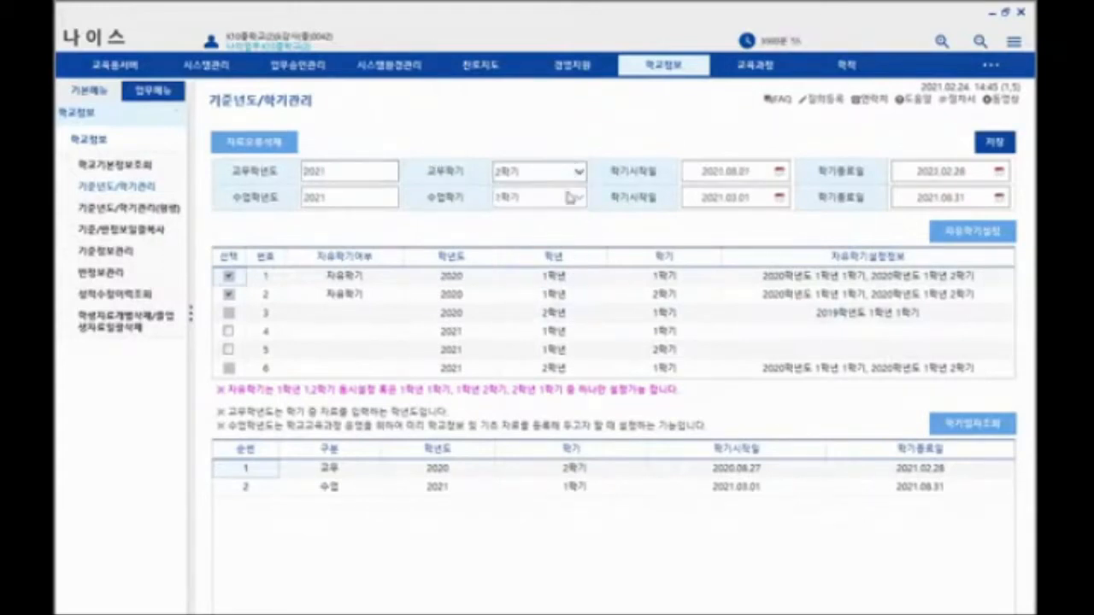
click(1001, 143)
click(590, 401)
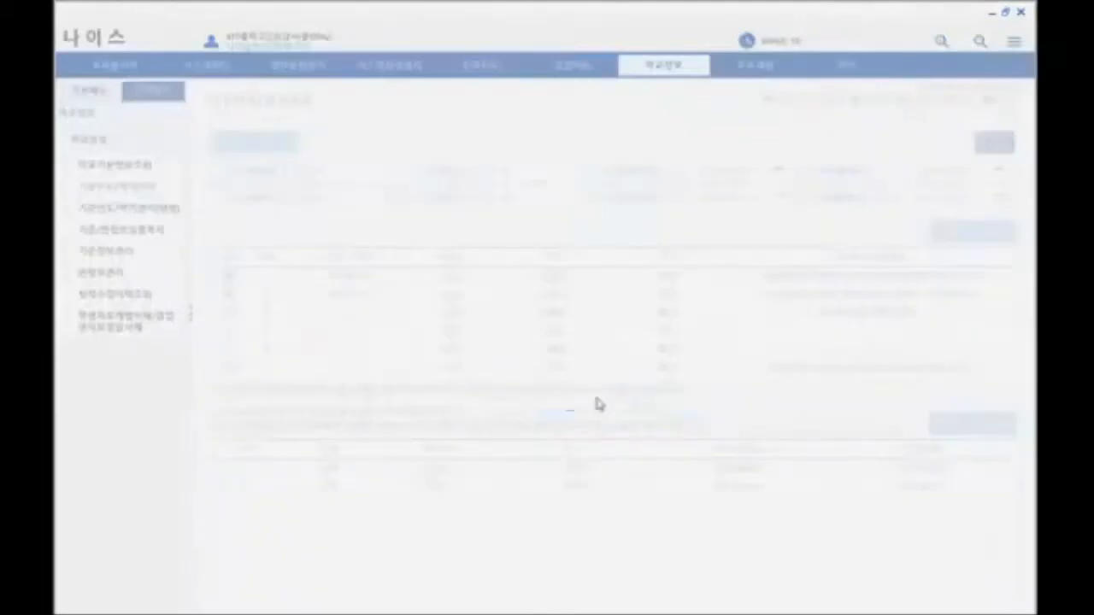
click(615, 402)
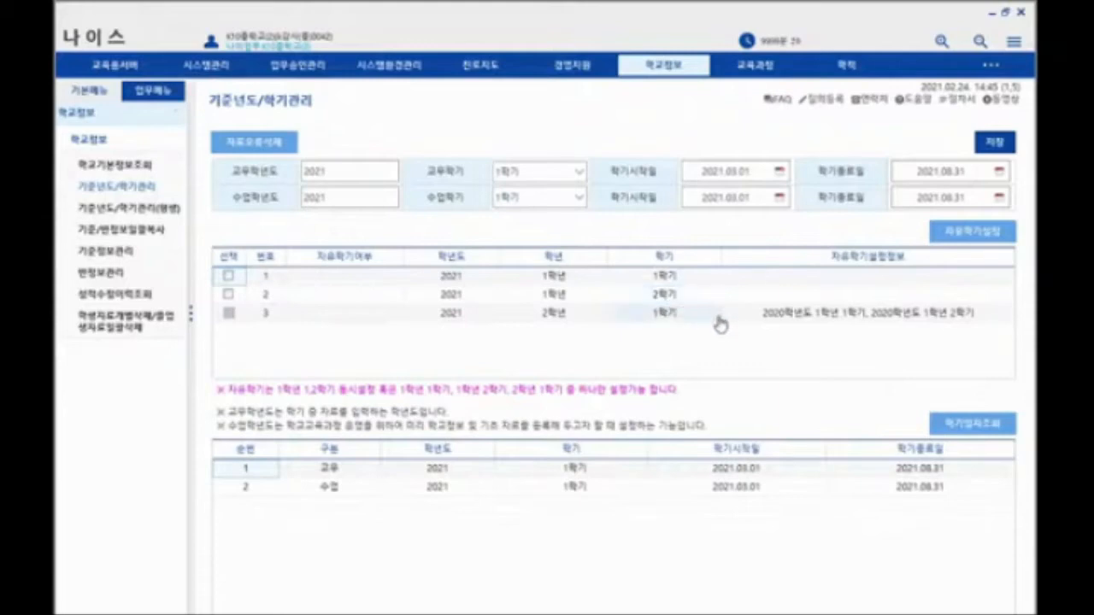
Make 2학기 the class semester and set the first semester to end on 2021.08.18
click(580, 196)
click(580, 232)
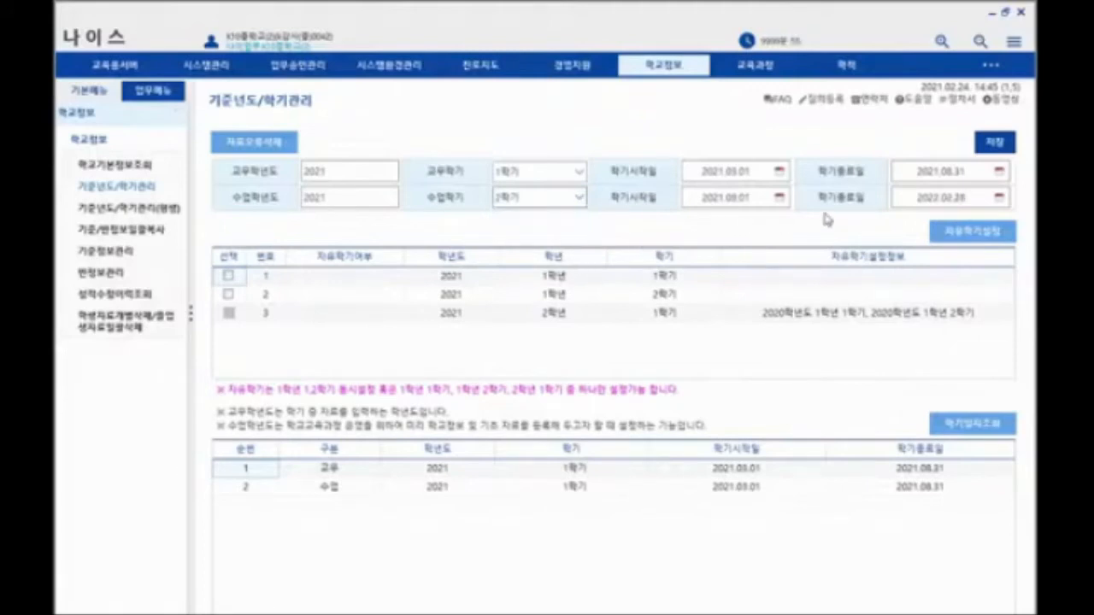
click(946, 170)
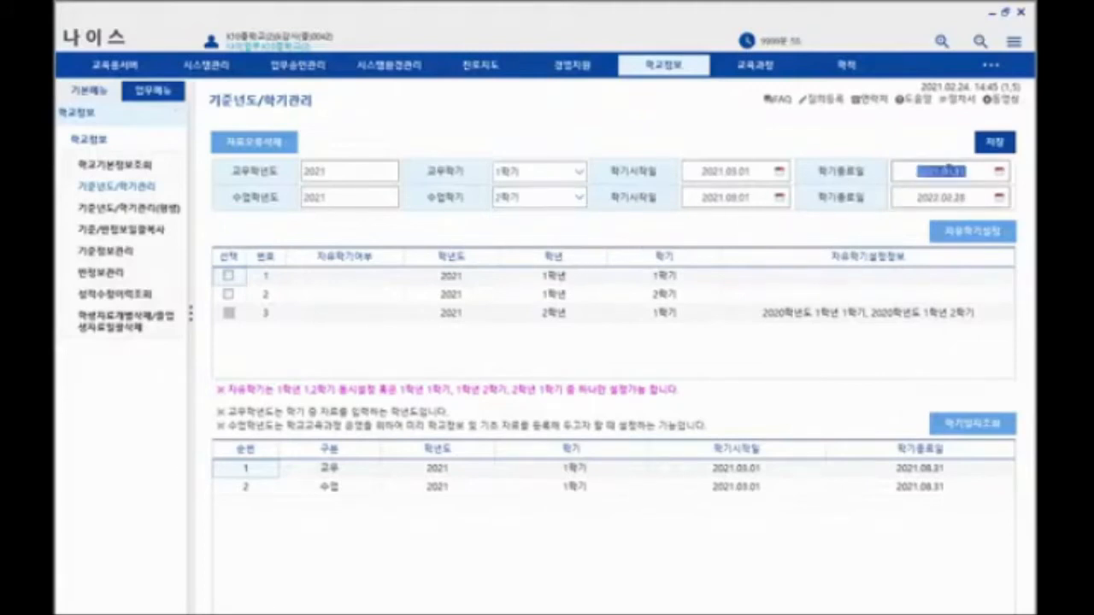
click(999, 171)
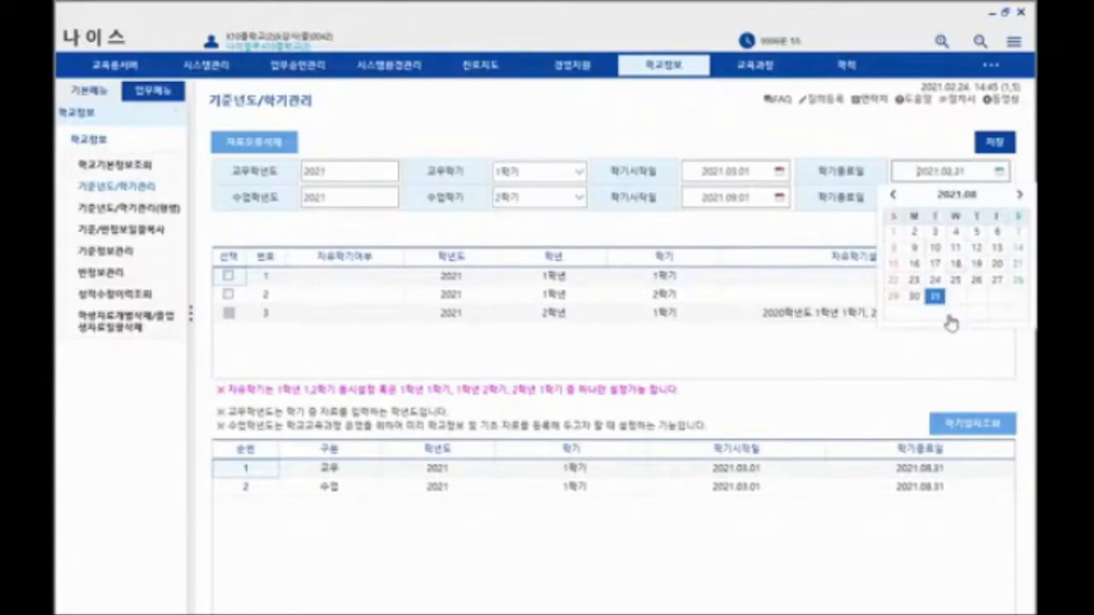
click(978, 265)
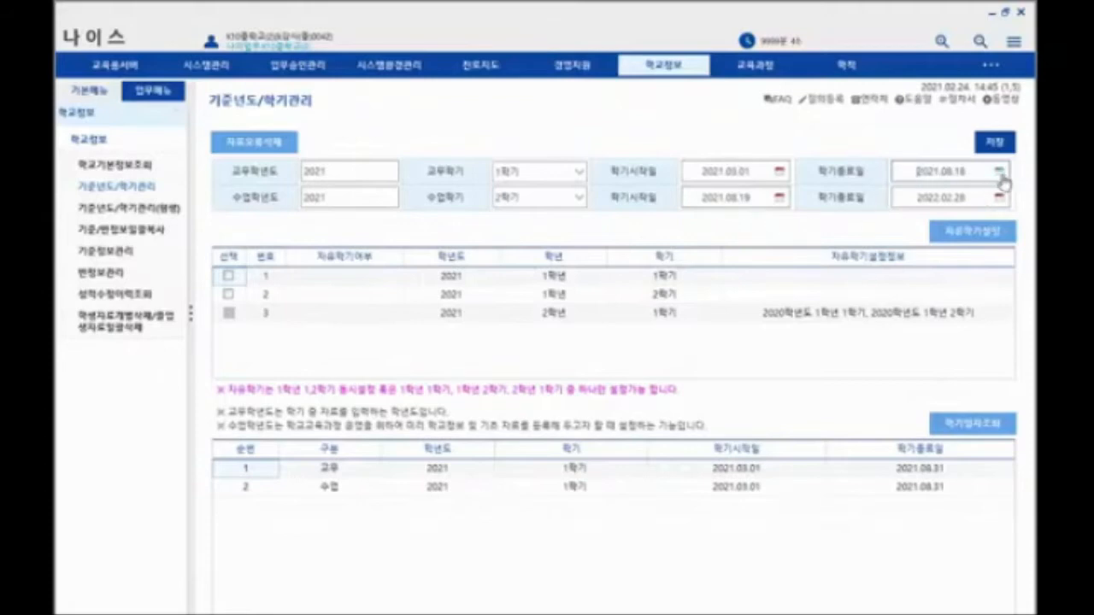
Keep 2학기 (2021.08.19–2022.02.28) as the class semester and save the semester dates
click(580, 199)
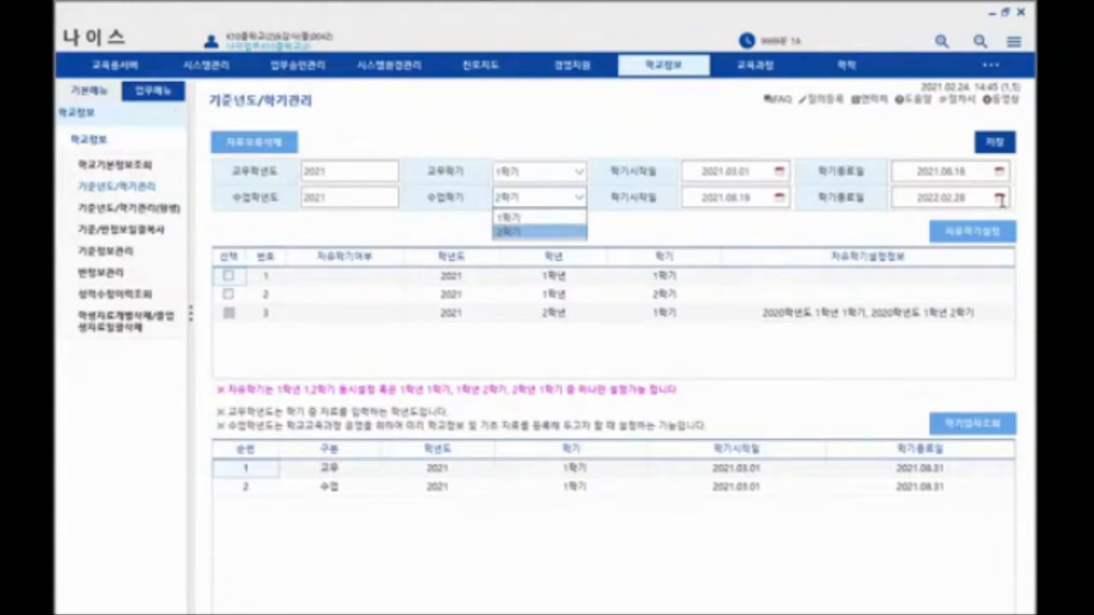
click(566, 233)
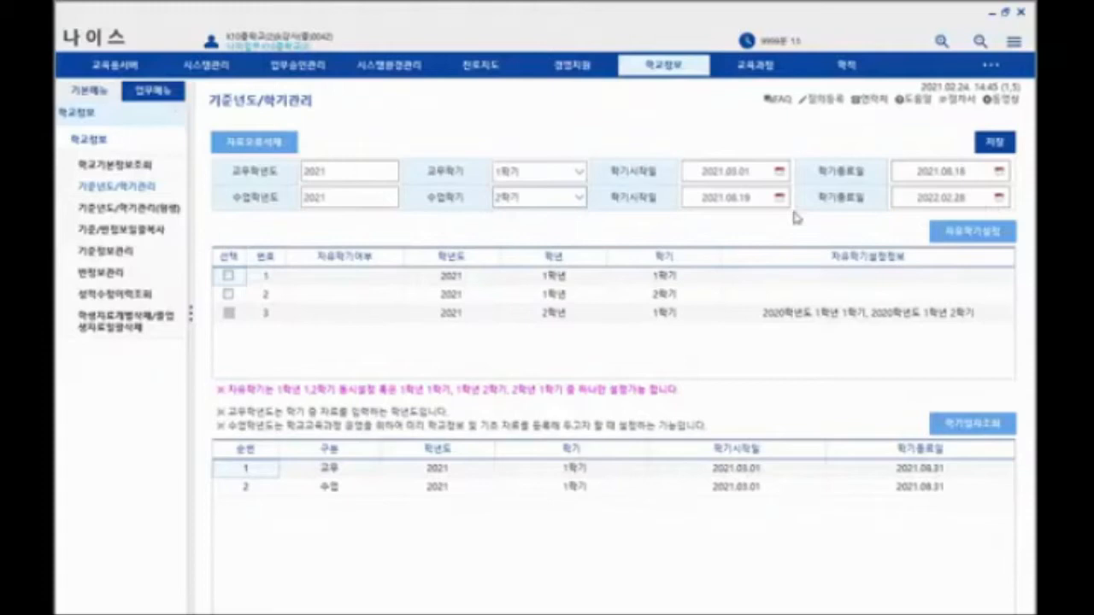
click(993, 143)
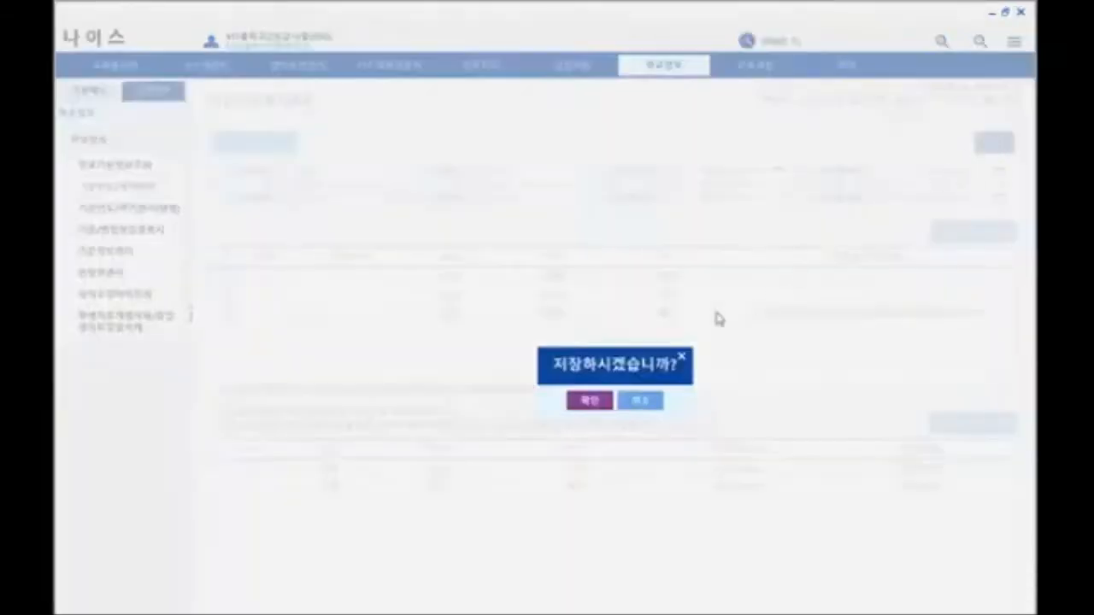
click(590, 403)
click(609, 406)
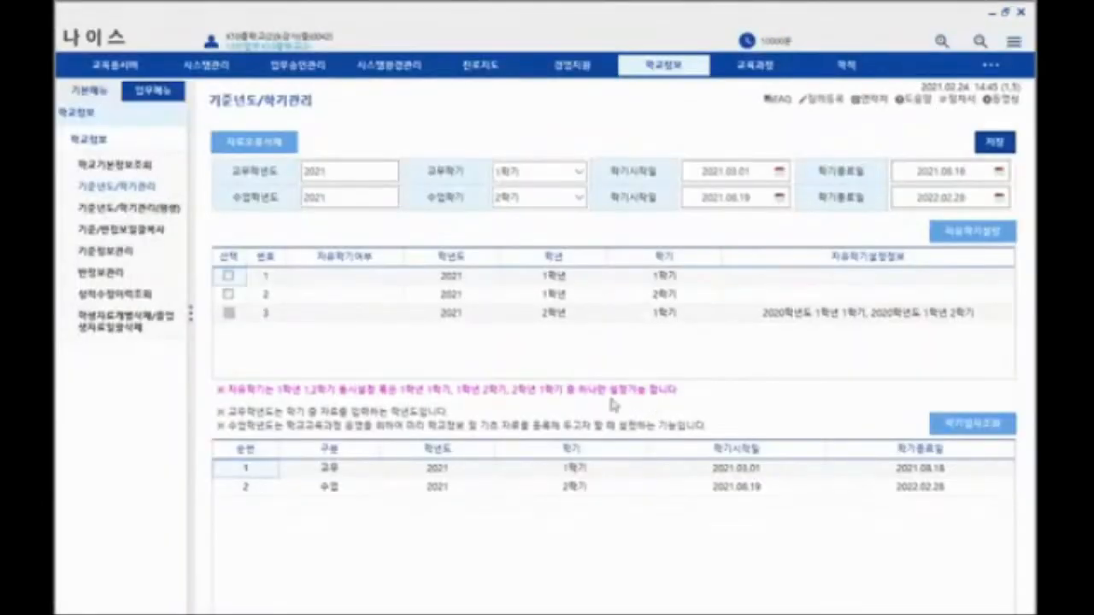
Mark the grade 1 semester 1 and 2 rows together and set both as 자유학기
click(230, 277)
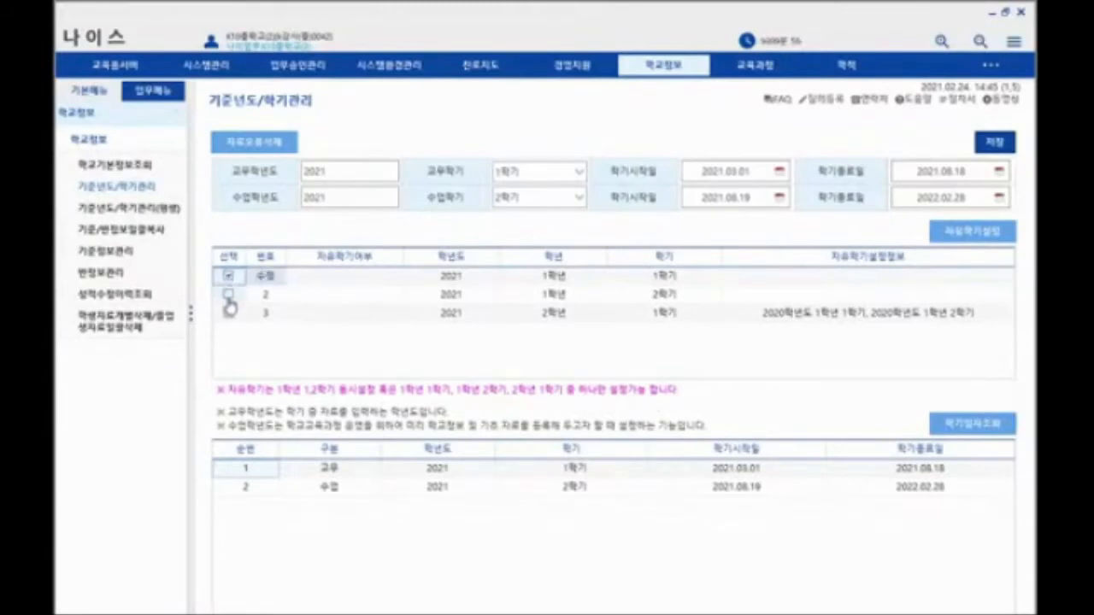
click(228, 298)
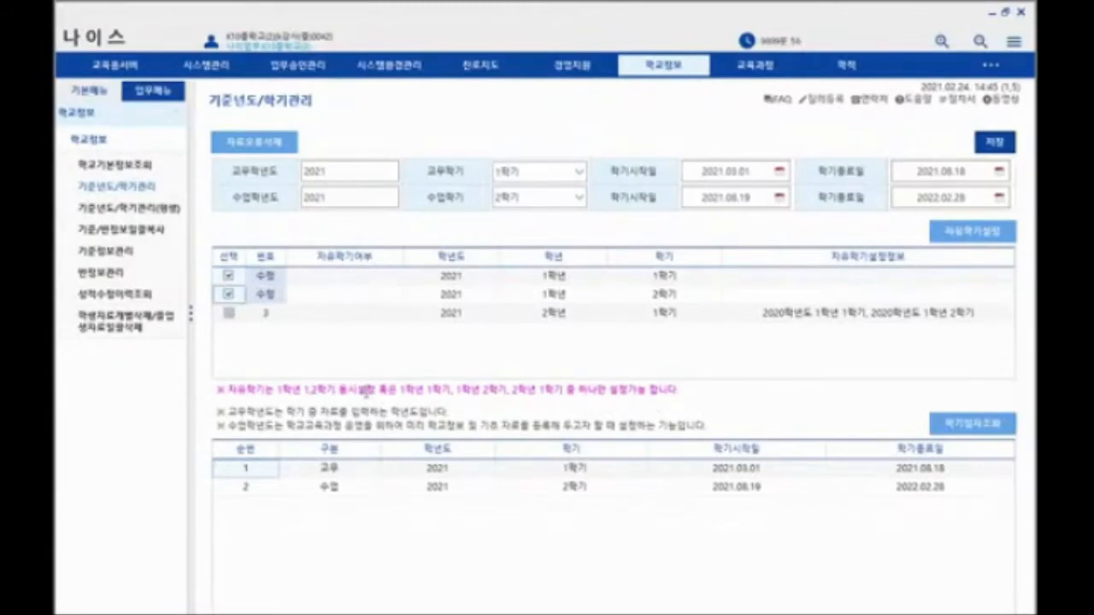
drag(229, 390, 376, 389)
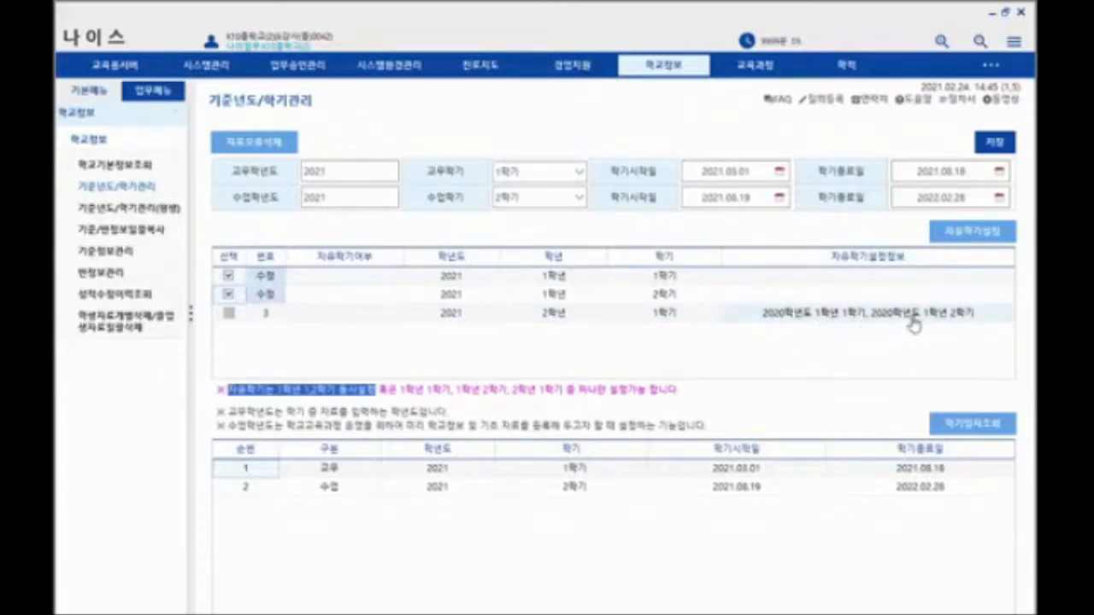
click(971, 239)
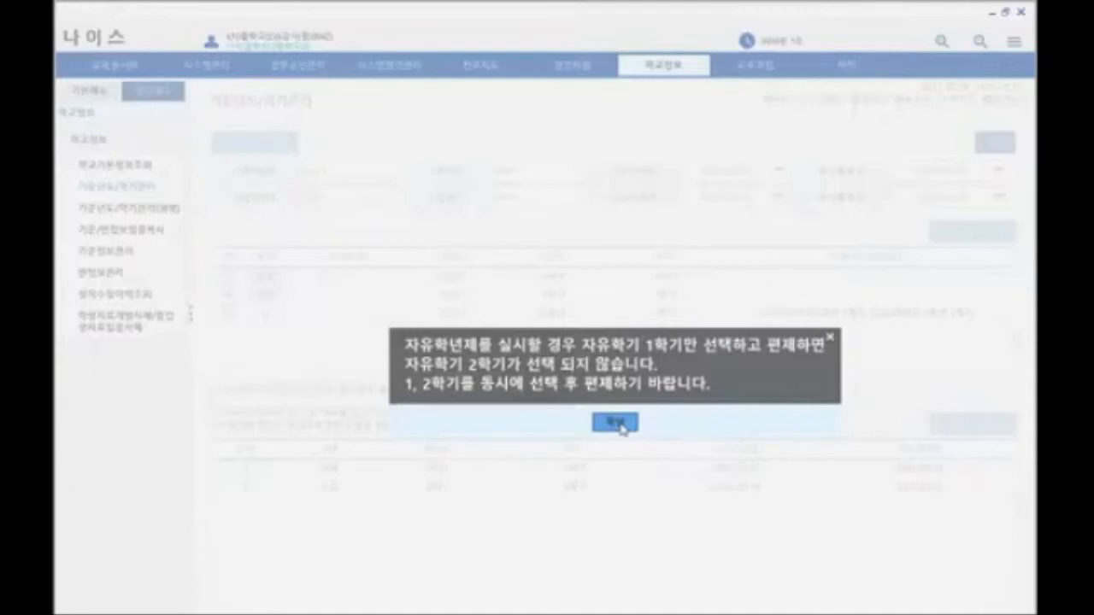
click(617, 423)
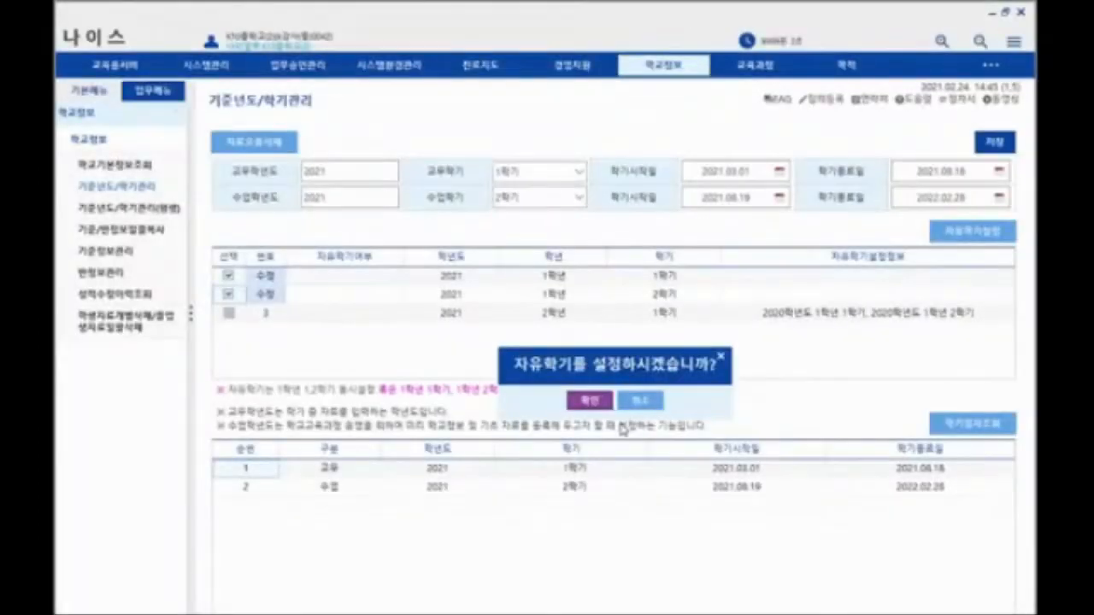
click(595, 402)
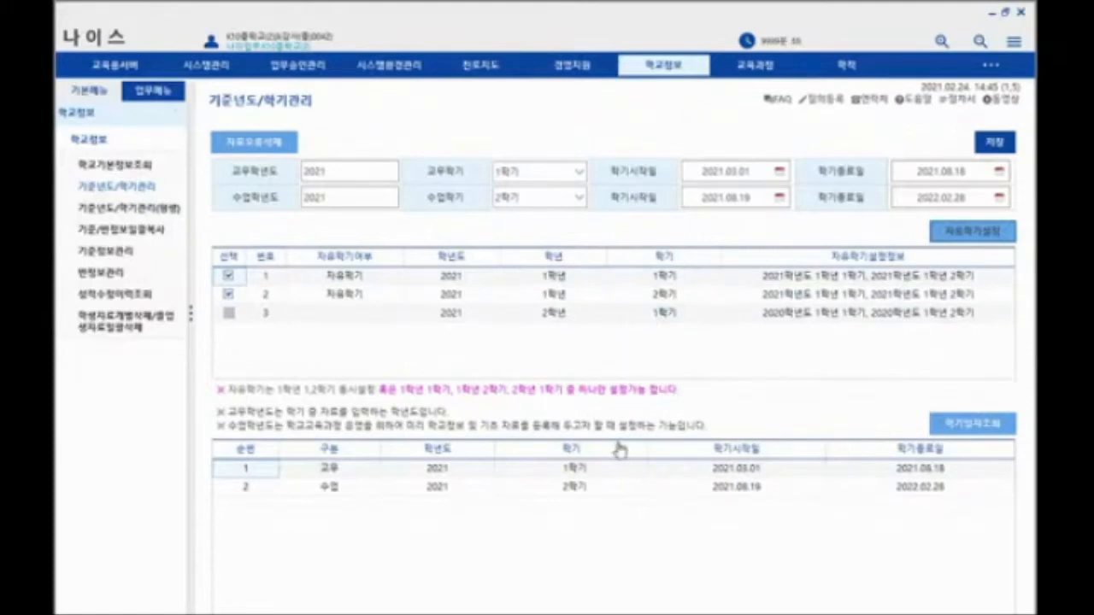
Return the class semester to 1학기 (2021.03.01–2021.08.18) and save the settings
click(579, 202)
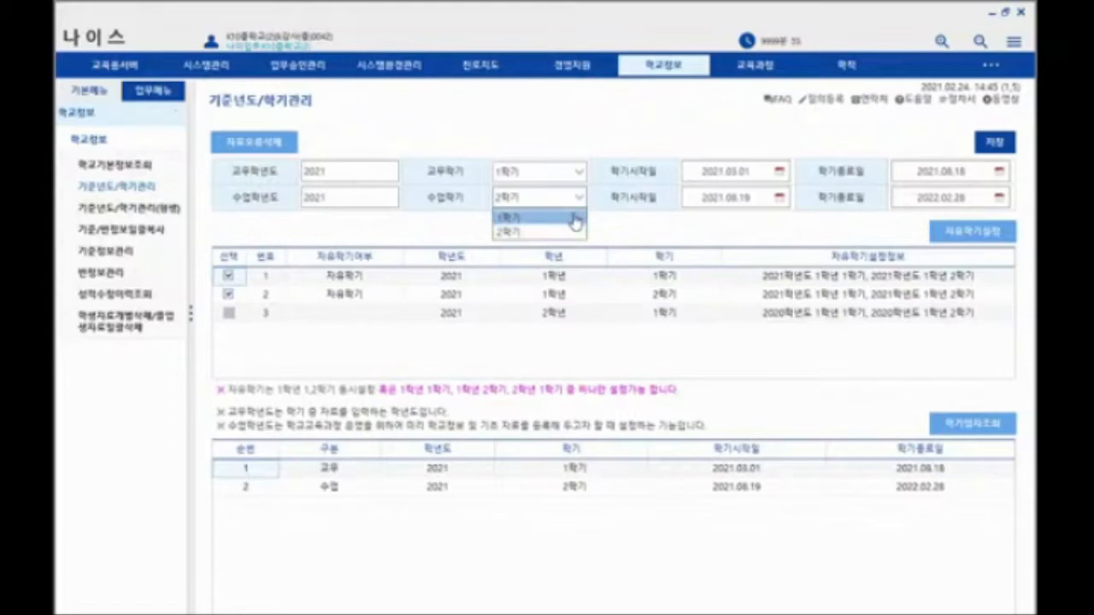
click(574, 219)
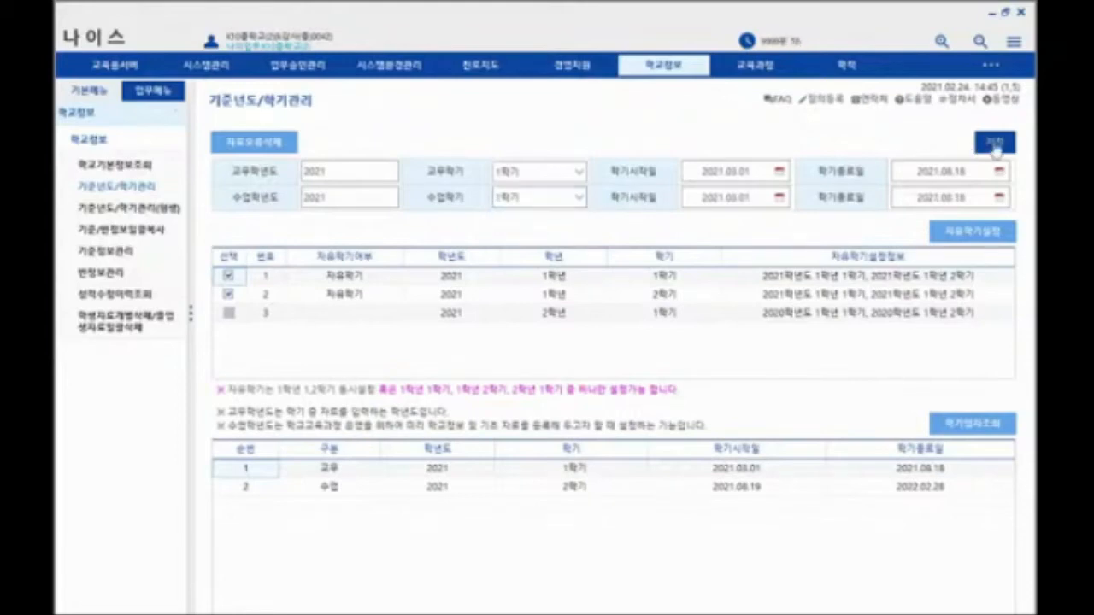
click(996, 147)
click(598, 402)
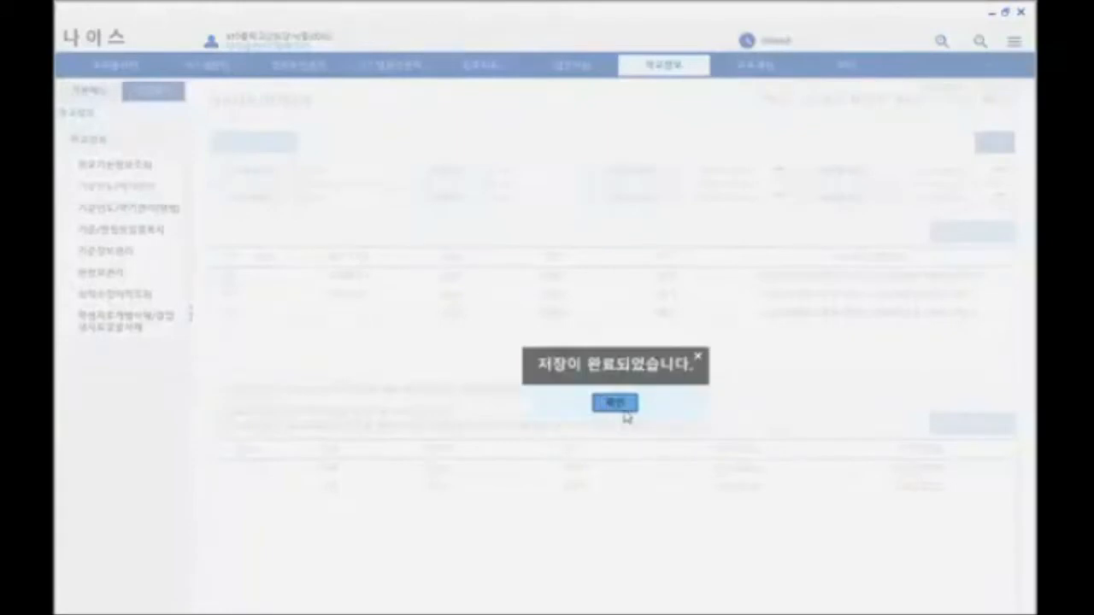
click(625, 409)
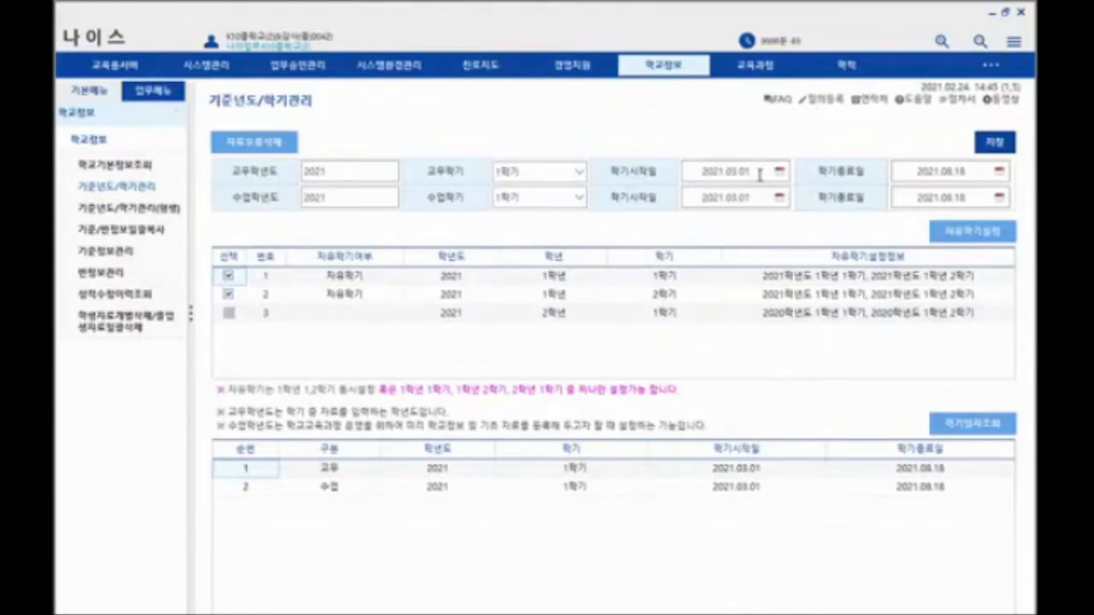
Go to the 교육과정 area and open 이수과정관리 under 편제및시간배당기준관리
click(755, 69)
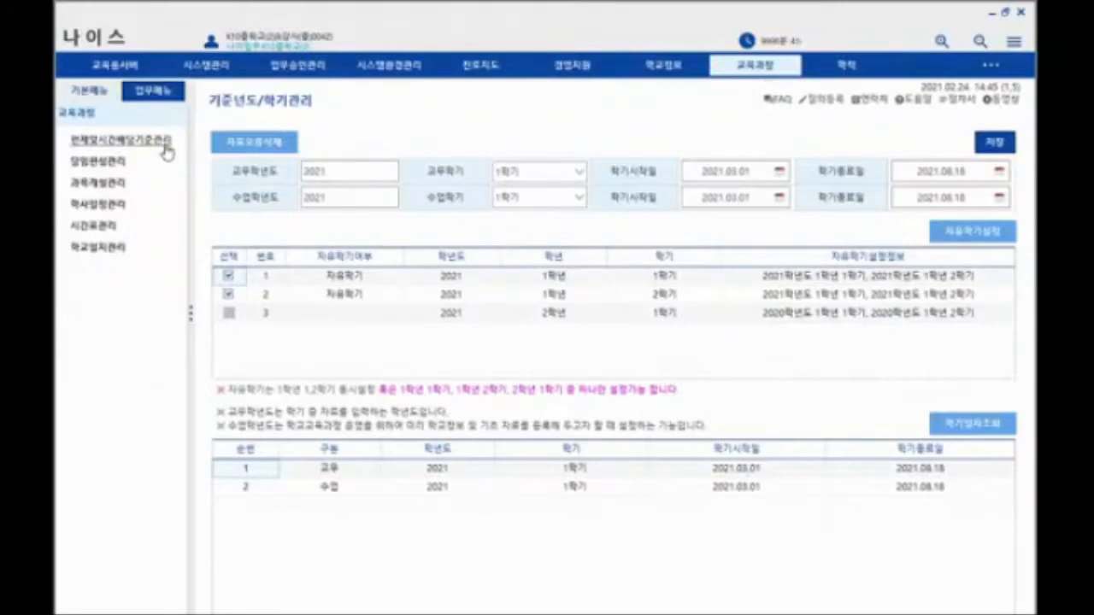
click(166, 150)
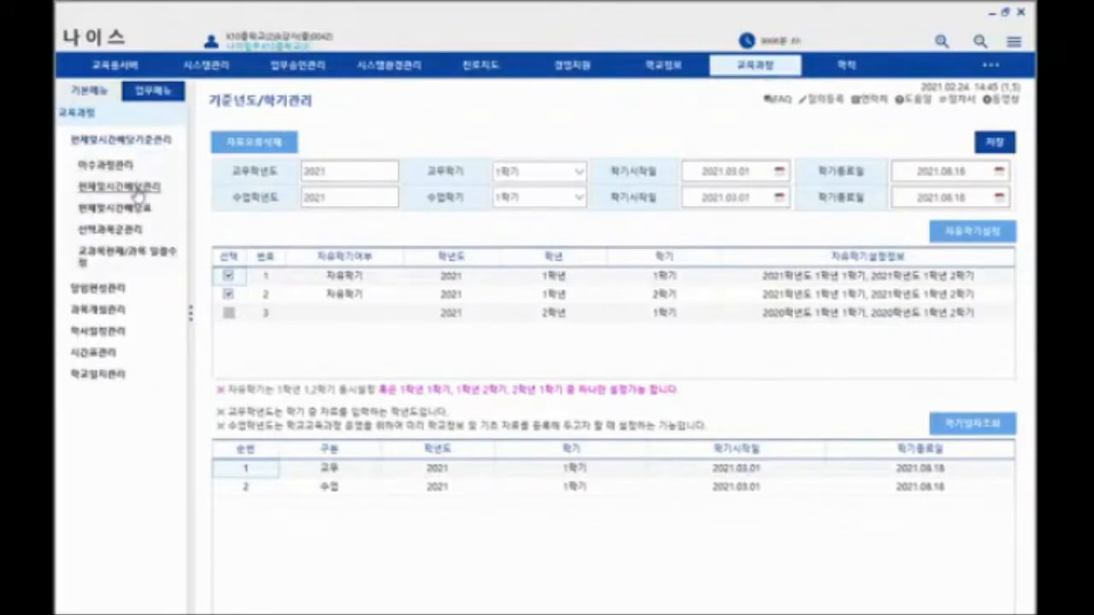
click(116, 165)
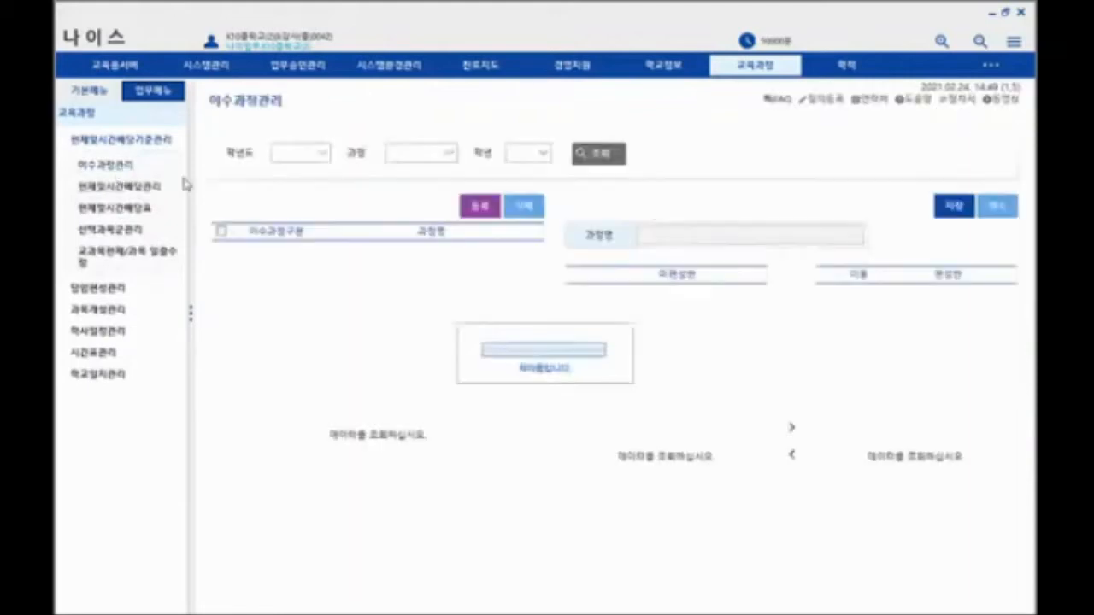
Open 편제및시간배당관리 and look up 2021 주간 grade 1, which has no allocation data
click(604, 166)
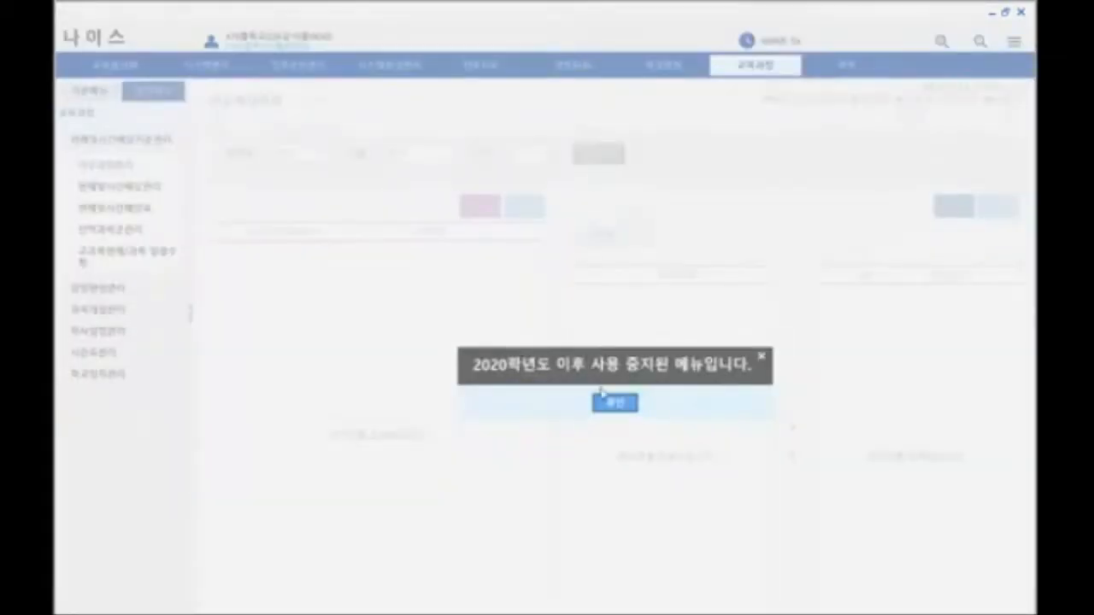
click(625, 413)
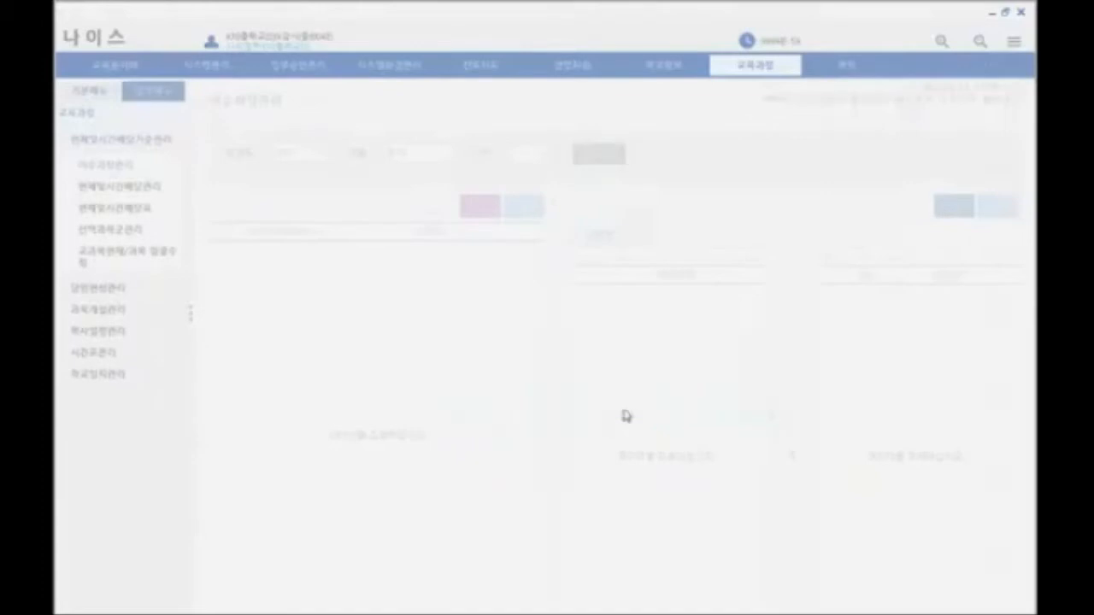
click(137, 192)
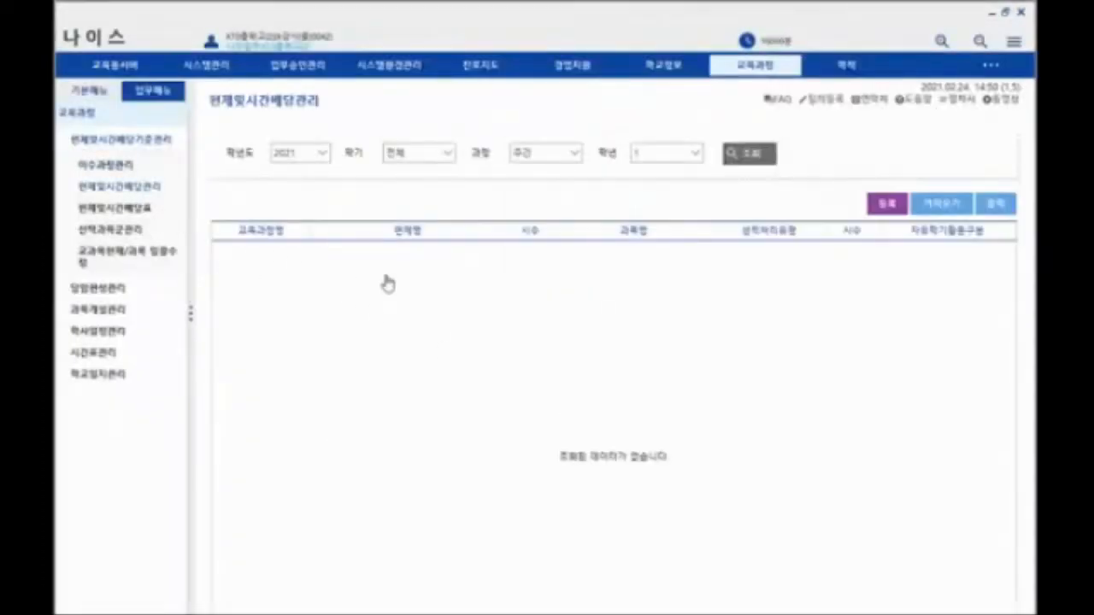
click(751, 162)
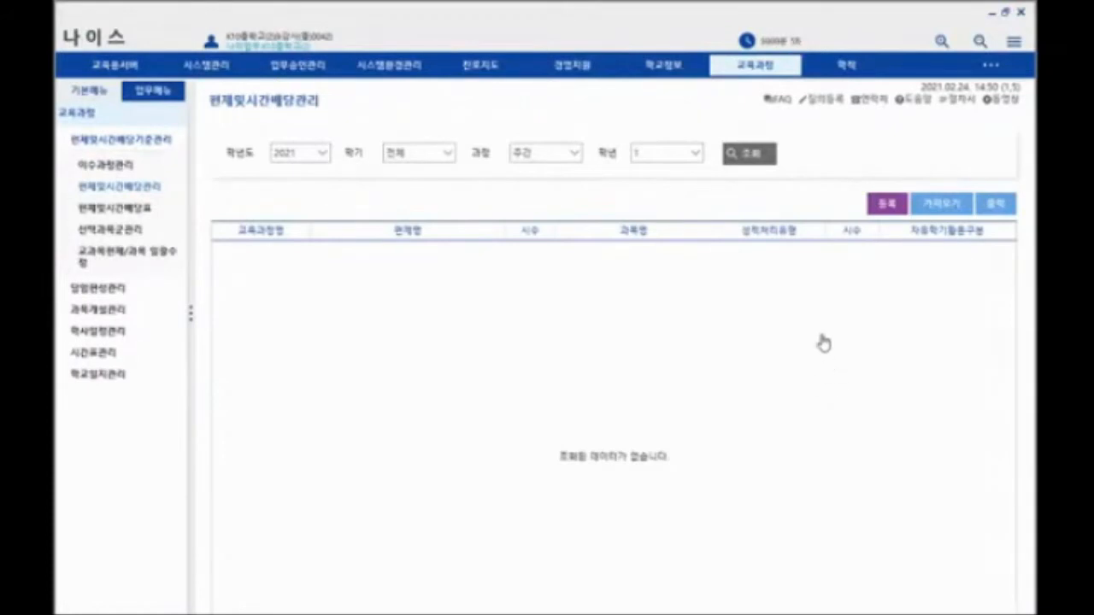
Import the 2020 grade 1 1학기 curriculum into 2021 1학기 and save, filling subjects like 국어 60
click(947, 210)
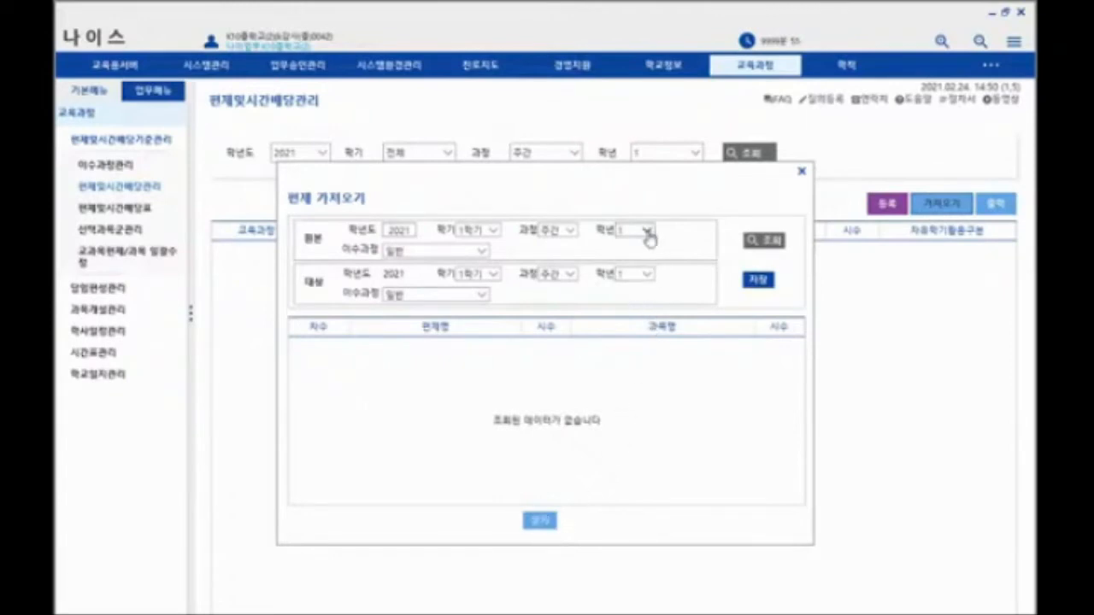
click(412, 231)
key(BackSpace)
text(0)
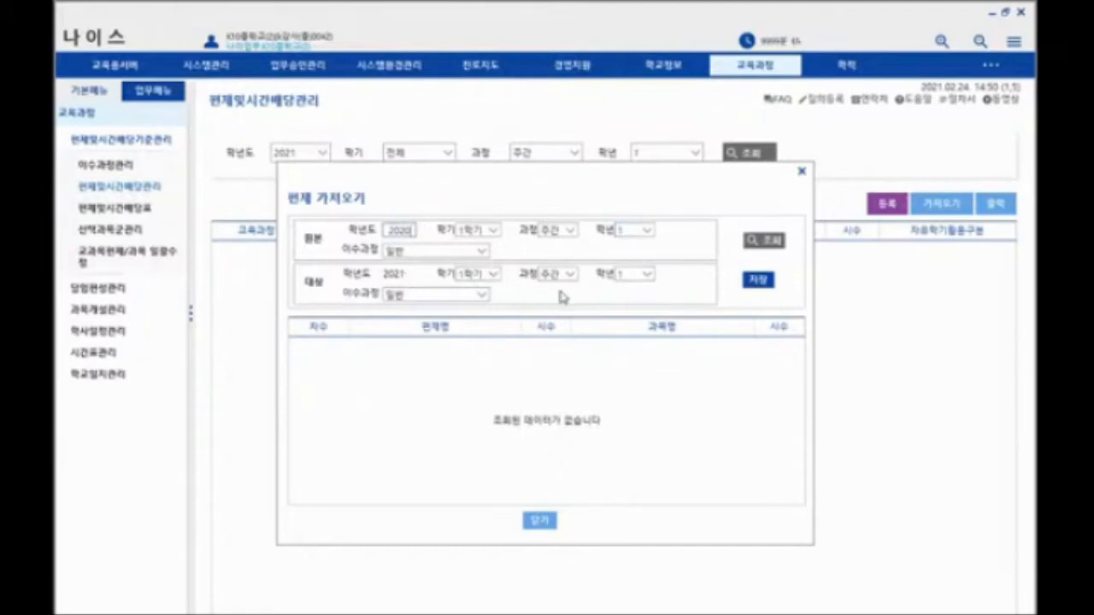
key(Return)
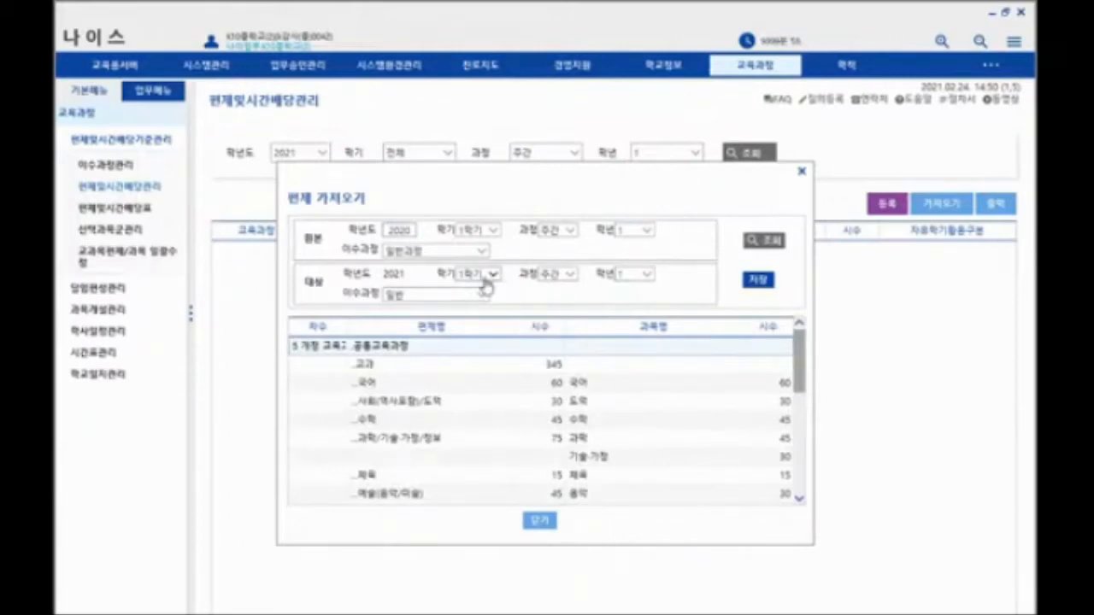
mouse_move(801, 357)
mouse_down()
mouse_move(813, 471)
mouse_move(801, 340)
mouse_up()
click(758, 280)
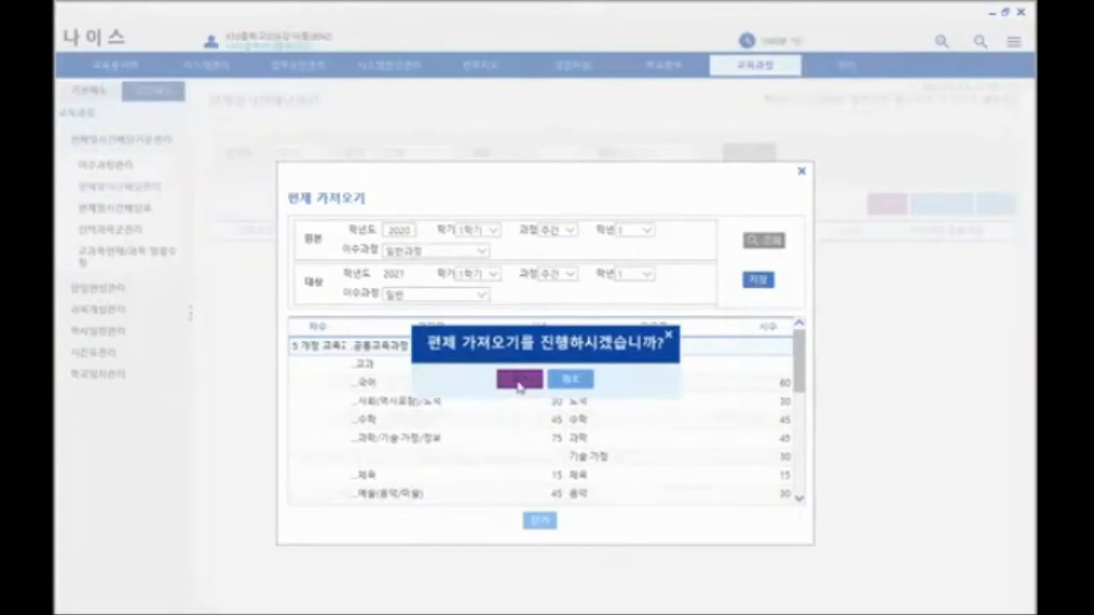
click(518, 387)
click(544, 385)
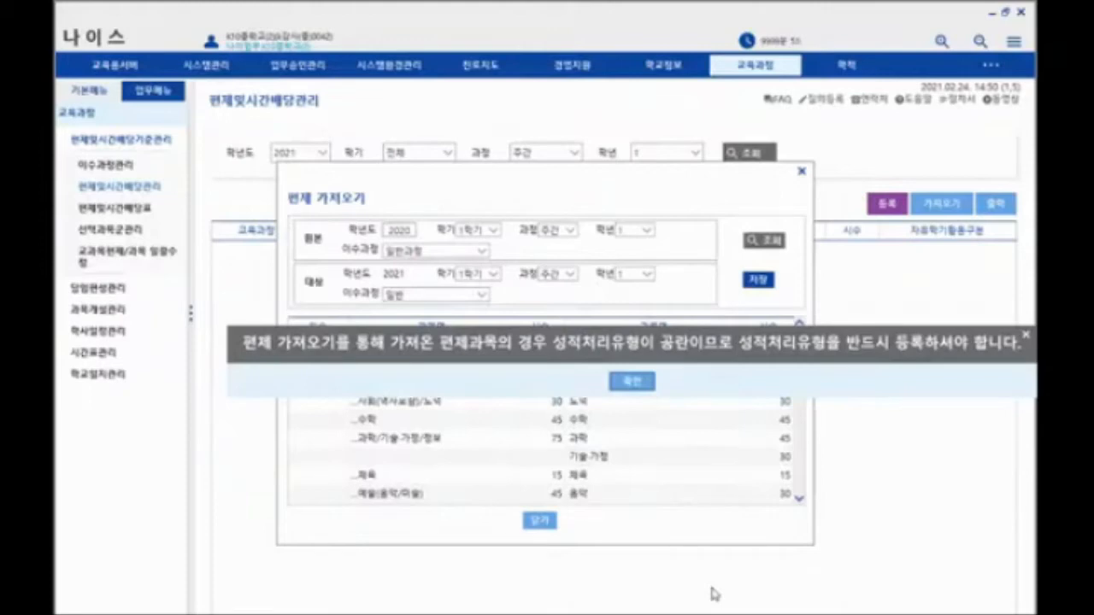
click(640, 389)
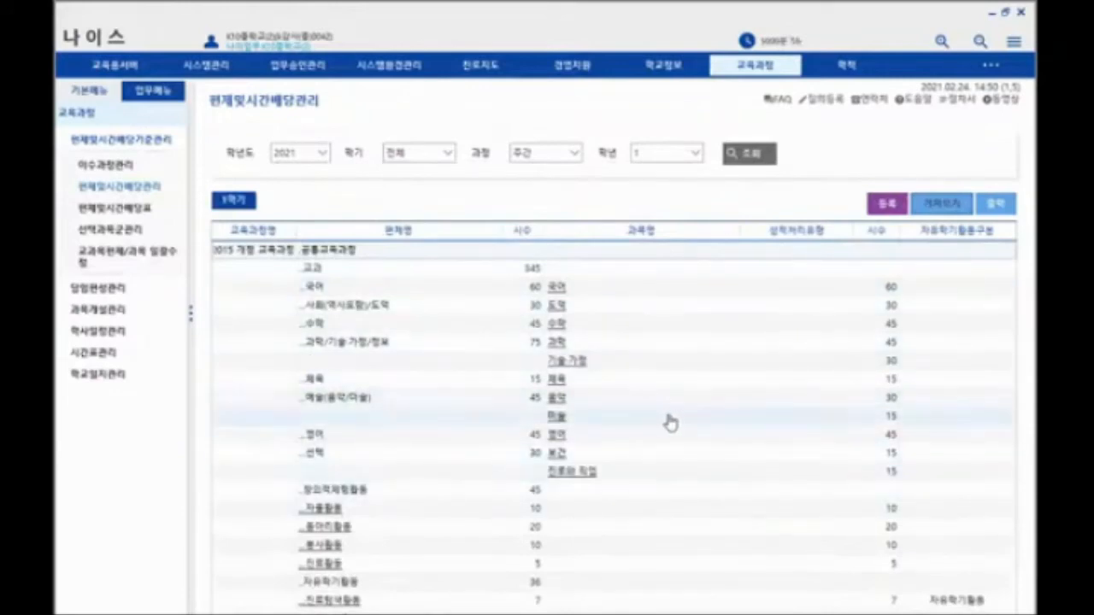
Import the 2020 2학기 curriculum into 2021's 2학기 and save the import
click(944, 208)
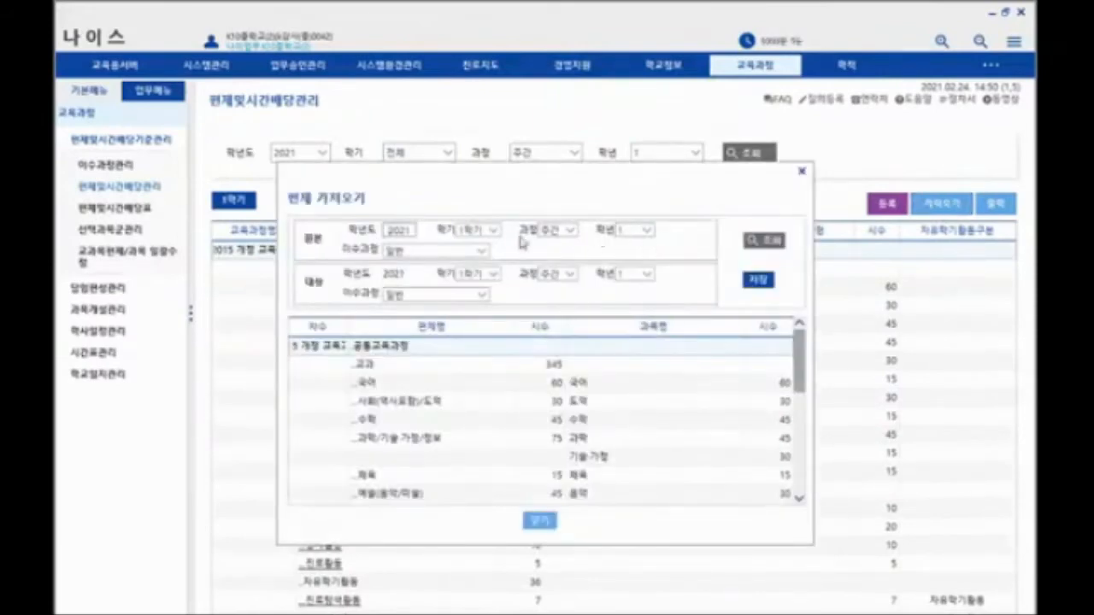
click(414, 230)
key(BackSpace)
text(0)
click(484, 230)
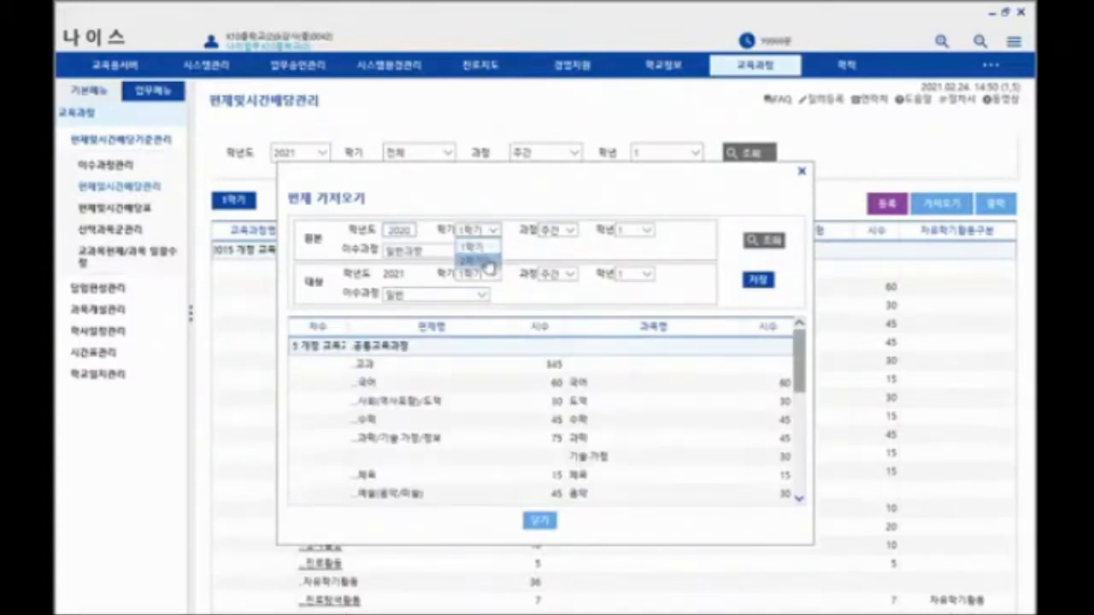
click(489, 259)
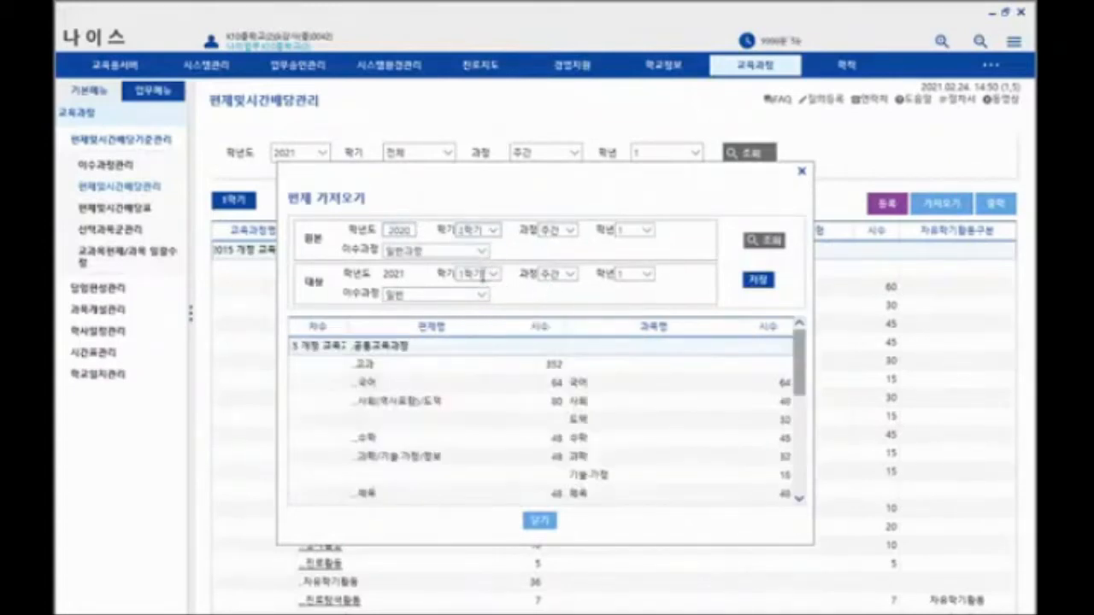
click(489, 275)
click(491, 304)
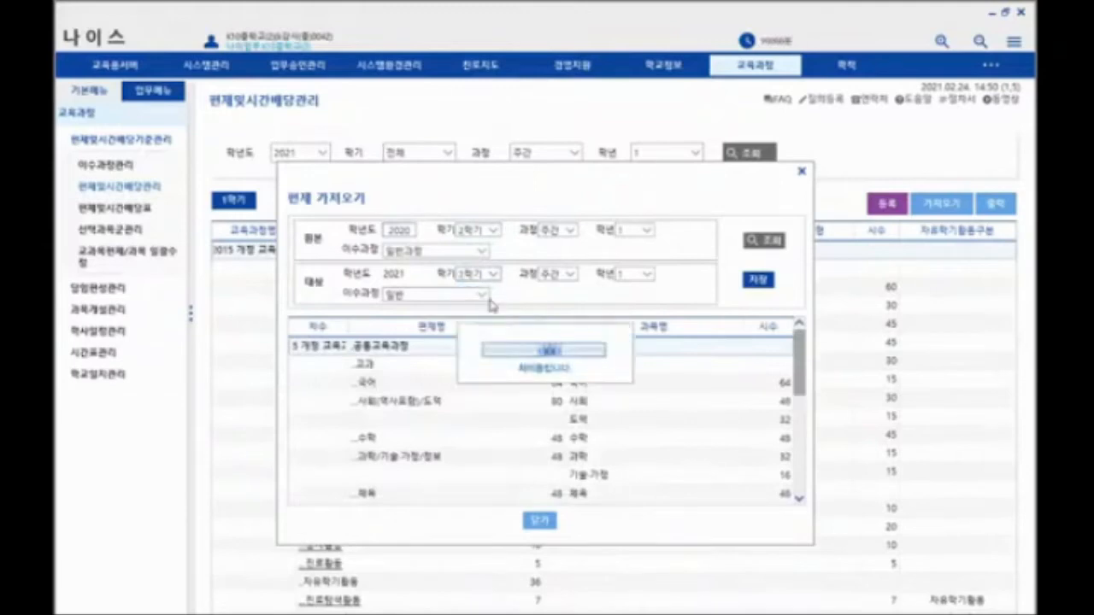
click(756, 283)
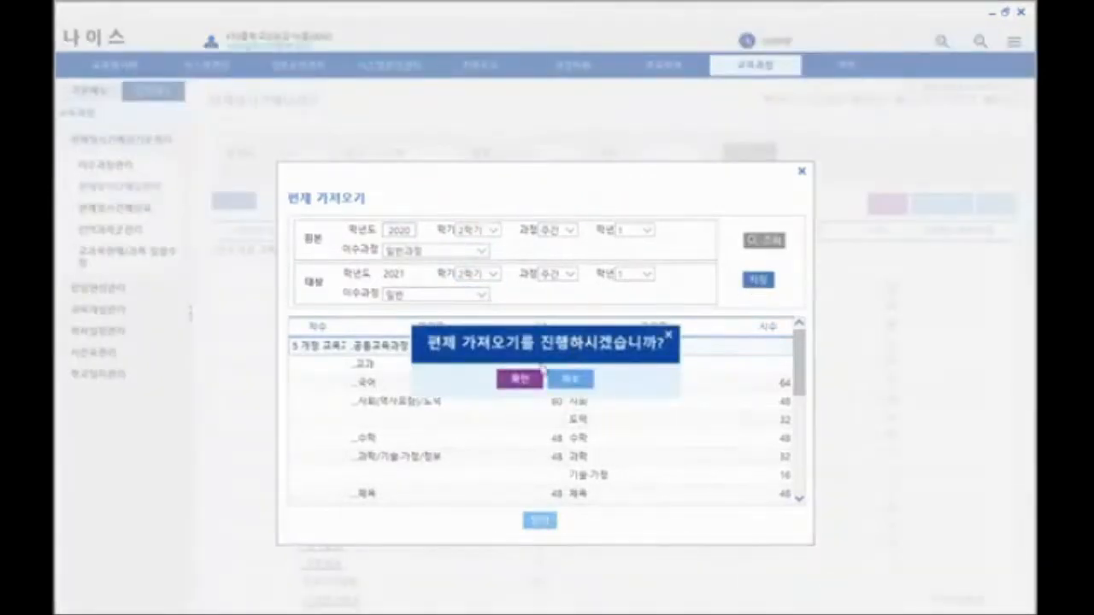
click(519, 379)
click(542, 382)
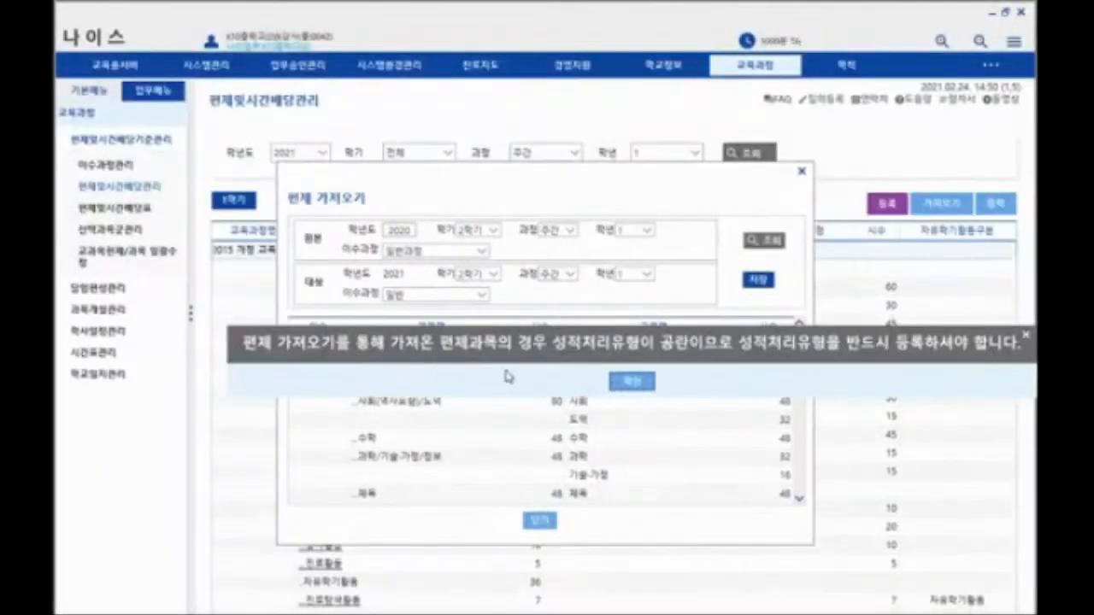
click(630, 383)
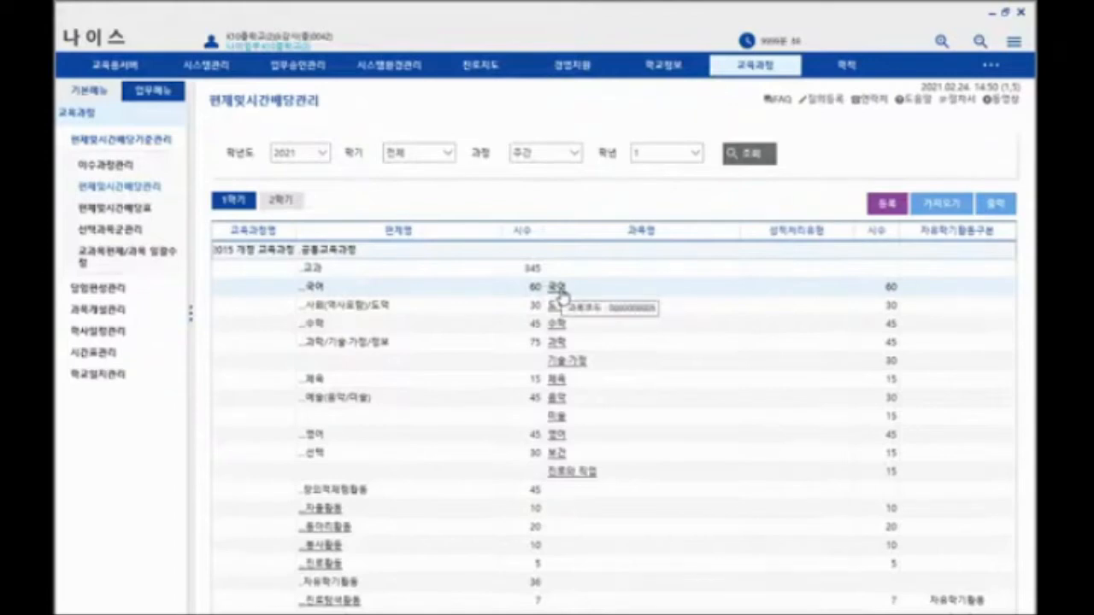
Grade 국어, 도덕 and 수학 on the 성취도(5단계) scale, saving each subject
click(559, 291)
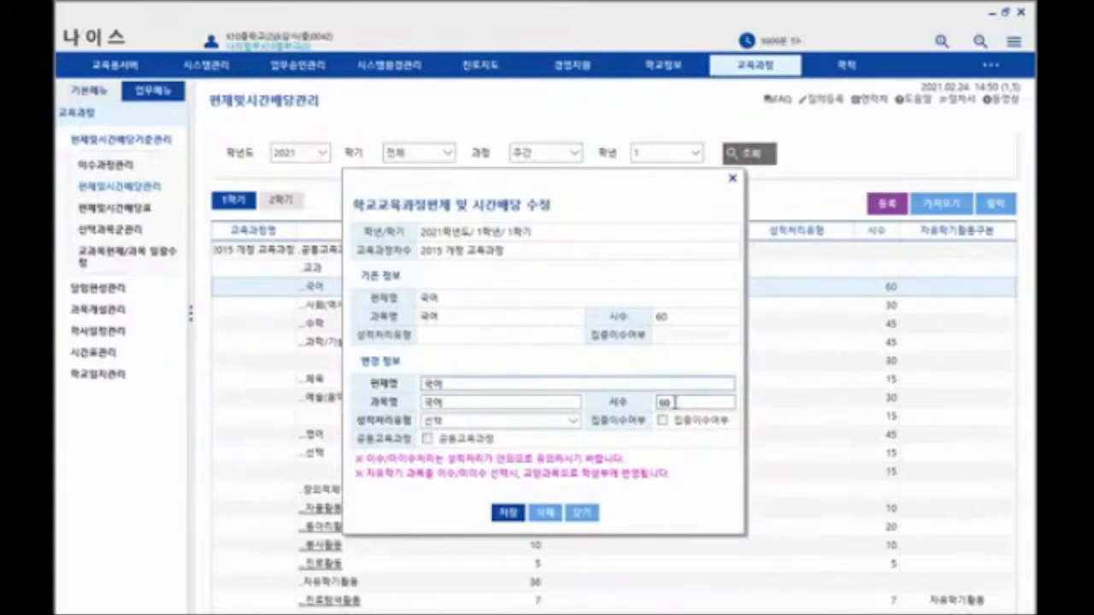
click(572, 422)
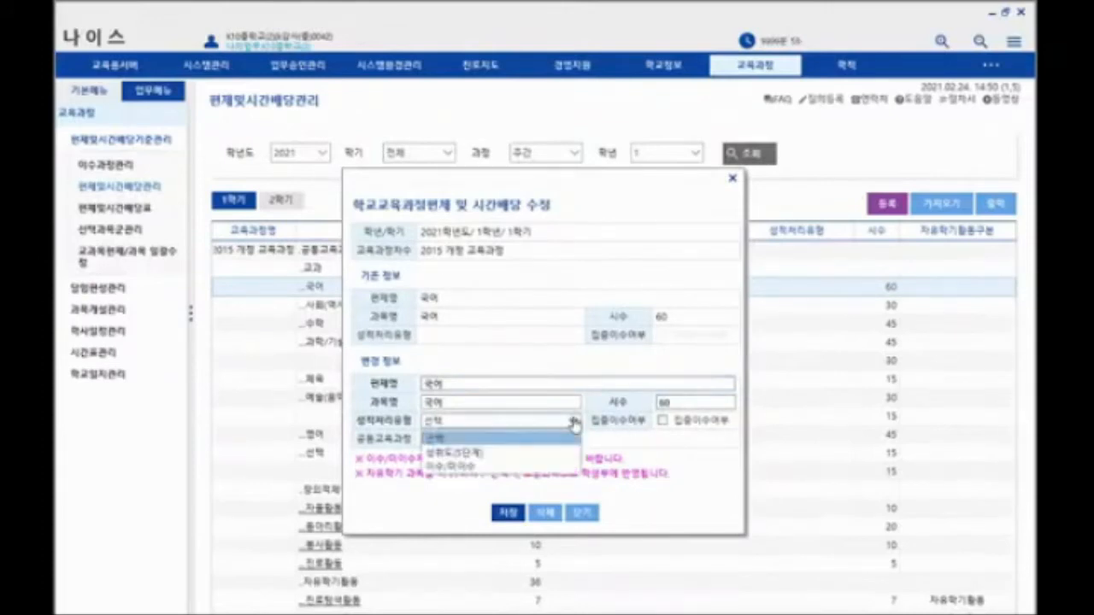
click(558, 453)
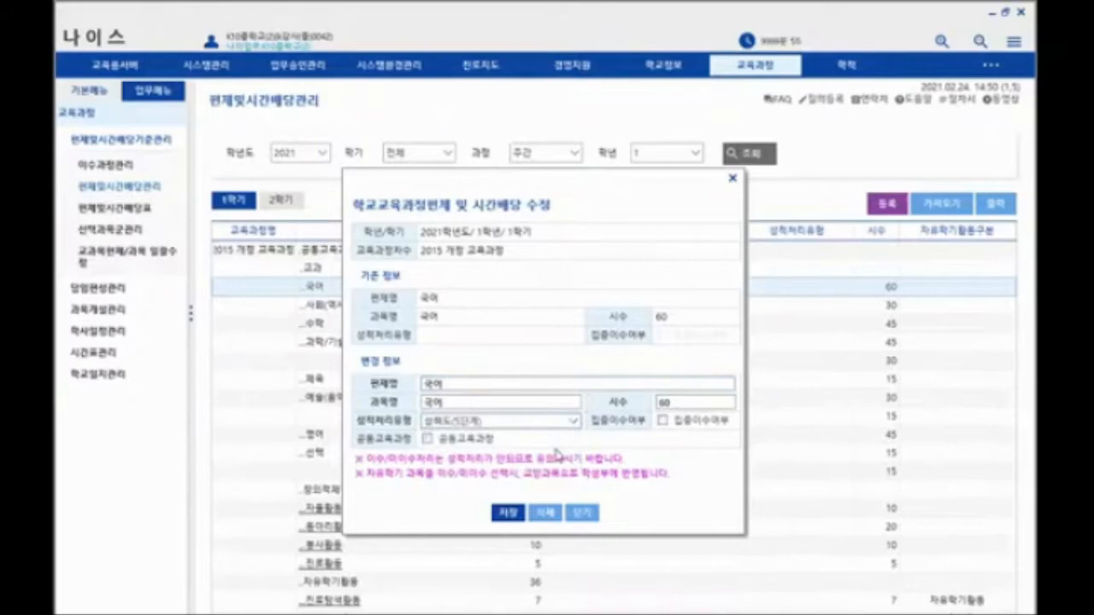
click(509, 513)
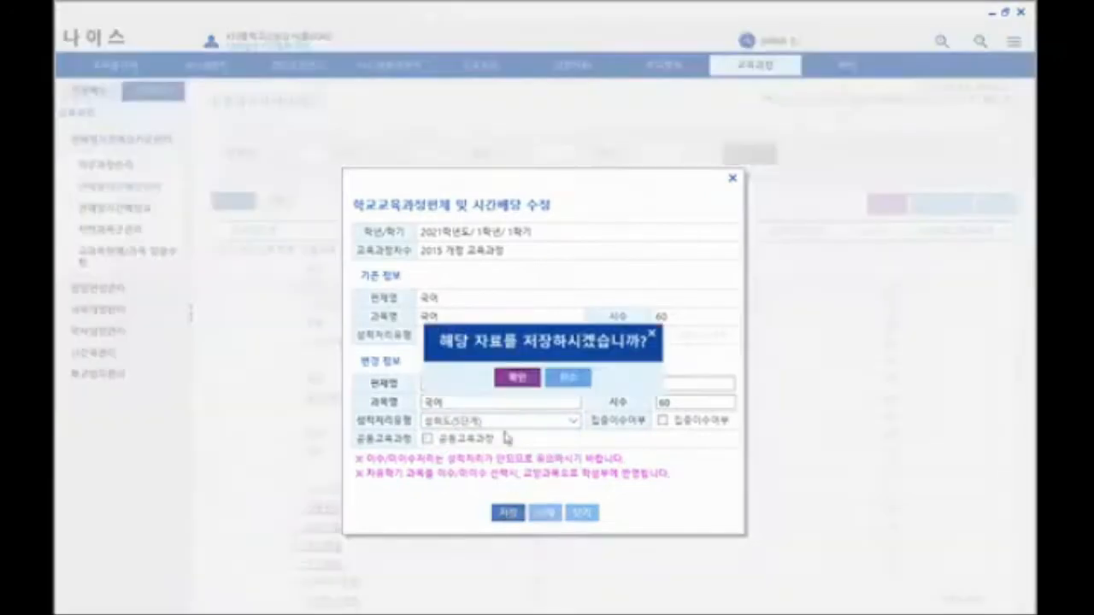
click(514, 378)
click(663, 393)
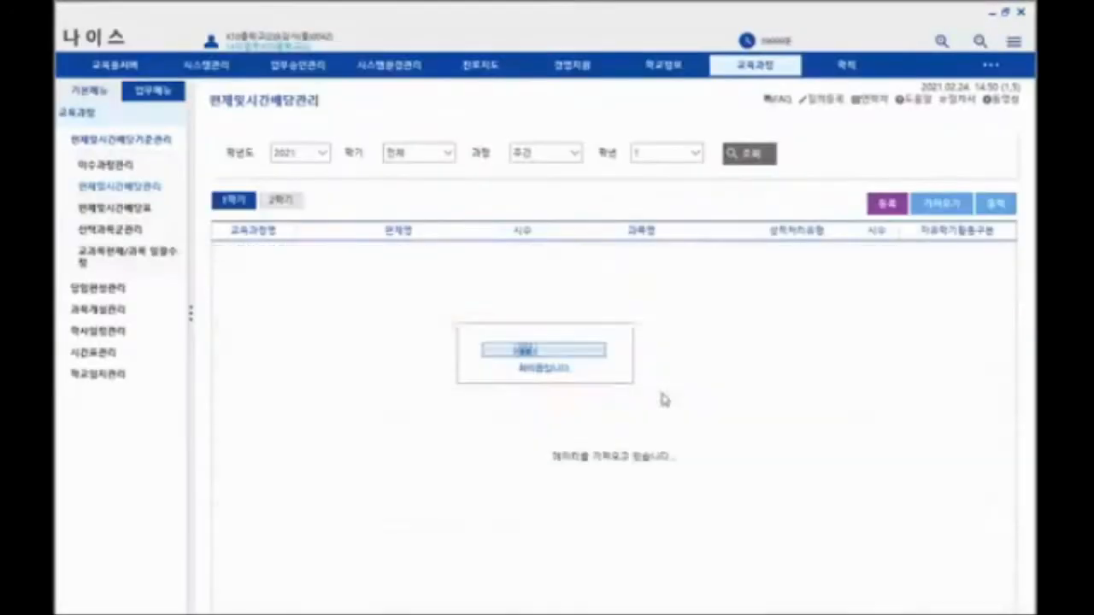
click(556, 305)
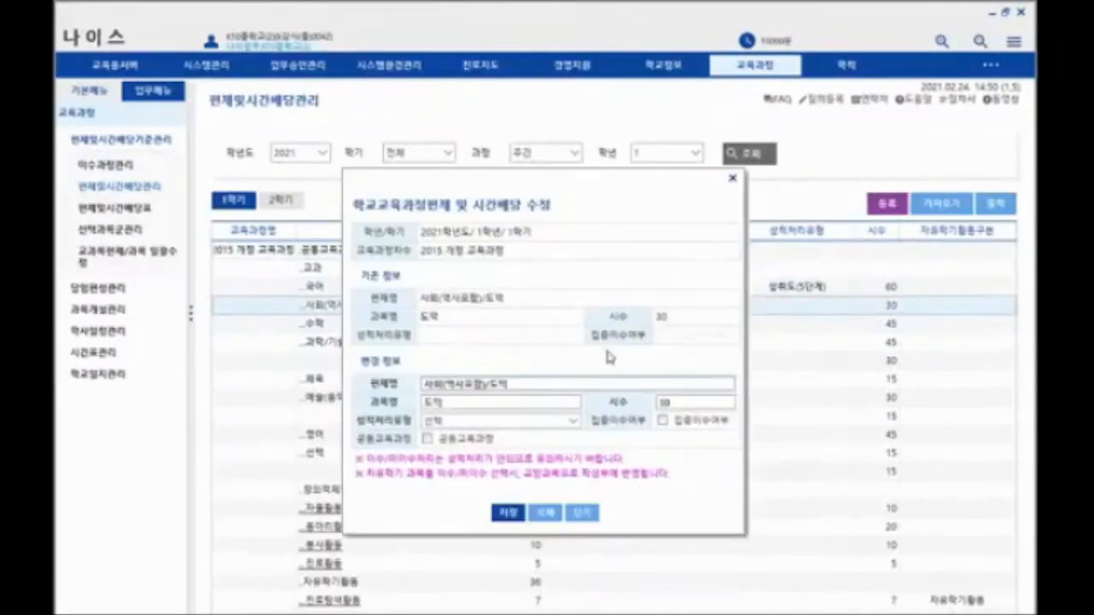
click(571, 422)
click(557, 459)
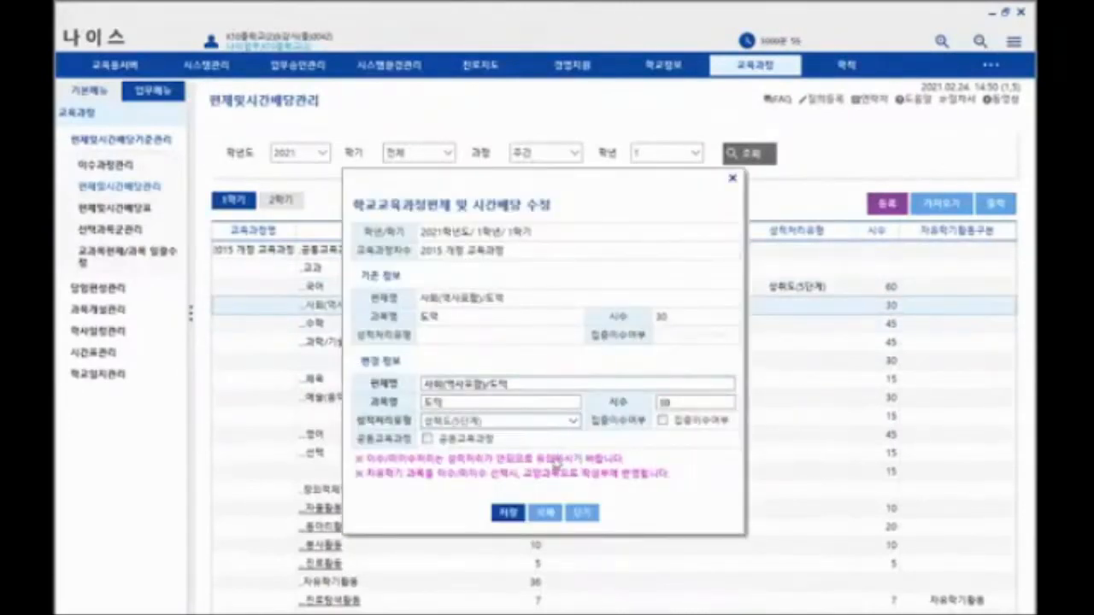
click(508, 512)
click(515, 378)
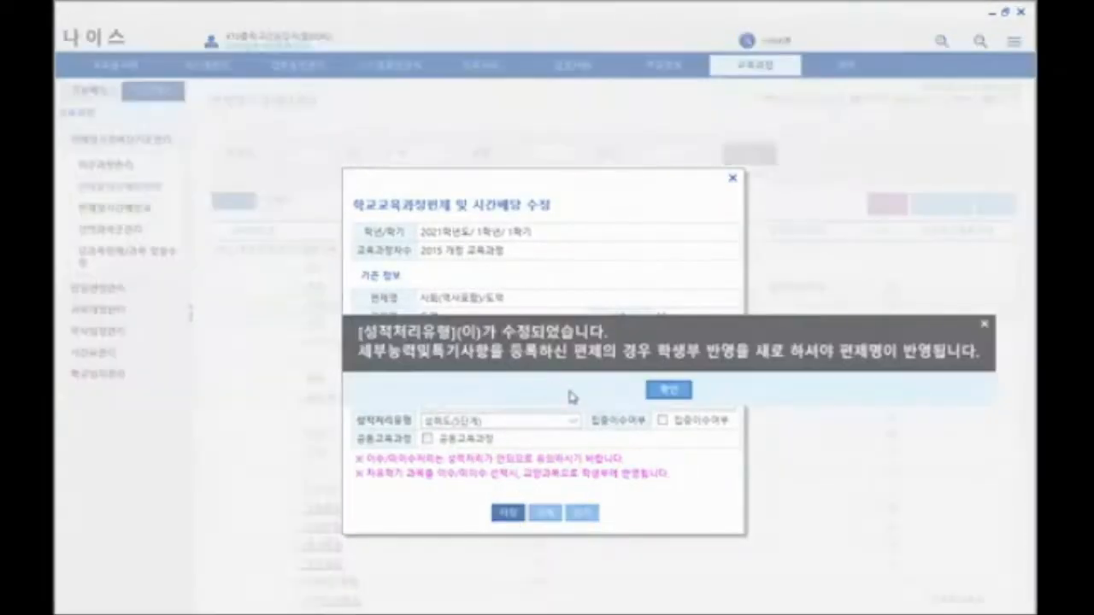
click(664, 391)
click(556, 324)
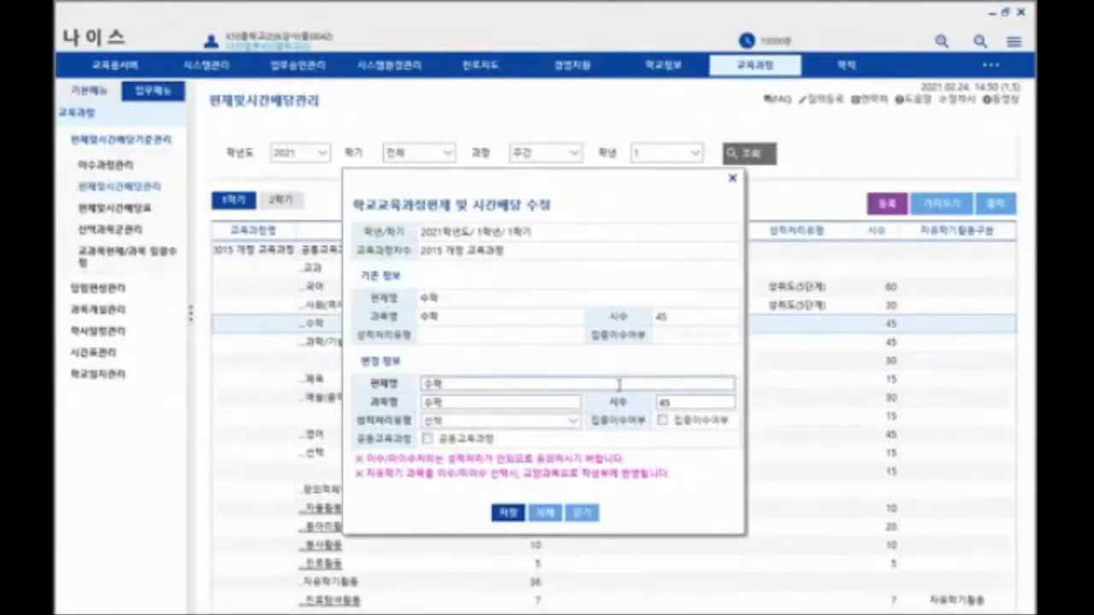
click(571, 422)
click(556, 453)
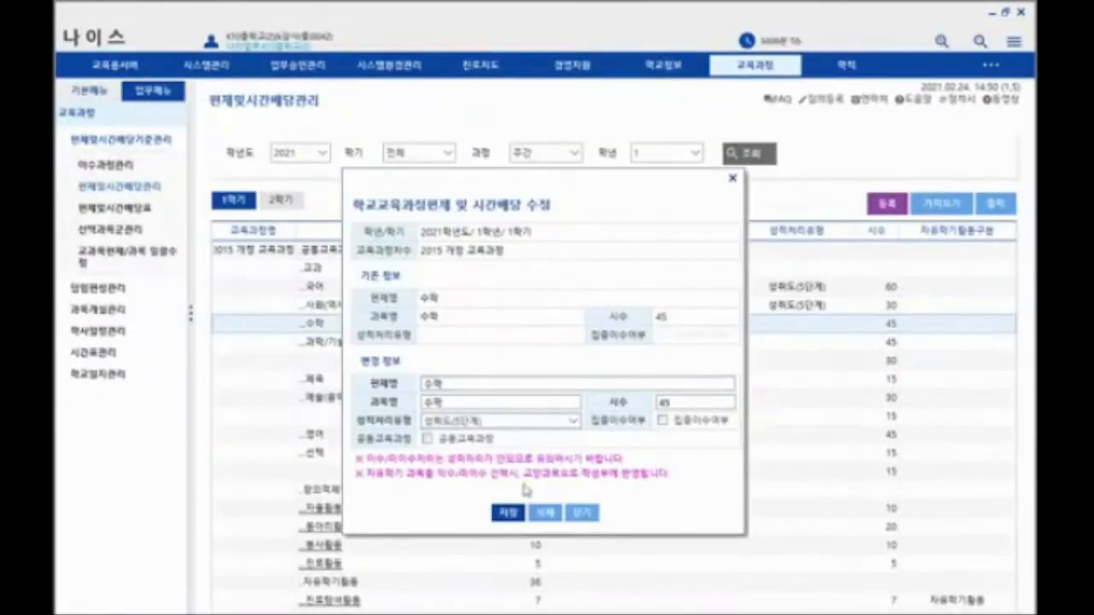
click(508, 512)
click(519, 380)
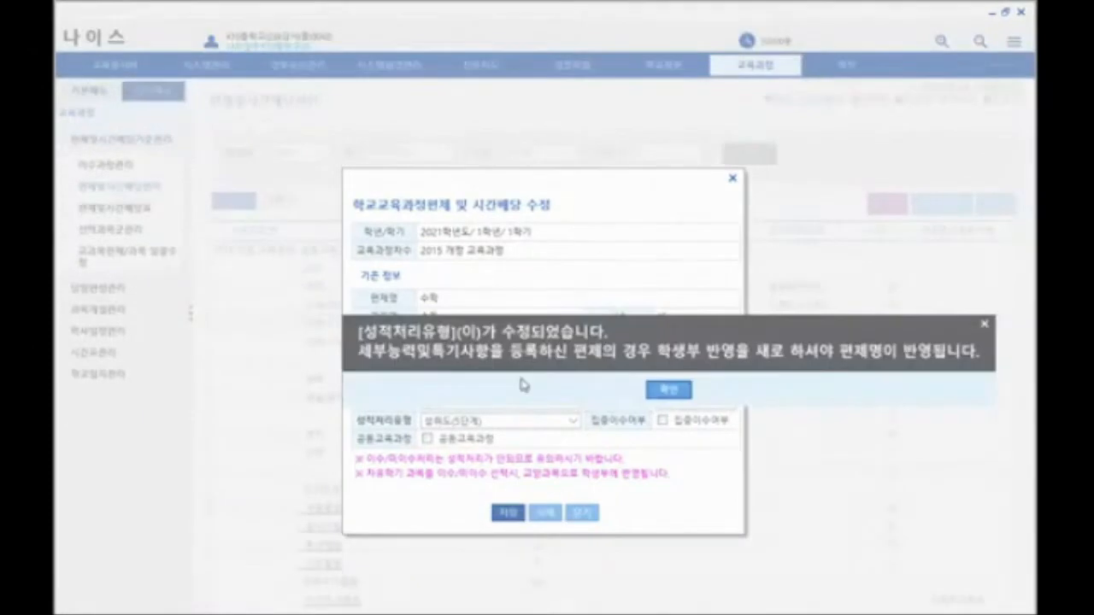
click(658, 392)
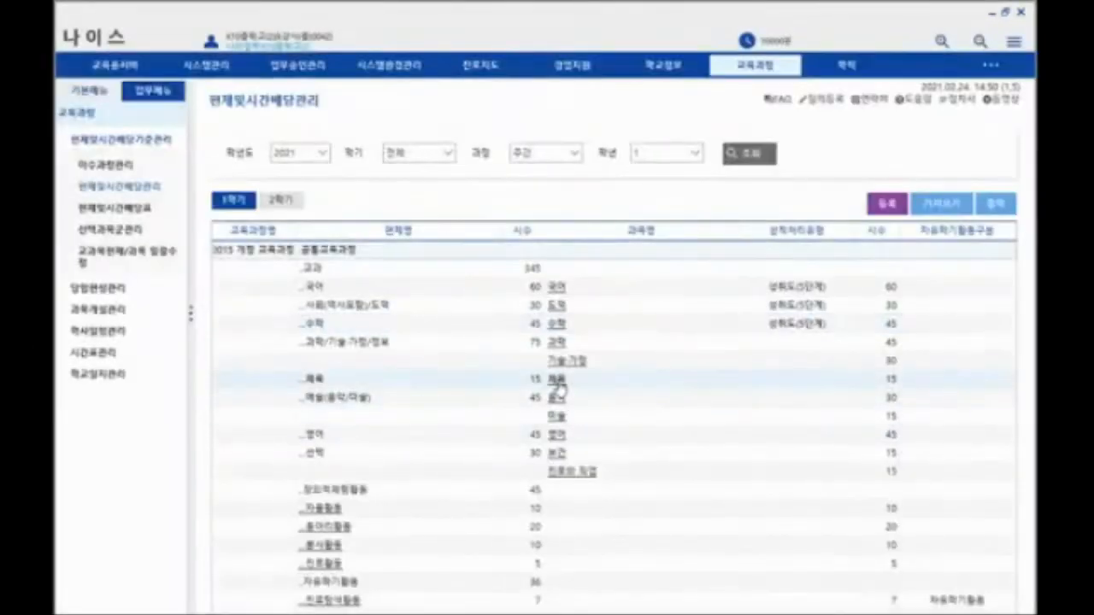
Change 체육's grading type to a 성취도 scale and save it
click(556, 380)
click(573, 425)
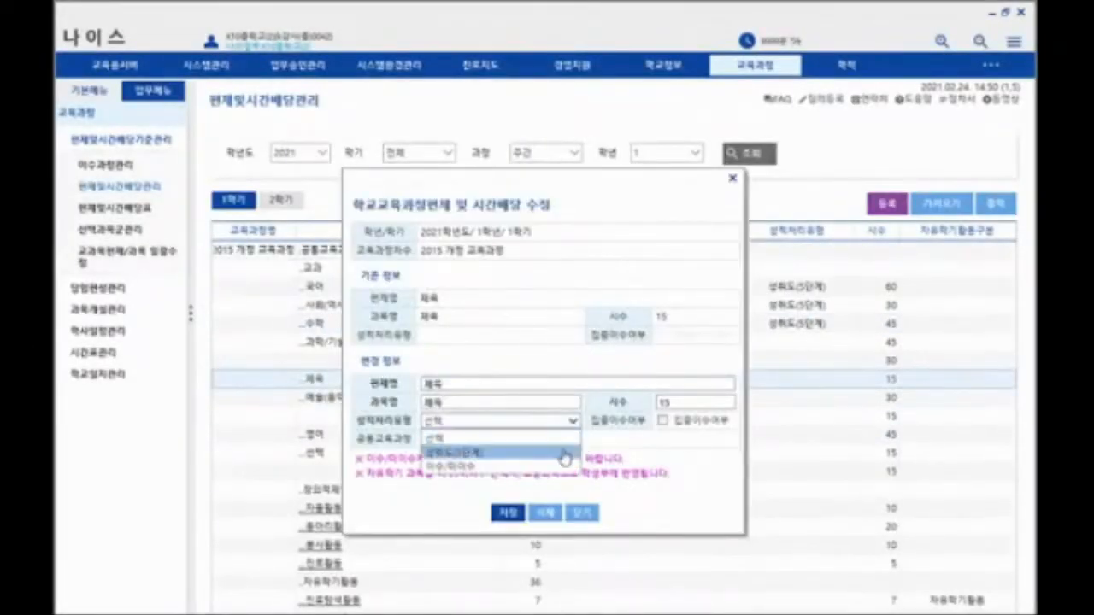
click(559, 453)
click(508, 513)
click(519, 380)
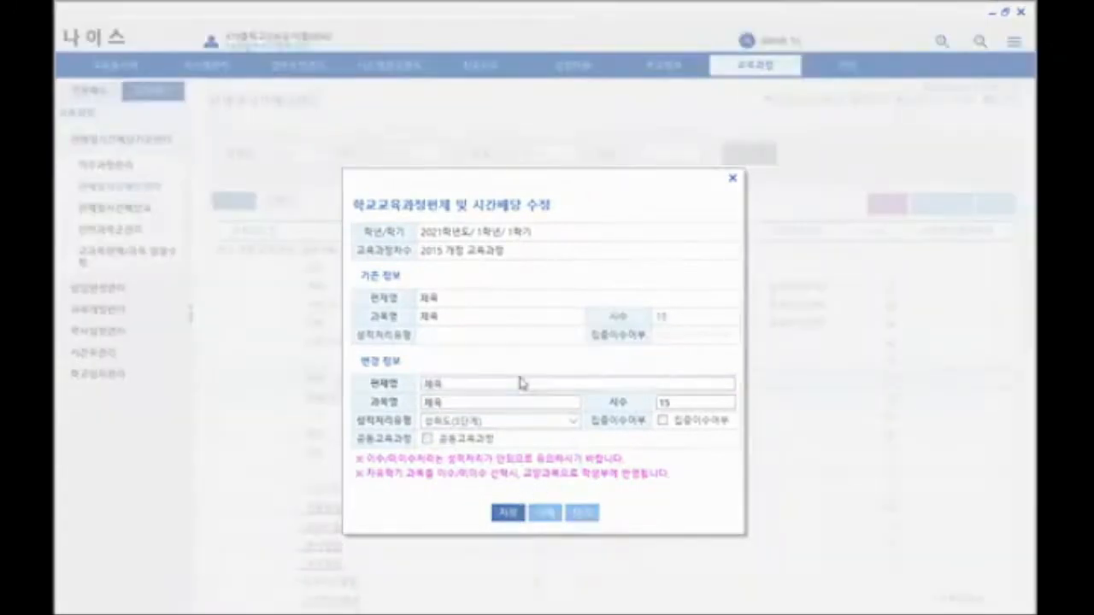
click(656, 394)
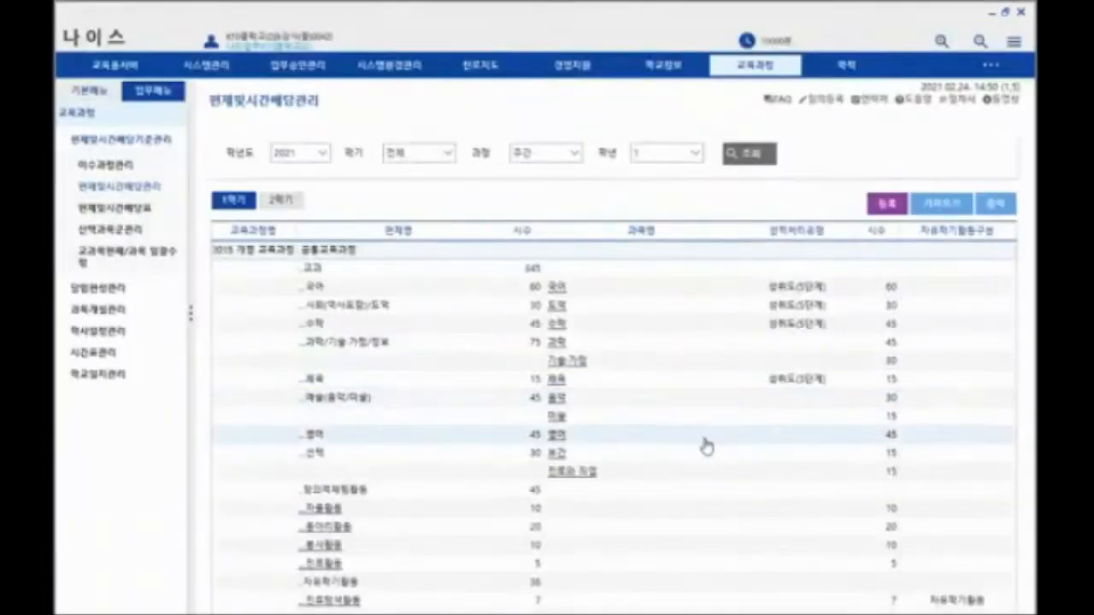
Grade 보건 and 진로와 직업 as 이수/미이수, saving each change
click(557, 453)
click(576, 421)
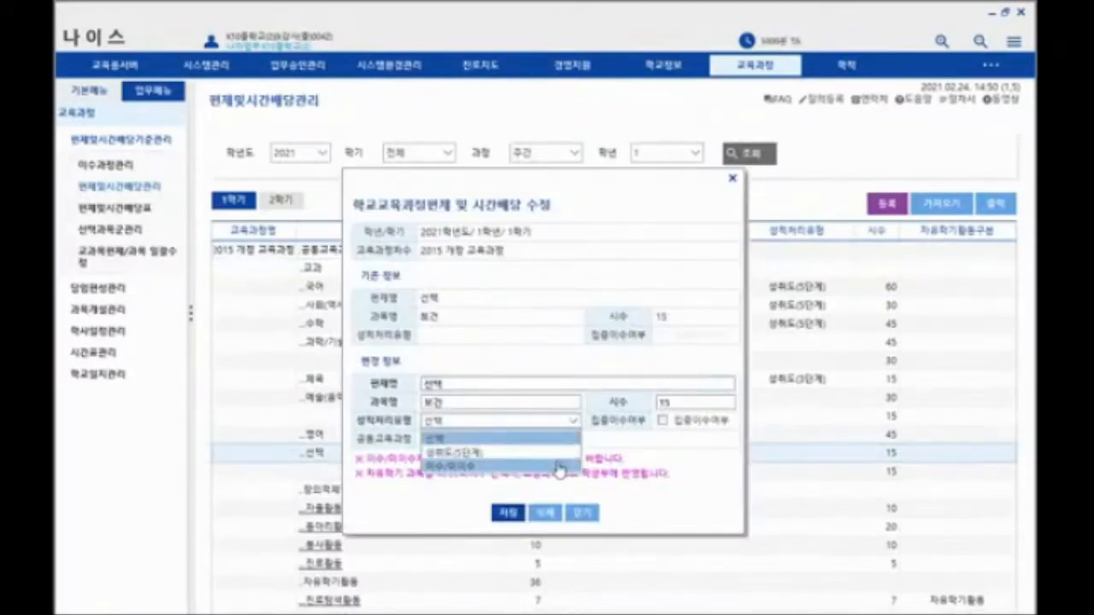
click(551, 467)
click(509, 513)
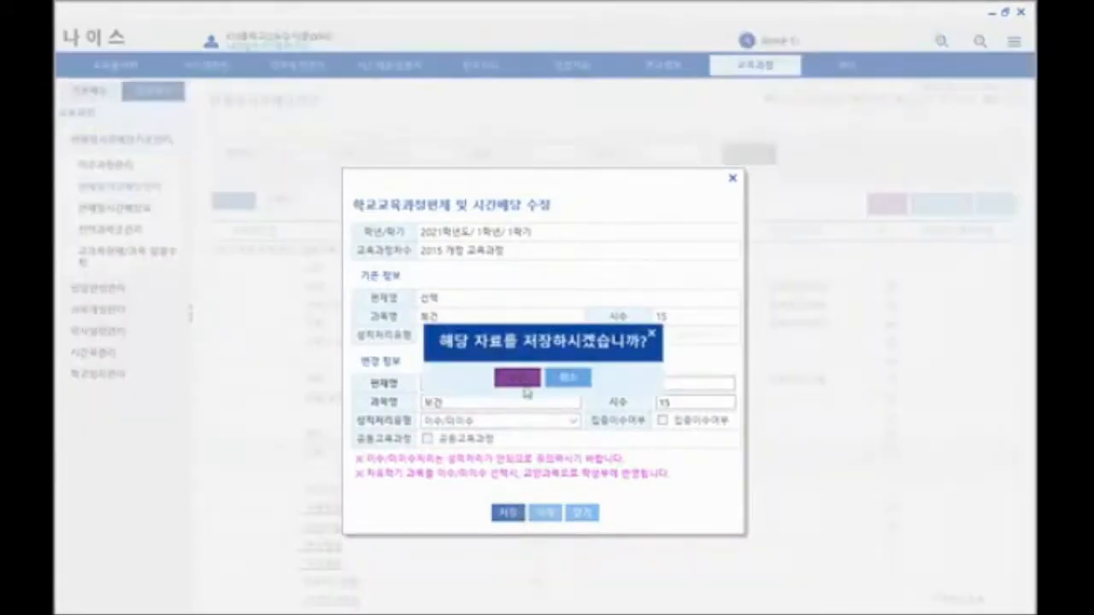
click(520, 380)
click(667, 389)
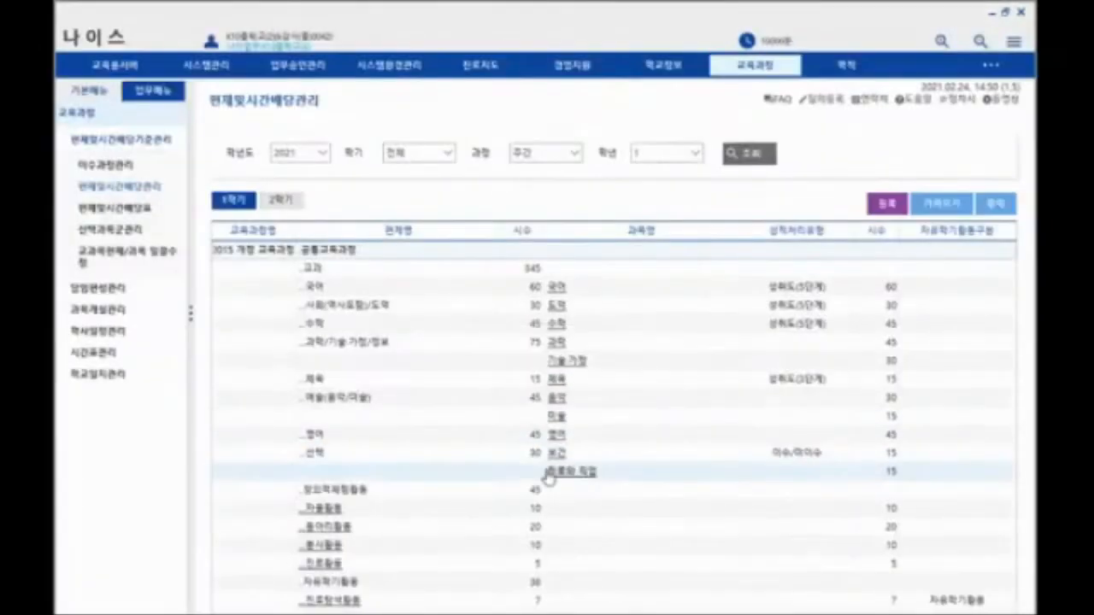
click(565, 470)
click(555, 422)
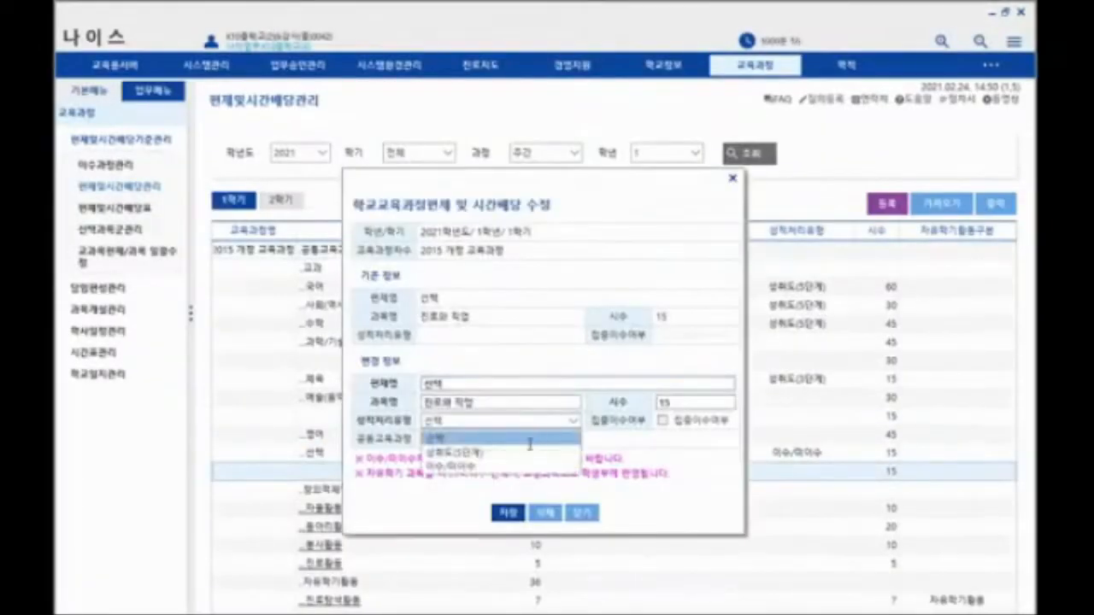
click(527, 458)
click(509, 512)
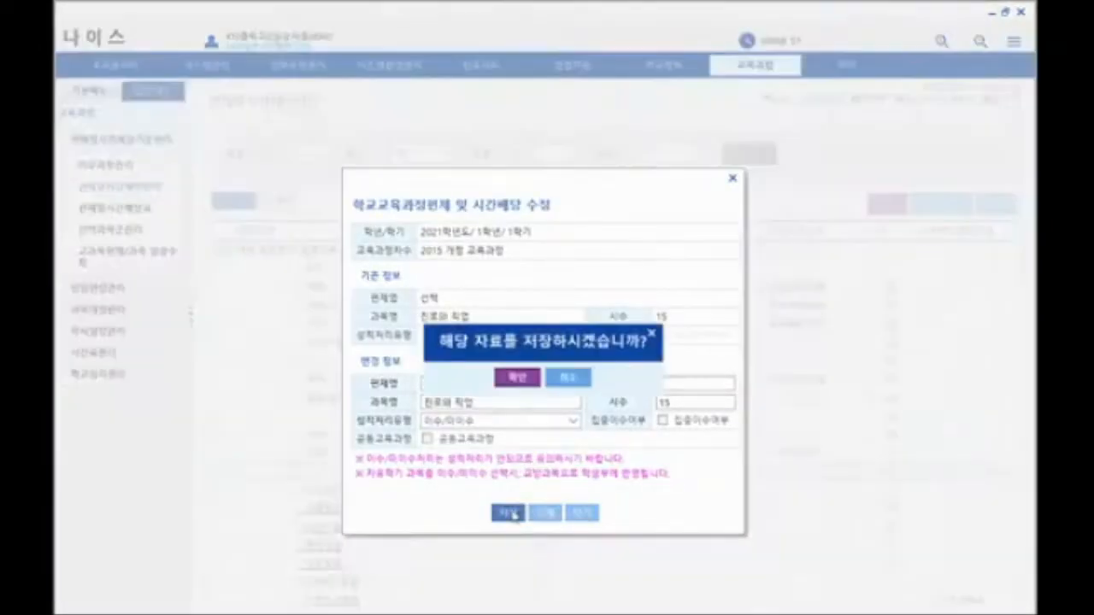
click(519, 380)
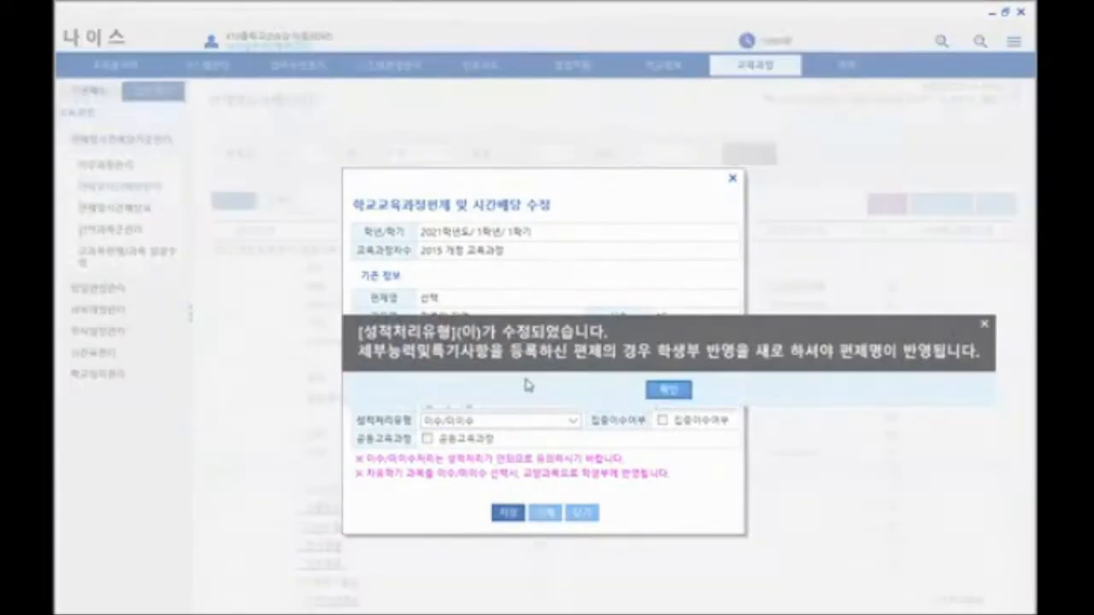
click(671, 391)
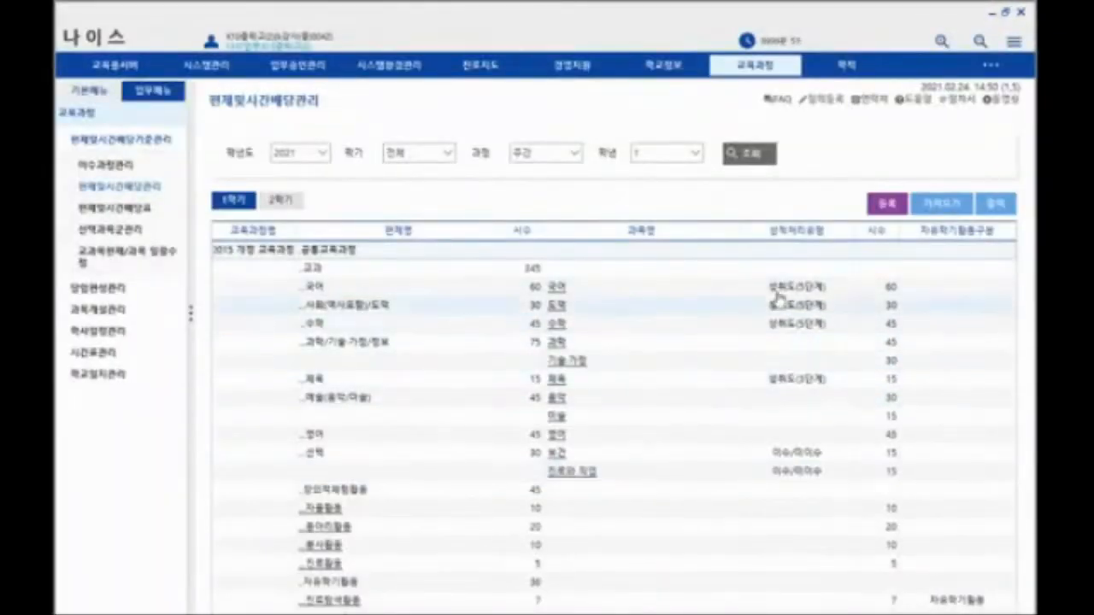
Switch to the 성적 work area and expand 성적처리 in the sidebar
click(987, 70)
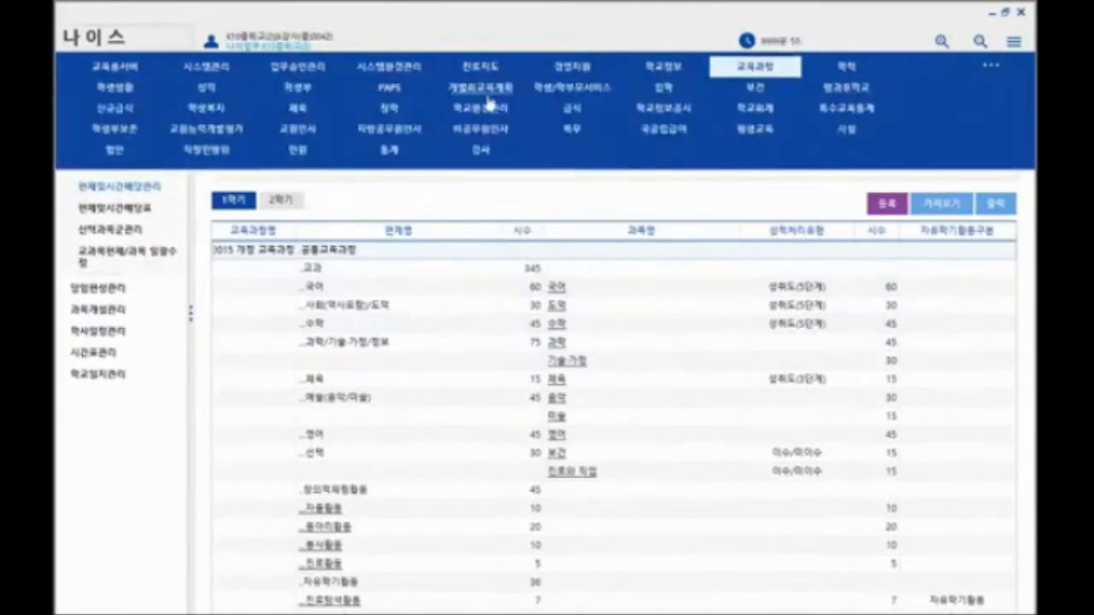
click(207, 91)
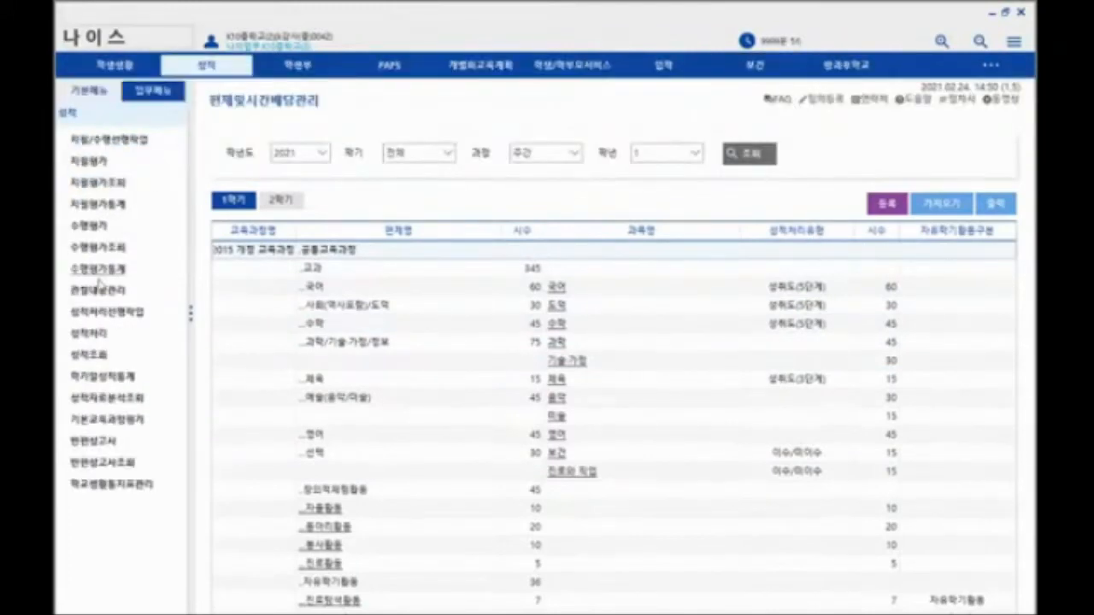
click(105, 340)
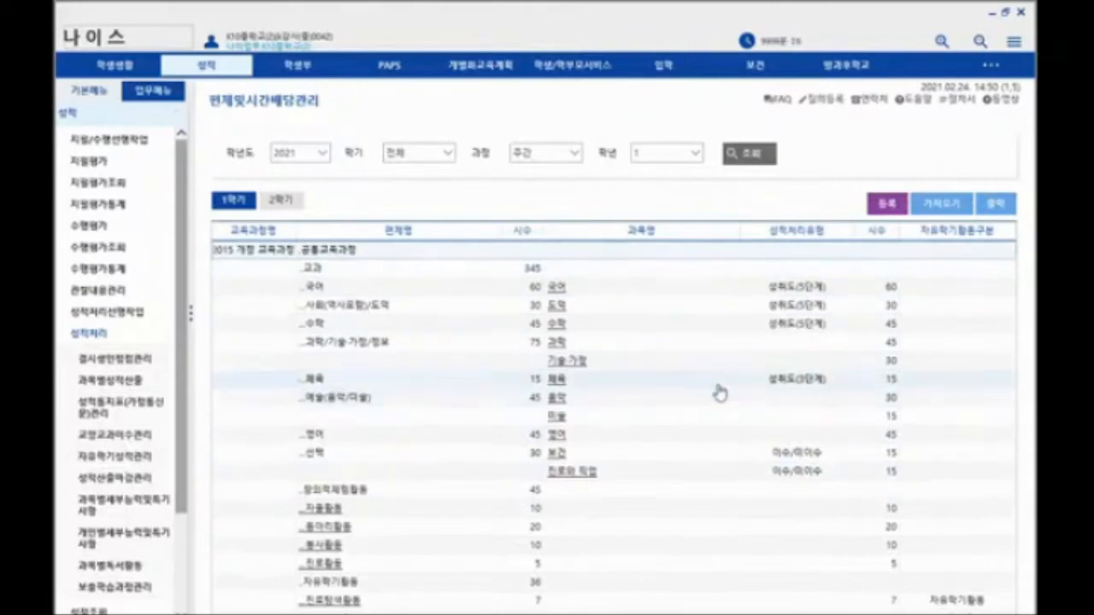
Compare the 2학기 and 1학기 hours, then bring up the 1학기 진로활동 row for editing
click(990, 68)
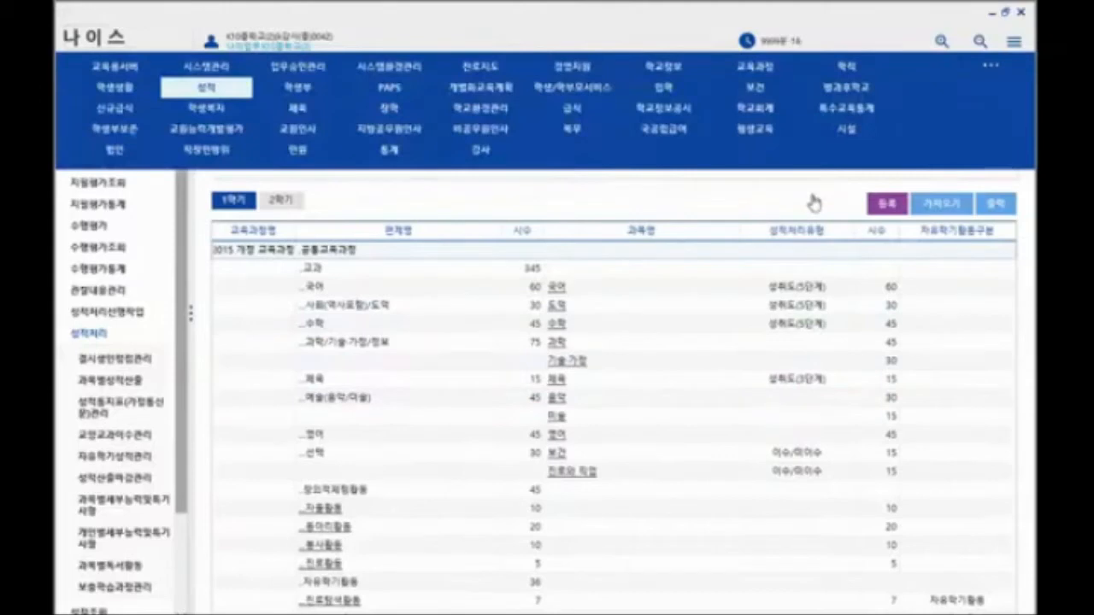
click(991, 69)
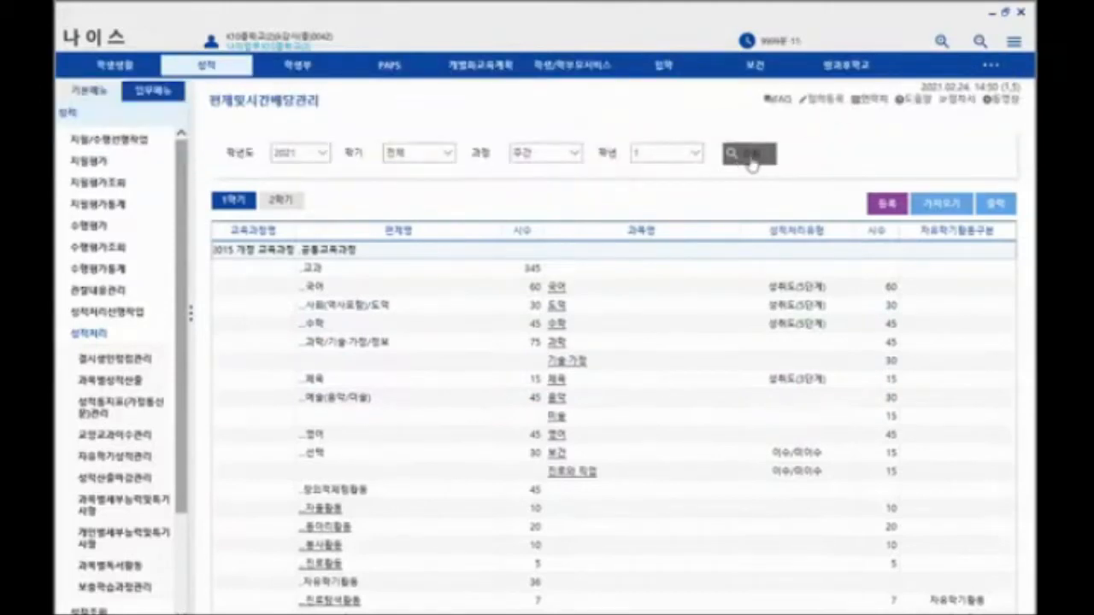
click(280, 201)
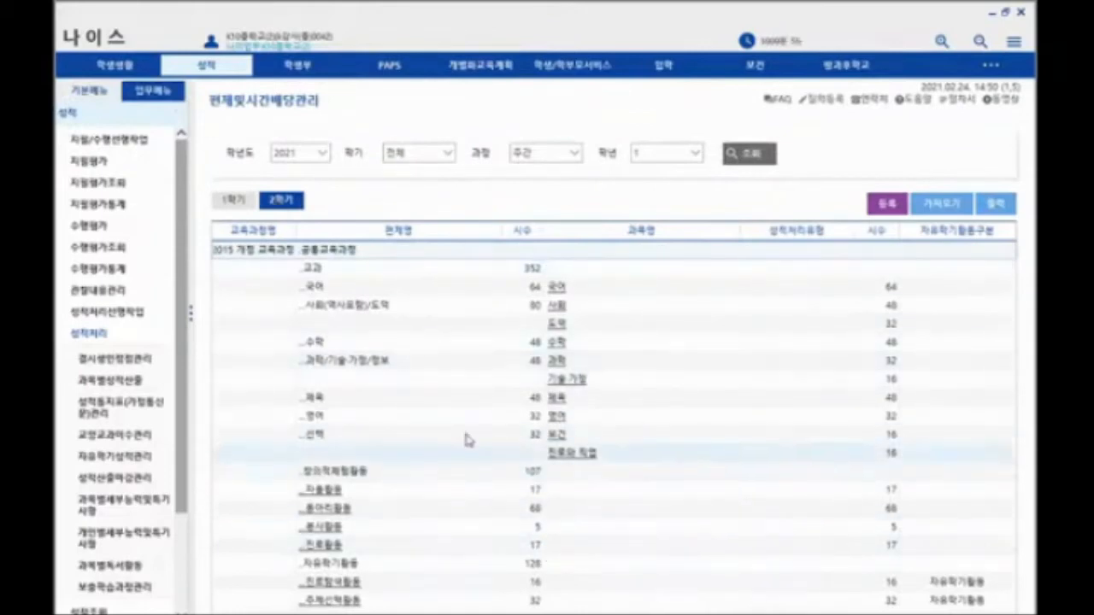
click(234, 200)
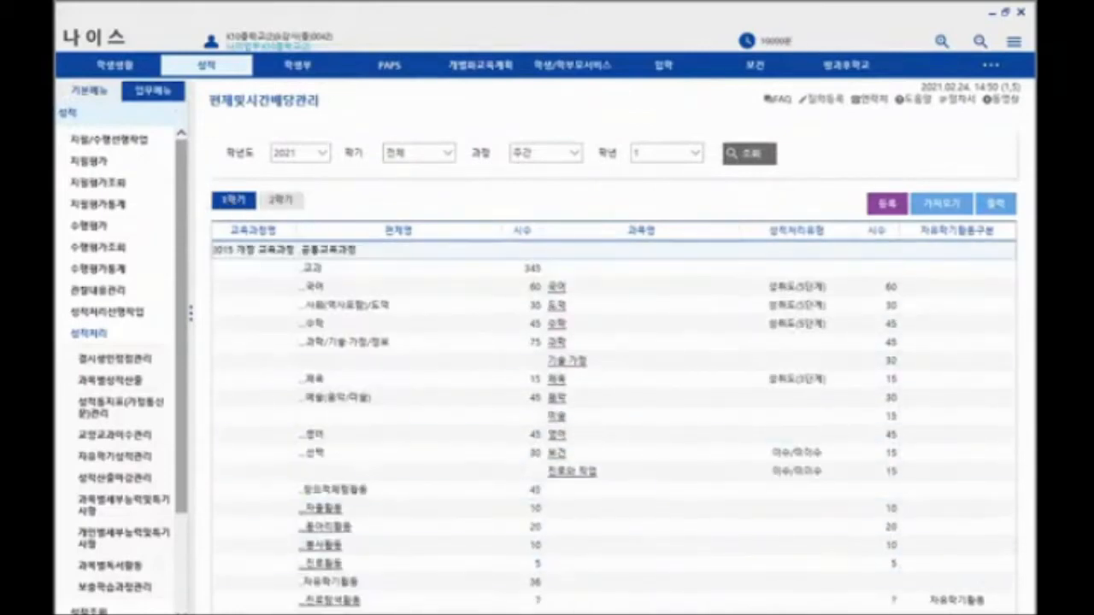
click(322, 564)
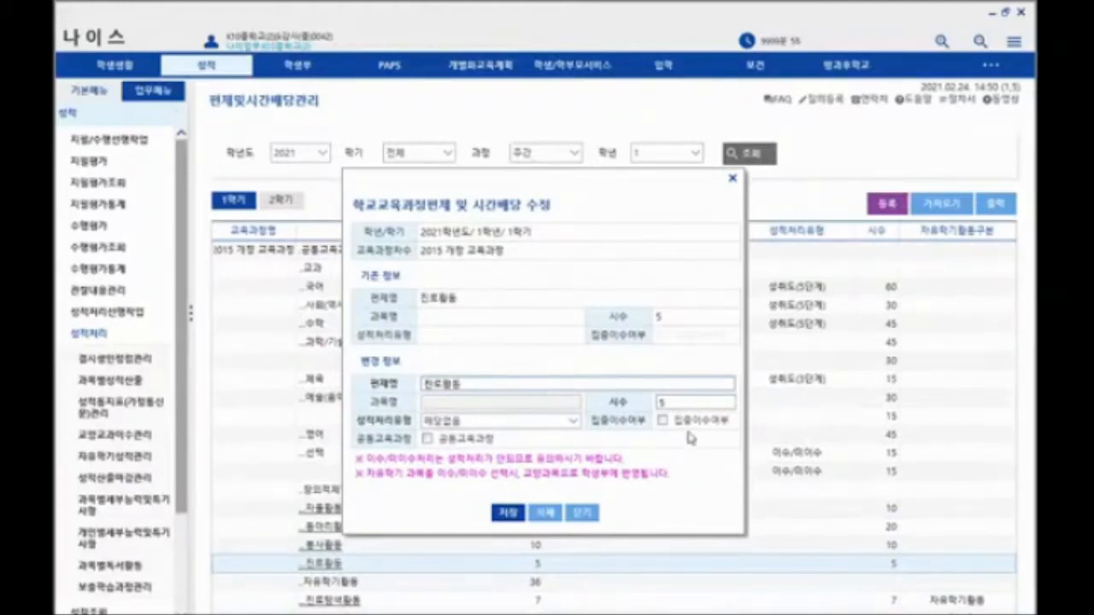
Change grade 1 first-semester 진로활동 hours from 5 to 0, save, and recheck the row
double_click(658, 401)
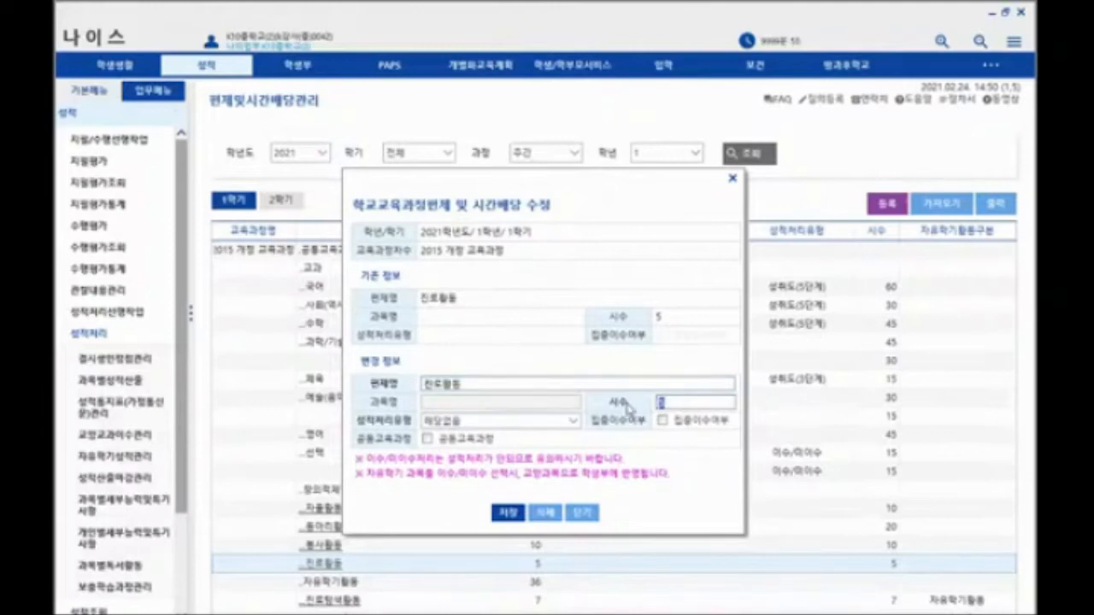
text(0)
click(510, 514)
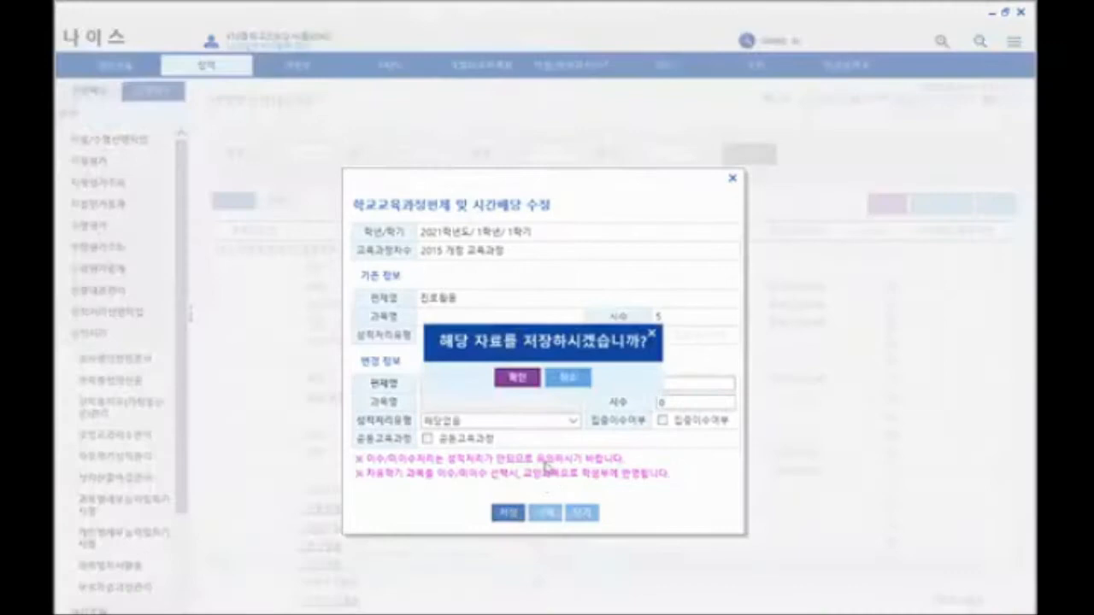
click(521, 380)
click(664, 389)
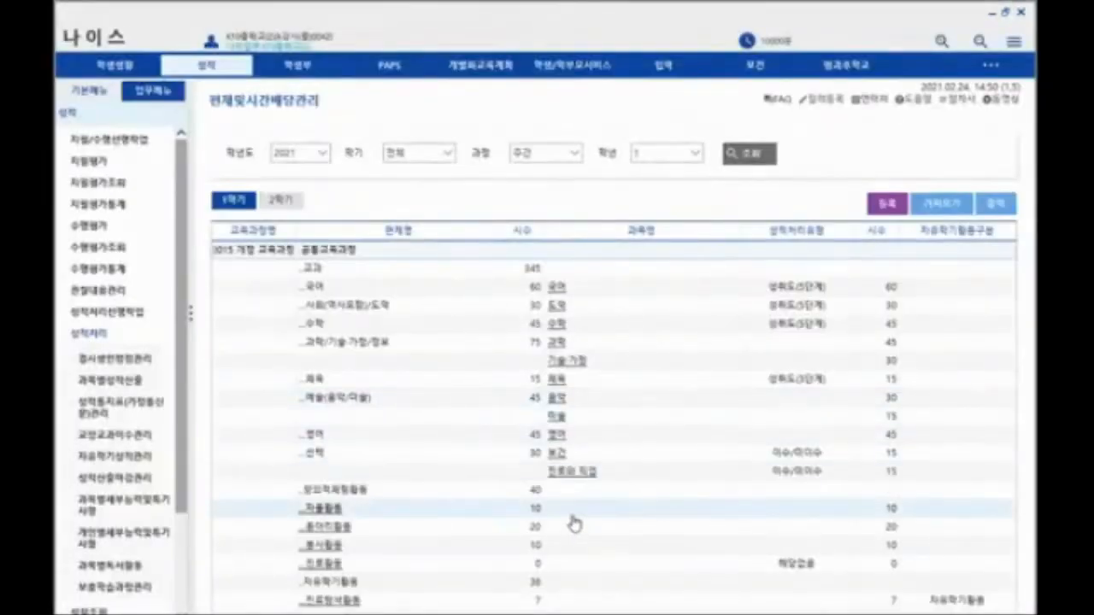
click(326, 564)
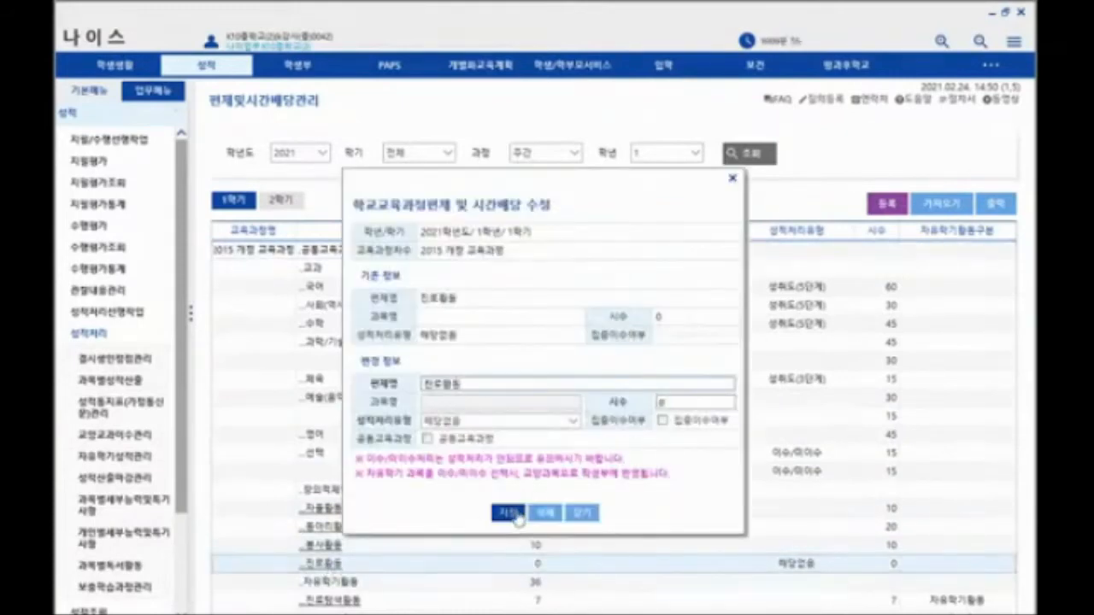
click(584, 514)
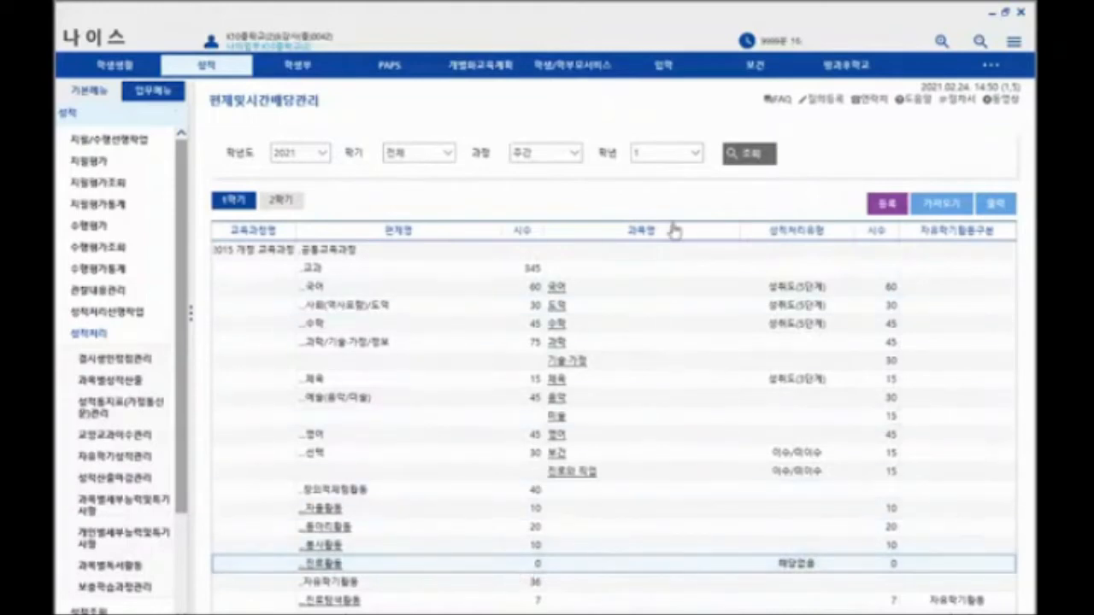
Load the 2021 grade 3 organization and hours schedule
click(698, 160)
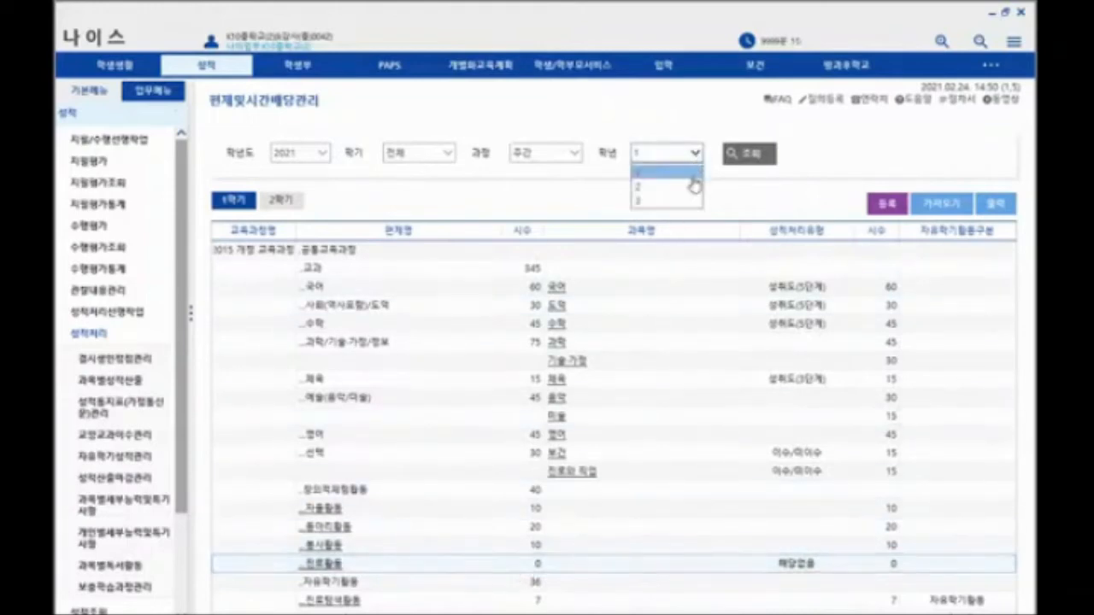
click(675, 171)
click(748, 155)
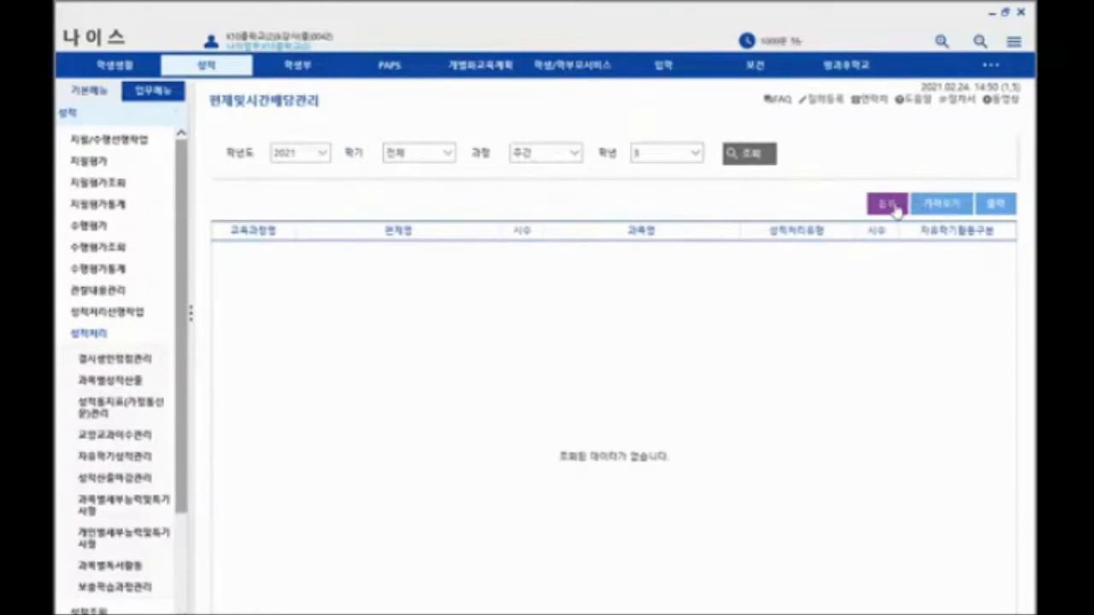
Set the import source to 2020 grade 3 and target to grade 3, and preview the curriculum
click(940, 204)
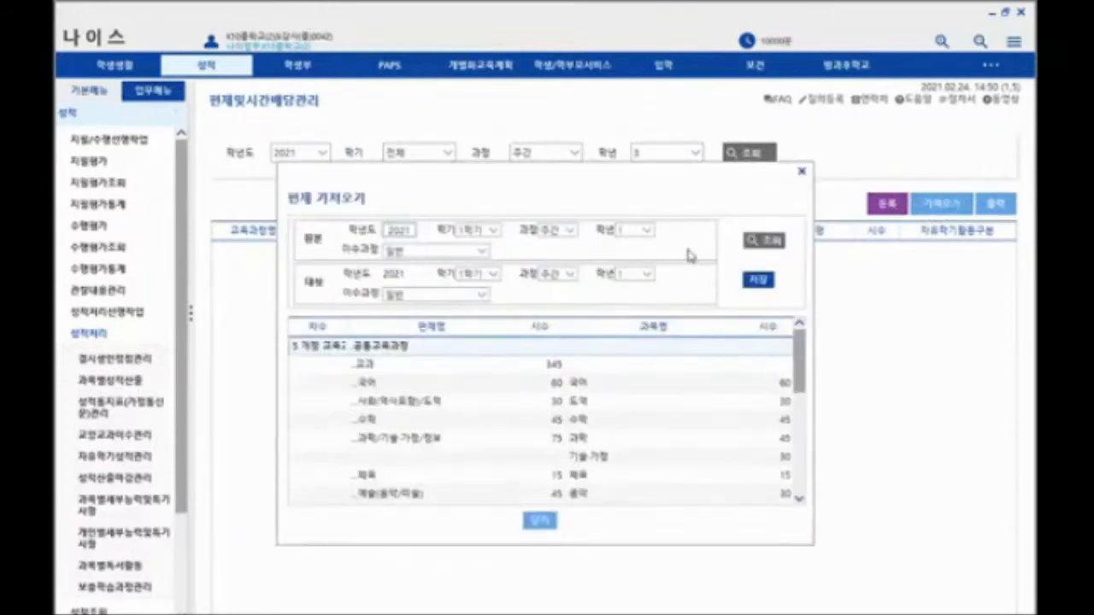
click(647, 232)
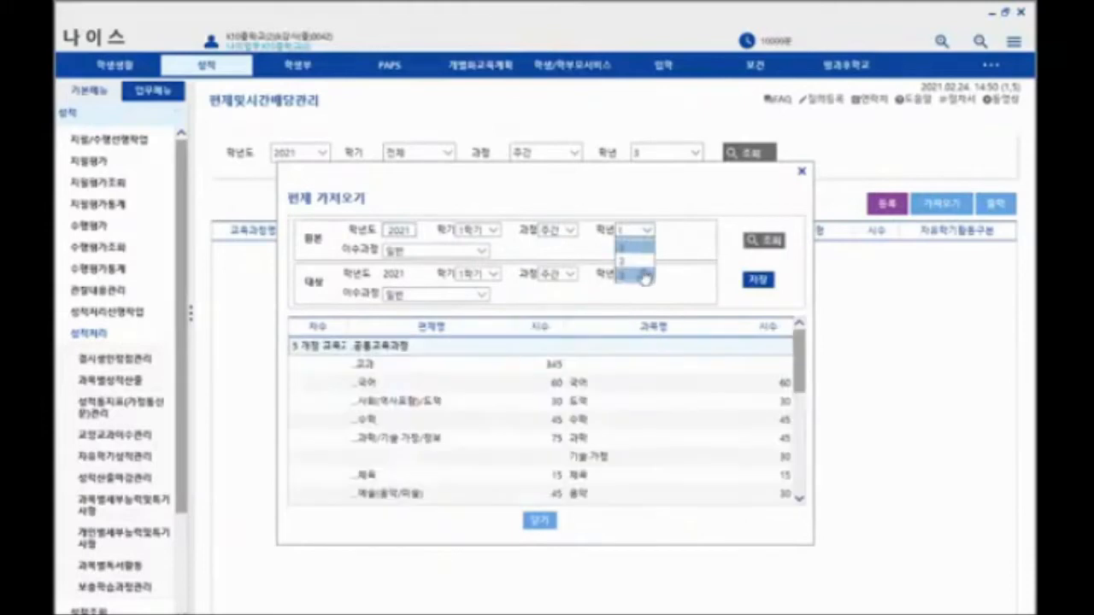
click(646, 276)
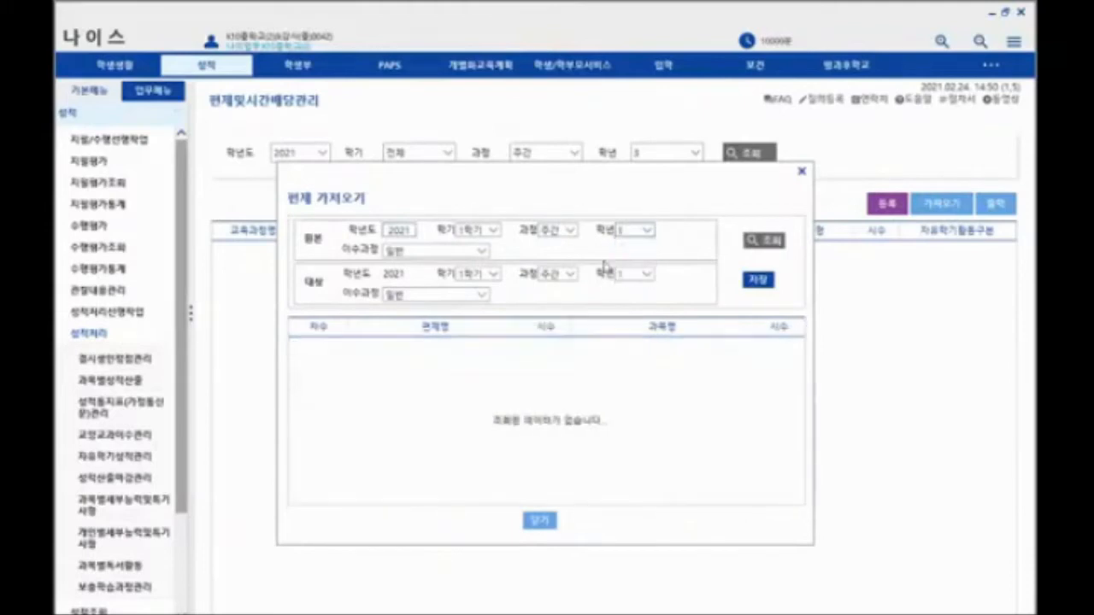
click(645, 276)
click(641, 295)
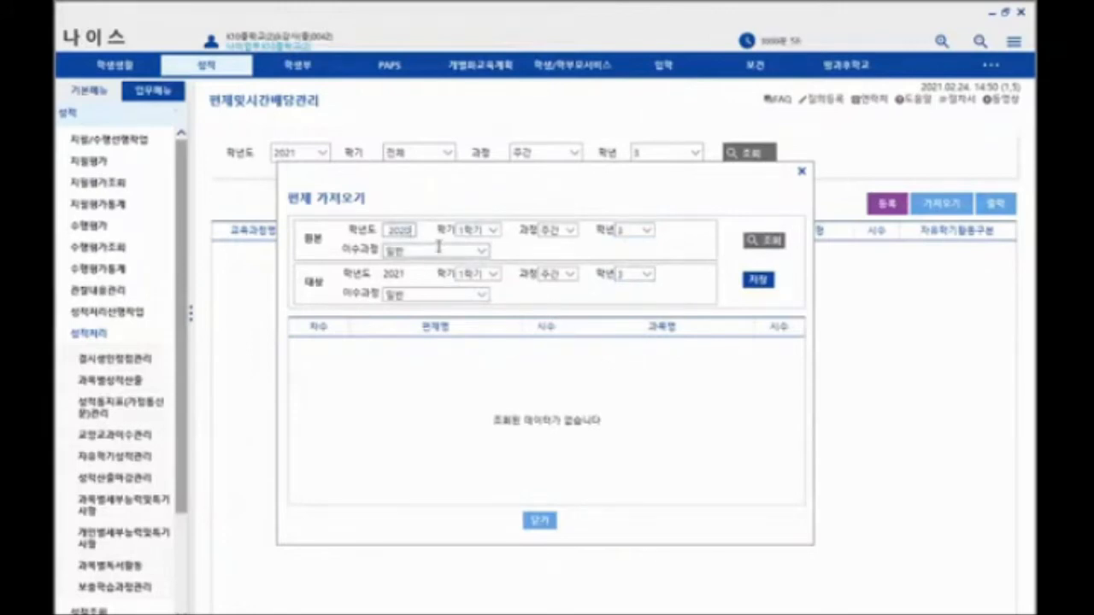
click(758, 241)
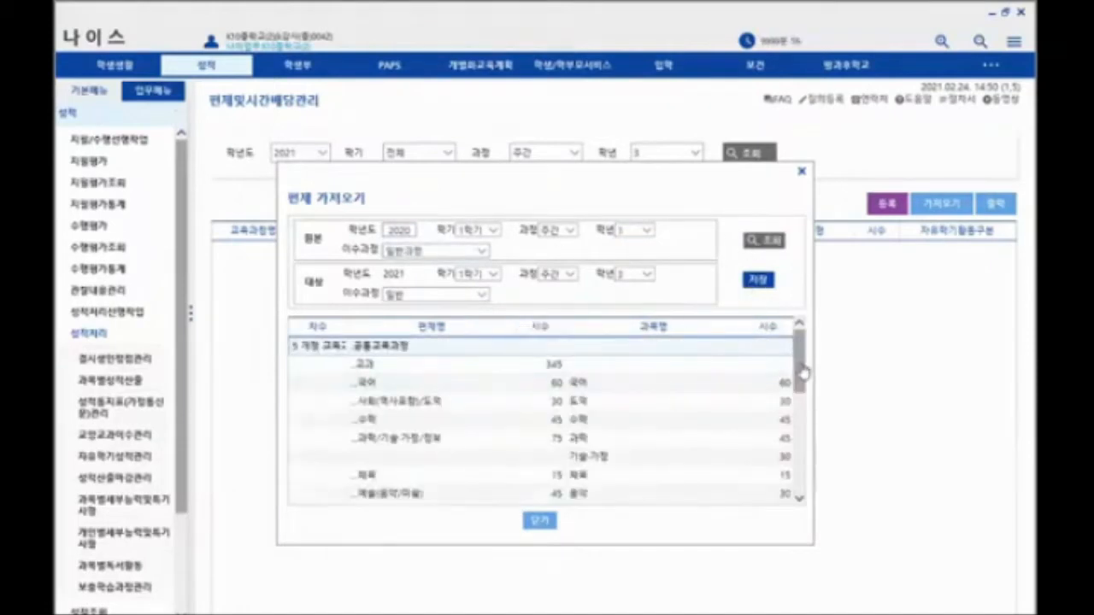
mouse_move(799, 370)
mouse_down()
mouse_move(799, 459)
mouse_move(797, 359)
mouse_up()
drag(348, 329, 428, 338)
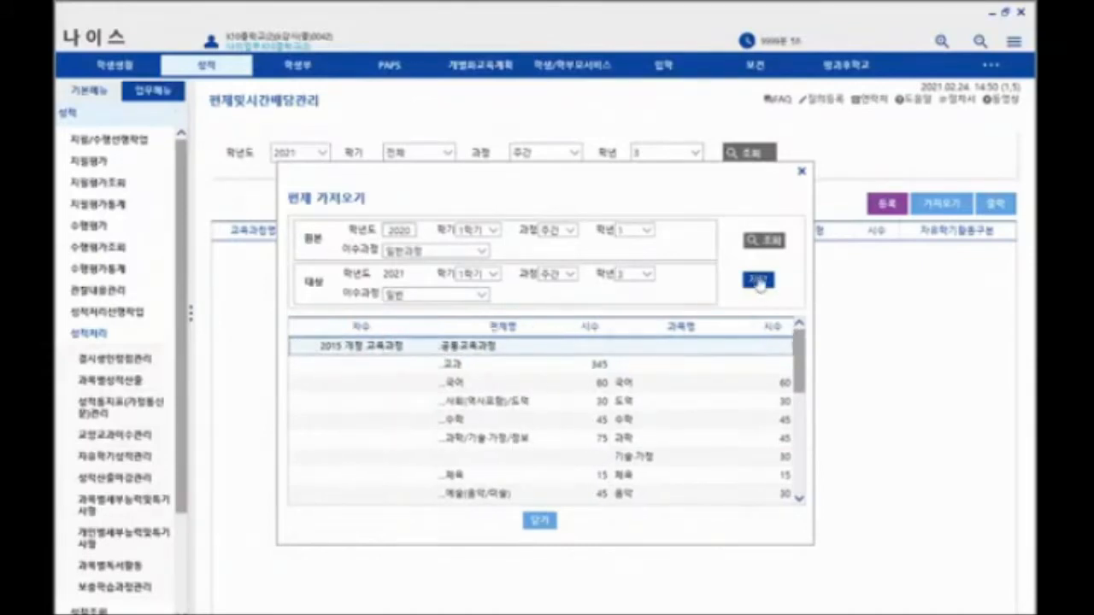
Import the previewed 2020 grade 3 curriculum, giving 교과 119 and 창의적체험활동 55 hours
click(648, 231)
click(640, 275)
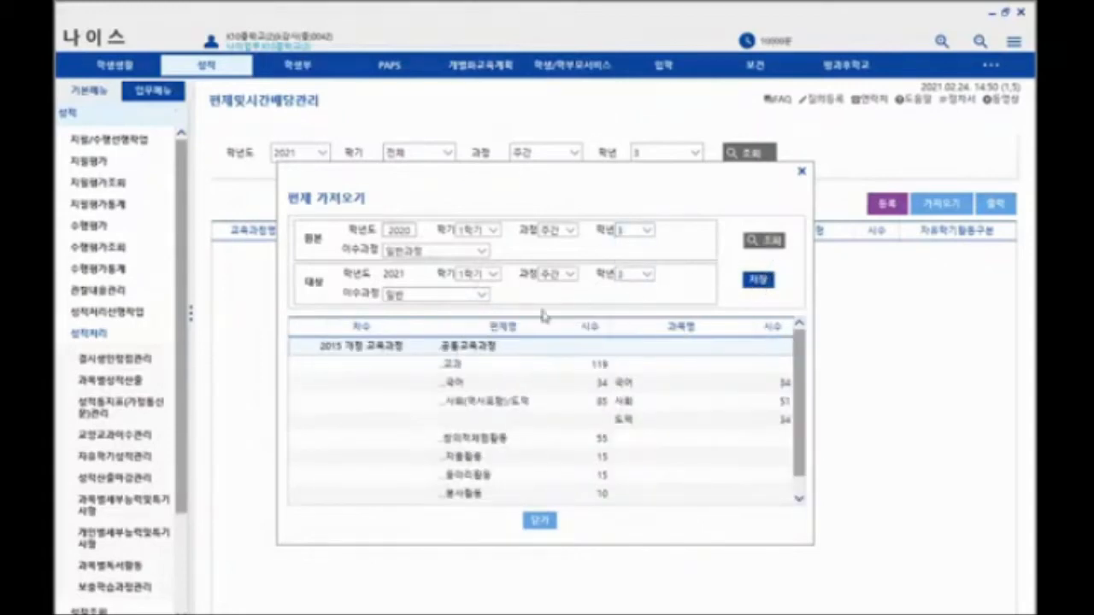
click(759, 280)
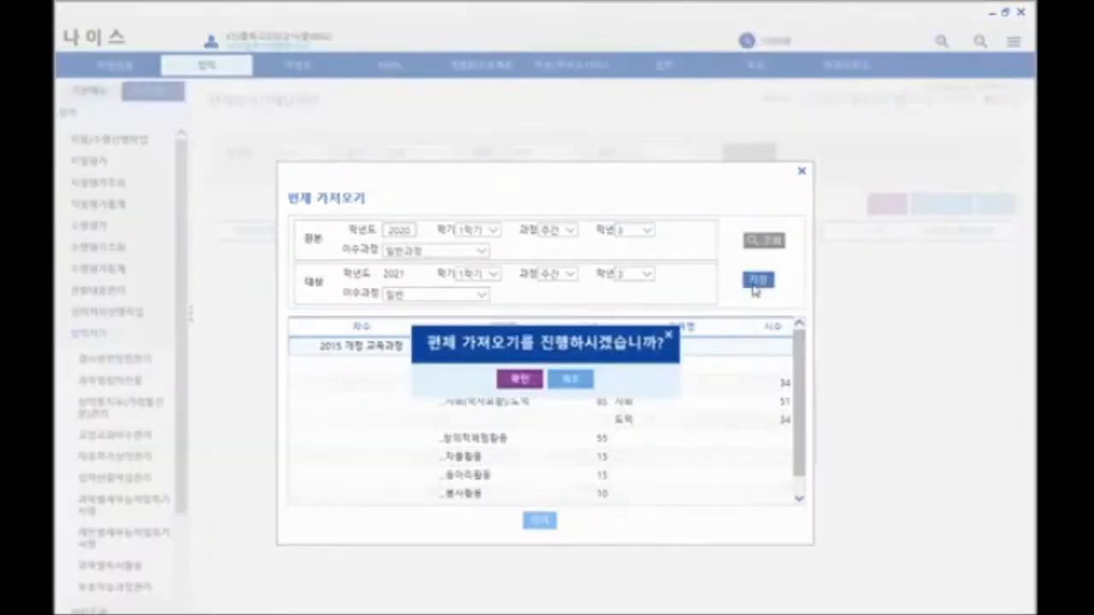
click(513, 382)
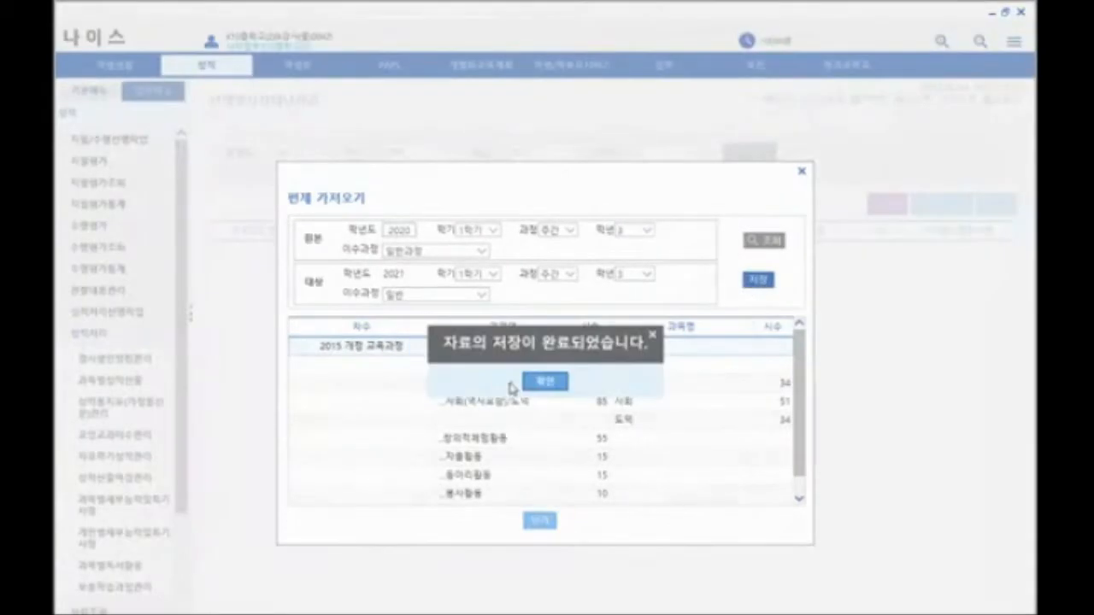
click(554, 385)
click(630, 384)
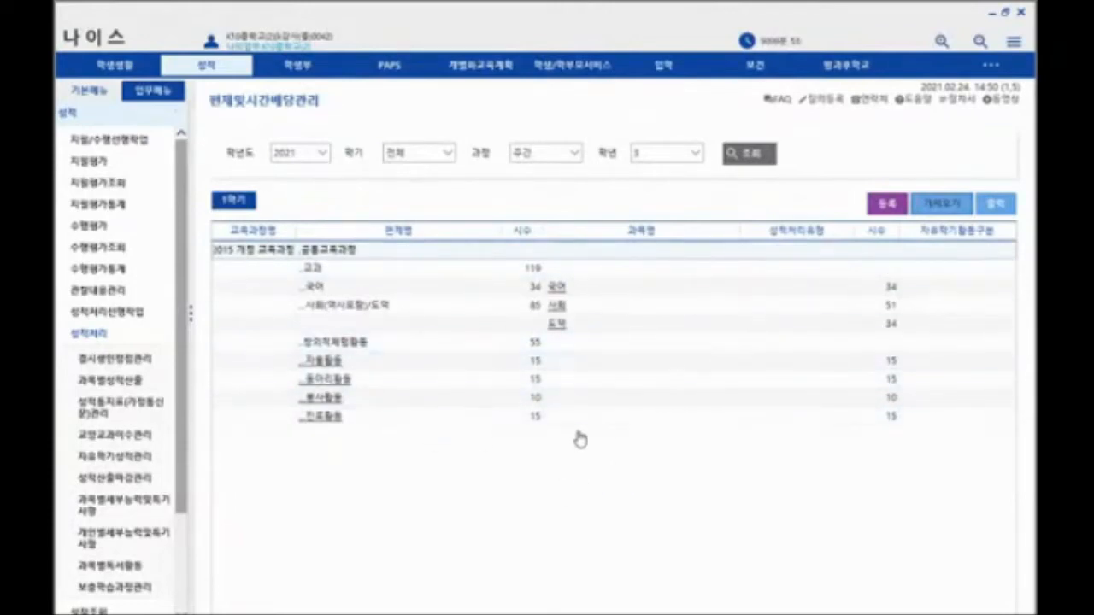
Show the 사회(역사포함)/도덕 subjects in the registration form and start, then cancel, an 역사 hours entry
click(887, 205)
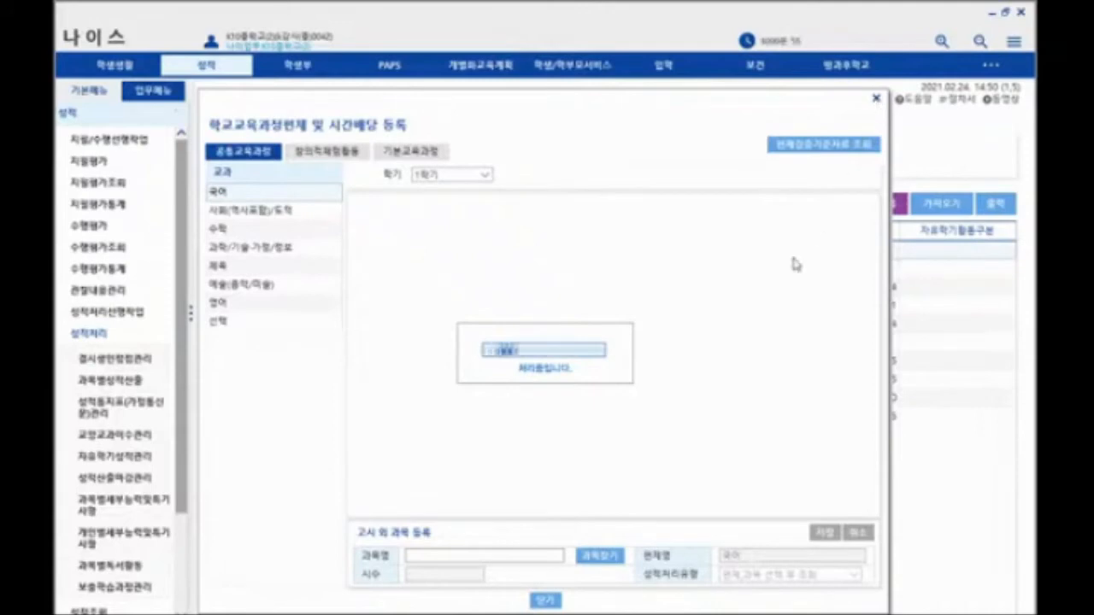
click(547, 602)
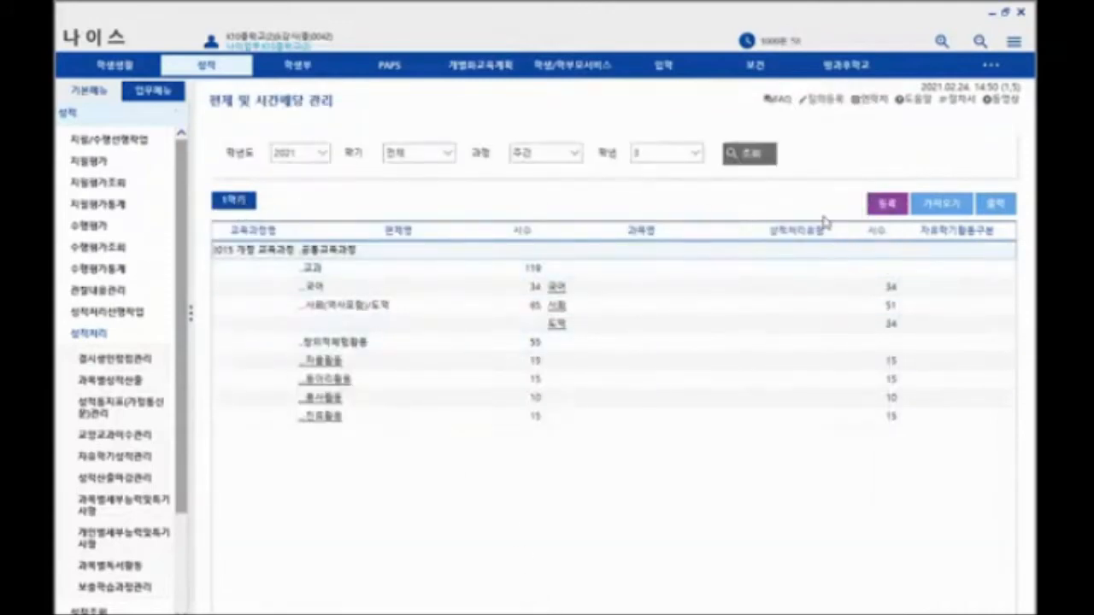
click(887, 203)
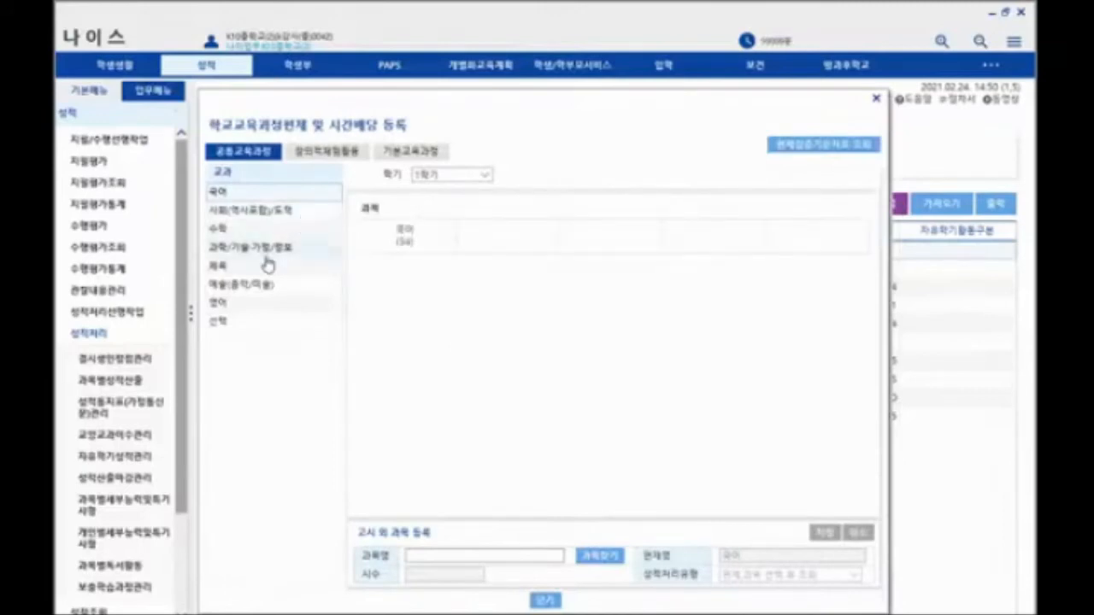
click(252, 211)
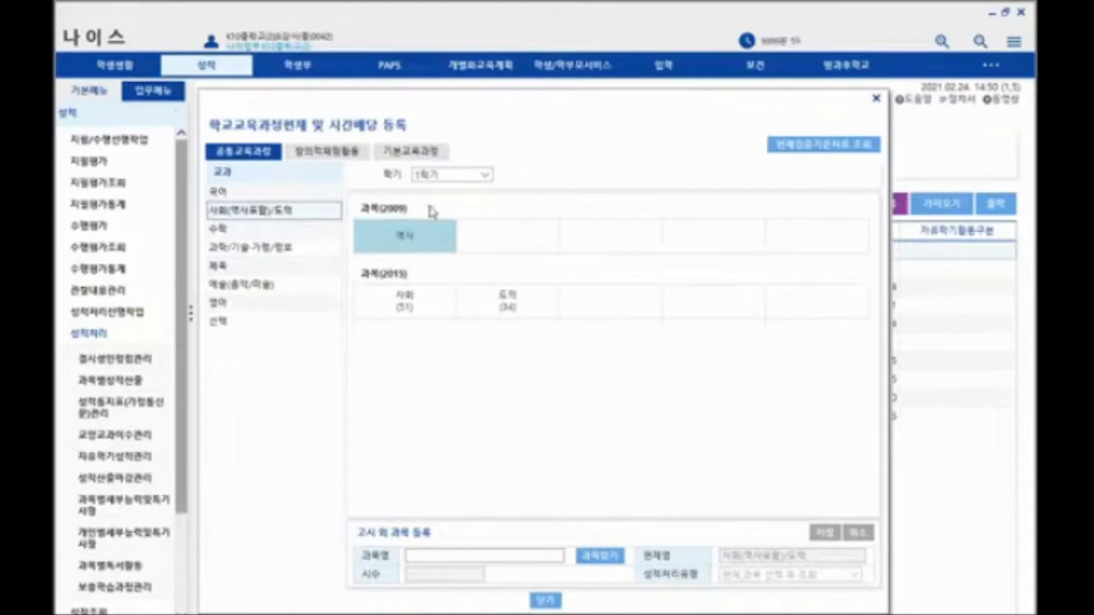
click(428, 255)
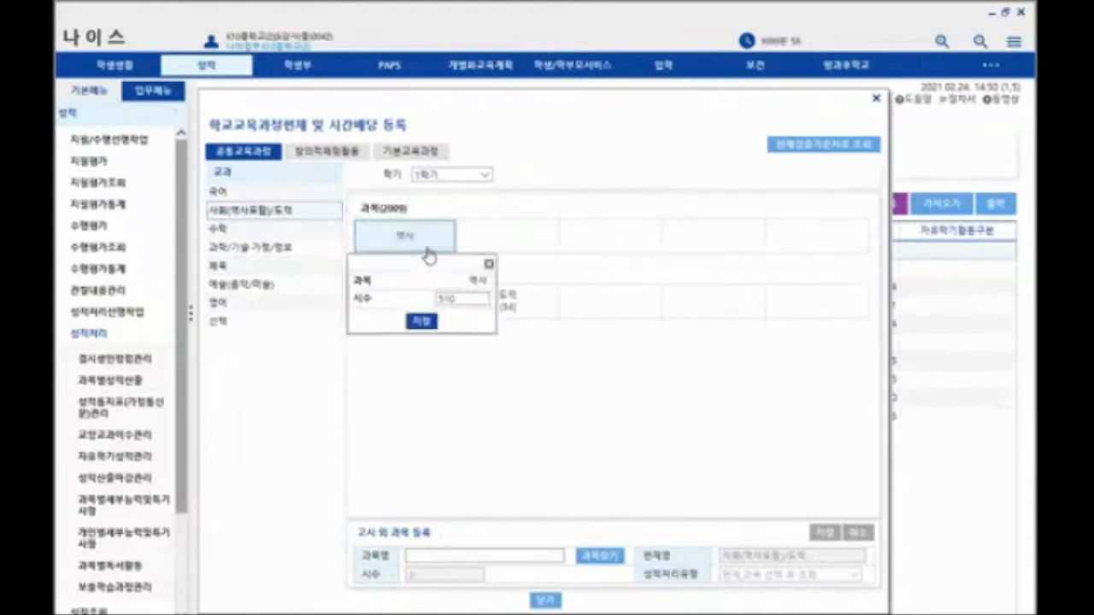
text(510)
drag(477, 303, 394, 306)
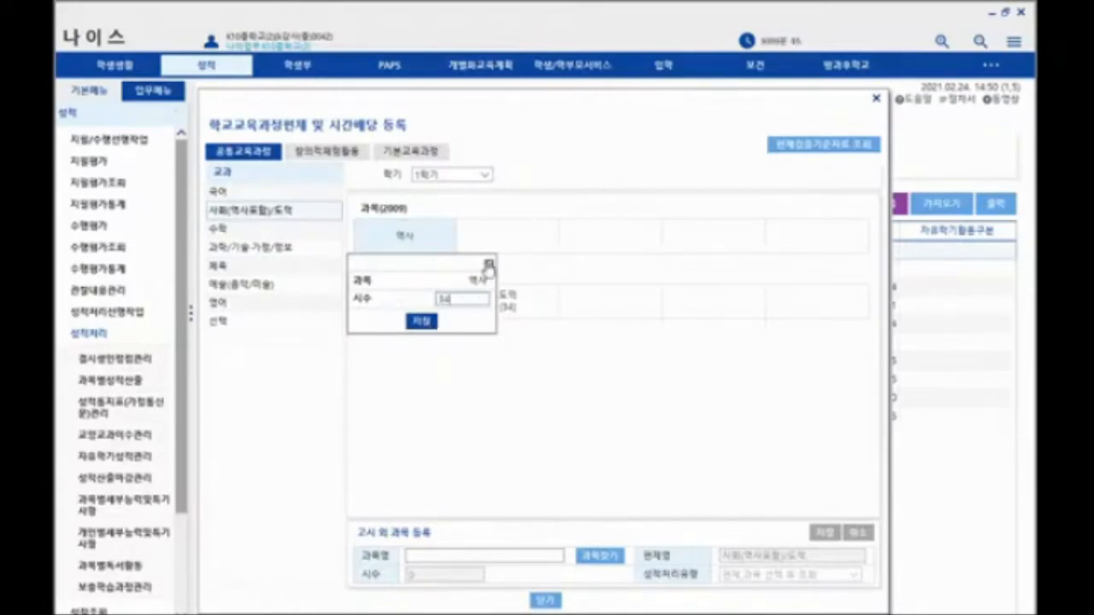
click(489, 264)
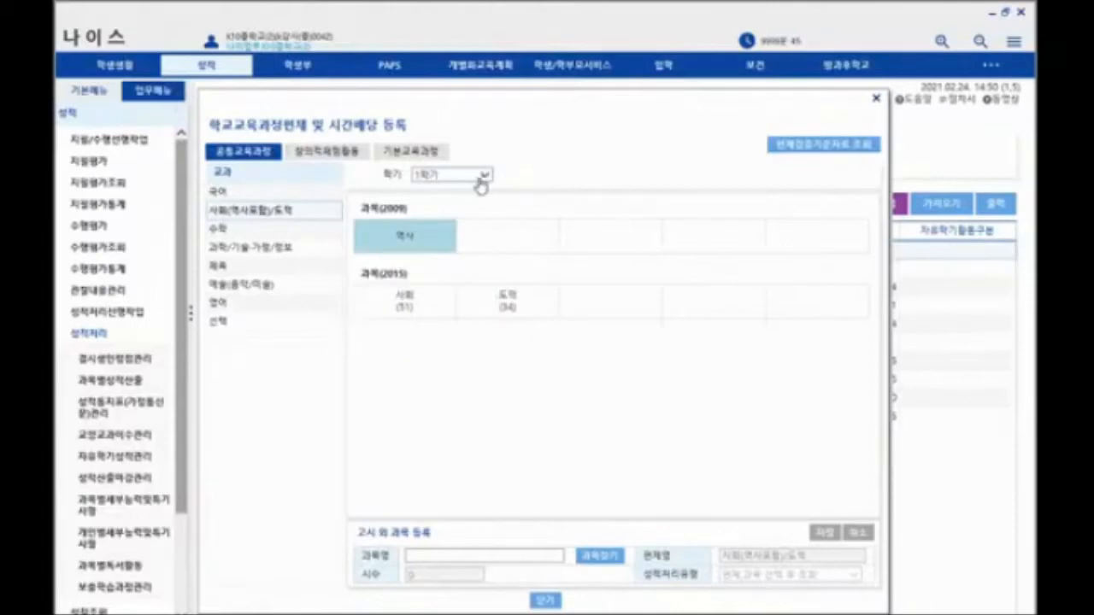
With the semester set to 전체, save 역사 at 68 hours and close the registration window
click(484, 176)
click(479, 194)
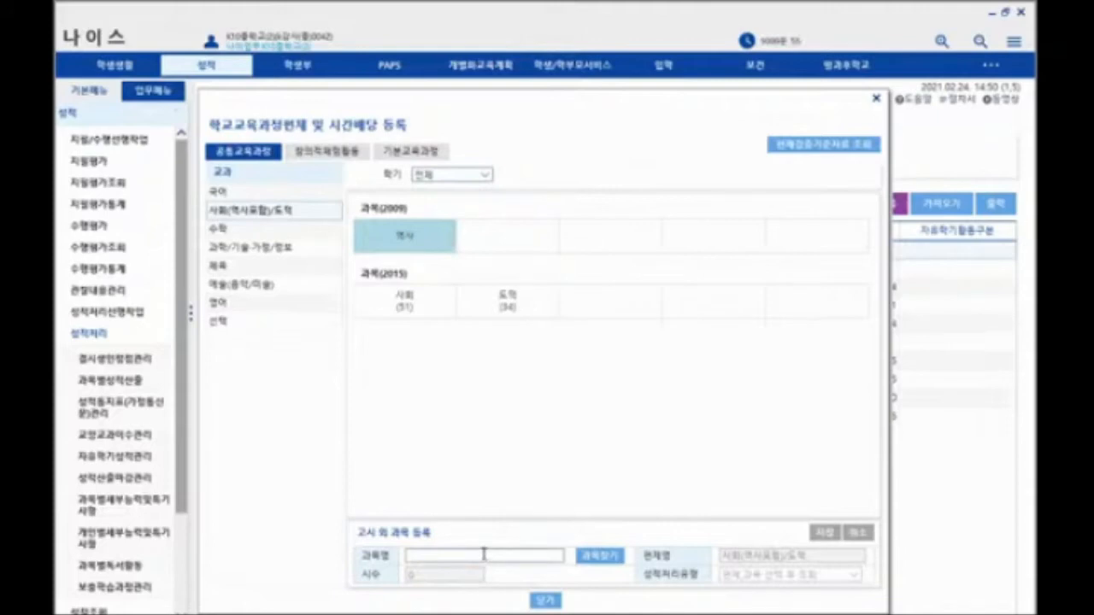
click(404, 244)
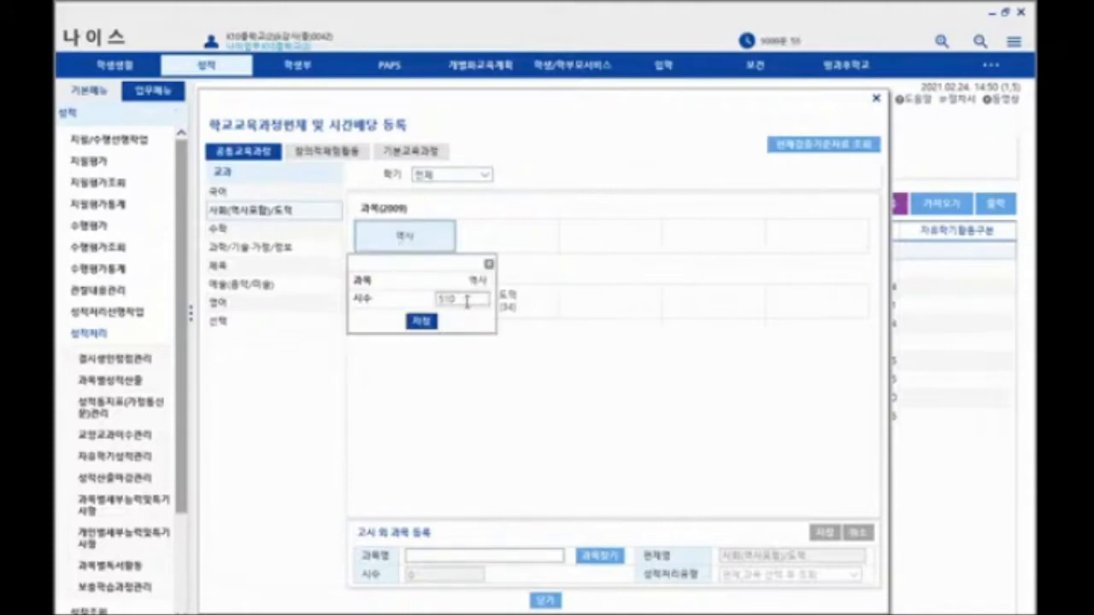
drag(466, 298, 419, 299)
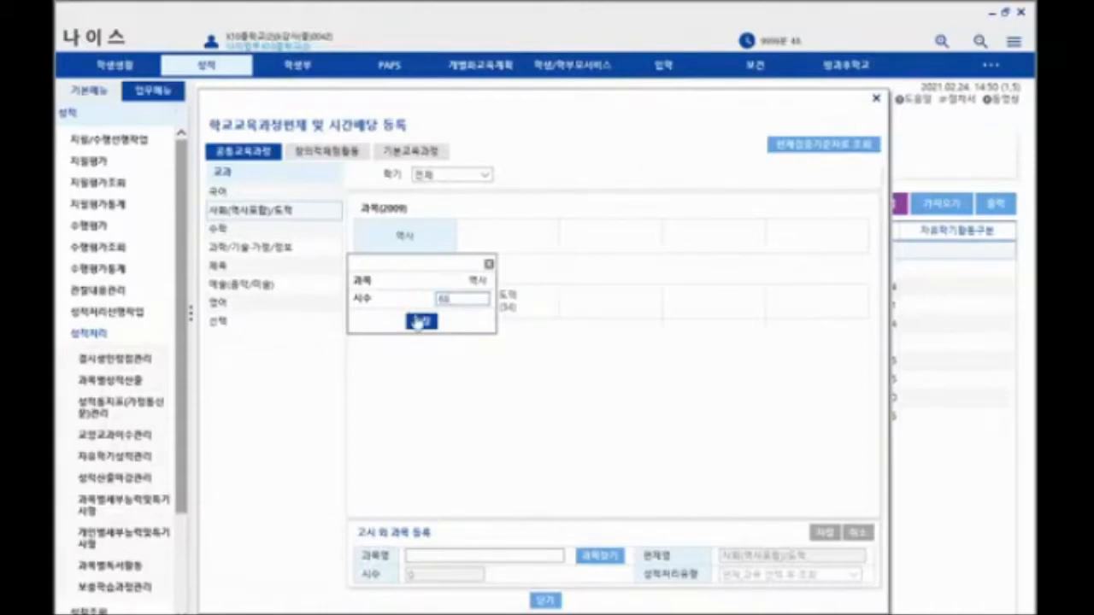
click(421, 323)
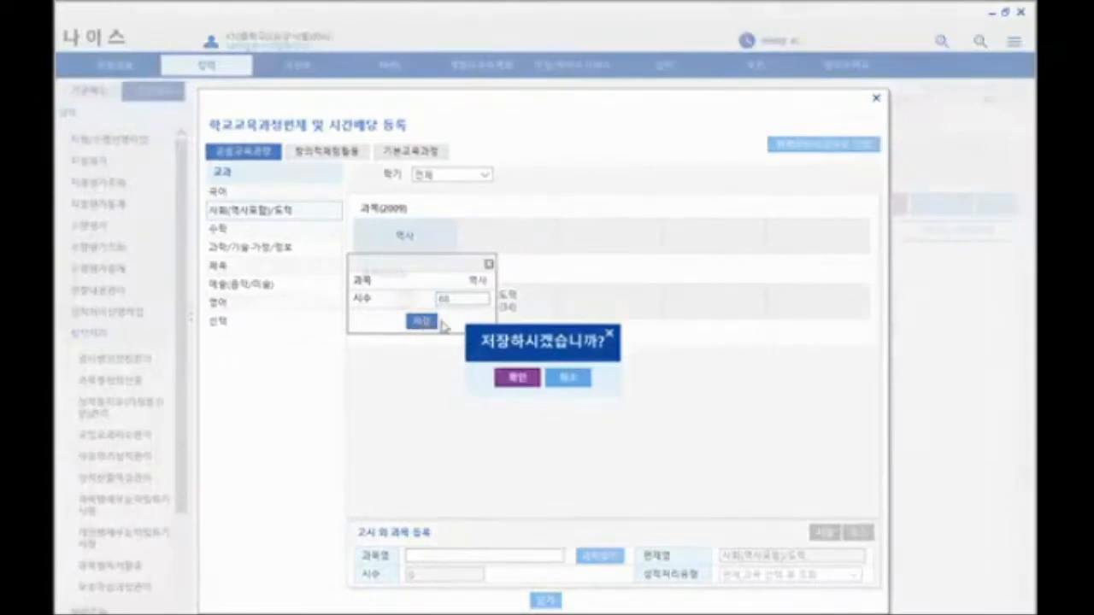
click(518, 379)
click(541, 379)
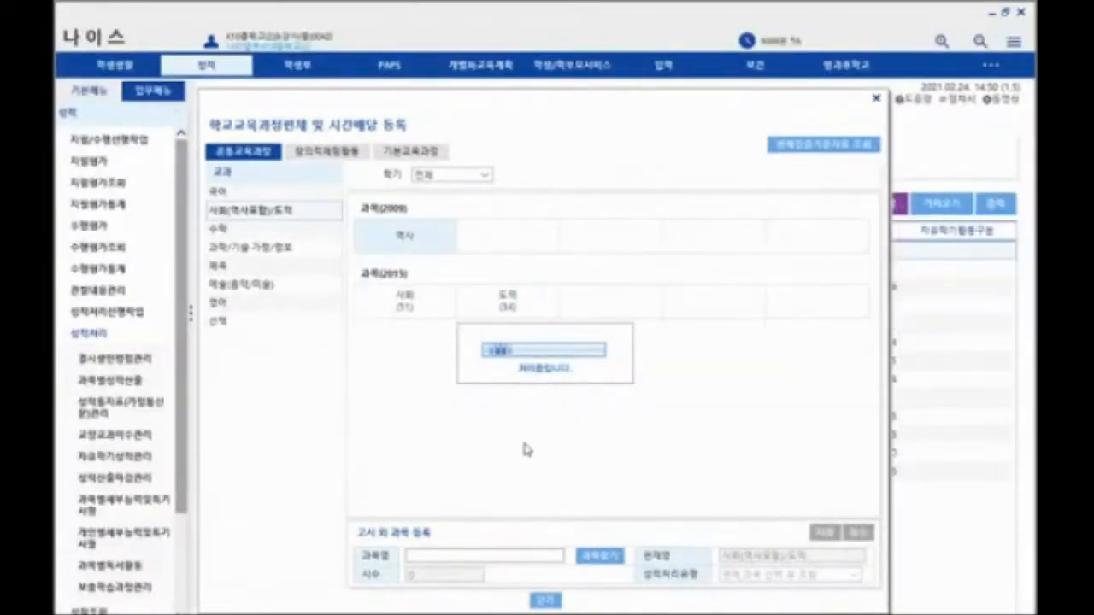
click(546, 600)
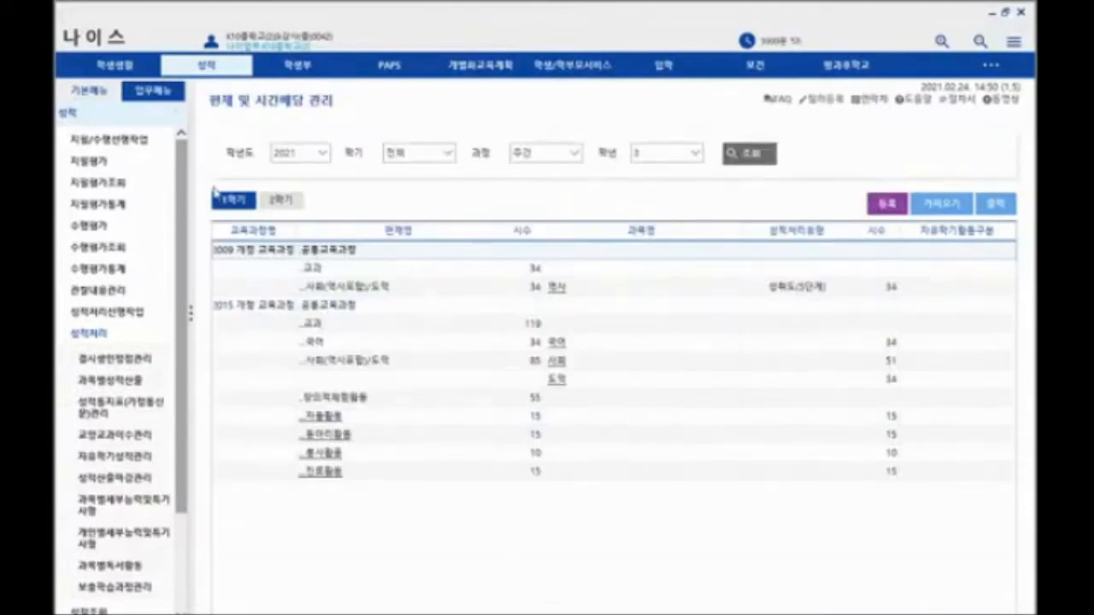
Check the 2학기 and 1학기 tables, then bring up the 편제 가져오기 import dialog
click(282, 200)
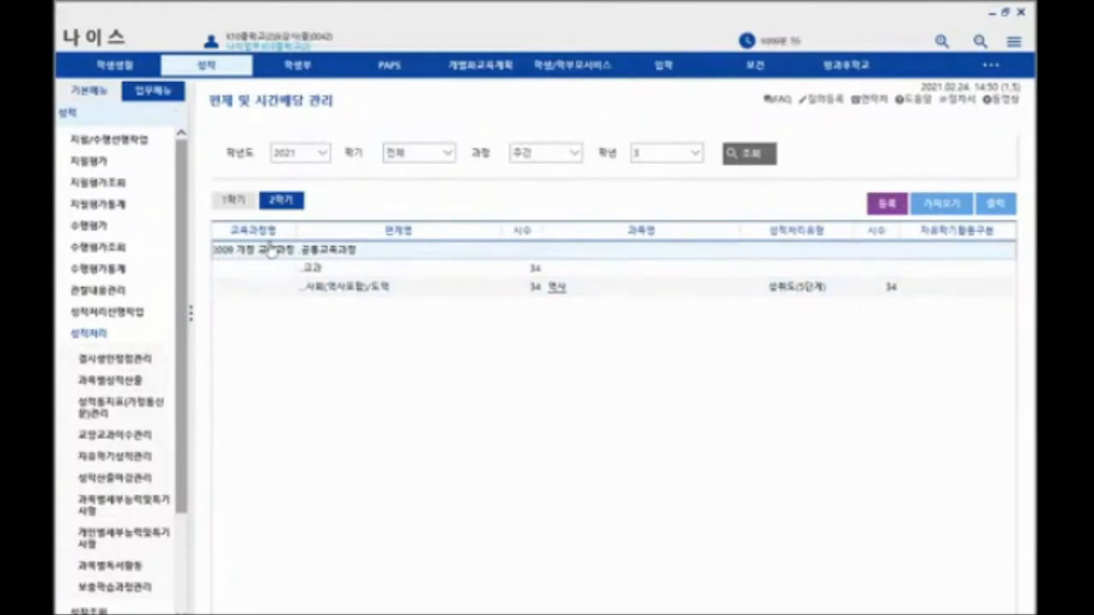
click(233, 200)
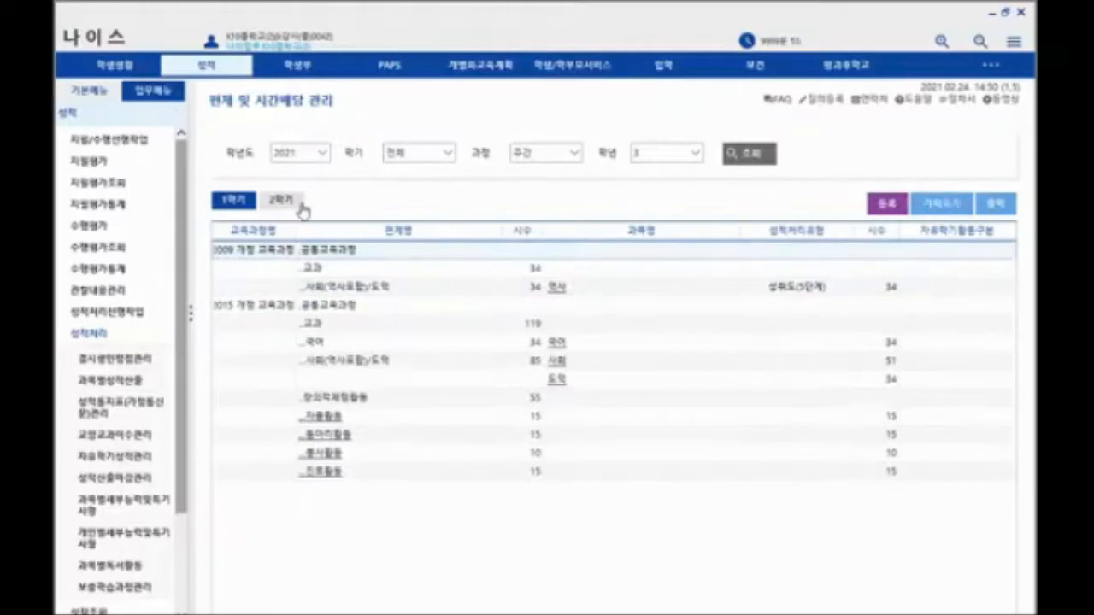
click(940, 205)
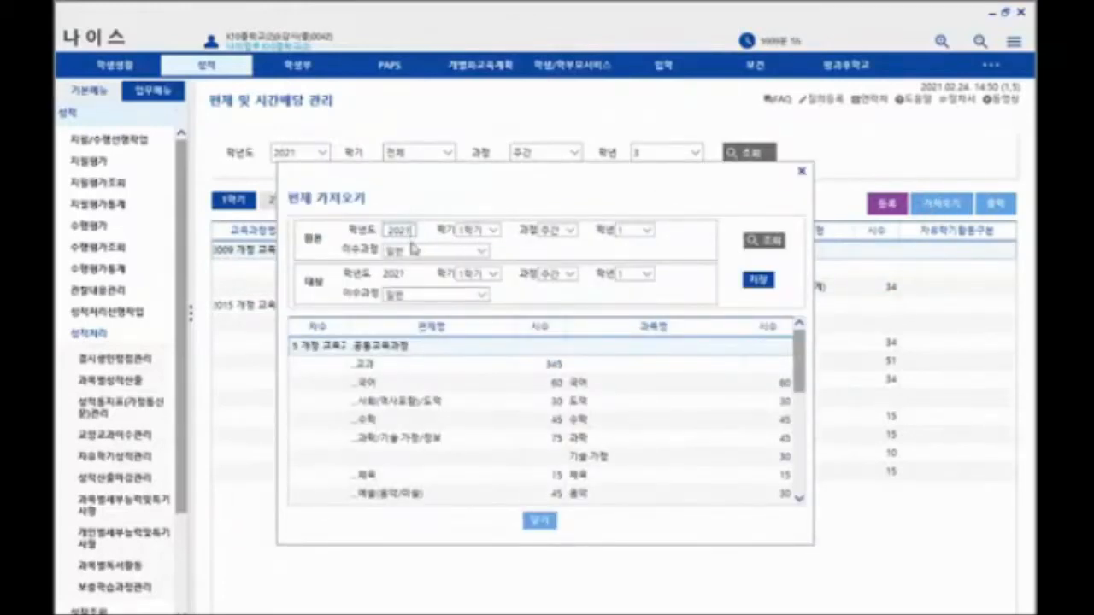
Set the import source to 2020 2학기 grade 3 and the target to 2021 2학기 grade 3
click(491, 231)
click(647, 231)
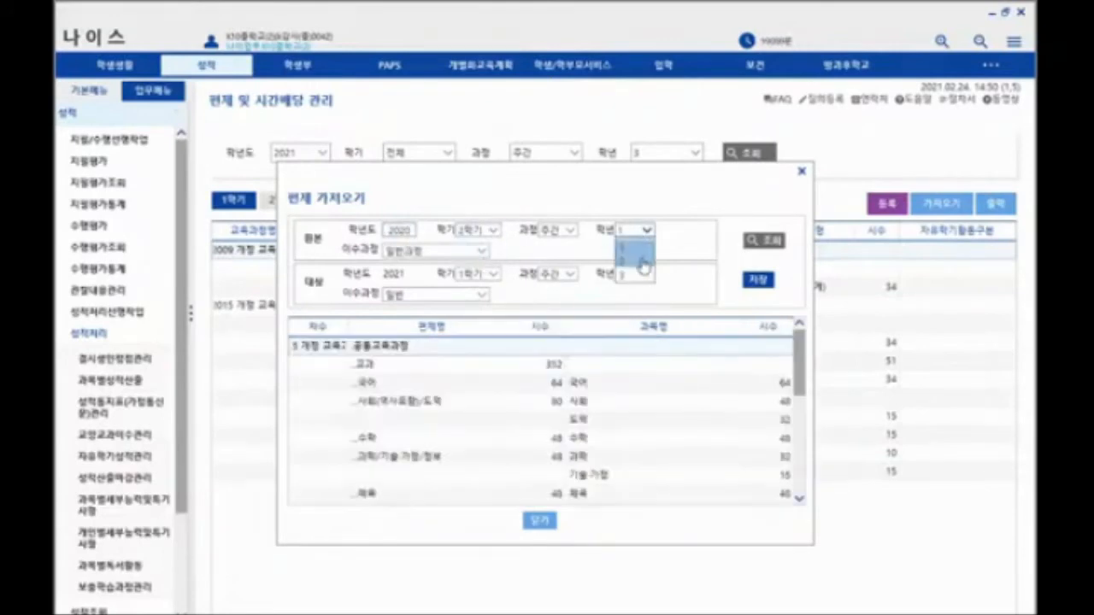
click(645, 276)
click(646, 274)
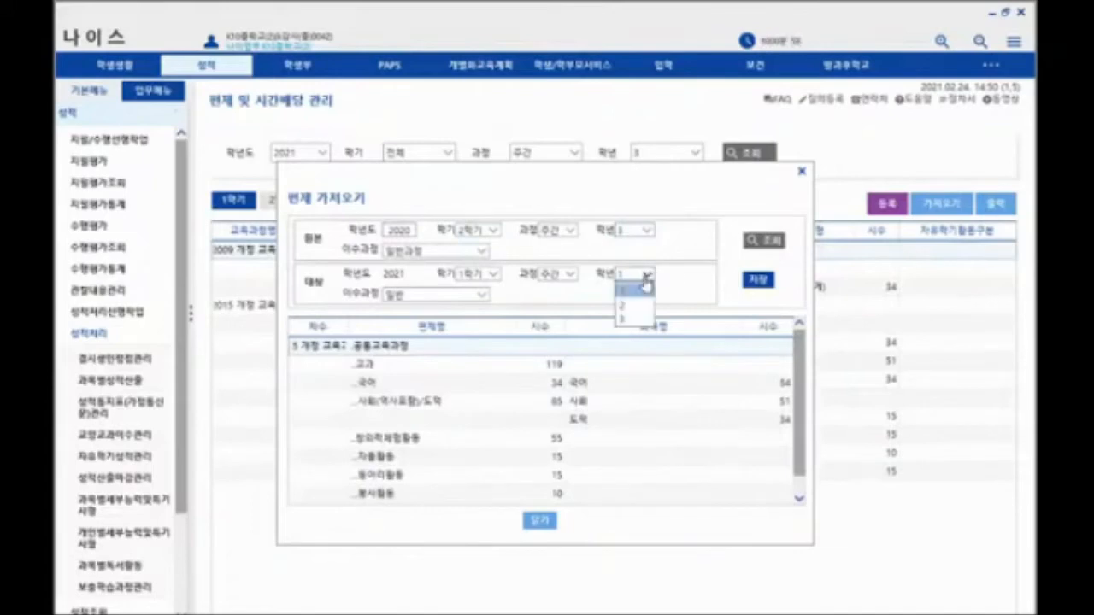
click(640, 317)
click(490, 274)
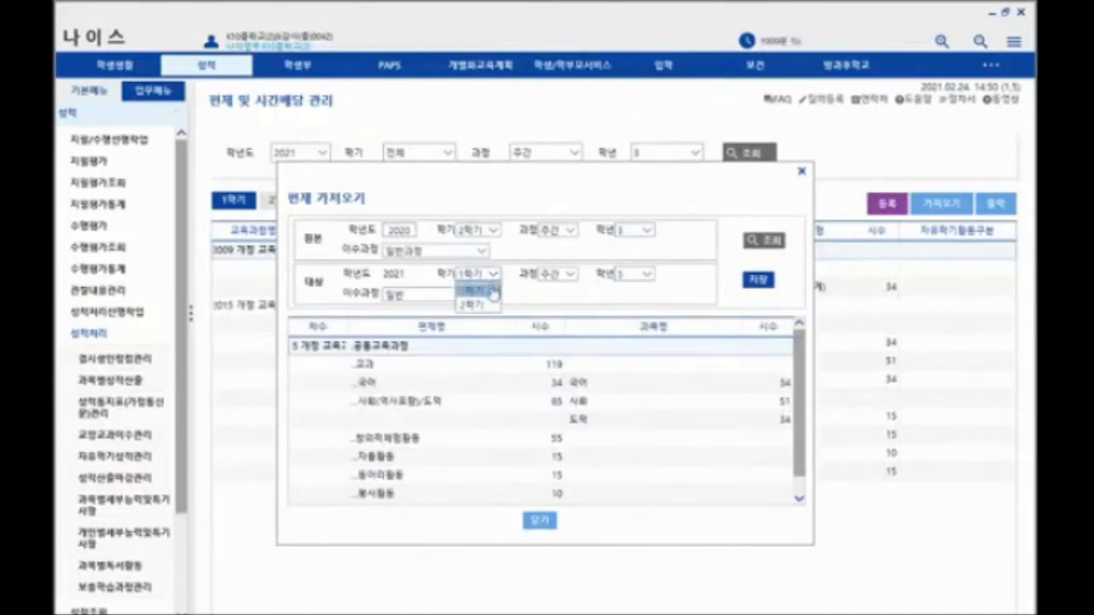
click(481, 302)
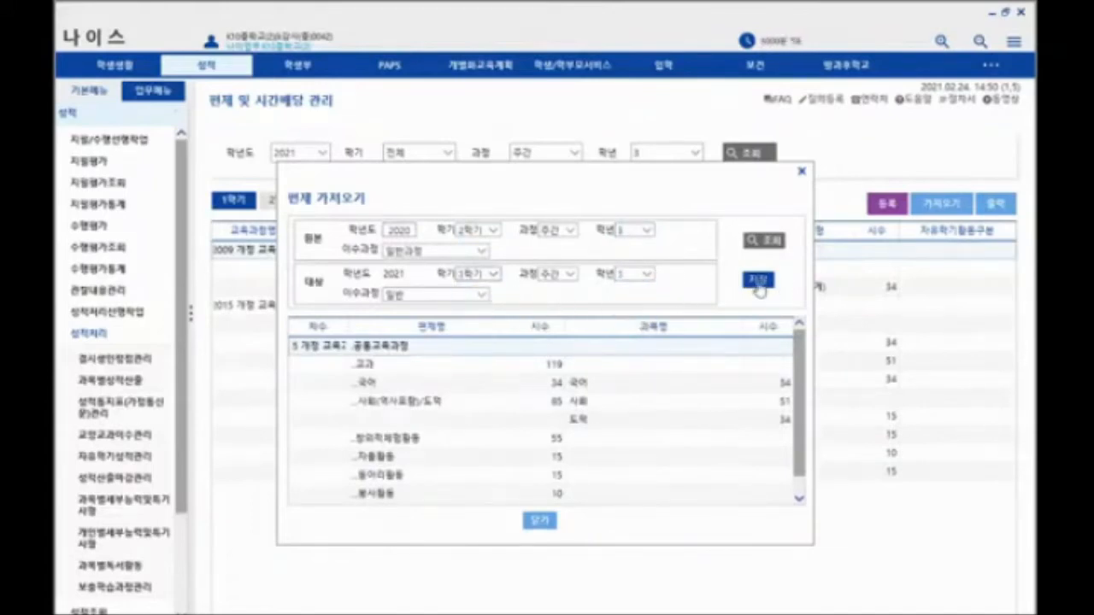
click(645, 280)
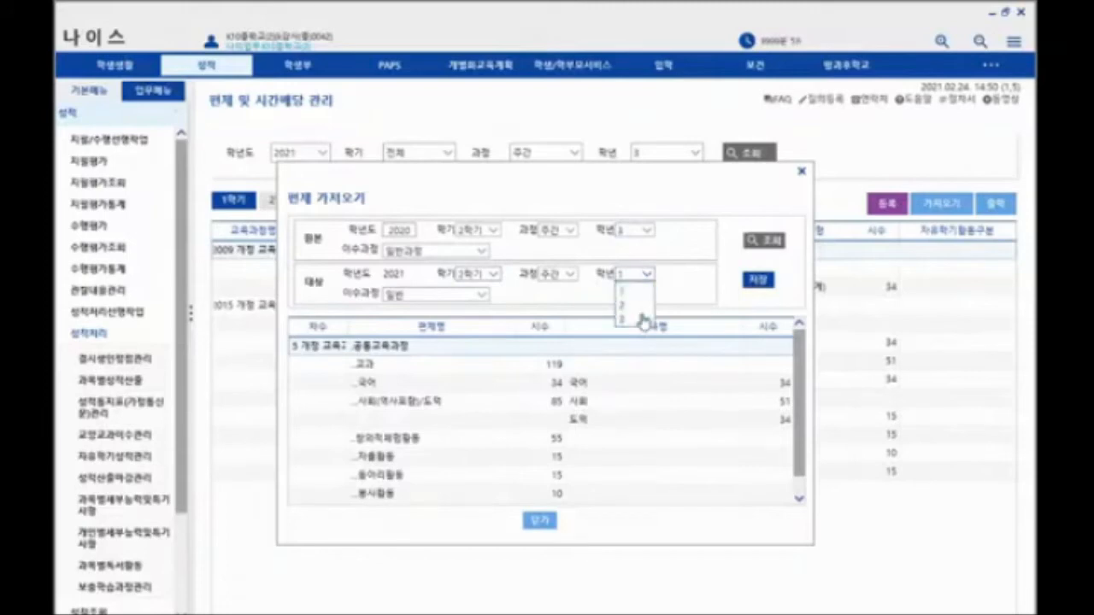
click(642, 317)
Attempt the import, acknowledge the already-registered data error, and close the import window
click(758, 281)
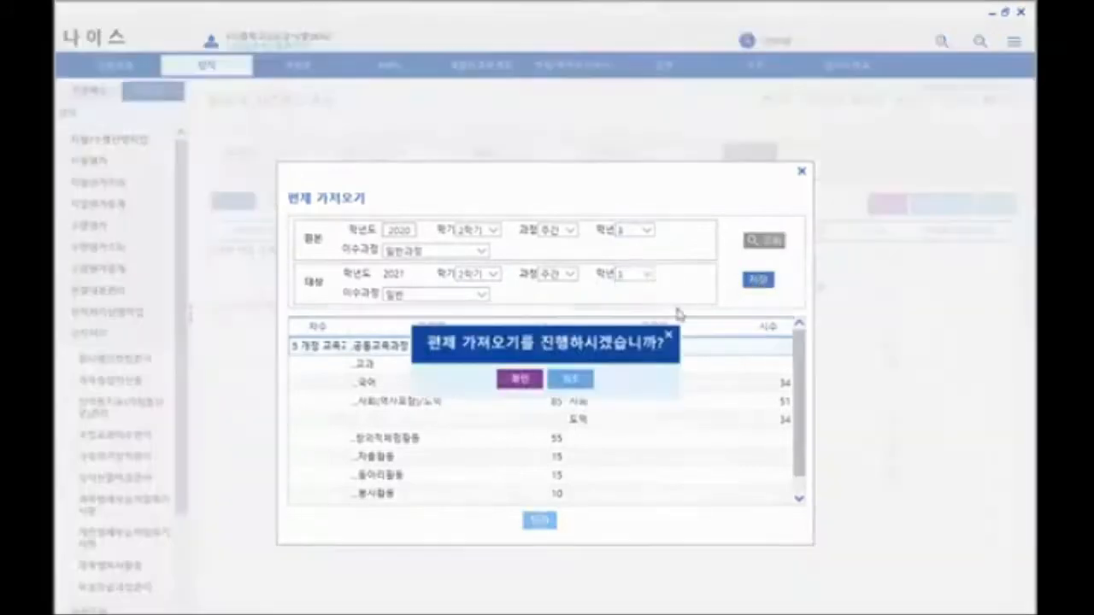
click(517, 381)
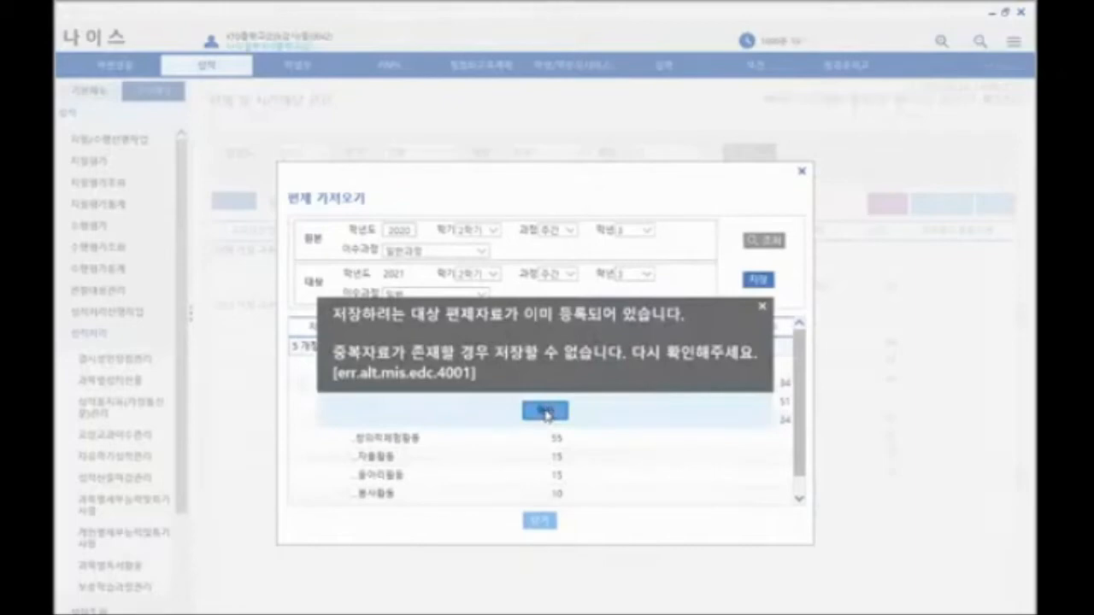
click(545, 411)
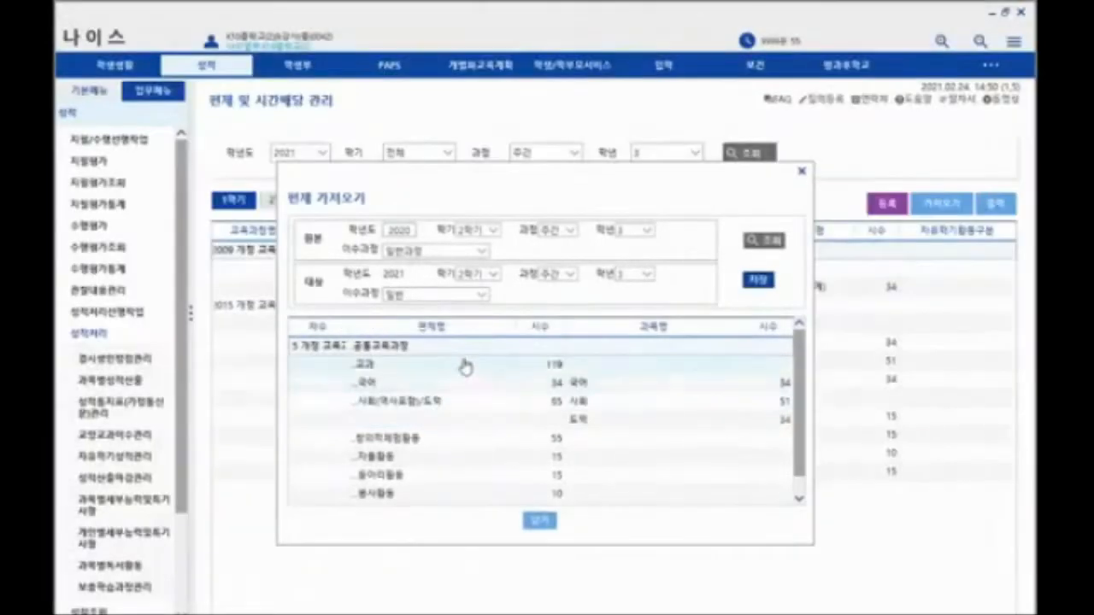
click(538, 520)
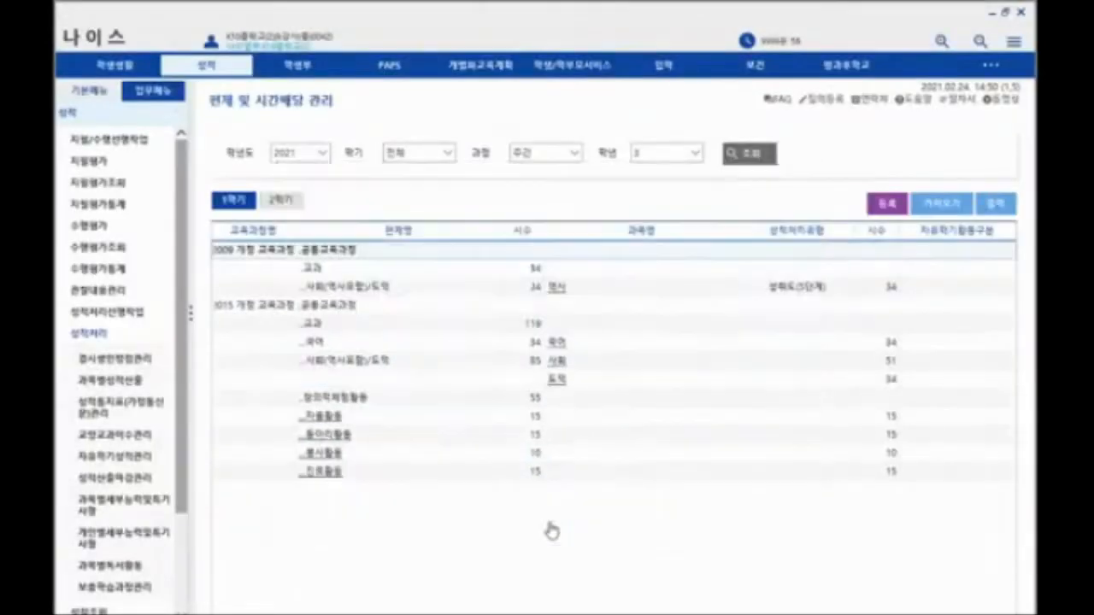
Delete the 34-hour 역사 entry from the 2021 grade 3 2학기 allocation
click(283, 202)
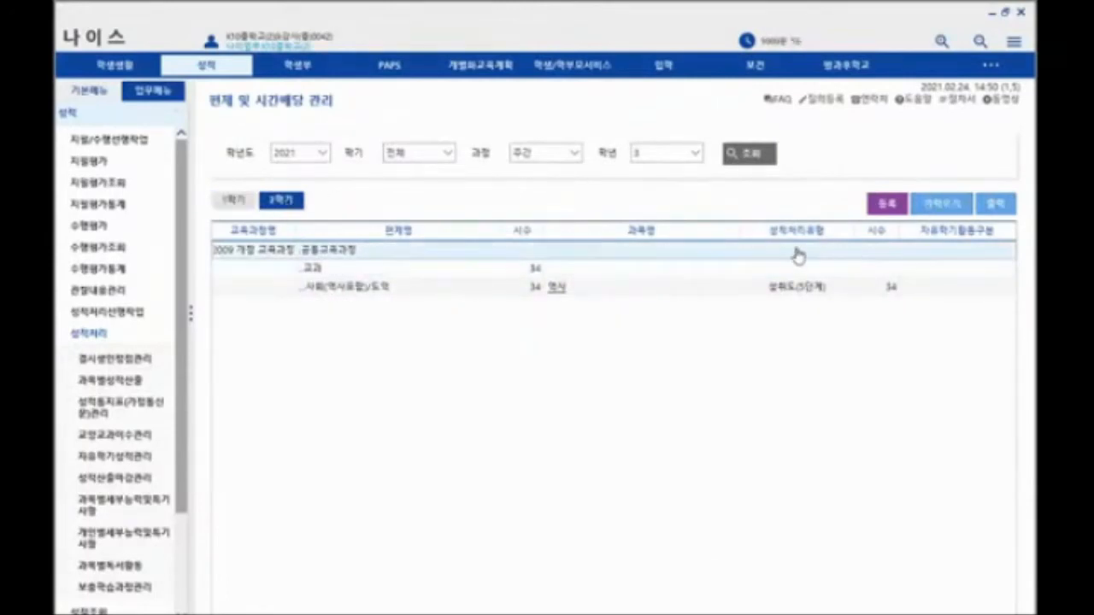
click(558, 289)
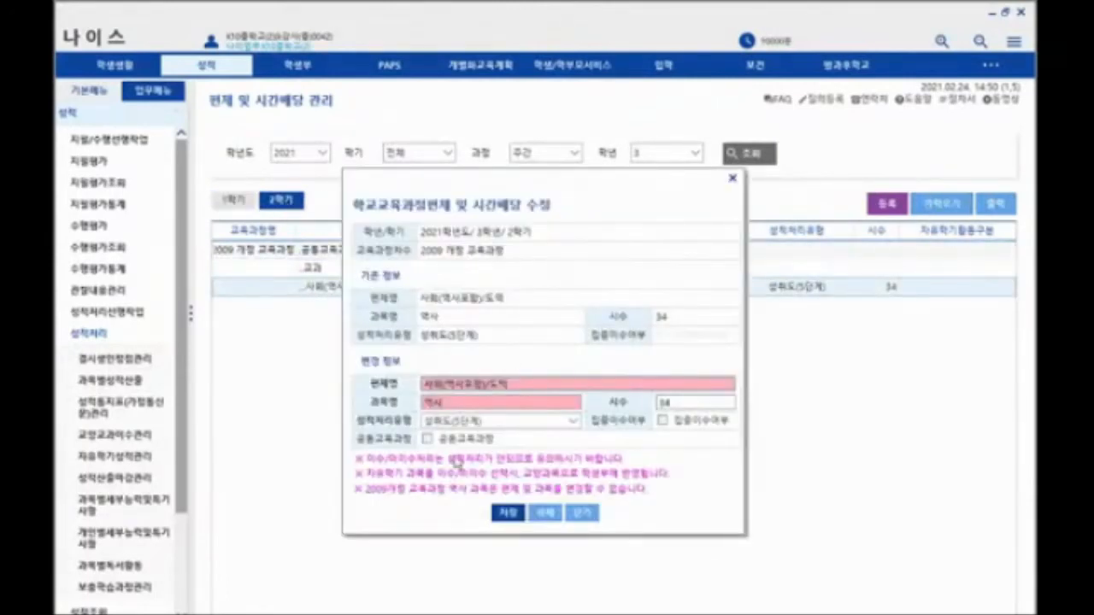
click(537, 511)
click(517, 378)
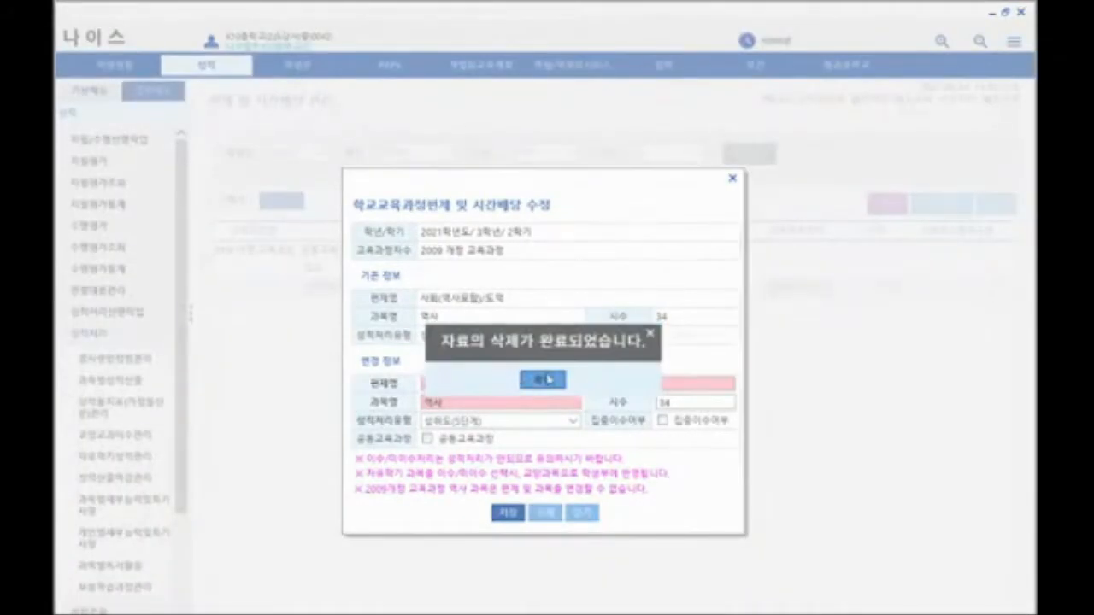
click(543, 380)
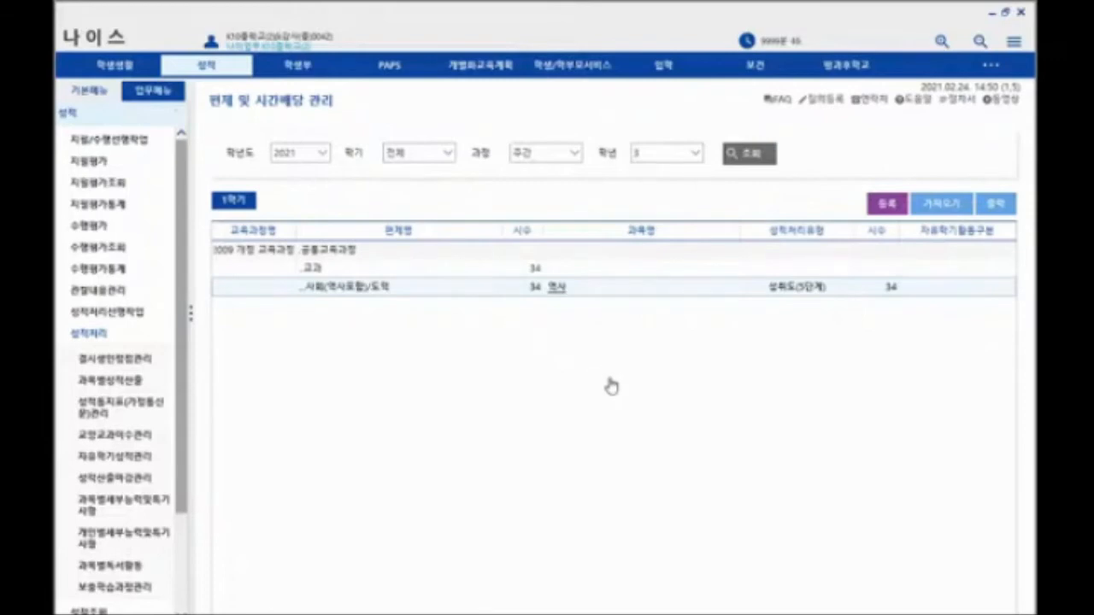
click(888, 205)
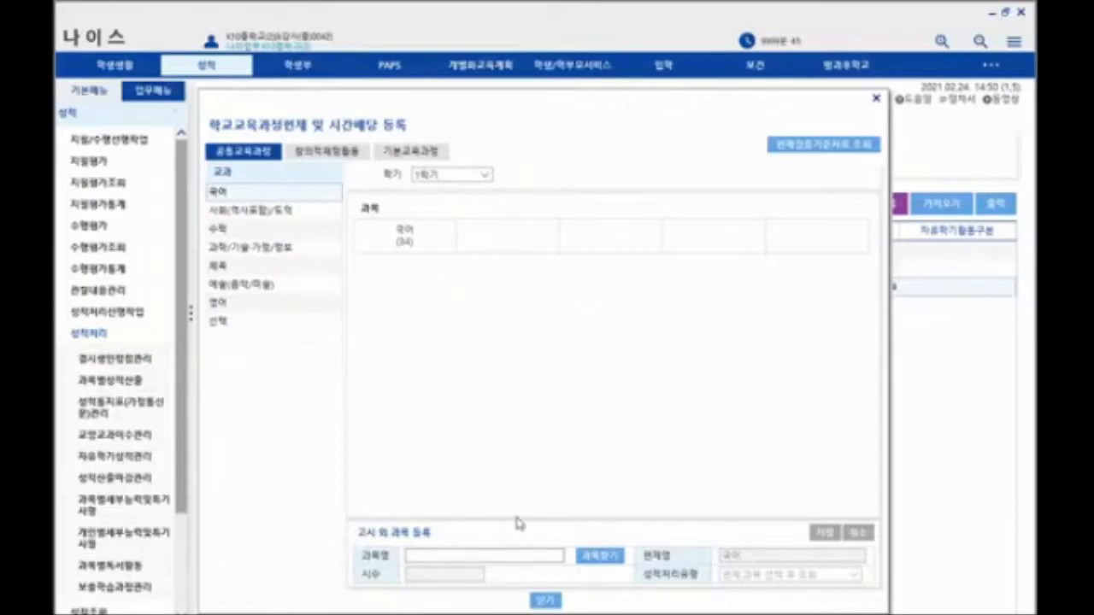
click(244, 322)
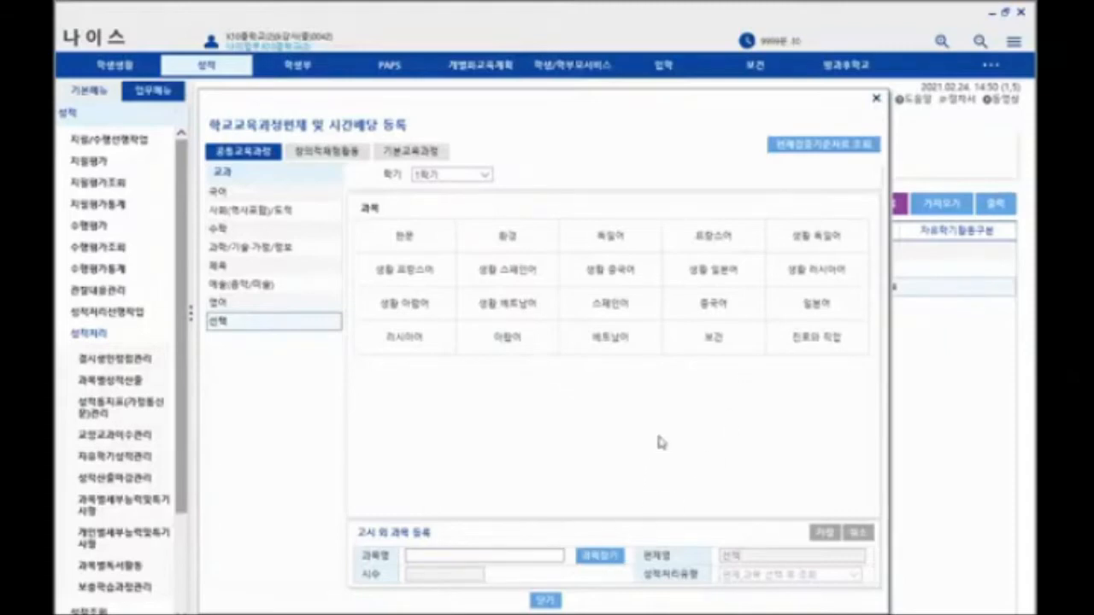
click(546, 601)
click(696, 152)
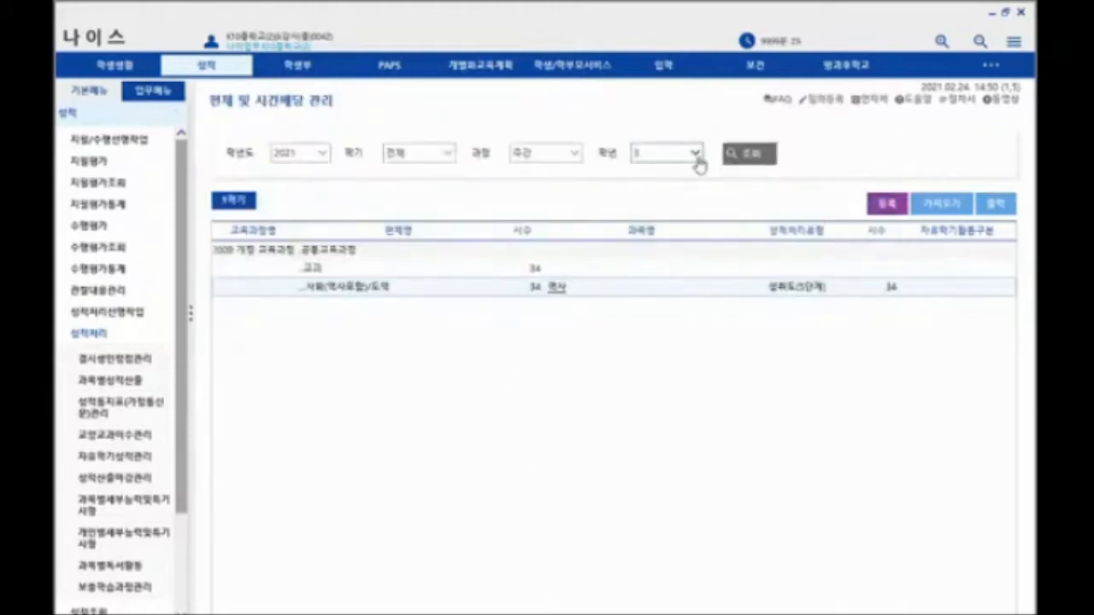
Switch the grade to 1 and load the 2021 grade 1 organization table
click(649, 171)
click(756, 156)
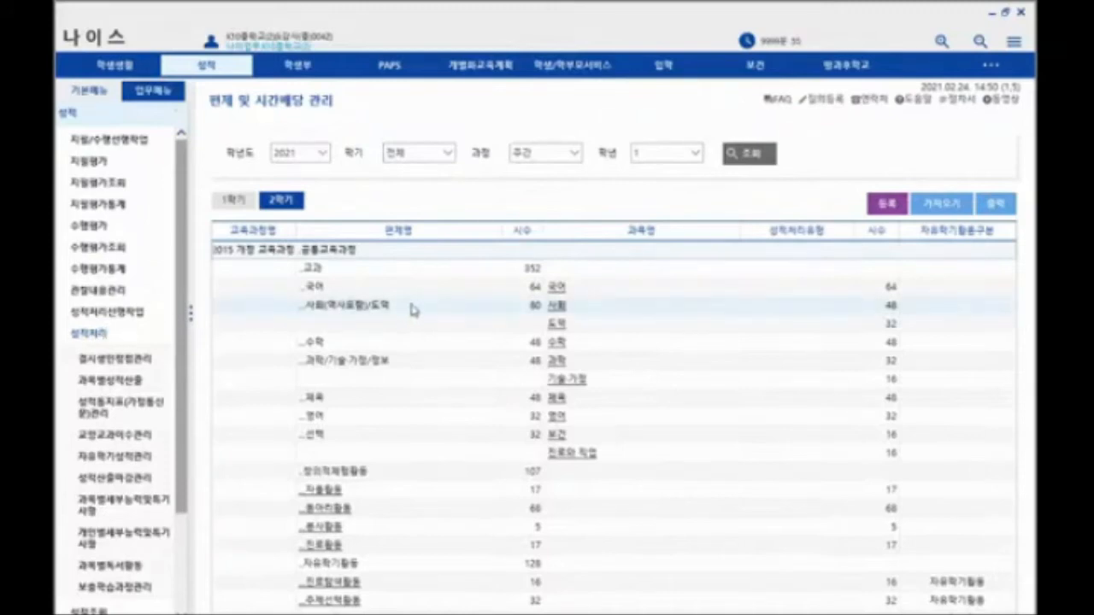
click(997, 205)
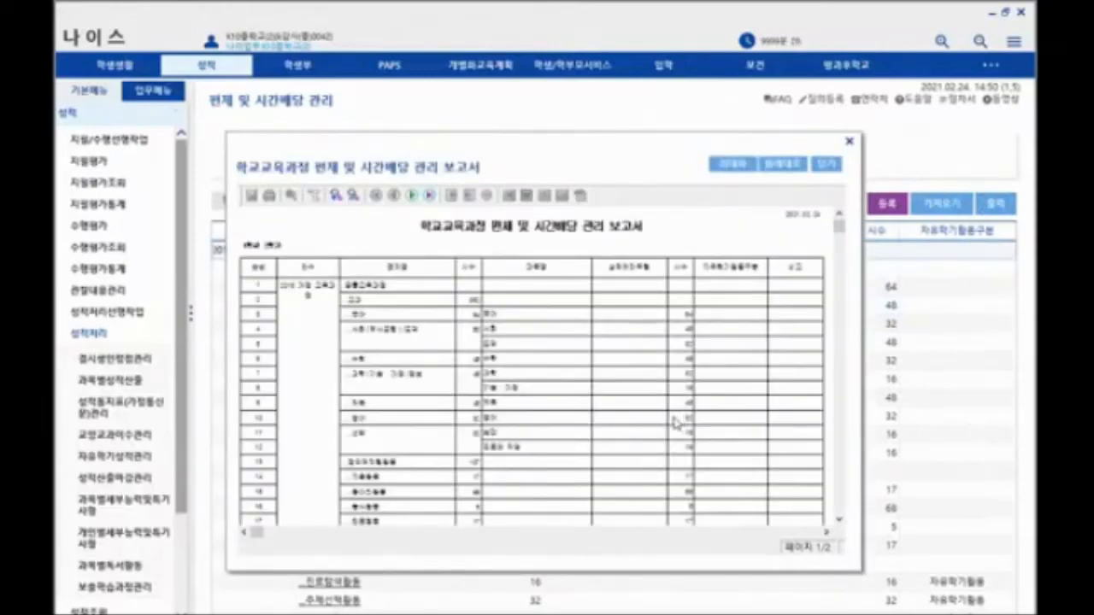
scroll(586, 360, down, 5)
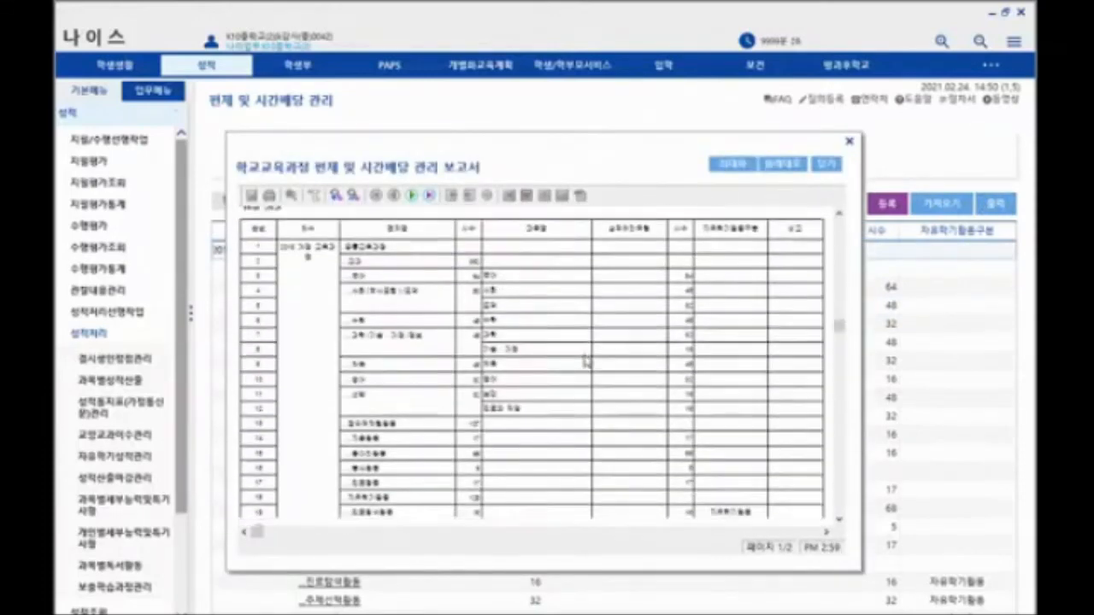
scroll(586, 361, up, 3)
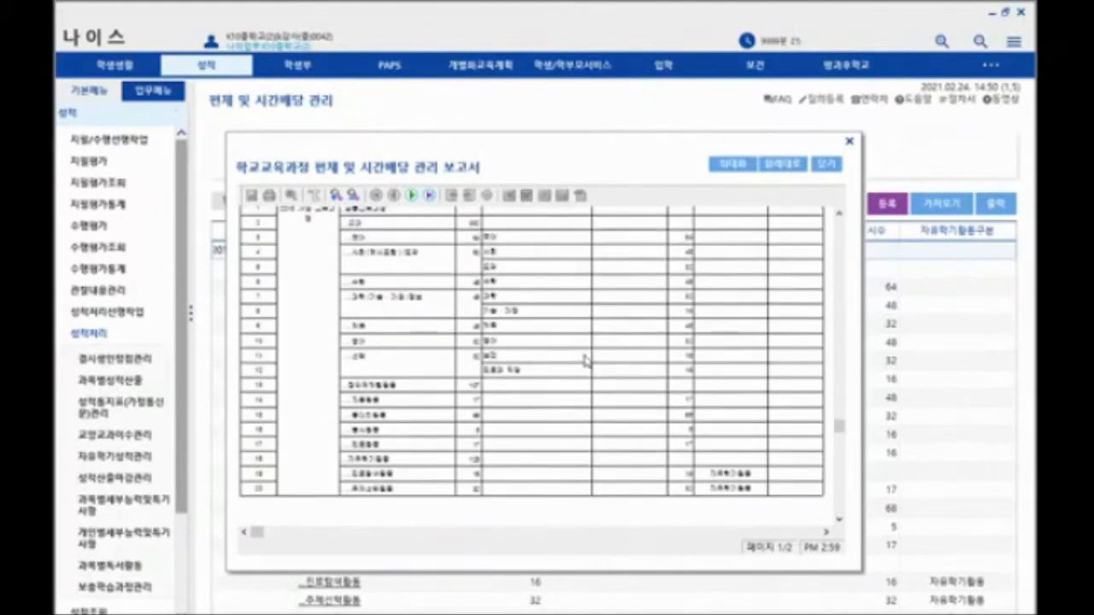
scroll(587, 360, down, 3)
scroll(586, 359, down, 2)
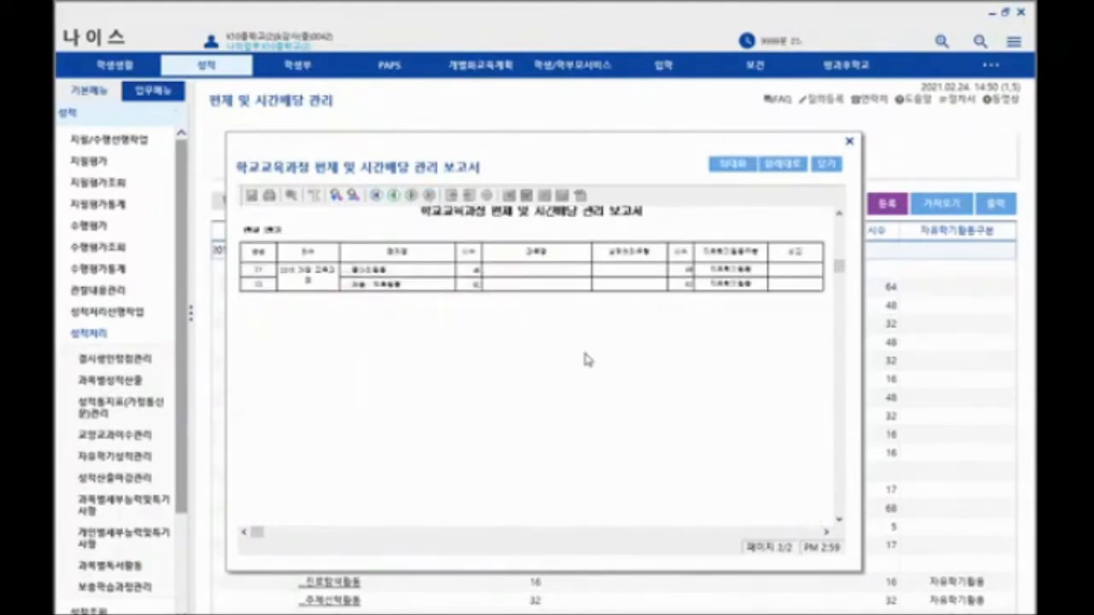
scroll(586, 360, up, 2)
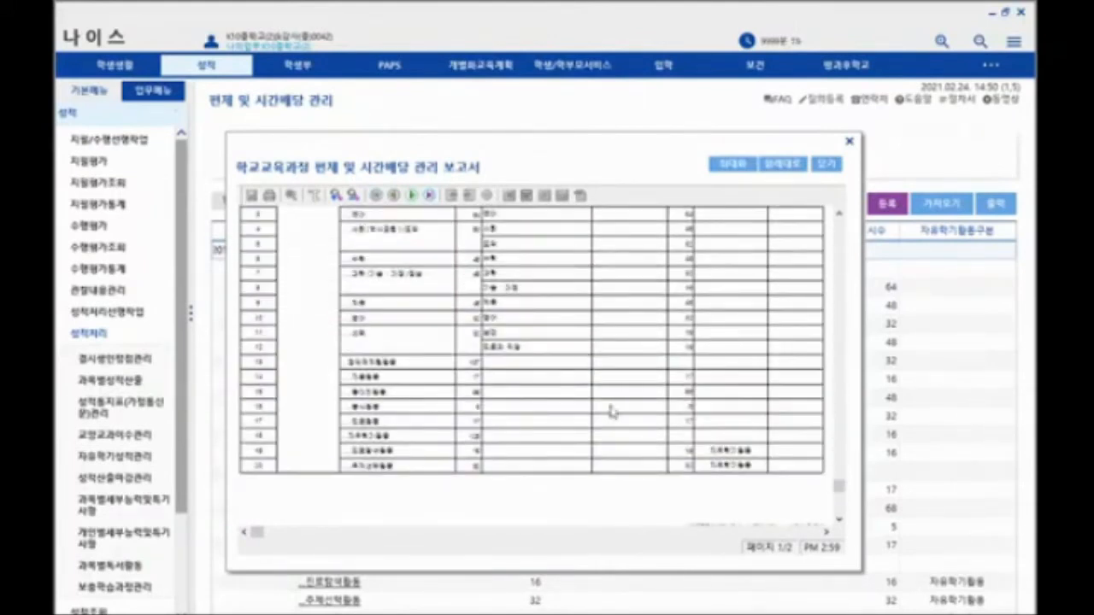
scroll(562, 460, up, 1)
scroll(562, 460, up, 2)
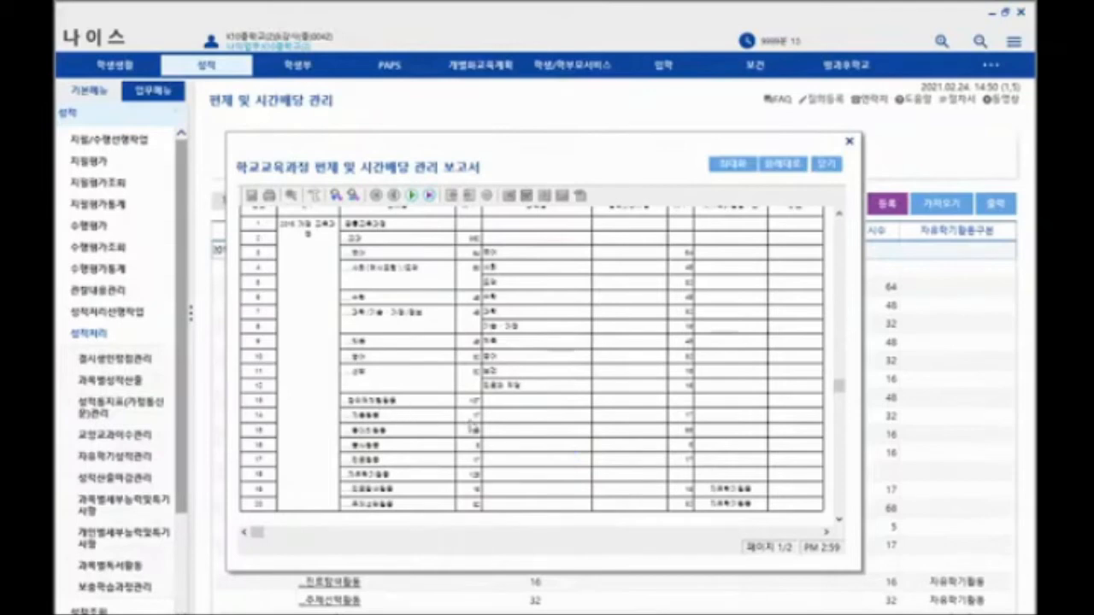
scroll(609, 422, up, 2)
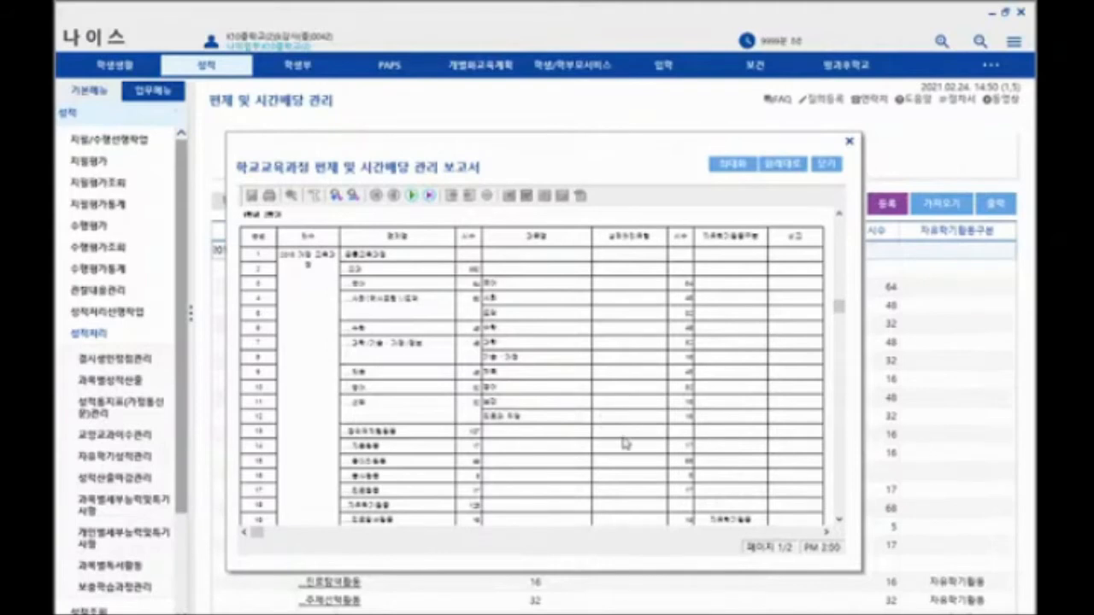
click(825, 163)
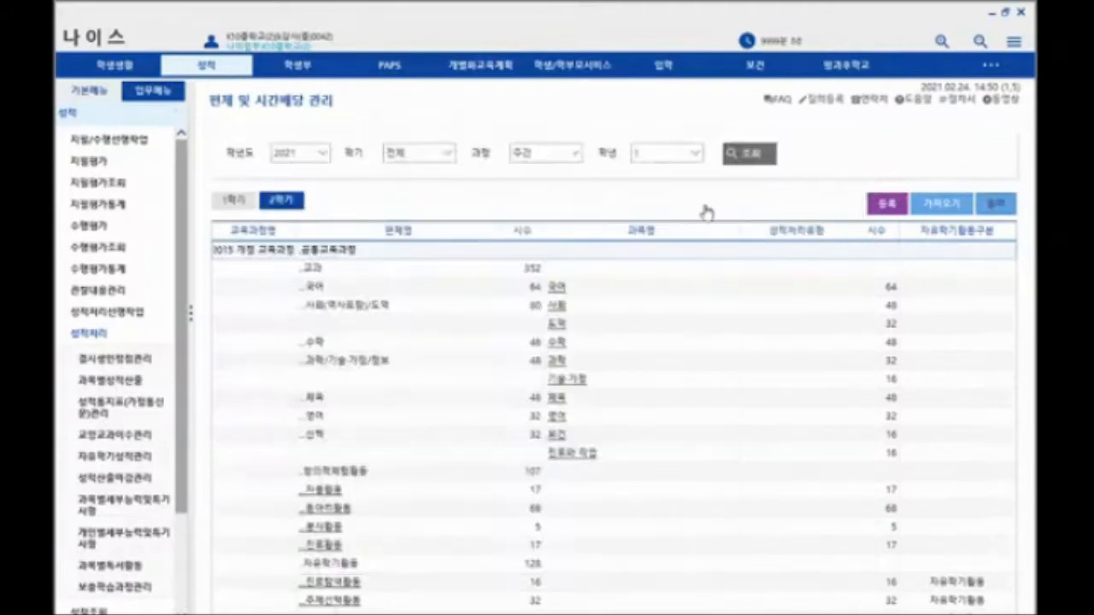
Reload the table, switch to the 1학기 hours, and preview its print report
click(756, 153)
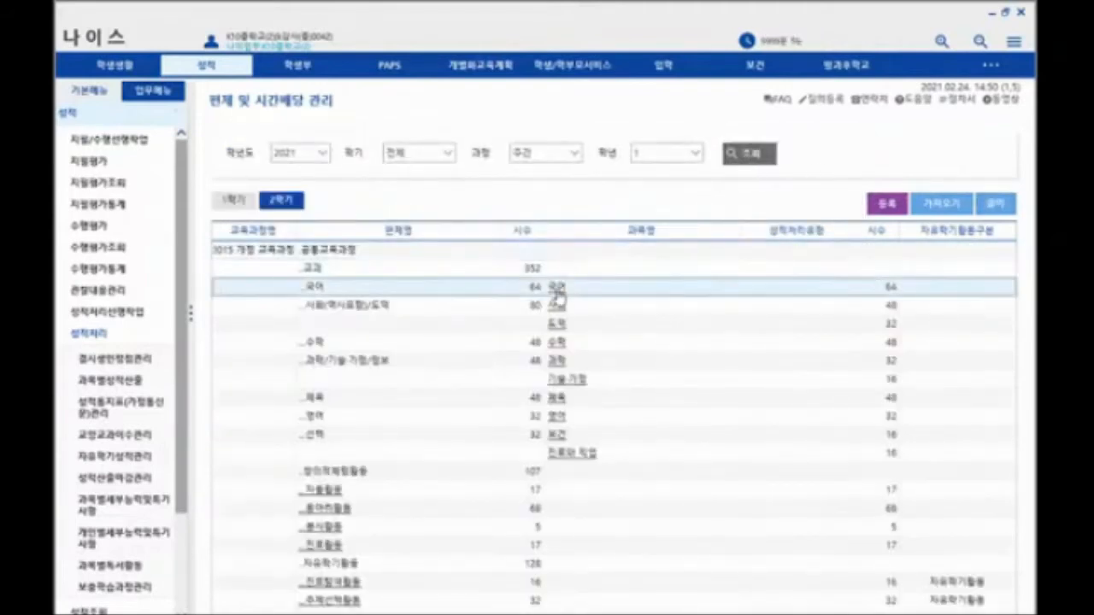
click(432, 284)
click(590, 514)
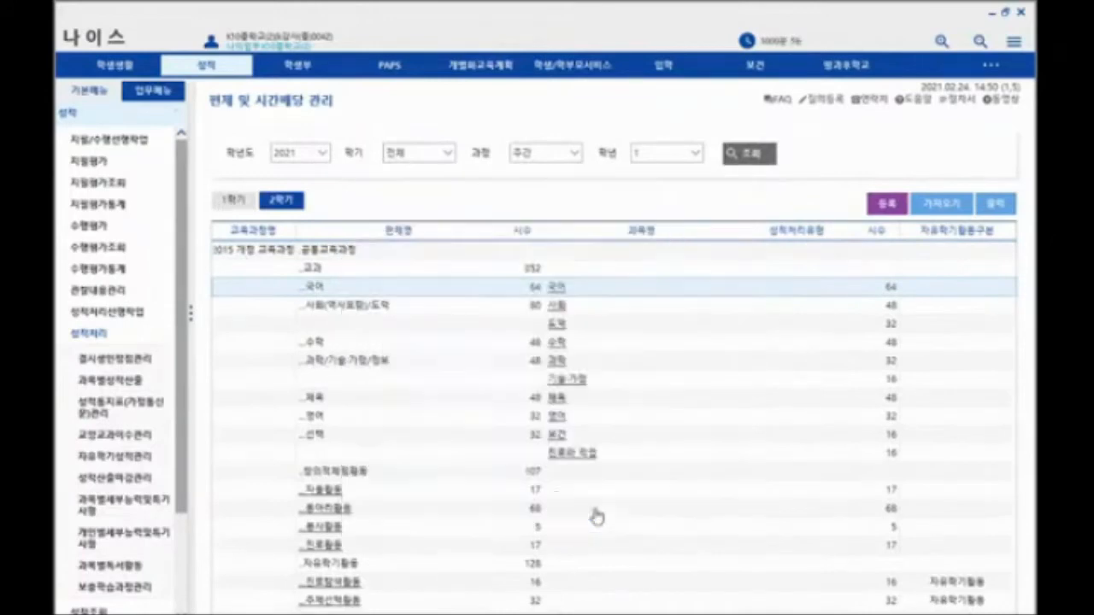
click(223, 203)
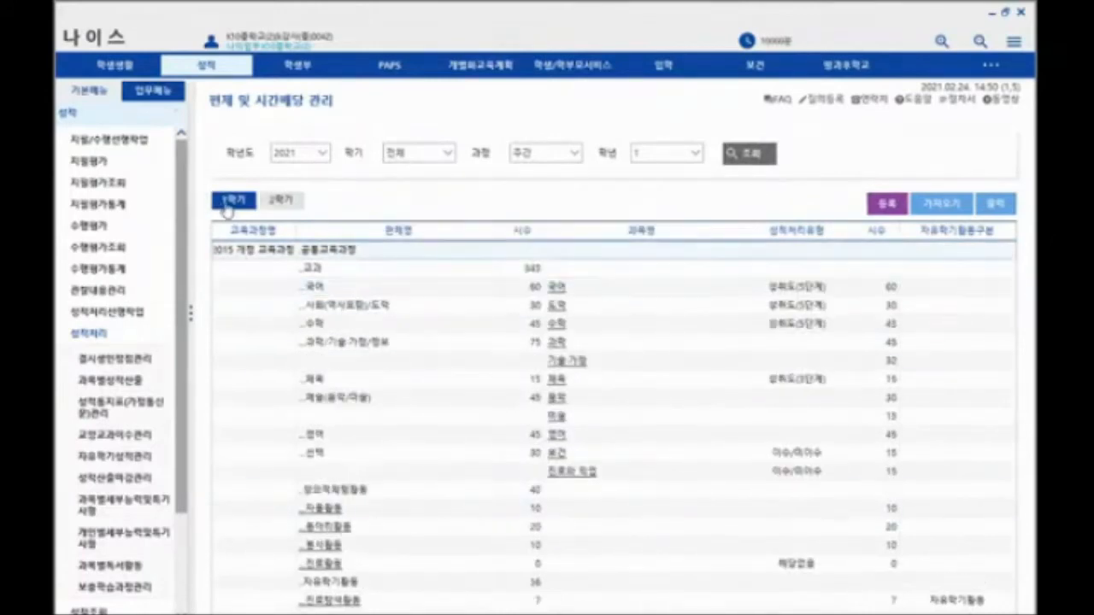
click(997, 204)
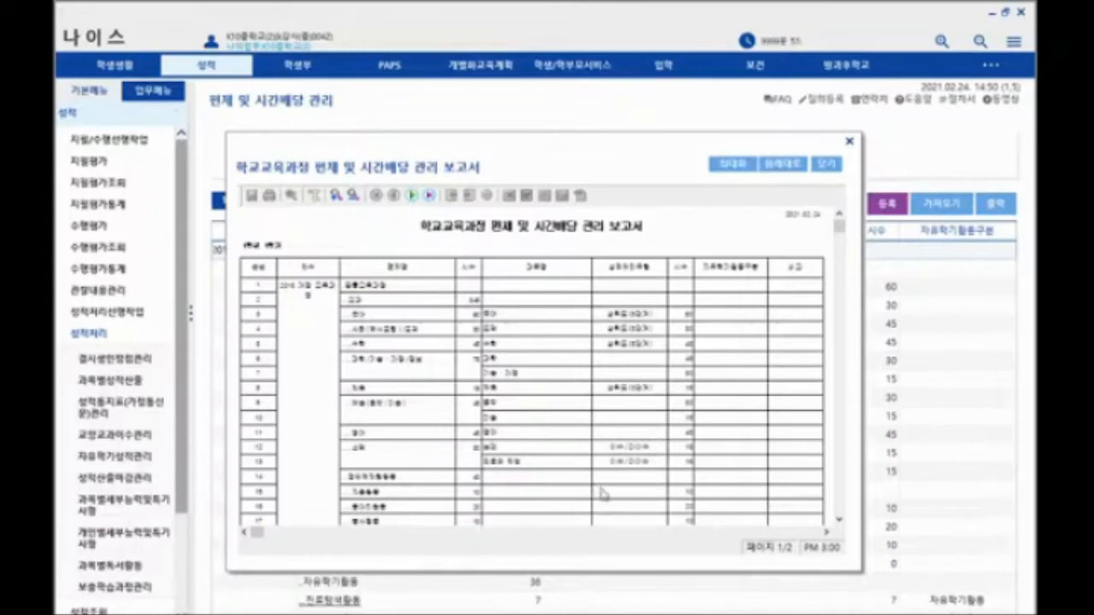
scroll(684, 480, down, 3)
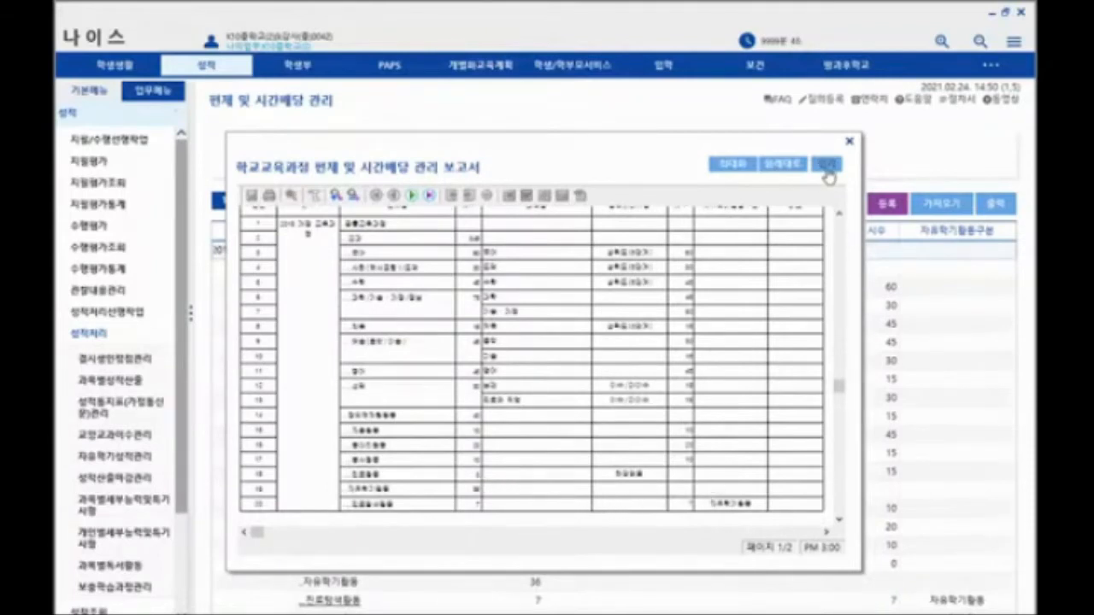
click(826, 167)
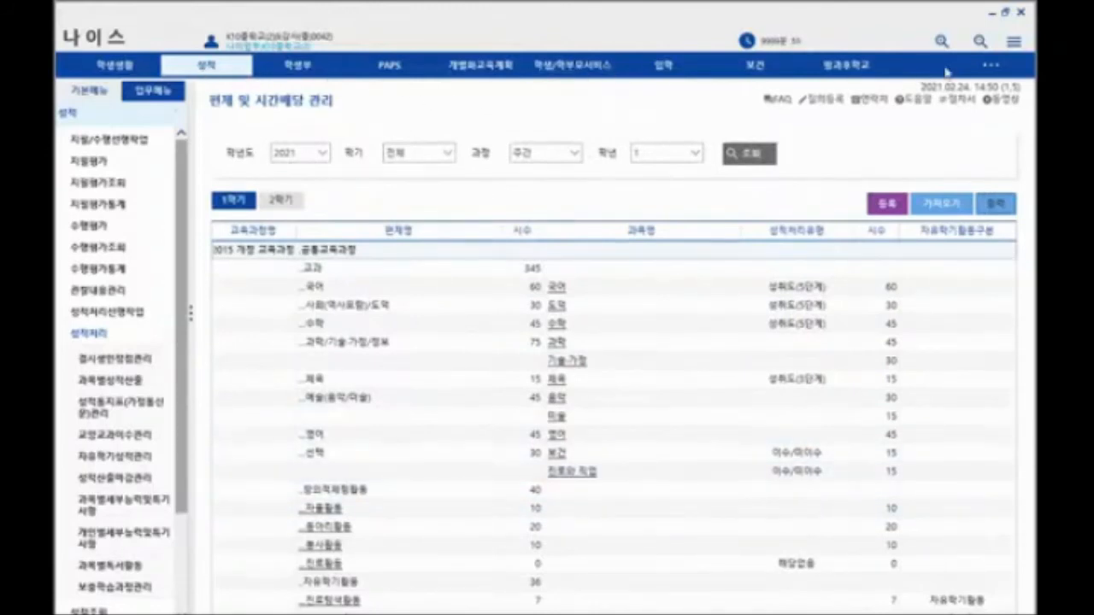
Review the 교육과정 area's 편제및시간배당표 report, then return to 편제및시간배당관리
click(984, 66)
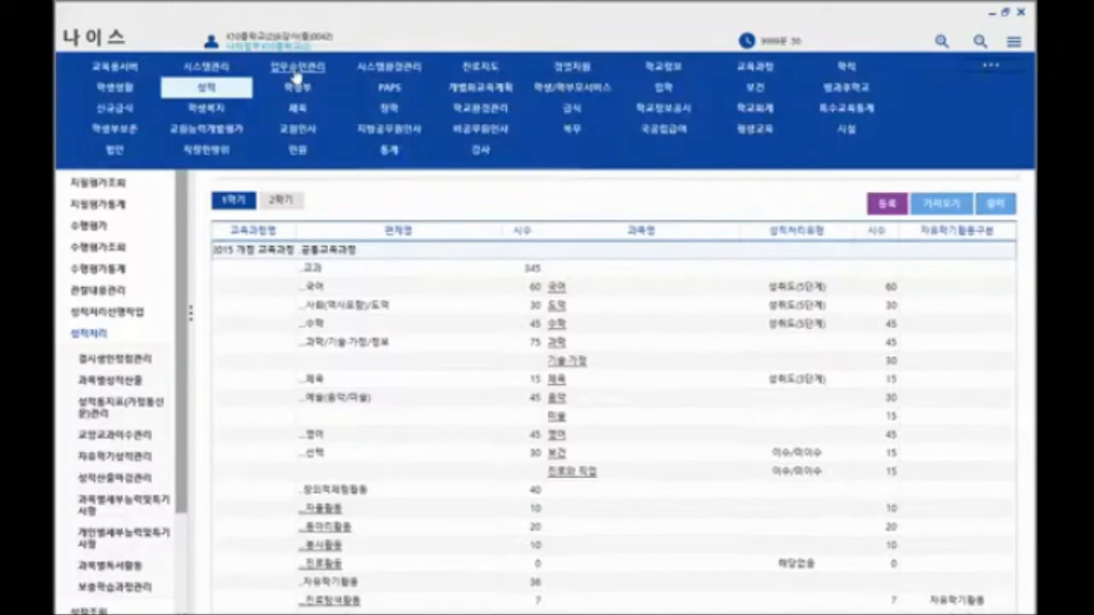
click(742, 67)
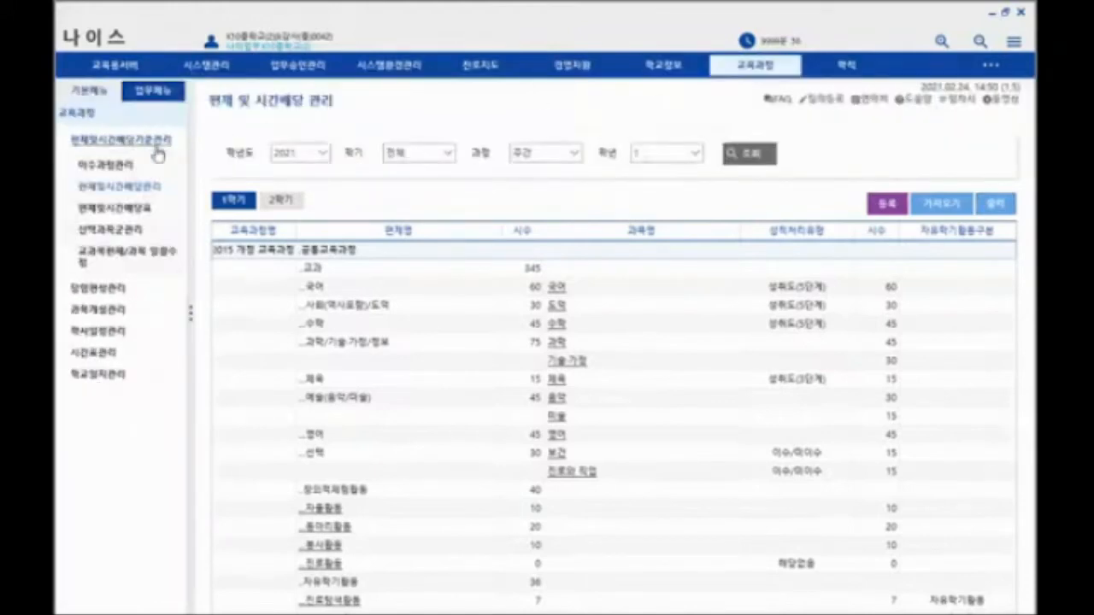
click(124, 218)
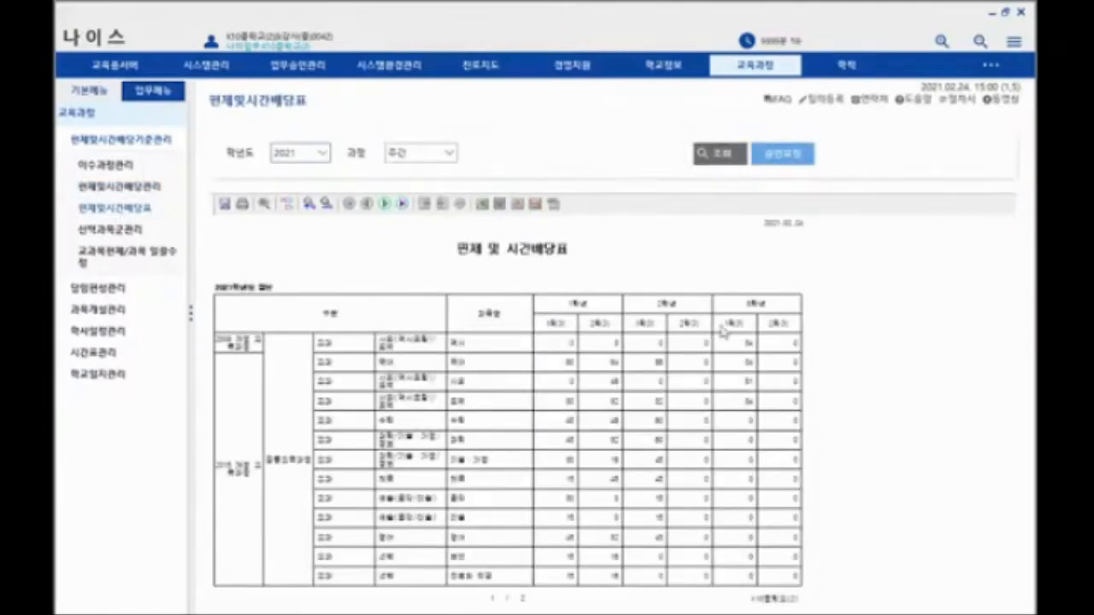
scroll(675, 547, down, 3)
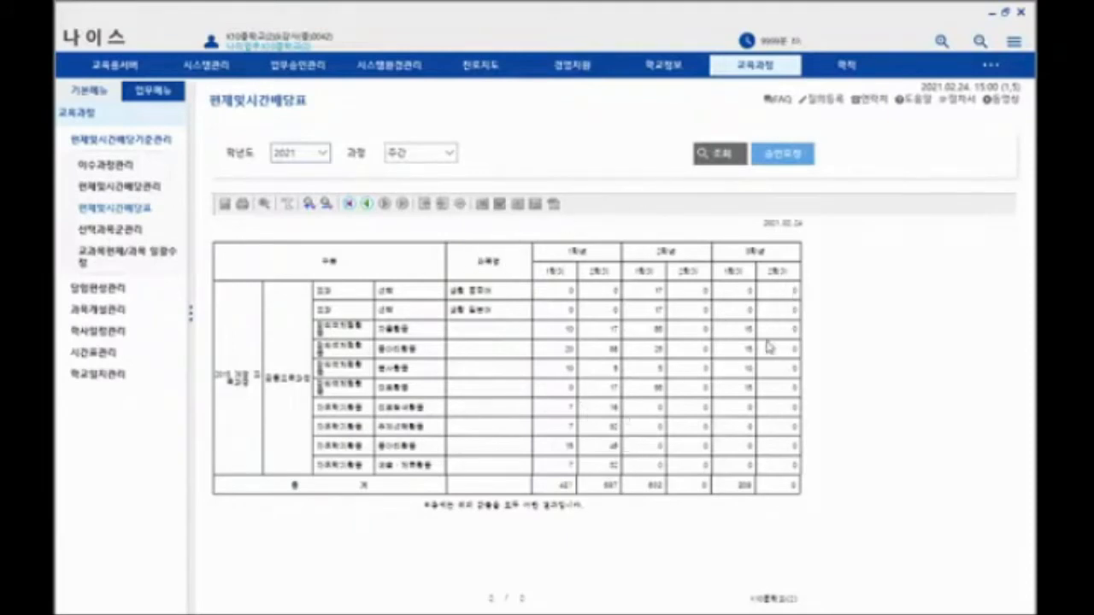
scroll(769, 346, up, 2)
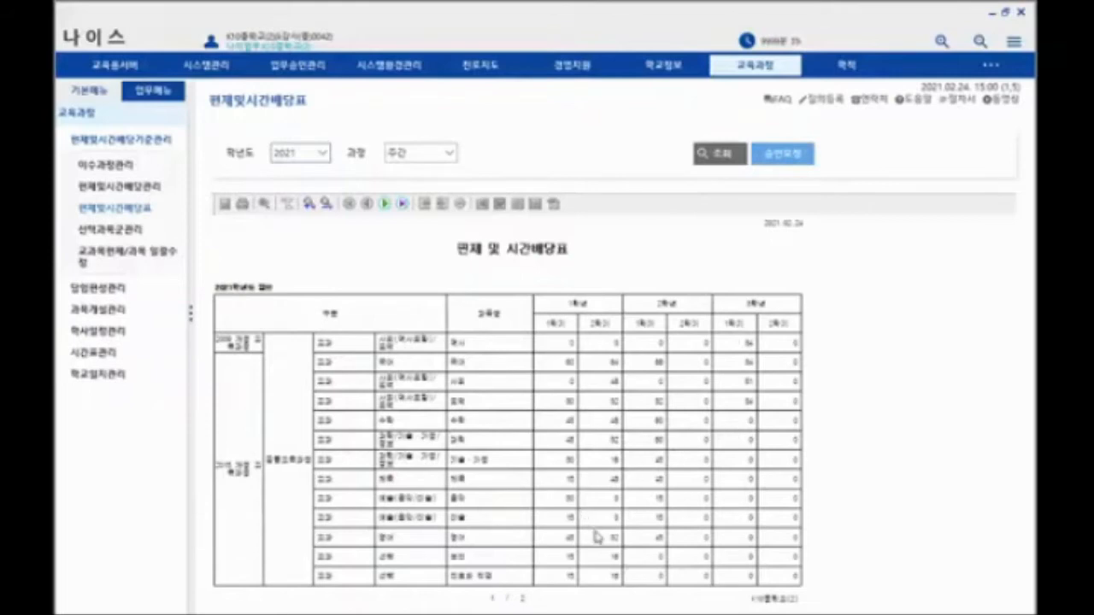
scroll(593, 532, down, 2)
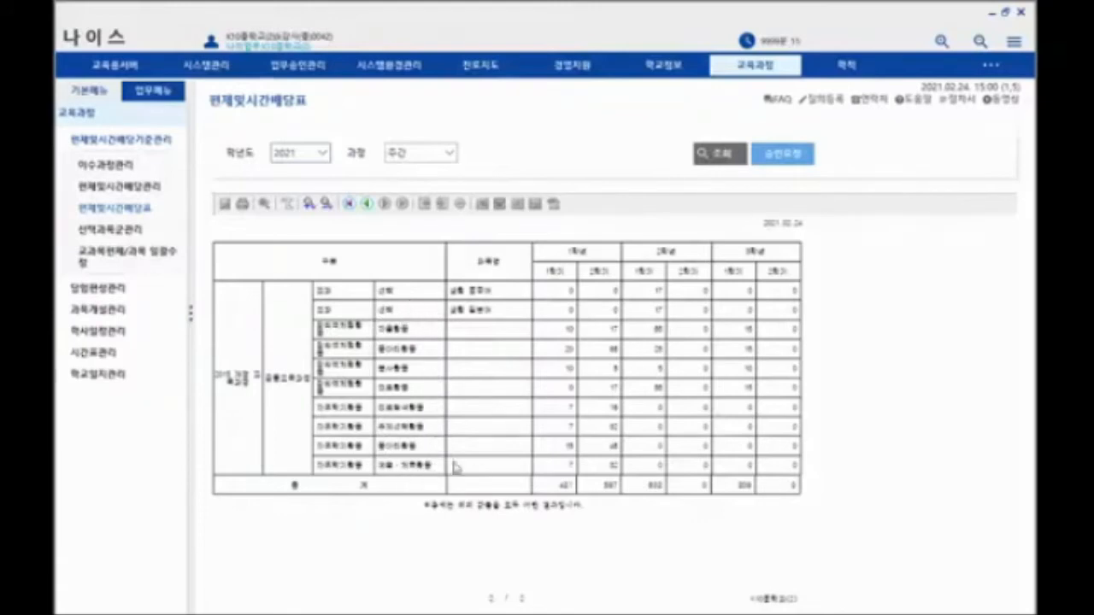
scroll(615, 507, up, 3)
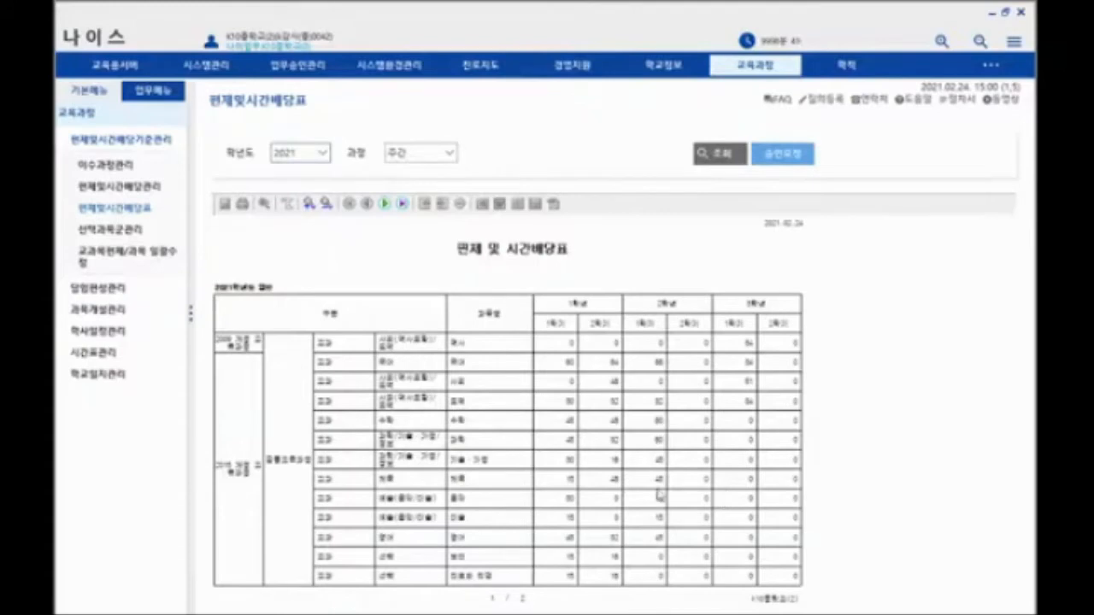
click(141, 189)
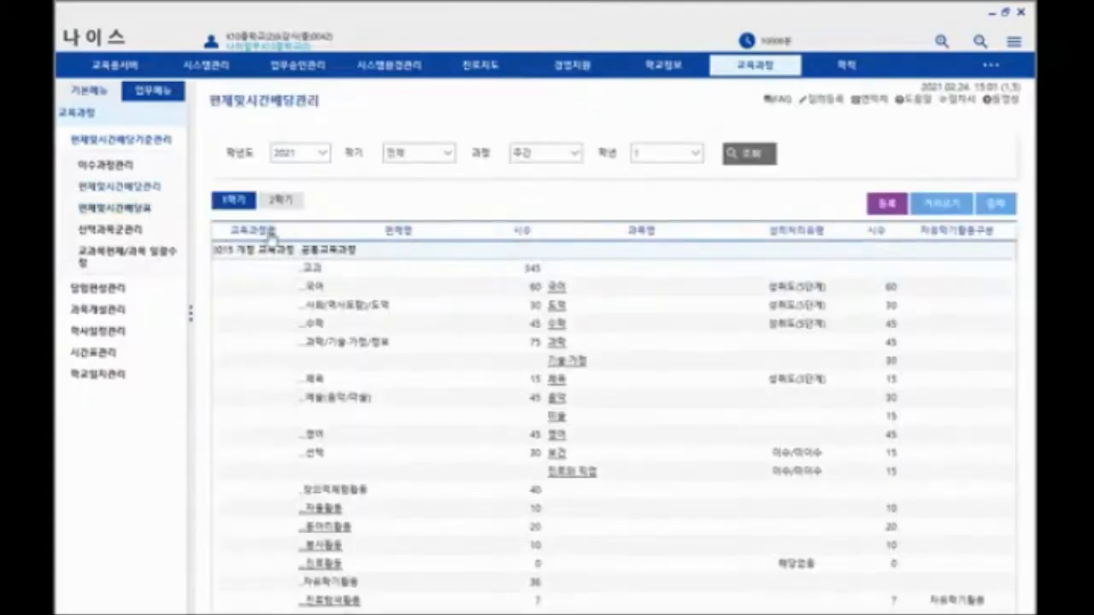
View the 기안문서상신 approval request form for 편제및시간배당표, then reopen the report
click(141, 210)
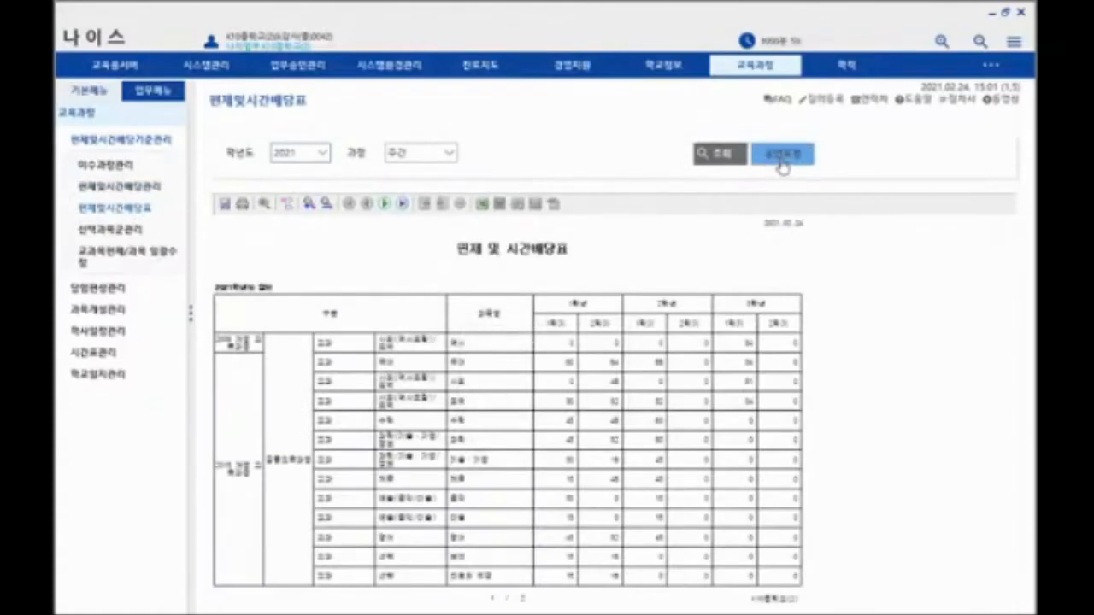
click(782, 156)
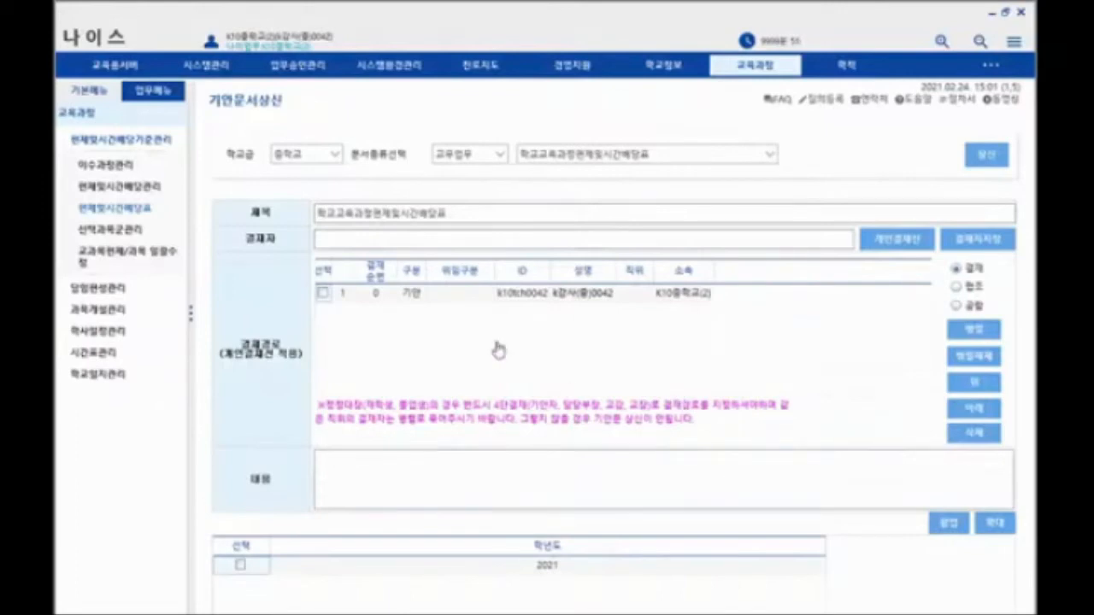
click(137, 213)
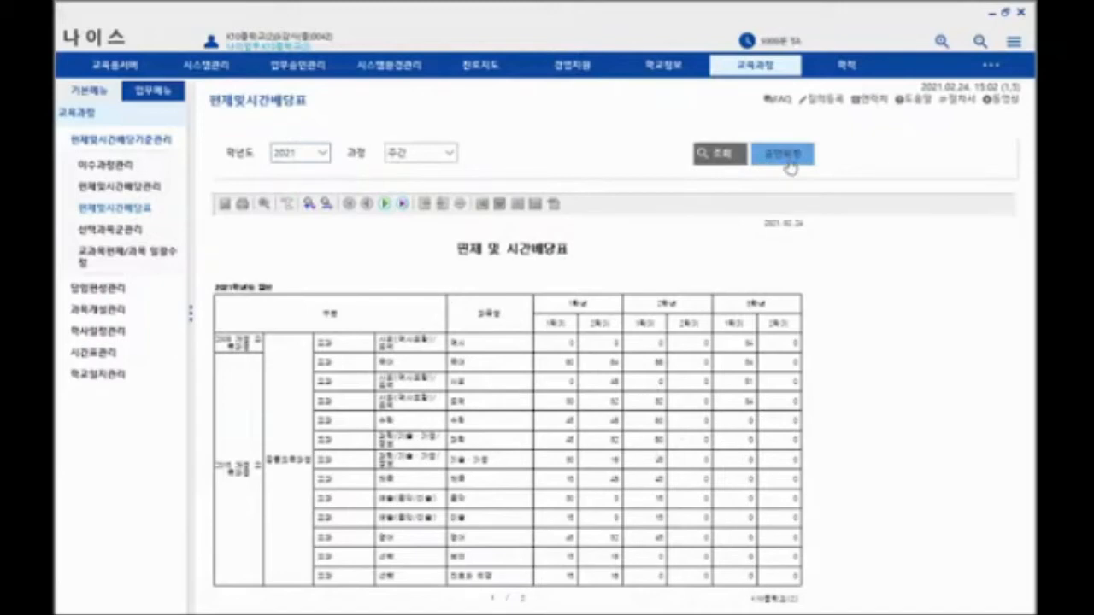
click(99, 98)
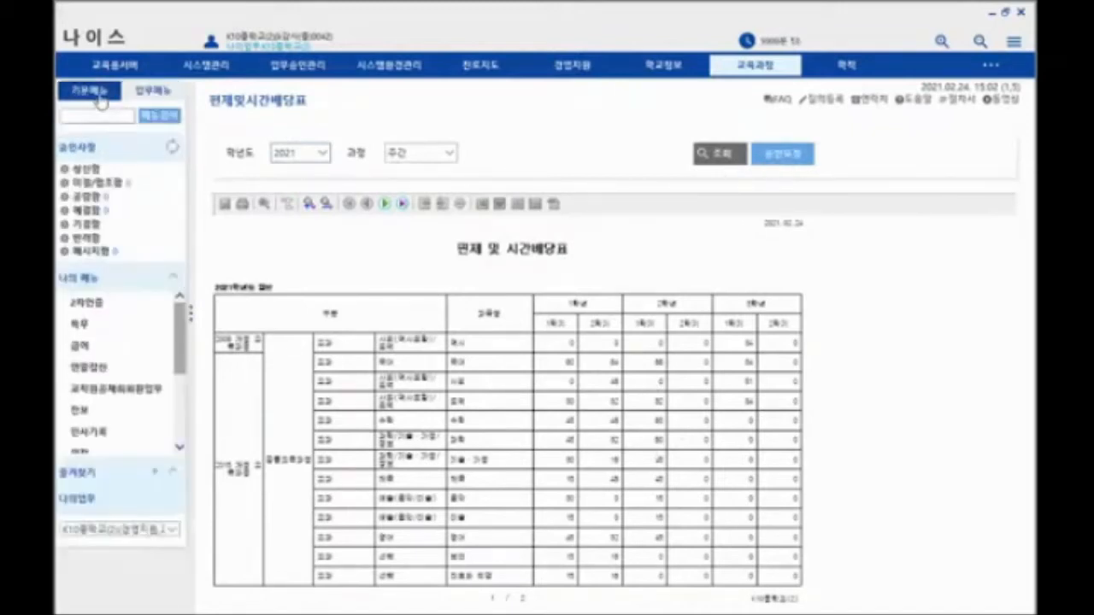
click(761, 72)
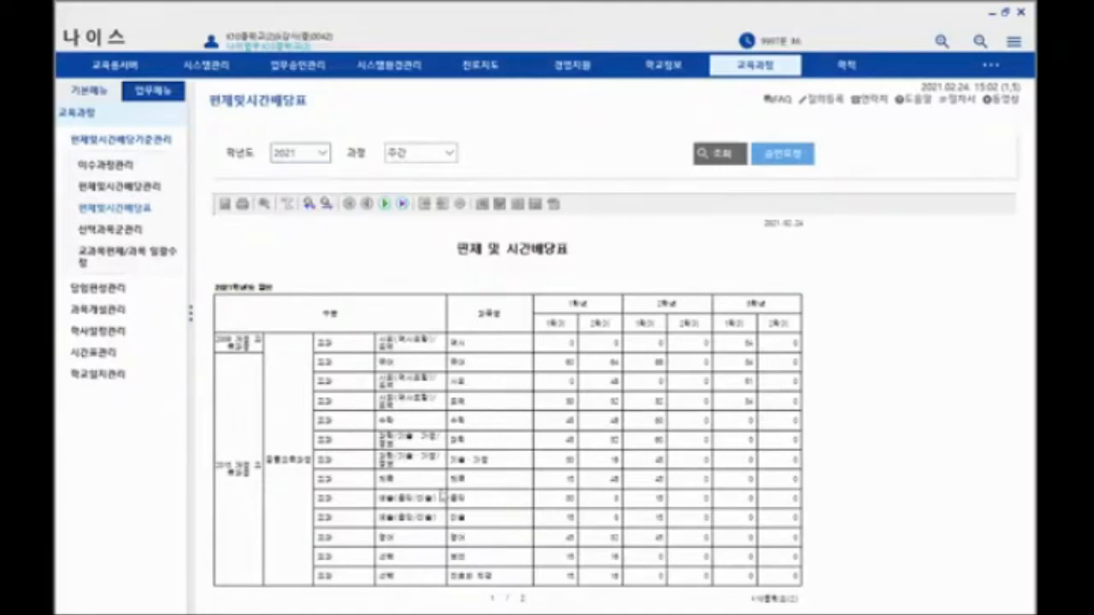
Open 담임교사편성 under 담임편성관리 and list the 2021 grade-1 classes
click(119, 144)
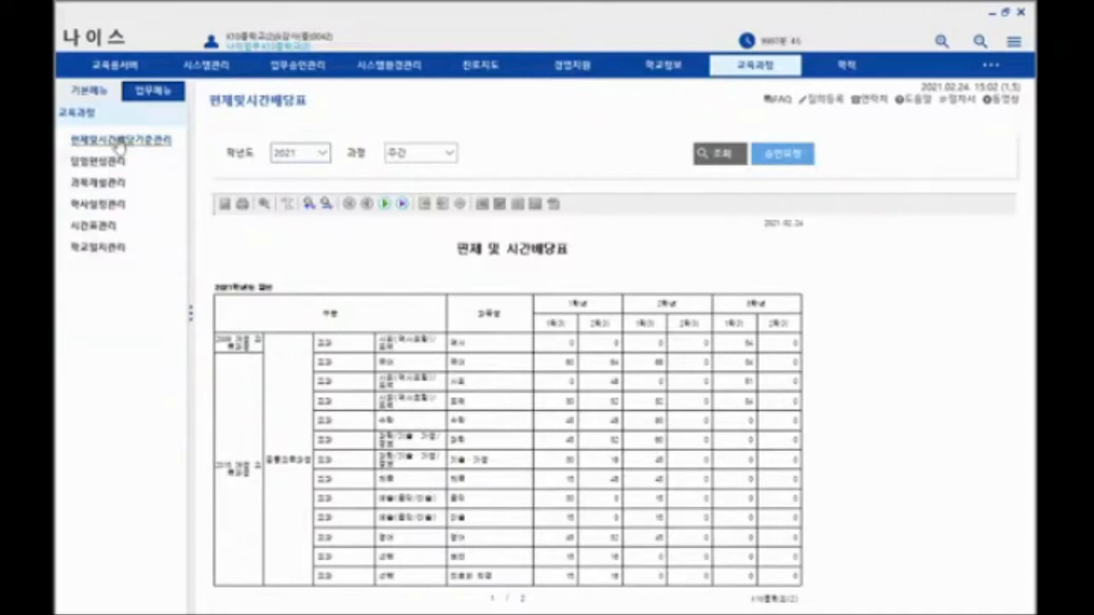
click(116, 163)
click(118, 188)
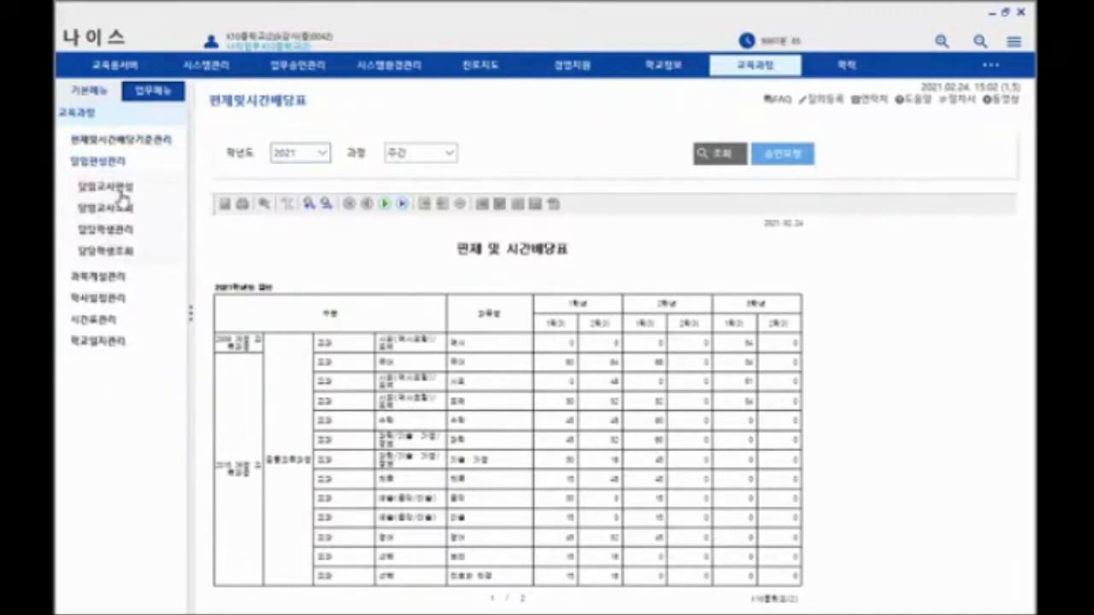
click(601, 155)
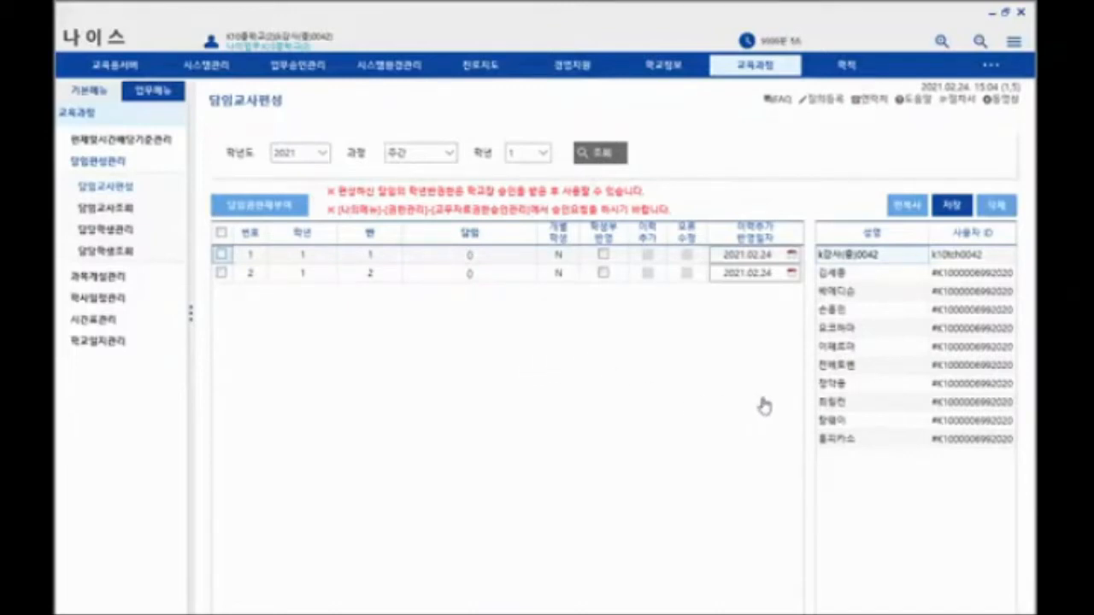
Assign homeroom teachers to classes 1-1 and 1-2, flag 1-1 as 오류수정, and save
drag(833, 285, 467, 257)
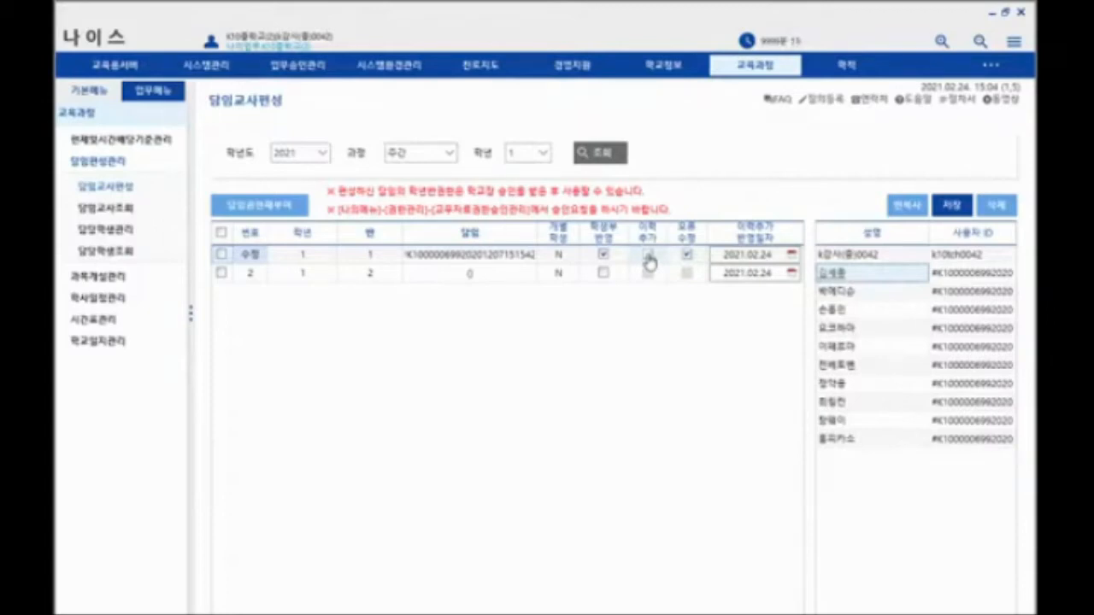
click(649, 256)
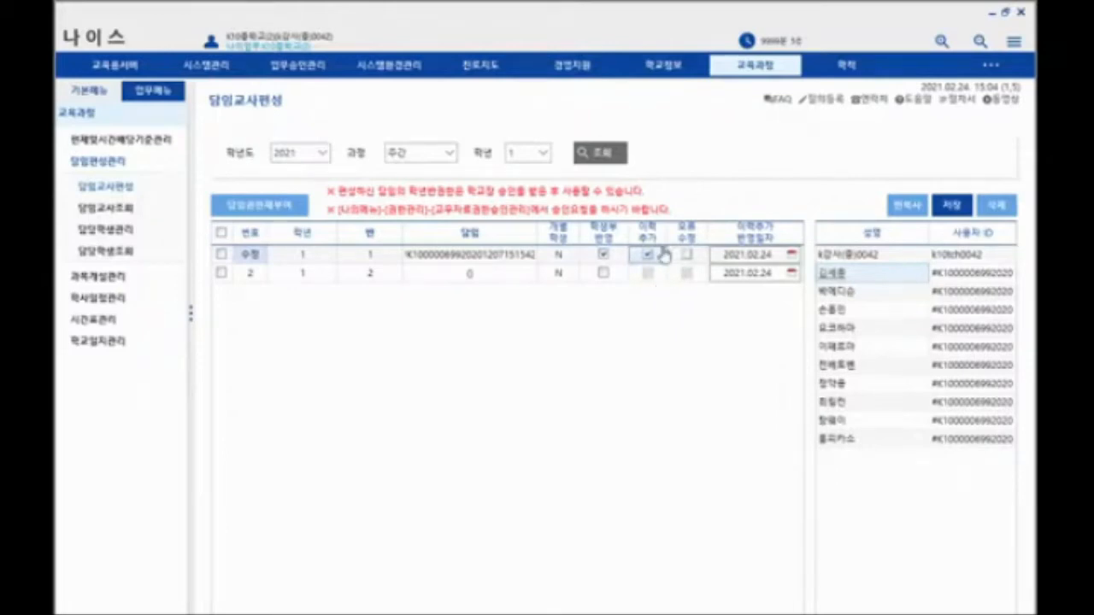
click(648, 256)
click(686, 256)
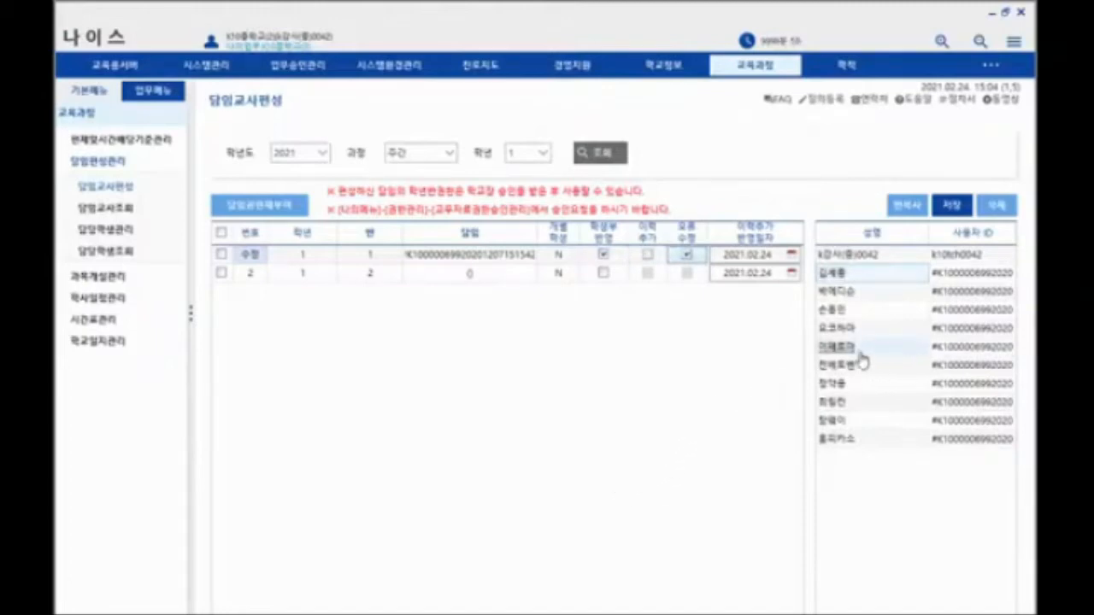
drag(840, 316, 459, 285)
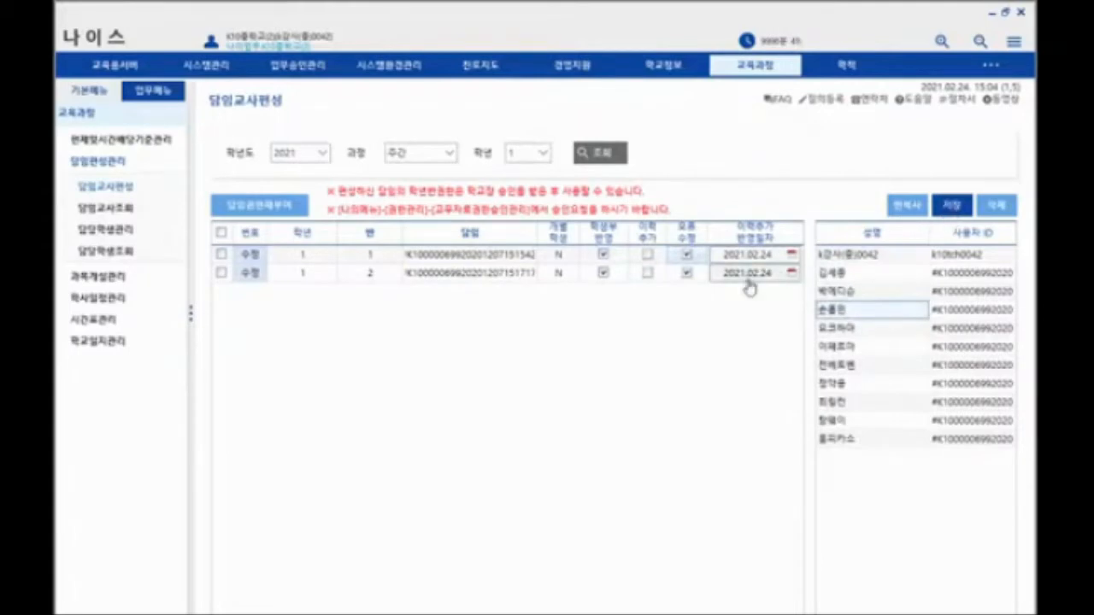
click(948, 206)
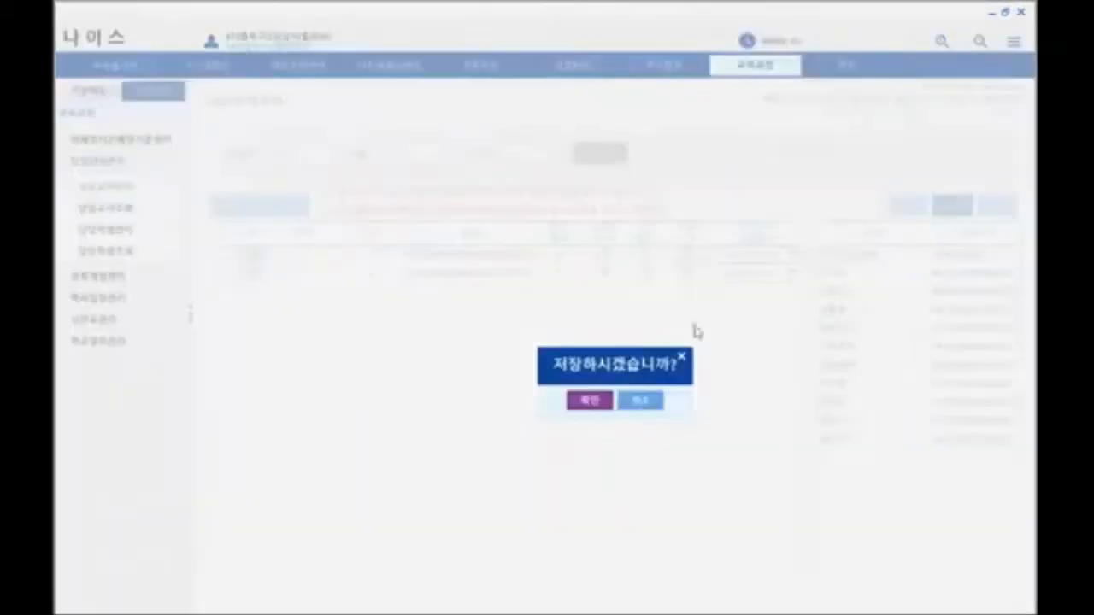
Confirm the save with change-reason category 신규등록 and reason text '신규등록'
click(595, 409)
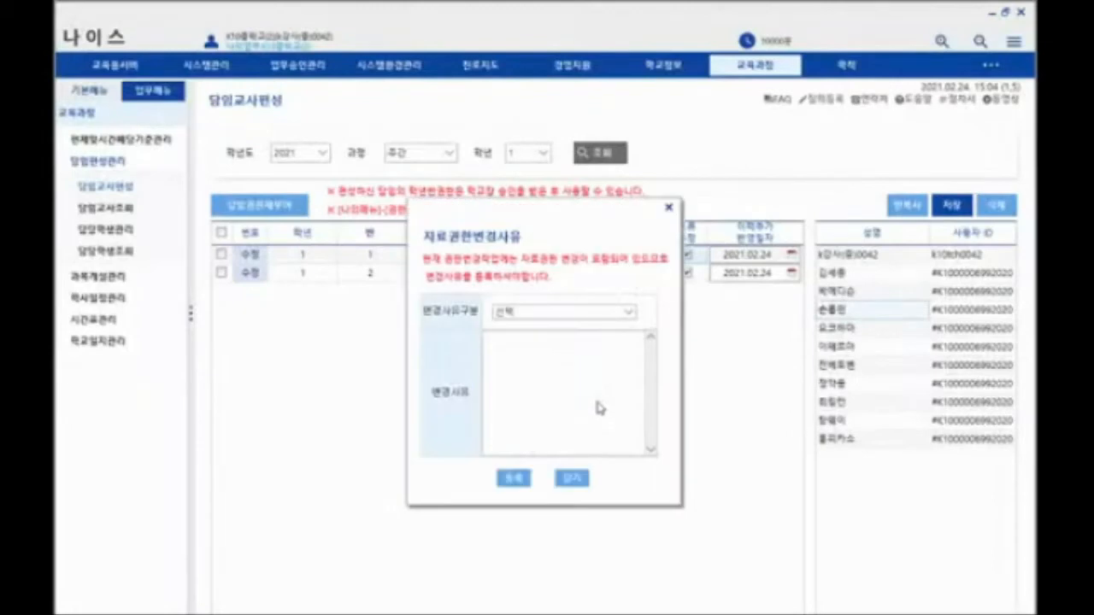
click(621, 315)
click(610, 342)
text(신규)
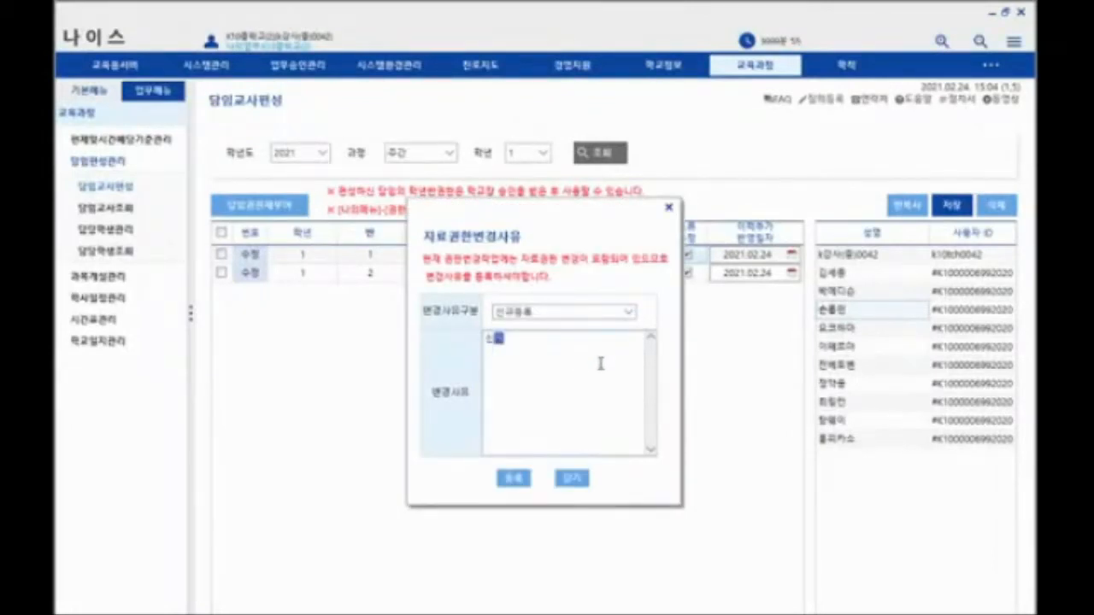
text(등록)
click(515, 479)
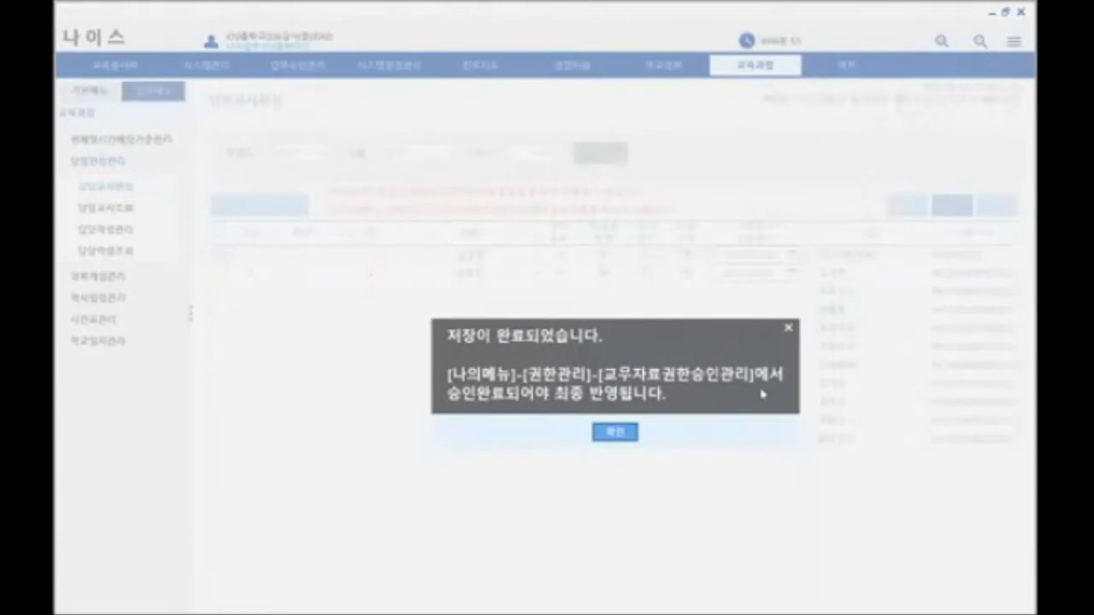
click(615, 433)
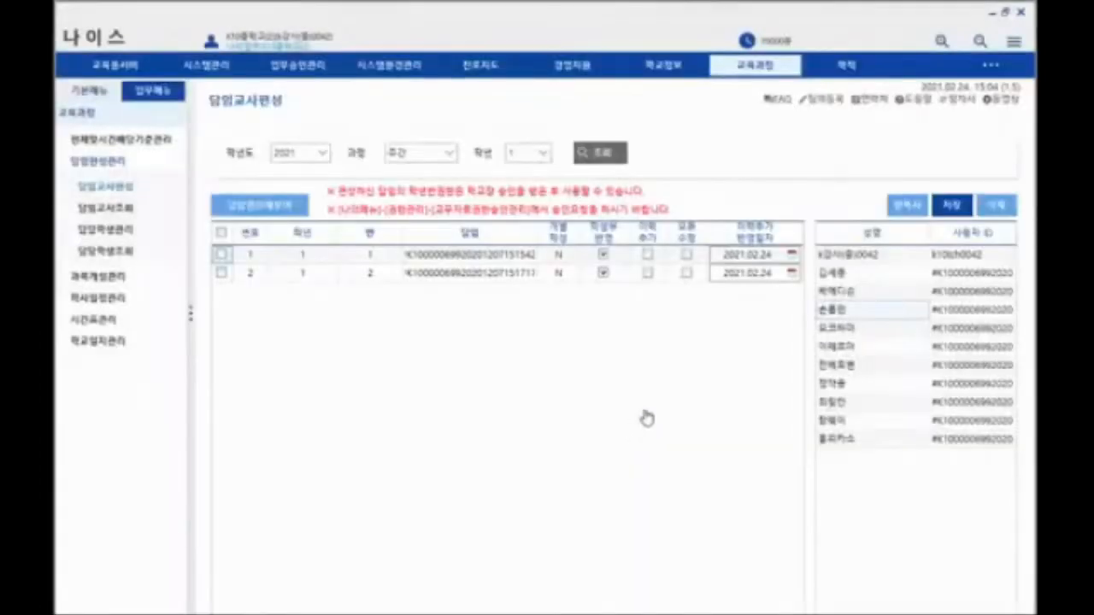
click(536, 152)
List grade-2 classes and assign homeroom teachers to classes 2-1 and 2-2
click(535, 198)
click(600, 156)
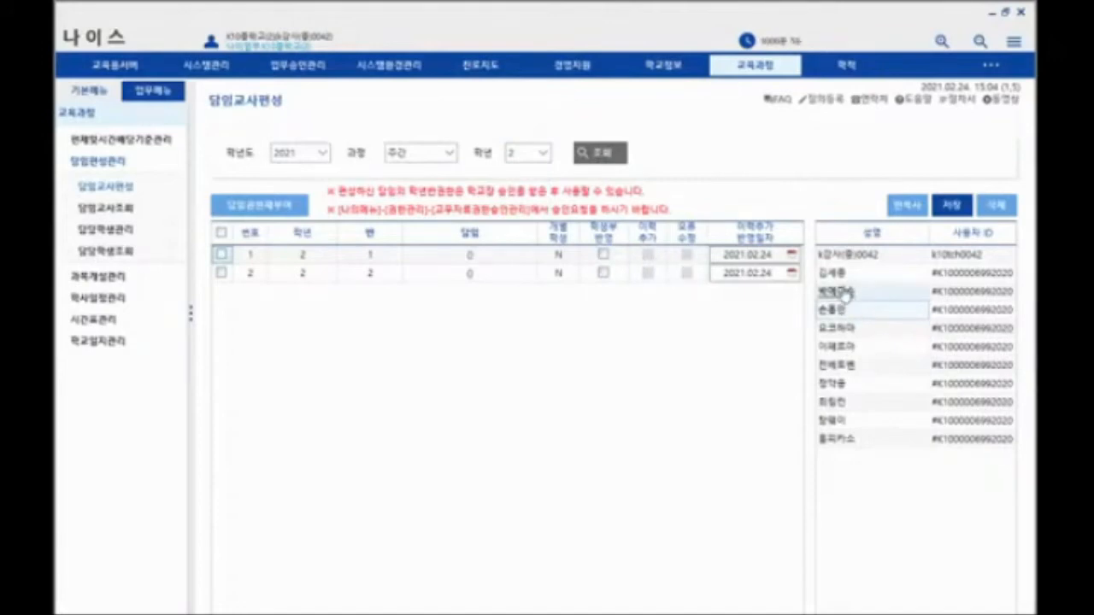
drag(837, 292, 459, 255)
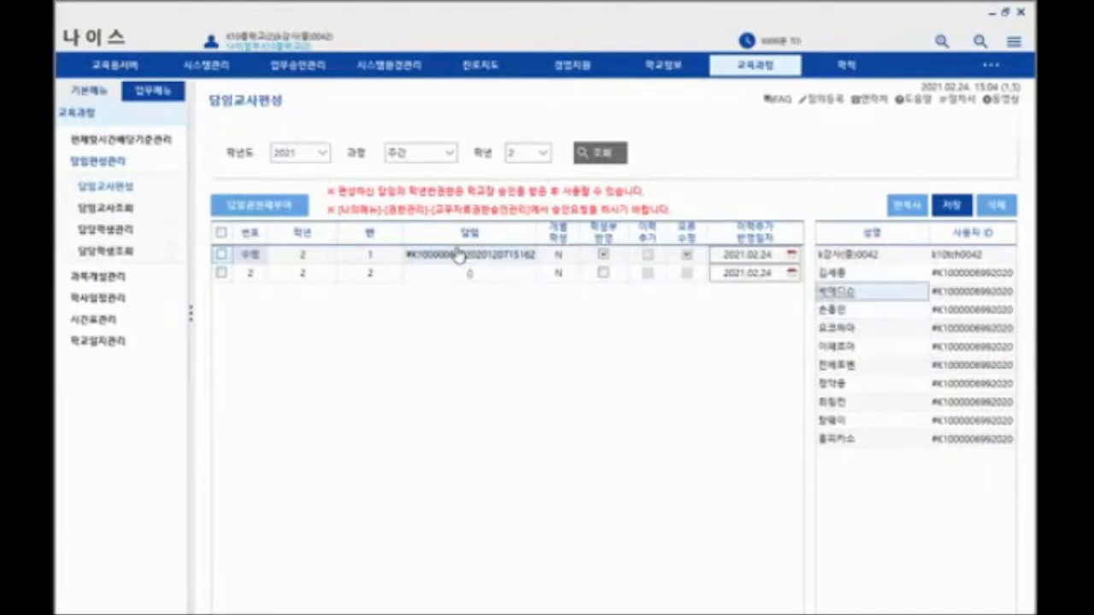
drag(854, 347, 471, 274)
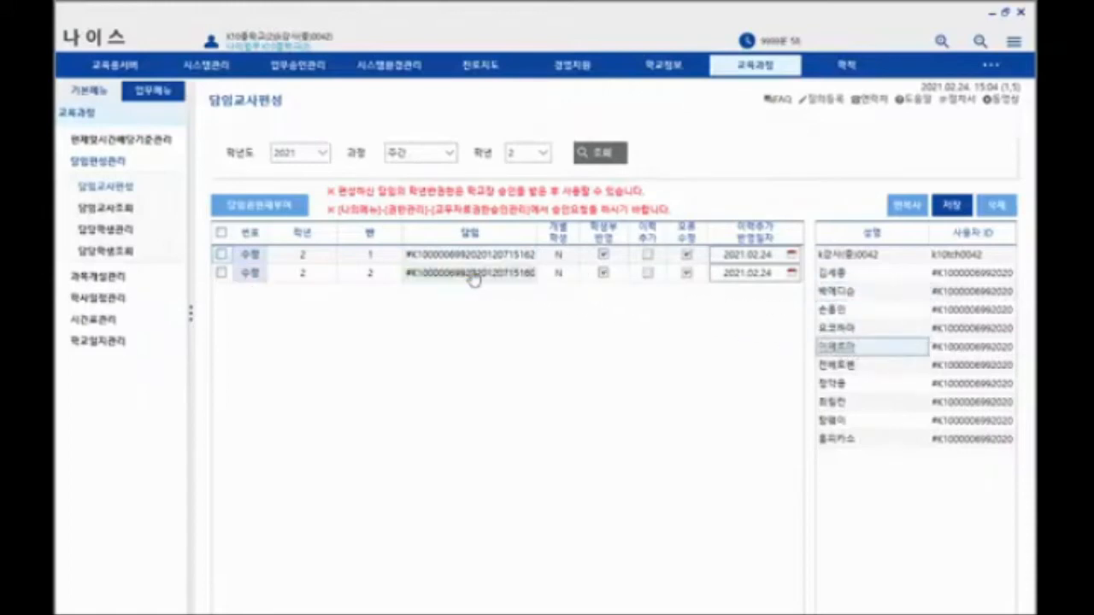
Save the grade-2 assignments with reason category 신규등록 and reason text '담임교사'
click(960, 212)
click(589, 398)
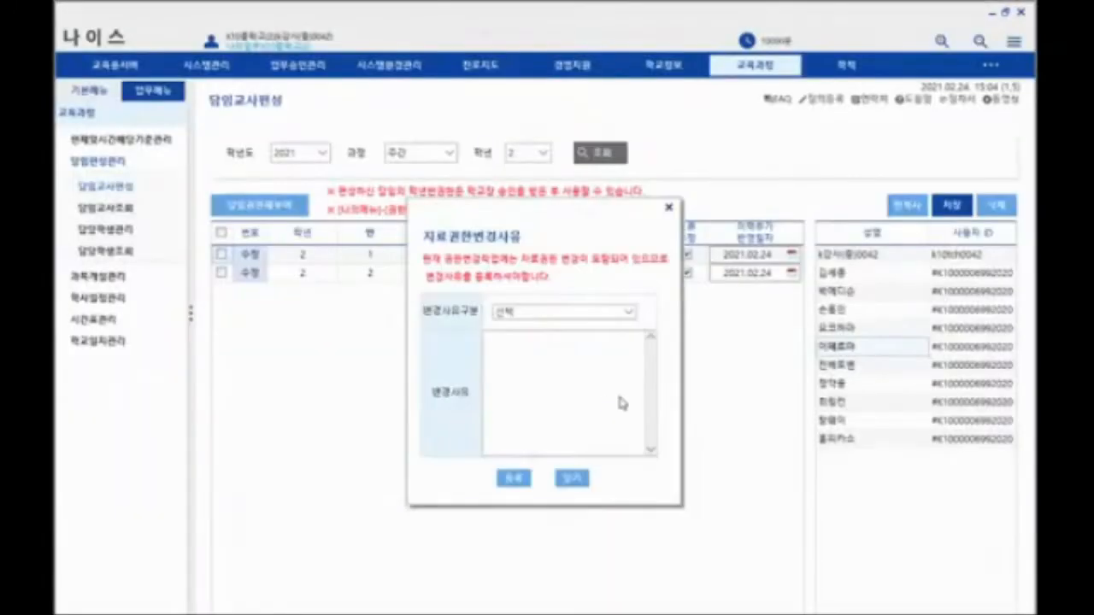
click(624, 313)
click(598, 330)
click(596, 360)
text(담)
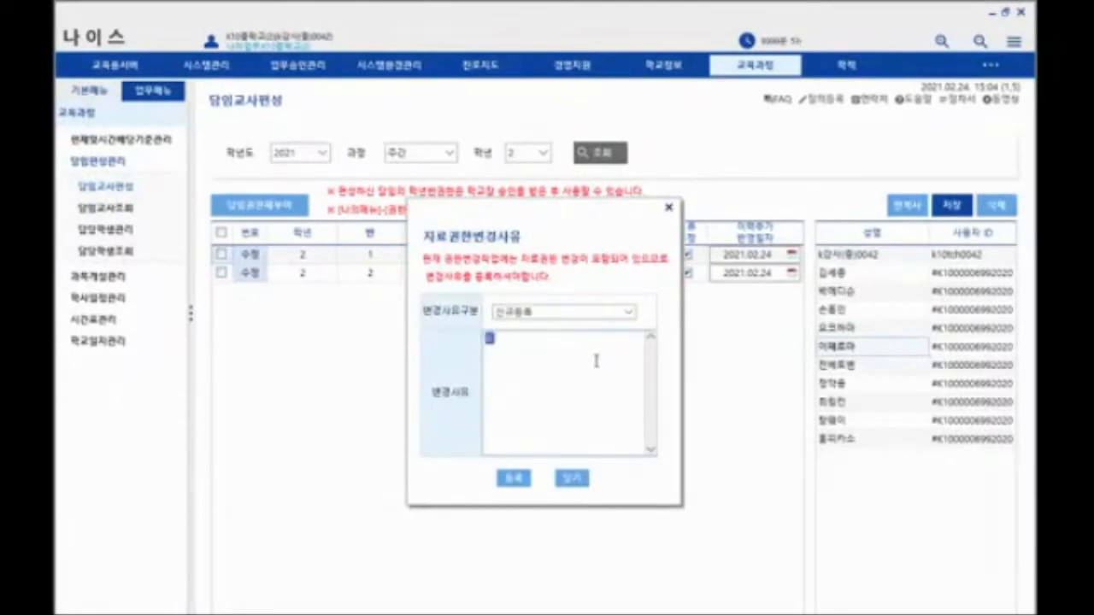
text(임교사)
click(513, 480)
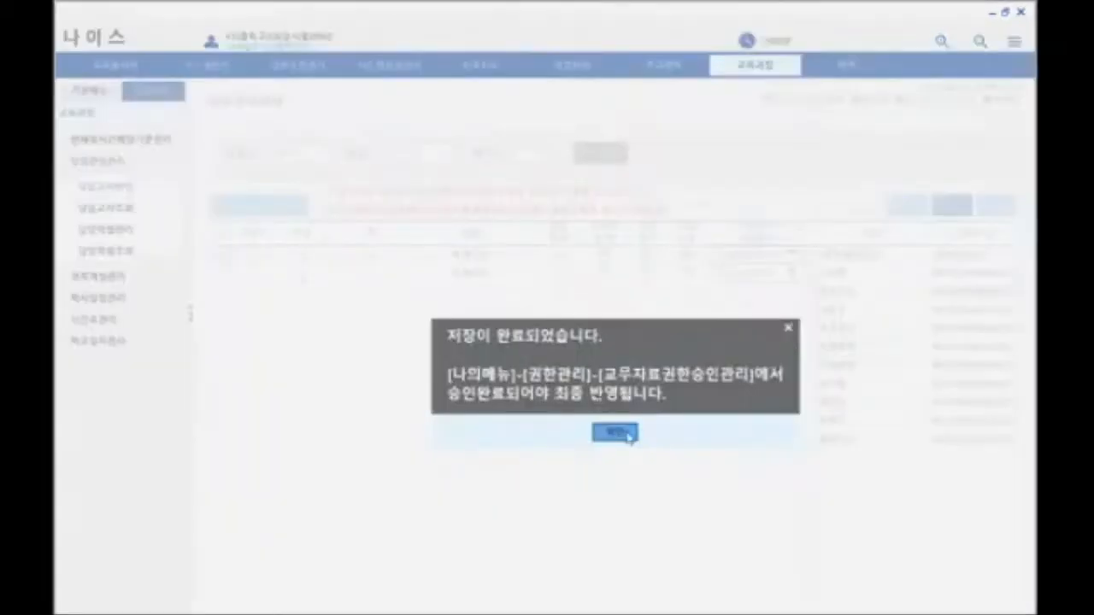
click(615, 432)
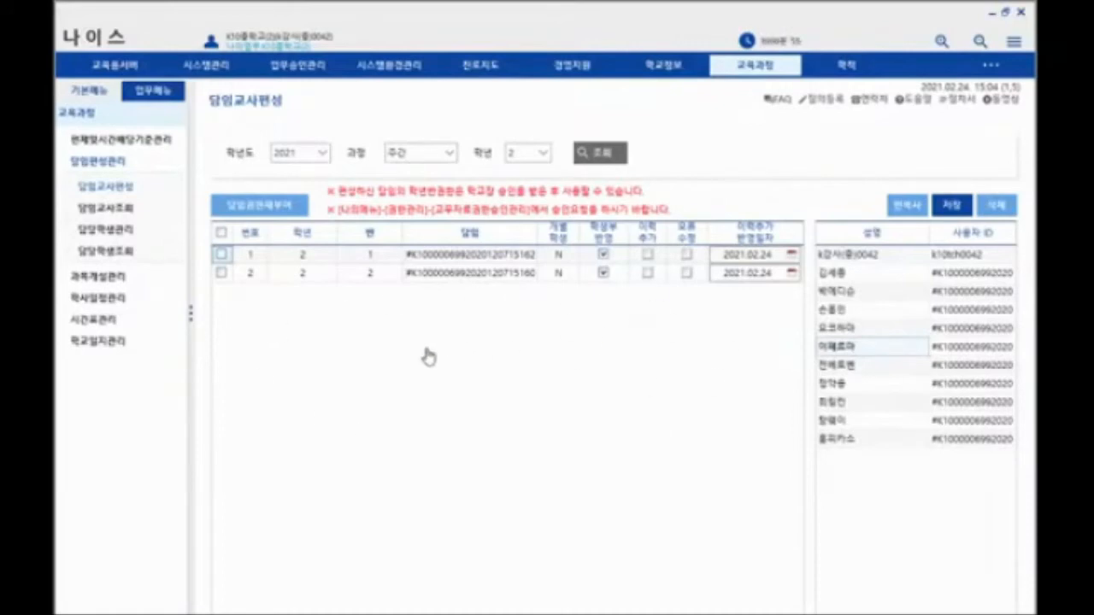
Switch to 기본메뉴 and open 교무자료권한승인관리 under 권한관리
click(89, 90)
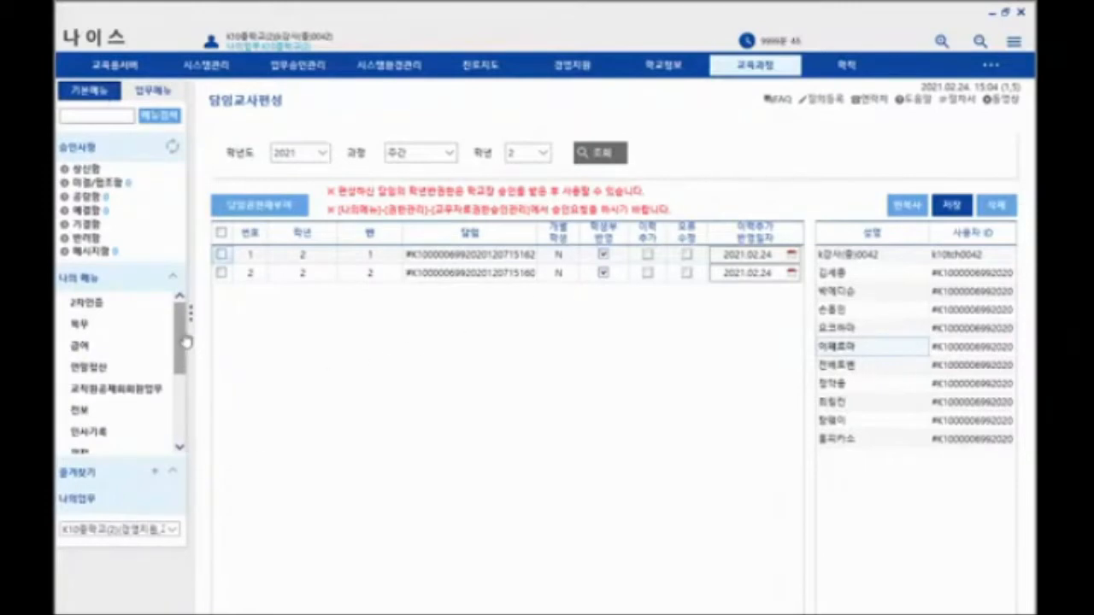
mouse_move(186, 341)
mouse_down()
mouse_move(186, 389)
mouse_move(187, 351)
mouse_up()
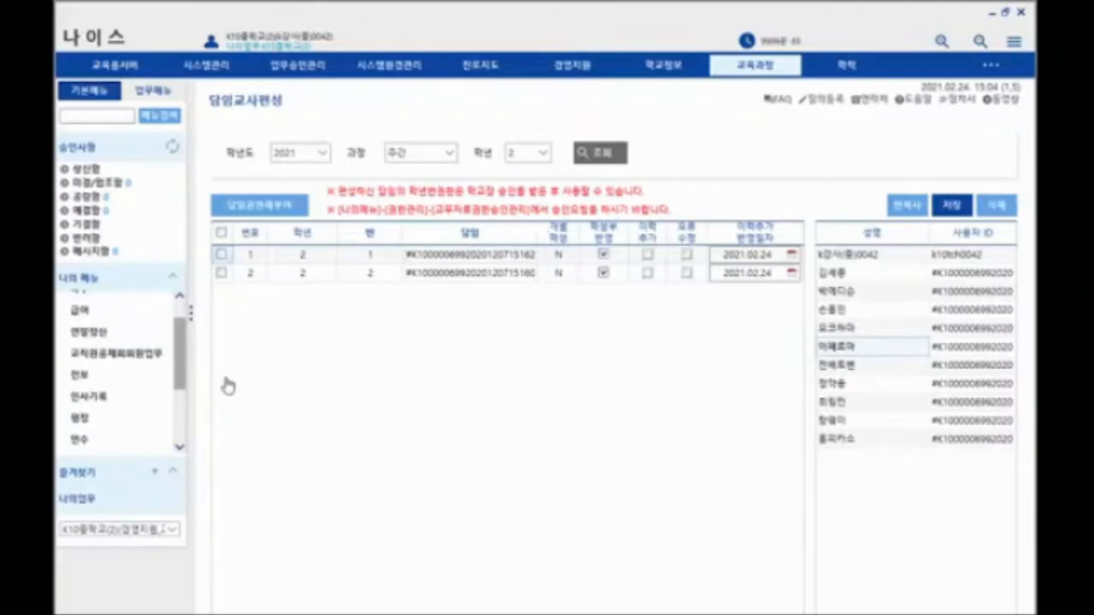
drag(183, 333, 189, 386)
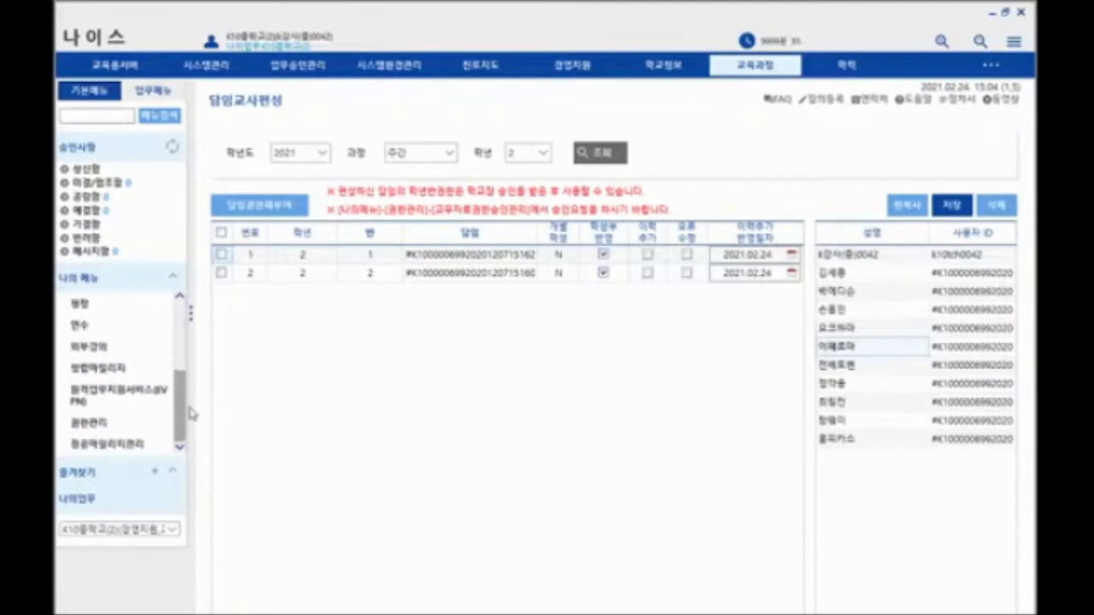
click(96, 427)
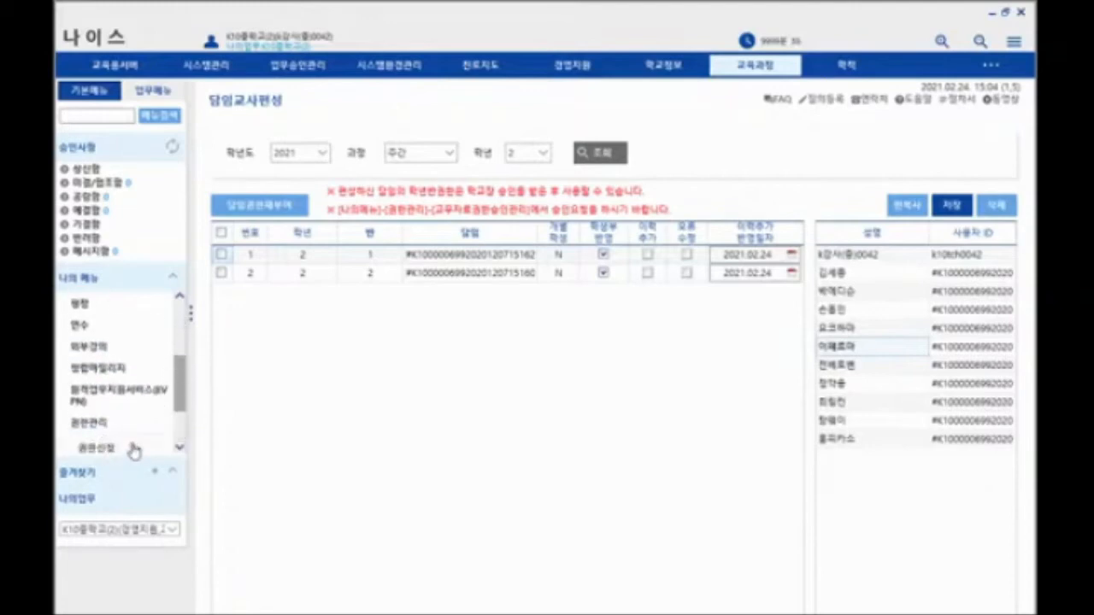
scroll(120, 440, down, 2)
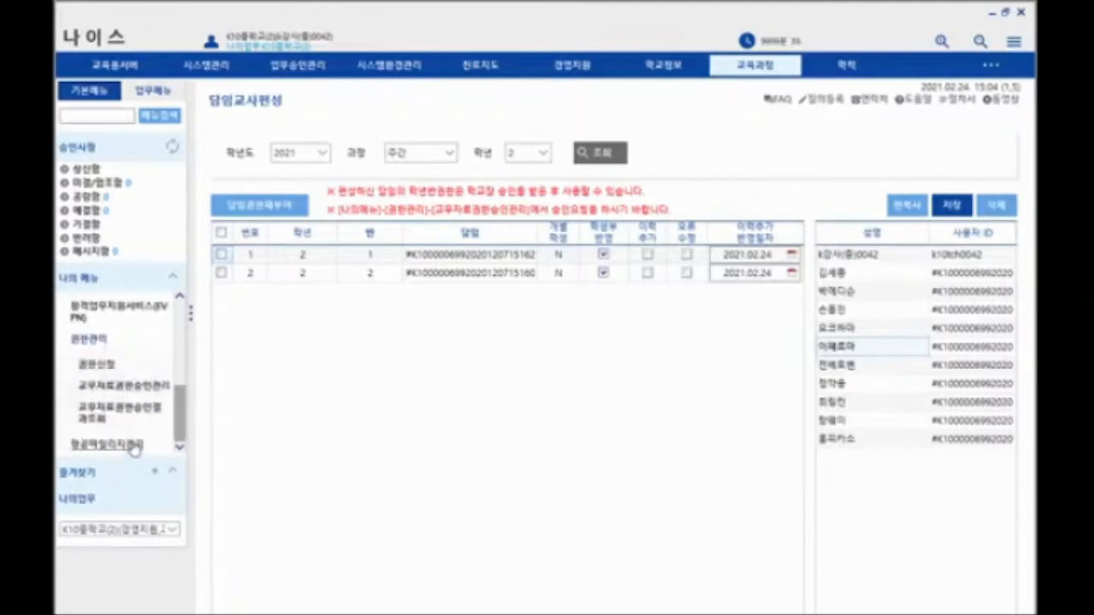
click(129, 393)
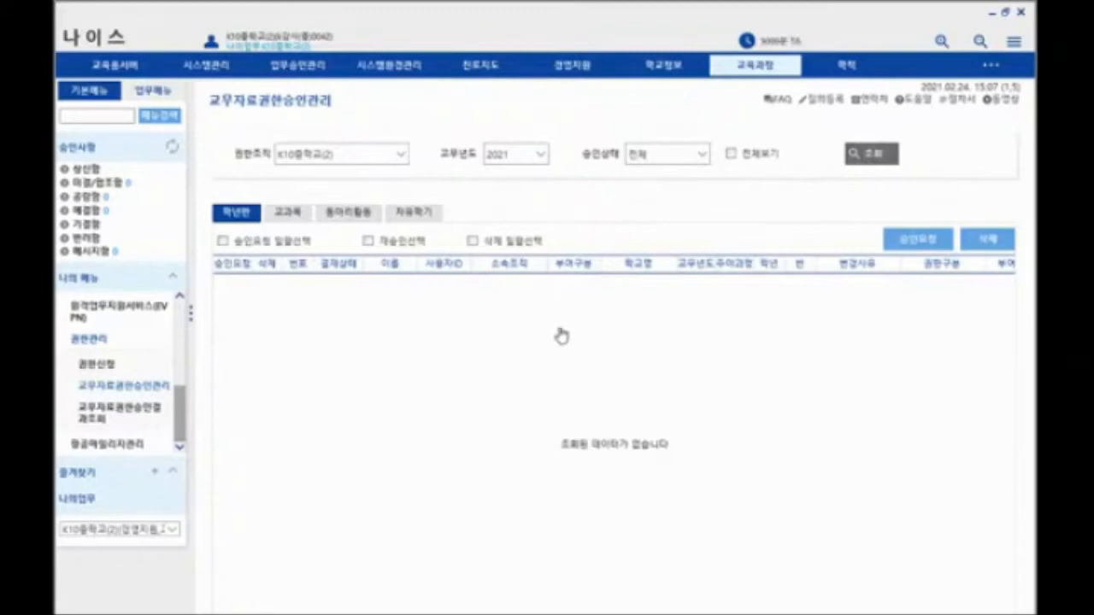
Check the subject and grade/class request tabs, then show all entries with 전체보기
click(300, 220)
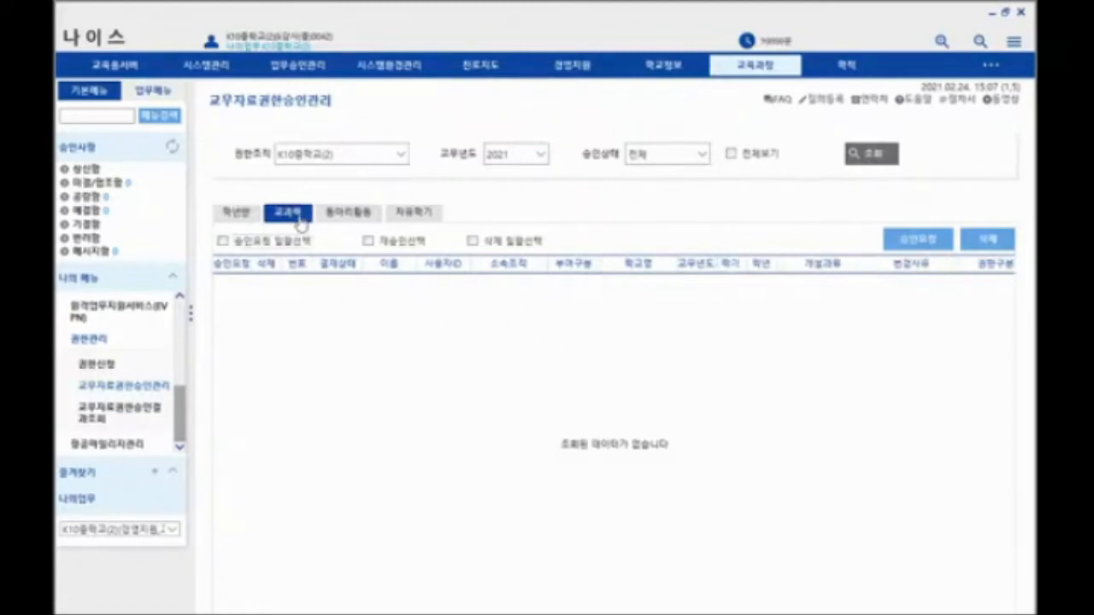
click(245, 221)
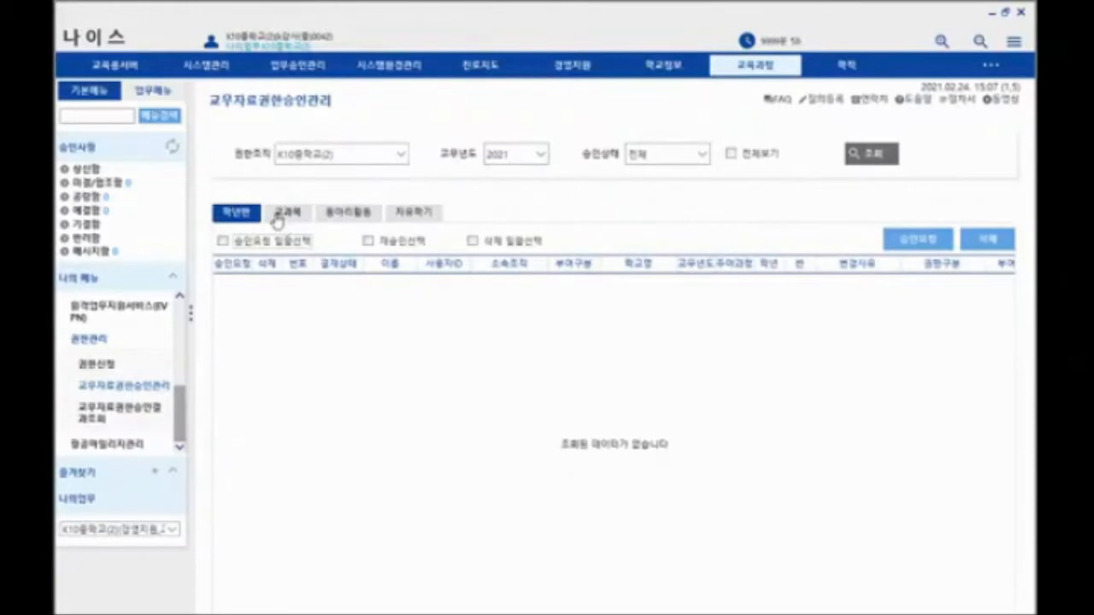
click(731, 153)
Return to the 교무 menu and reload 담임교사편성 for 2021 grade 1
click(768, 73)
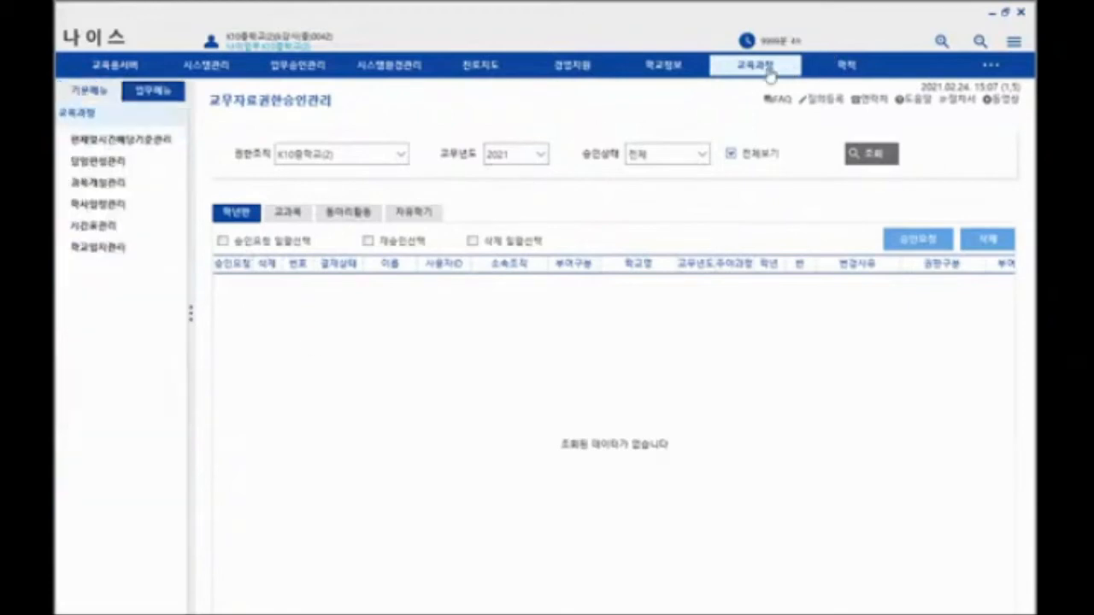
click(110, 162)
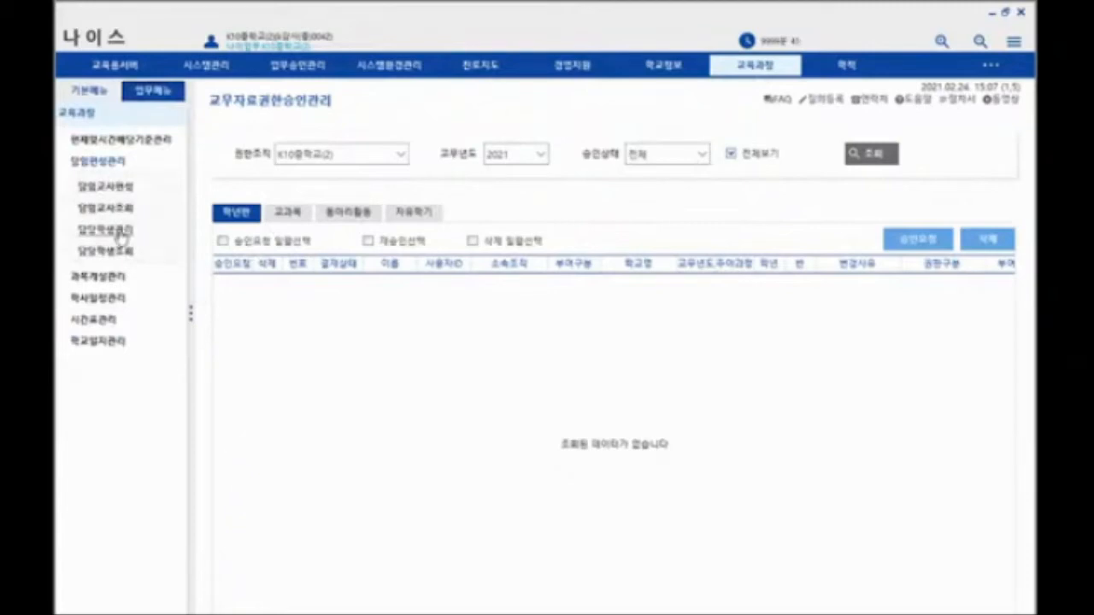
click(120, 232)
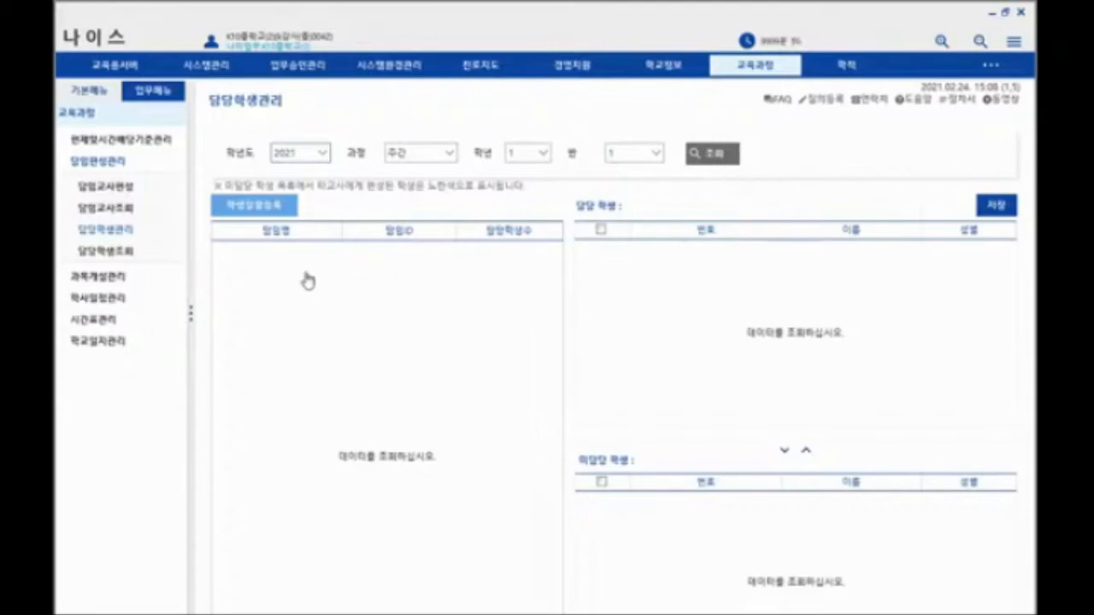
click(107, 197)
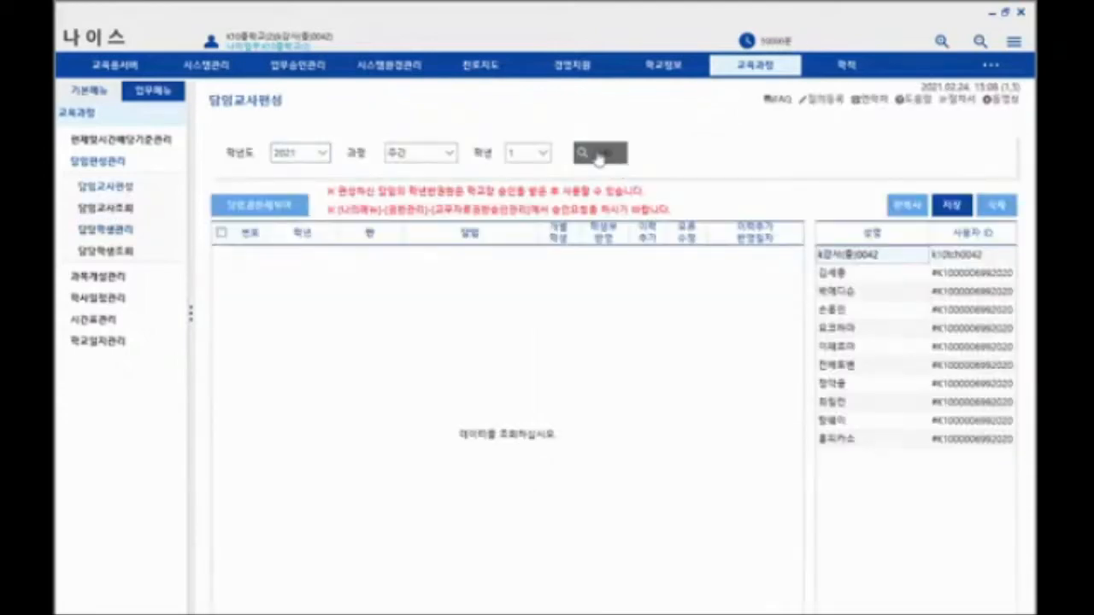
click(600, 157)
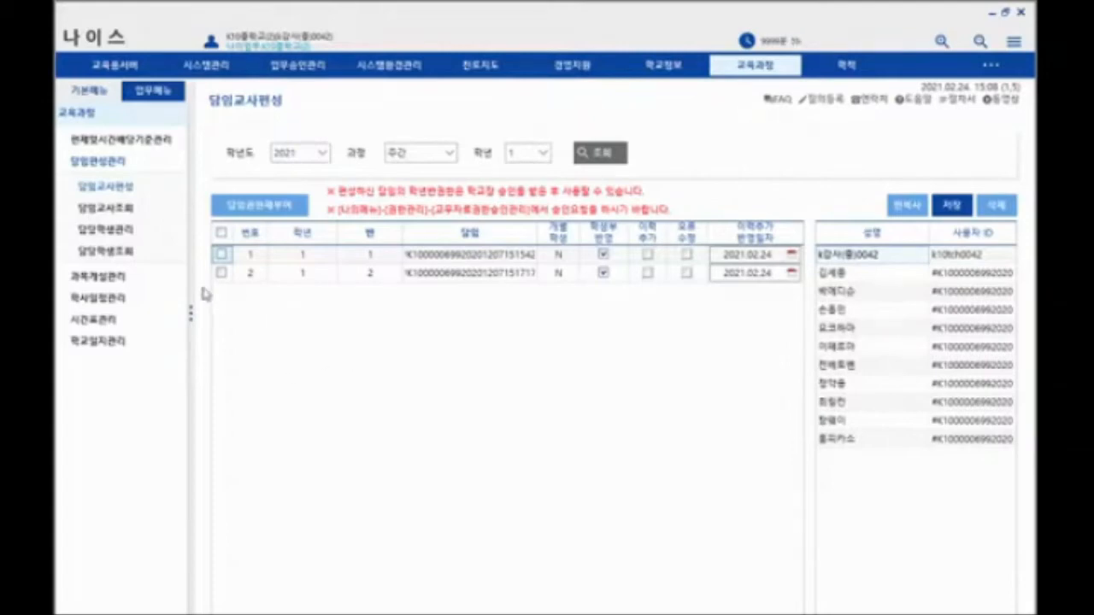
Open 일반과목관리 under 과목개설관리
click(106, 164)
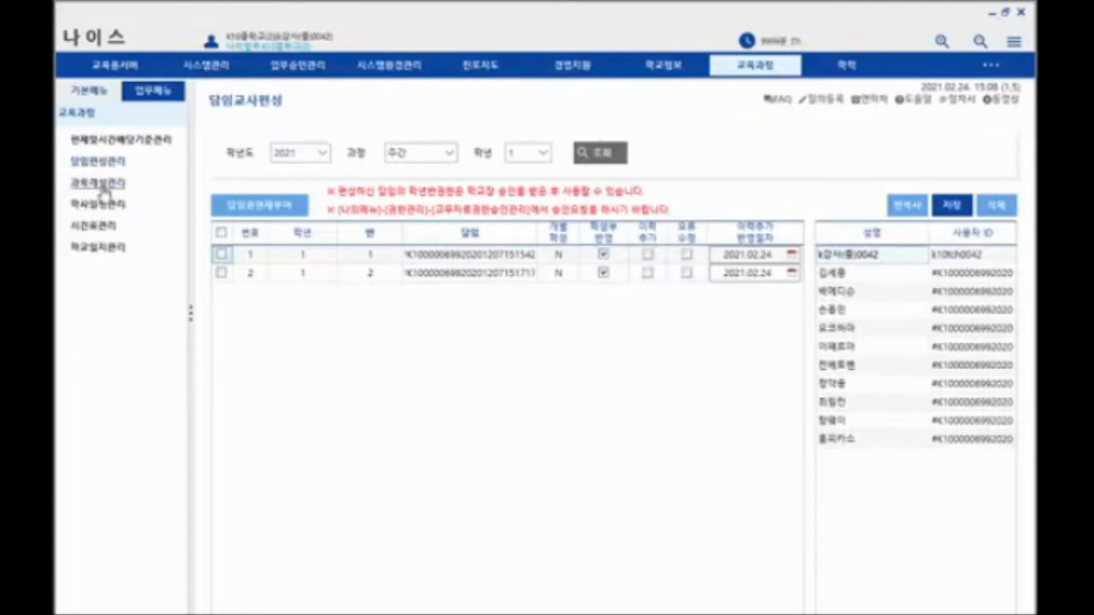
click(103, 186)
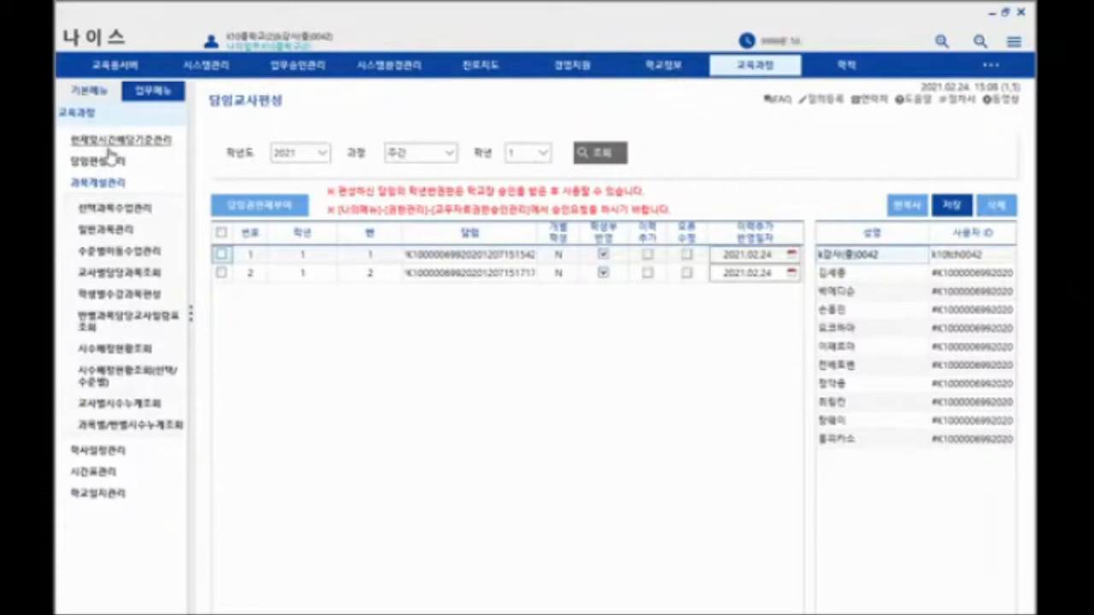
click(112, 208)
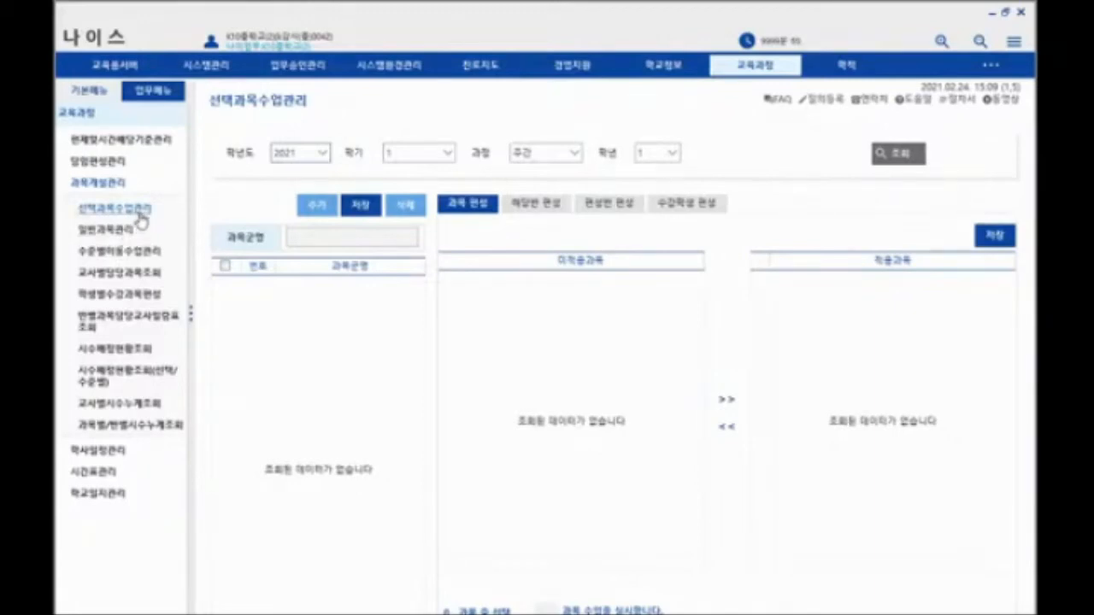
click(107, 229)
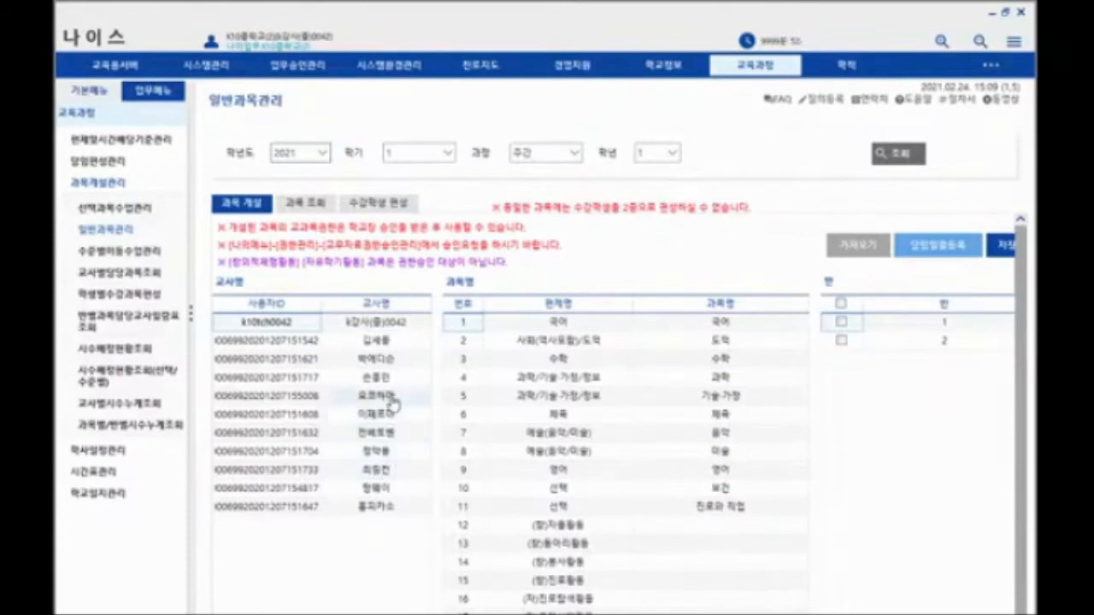
Assign 국어 to classes 1 and 2 under the second teacher and save
click(382, 343)
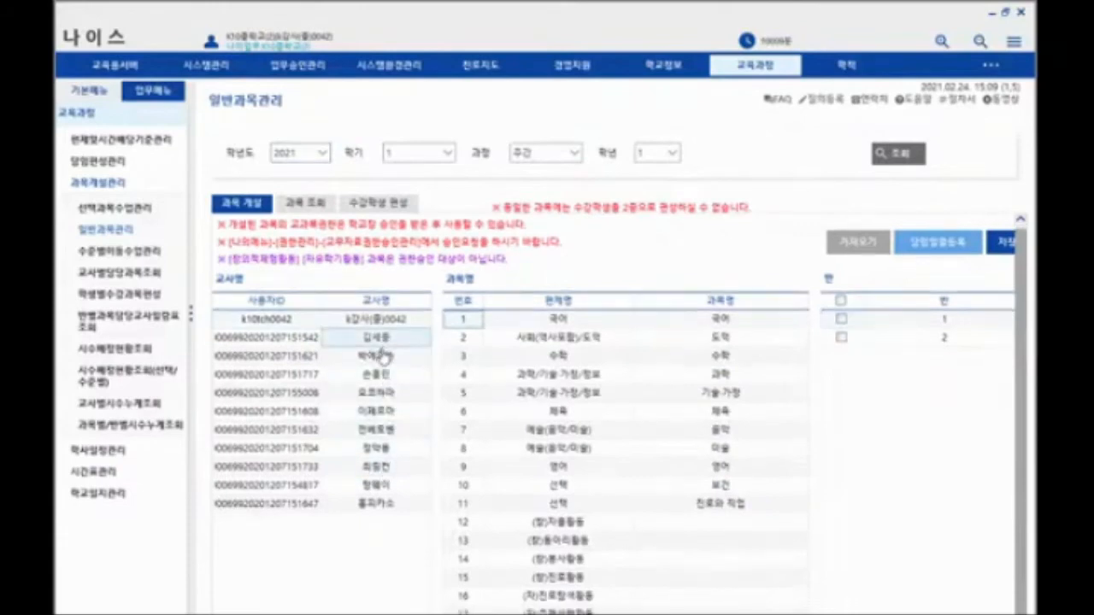
click(593, 319)
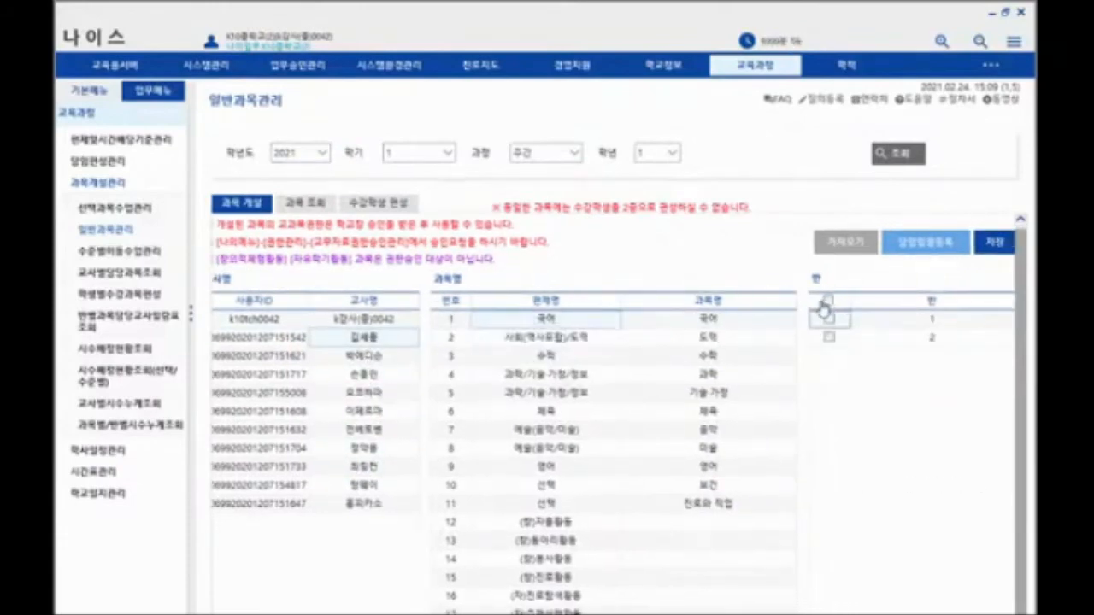
click(568, 320)
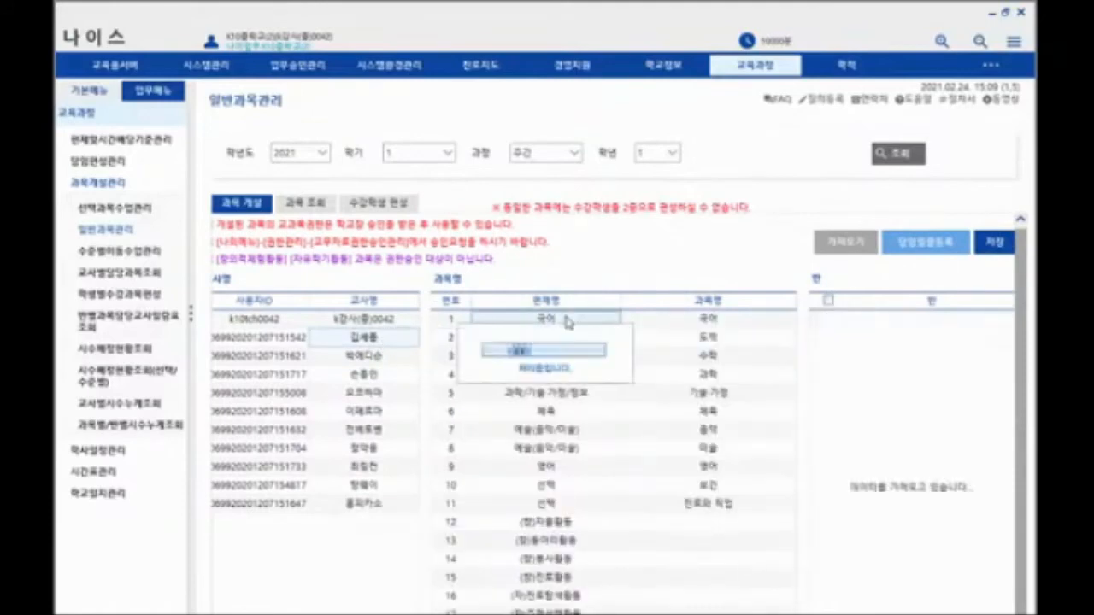
click(827, 301)
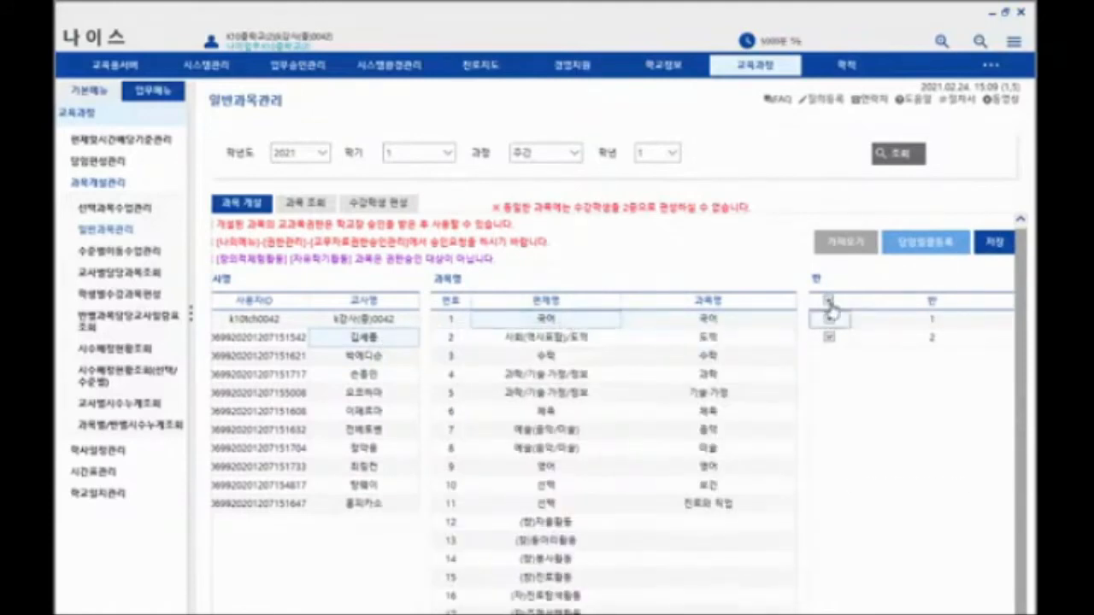
click(994, 245)
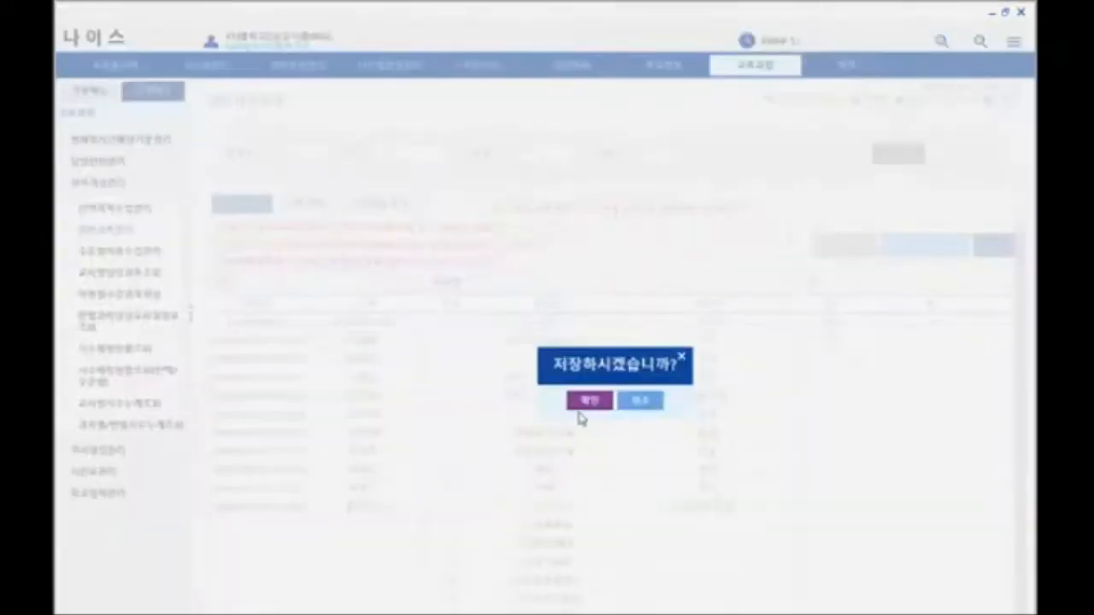
click(583, 407)
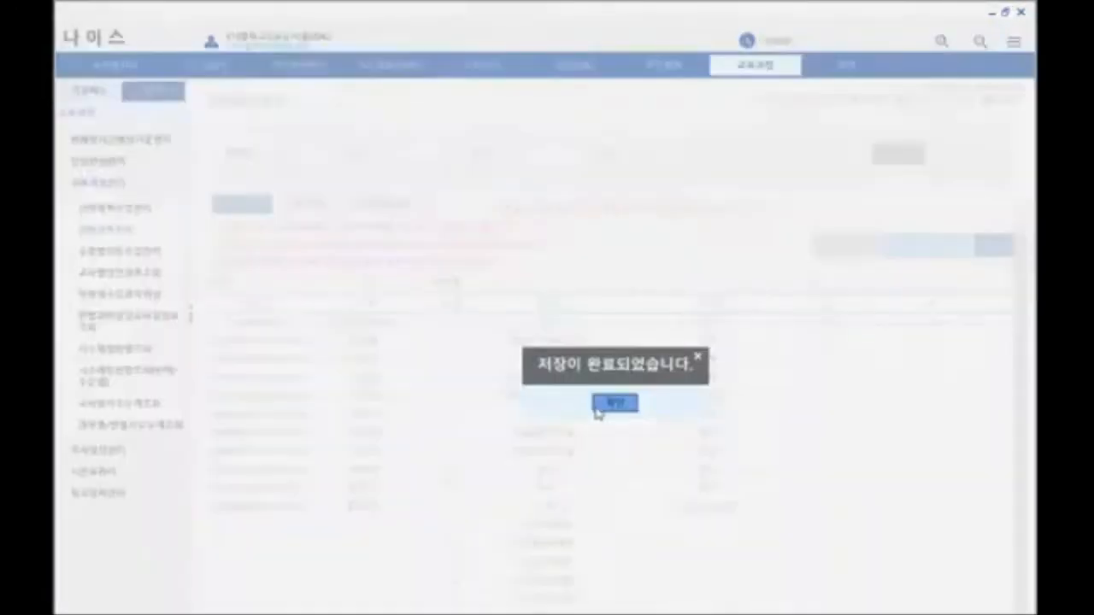
click(608, 407)
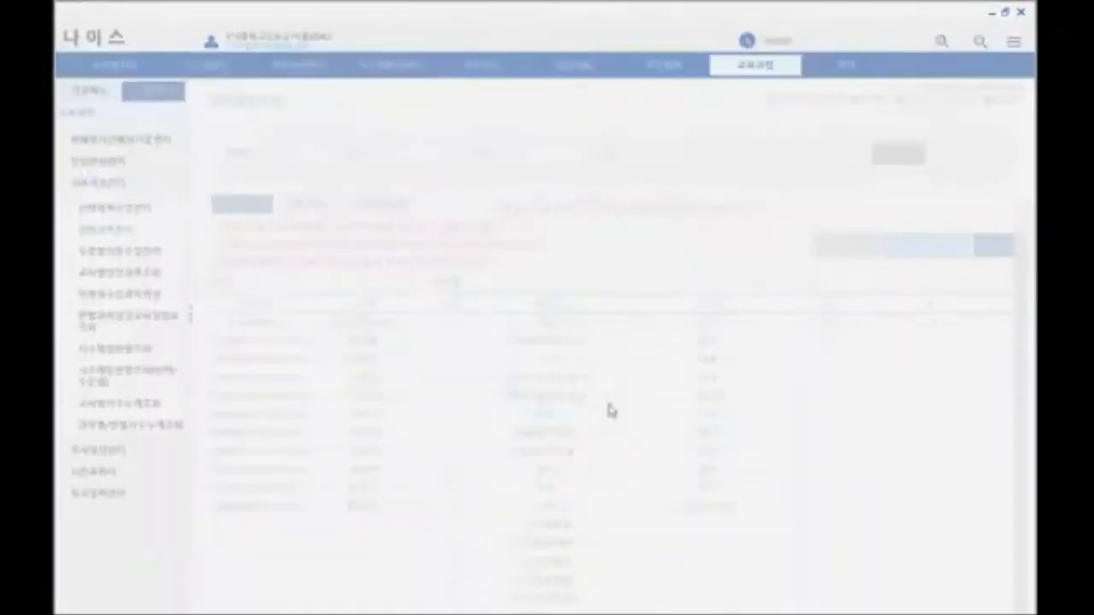
Try assigning 과학/기술·가정/정보 to both classes; dismiss the missing grade-processing-type warning
click(368, 359)
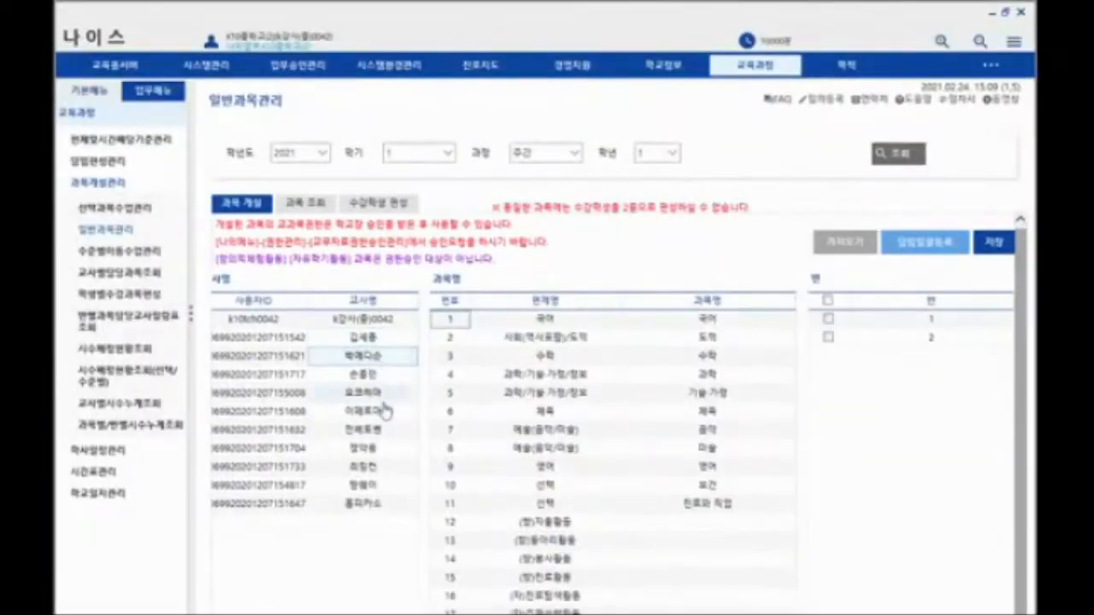
click(510, 381)
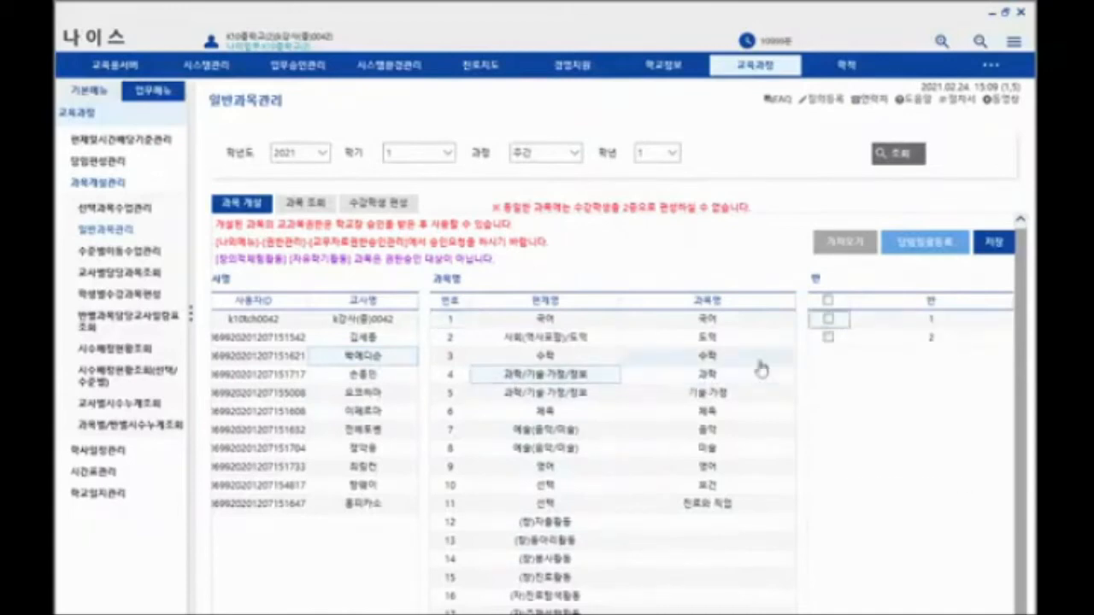
click(828, 301)
click(994, 245)
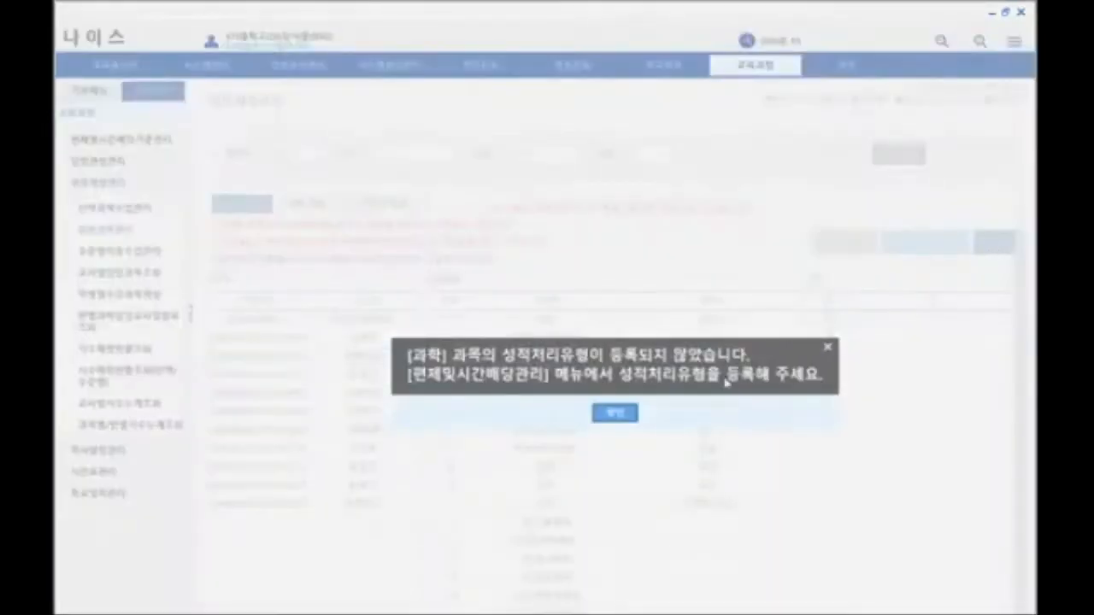
click(624, 418)
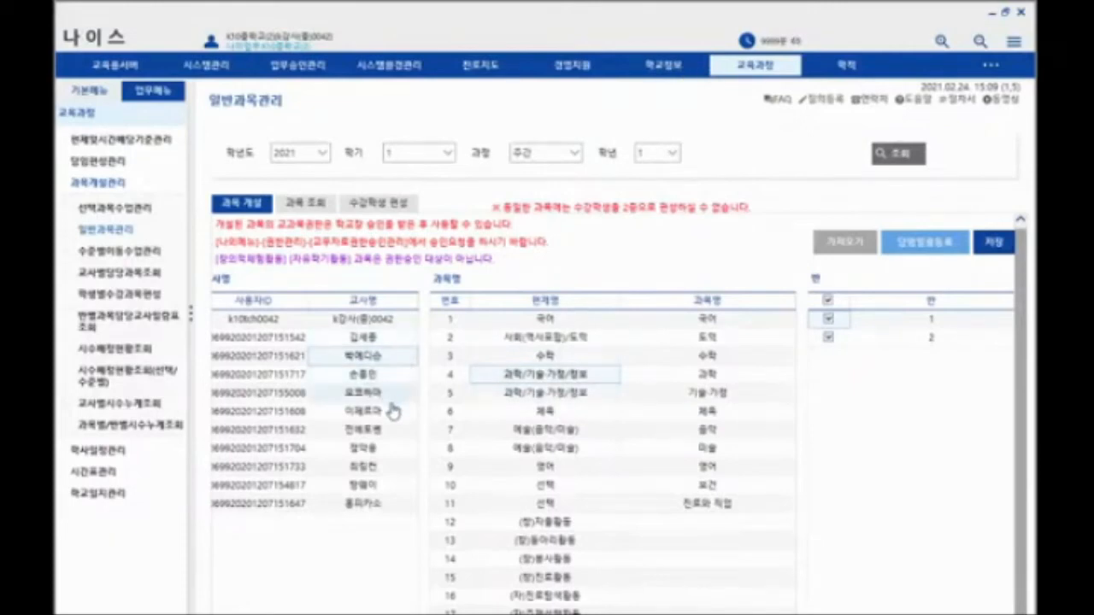
Assign 체육 to classes 1 and 2 under another teacher and save
click(389, 376)
click(555, 413)
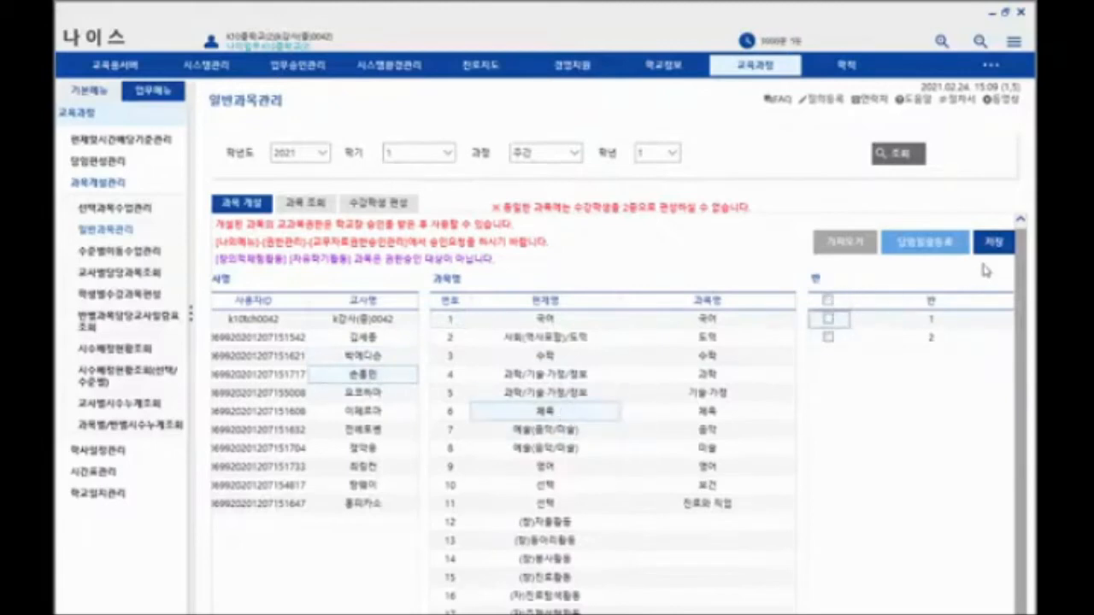
click(827, 301)
click(995, 243)
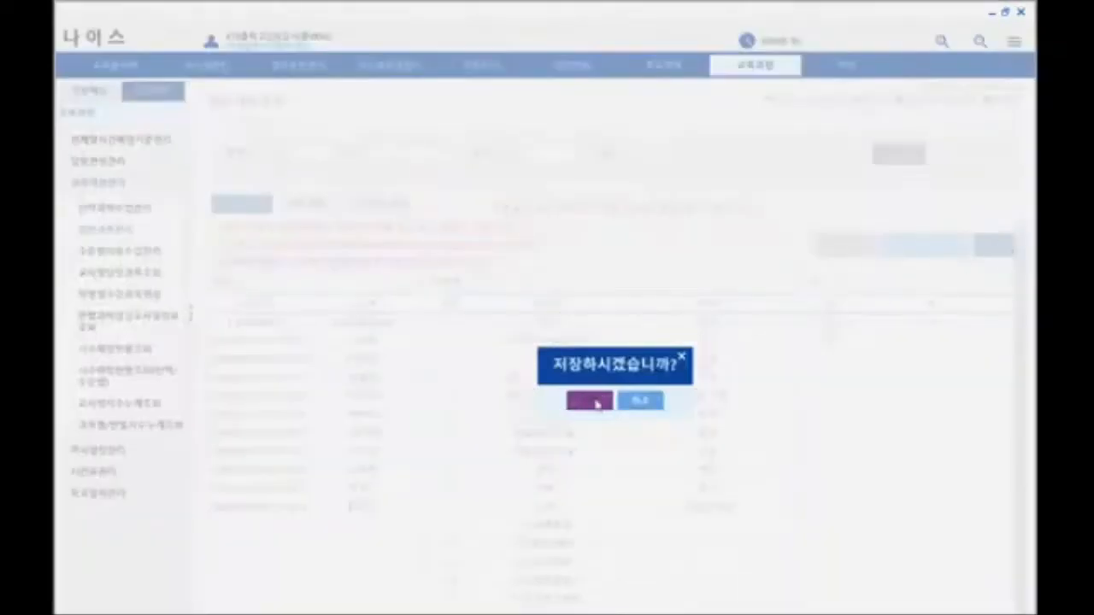
click(588, 403)
click(610, 403)
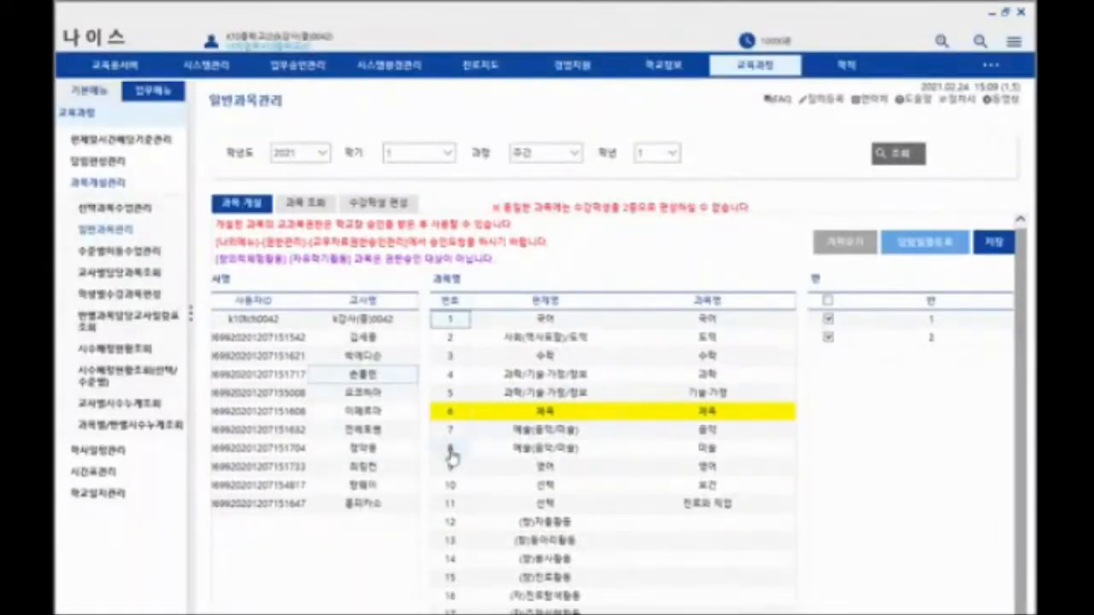
Assign 수학 to classes 1 and 2 and save
click(590, 357)
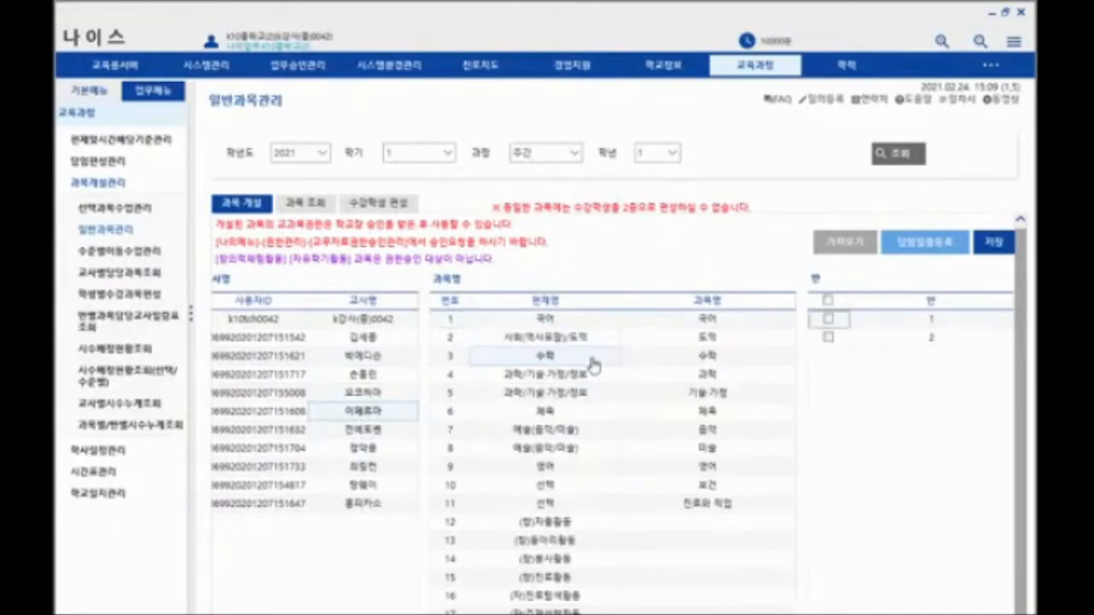
click(828, 302)
click(994, 243)
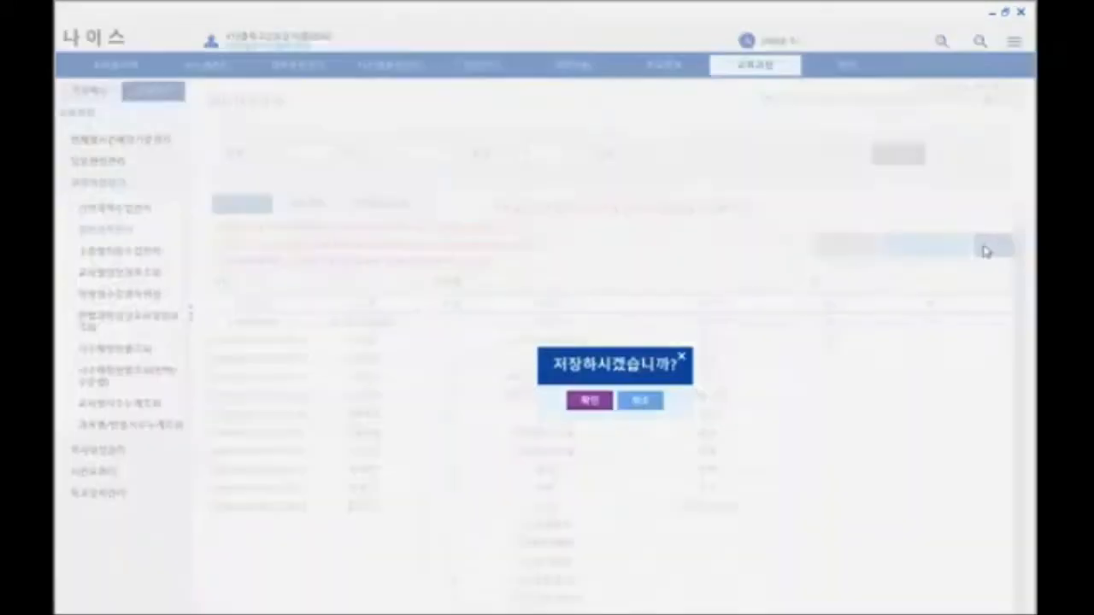
click(597, 403)
click(607, 405)
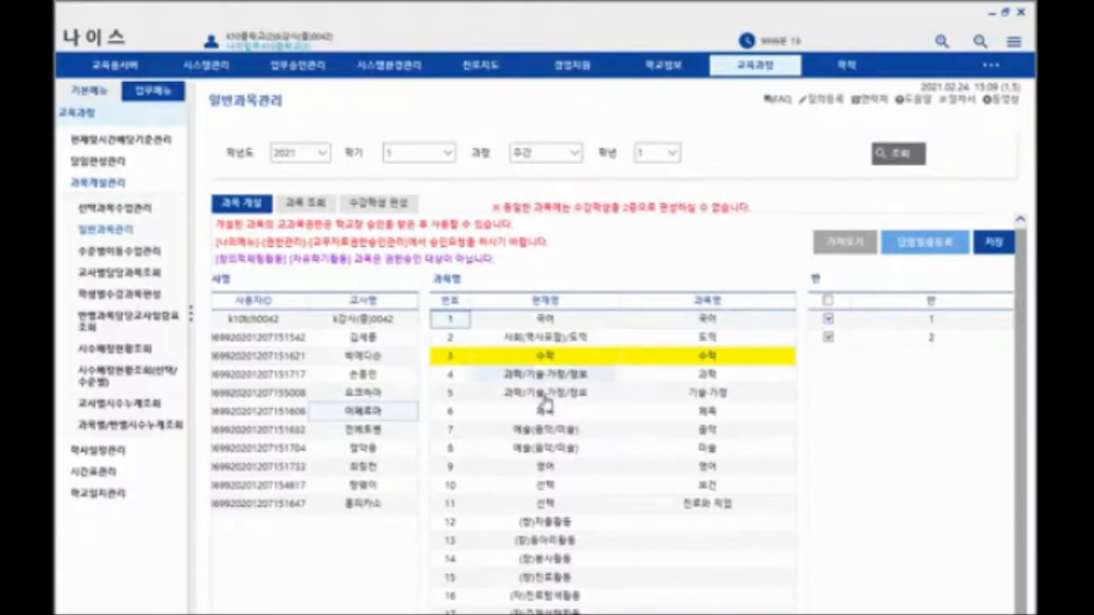
Open 담임일괄등록, tick every homeroom activity subject, and save
click(951, 243)
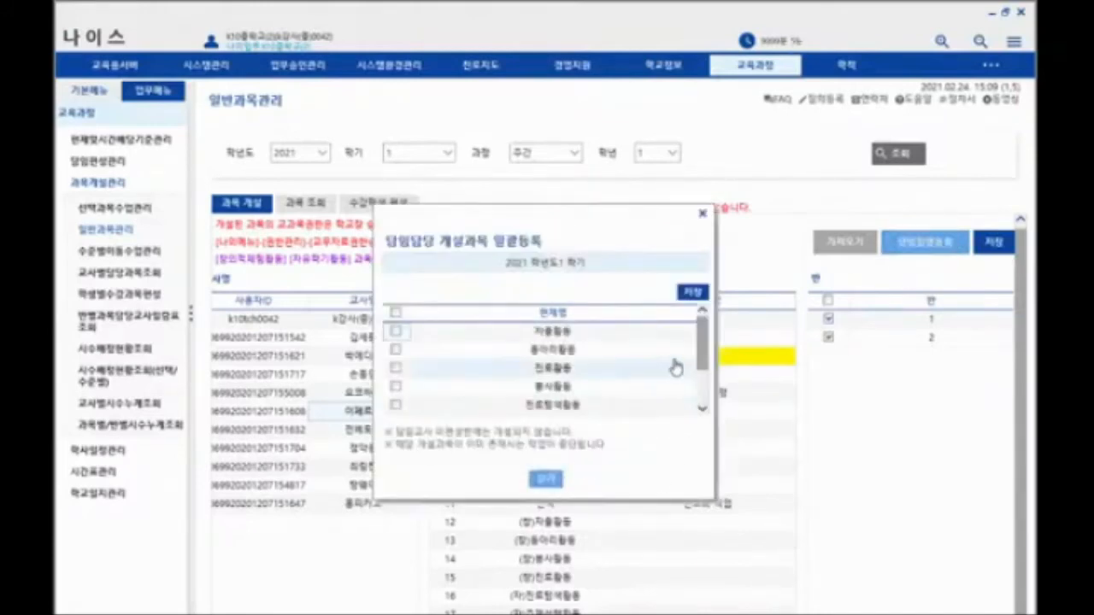
drag(702, 340, 705, 318)
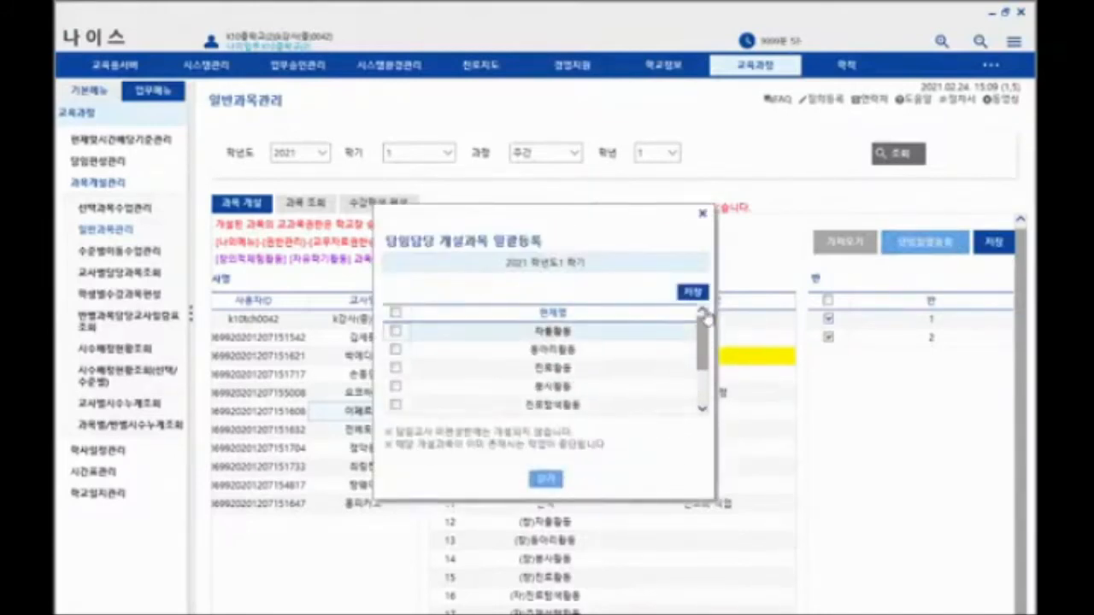
click(395, 313)
click(693, 293)
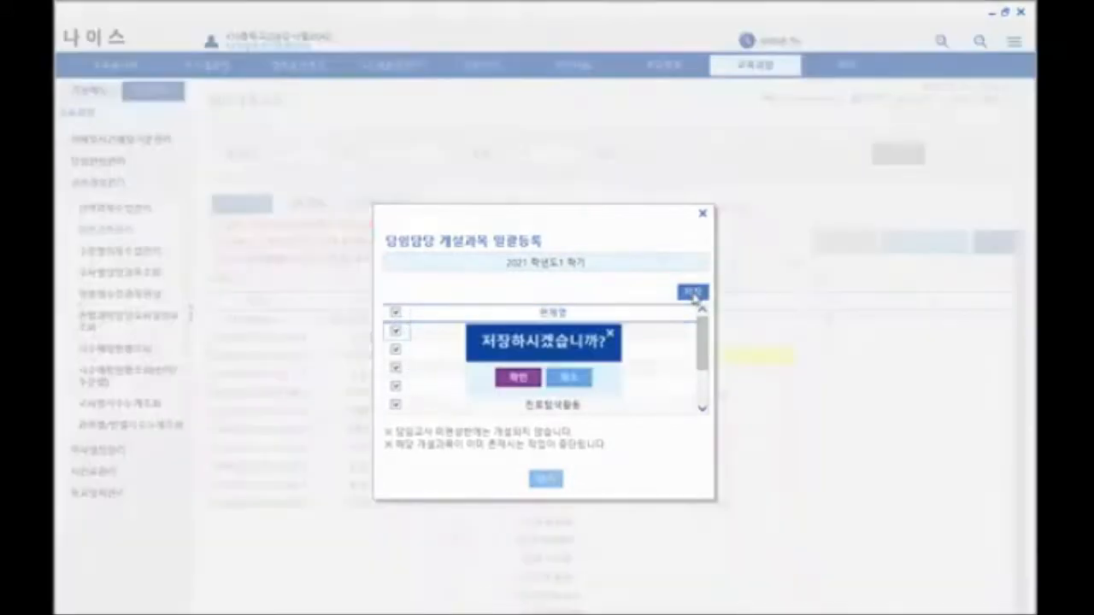
click(514, 381)
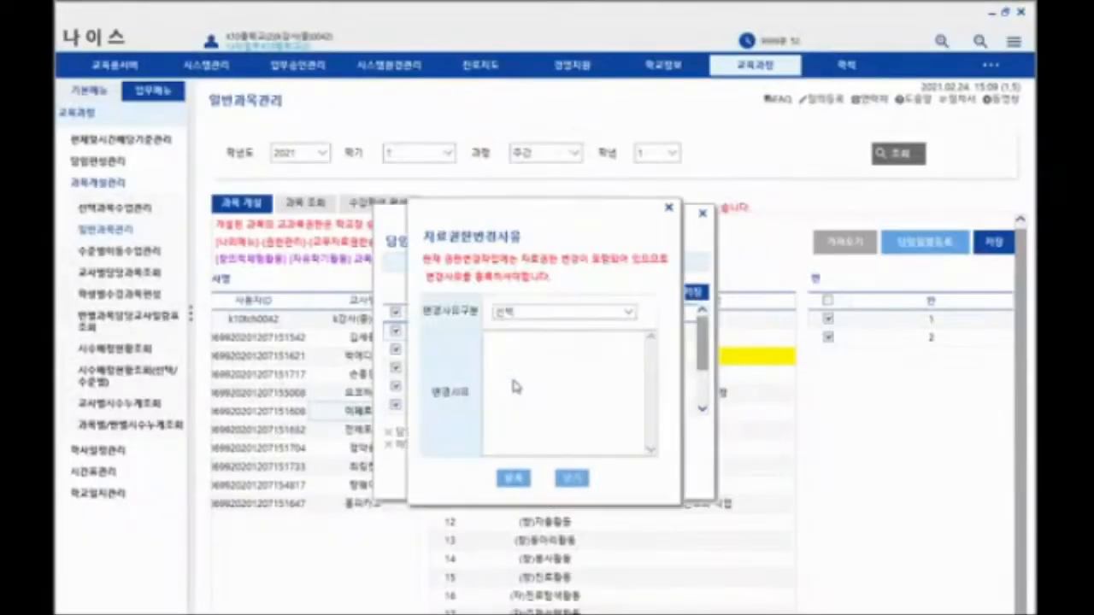
Record change reason 신규등록 with text '업무경체등록', then close the bulk registration window
click(625, 313)
click(612, 346)
click(600, 360)
text(업무)
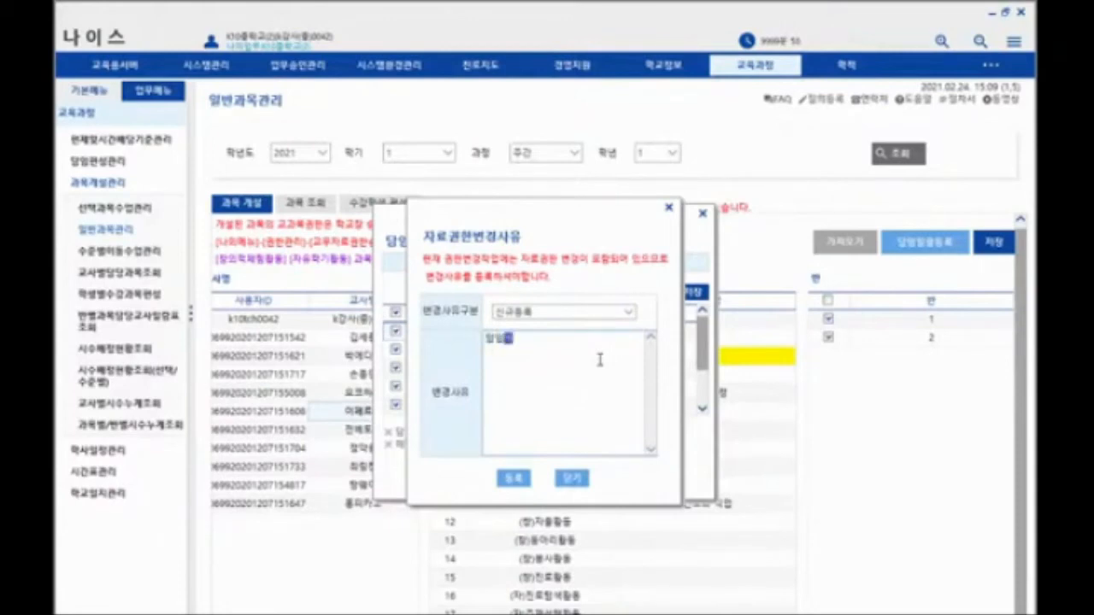
text(경)
text(체)
text(등록)
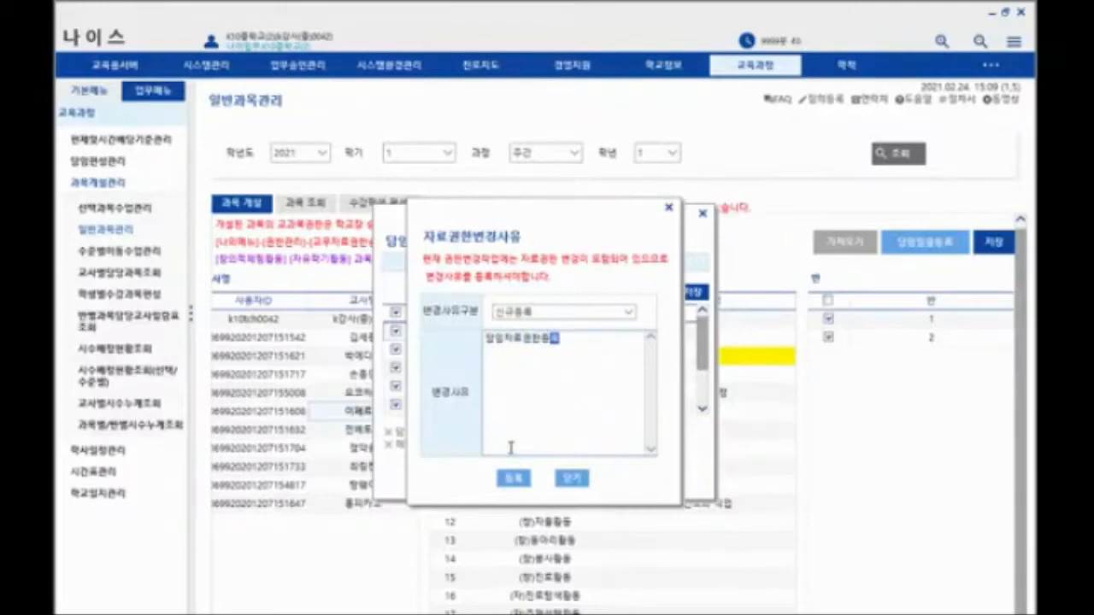
click(513, 478)
click(544, 382)
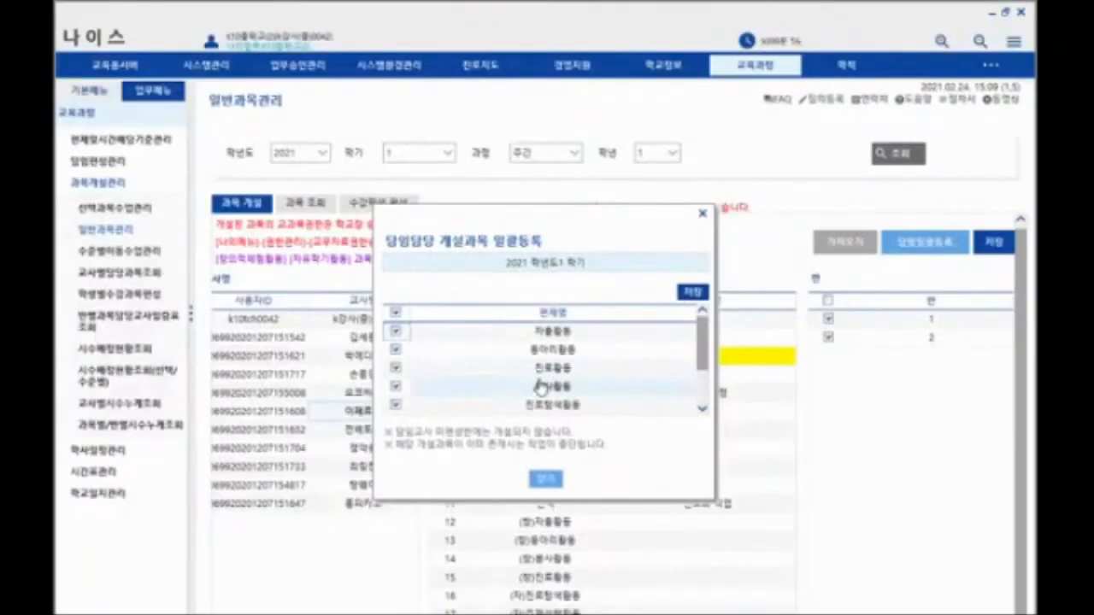
click(546, 479)
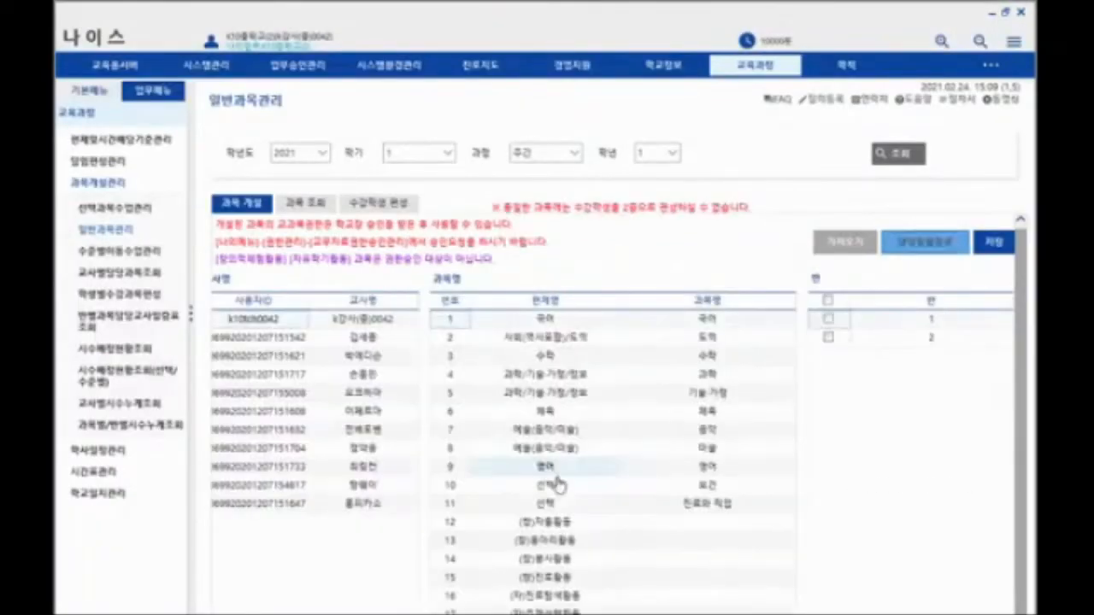
Inspect the second teacher's class 1 and 2 subjects like (창)진로활동, then open 과목 조회
click(390, 345)
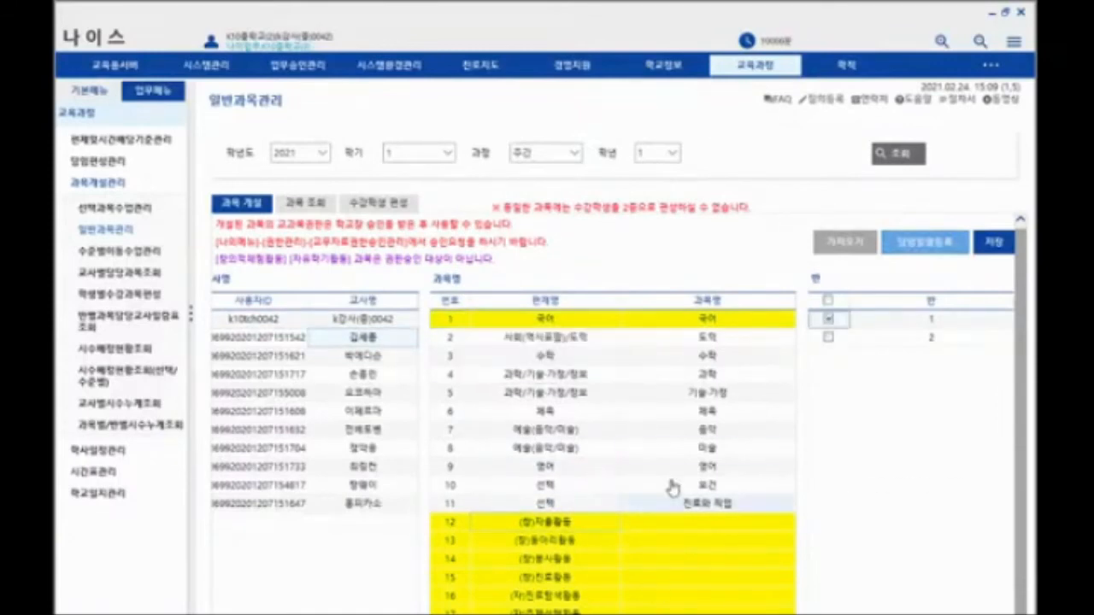
click(828, 319)
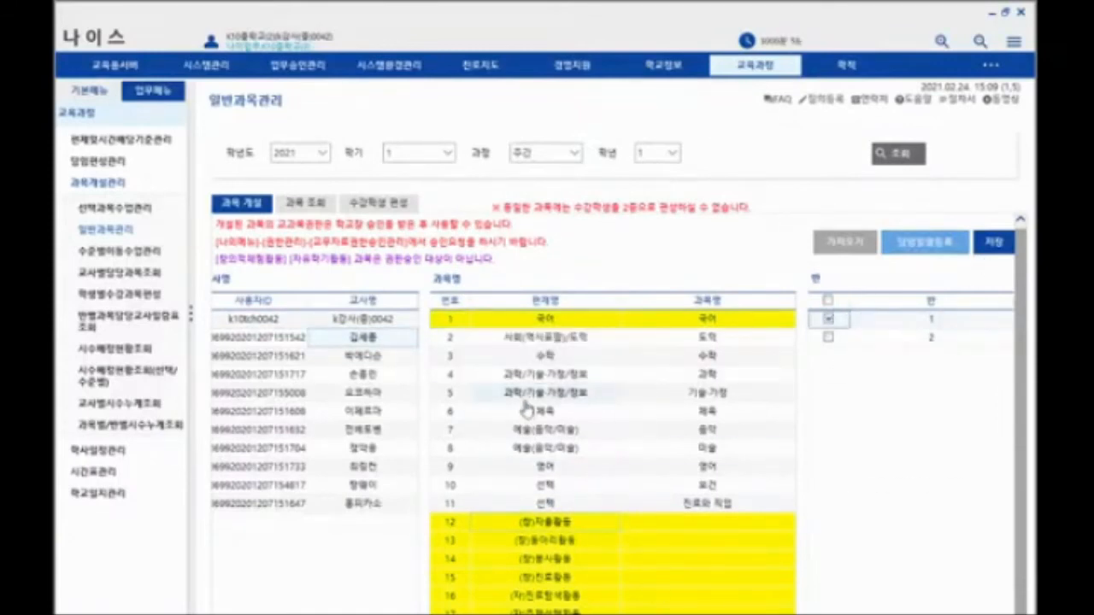
click(393, 378)
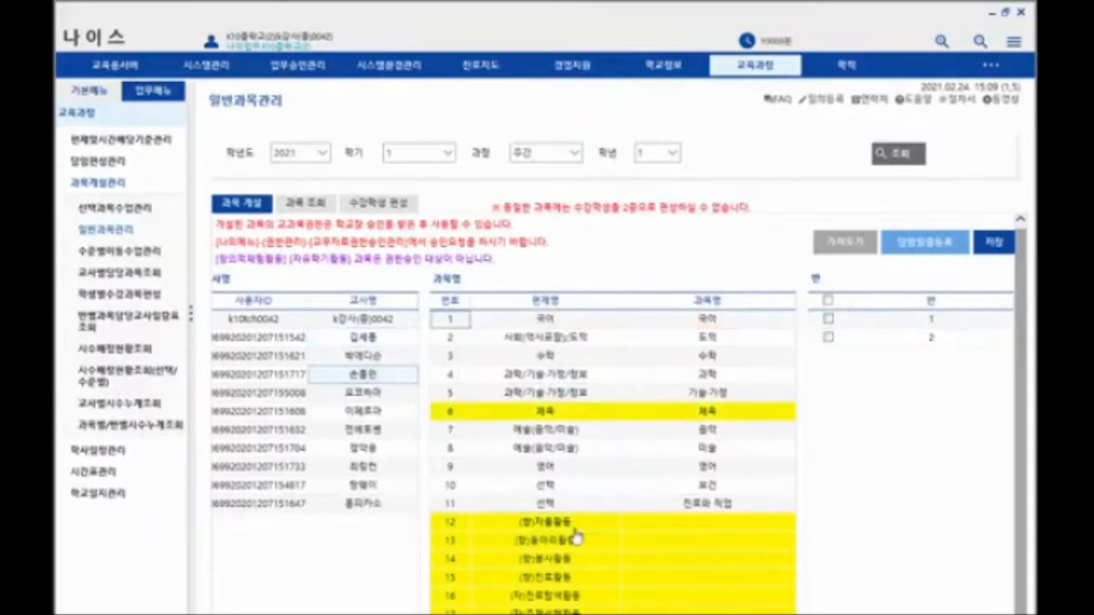
click(605, 580)
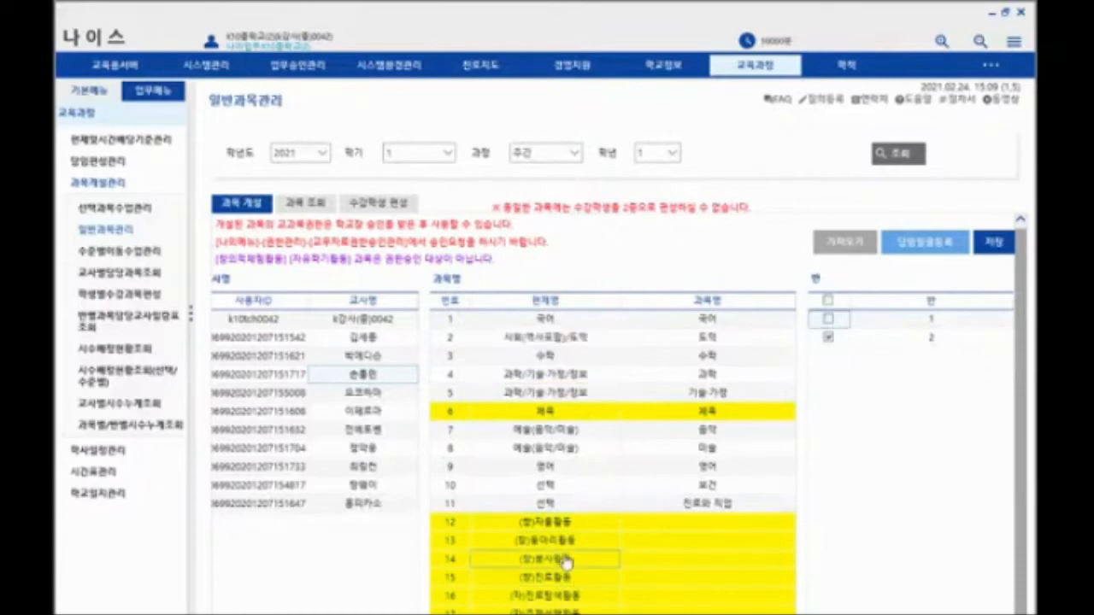
click(552, 524)
click(614, 579)
click(588, 598)
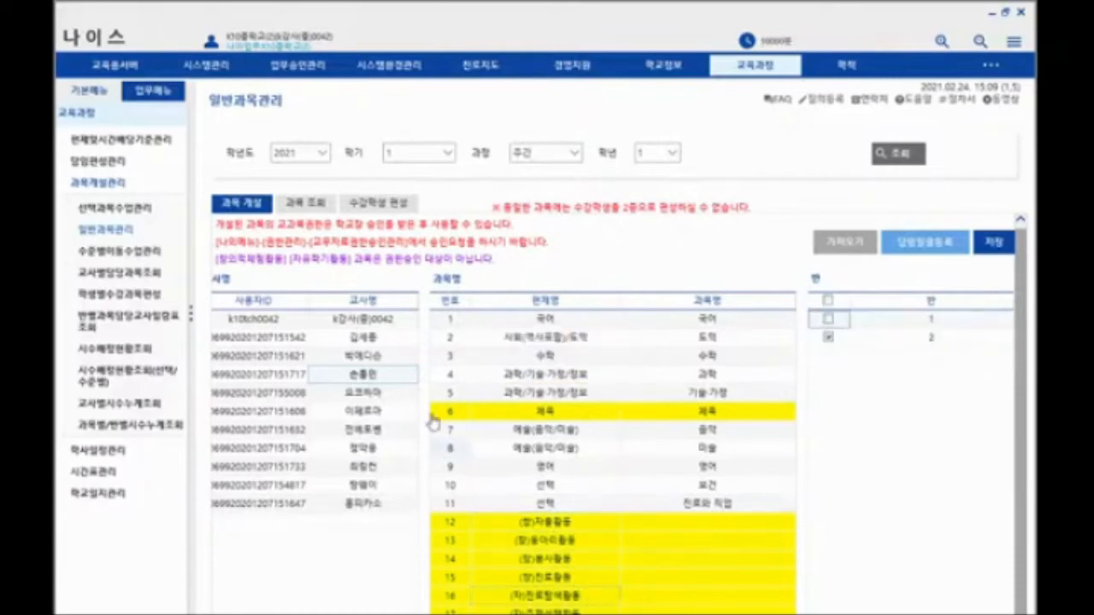
click(306, 203)
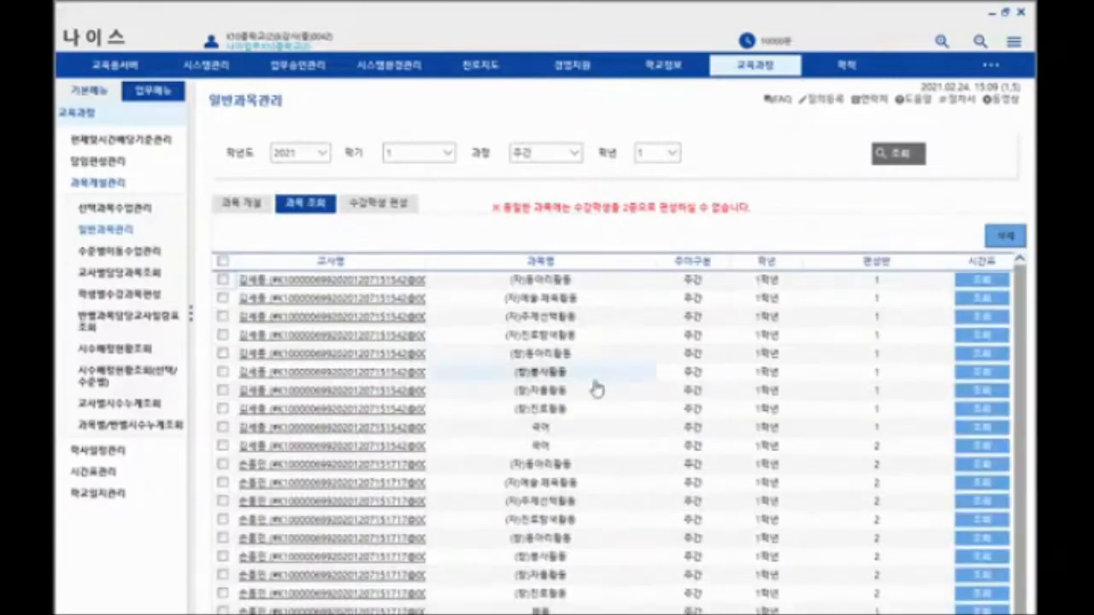
Review the 과목 조회 list, tick (창)진로활동, and open the 수강학생 편성 tab
scroll(600, 359, down, 1)
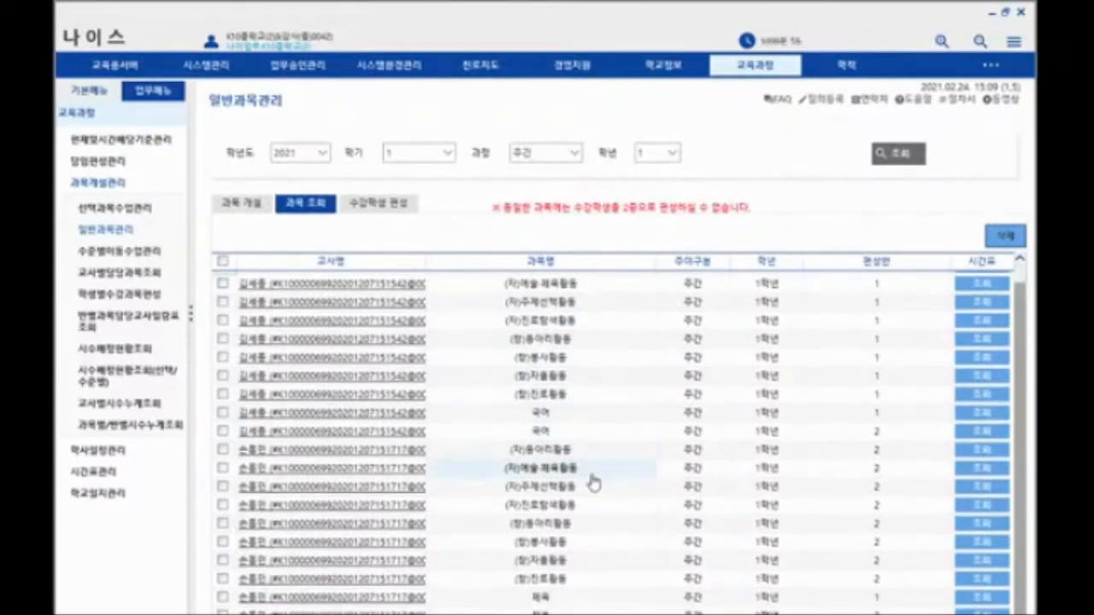
scroll(593, 483, up, 1)
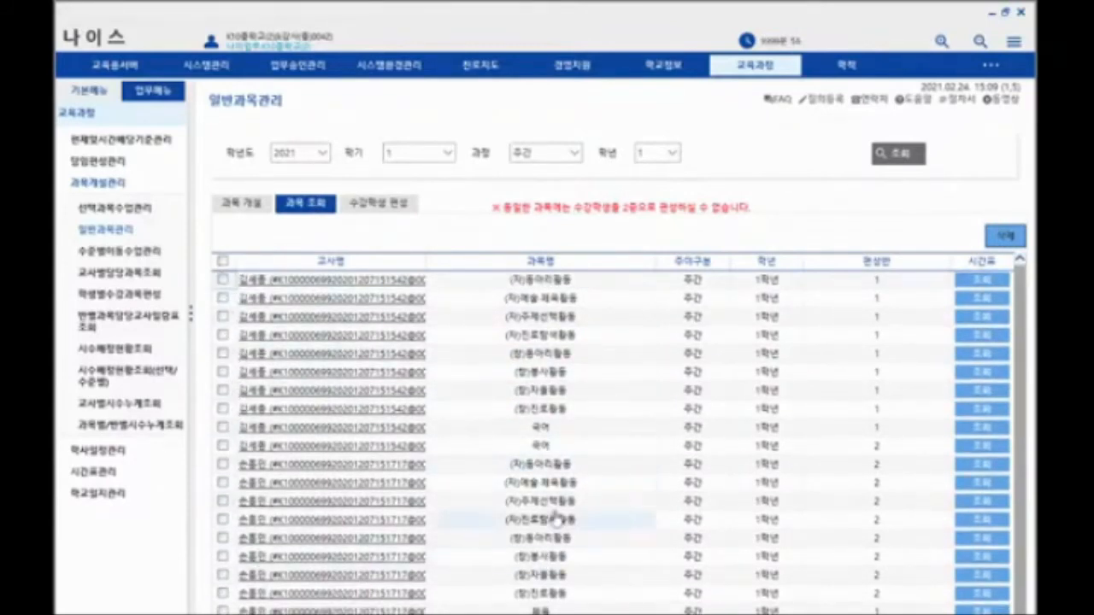
scroll(604, 446, down, 1)
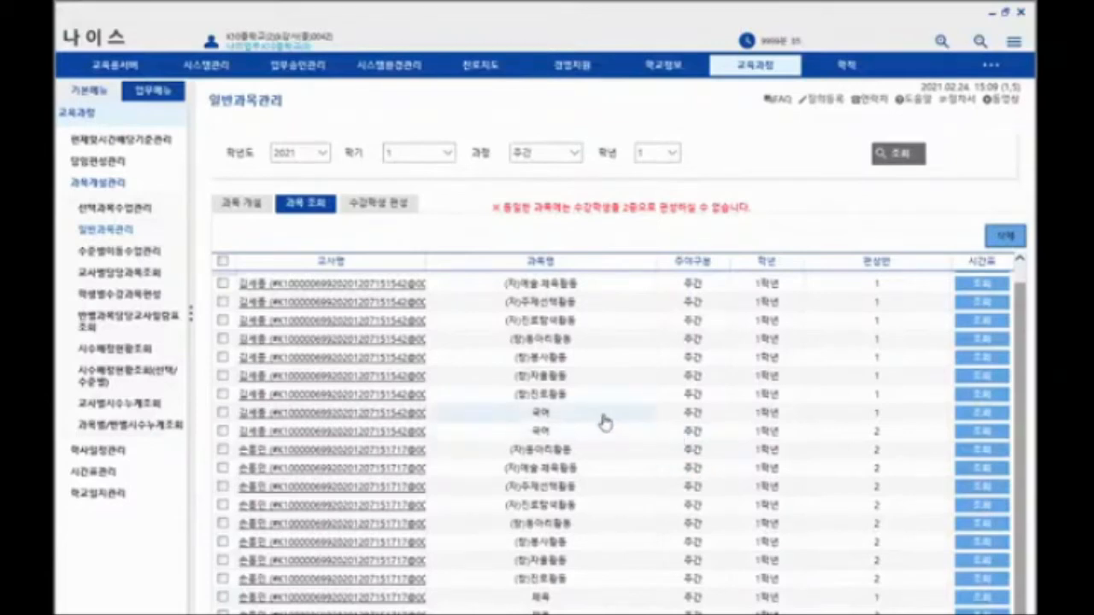
click(223, 395)
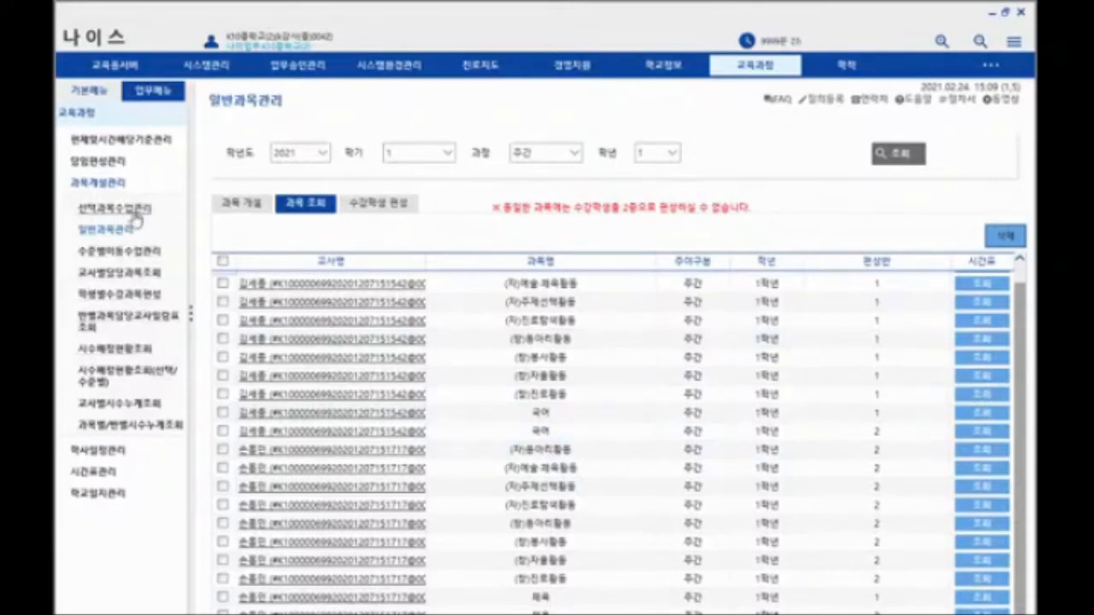
click(381, 205)
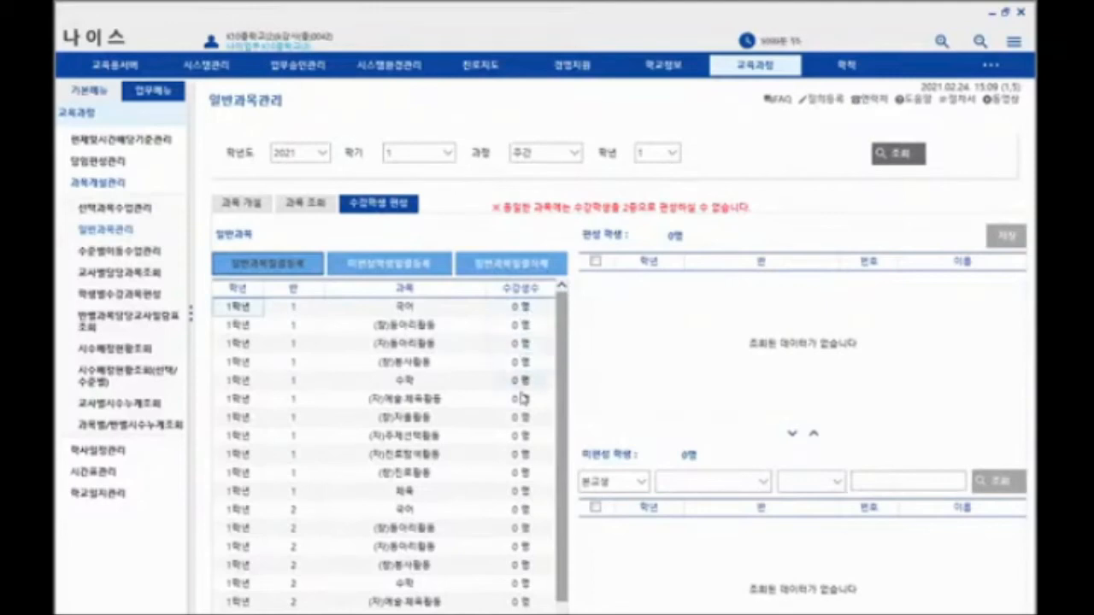
Bulk-enrol students into all general subjects, then check the class 1 and class 2 국어 enrolments
scroll(560, 441, down, 1)
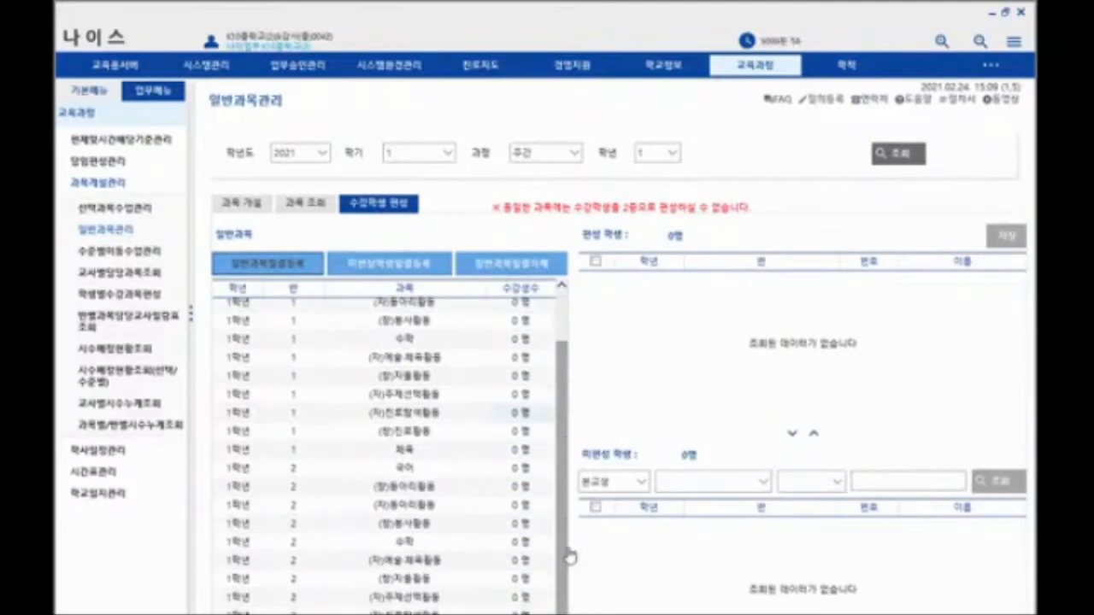
scroll(567, 582, up, 1)
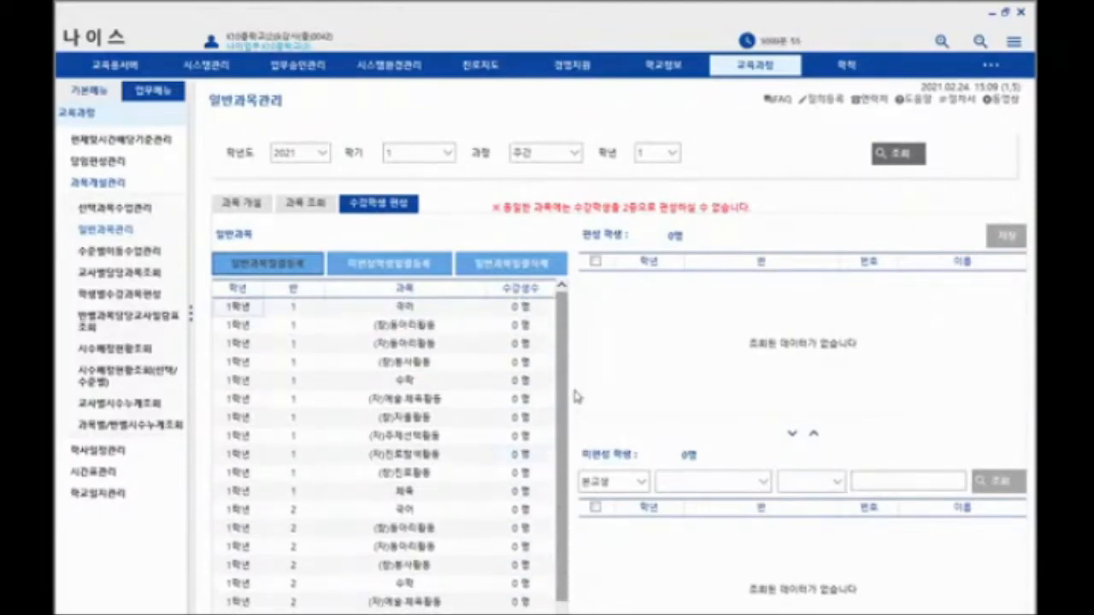
scroll(564, 329, down, 1)
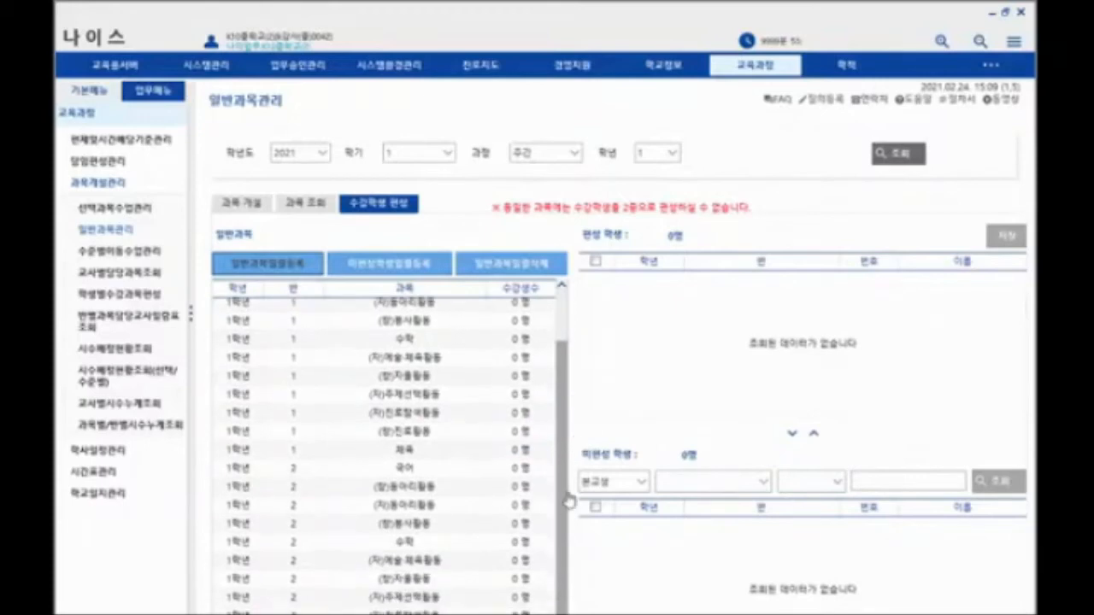
drag(565, 517, 565, 441)
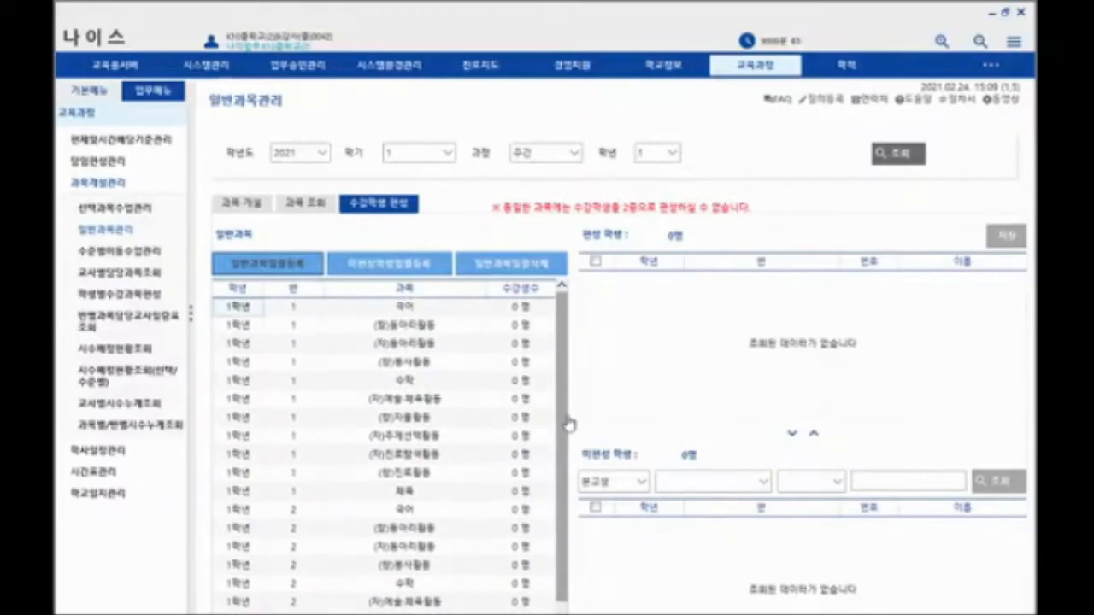
click(269, 264)
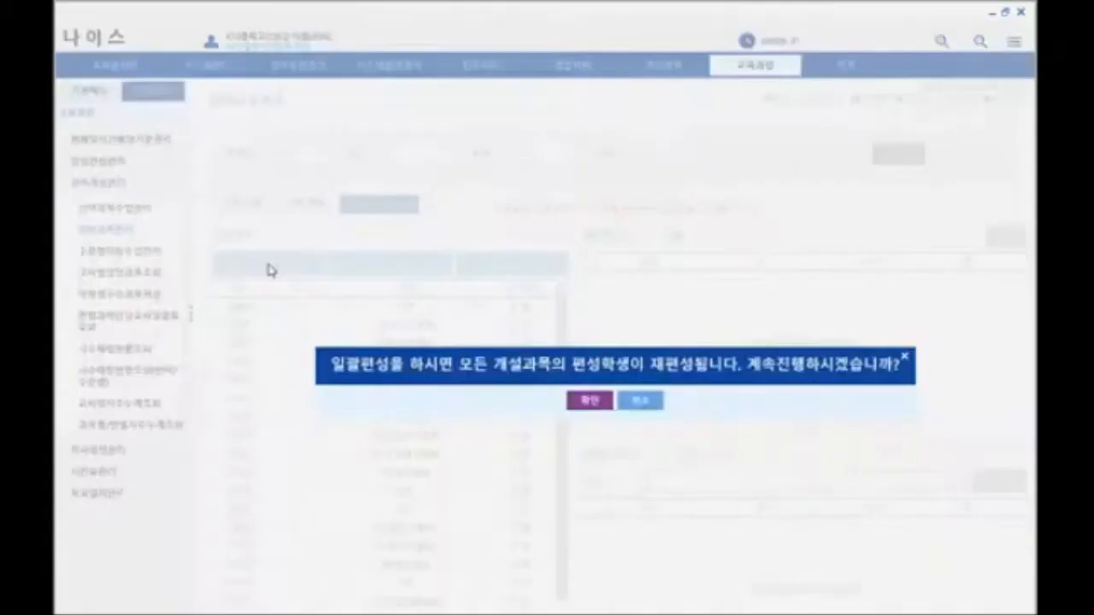
click(581, 401)
click(615, 405)
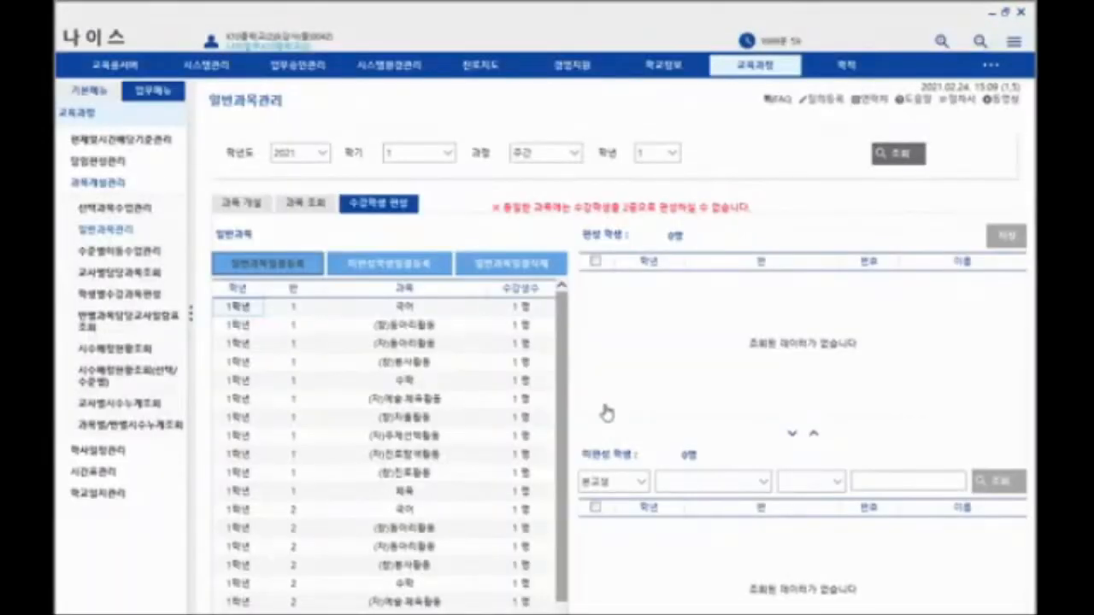
click(435, 318)
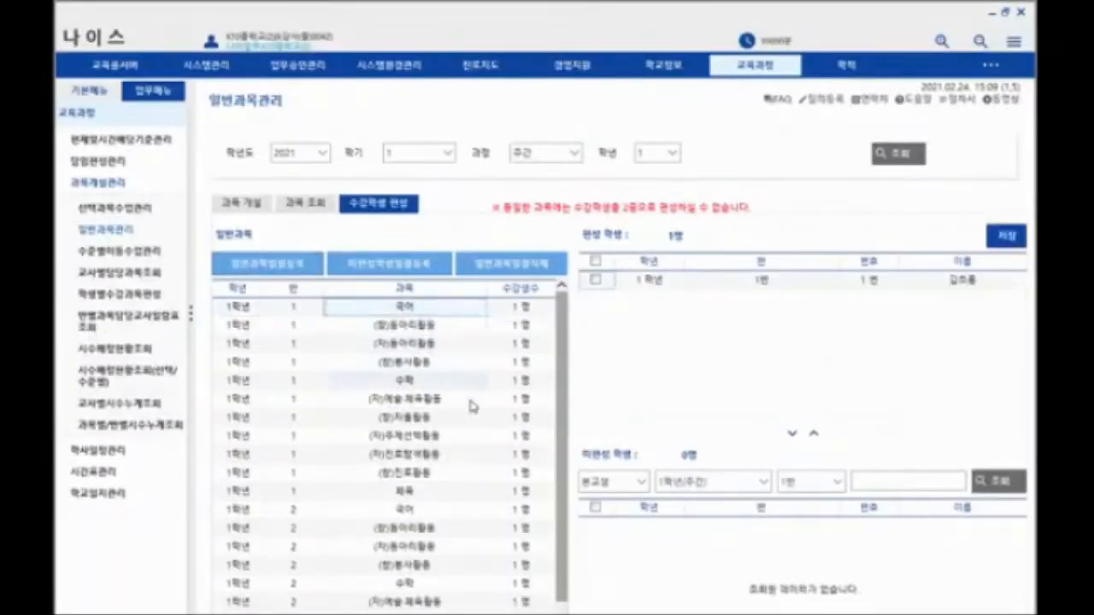
click(522, 513)
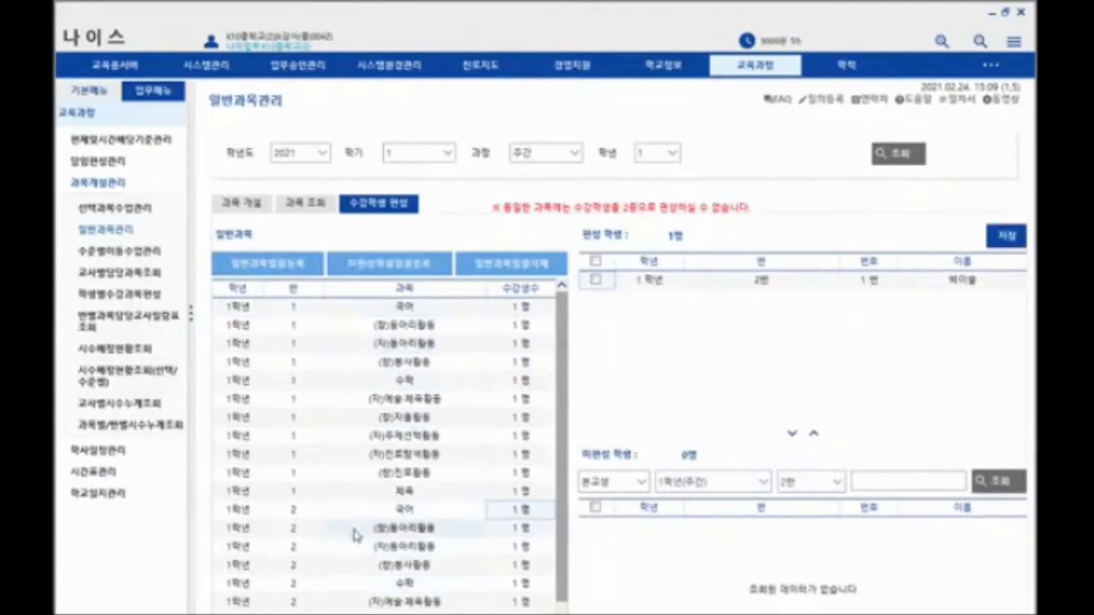
Register all unassigned students in bulk, cancel the bulk removal, and return to subject setup
click(405, 269)
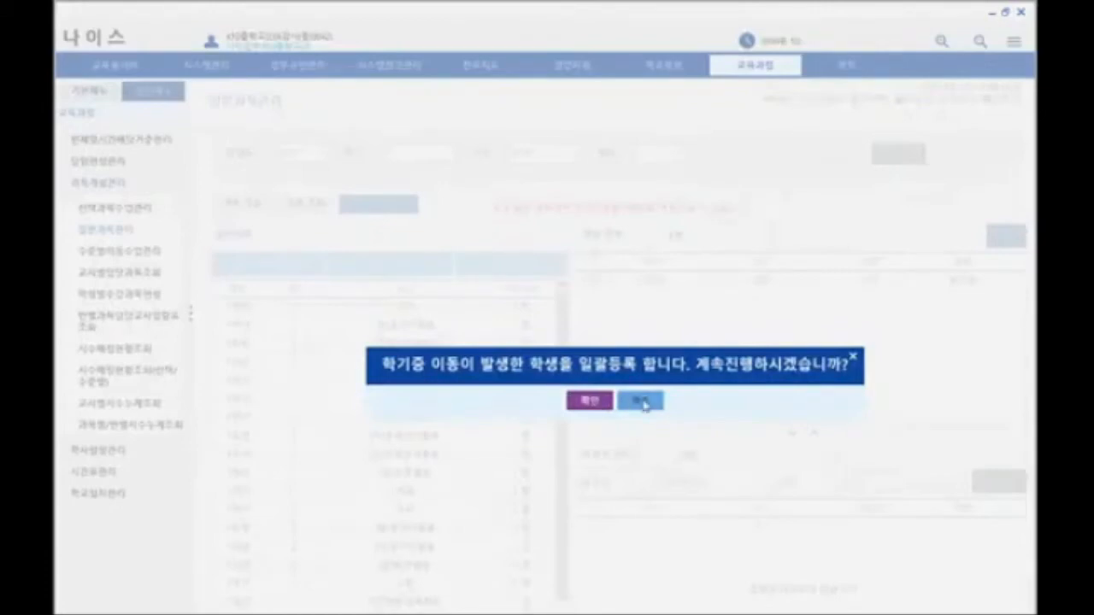
click(590, 401)
click(602, 406)
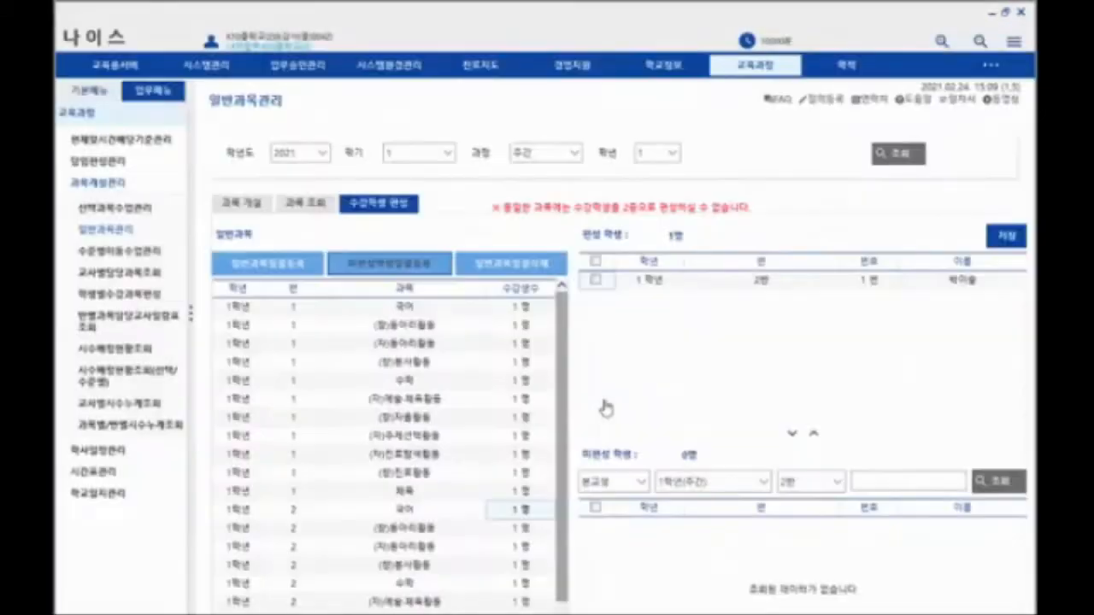
click(507, 269)
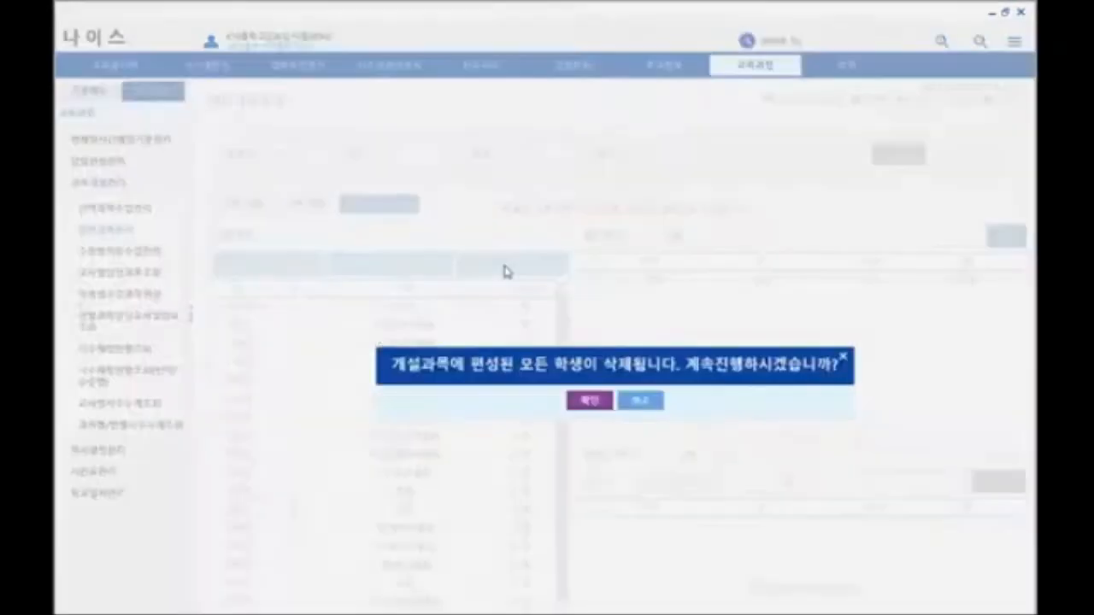
click(648, 408)
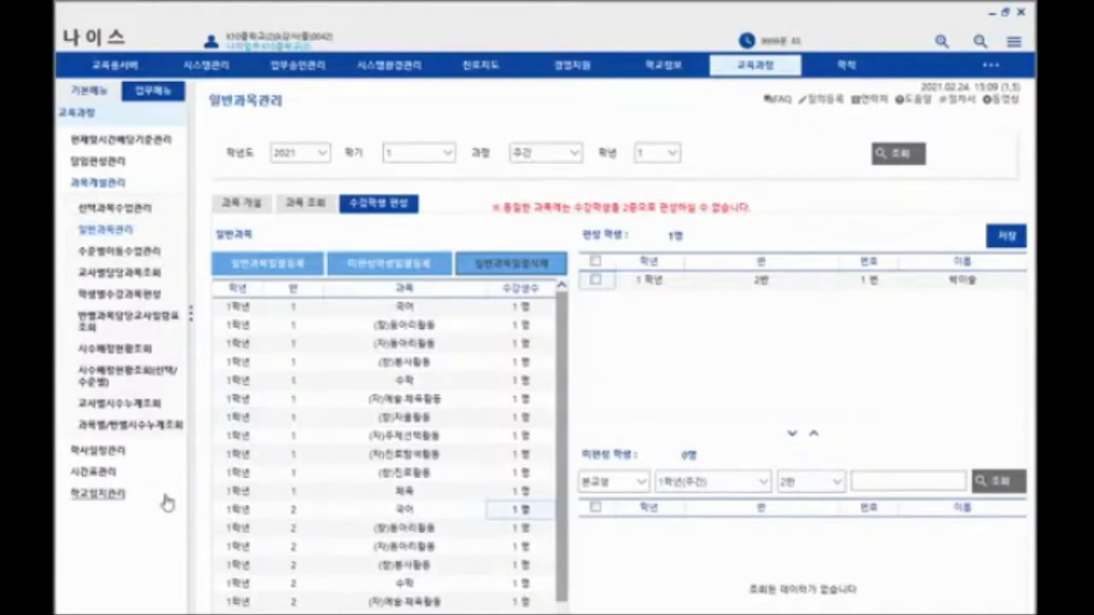
click(243, 204)
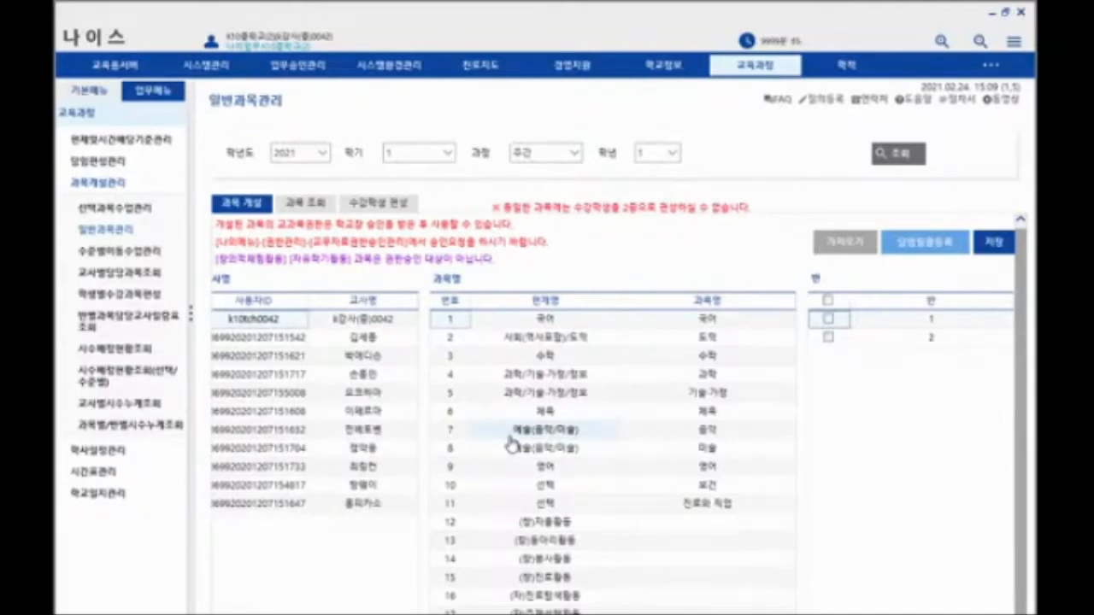
Look over event codes such as 전국연합학력평가 and 창의체1, then go to 2021 annual schedule management
click(101, 183)
click(109, 207)
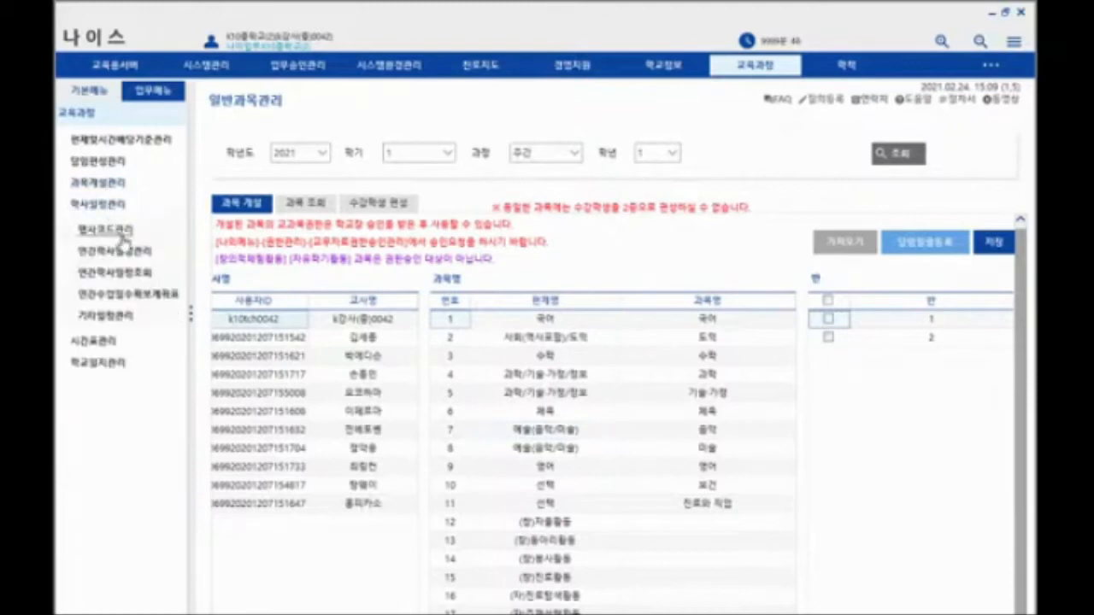
click(124, 233)
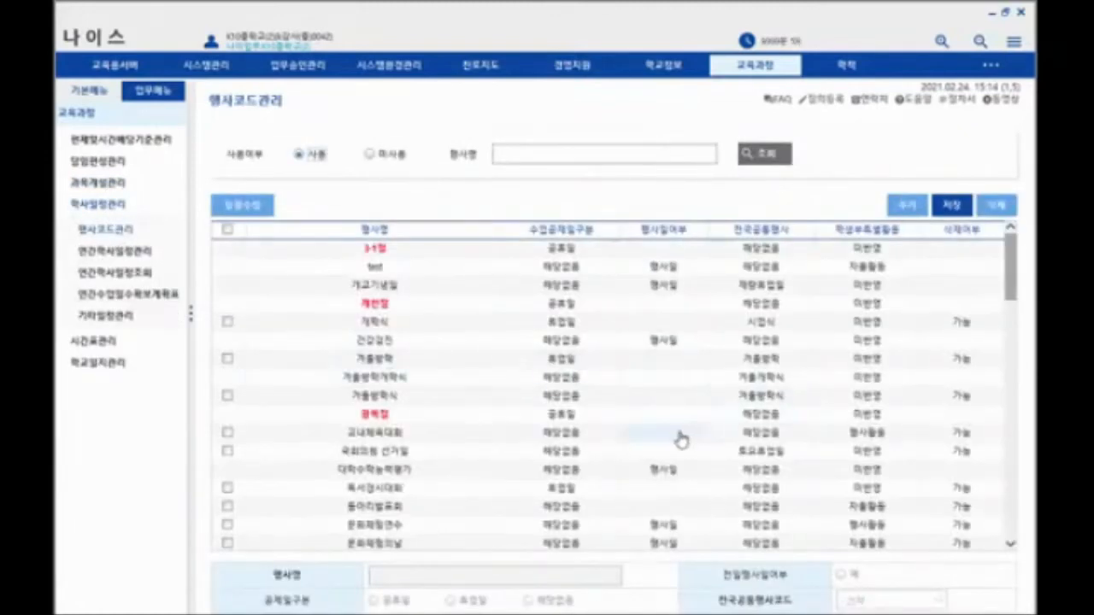
scroll(489, 434, down, 4)
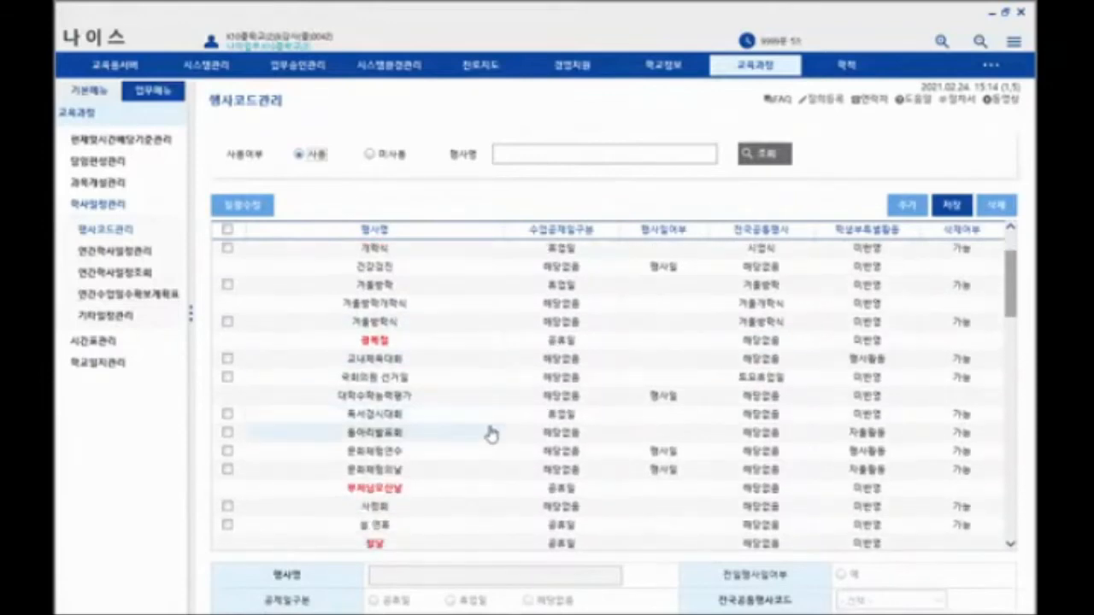
scroll(495, 441, down, 9)
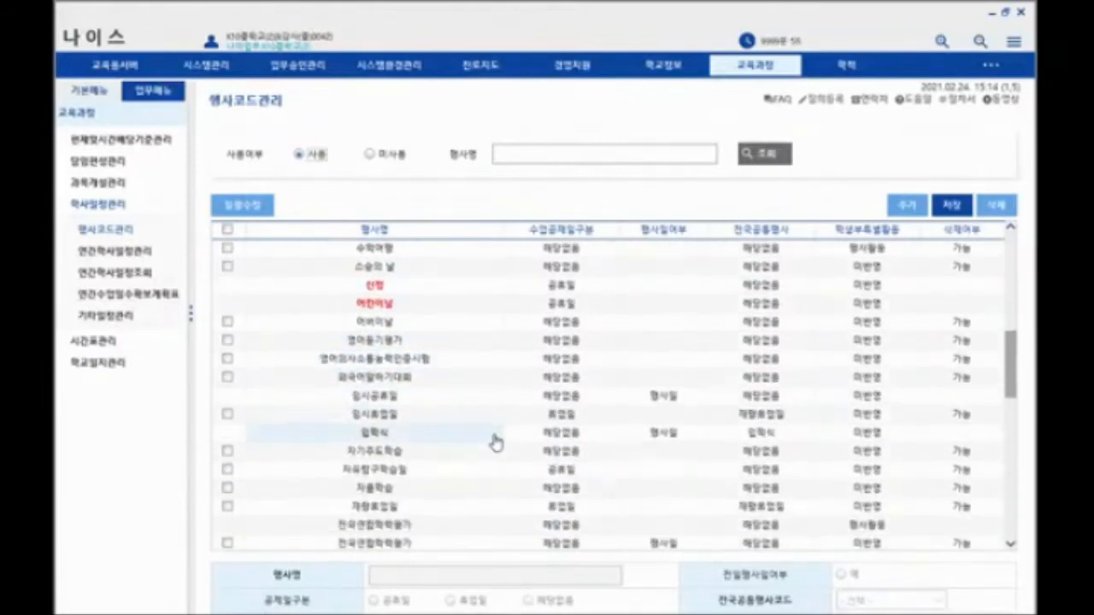
scroll(496, 443, down, 2)
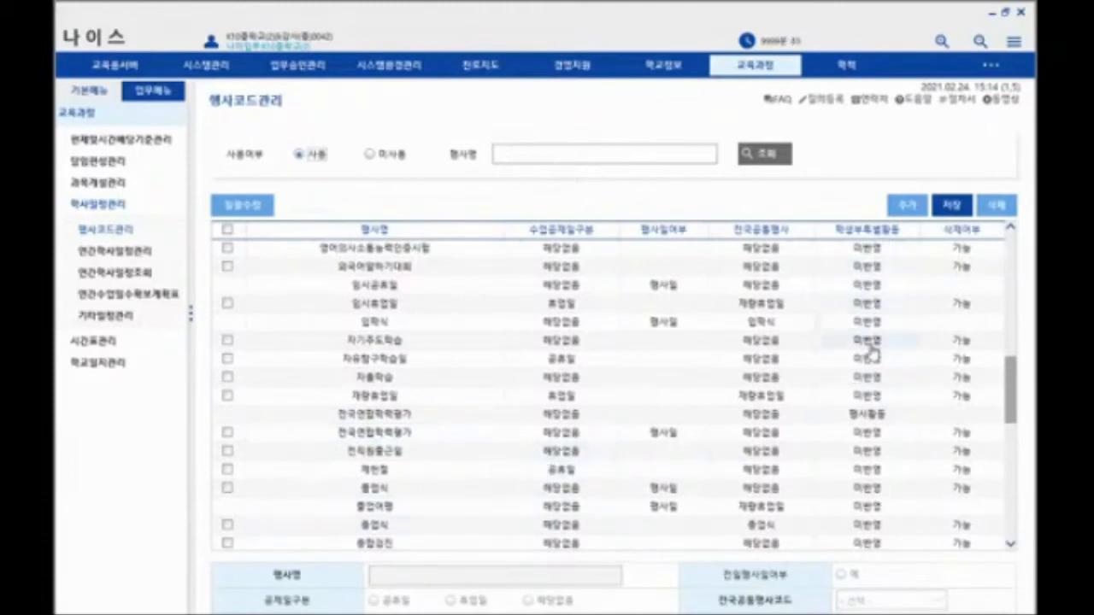
scroll(496, 485, down, 2)
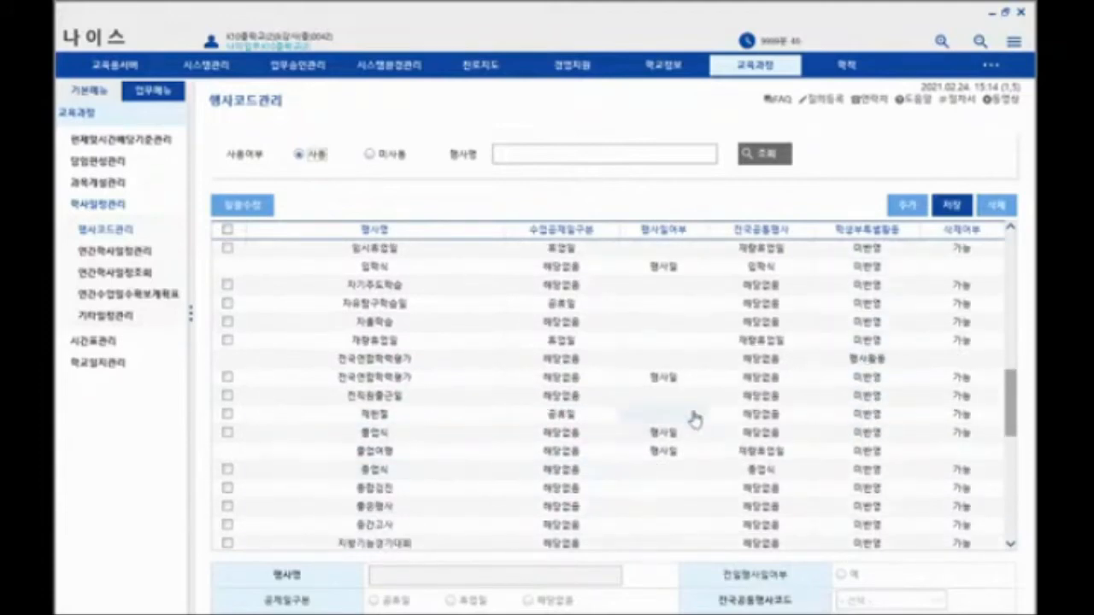
click(411, 363)
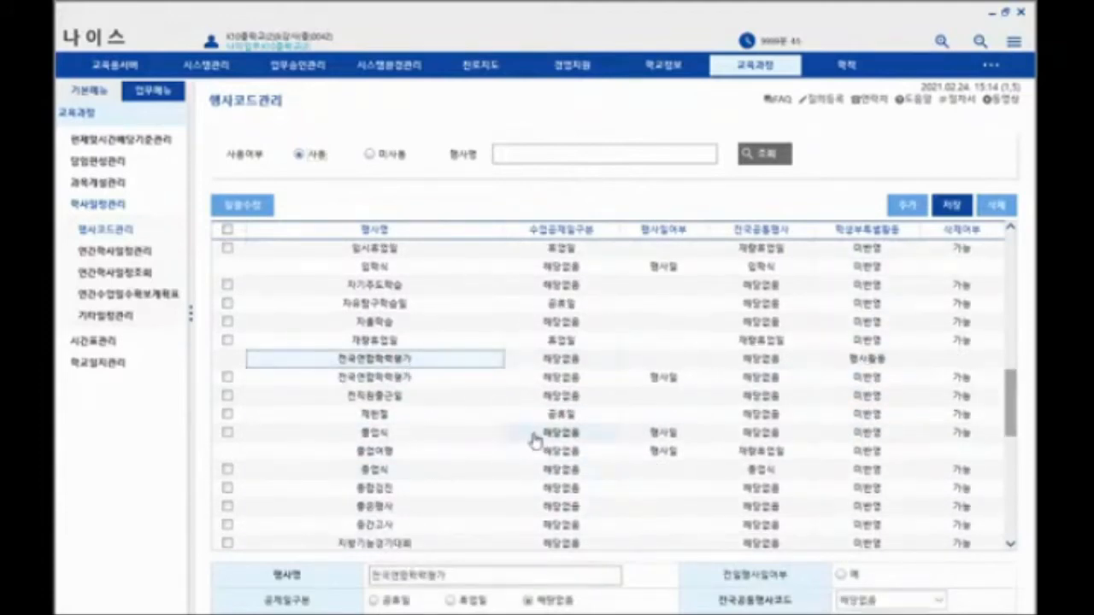
scroll(515, 459, down, 4)
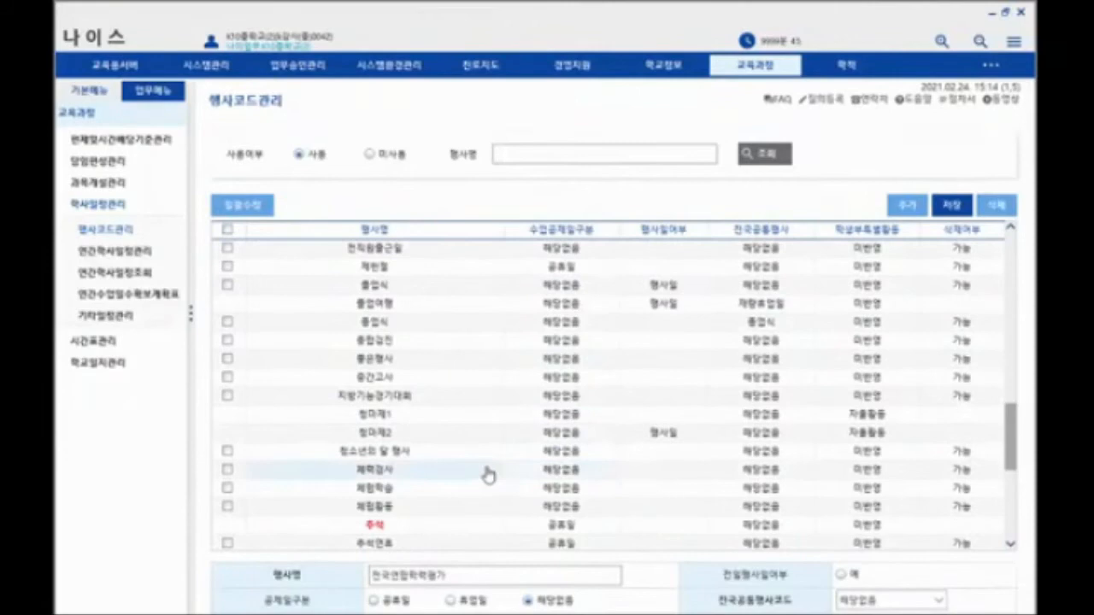
click(436, 419)
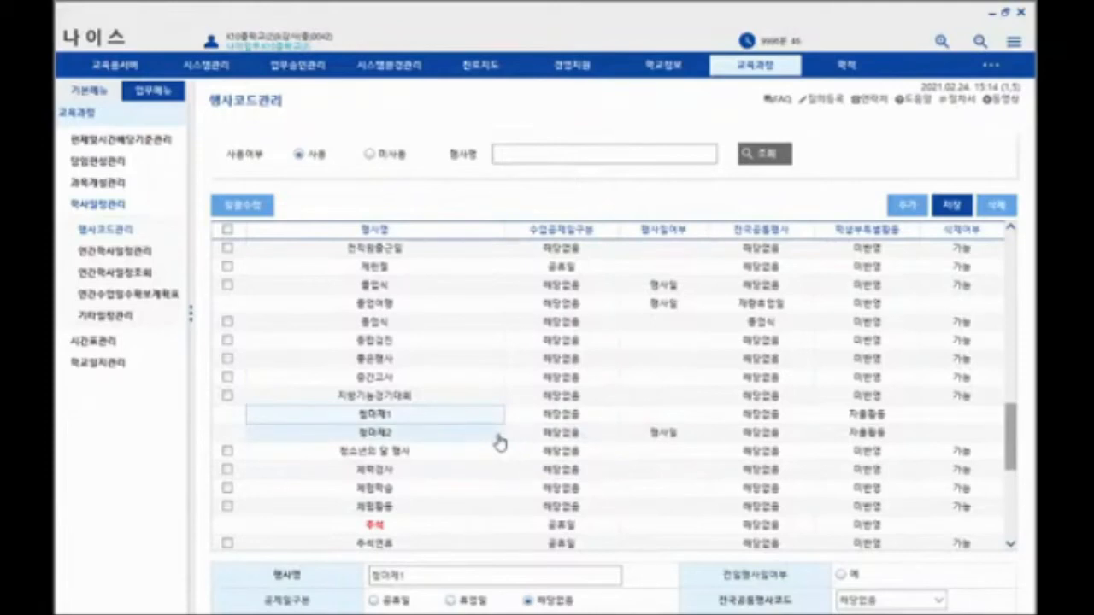
click(139, 257)
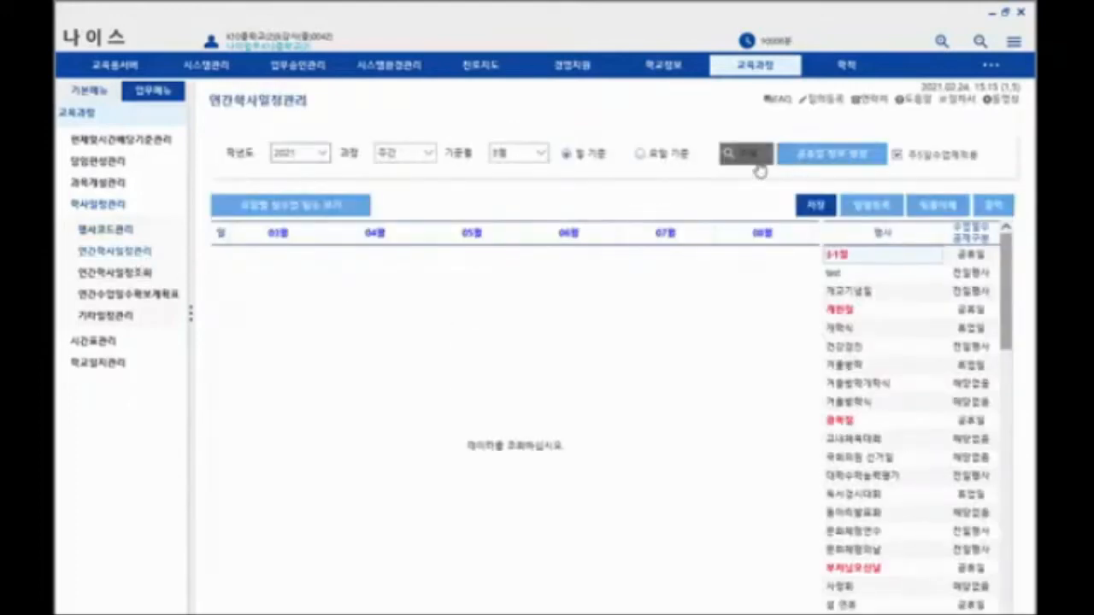
Load the 2021 March–August calendar and attempt holiday generation, which reports it already exists
click(749, 158)
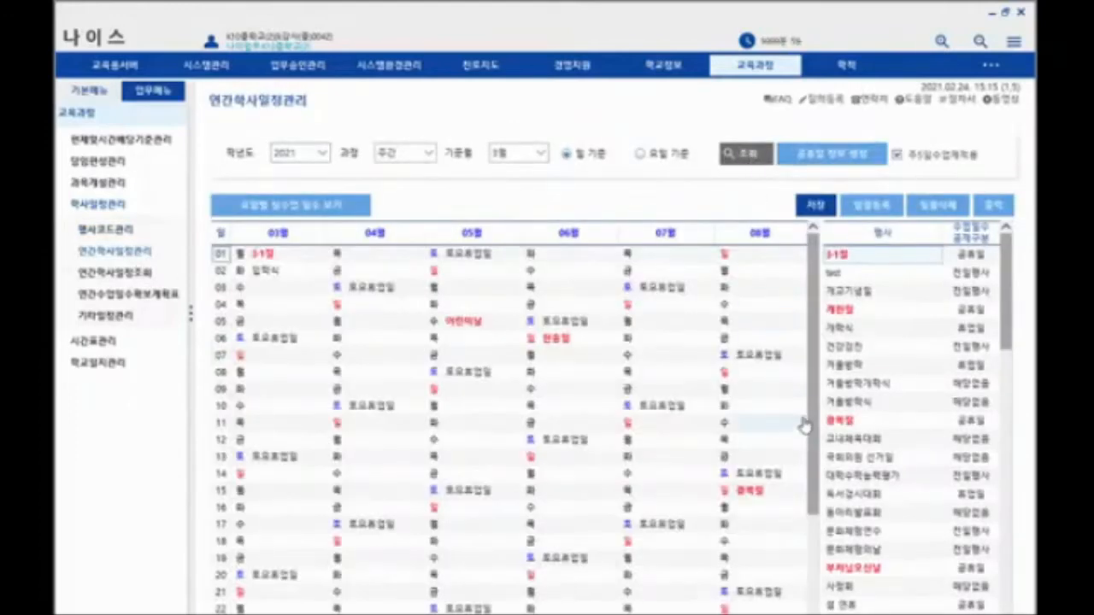
mouse_move(817, 273)
mouse_down()
mouse_move(822, 418)
mouse_move(830, 276)
mouse_up()
click(858, 166)
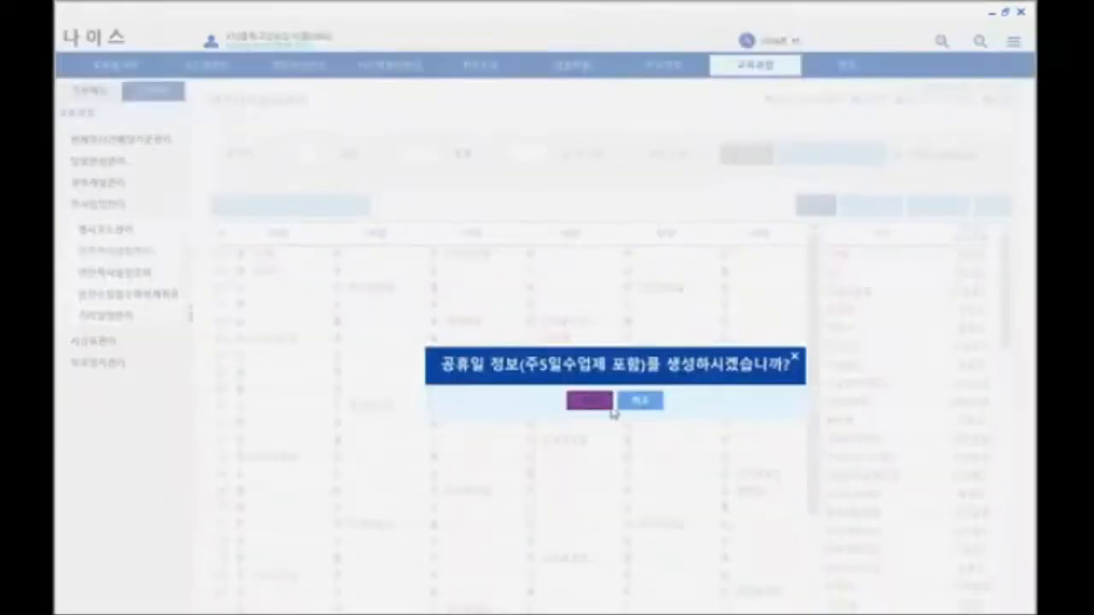
click(587, 405)
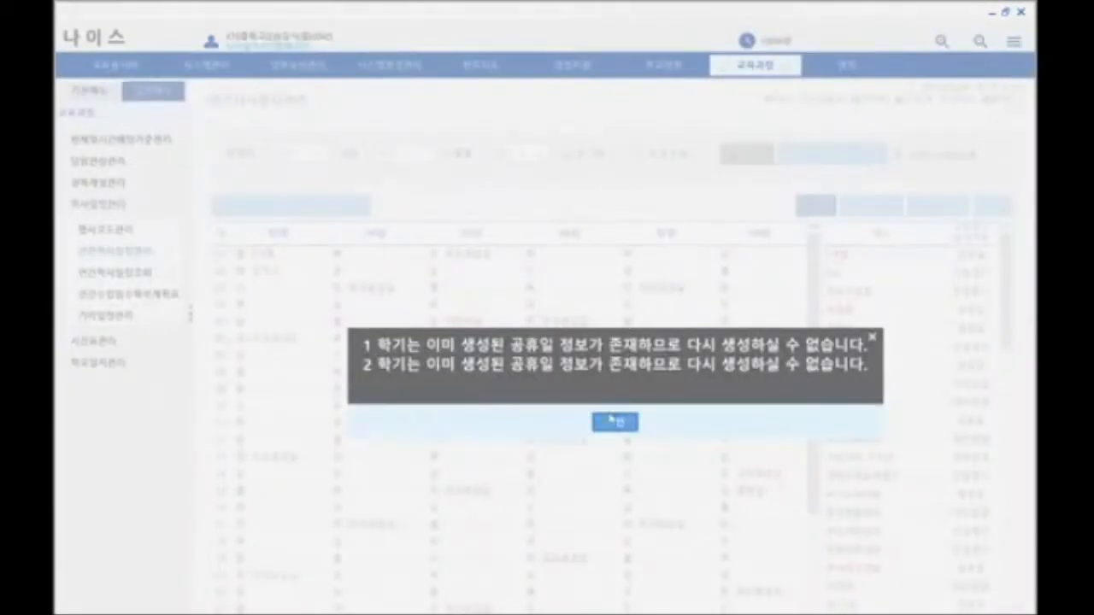
click(613, 427)
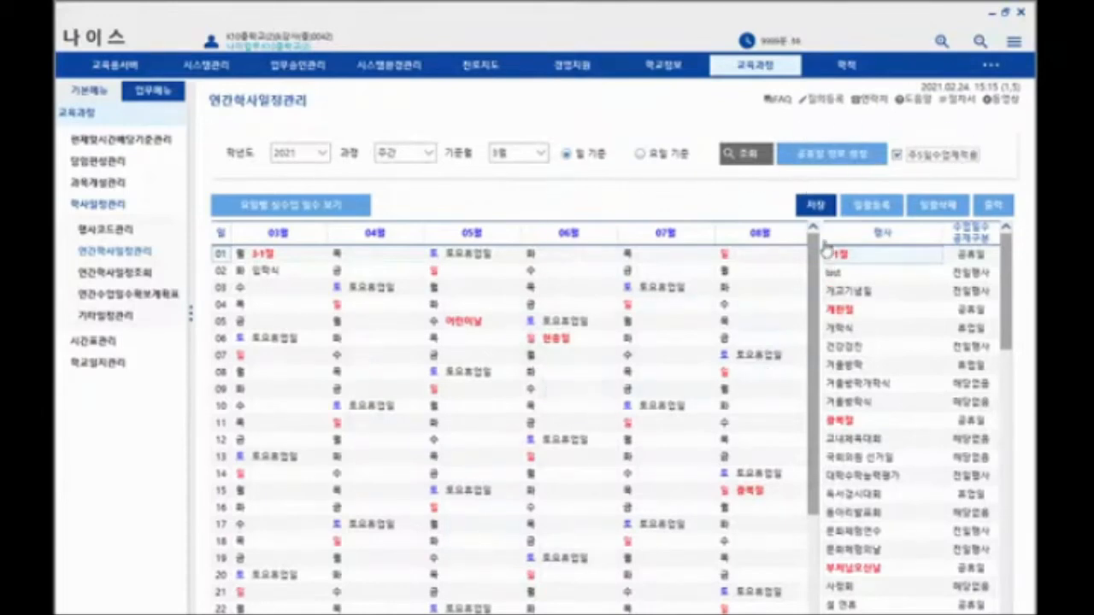
Scroll the March–August calendar and expand the school log management menu
scroll(818, 265, down, 3)
drag(832, 418, 830, 244)
scroll(819, 265, down, 3)
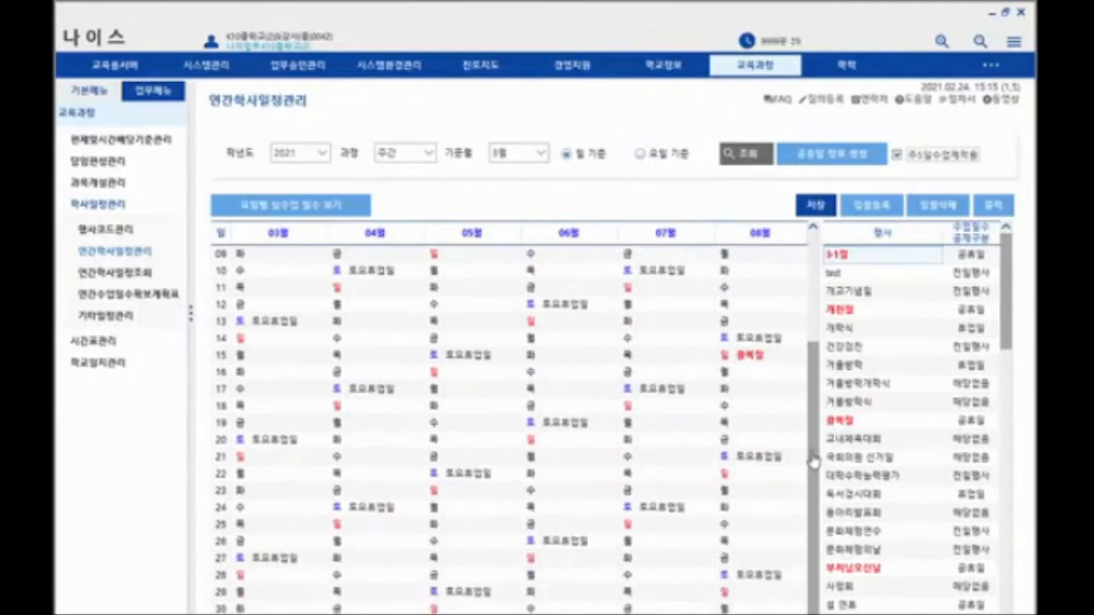
drag(814, 461, 813, 312)
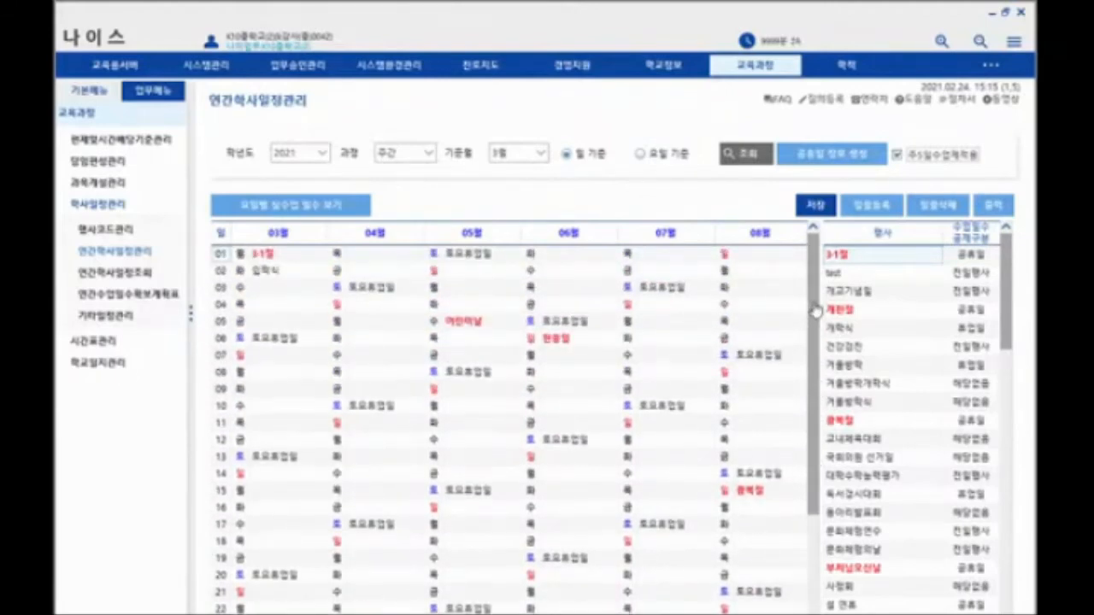
drag(816, 310, 810, 402)
click(98, 362)
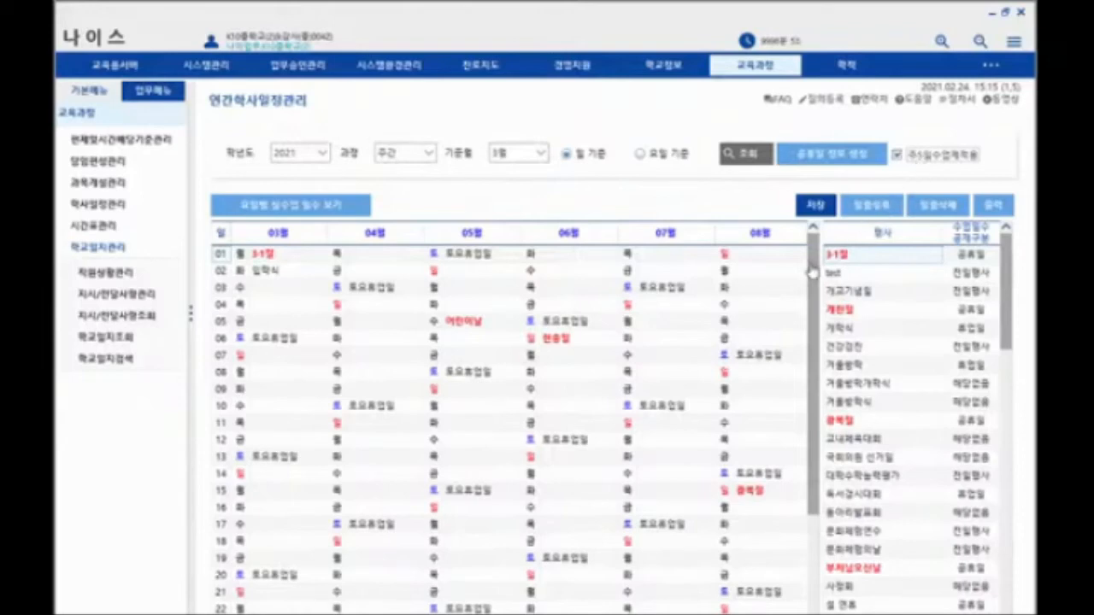
Review the calendar days and event list entries such as 입학식, 졸업식 and 중간고사
drag(814, 286, 827, 459)
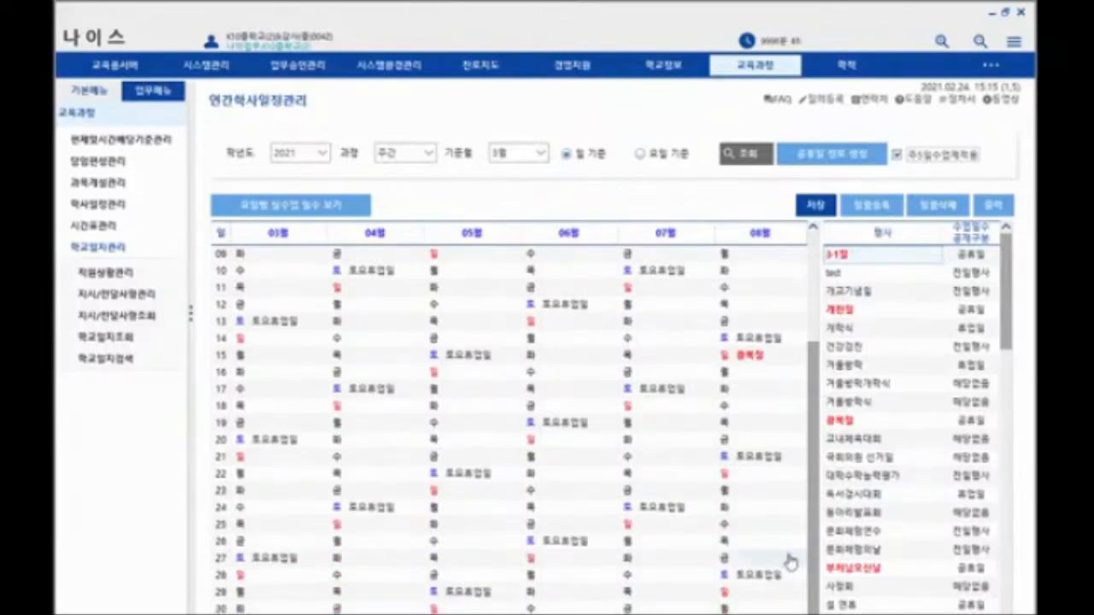
scroll(904, 555, down, 5)
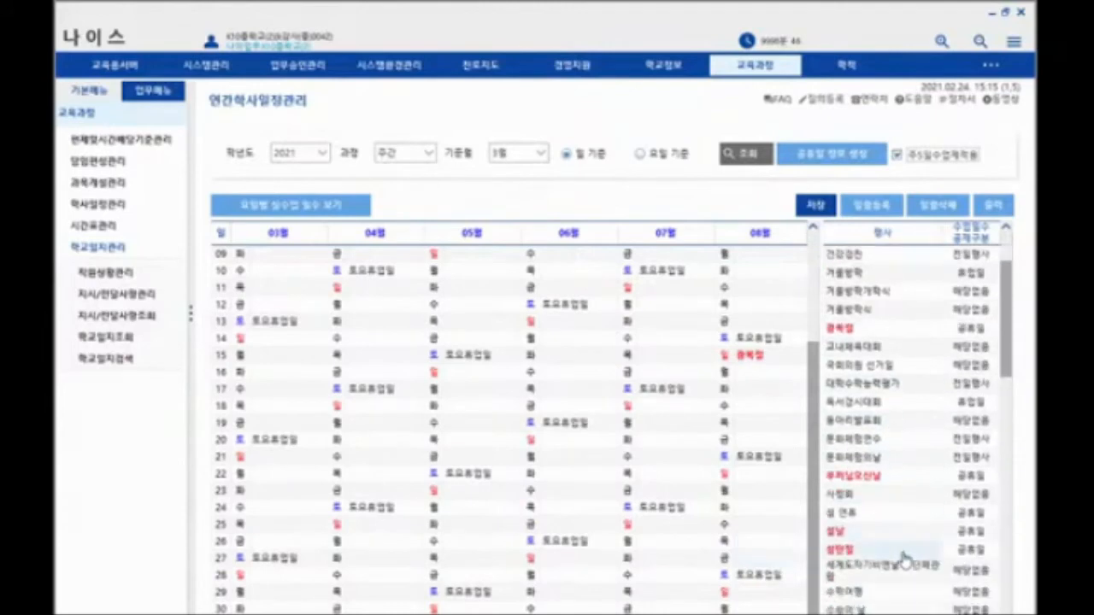
scroll(904, 560, down, 4)
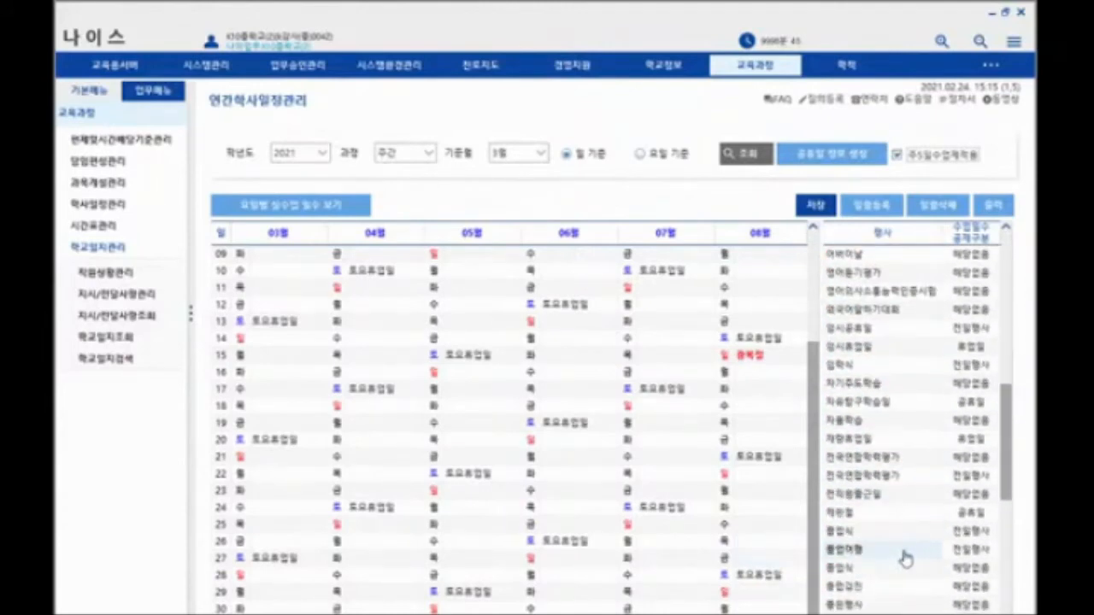
scroll(904, 557, up, 3)
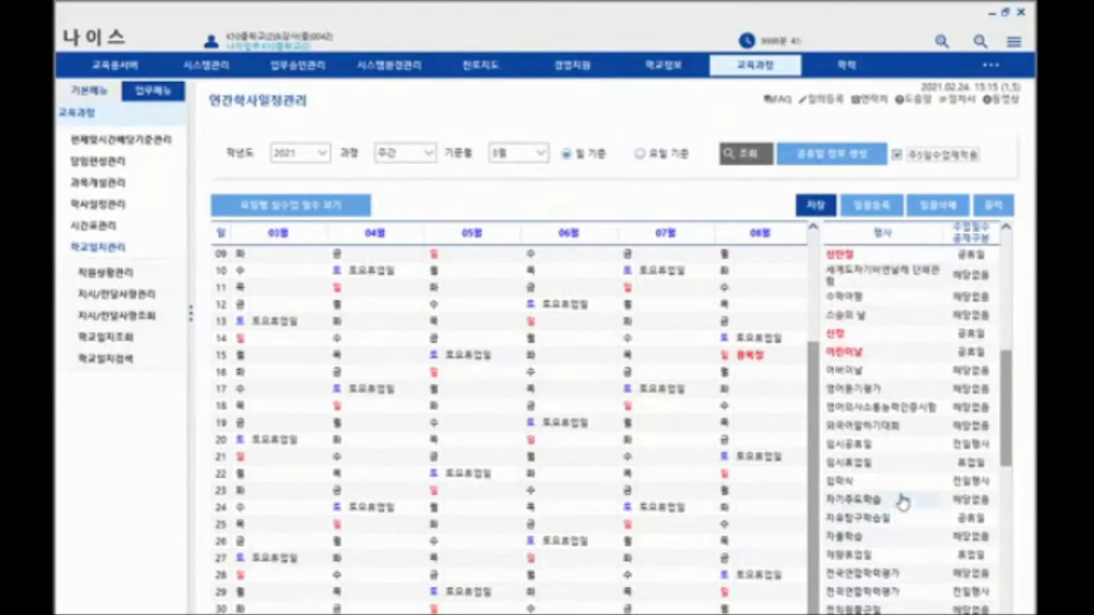
drag(807, 470, 808, 298)
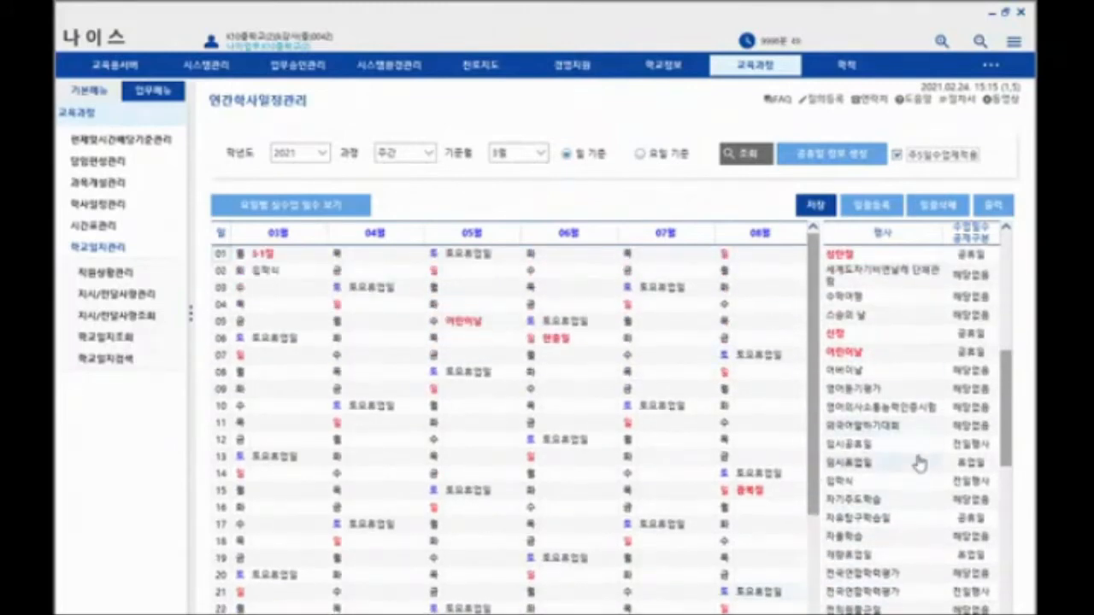
drag(1005, 402, 1006, 547)
drag(812, 379, 842, 500)
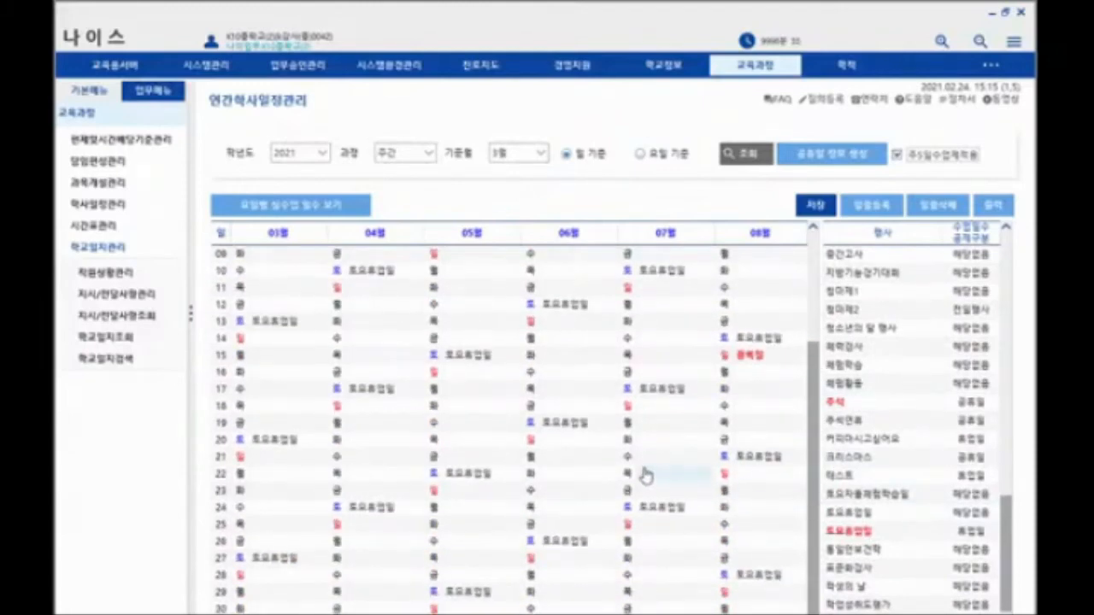
scroll(880, 557, up, 5)
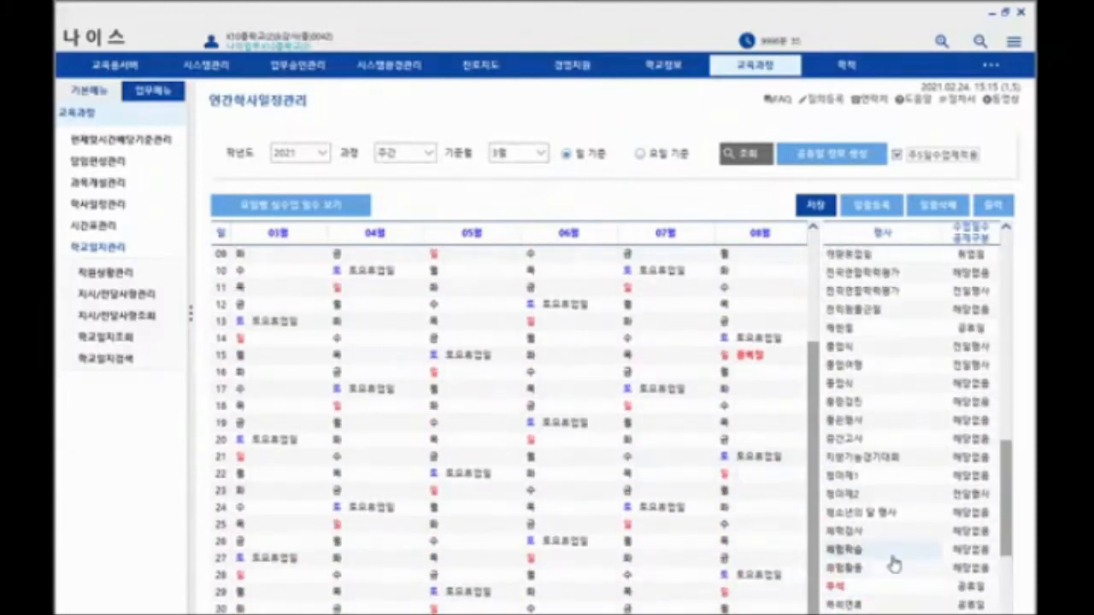
scroll(893, 559, up, 5)
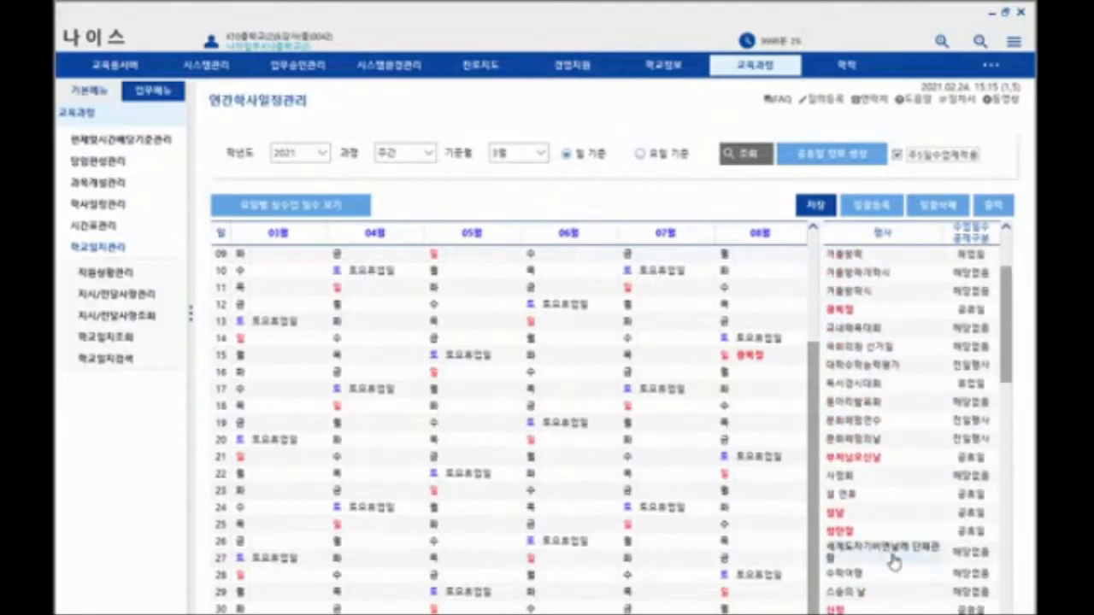
scroll(893, 560, down, 1)
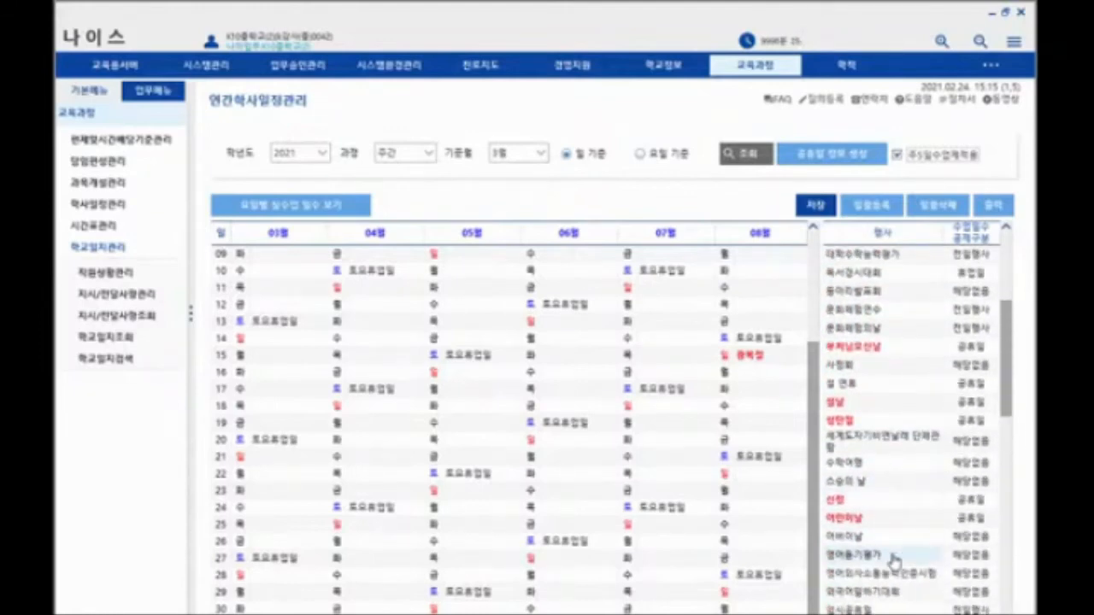
scroll(893, 559, down, 6)
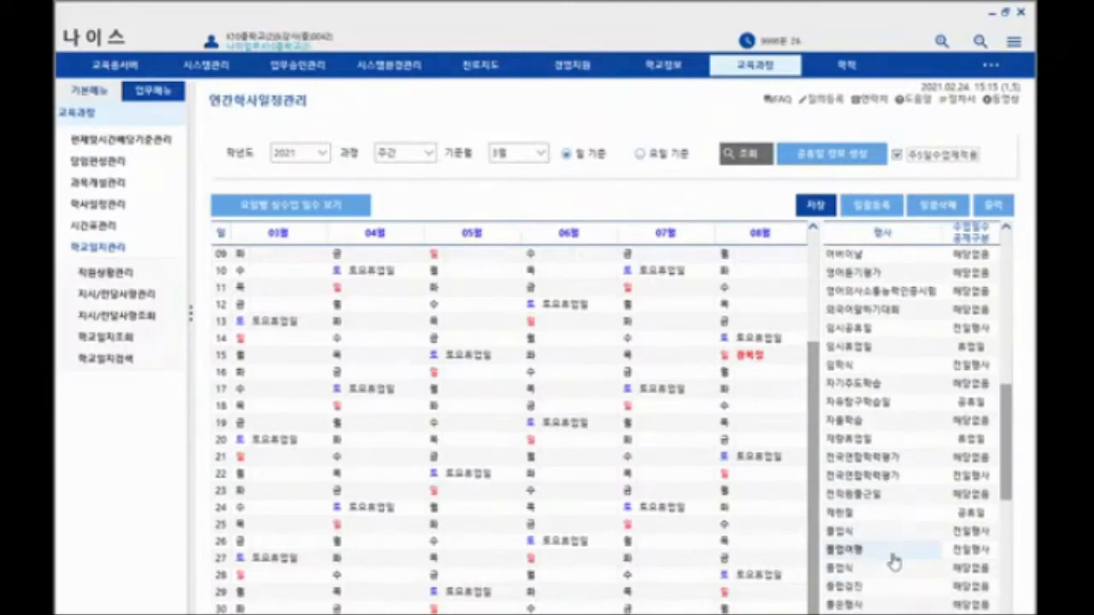
scroll(893, 560, up, 2)
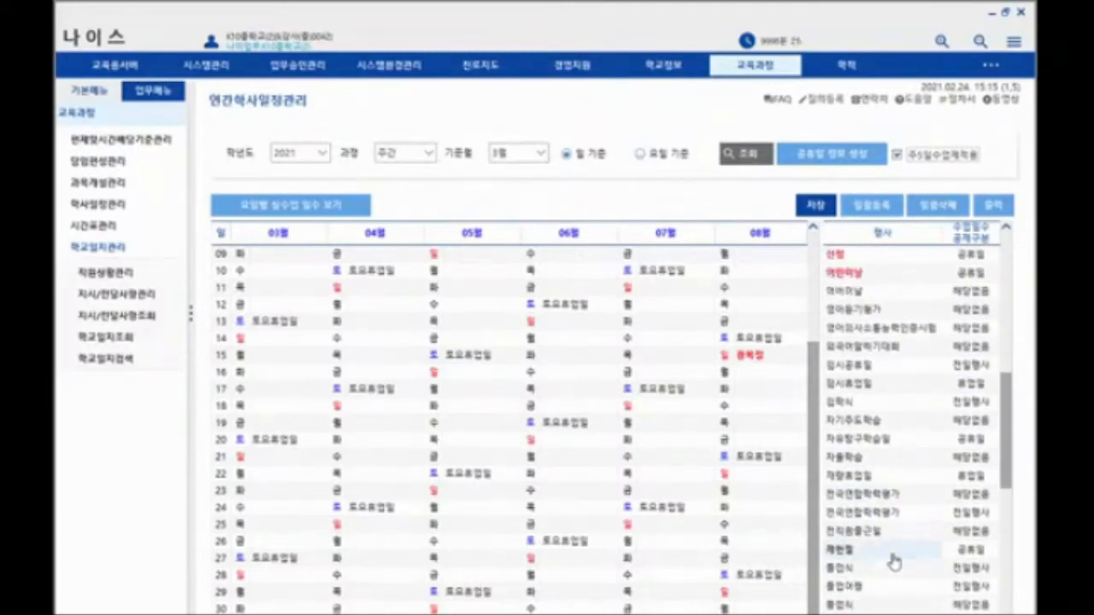
scroll(893, 560, up, 4)
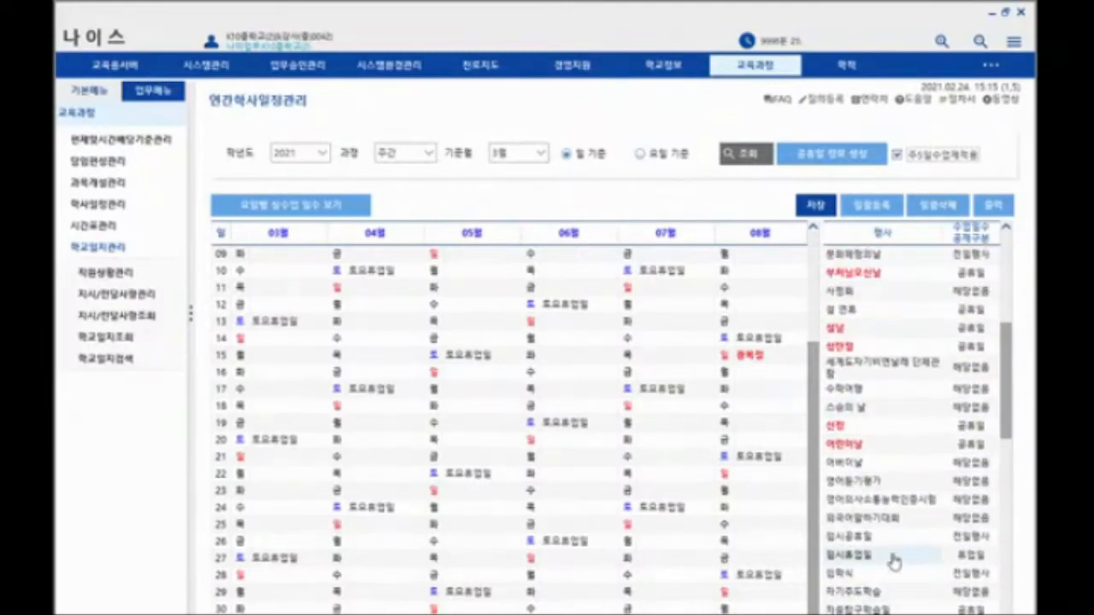
scroll(893, 560, down, 3)
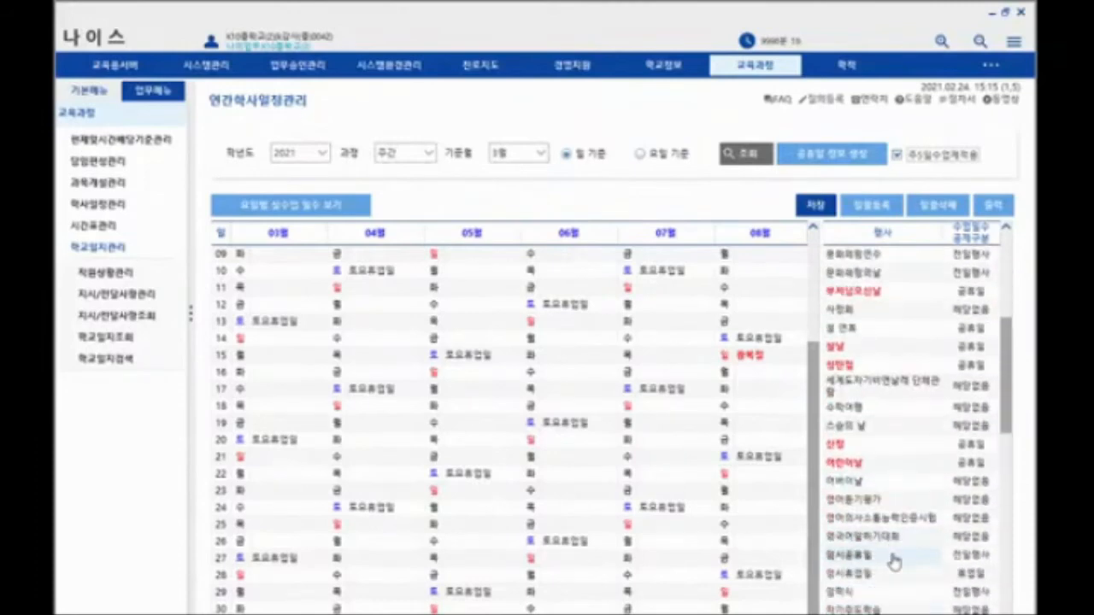
scroll(893, 560, down, 7)
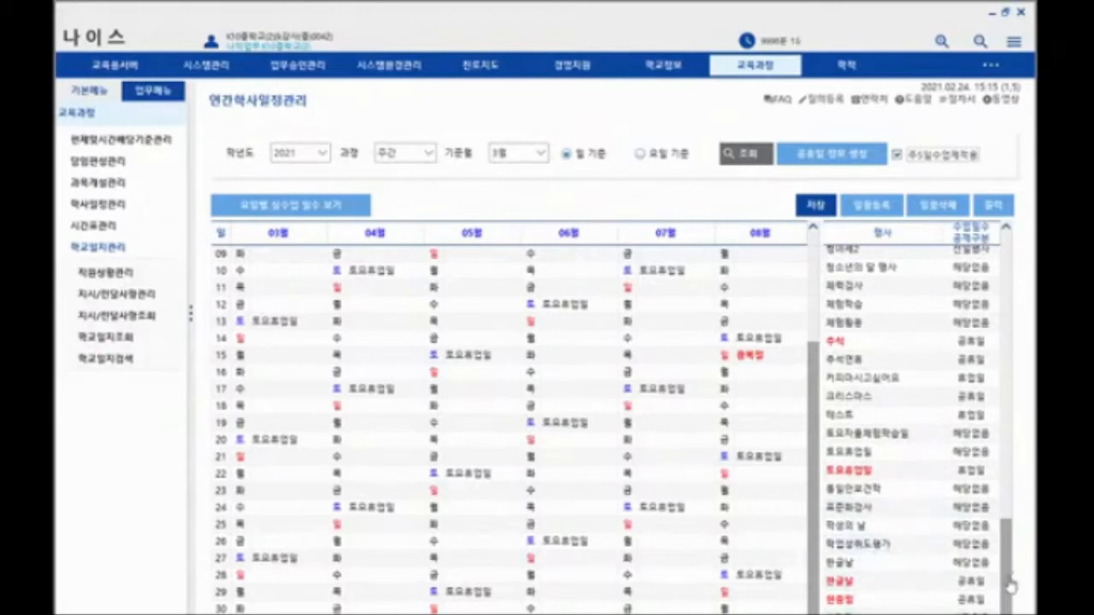
drag(1011, 581, 995, 462)
scroll(995, 462, up, 1)
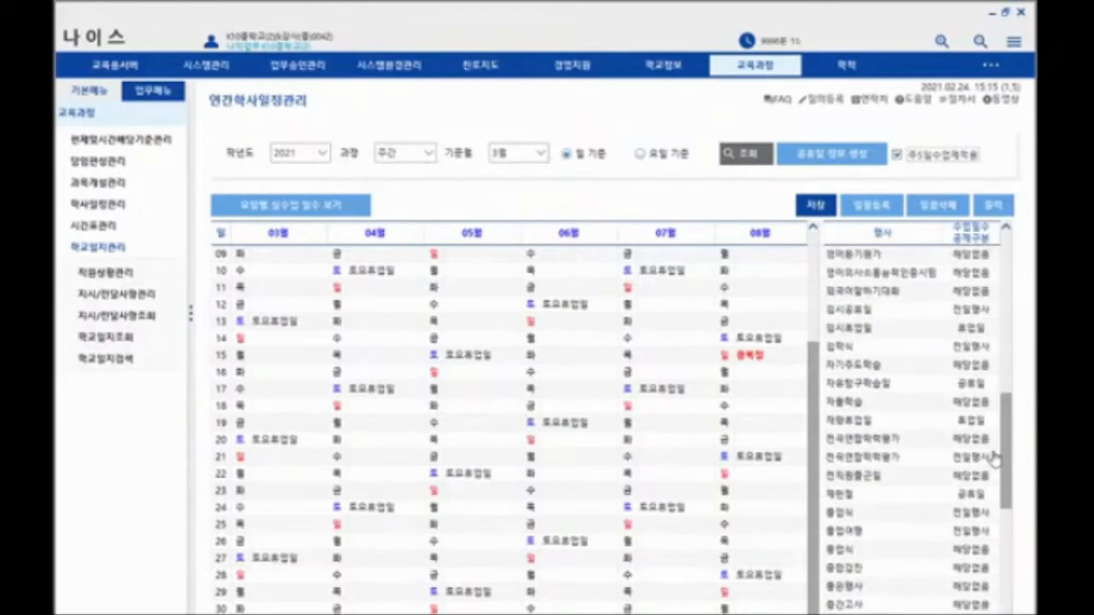
Load the calendar from September and retry holiday generation, which already exists for the second semester
click(542, 154)
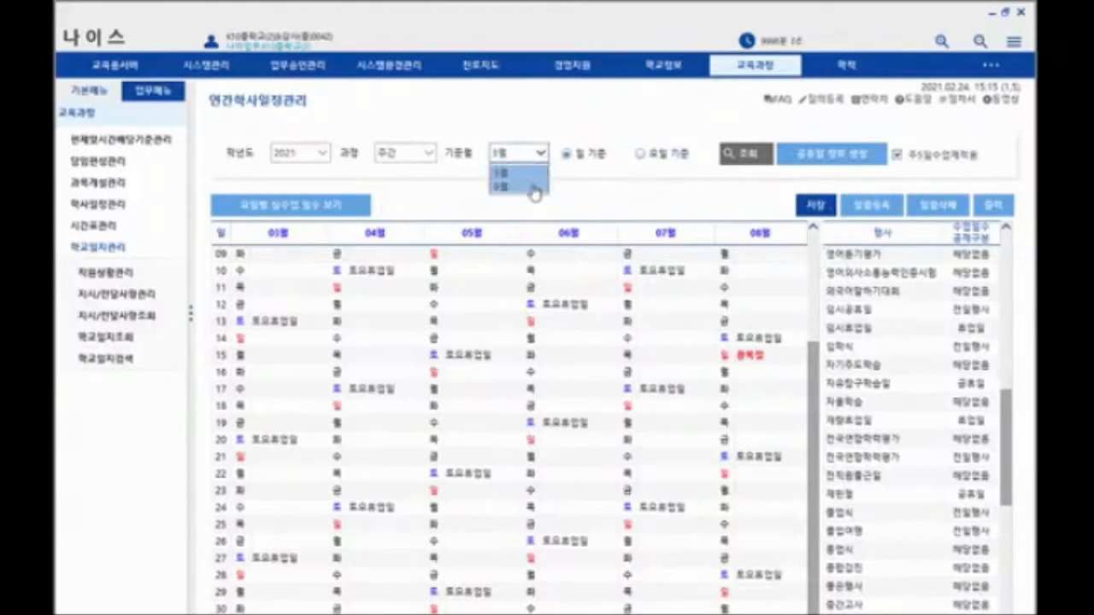
click(530, 188)
click(745, 158)
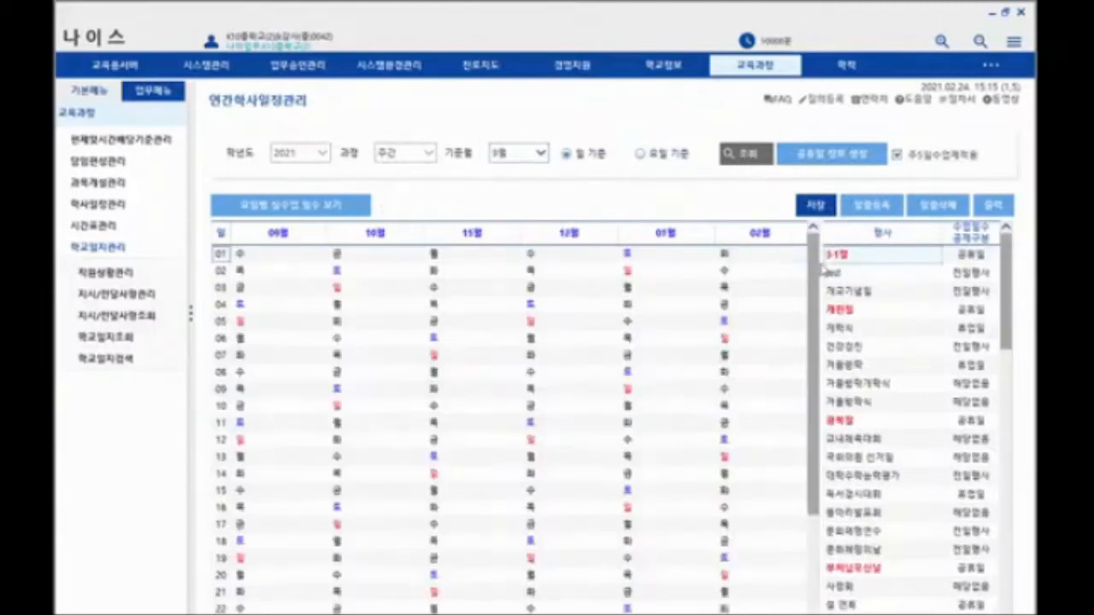
click(817, 159)
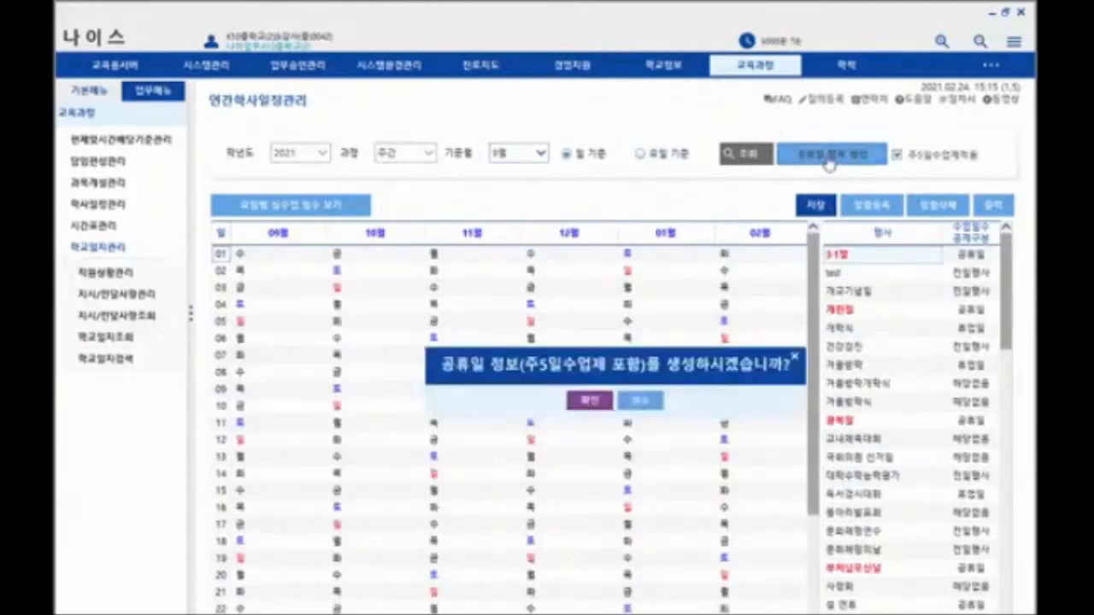
click(599, 402)
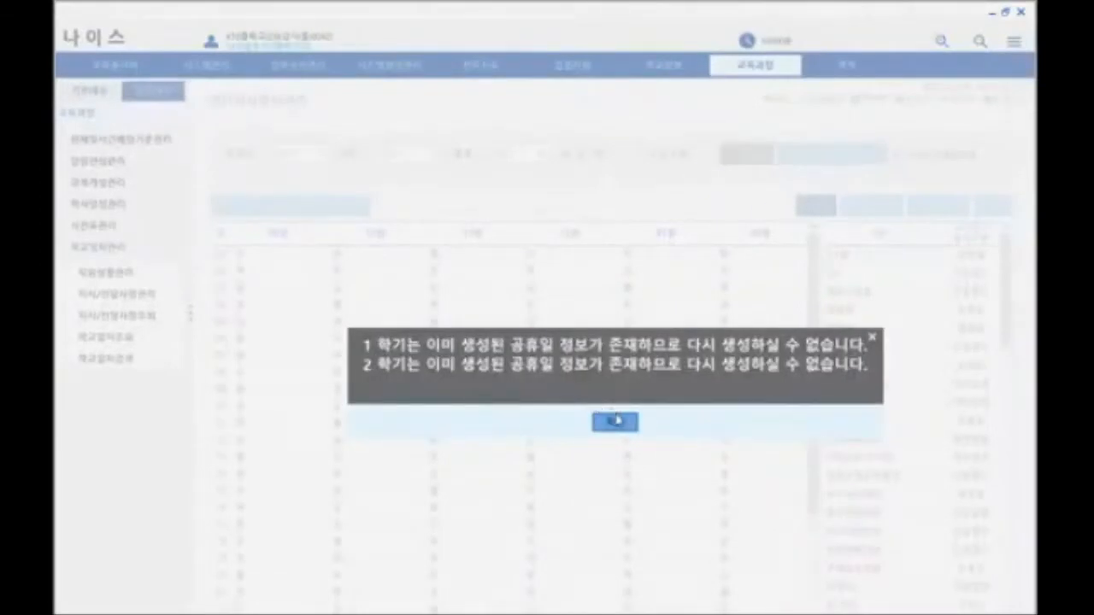
click(614, 422)
scroll(513, 454, down, 4)
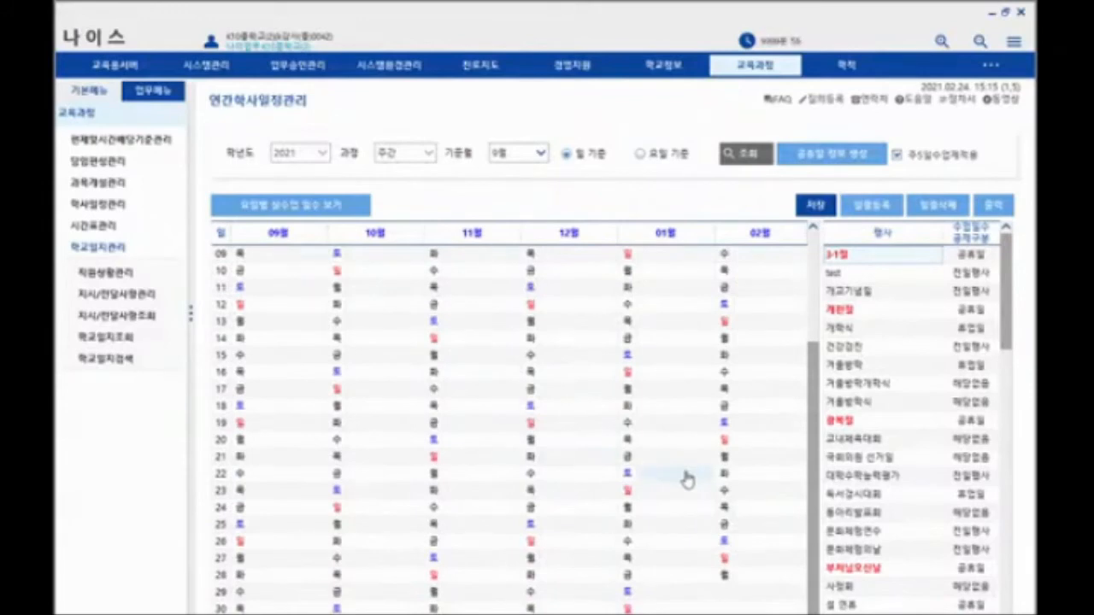
scroll(687, 478, up, 3)
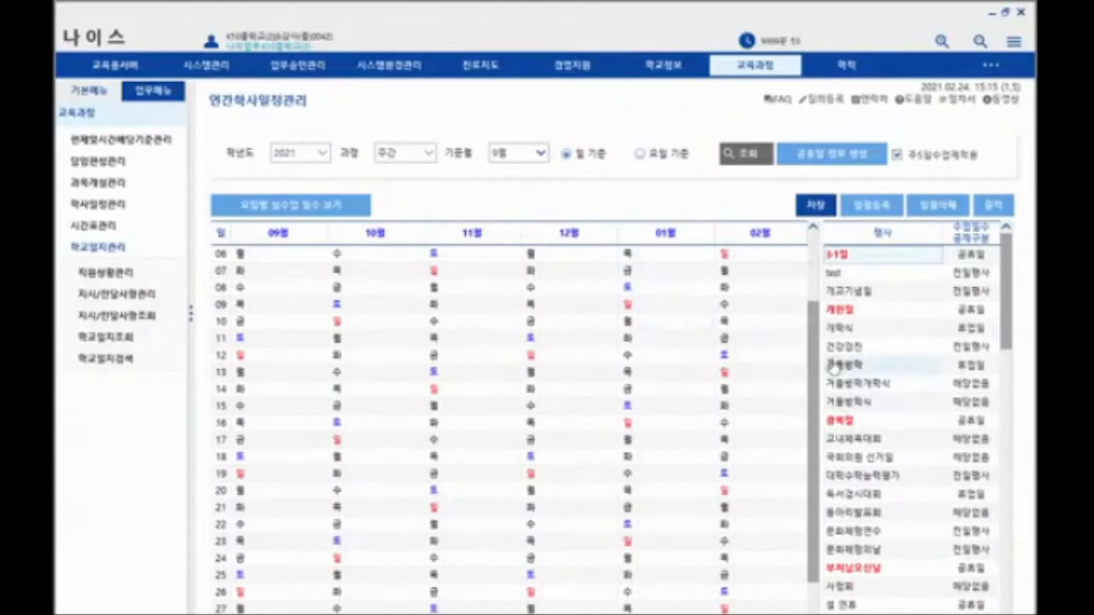
Scroll down the calendar toward January and expand the full navigation menu
scroll(919, 586, down, 3)
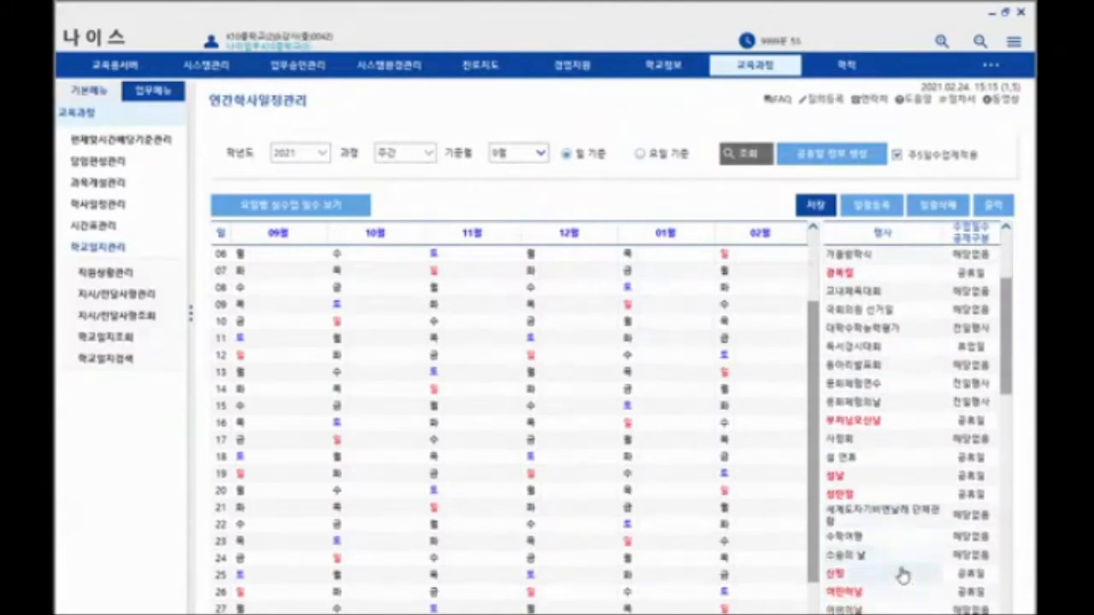
scroll(902, 572, down, 6)
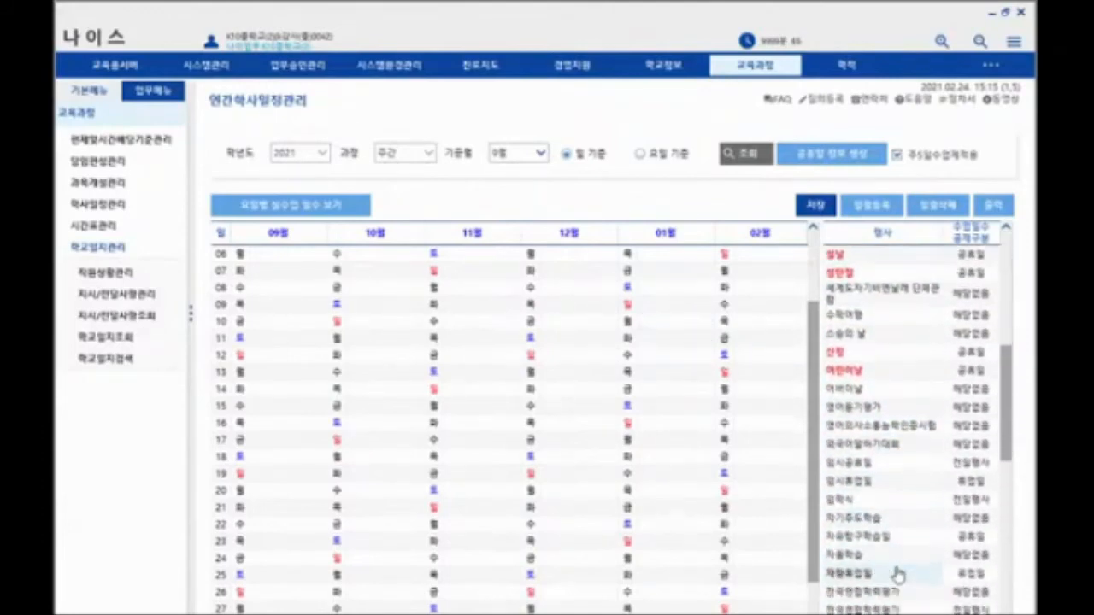
scroll(895, 575, down, 1)
drag(846, 571, 674, 279)
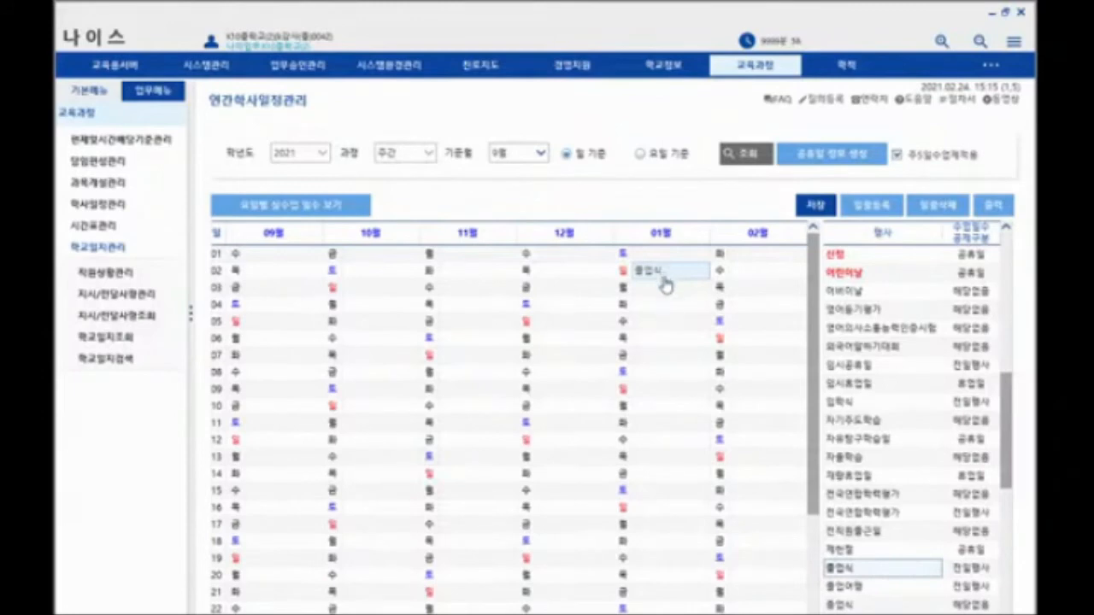
click(991, 67)
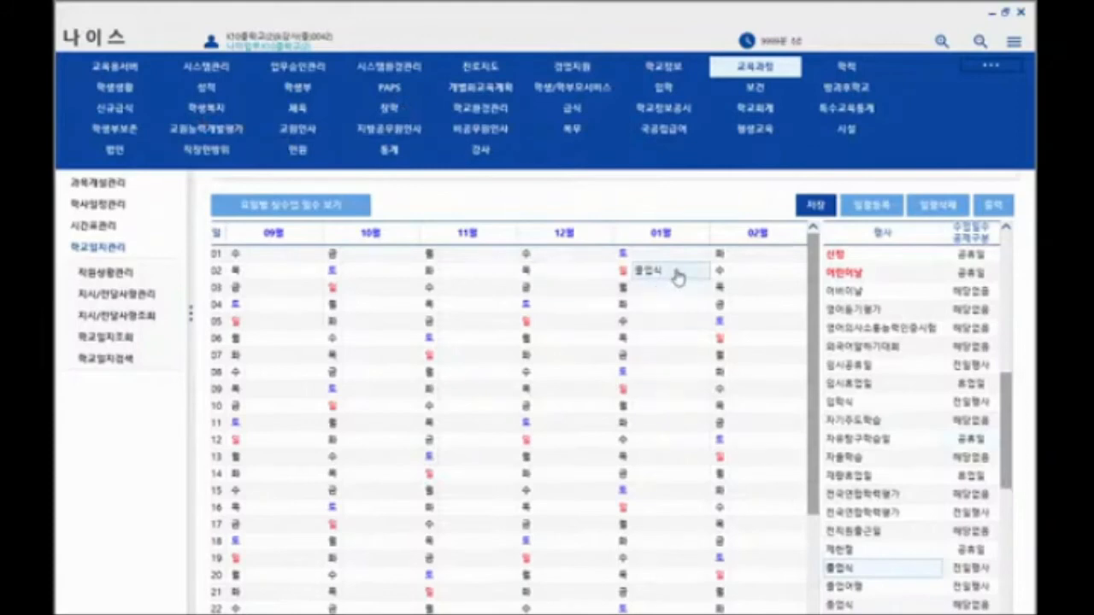
Delete 졸업식 from January 2 and bring up the bulk schedule registration form
mouse_move(880, 604)
mouse_down()
mouse_move(687, 271)
mouse_move(884, 555)
mouse_move(894, 608)
mouse_up()
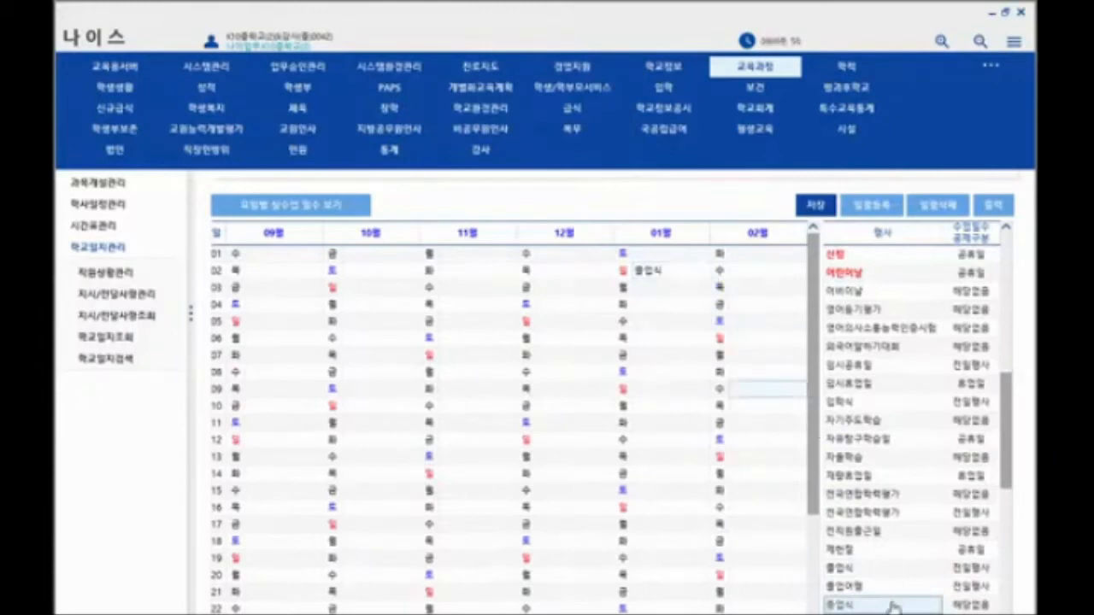
click(648, 273)
double_click(650, 273)
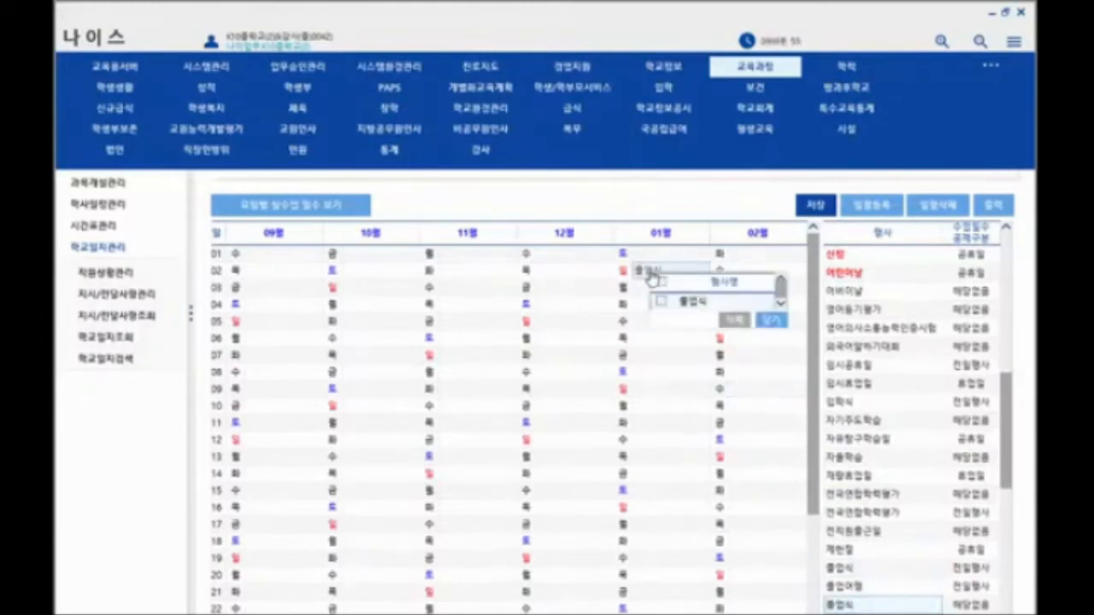
click(662, 302)
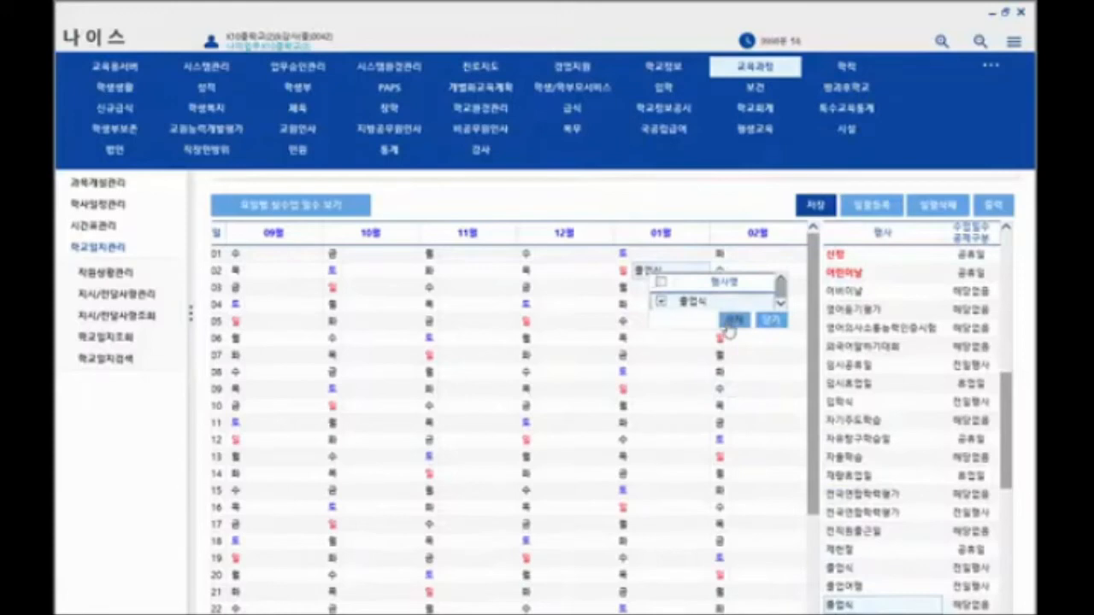
click(732, 319)
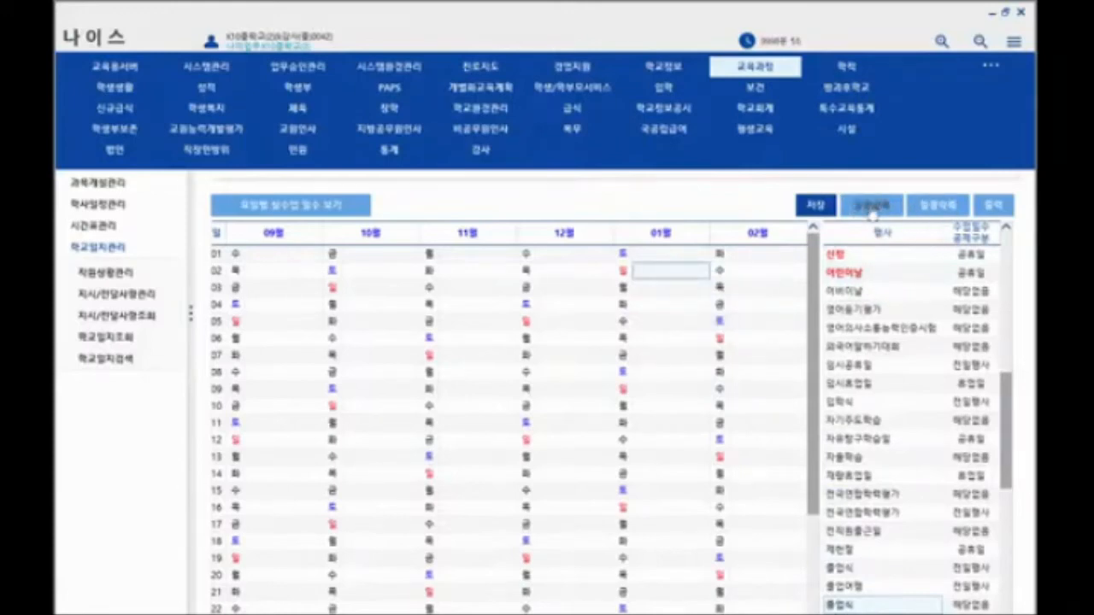
click(872, 210)
drag(633, 219, 673, 294)
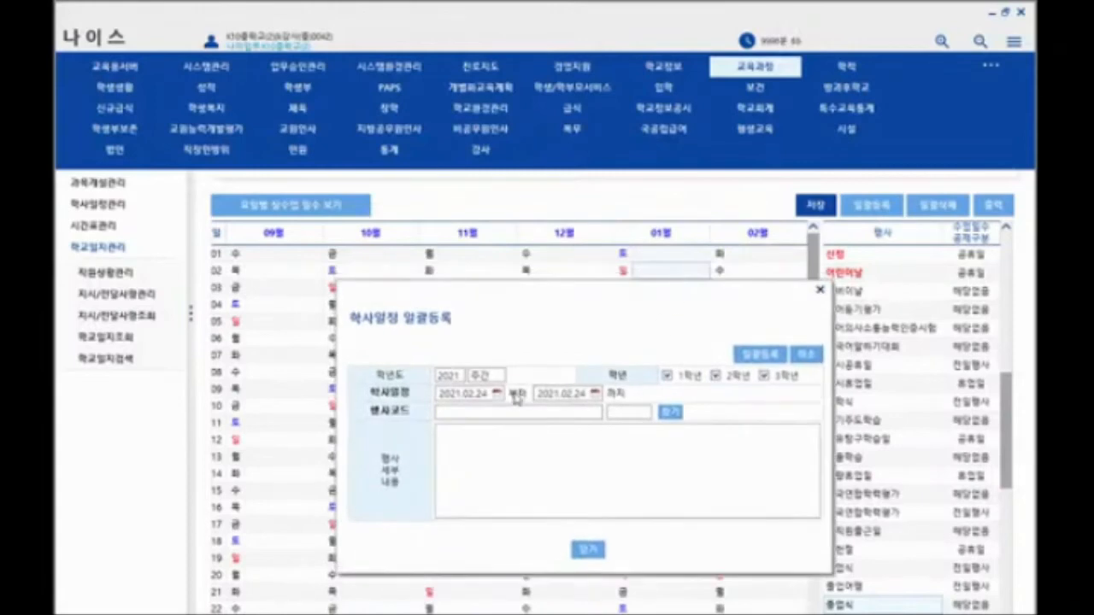
Set both the start and end dates of the bulk registration to 2022.01.10
click(497, 393)
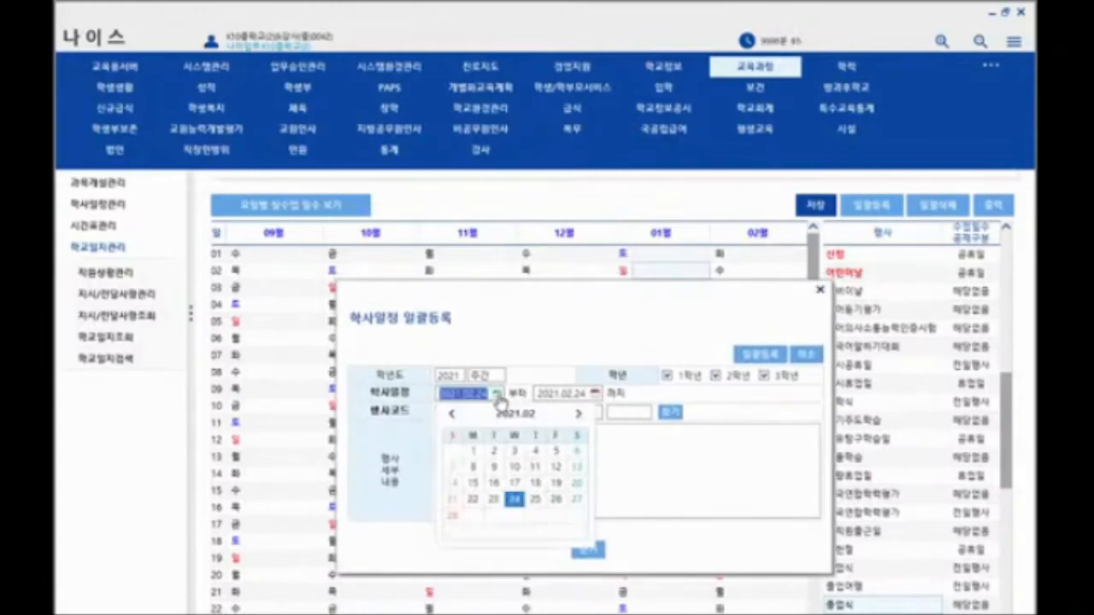
click(577, 415)
click(577, 414)
click(577, 414)
click(578, 415)
click(578, 414)
click(578, 415)
click(578, 414)
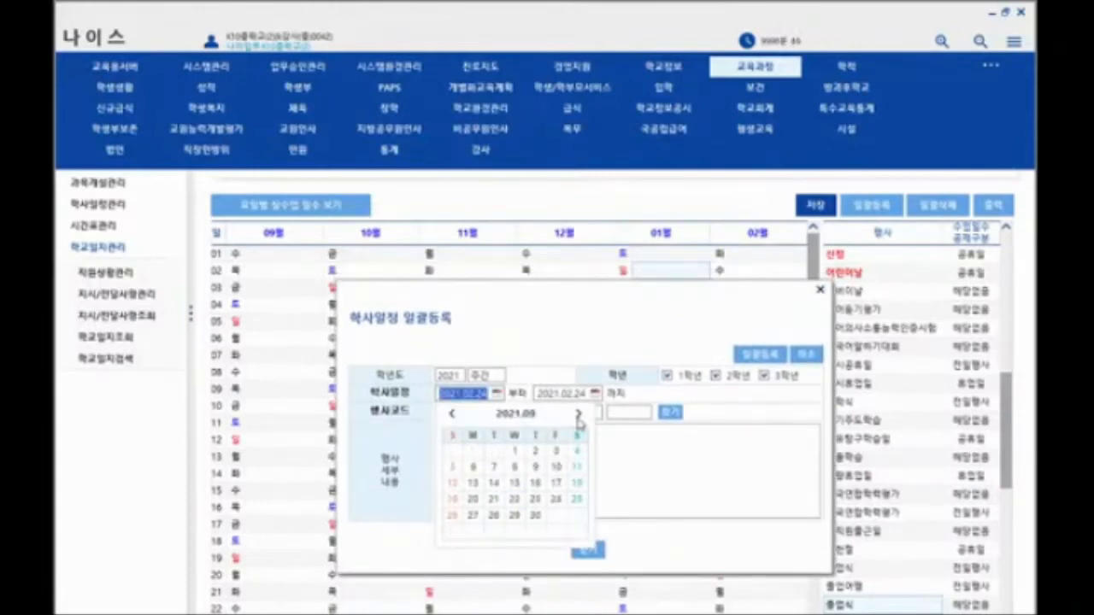
click(578, 415)
click(577, 414)
click(578, 415)
click(578, 414)
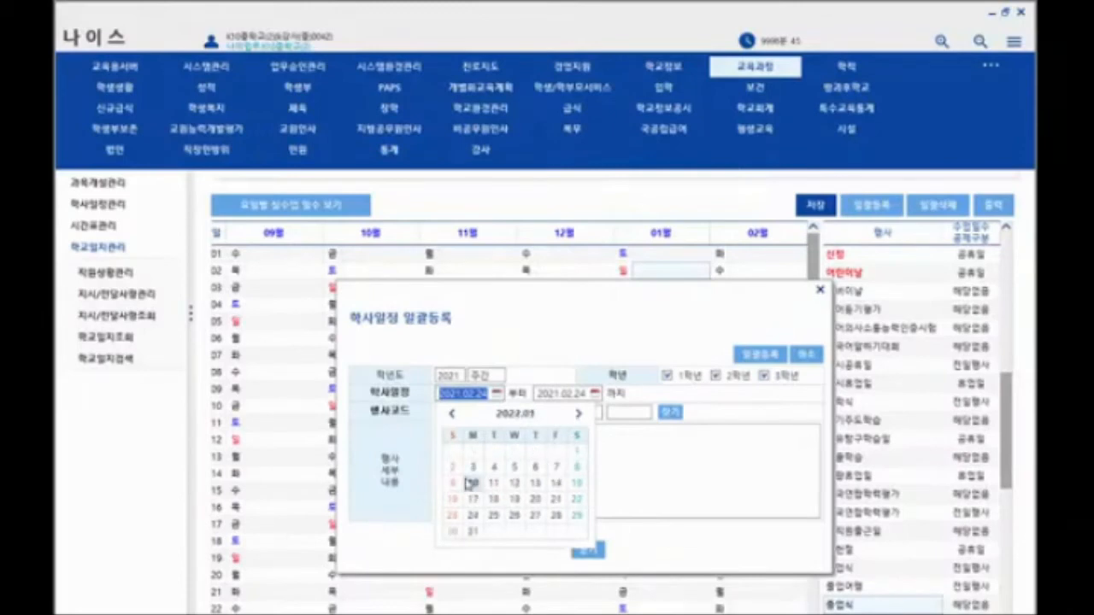
click(473, 484)
click(596, 393)
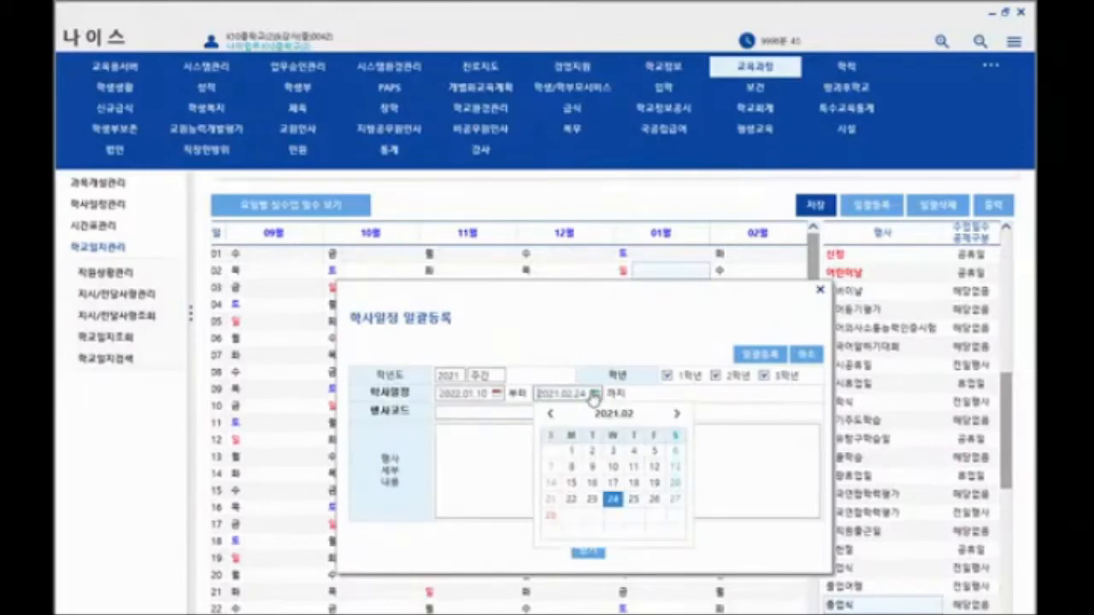
click(678, 414)
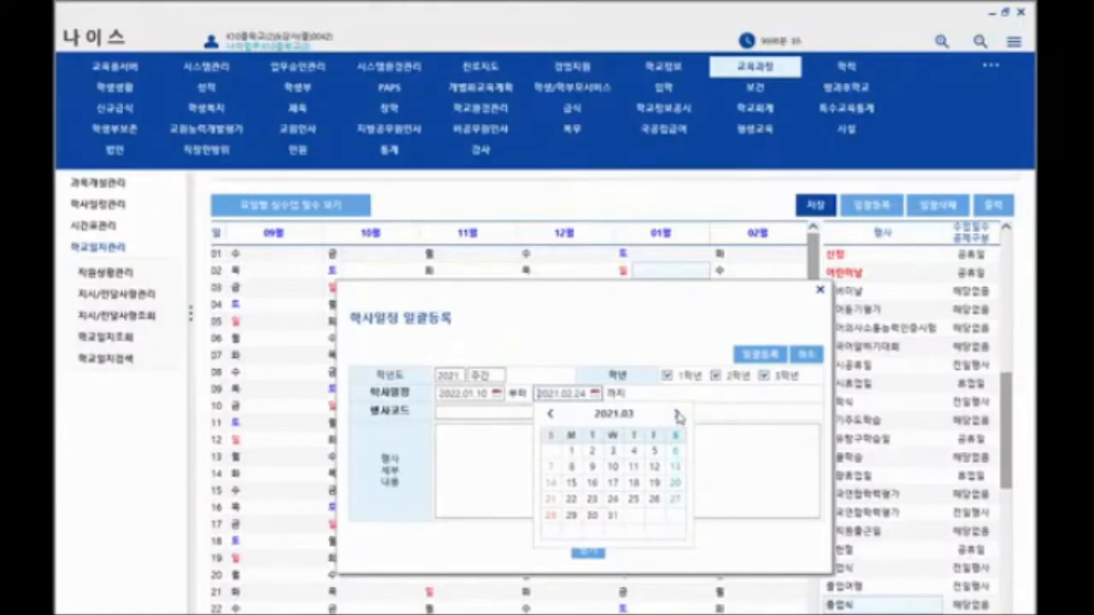
click(677, 414)
click(678, 414)
click(678, 414)
click(677, 414)
click(677, 414)
click(678, 414)
click(678, 414)
click(678, 414)
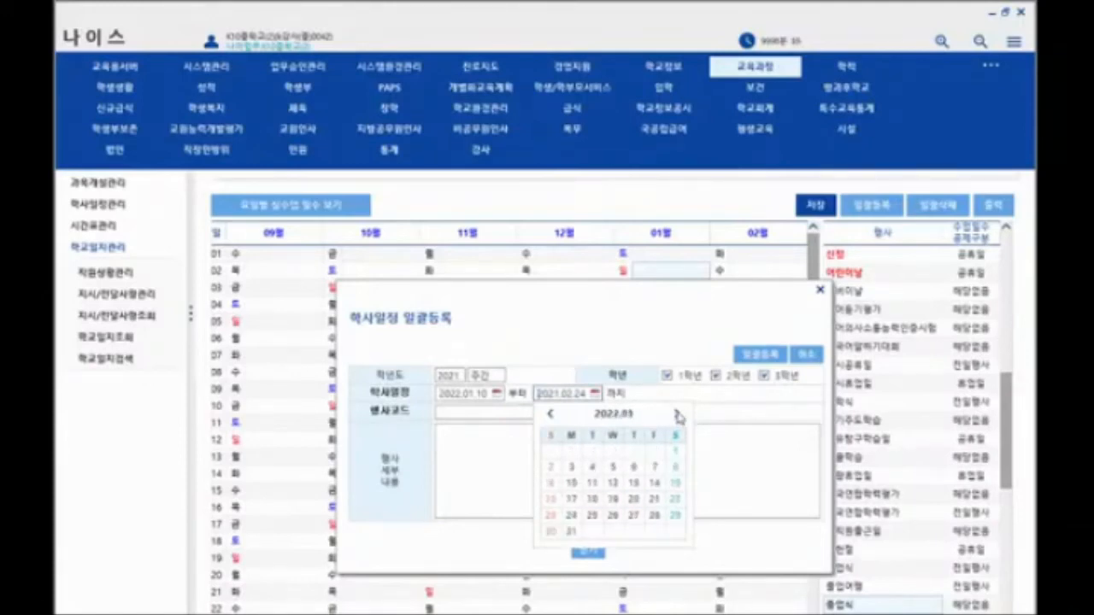
click(678, 415)
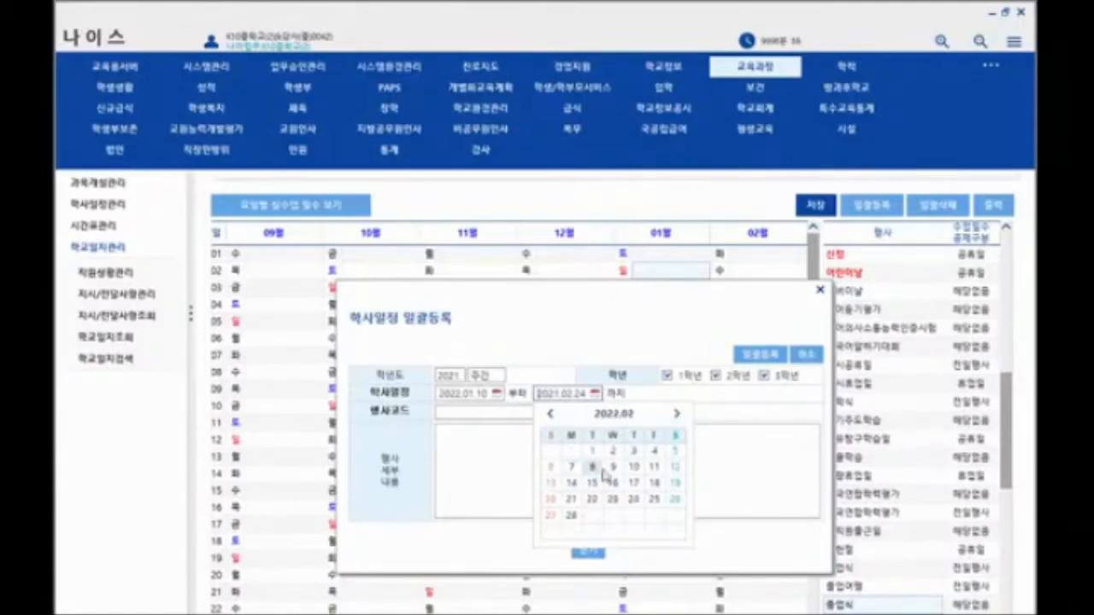
click(550, 417)
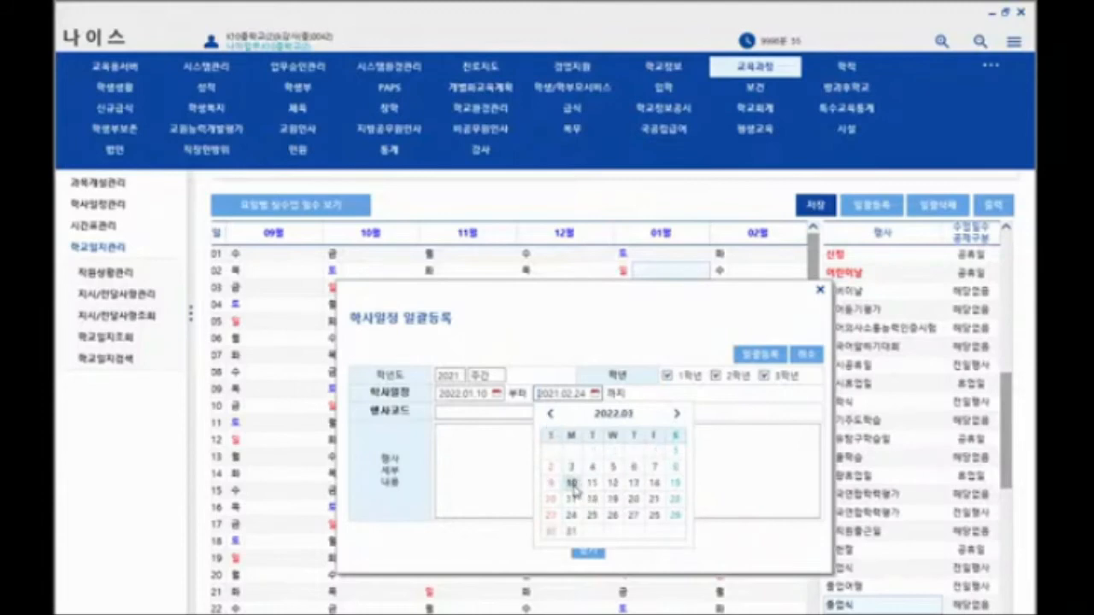
click(571, 483)
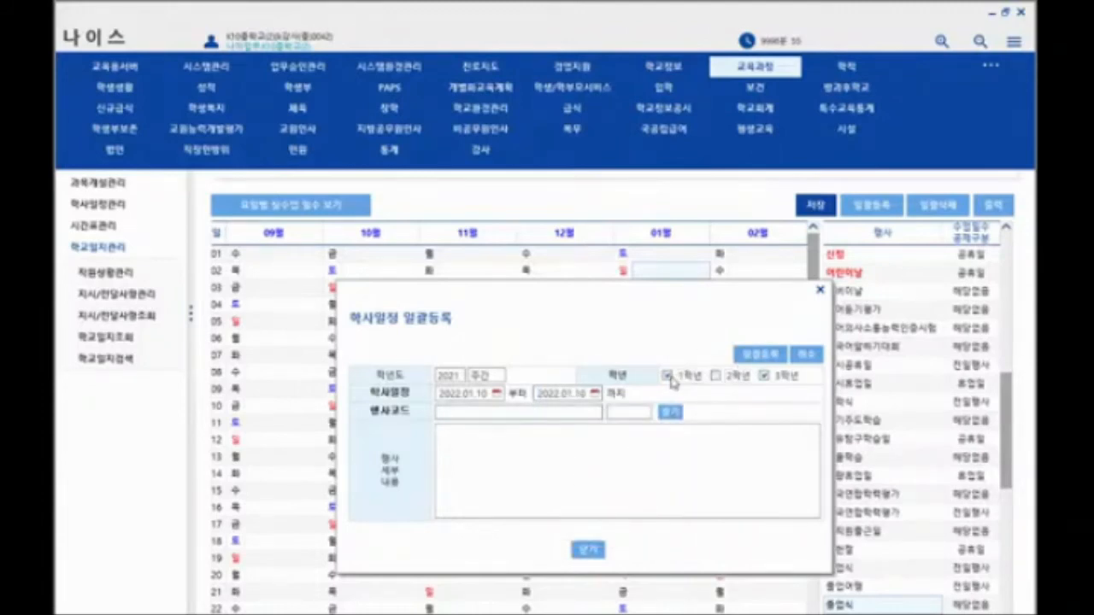
Choose 졸업식 as the event code and register it for grade 3
click(671, 412)
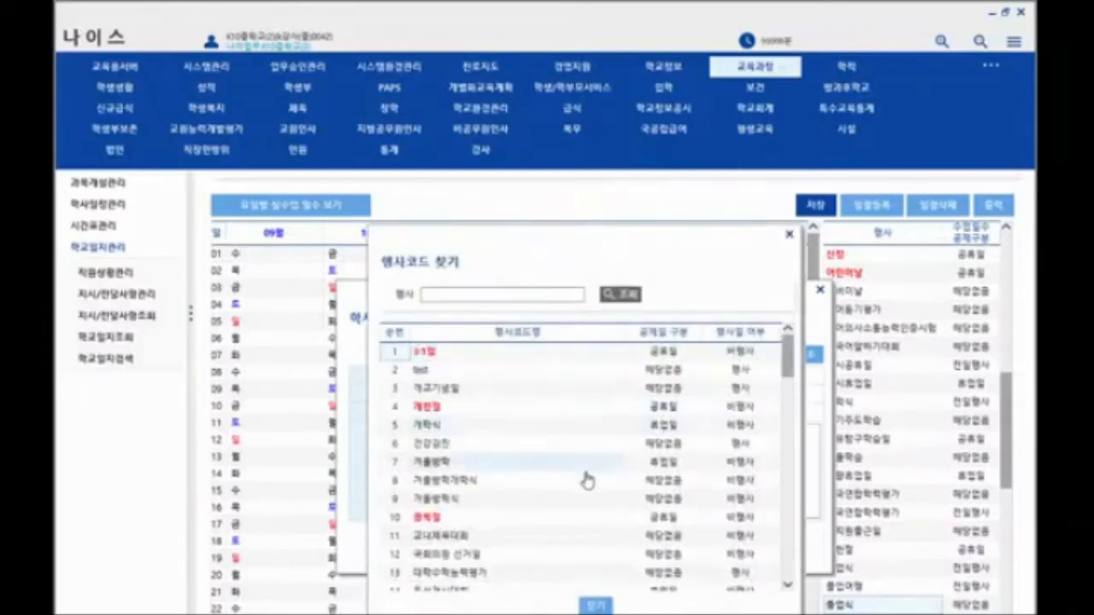
scroll(586, 480, down, 13)
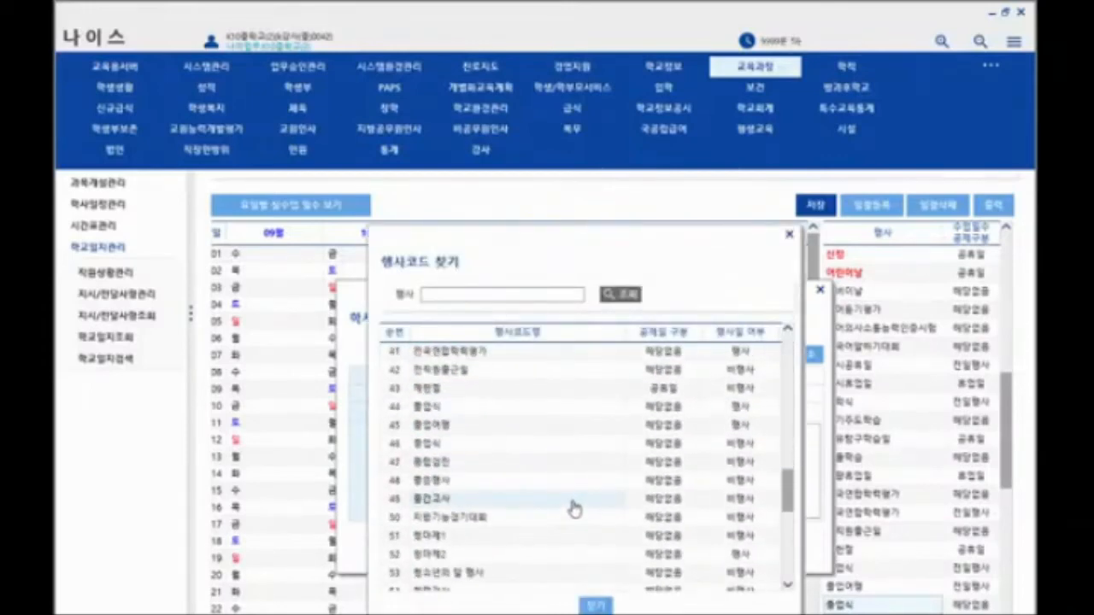
click(496, 409)
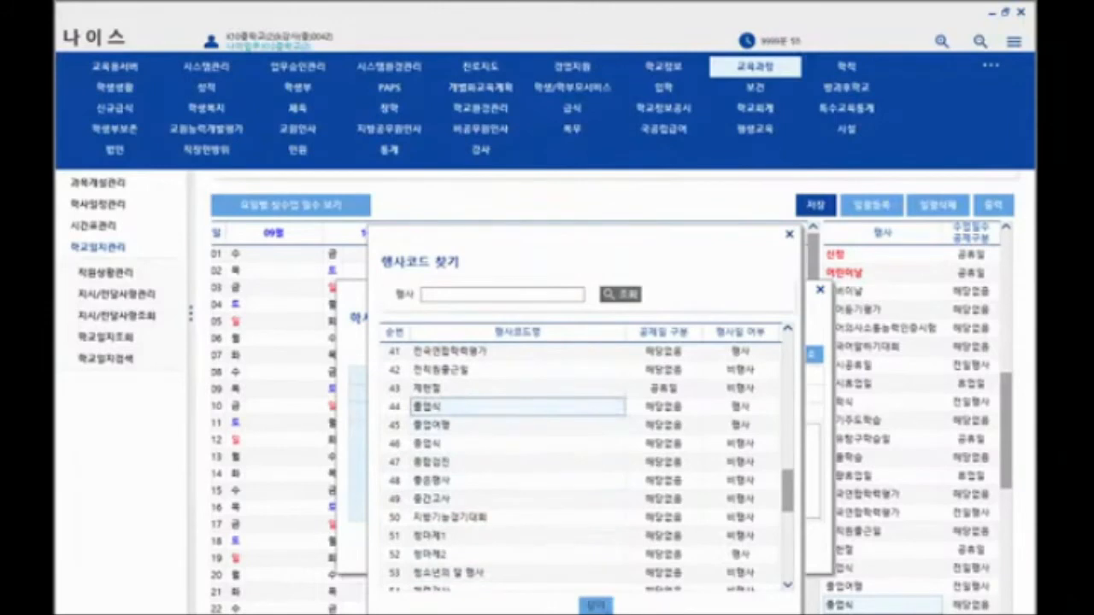
double_click(476, 408)
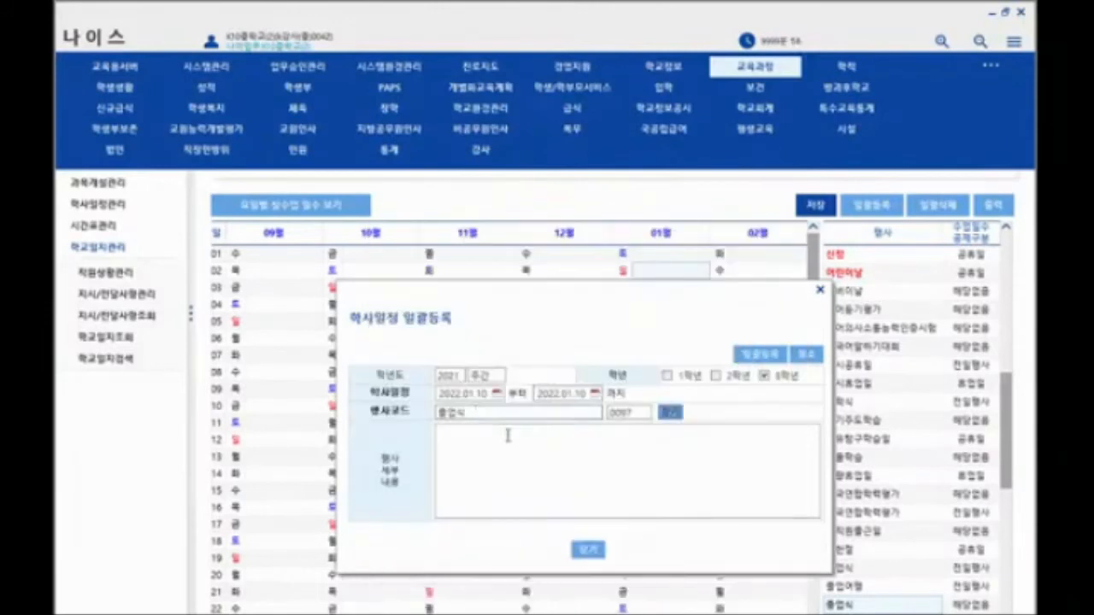
click(760, 355)
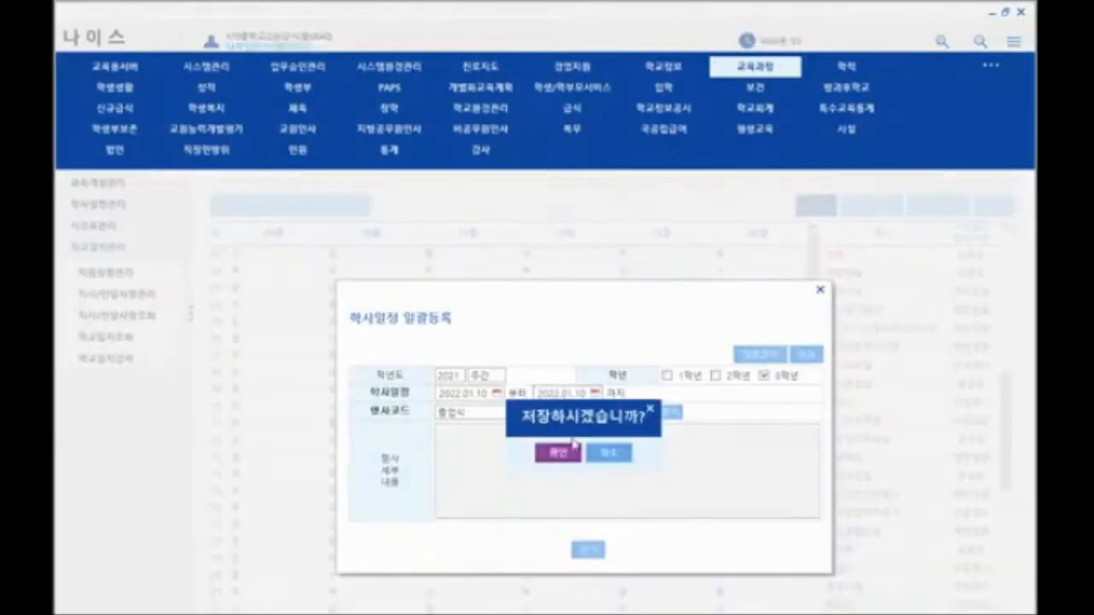
click(556, 451)
click(580, 454)
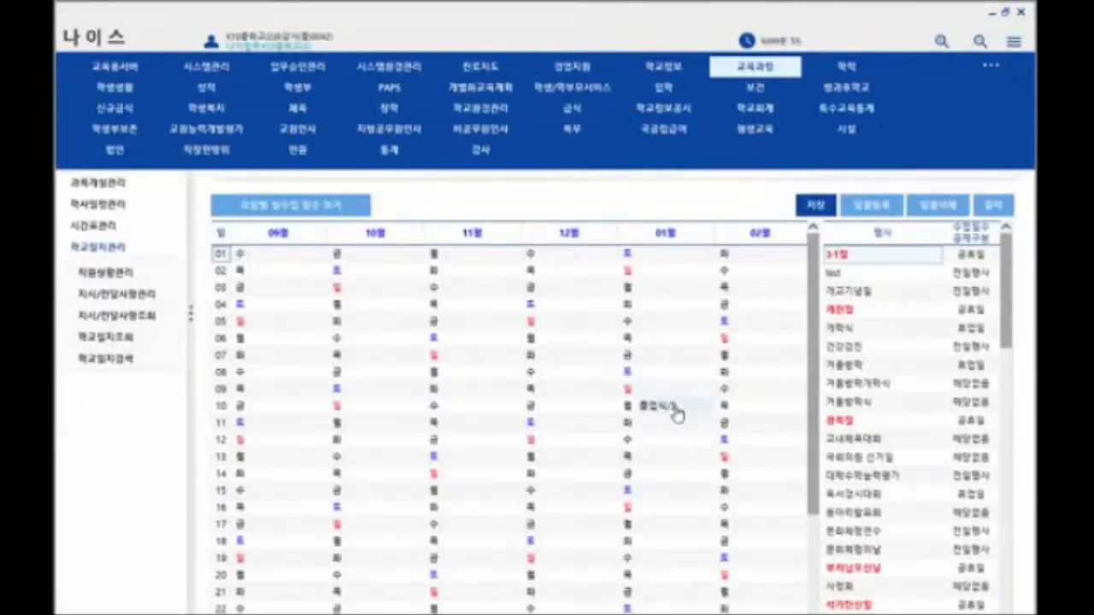
Reopen the bulk registration form and enter the 2022.01.10 dates
scroll(897, 564, down, 5)
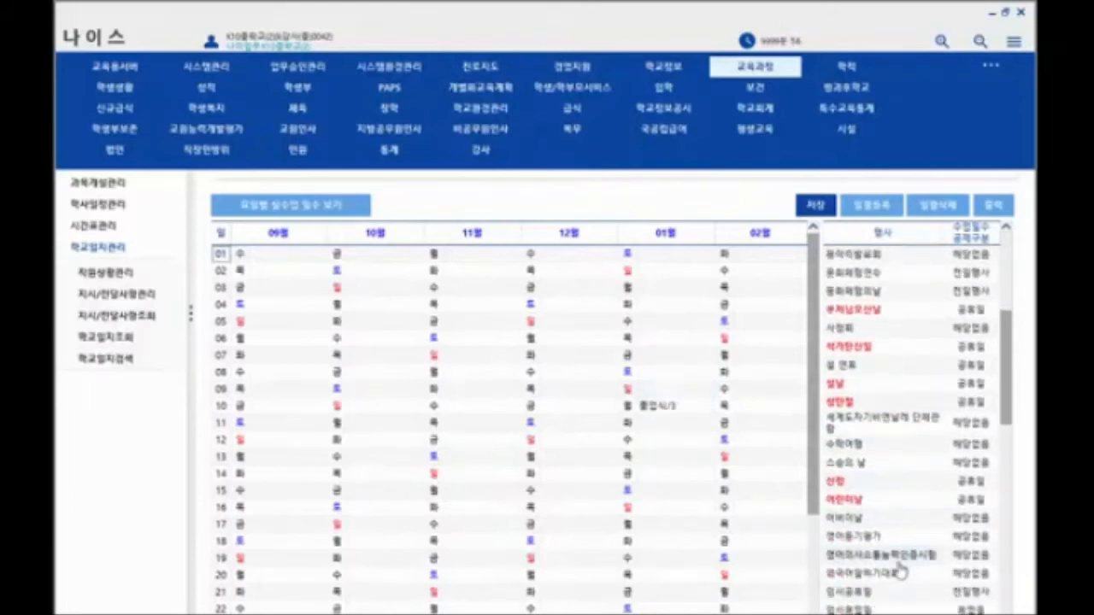
scroll(897, 571, down, 2)
click(872, 205)
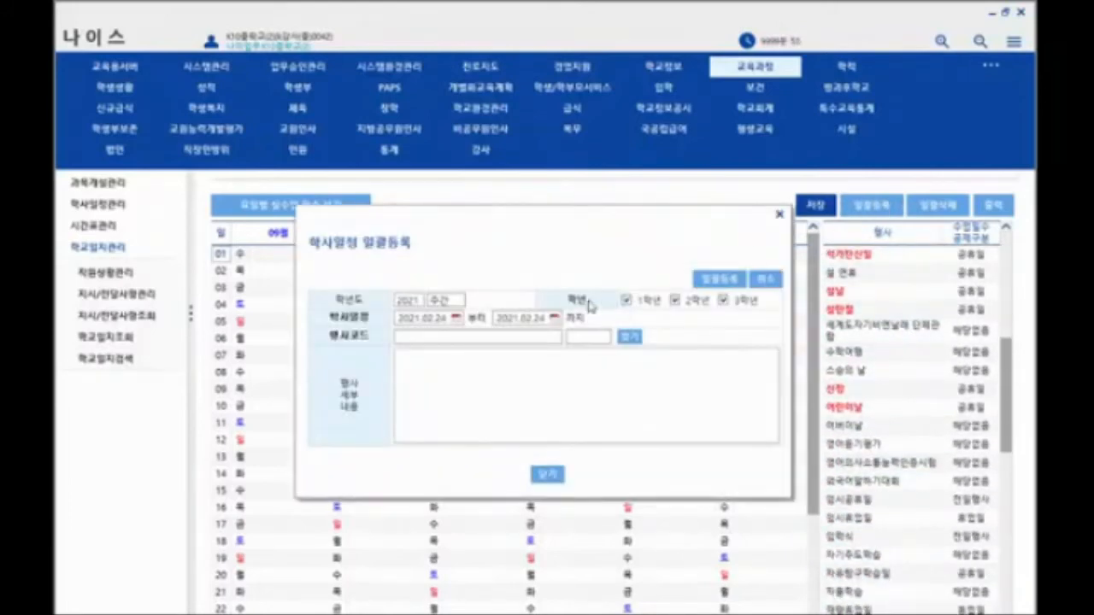
drag(440, 318, 345, 321)
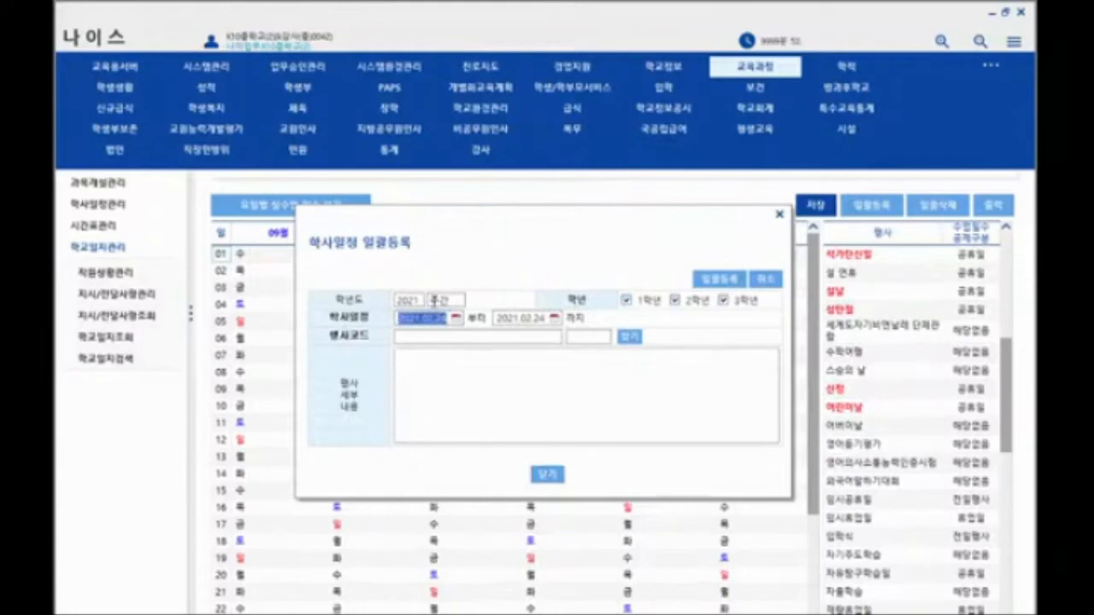
text(3)
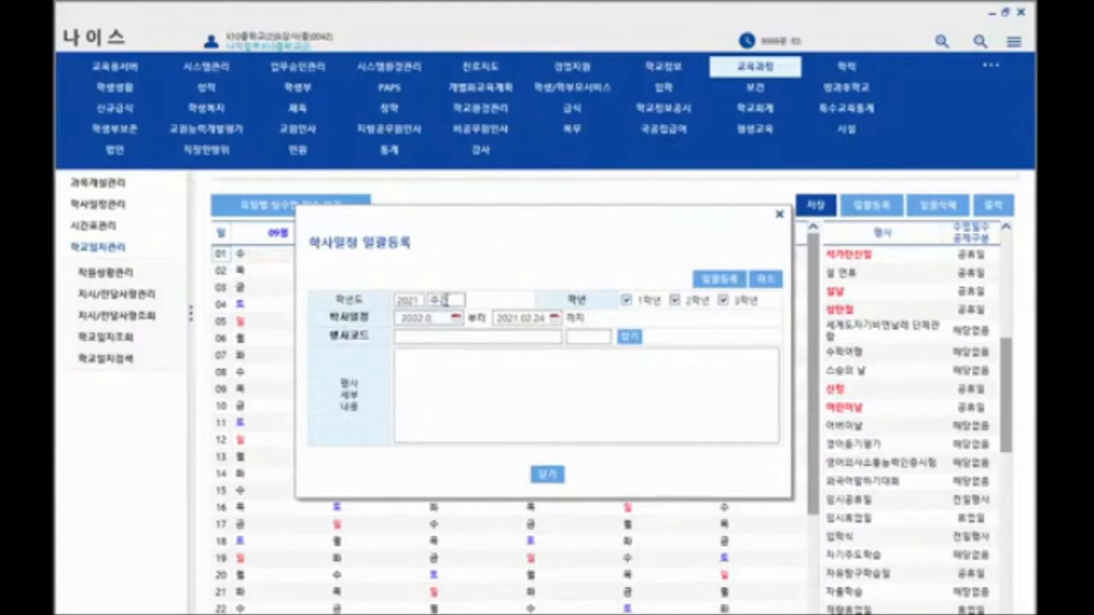
text(022.01.10)
key(Tab)
text(2)
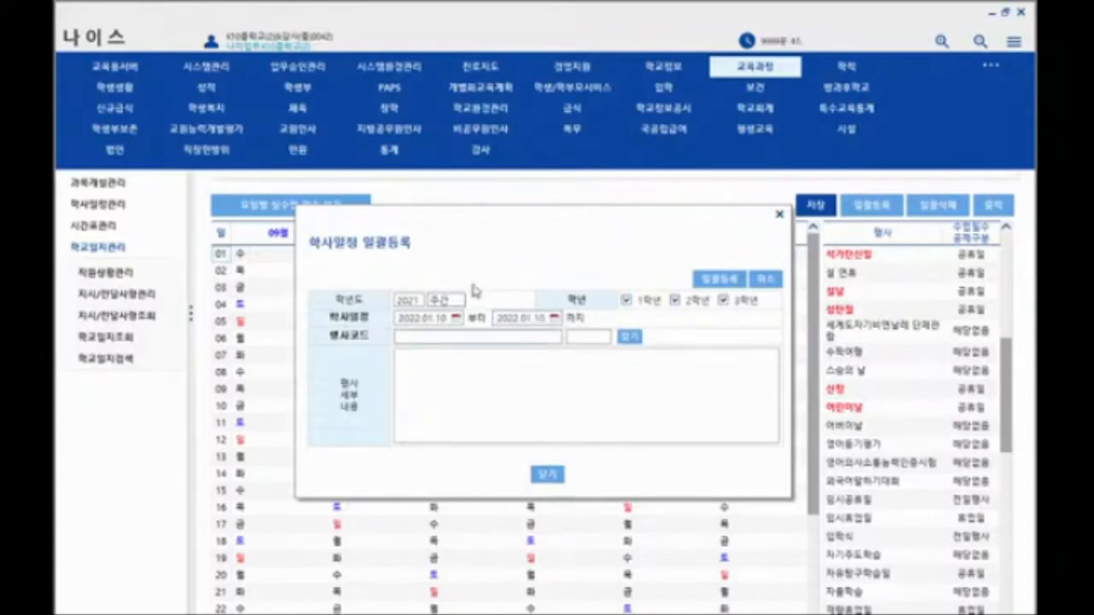
Pick 졸업식, exclude grade 3, and register the event for grades 1 and 2
click(630, 340)
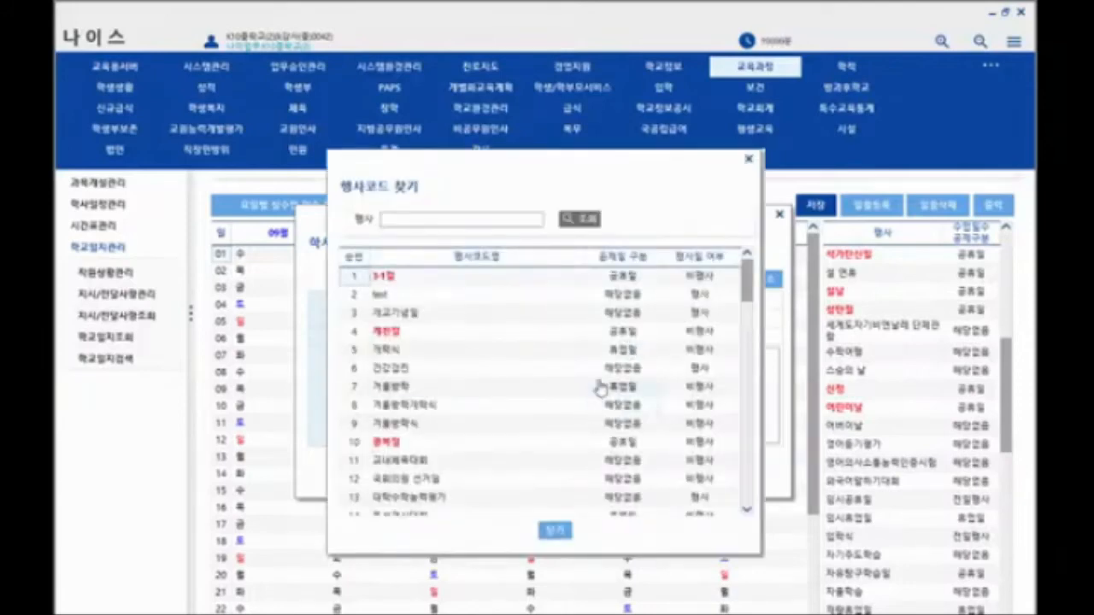
drag(744, 290, 743, 432)
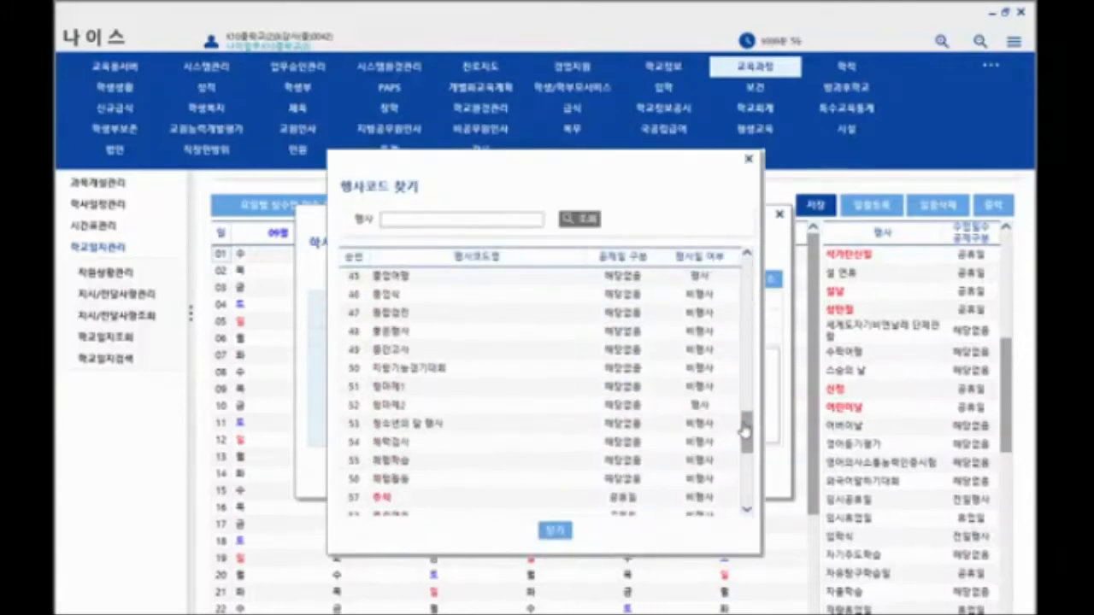
double_click(410, 300)
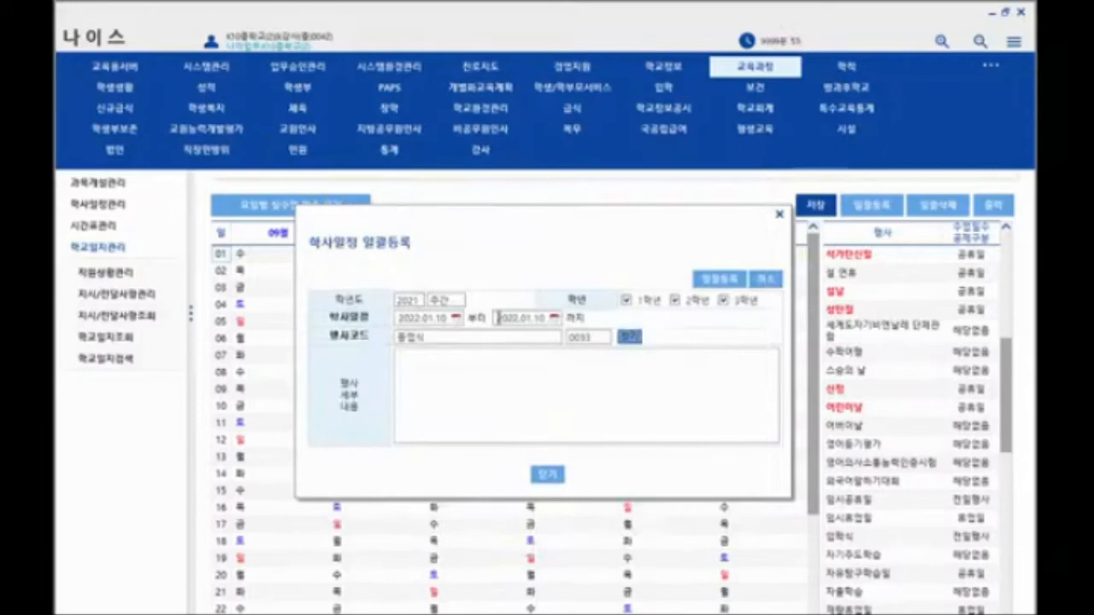
click(723, 301)
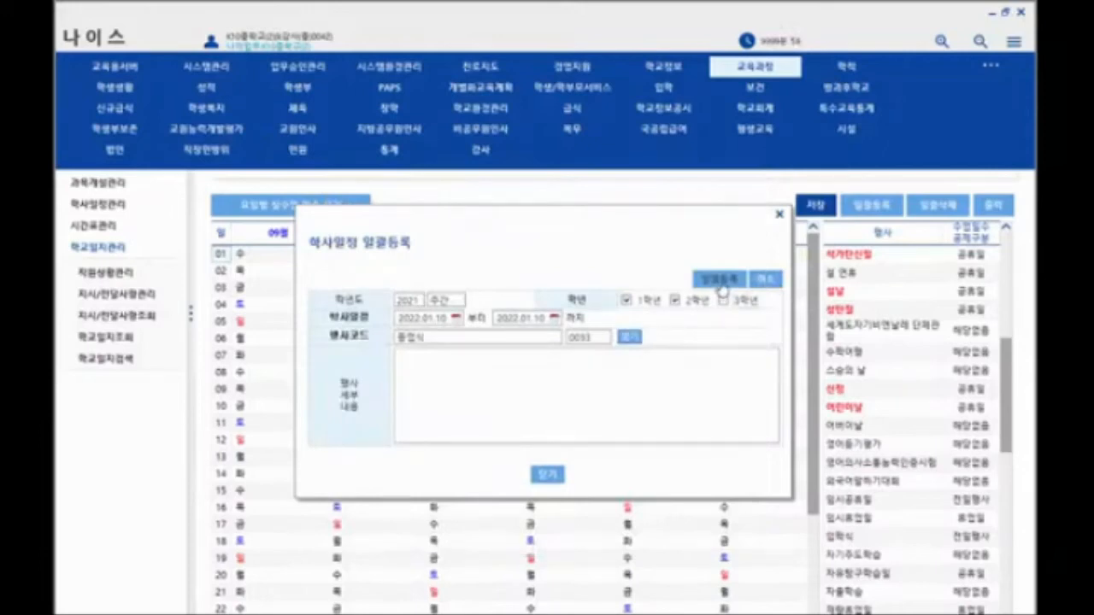
click(722, 288)
click(523, 380)
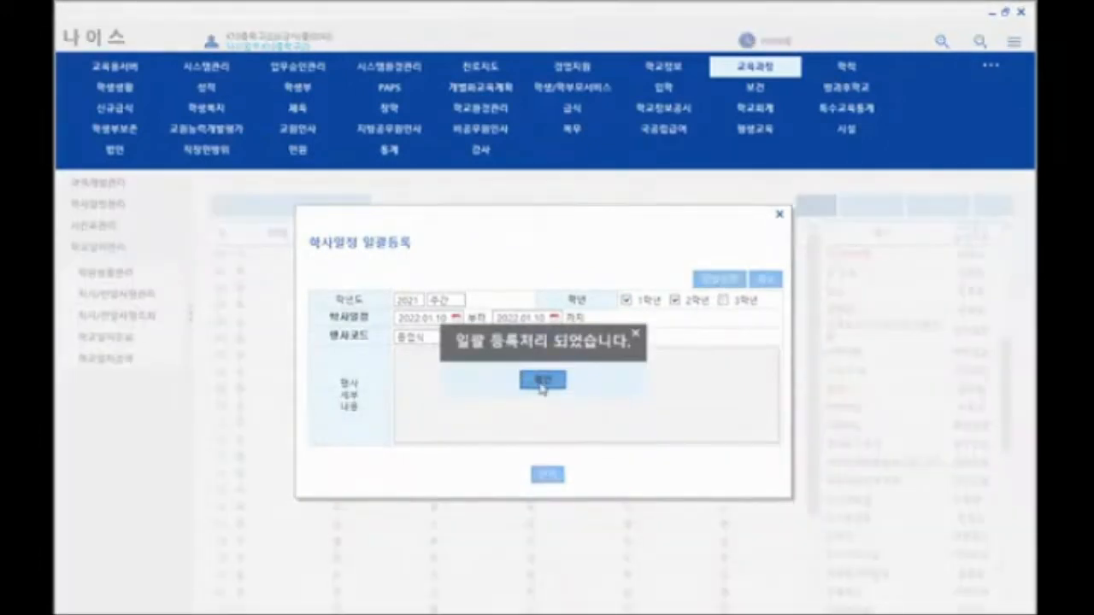
click(542, 381)
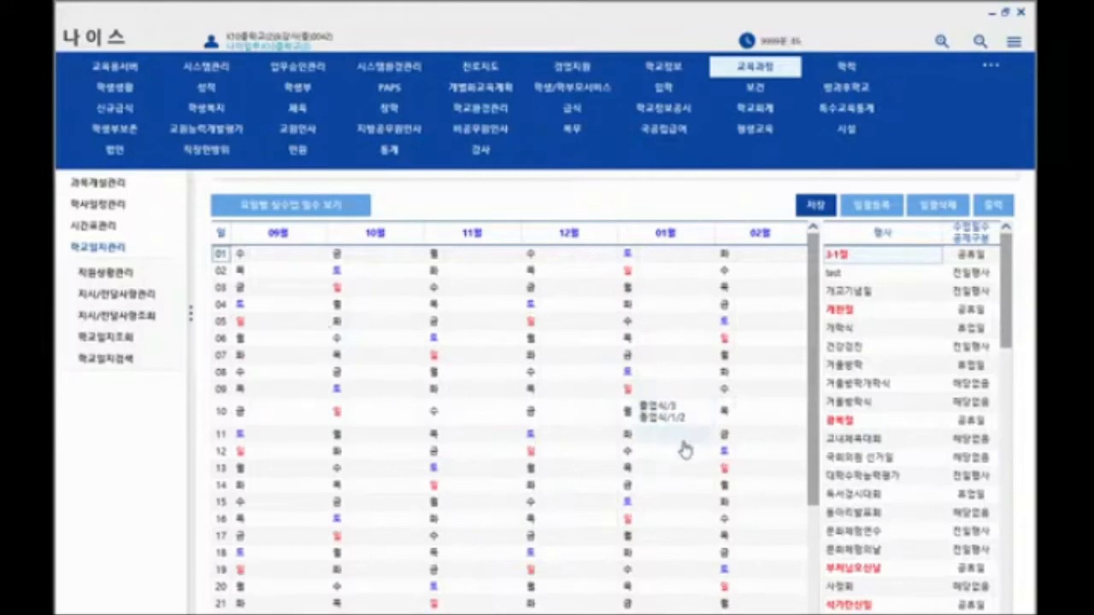
click(822, 209)
click(615, 404)
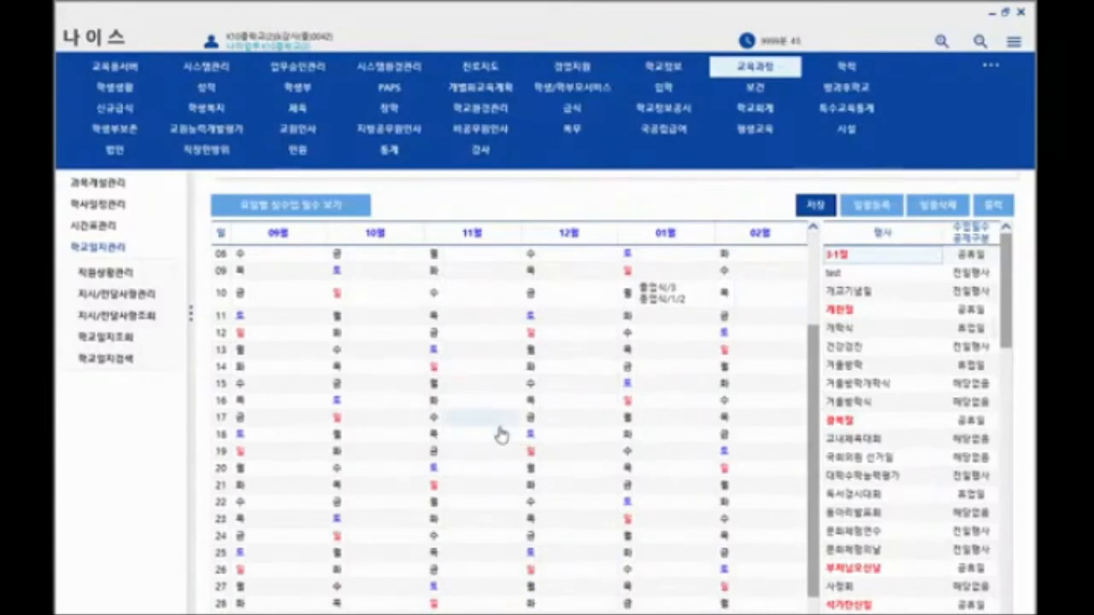
scroll(526, 453, down, 1)
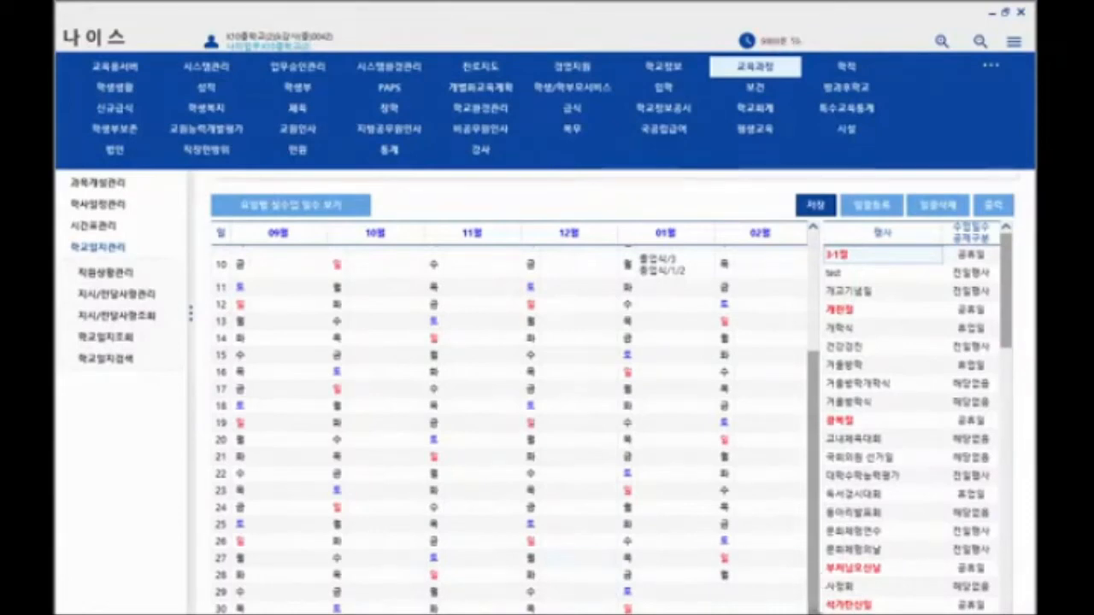
mouse_move(815, 613)
mouse_down()
mouse_move(811, 466)
mouse_move(812, 614)
mouse_up()
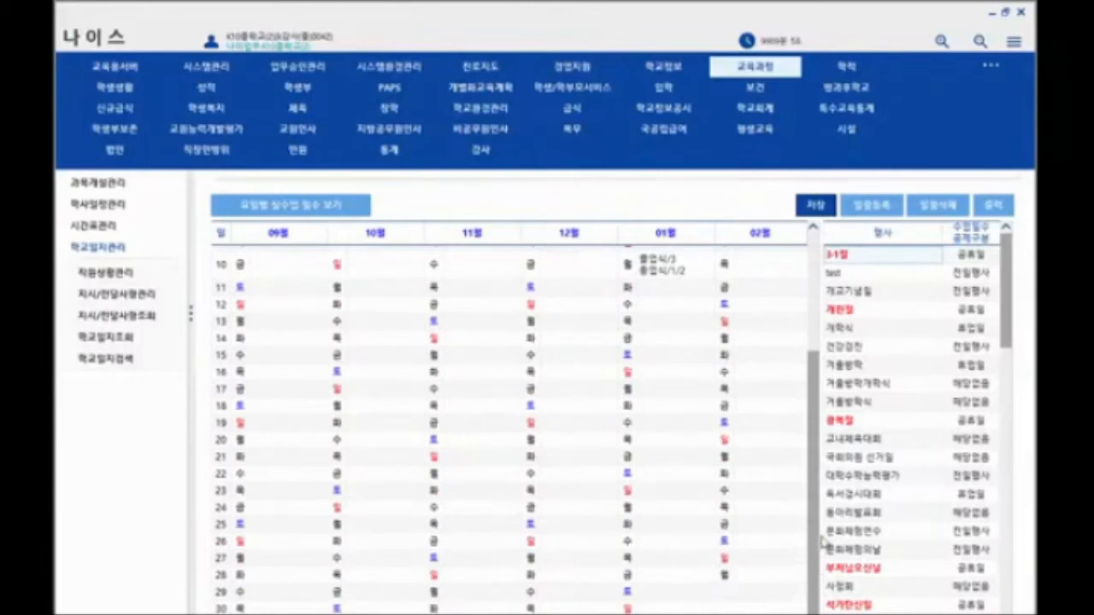
Open 행사코드관리 and scroll the event code table, including 교내체육대회, 동아리발표회 and 수학여행
click(101, 205)
click(107, 231)
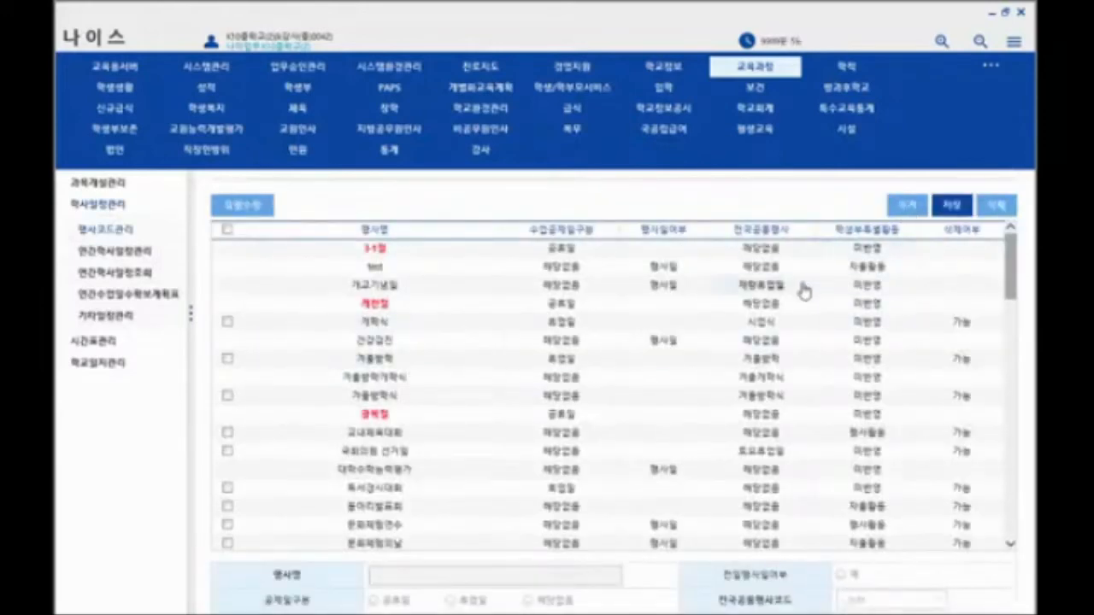
scroll(779, 419, down, 5)
scroll(780, 421, down, 2)
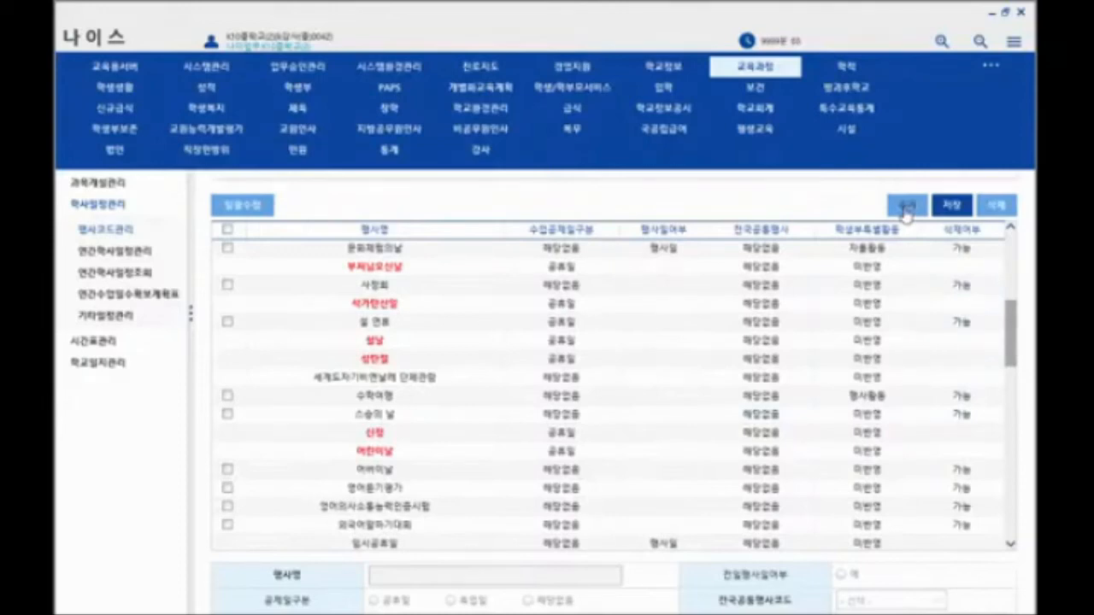
drag(1014, 348, 1011, 295)
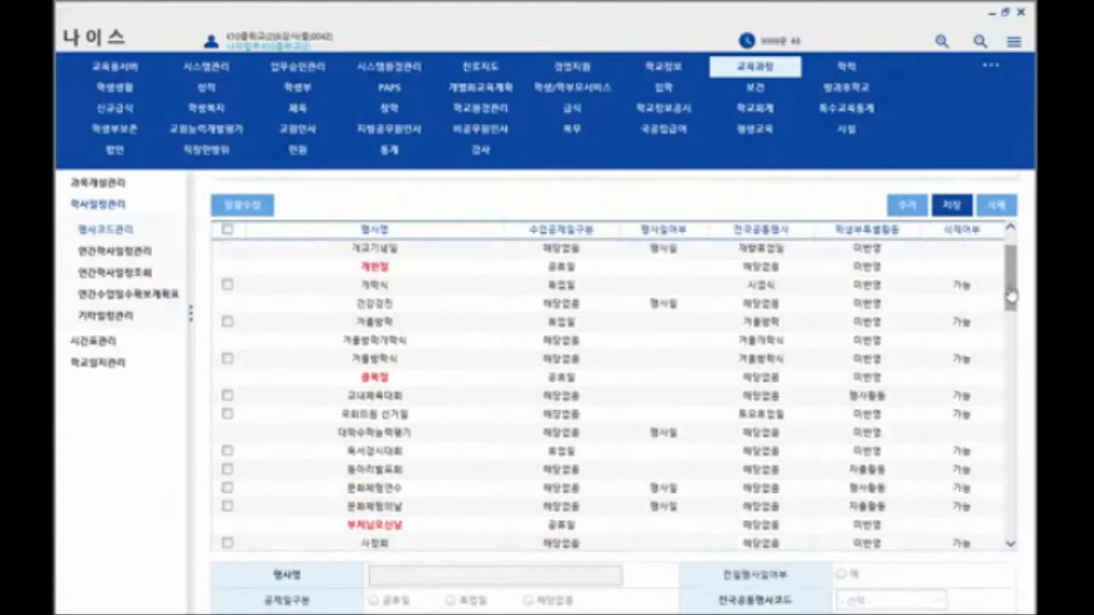
scroll(498, 523, down, 2)
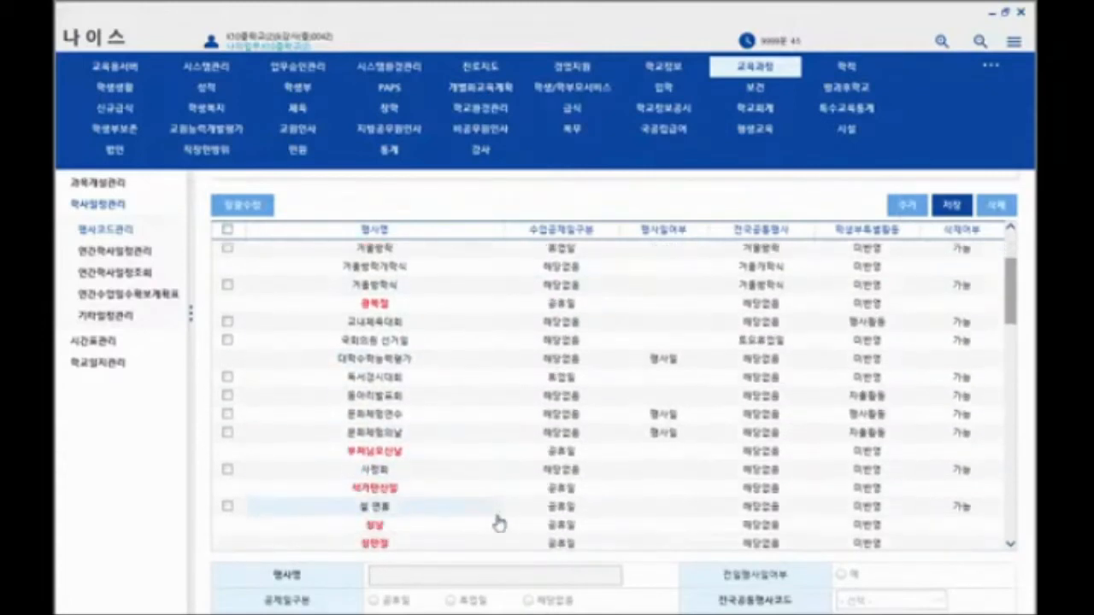
scroll(498, 523, down, 5)
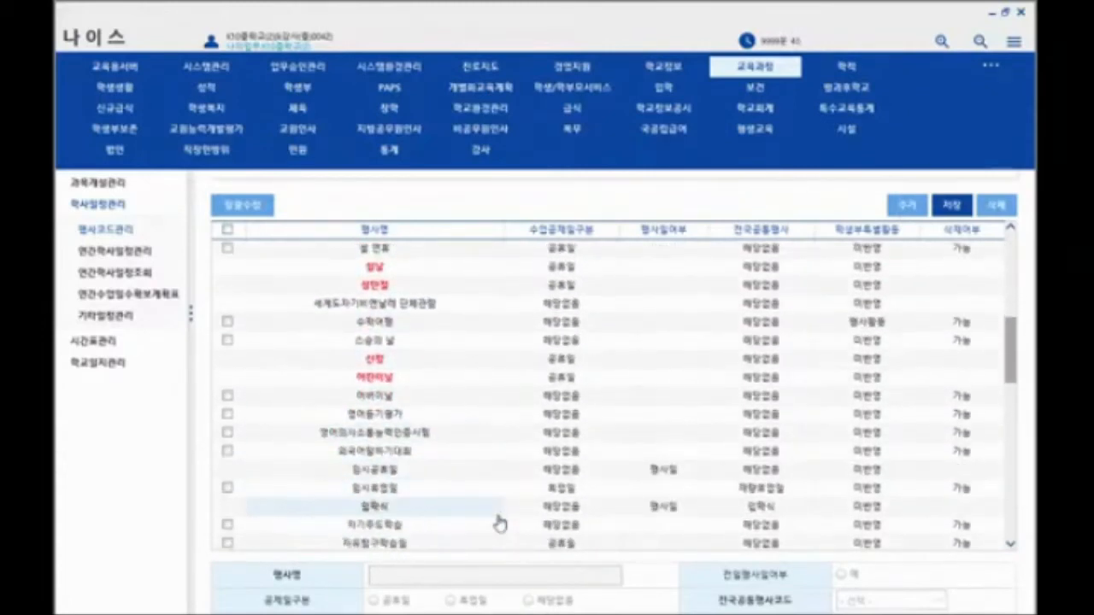
scroll(511, 494, up, 4)
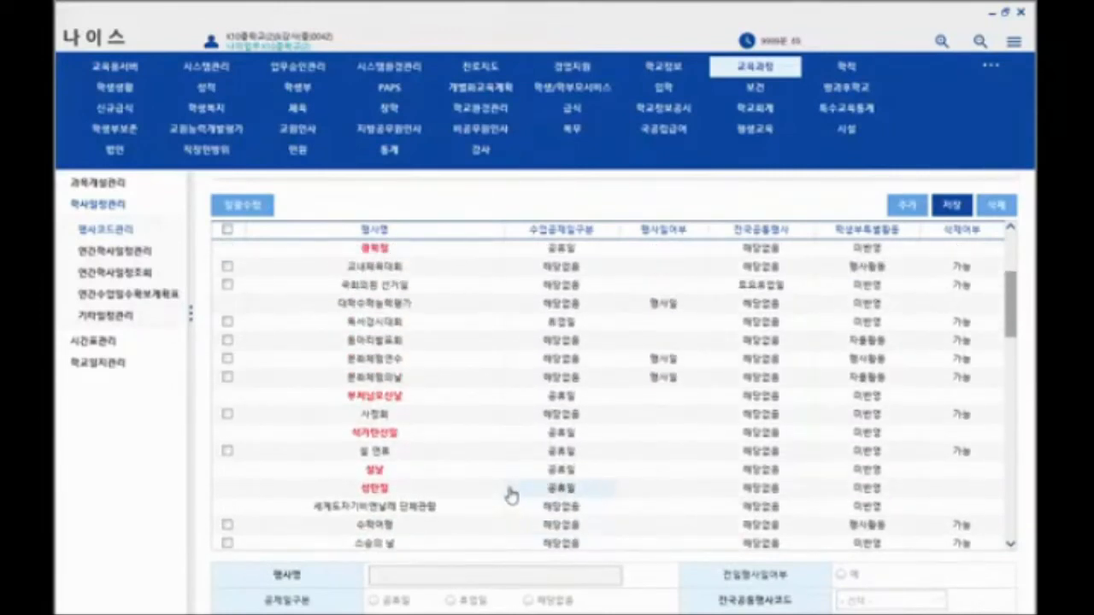
scroll(511, 495, up, 2)
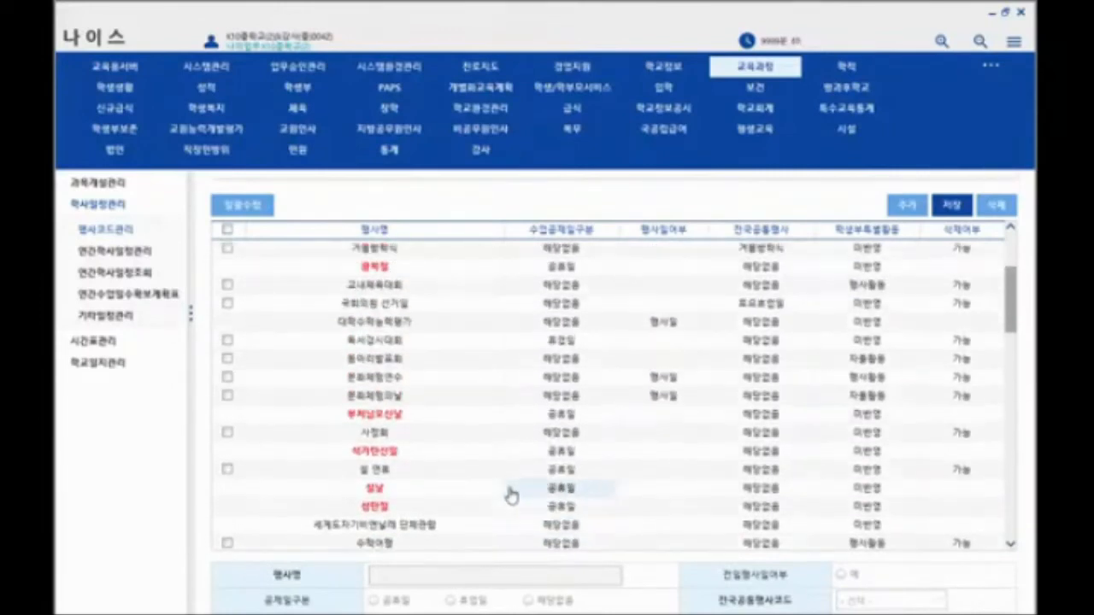
Add a 여름방학 row marked 휴업일, set its national common code to 여름방학, and save
click(911, 208)
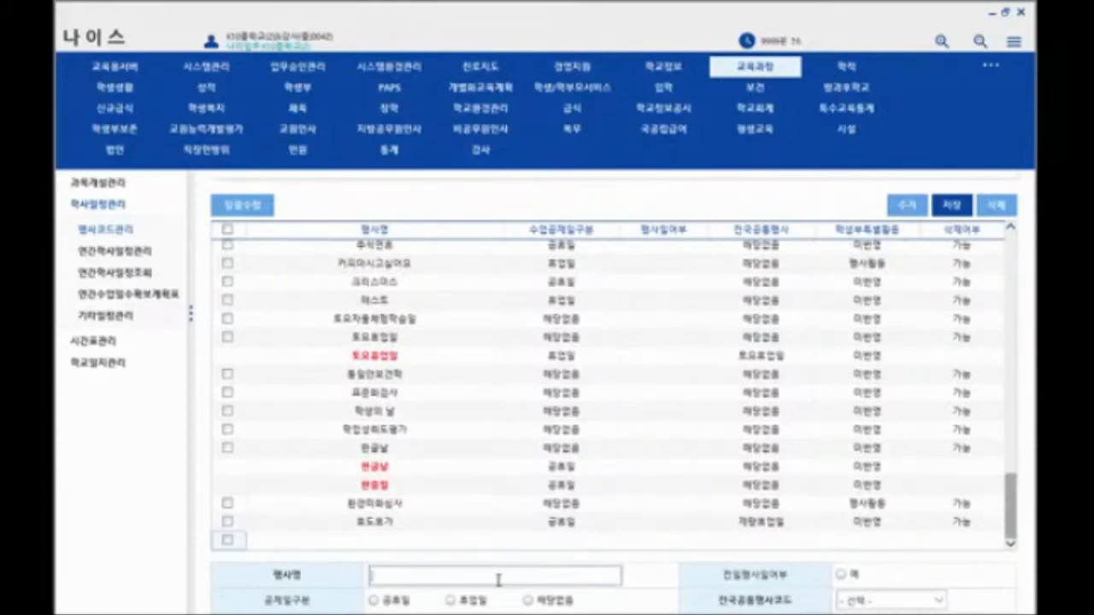
text(여름방)
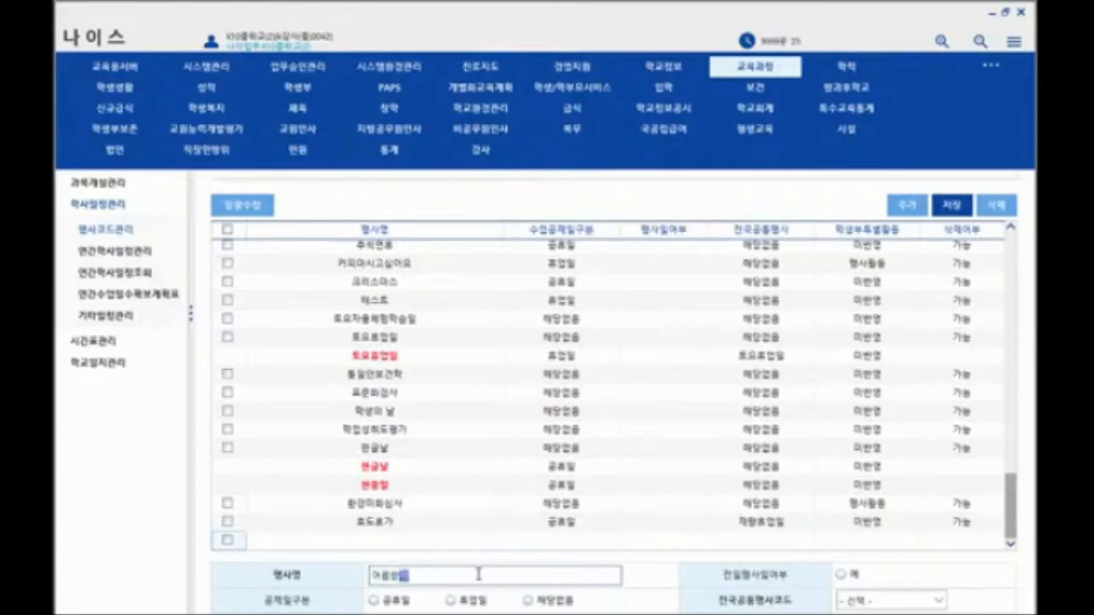
text(학)
click(451, 601)
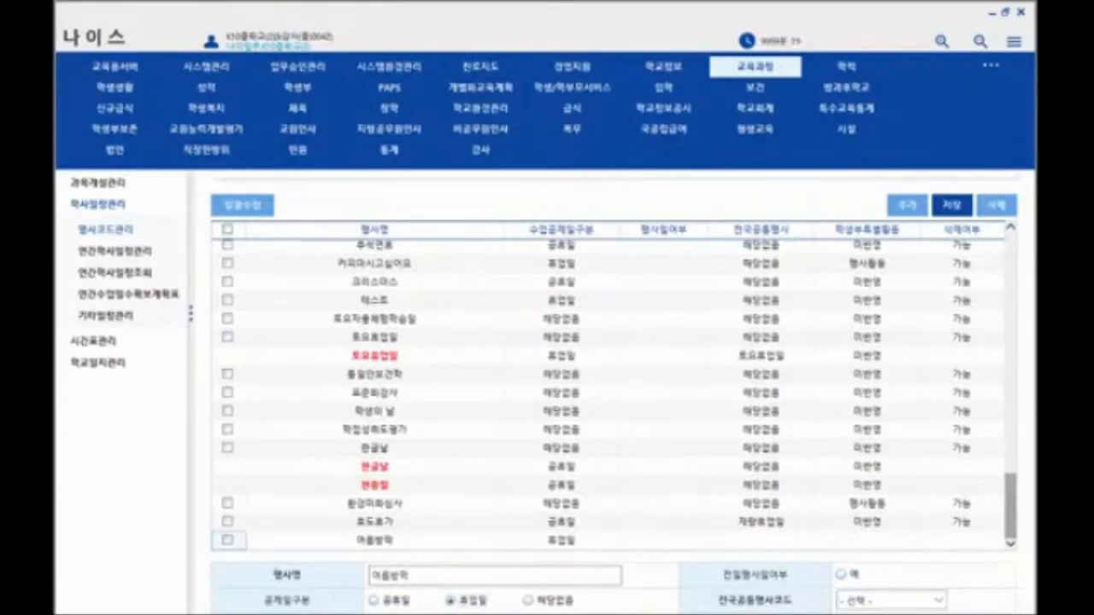
click(940, 601)
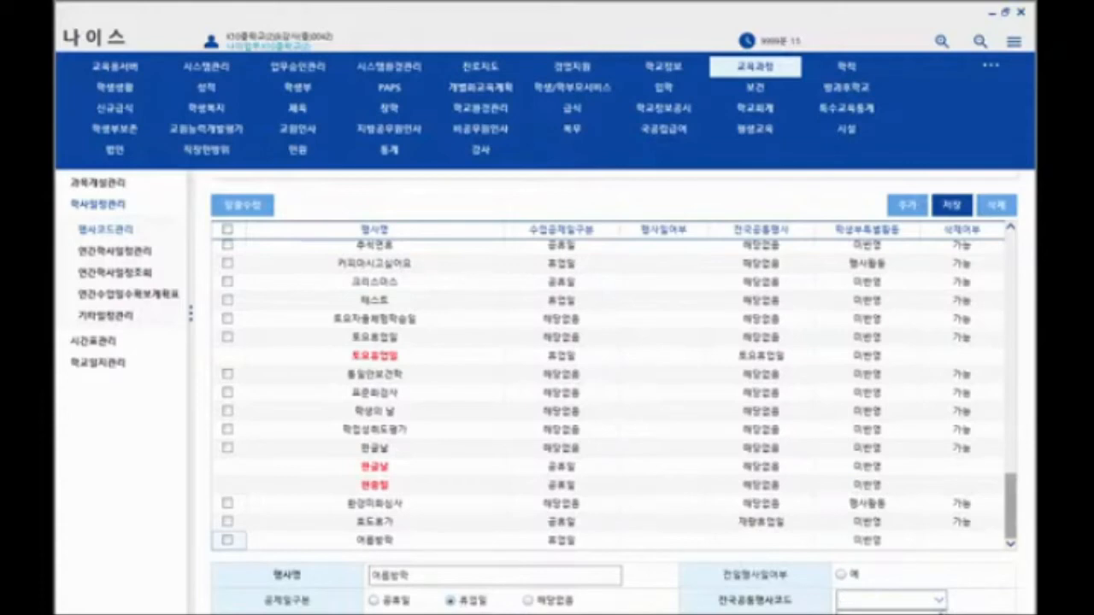
click(888, 613)
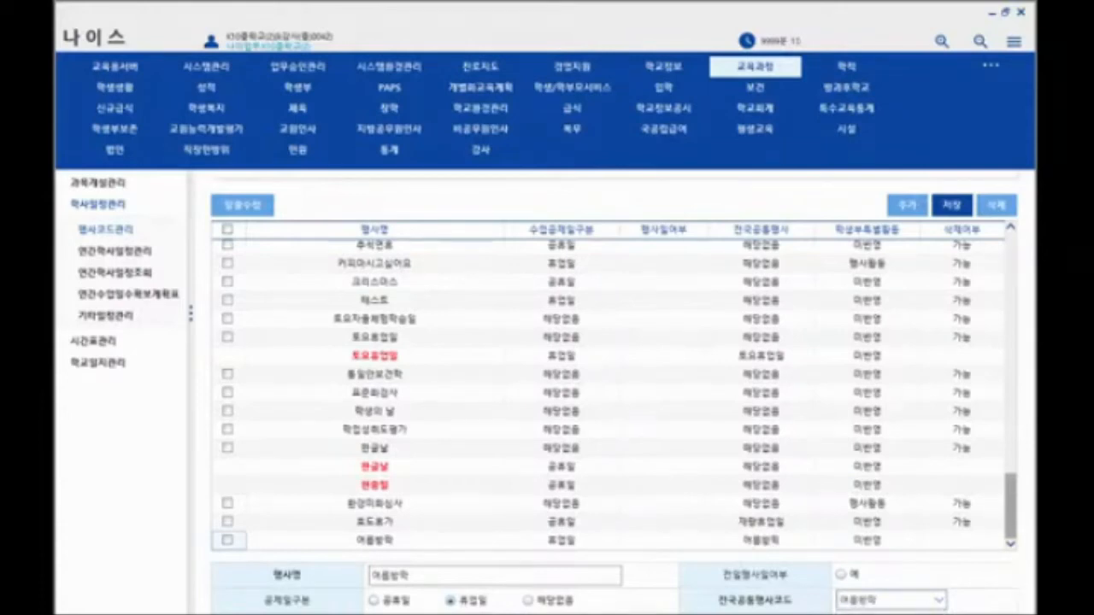
click(952, 207)
click(596, 407)
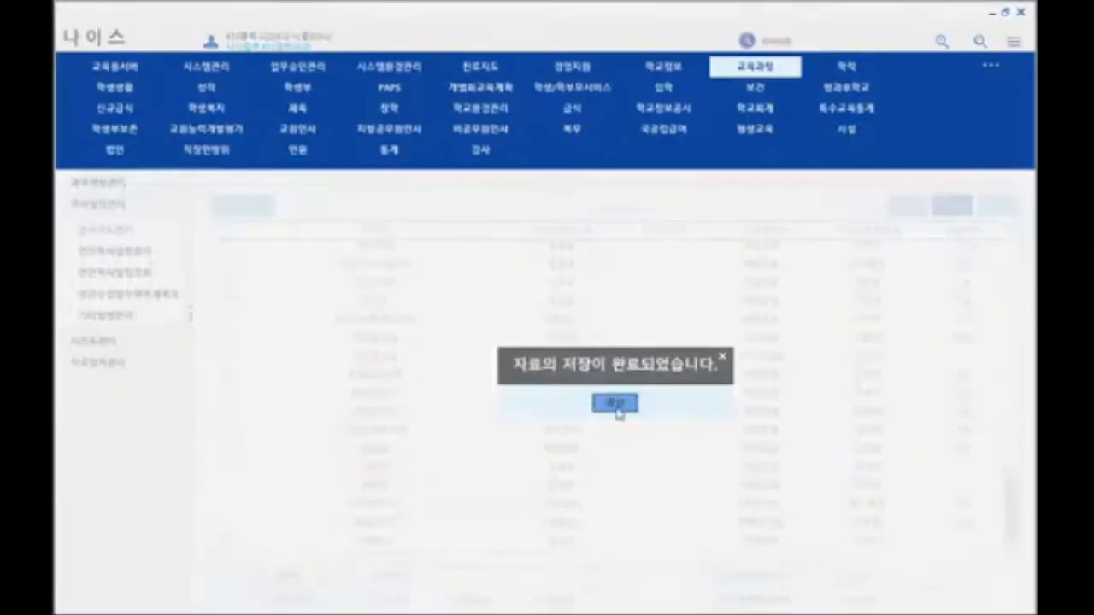
click(614, 403)
scroll(464, 471, down, 4)
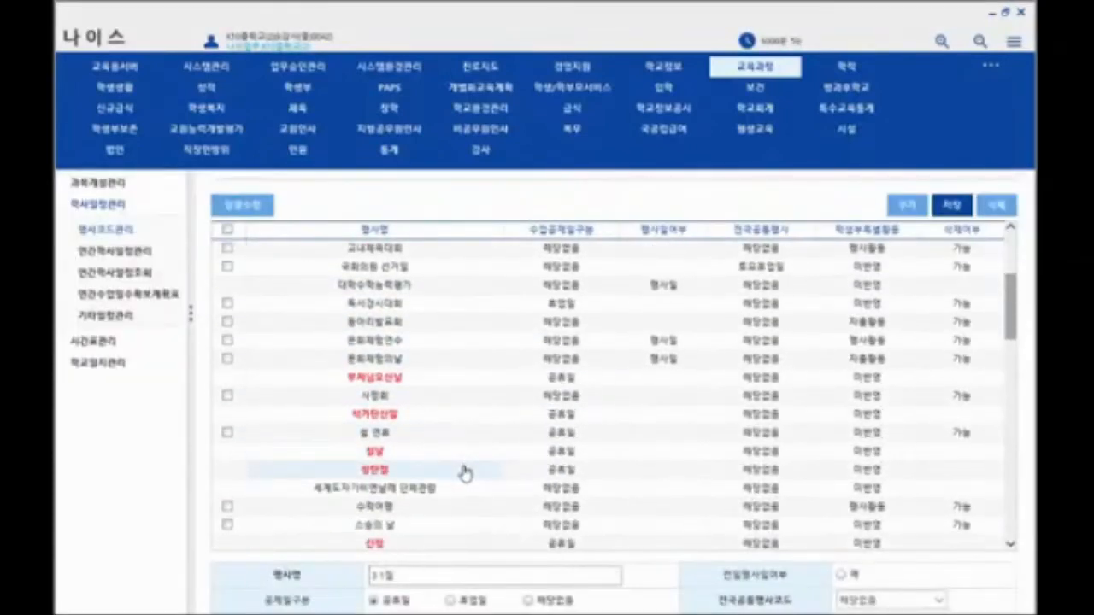
Add and save a 방학식 event code with day type and national code 해당없음, counted as 자율활동
scroll(464, 472, down, 3)
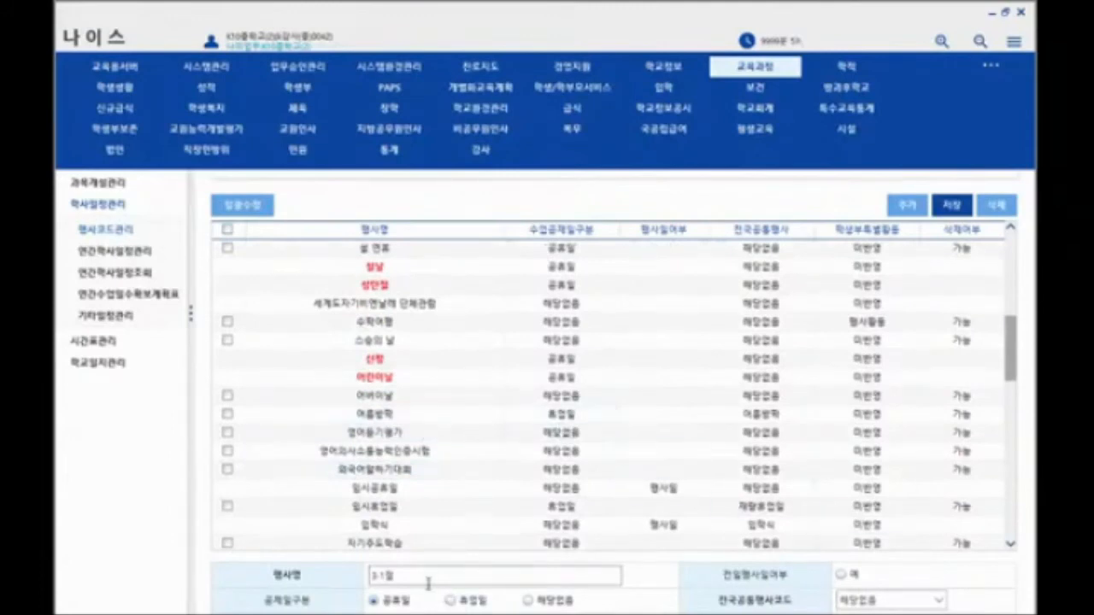
click(908, 205)
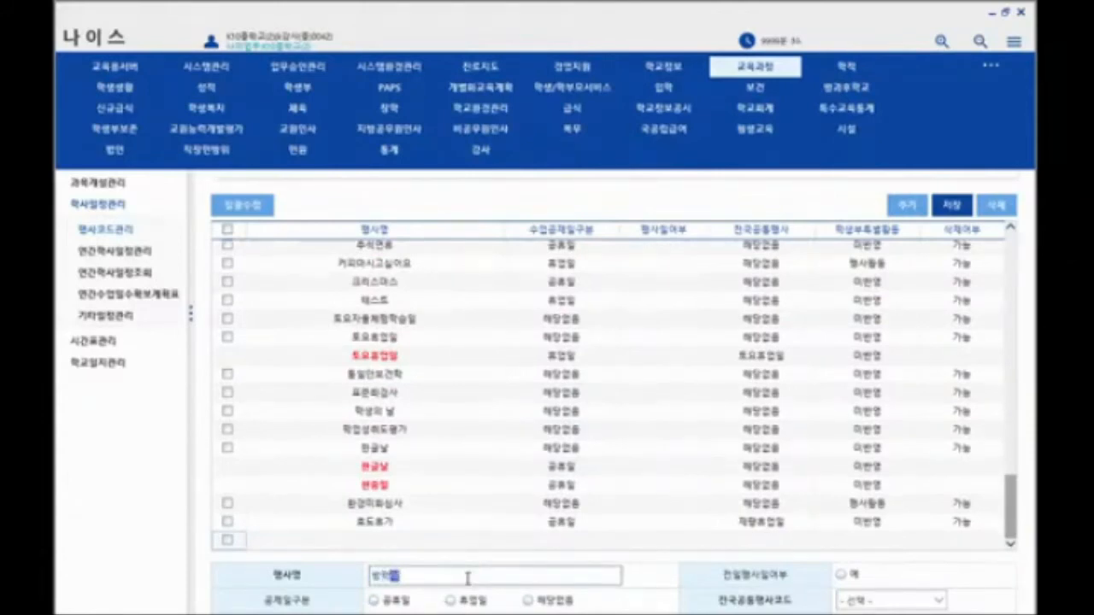
text(방학식)
click(528, 601)
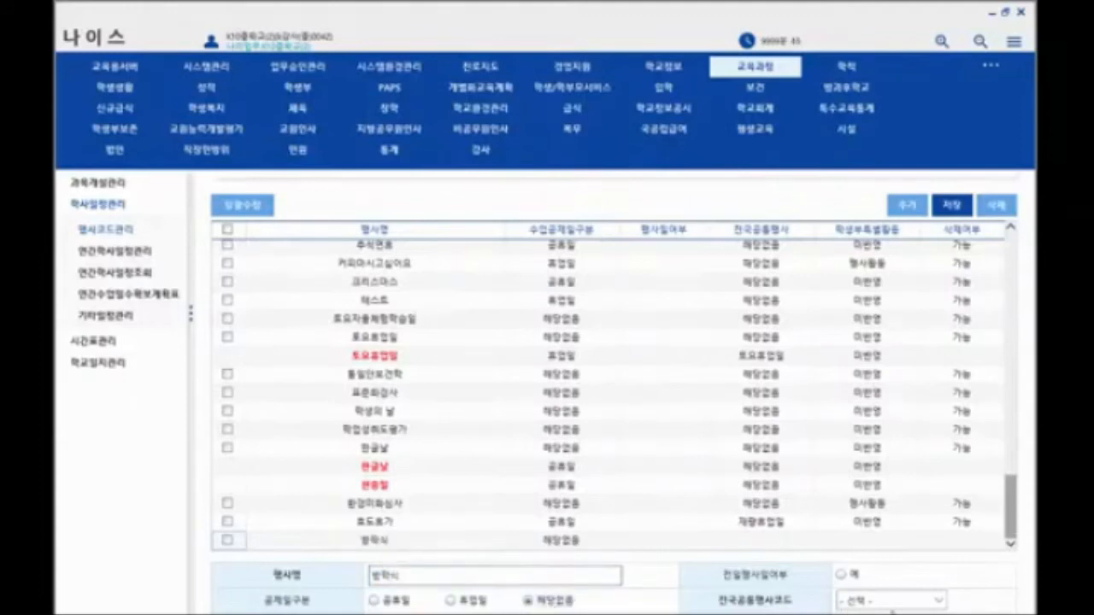
click(938, 602)
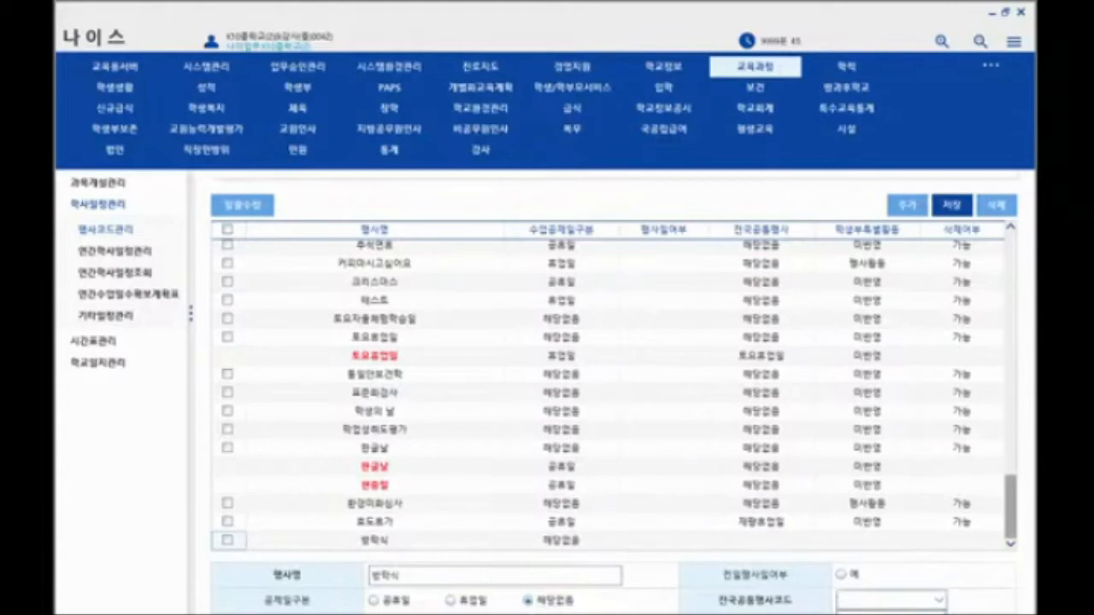
click(880, 614)
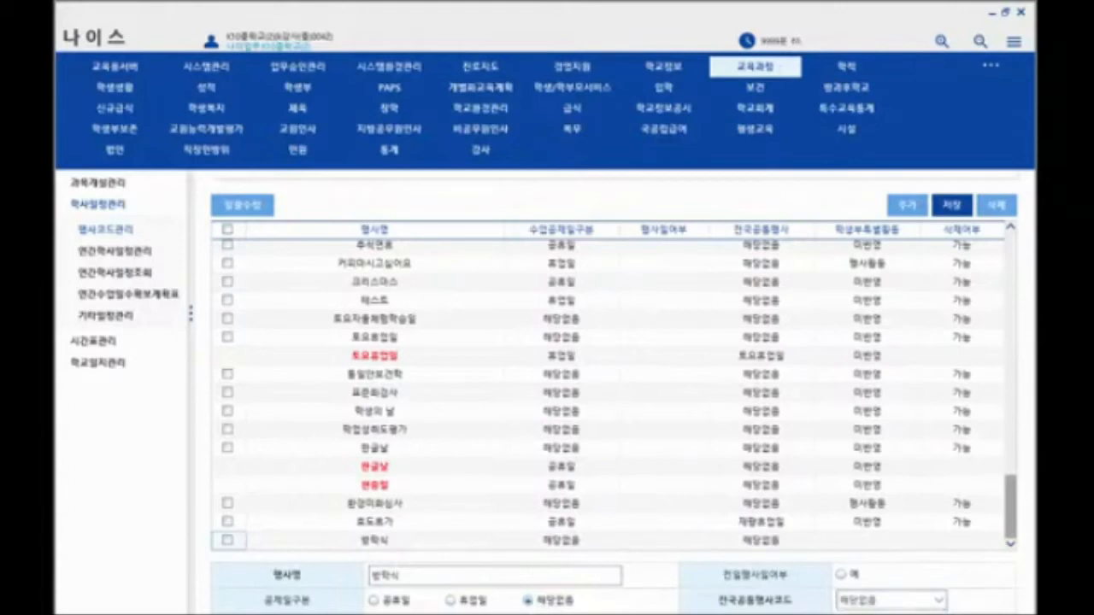
click(450, 614)
click(951, 205)
click(608, 399)
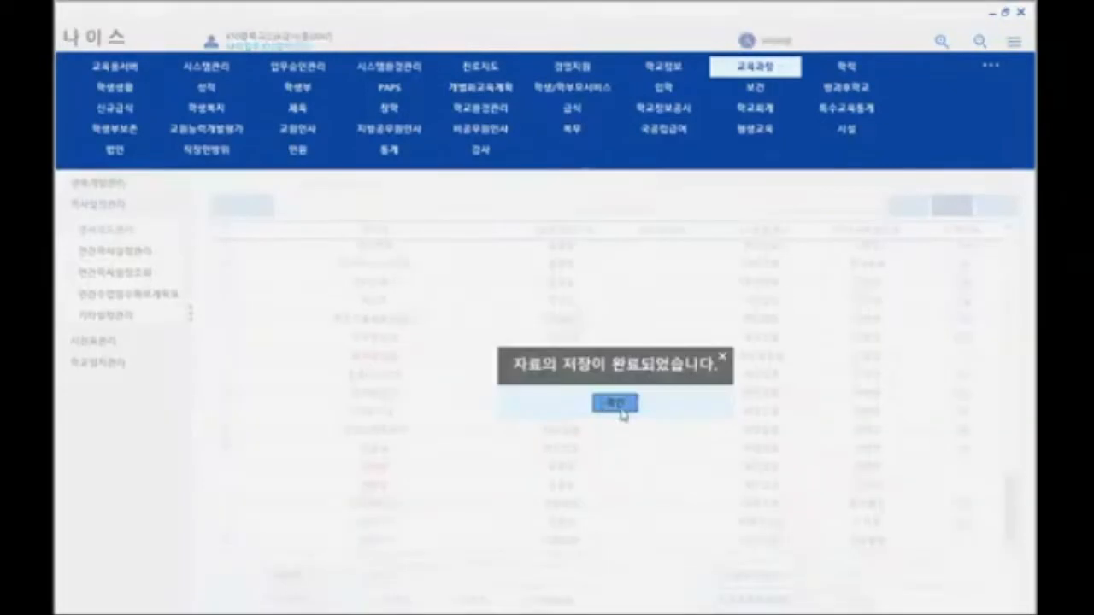
click(623, 411)
scroll(447, 452, down, 5)
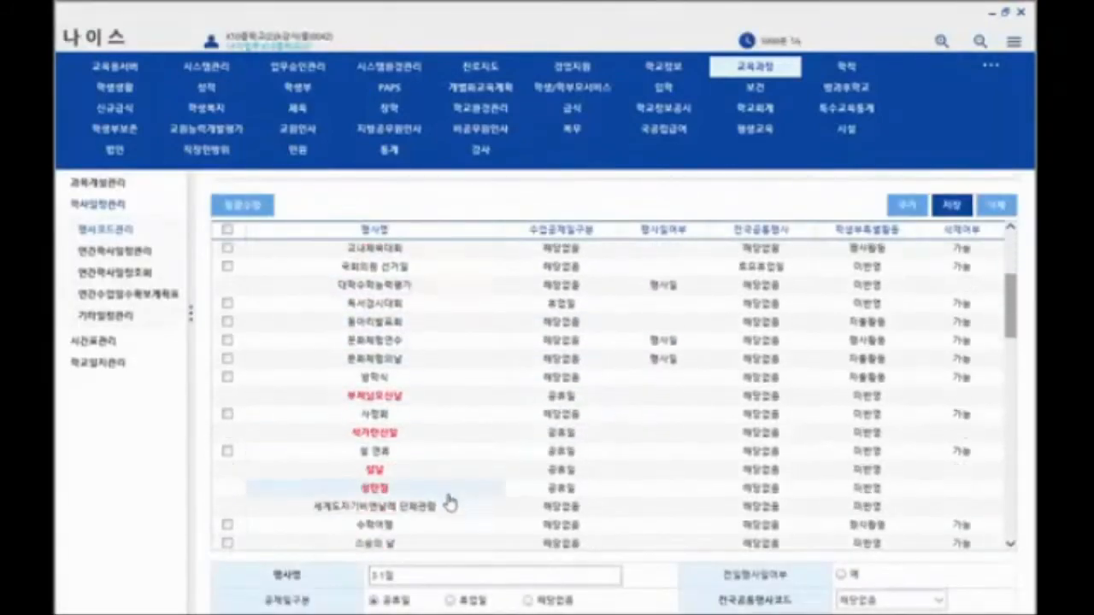
Collapse 학사일정관리 in the left menu and expand 시간표관리 to show its pages
scroll(450, 502, down, 1)
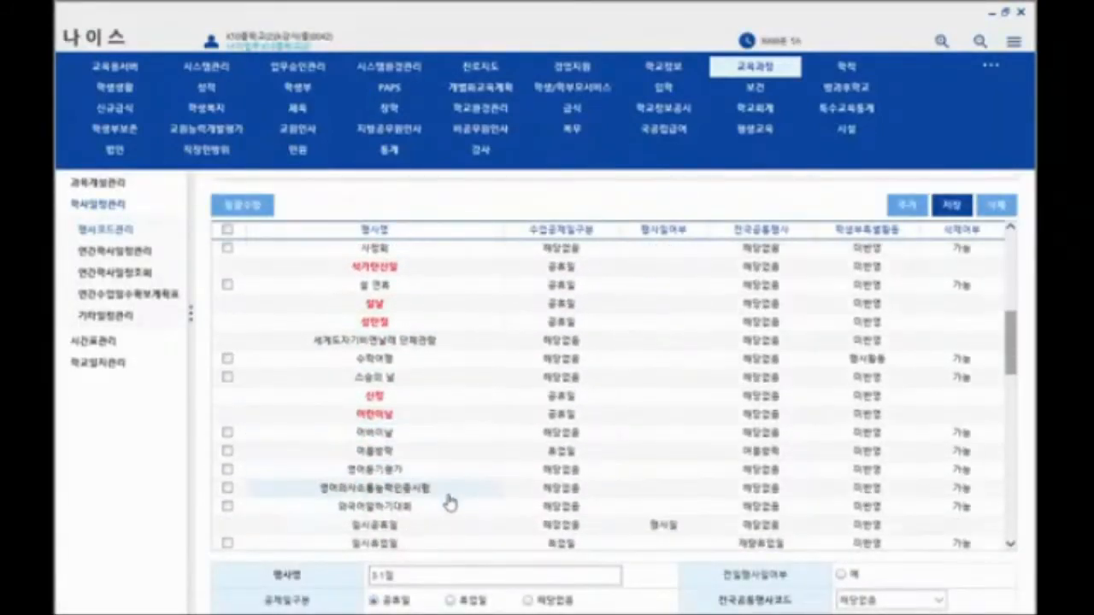
scroll(452, 503, down, 1)
scroll(454, 501, up, 2)
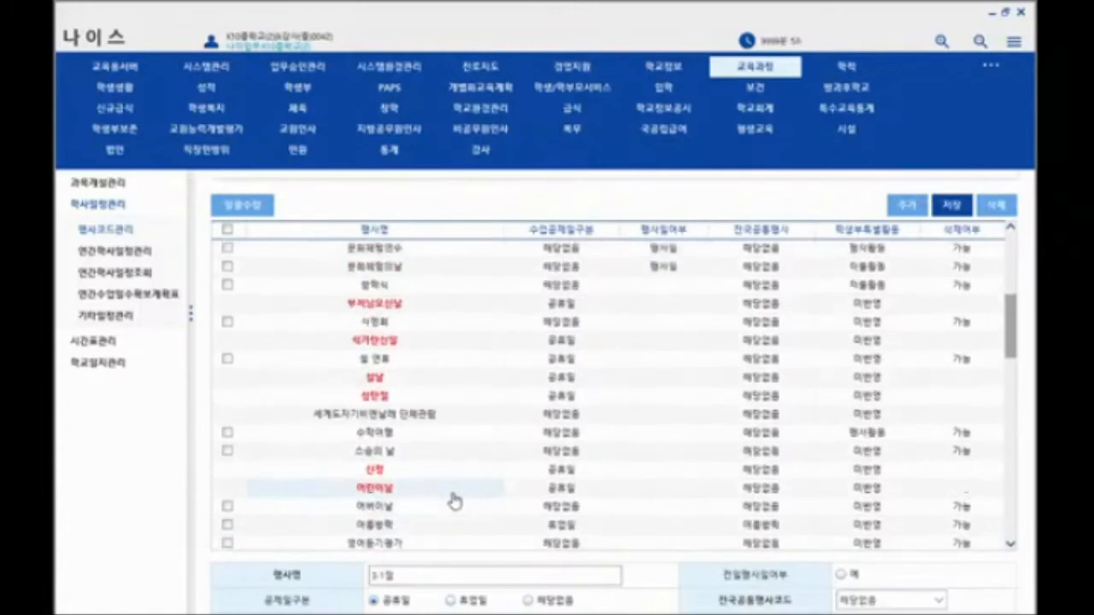
scroll(454, 501, up, 2)
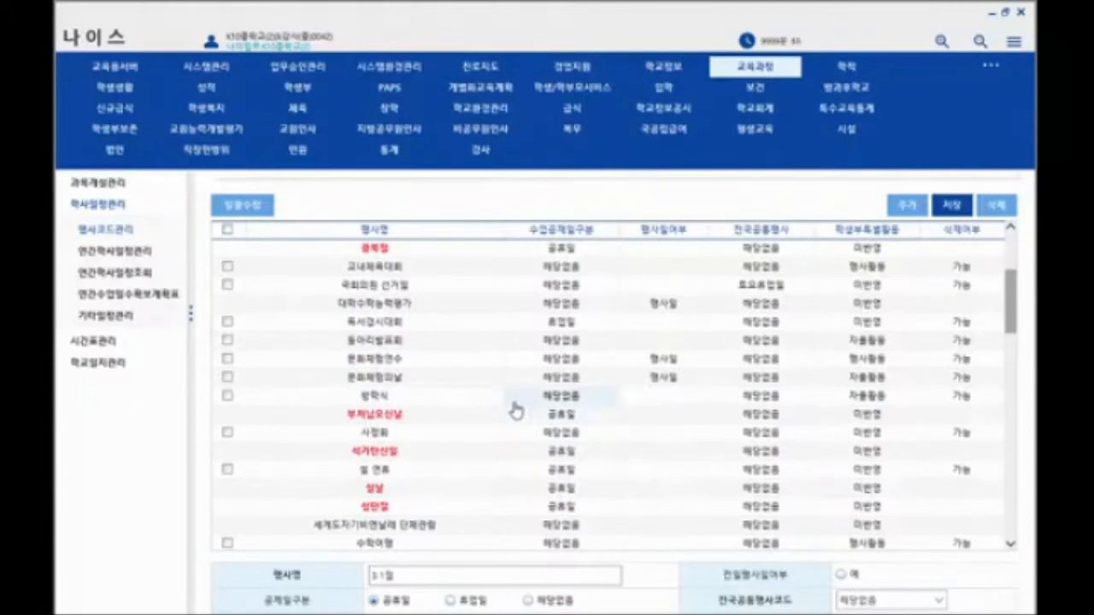
click(108, 207)
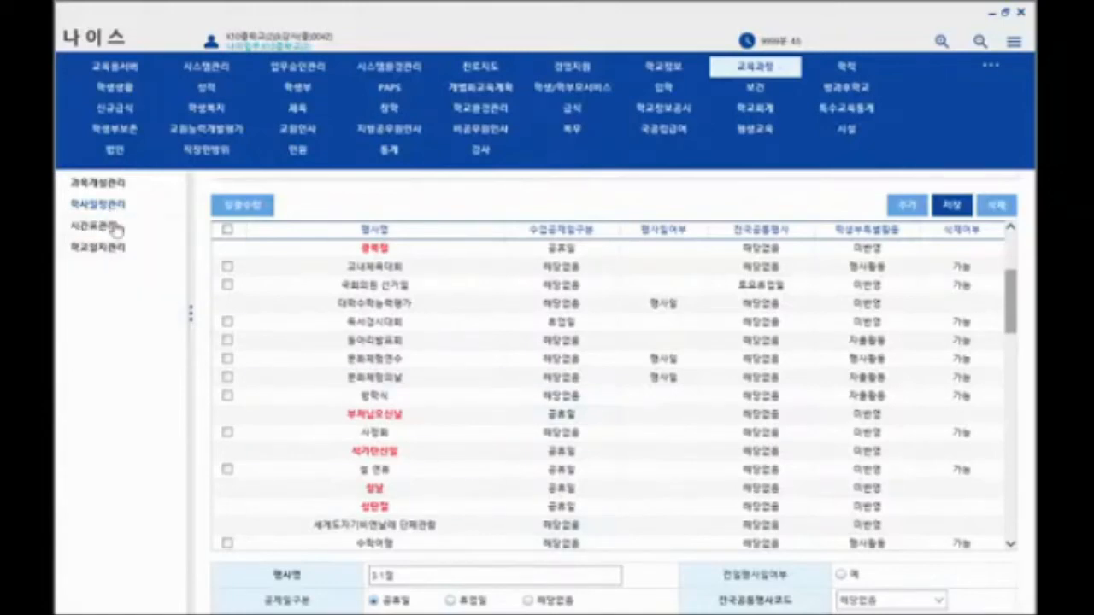
click(768, 75)
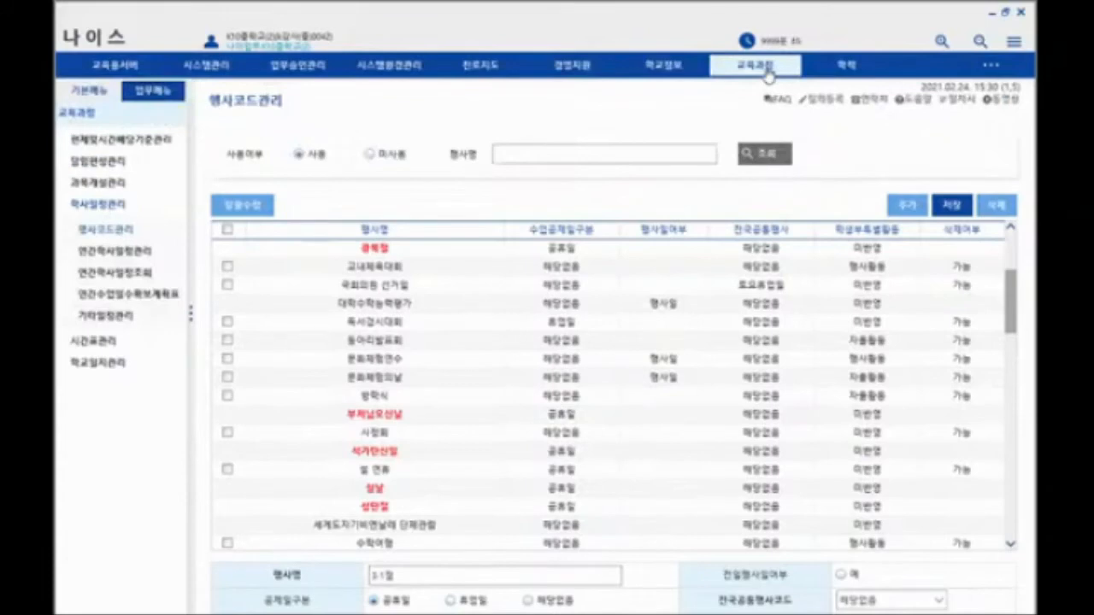
click(111, 211)
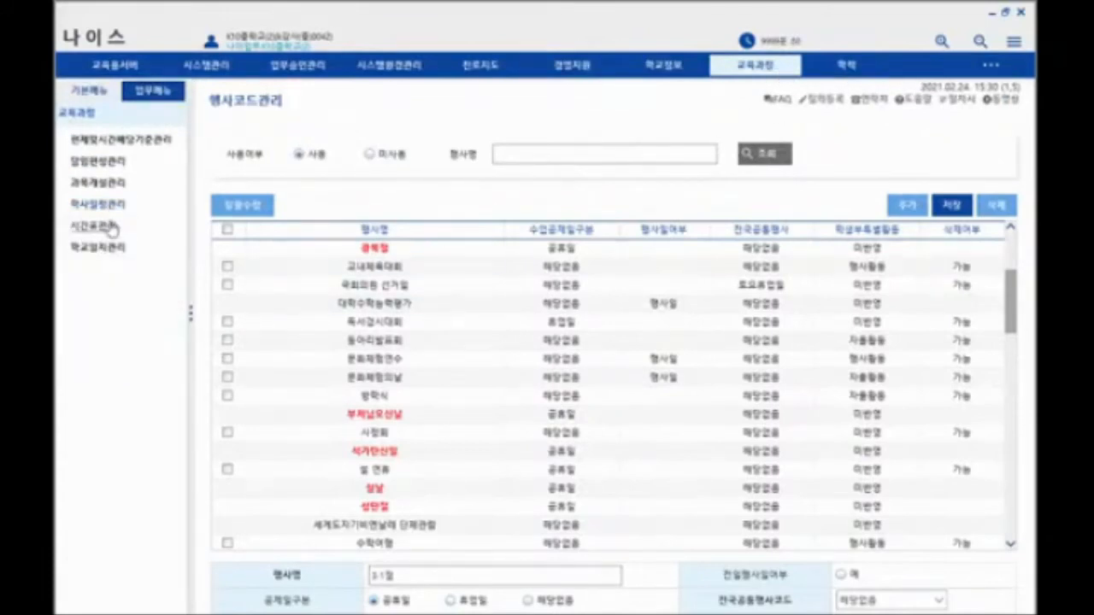
click(109, 227)
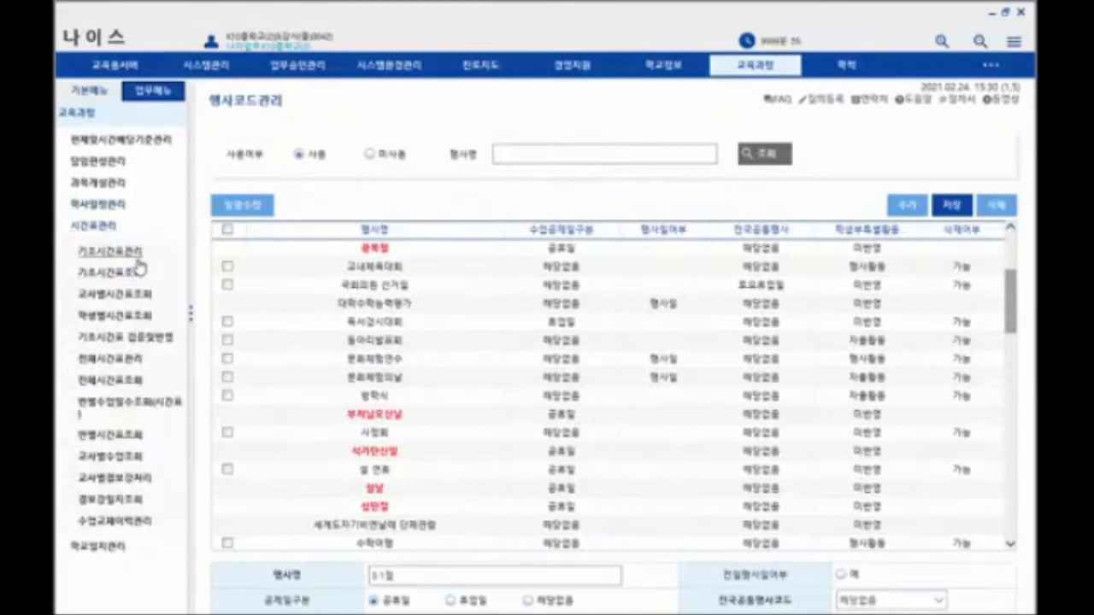
Open 기초시간표관리 under 시간표관리
click(137, 257)
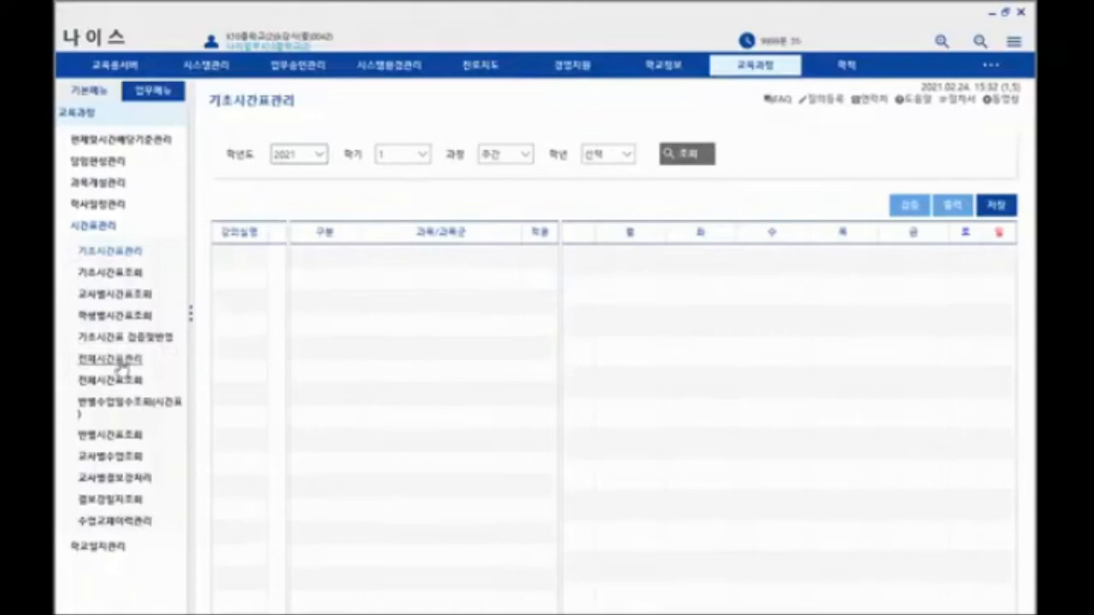
Load grade 1 and place 국어 in Monday 1, Tuesday 2, Wednesday 3 and Thursday 2
click(625, 156)
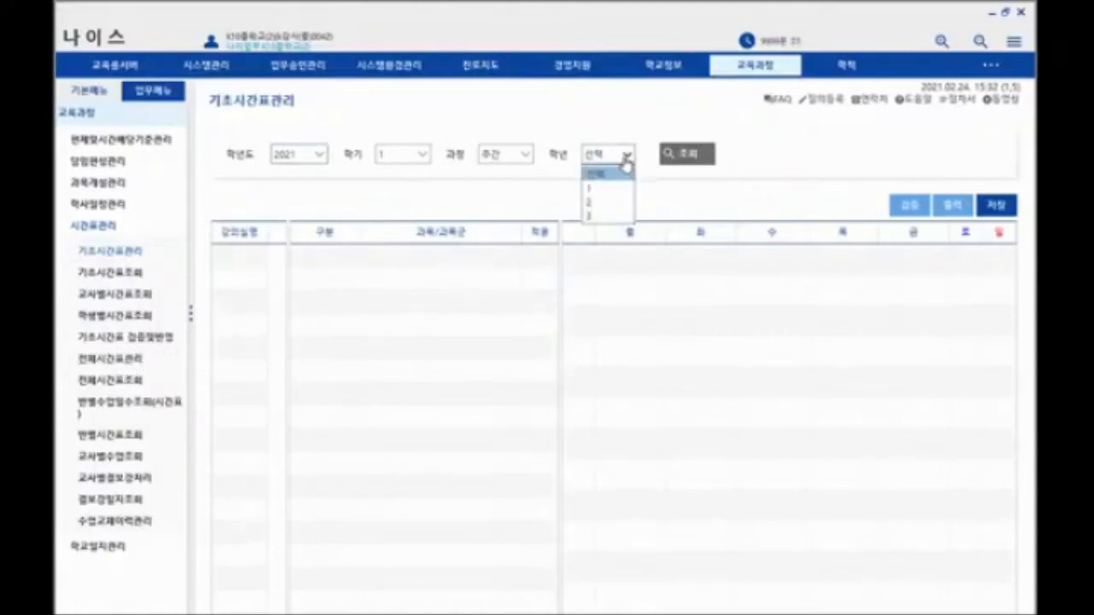
click(633, 183)
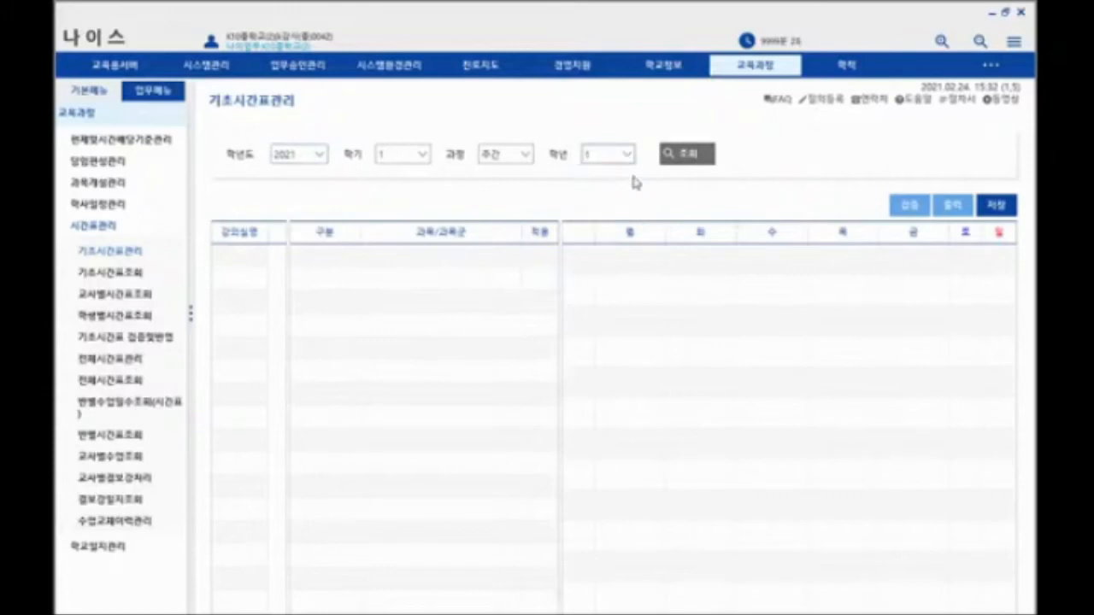
click(683, 156)
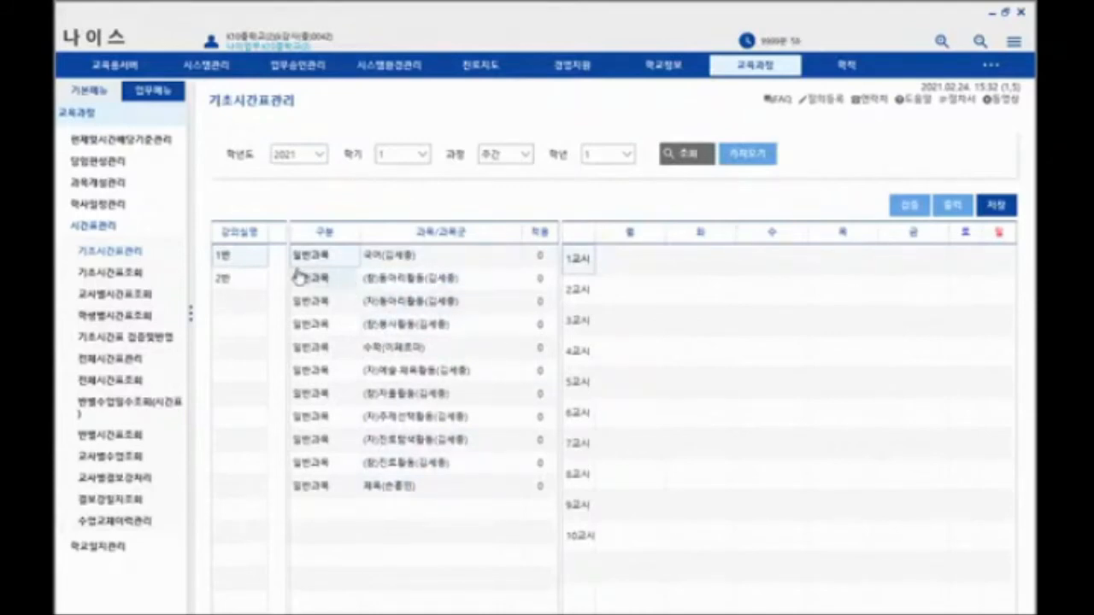
drag(384, 260, 642, 264)
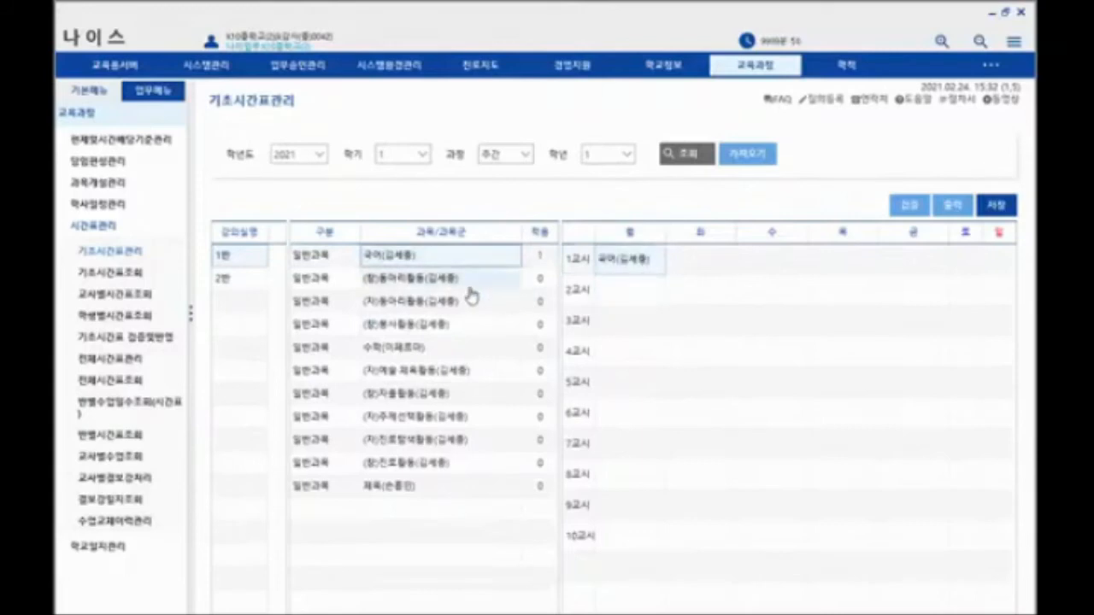
drag(425, 264, 701, 291)
drag(520, 271, 743, 317)
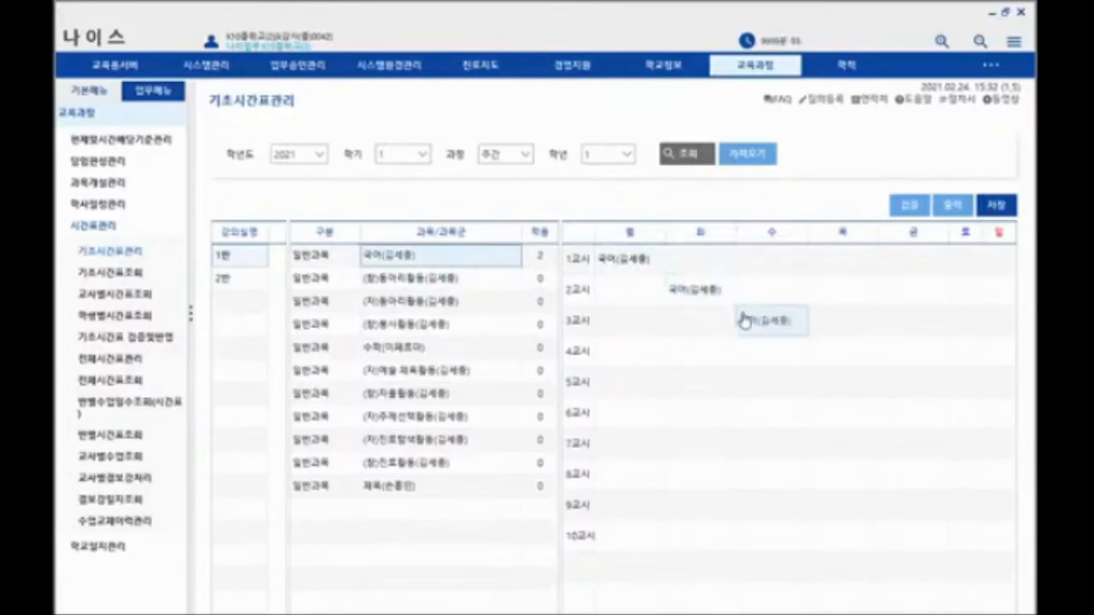
drag(440, 258, 844, 291)
Add 수학 (Mon 2, Tue 3, Thu 3), 체육 (Mon 3, Tue 1) and 동아리활동 (Wed 1–2, Thu 1)
drag(398, 350, 680, 294)
drag(428, 490, 628, 323)
drag(439, 494, 694, 262)
drag(413, 357, 701, 323)
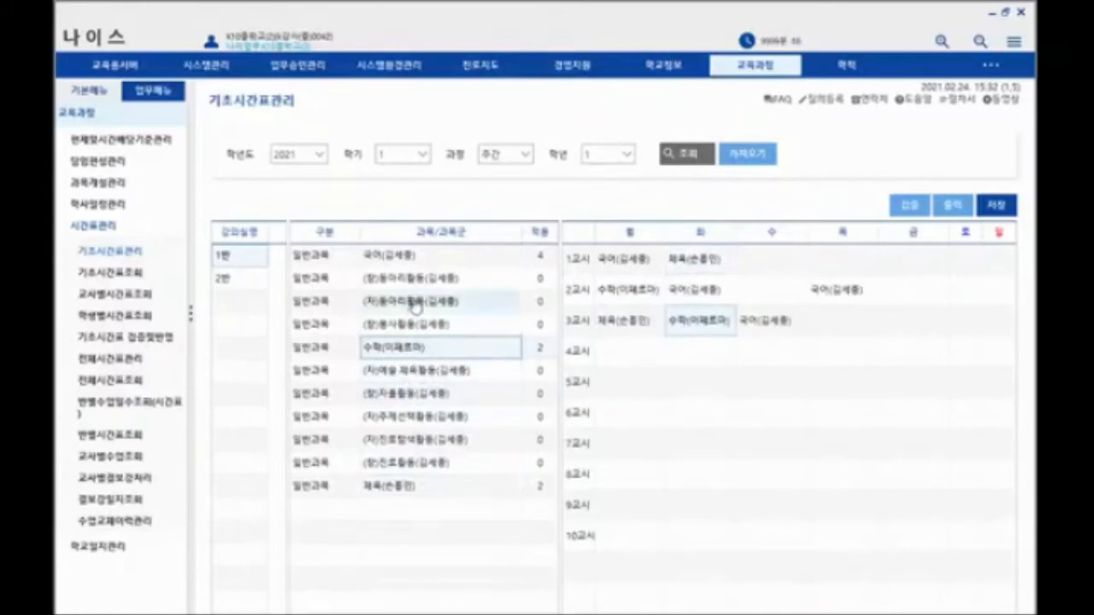
drag(418, 287, 759, 259)
drag(423, 279, 774, 288)
drag(462, 309, 862, 263)
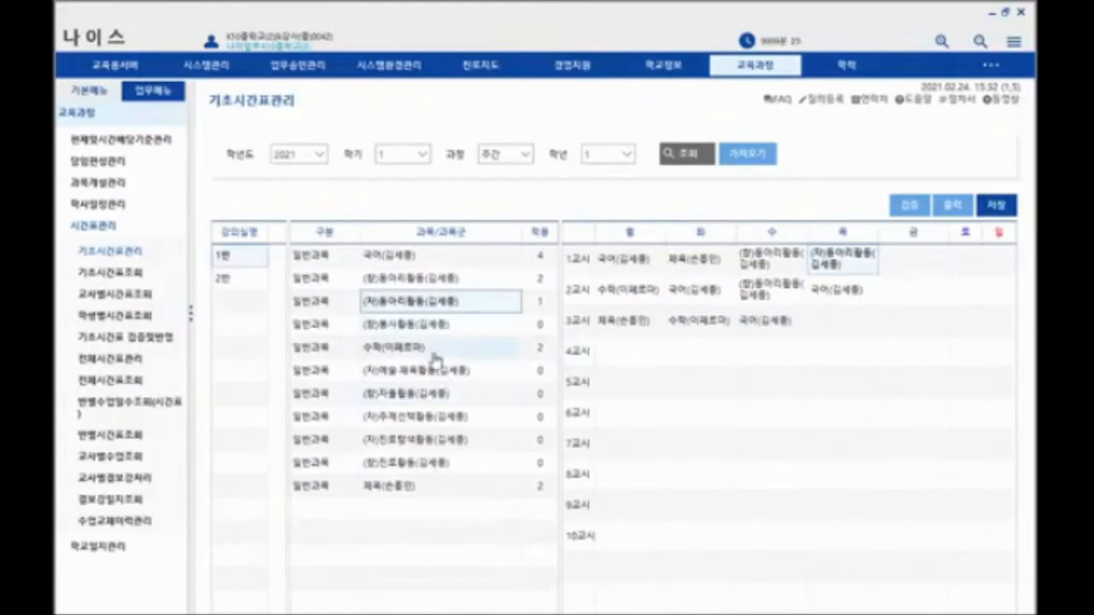
drag(448, 348, 836, 332)
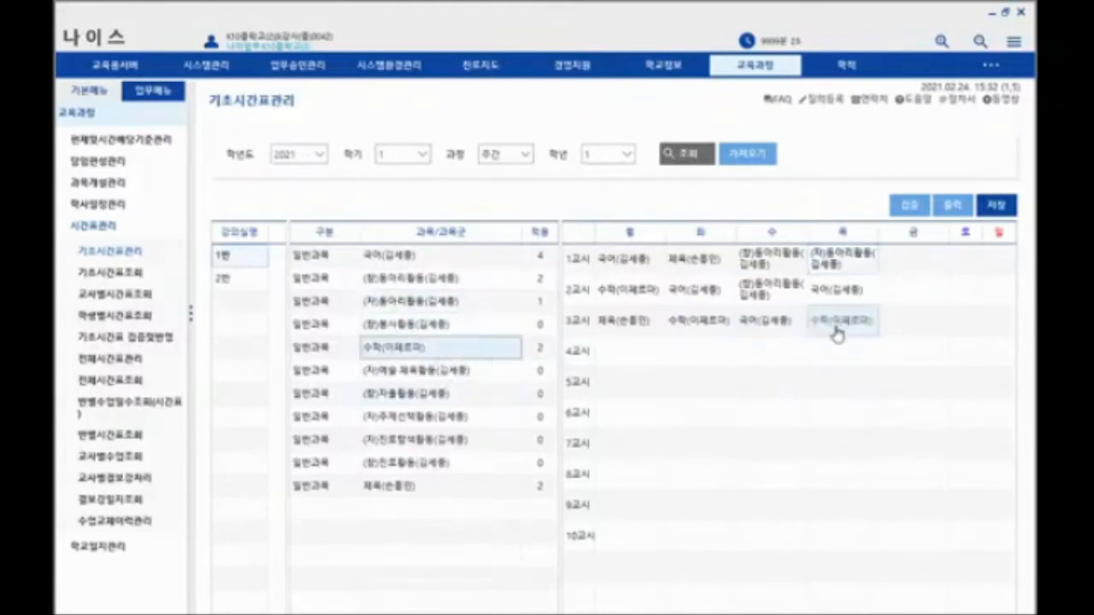
Fill Friday periods 1–3 with (창)진로활동, 체육 and 국어, then save class 1's timetable
click(915, 266)
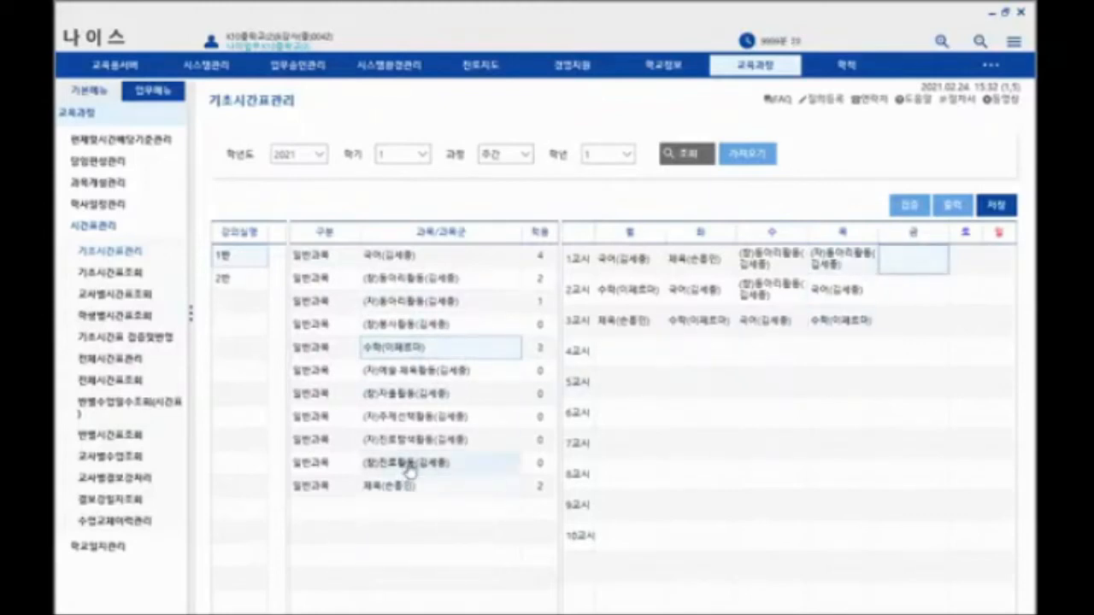
drag(410, 470, 893, 272)
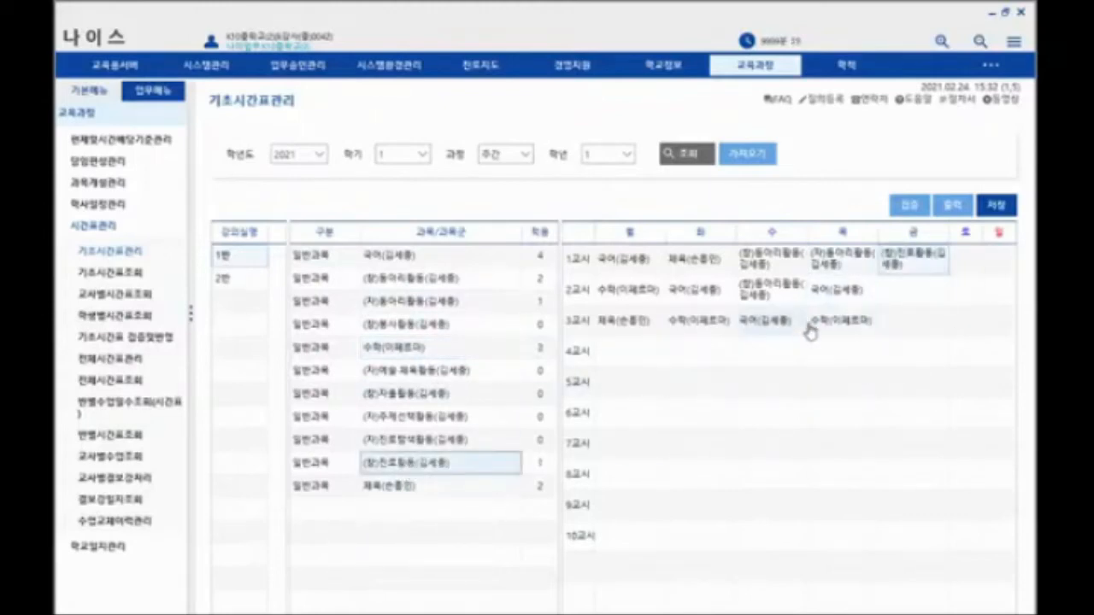
drag(399, 256, 905, 325)
drag(393, 486, 923, 290)
click(995, 208)
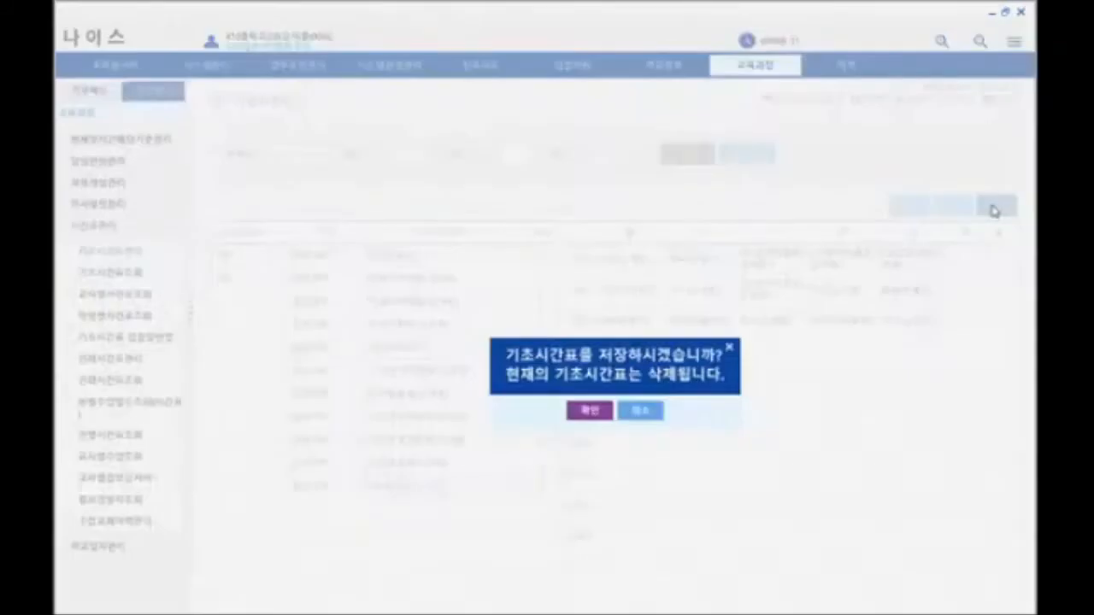
Confirm saving class 1's basic timetable and switch to class 2
click(588, 410)
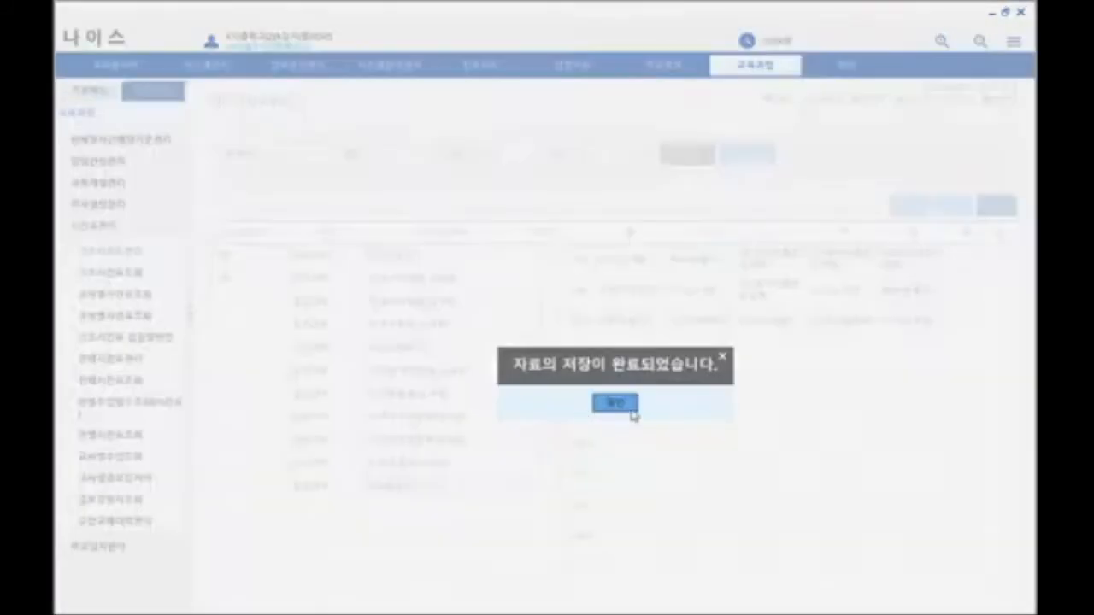
click(623, 410)
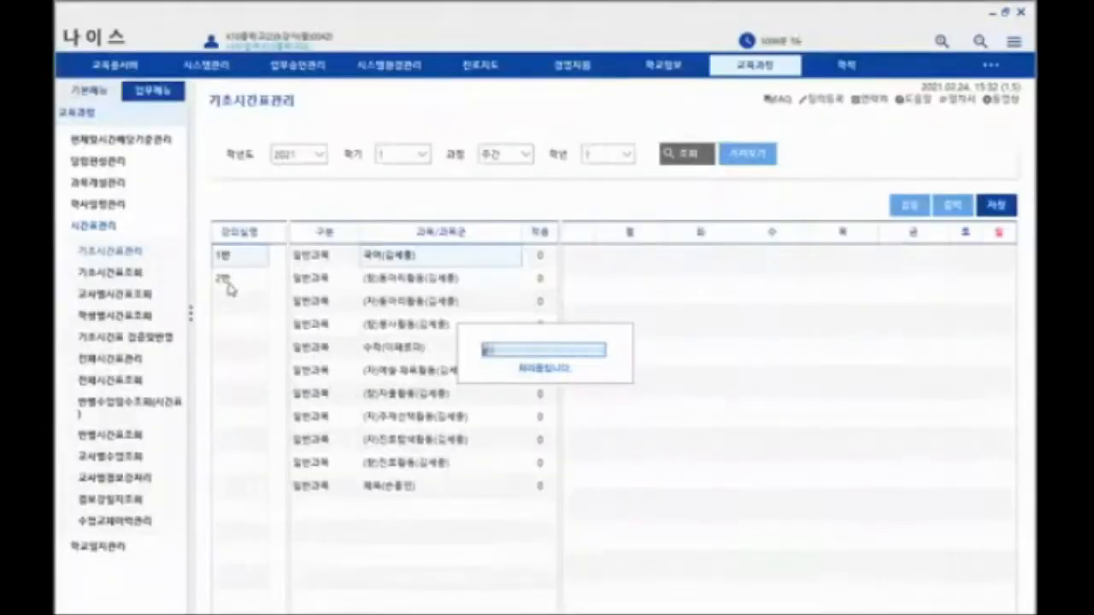
click(227, 284)
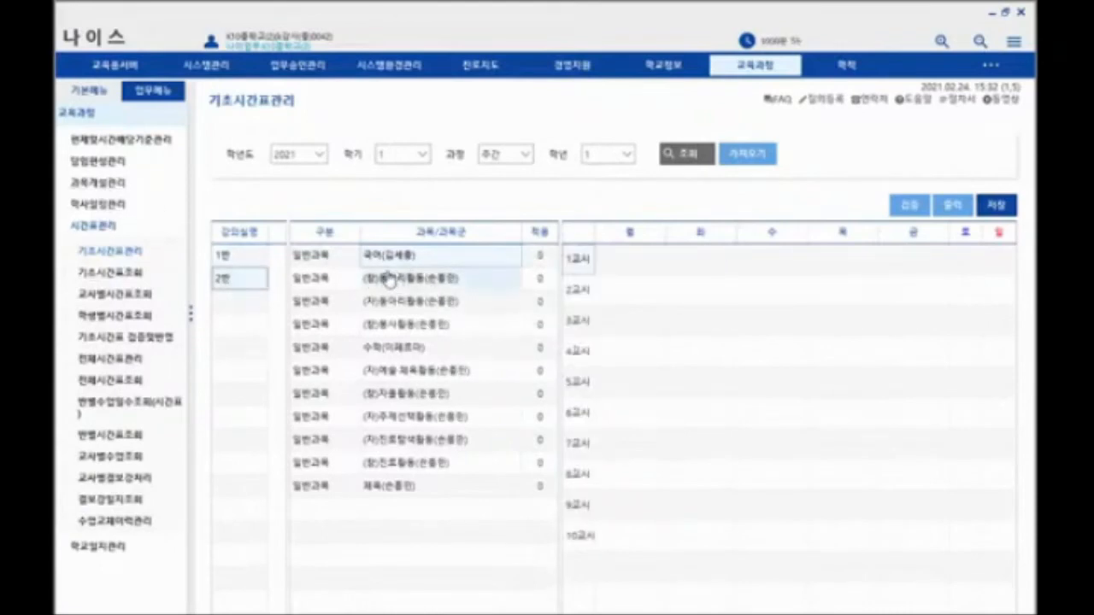
Place 국어 in Mon 2, Tue 1, Wed 3 and (창)동아리활동 in Thu 1, then reload class 1
drag(393, 256, 637, 292)
drag(435, 254, 696, 261)
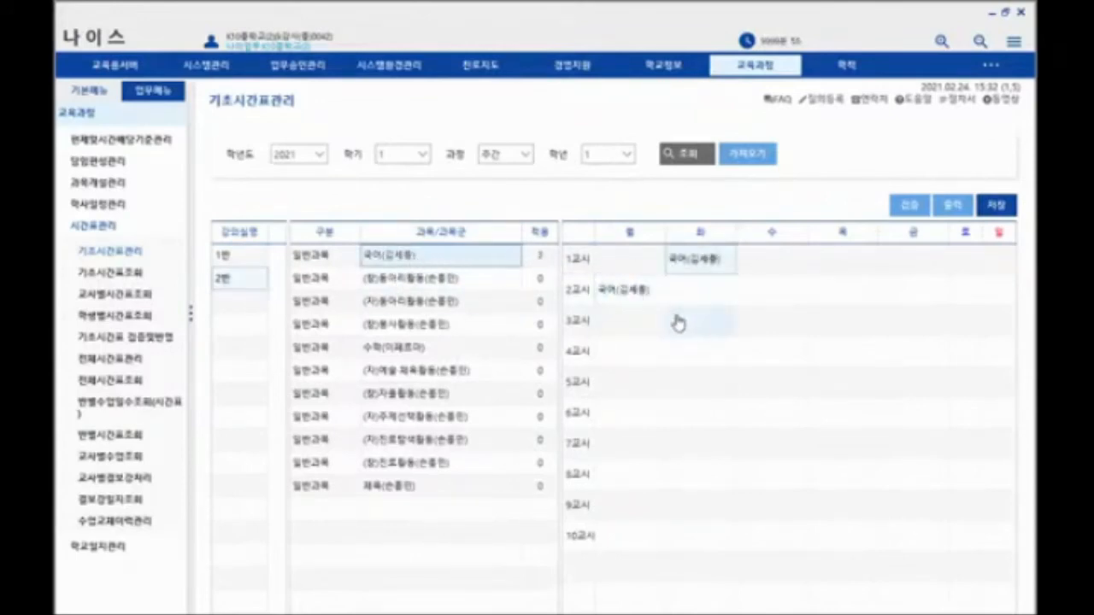
drag(392, 256, 793, 322)
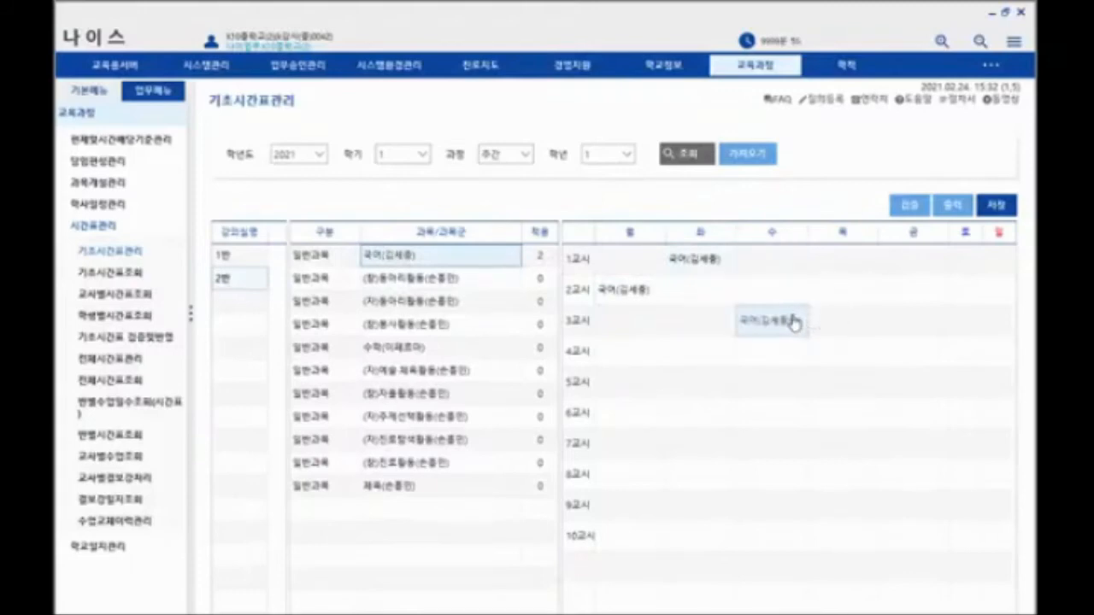
drag(435, 349, 836, 286)
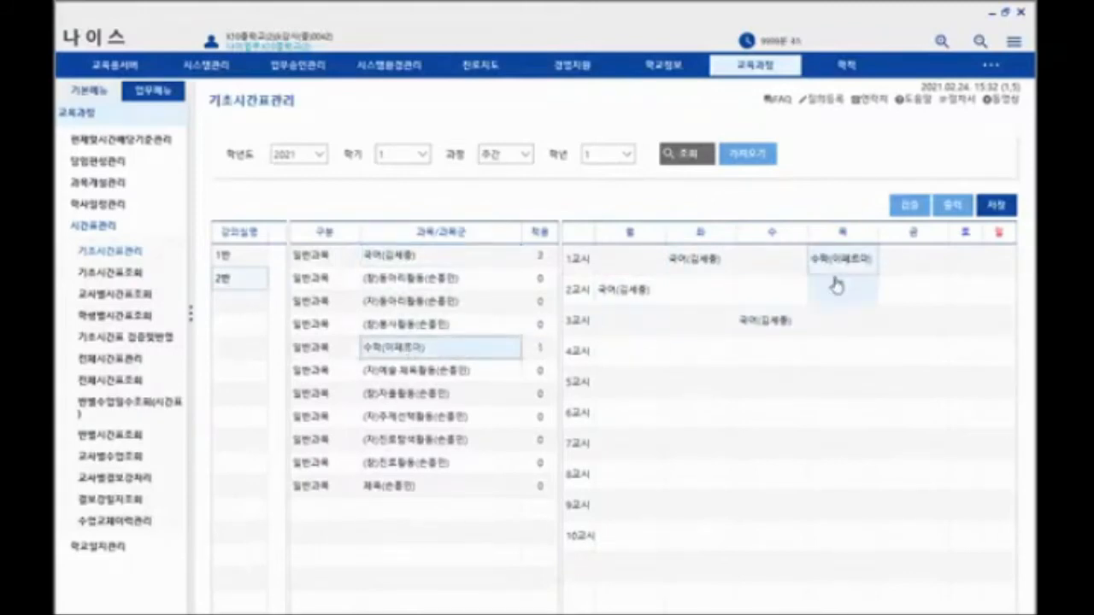
drag(416, 288, 856, 259)
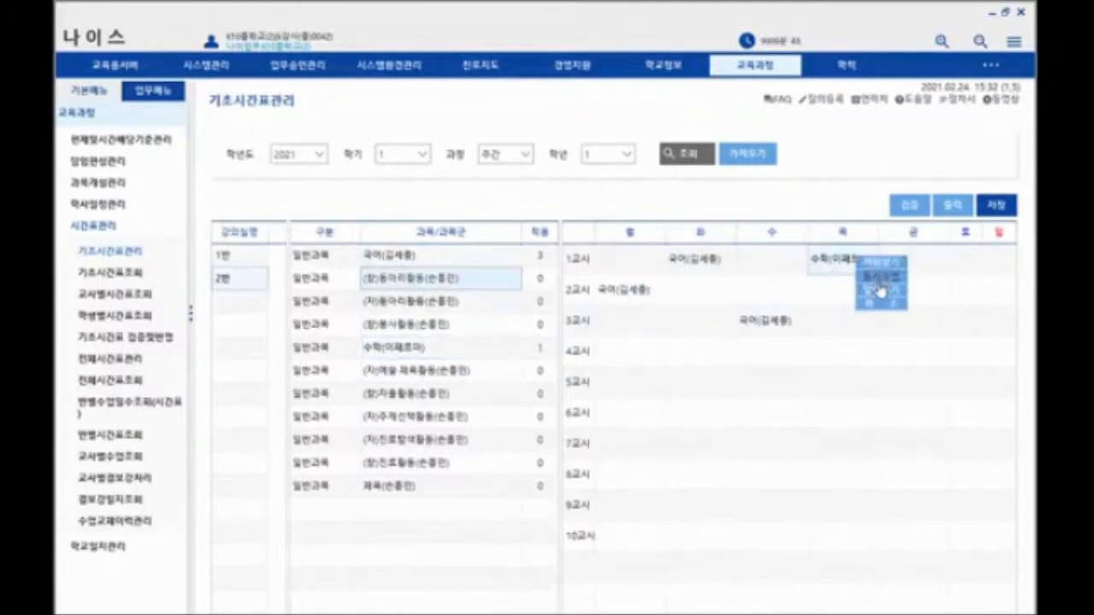
click(873, 293)
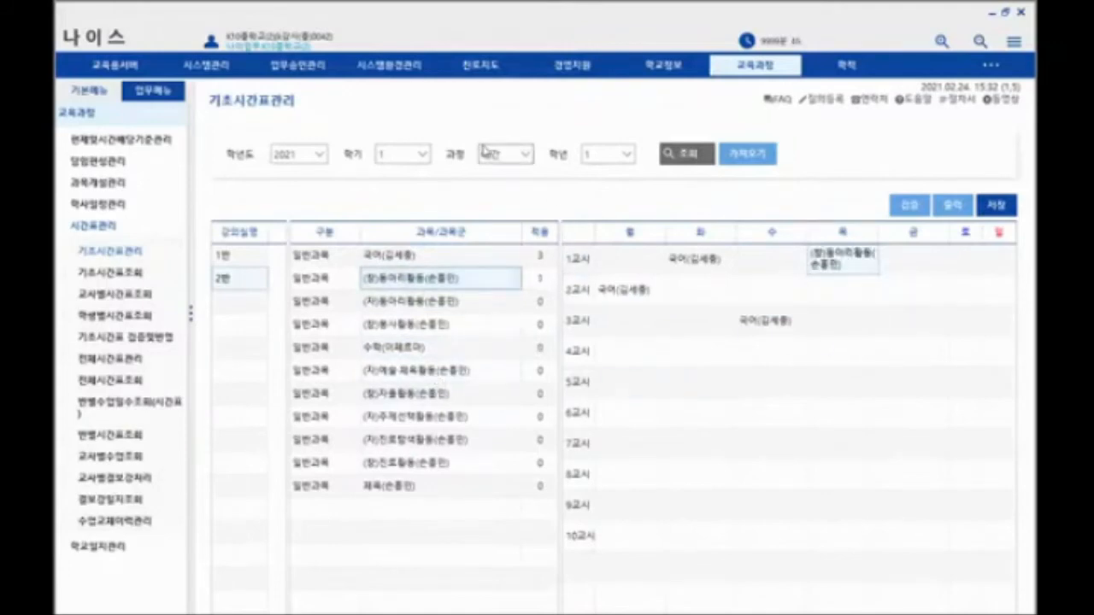
click(223, 263)
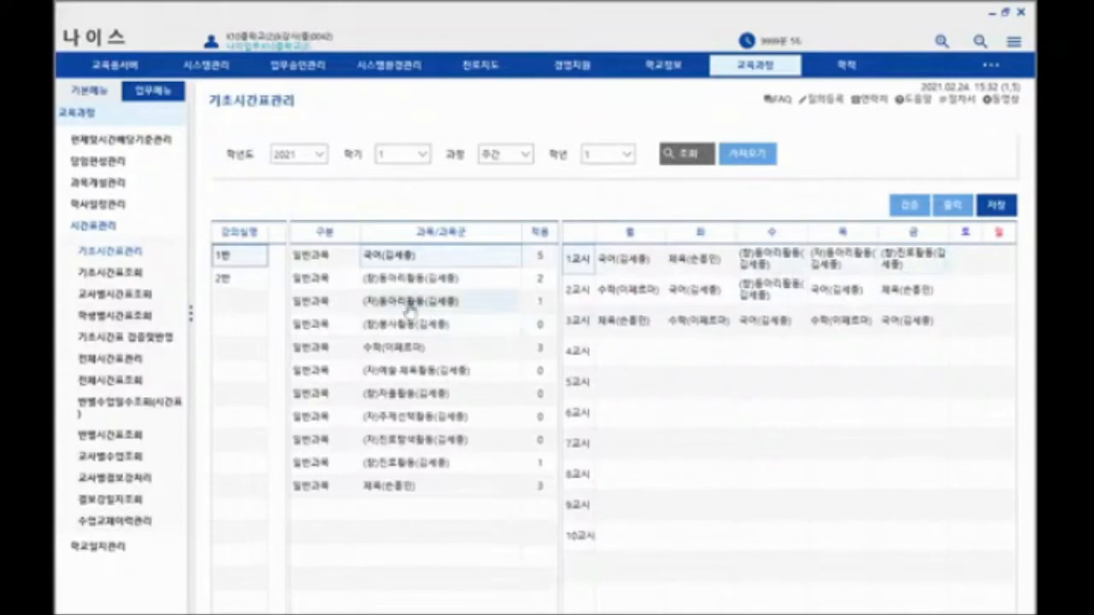
For class 2, place 동아리활동 Wed 1 and Thu 1, (창)진로활동 Fri 1, and 체육, 국어, 수학 in Monday 1–3
click(236, 282)
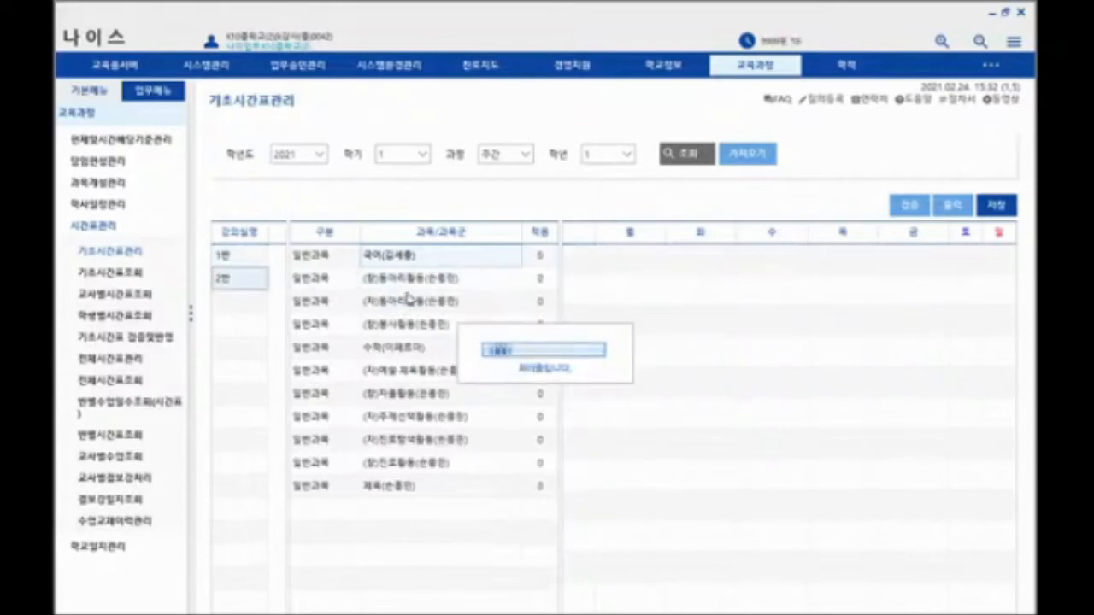
drag(423, 289, 751, 263)
drag(452, 306, 837, 267)
drag(419, 470, 928, 267)
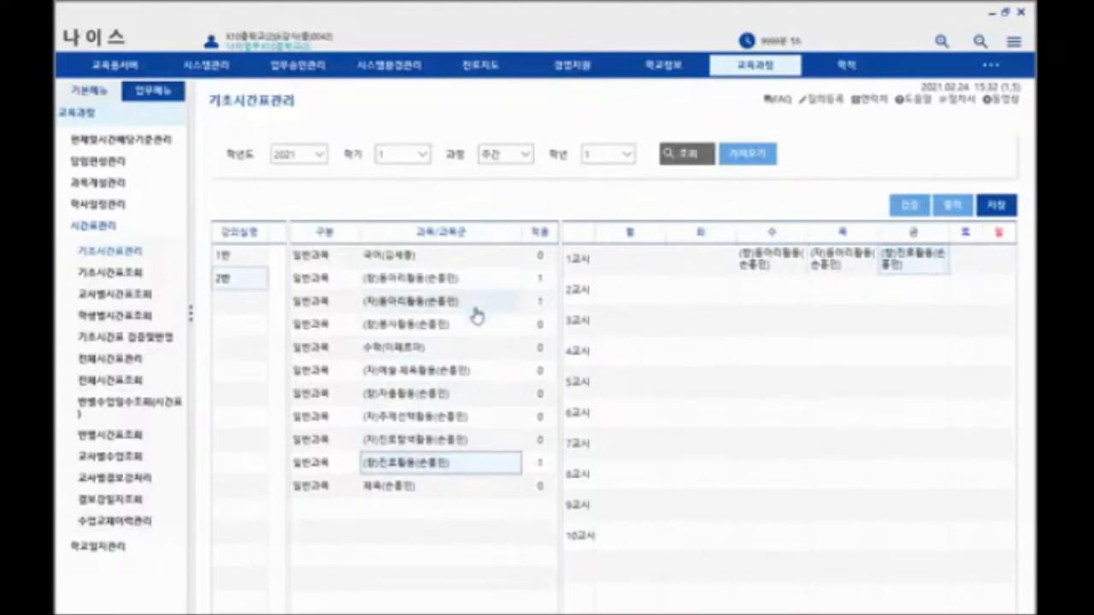
drag(398, 255, 613, 293)
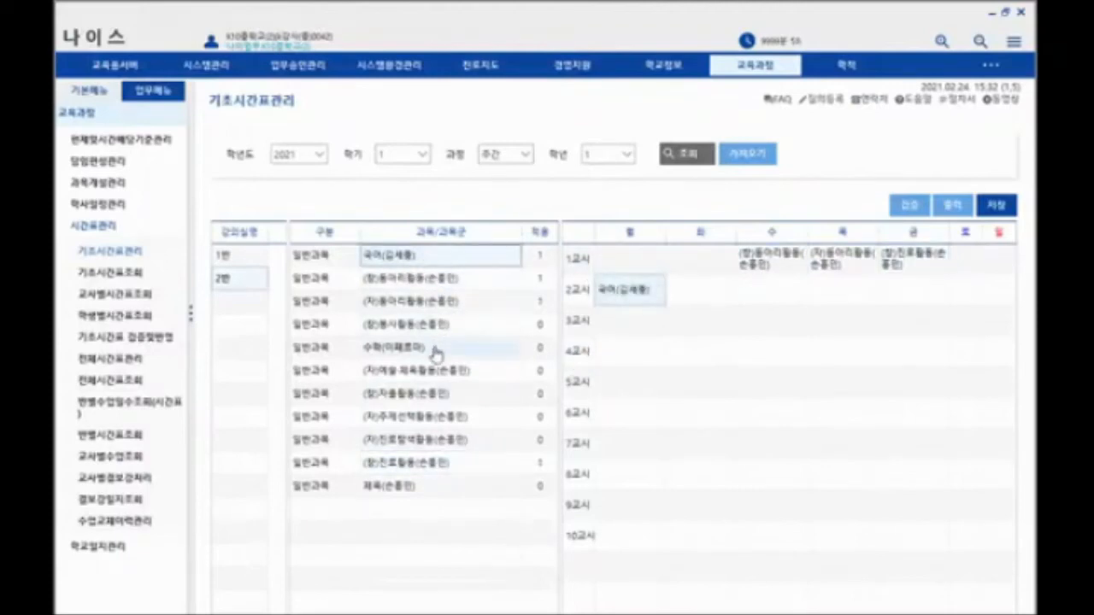
drag(434, 349, 637, 322)
drag(433, 497, 615, 262)
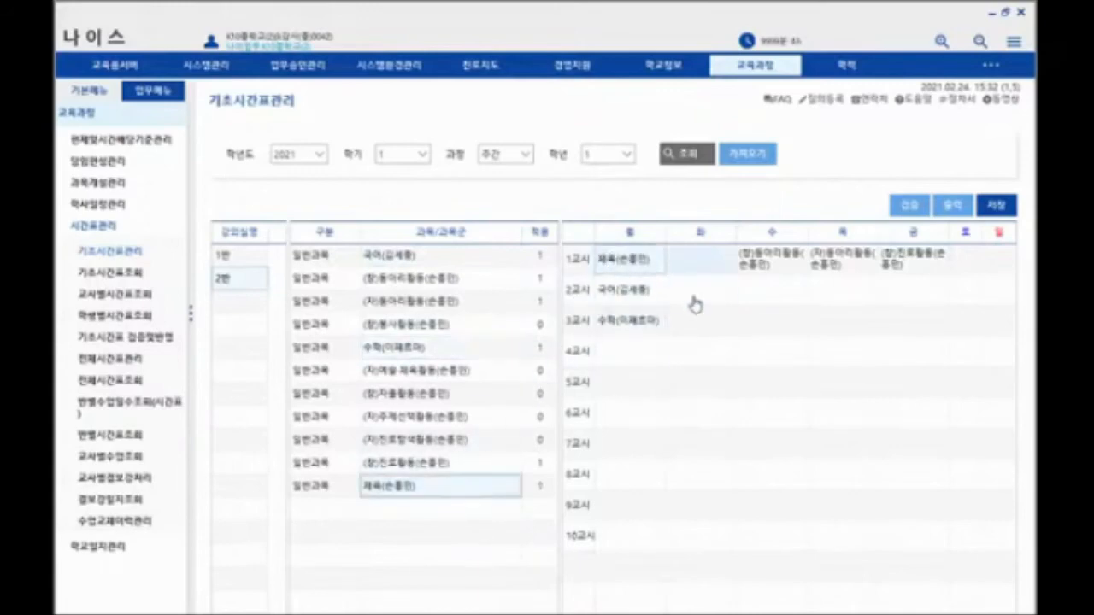
Save class 2's basic timetable and open 기초시간표 검증및반영
click(1002, 206)
click(588, 411)
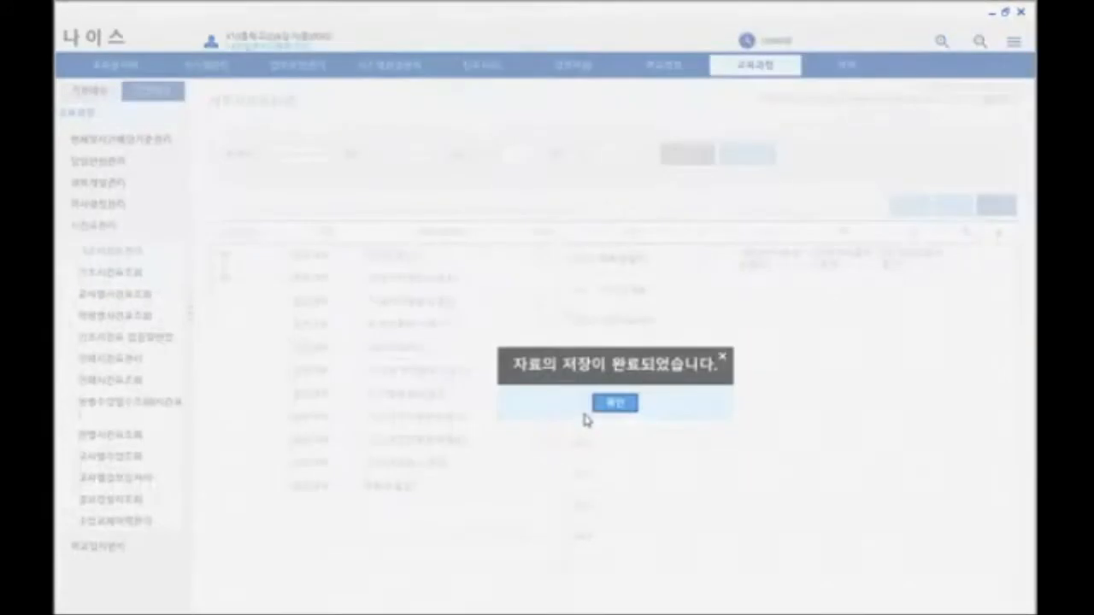
click(624, 403)
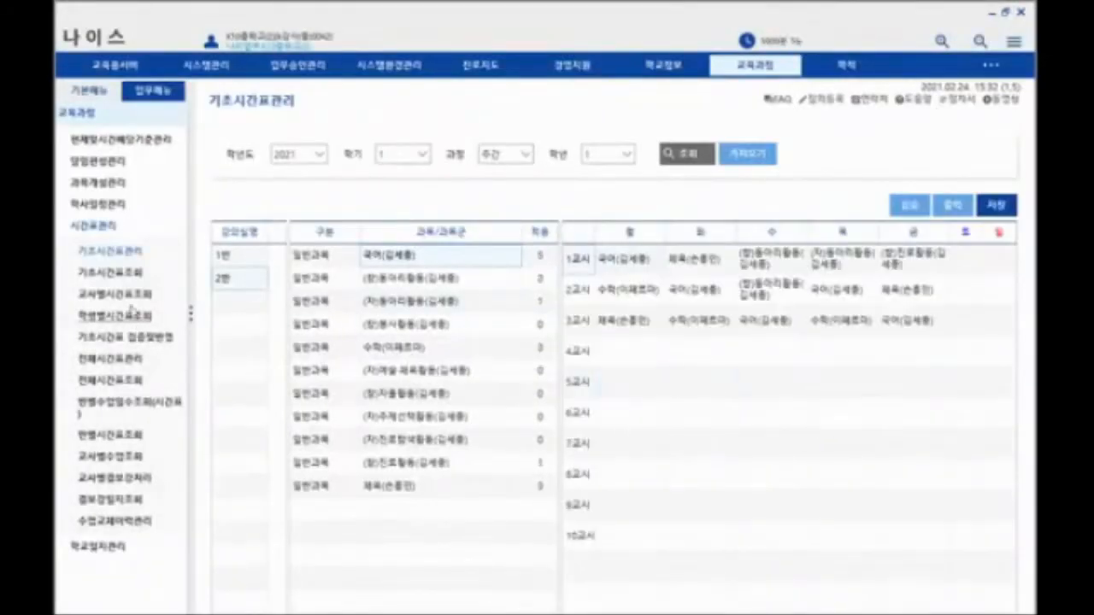
click(133, 339)
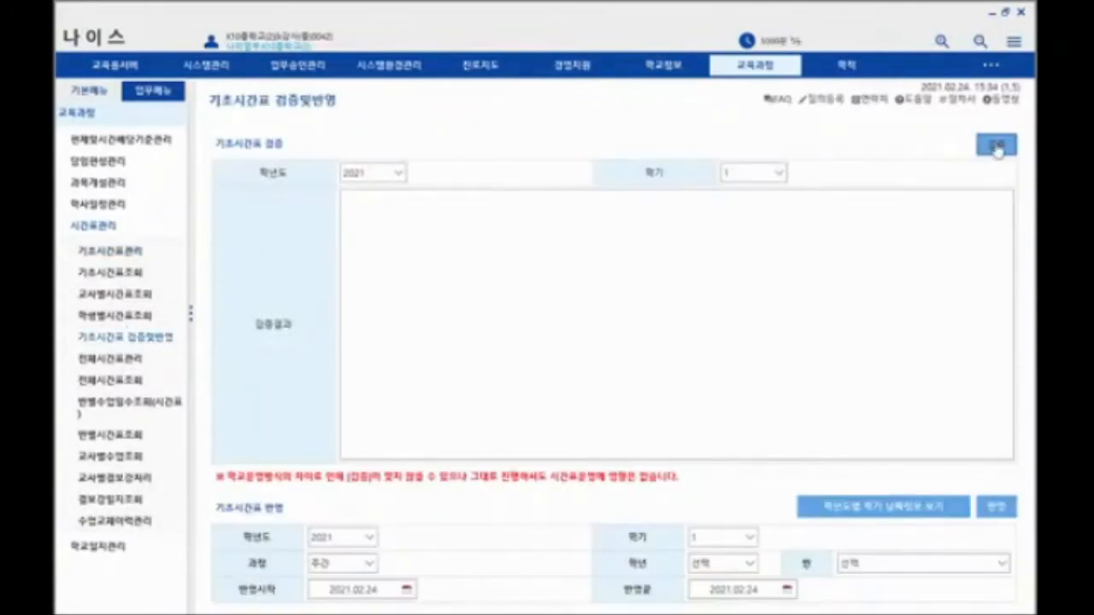
Run 검증 on the 2021 semester-1 basic timetable, scroll through 검증결과, then open 전체시간표관리
click(996, 147)
click(591, 402)
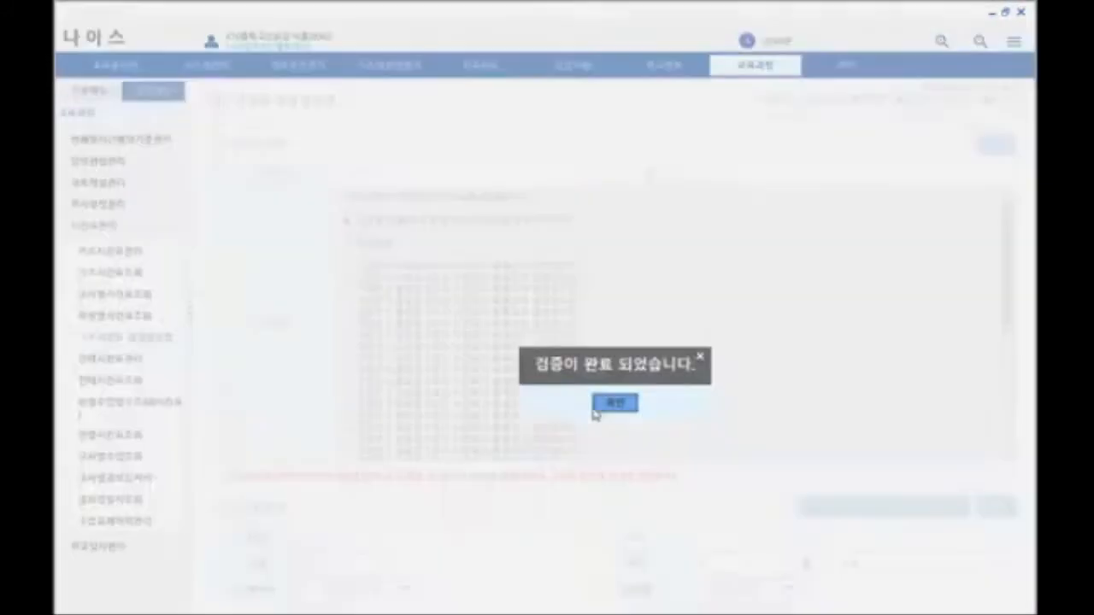
click(613, 412)
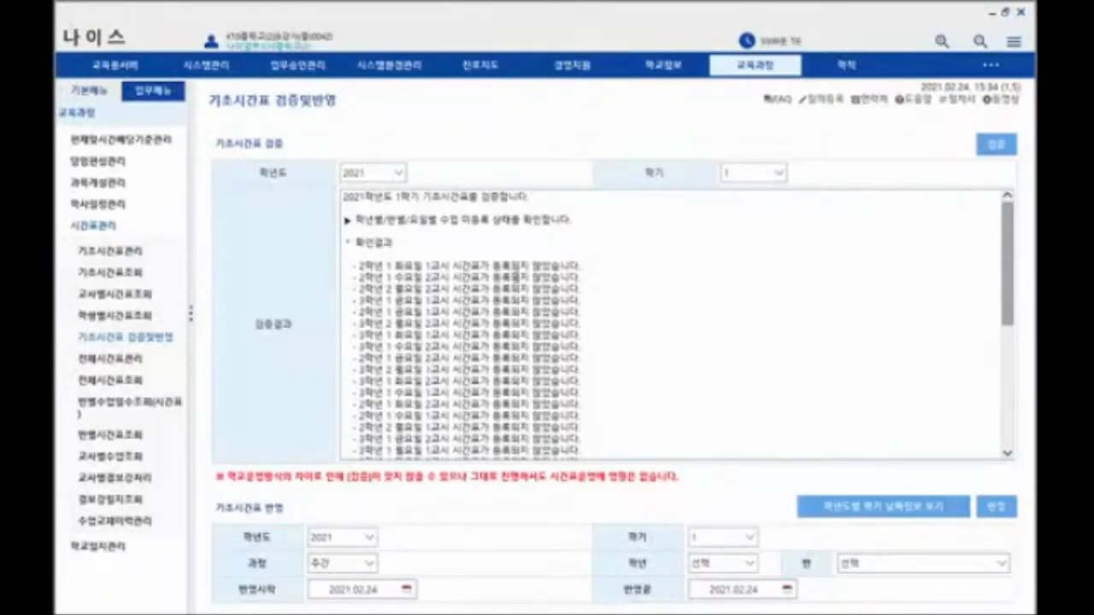
scroll(565, 278, down, 6)
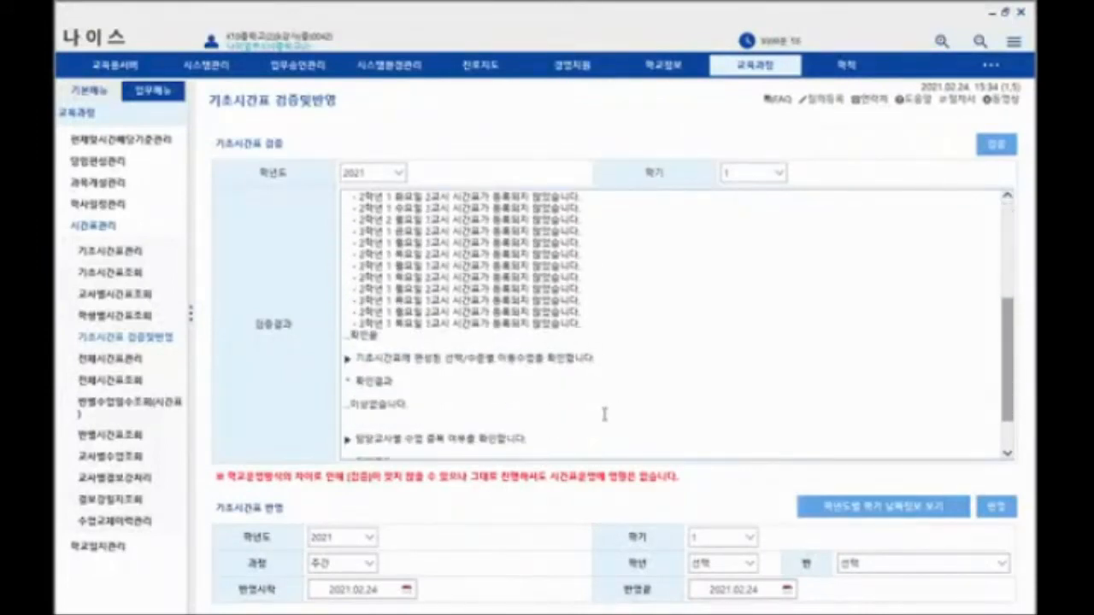
scroll(604, 415, down, 2)
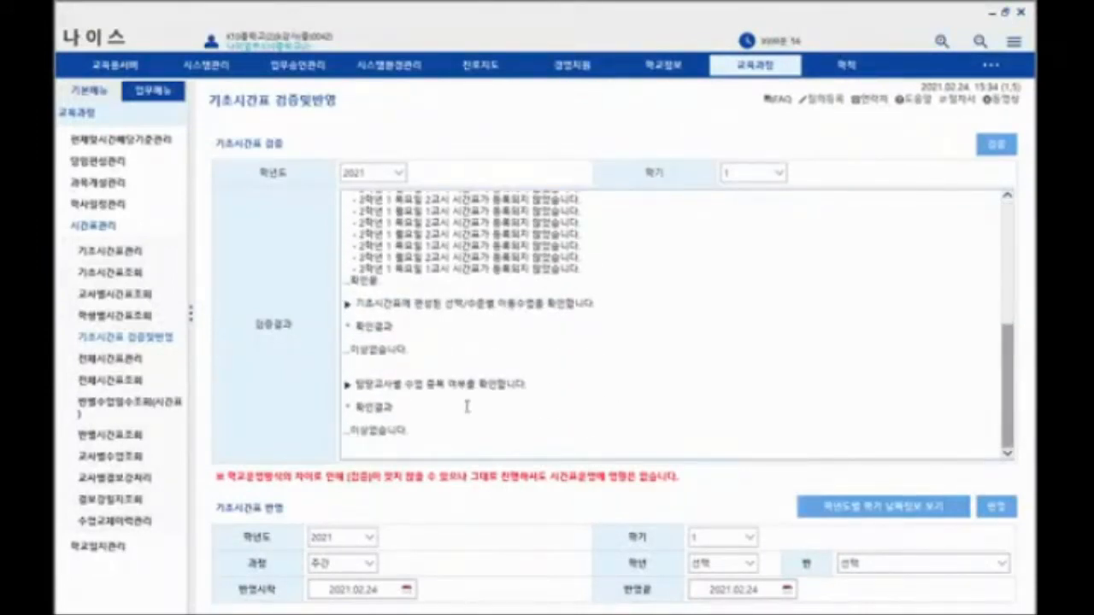
drag(528, 389, 431, 390)
click(364, 391)
click(122, 364)
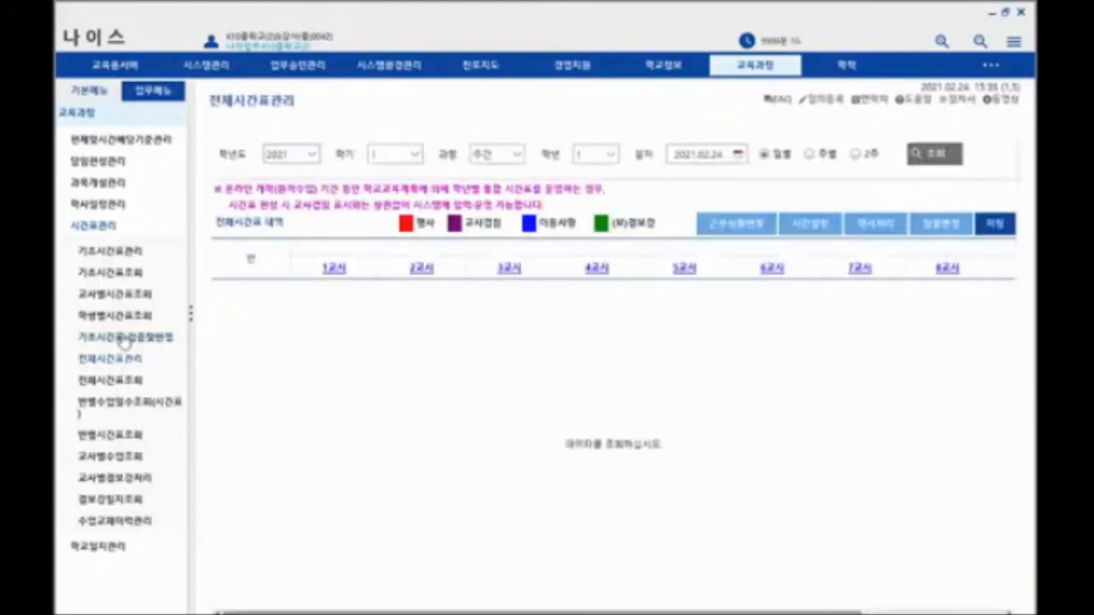
On 기초시간표 검증및반영, set the apply period from 2021.03.01 to 2021.08.18
click(125, 338)
click(407, 587)
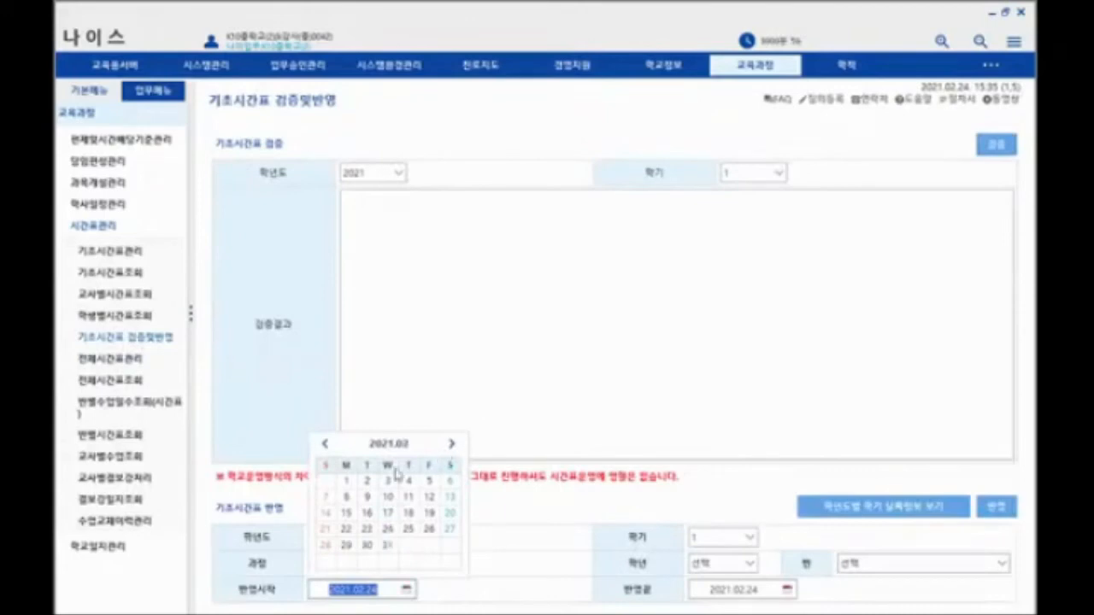
click(347, 480)
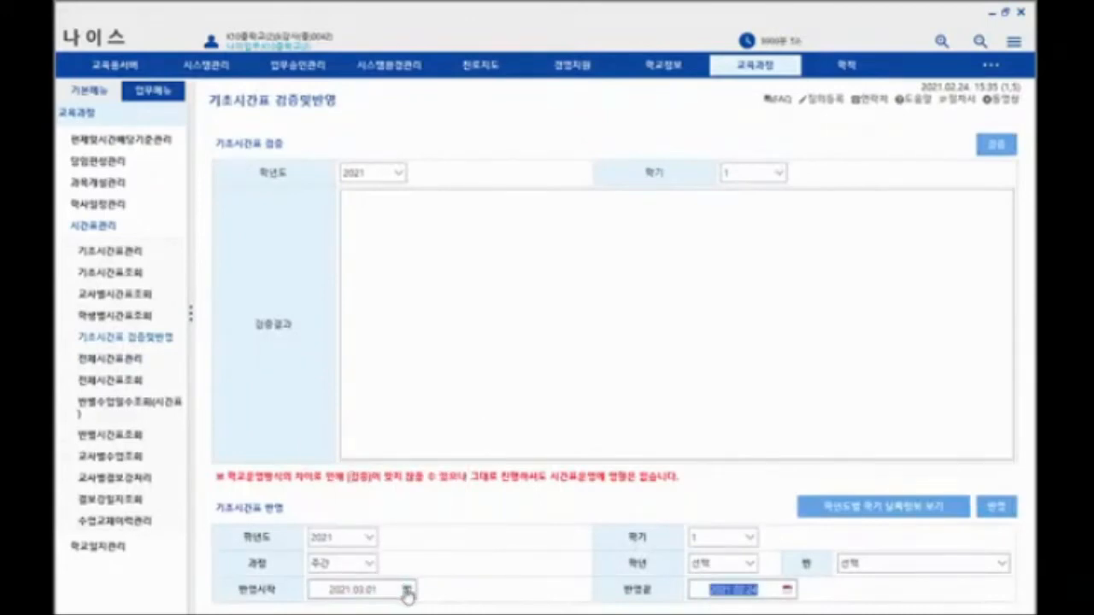
click(785, 590)
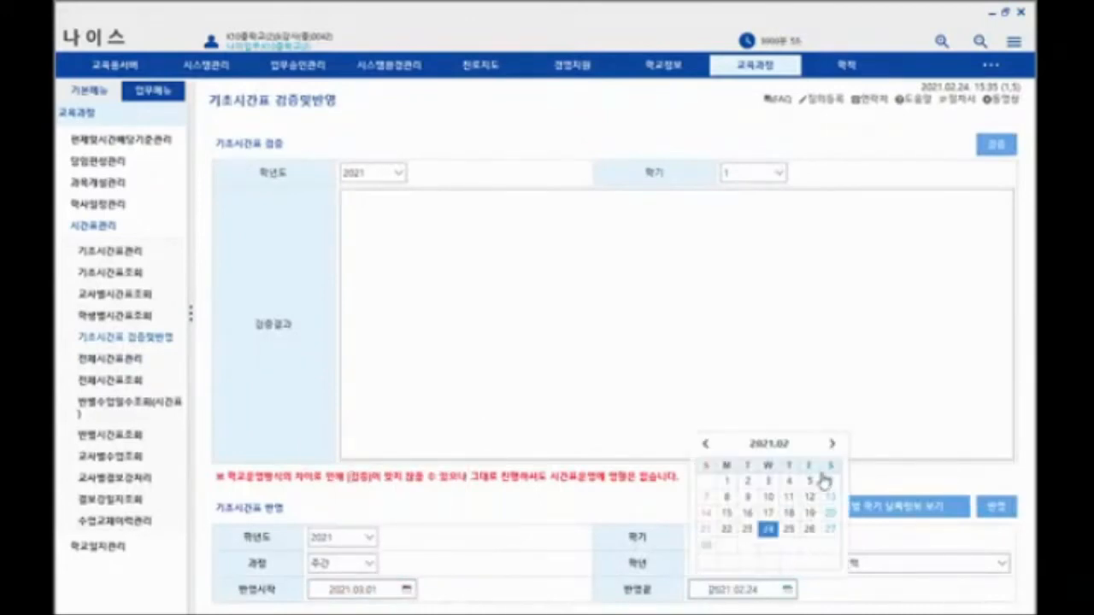
click(832, 444)
click(833, 445)
click(834, 445)
click(836, 446)
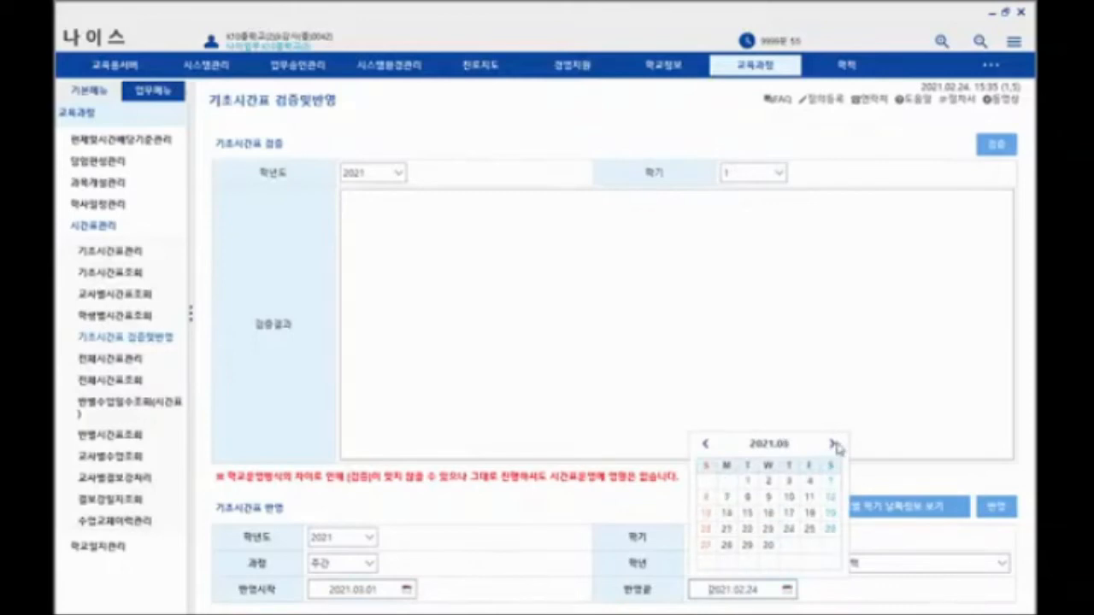
click(834, 445)
click(834, 445)
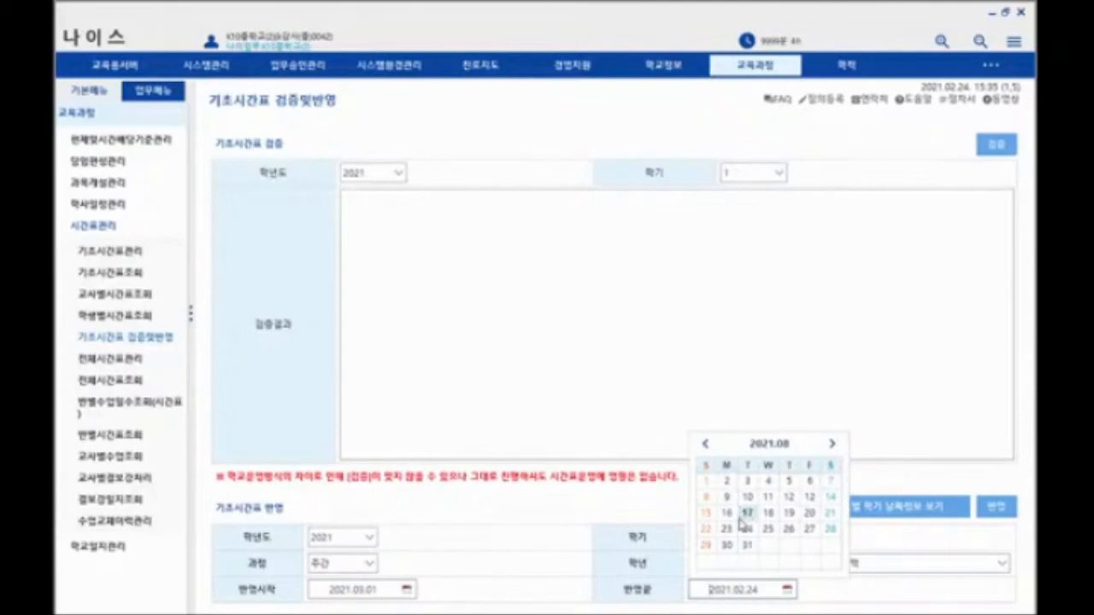
click(774, 514)
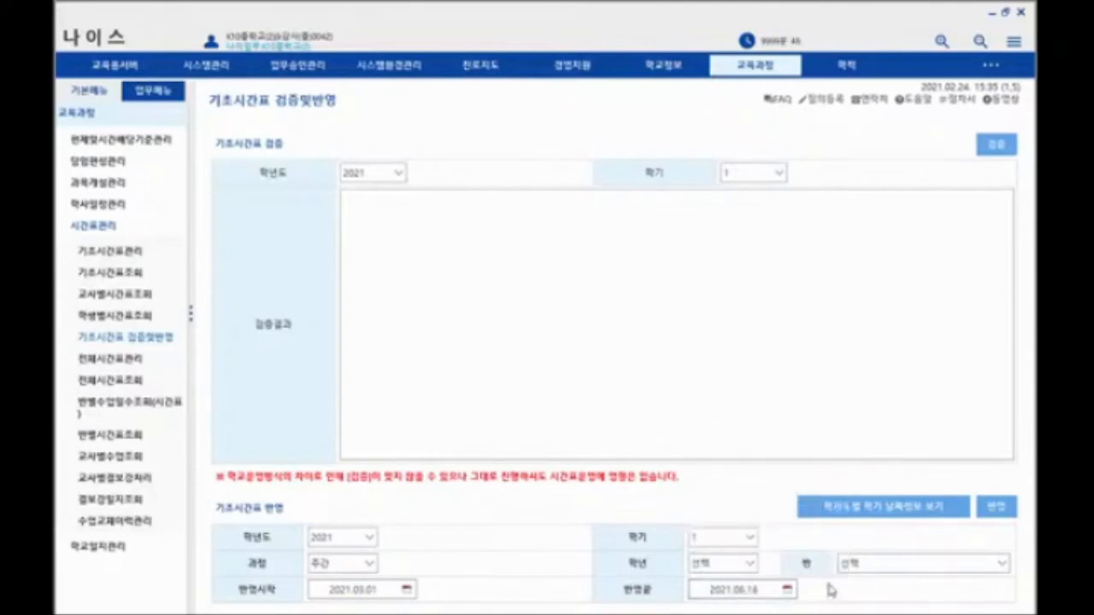
Apply the basic timetable to grade 1, all classes, confirming the full-timetable replacement
click(996, 508)
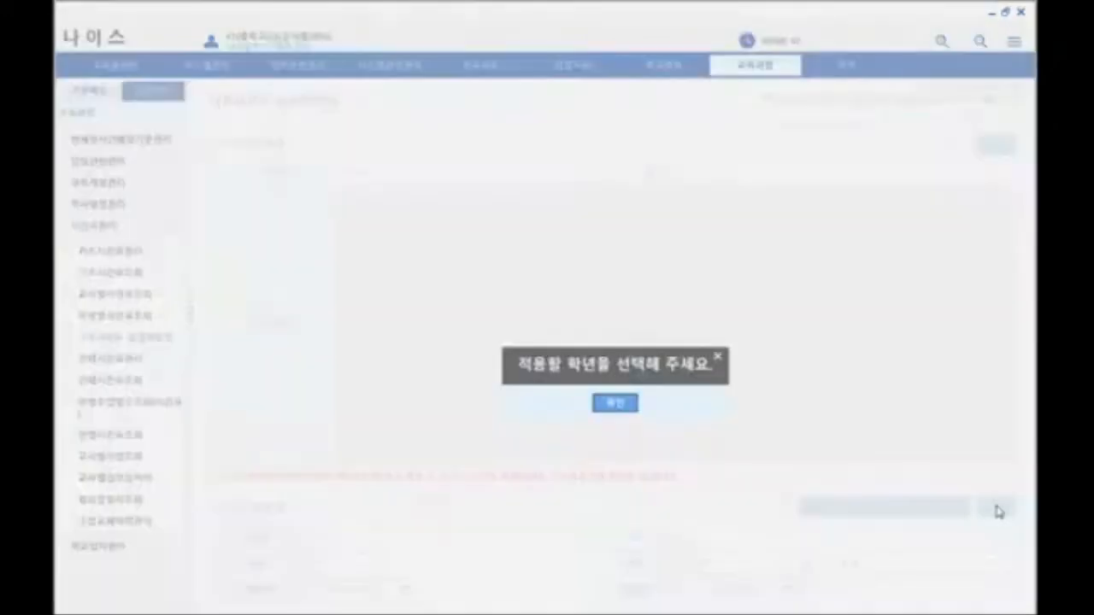
click(623, 406)
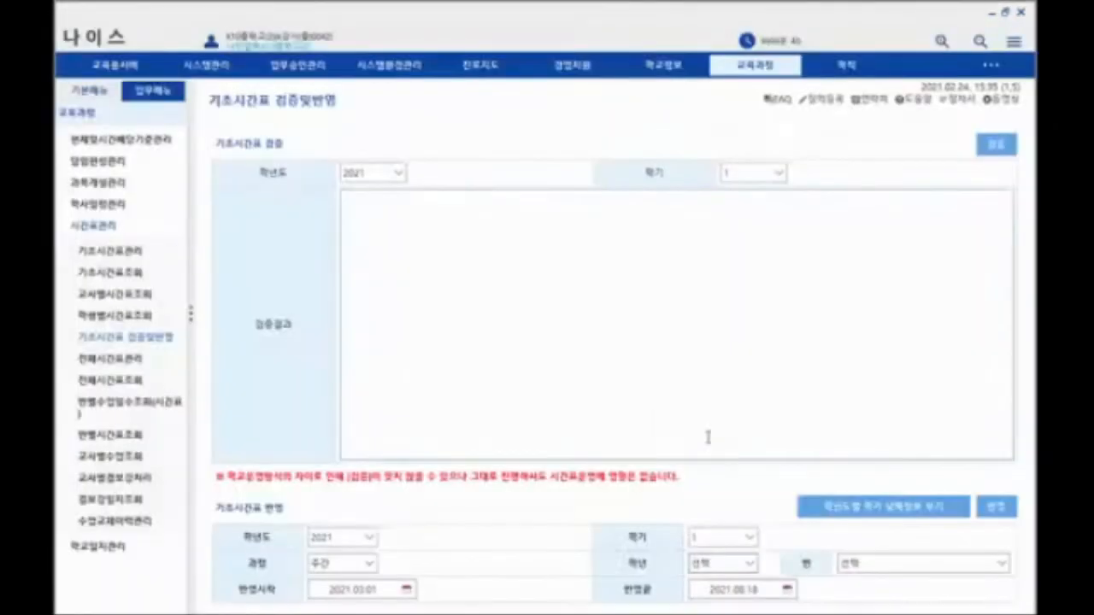
click(750, 566)
click(749, 596)
click(901, 564)
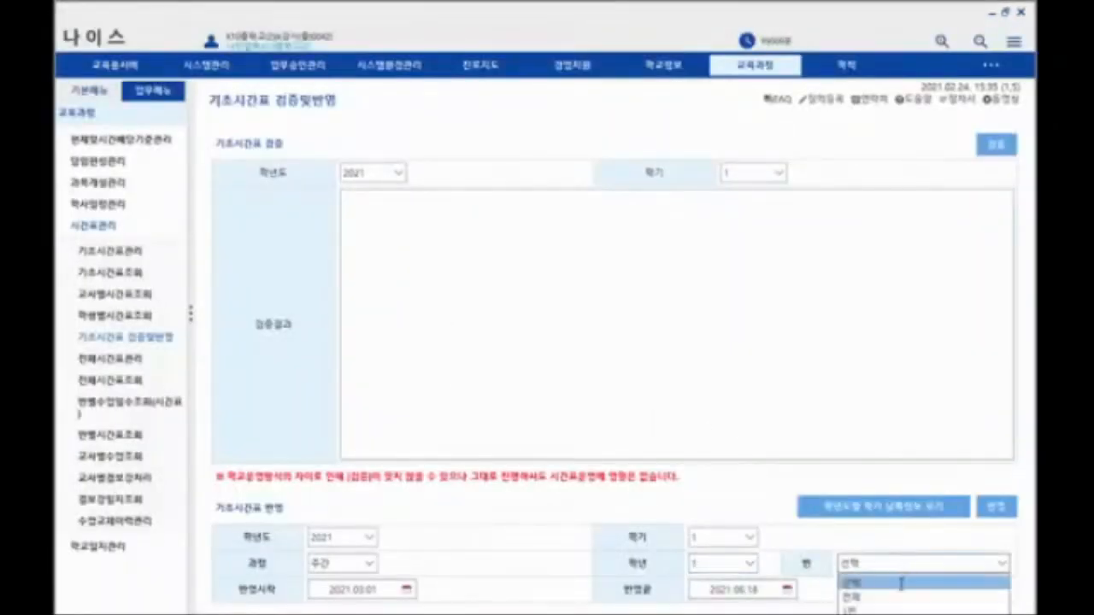
click(898, 596)
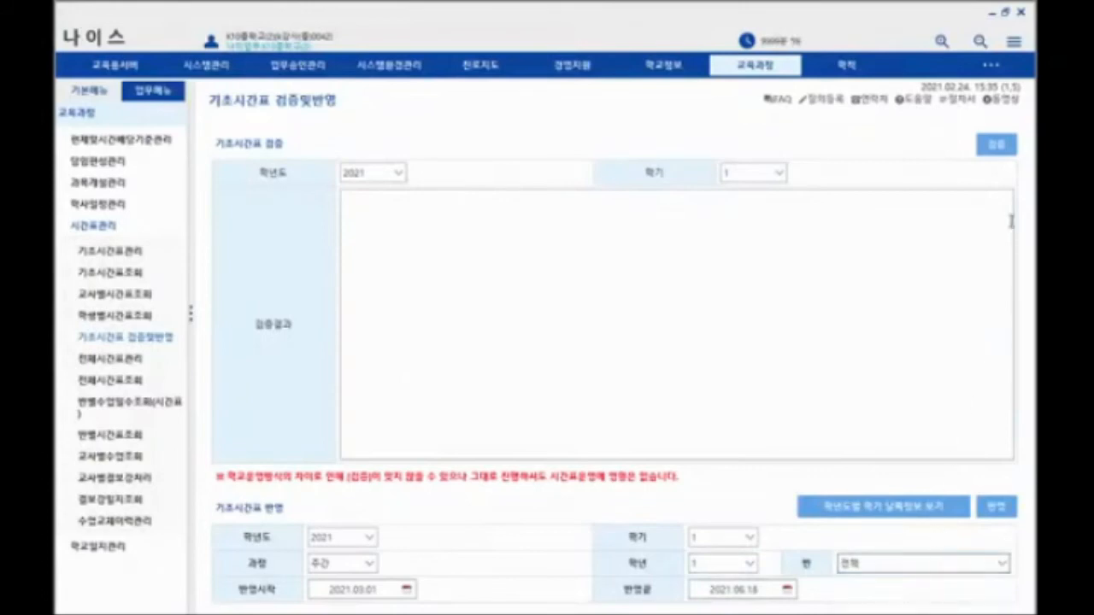
click(998, 508)
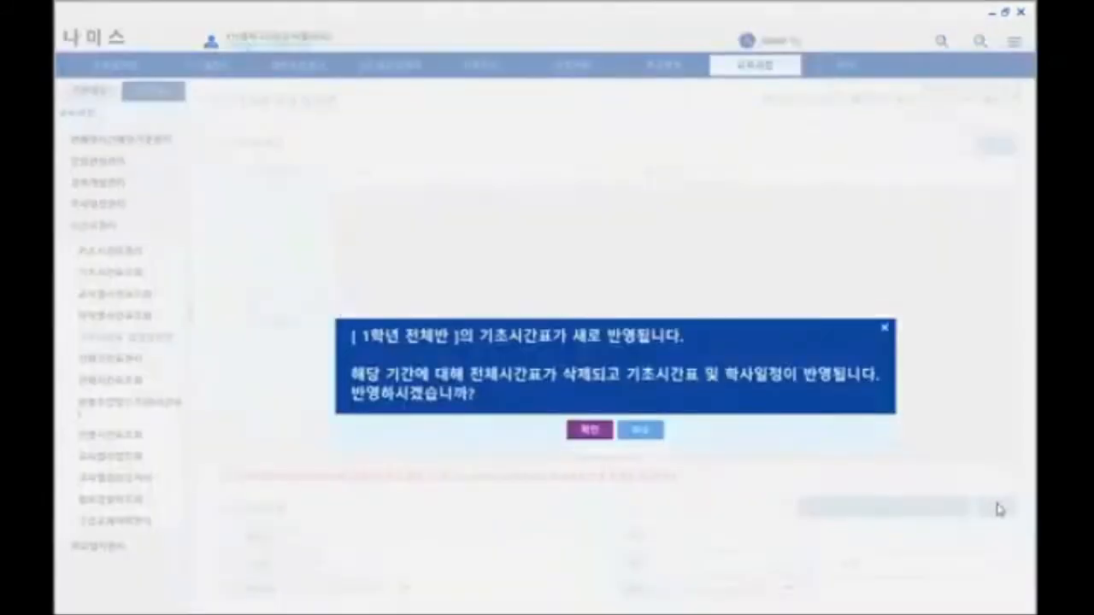
click(598, 430)
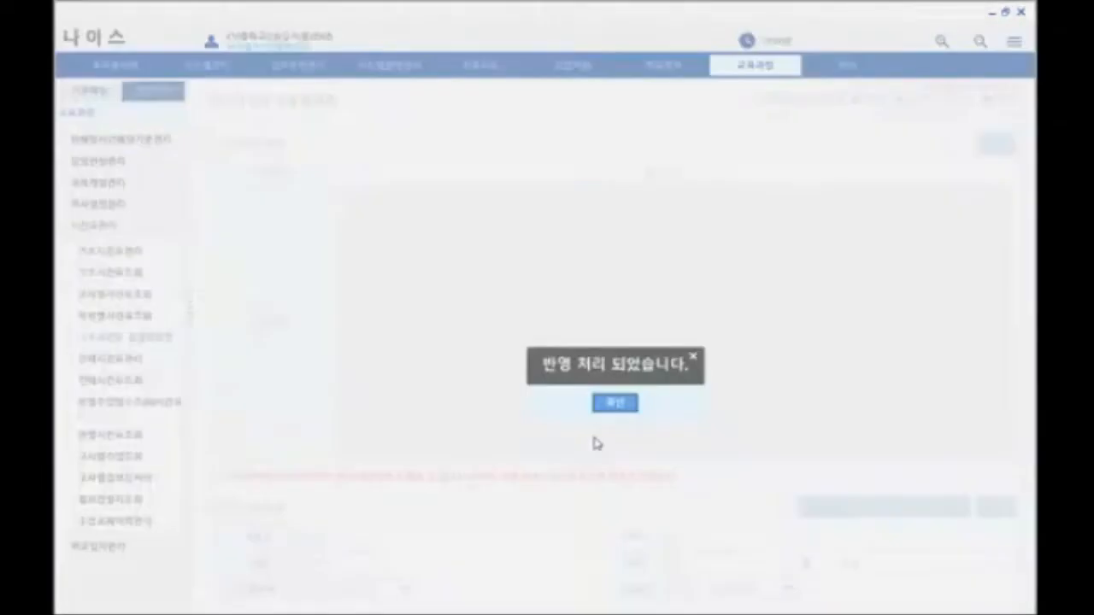
click(608, 405)
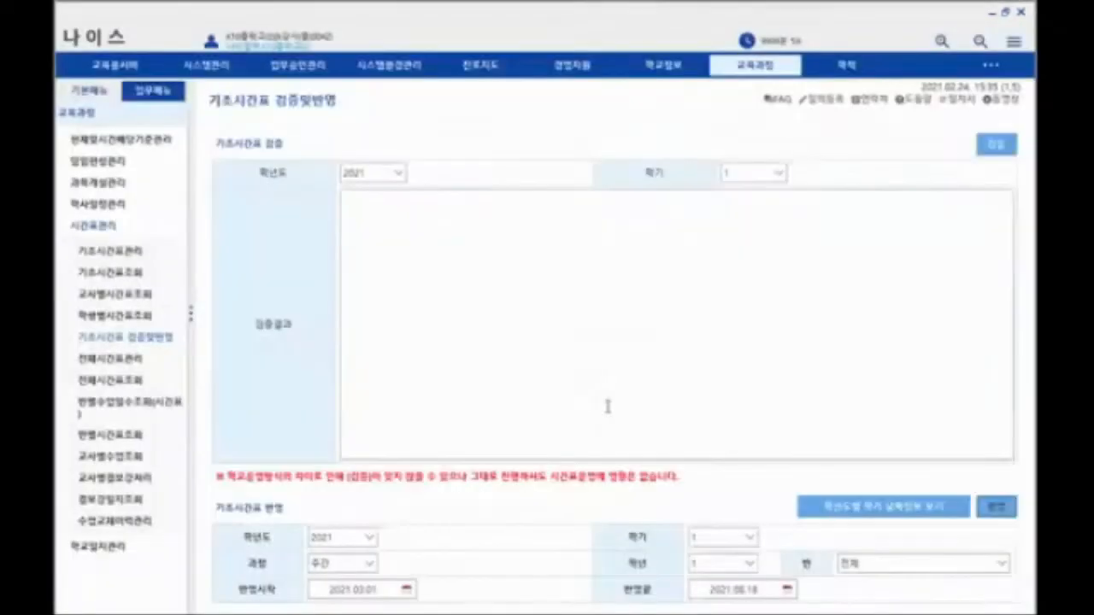
In 전체시간표관리, load grade 1's full timetable for 2021.03.02
click(137, 359)
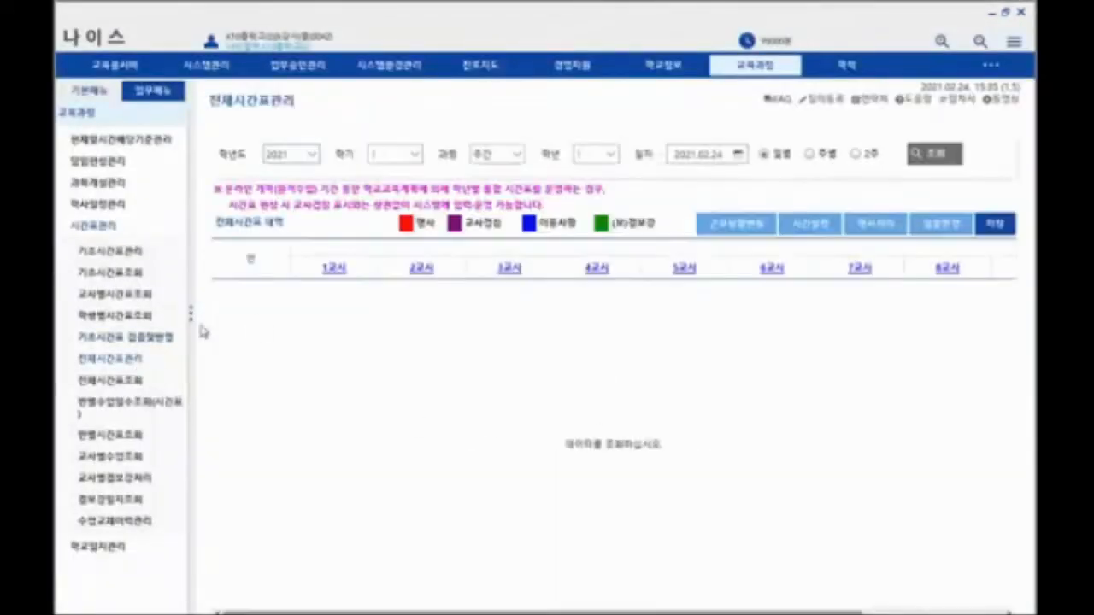
click(738, 154)
click(803, 181)
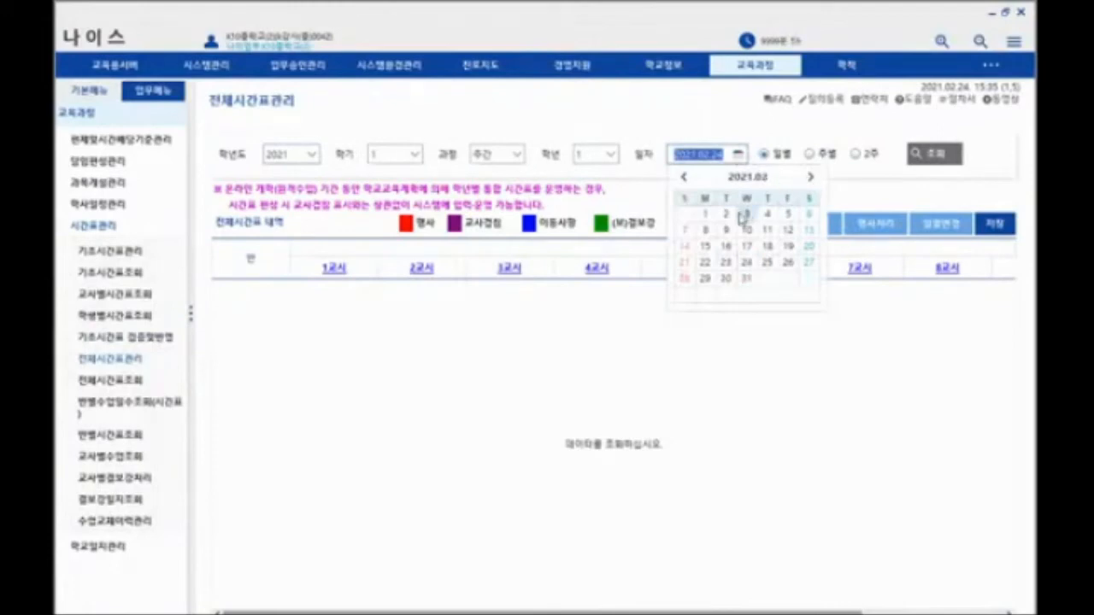
click(727, 214)
click(927, 162)
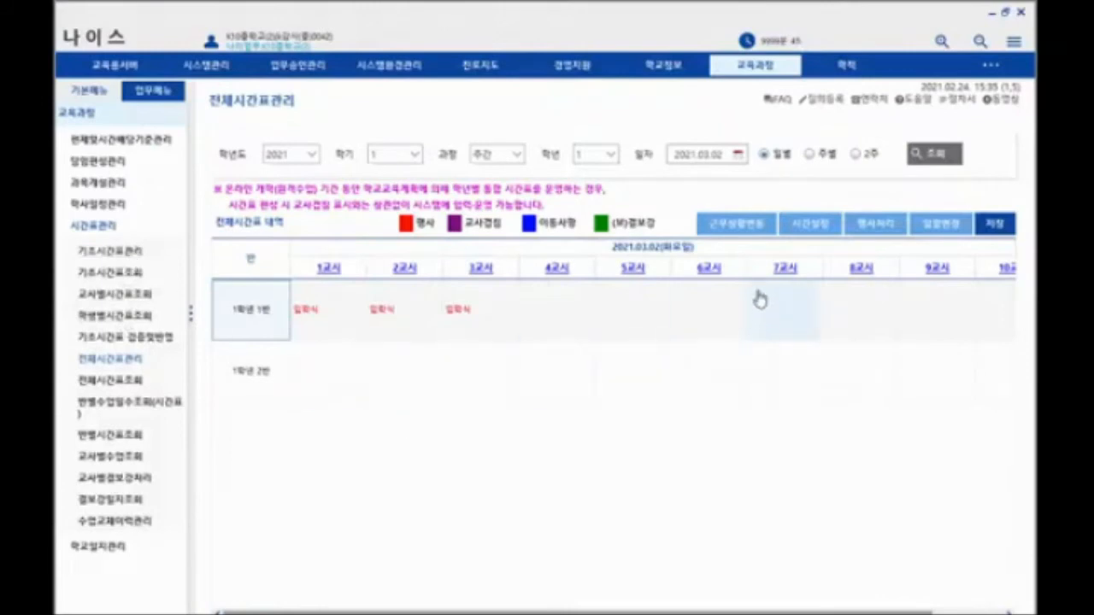
Pick a different lookup date and query the timetable again
click(739, 156)
click(745, 213)
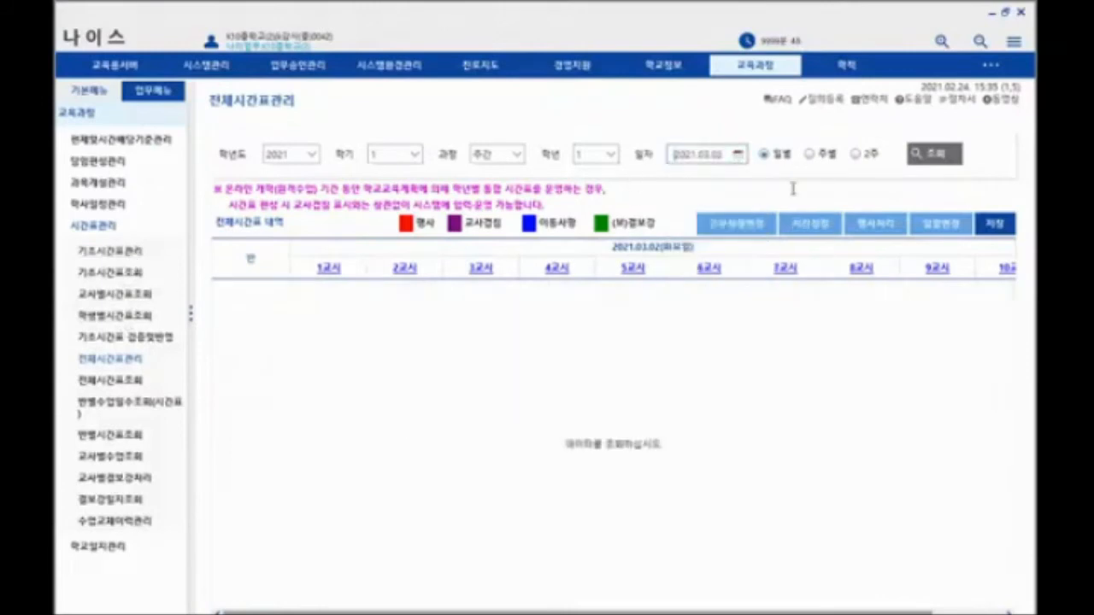
click(940, 154)
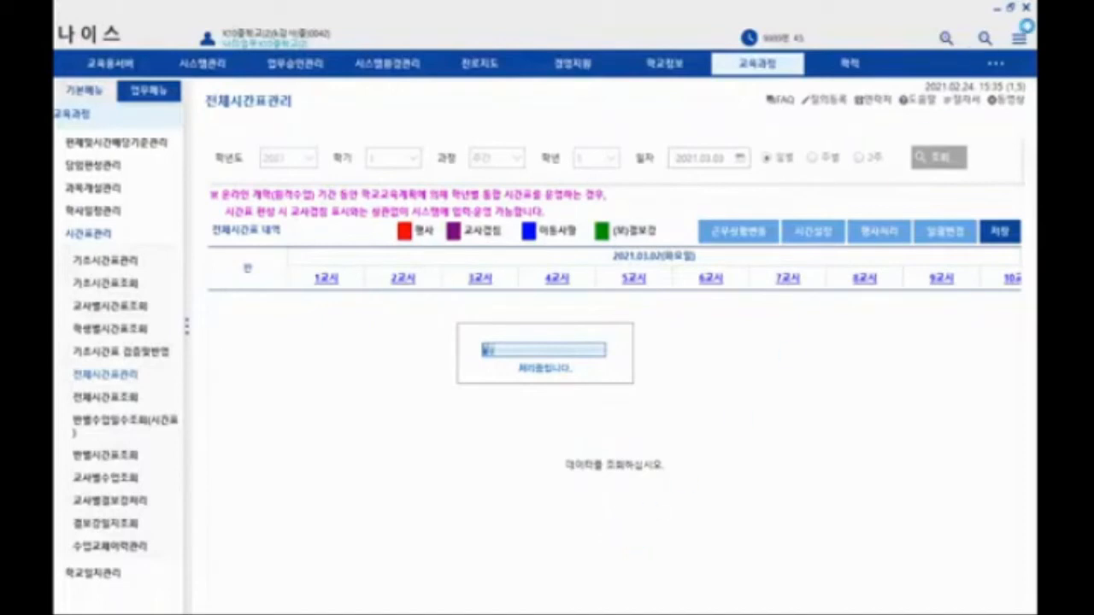
Close the unresponsive timetable program and bring up the training-server login form
click(1024, 9)
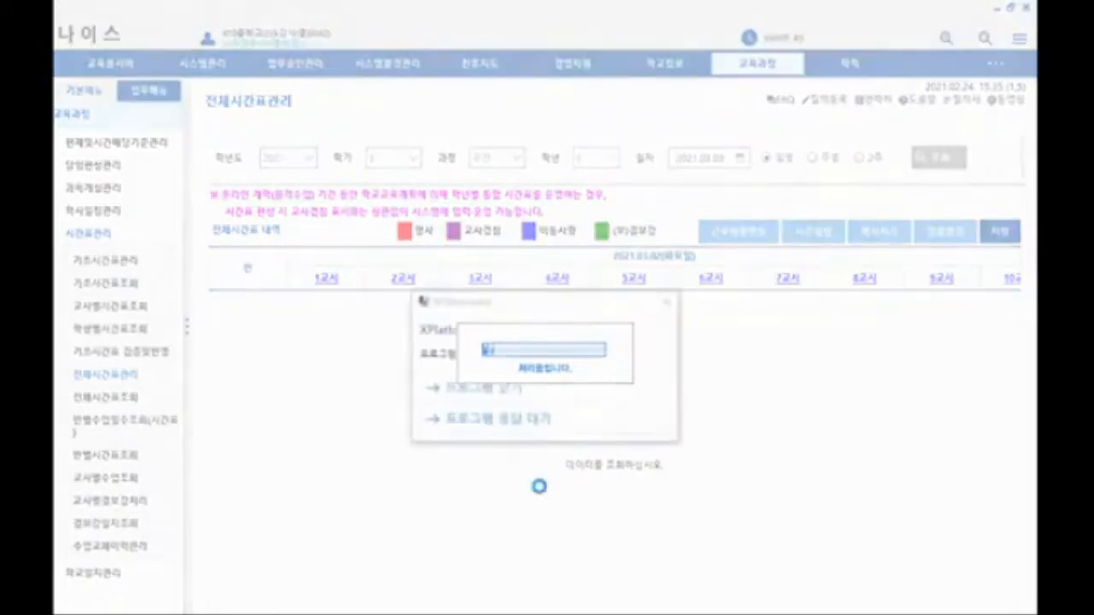
click(496, 391)
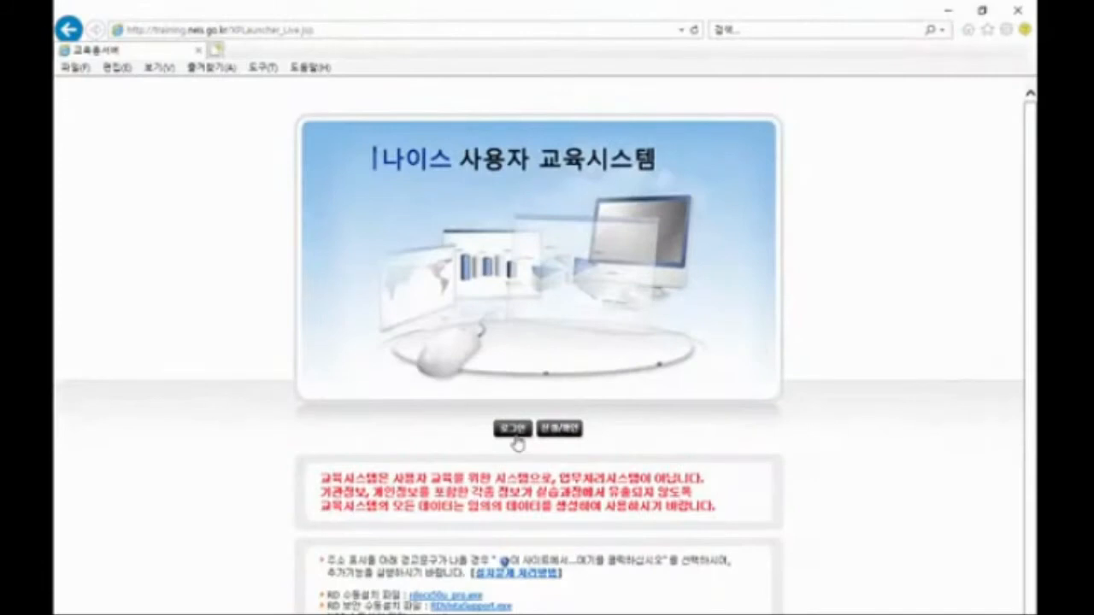
click(514, 430)
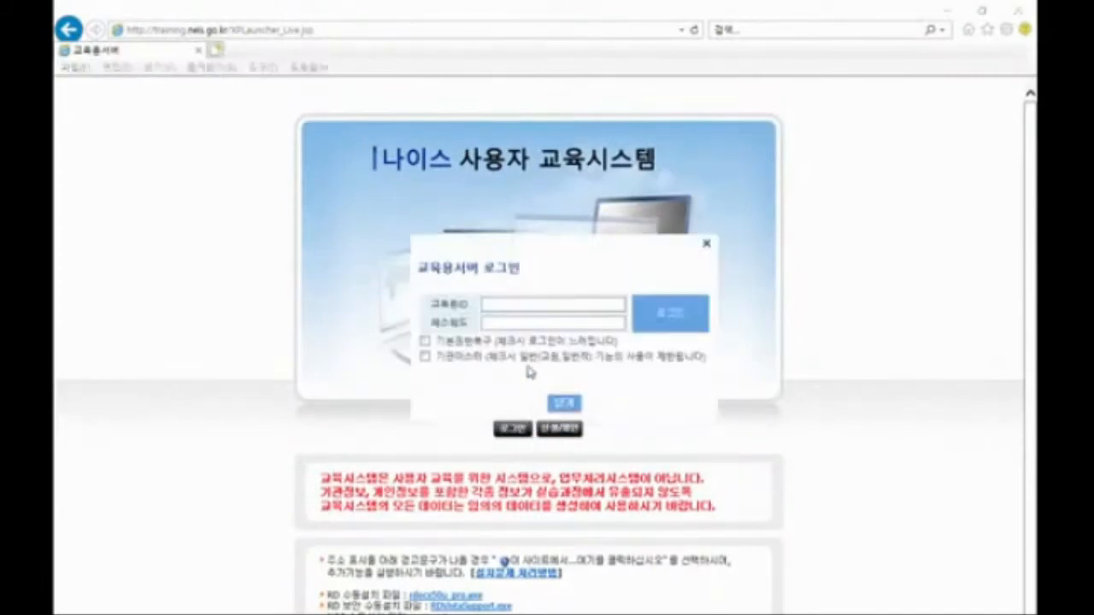
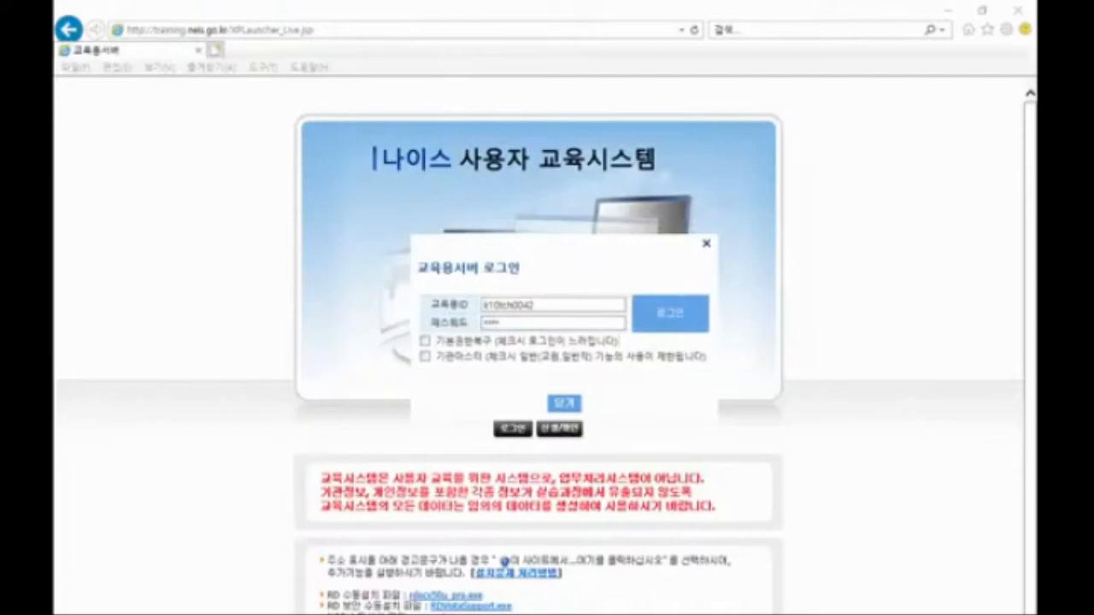
Reselect the password entry and log in to the NEIS training server
drag(504, 326, 464, 328)
click(672, 316)
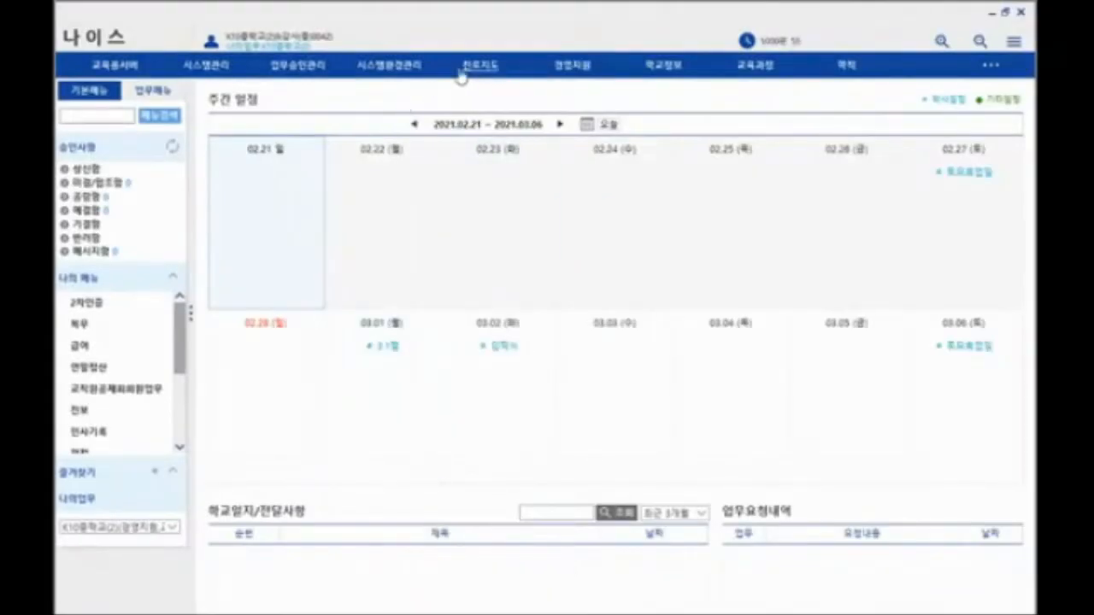
Open 교육과정 > 시간표관리 > 전체시간표관리 and load the timetable for 2021.03.04
click(737, 75)
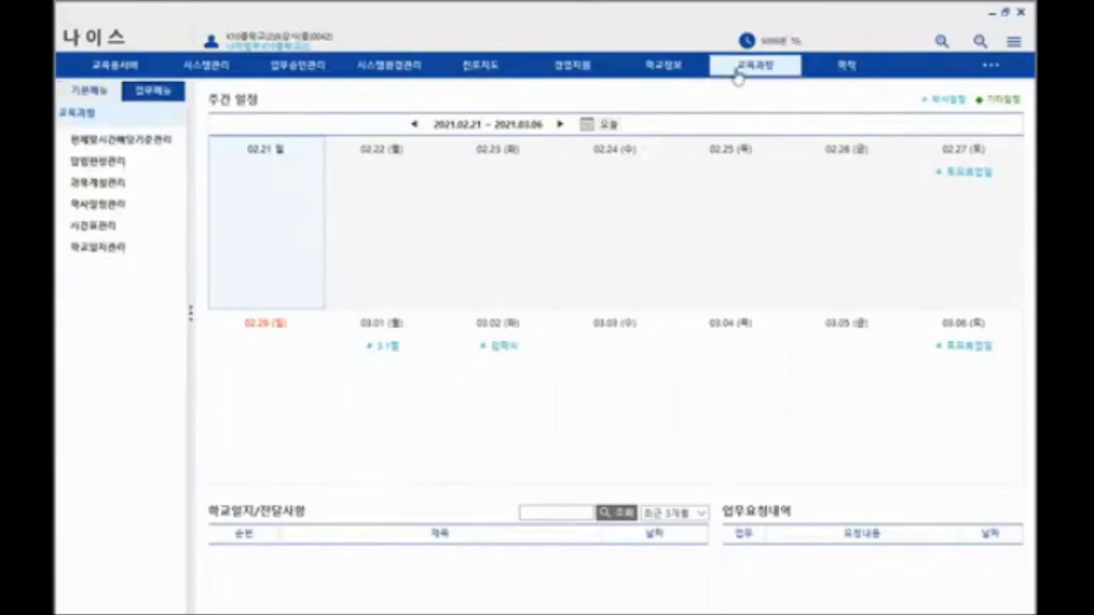
click(94, 226)
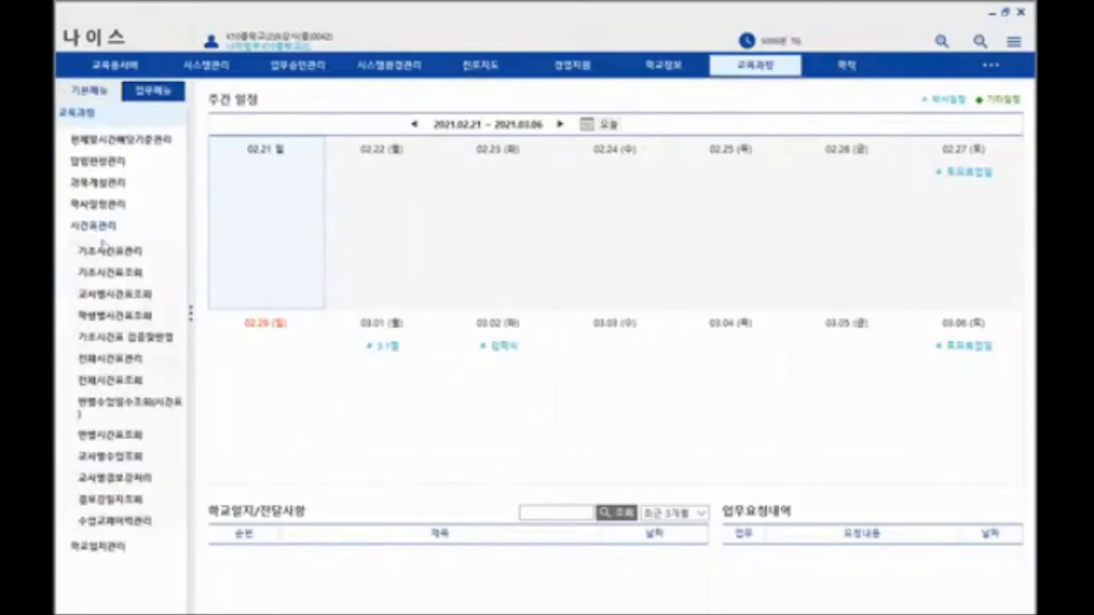
click(131, 360)
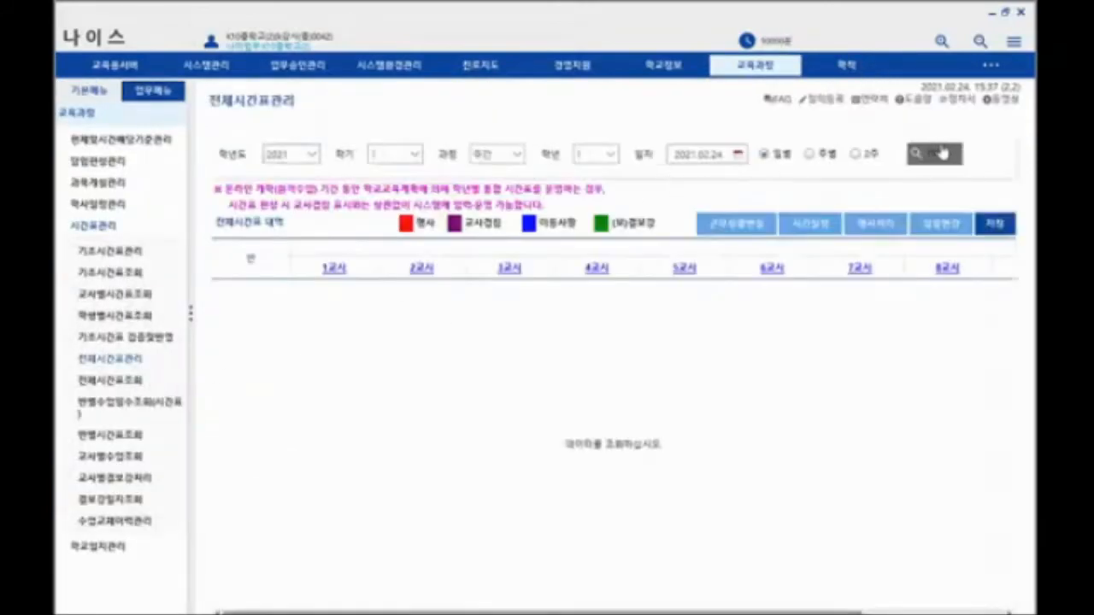
click(740, 155)
click(810, 176)
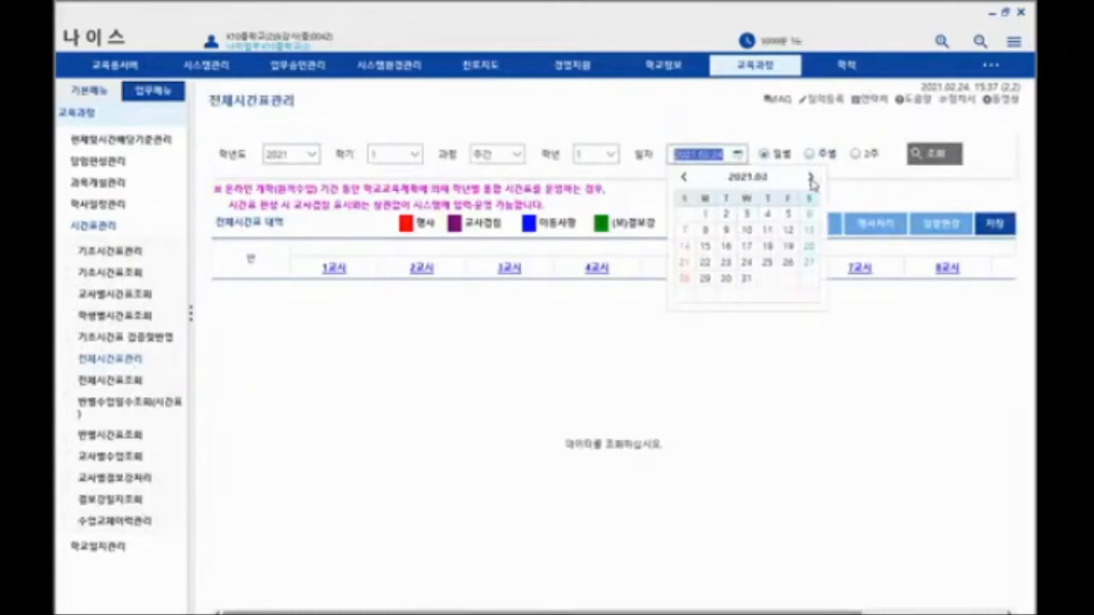
click(767, 214)
click(920, 155)
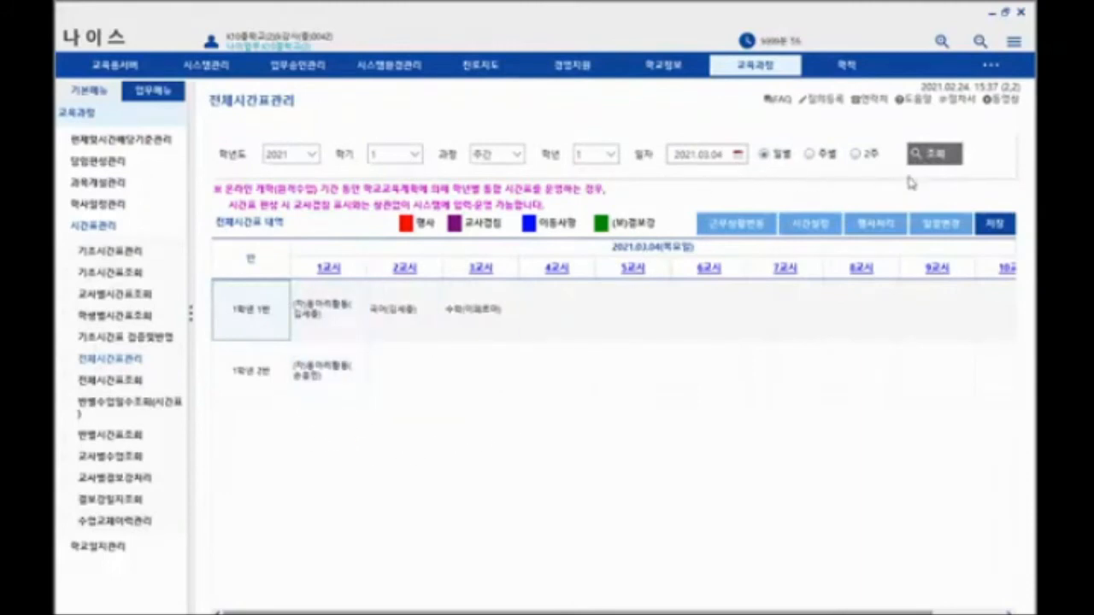
Change the date to 2021.07.16 and load that day's timetable, checking 1반's first-period options
click(739, 155)
click(812, 177)
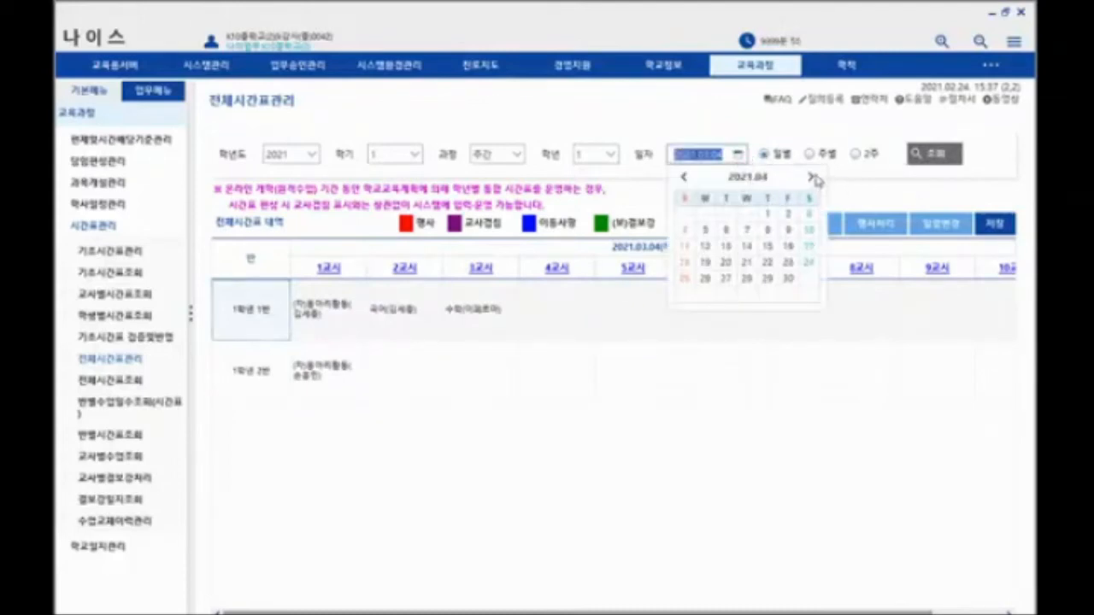
click(812, 176)
click(812, 177)
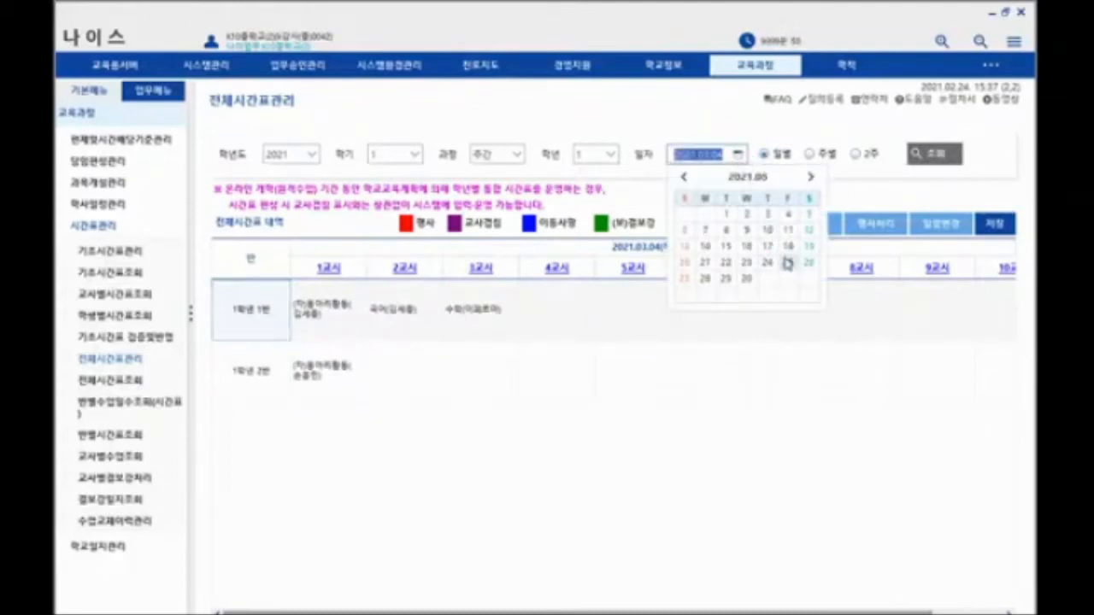
click(788, 246)
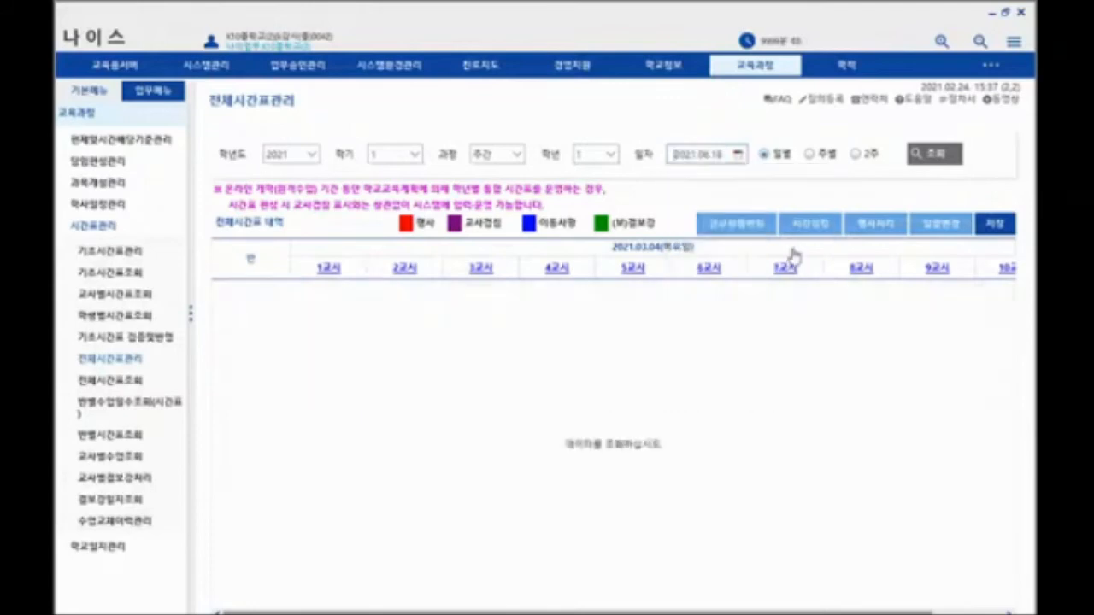
click(737, 155)
click(811, 177)
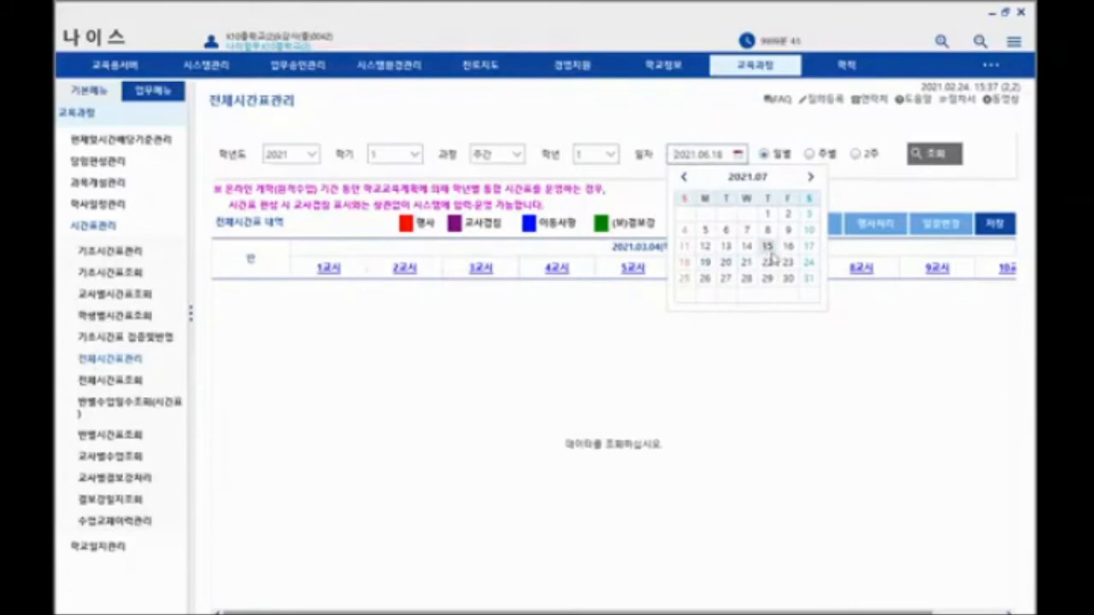
click(788, 246)
click(938, 157)
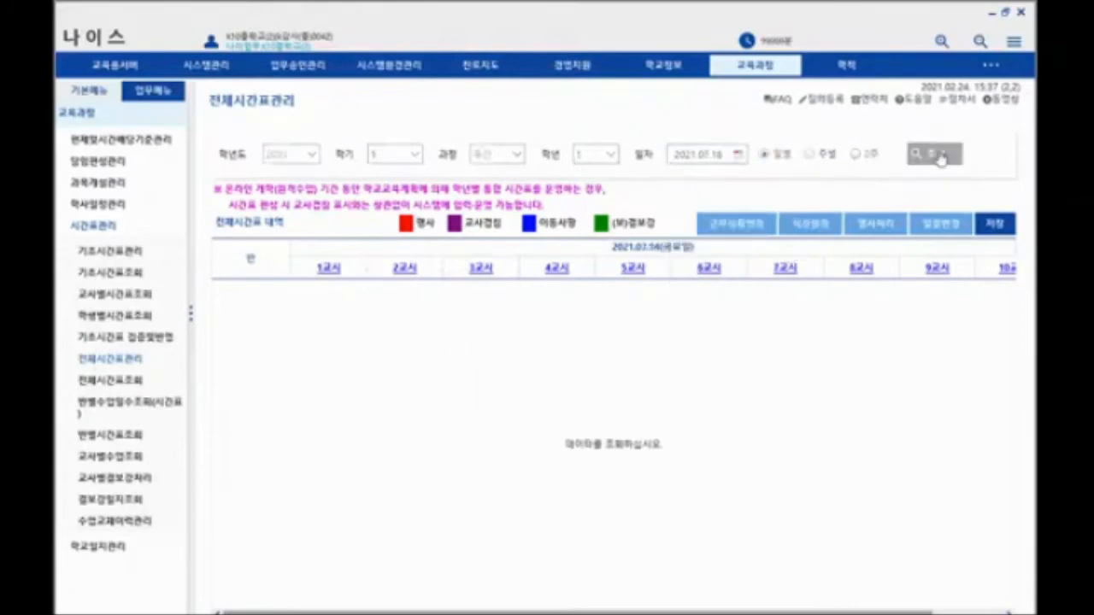
right_click(343, 313)
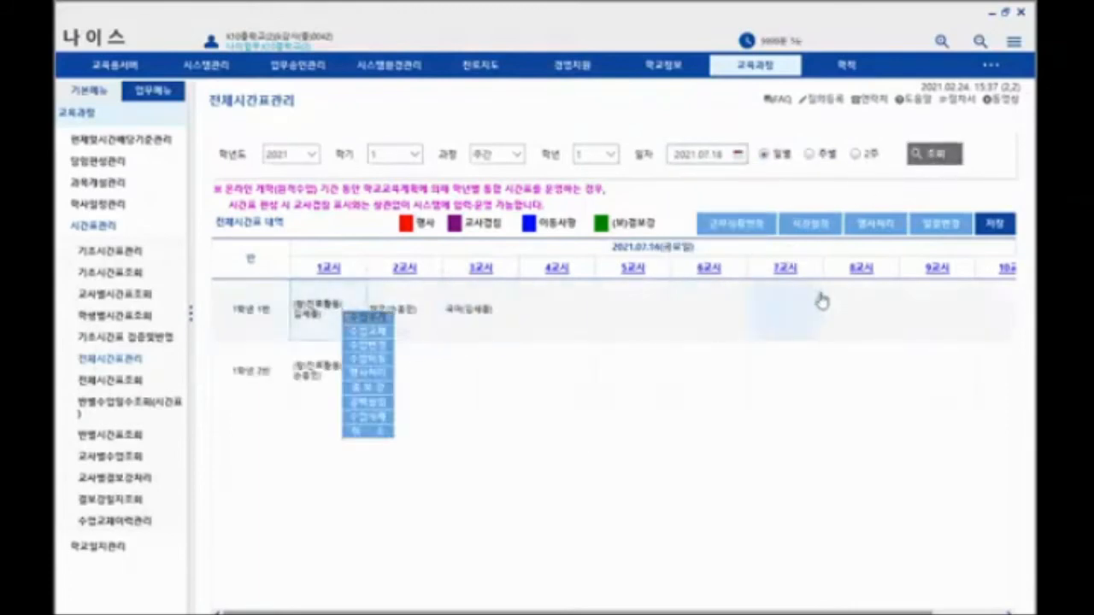
click(889, 231)
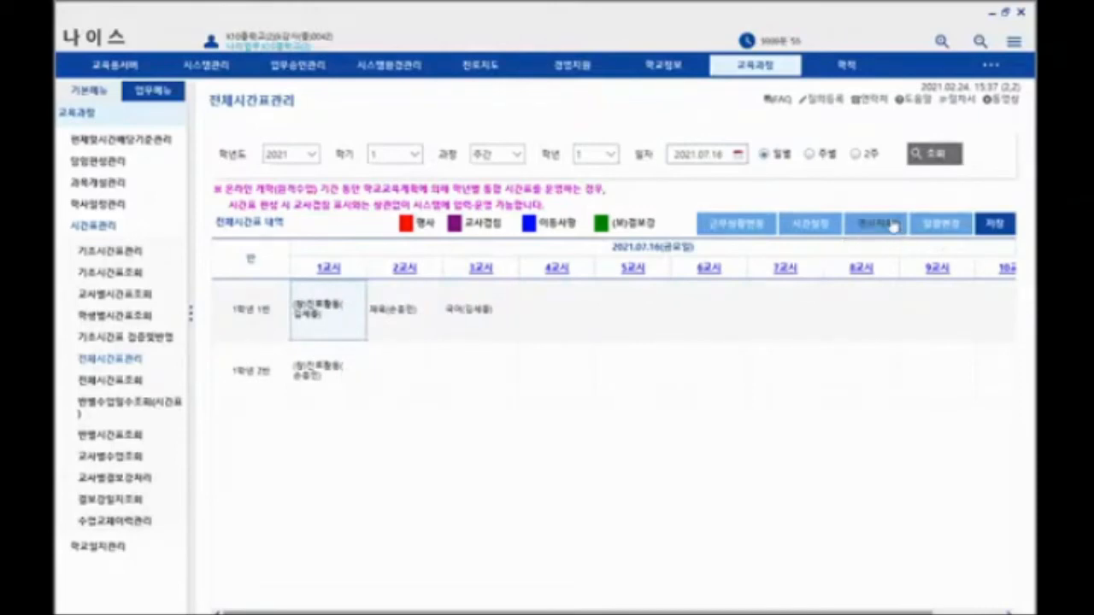
Register 방학식 as a grade-wide (학년) event for 2021.07.16 period 1 and save it
click(893, 225)
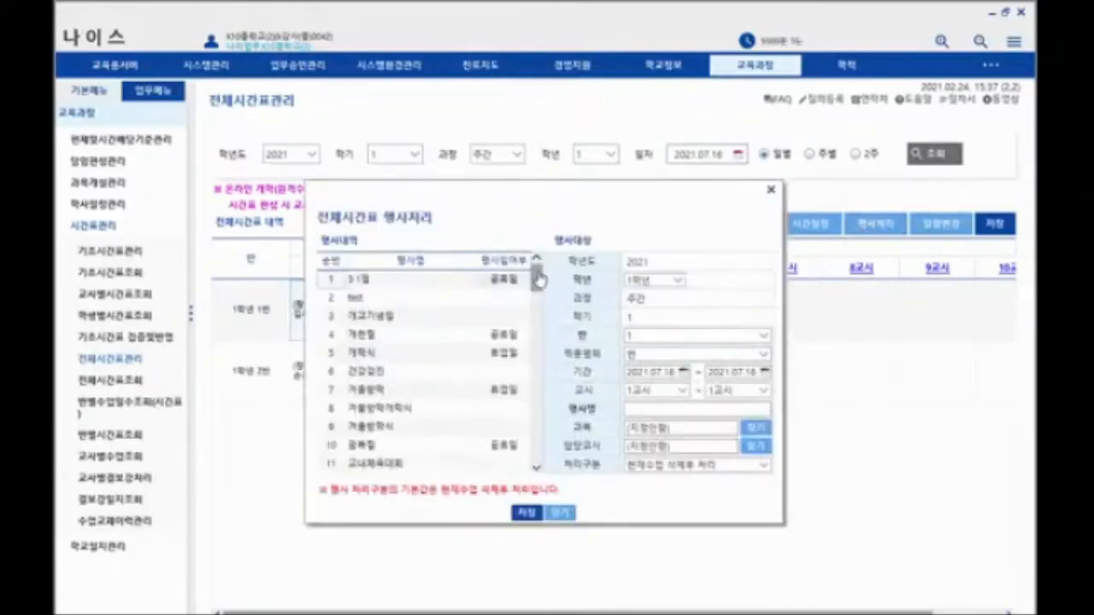
drag(538, 291, 541, 319)
click(415, 334)
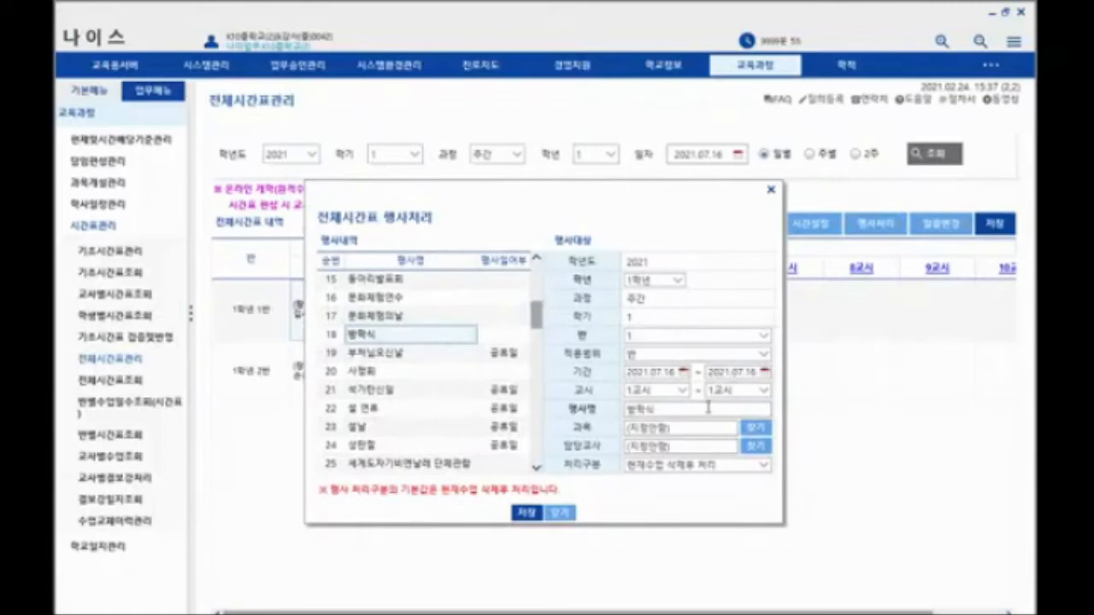
click(760, 354)
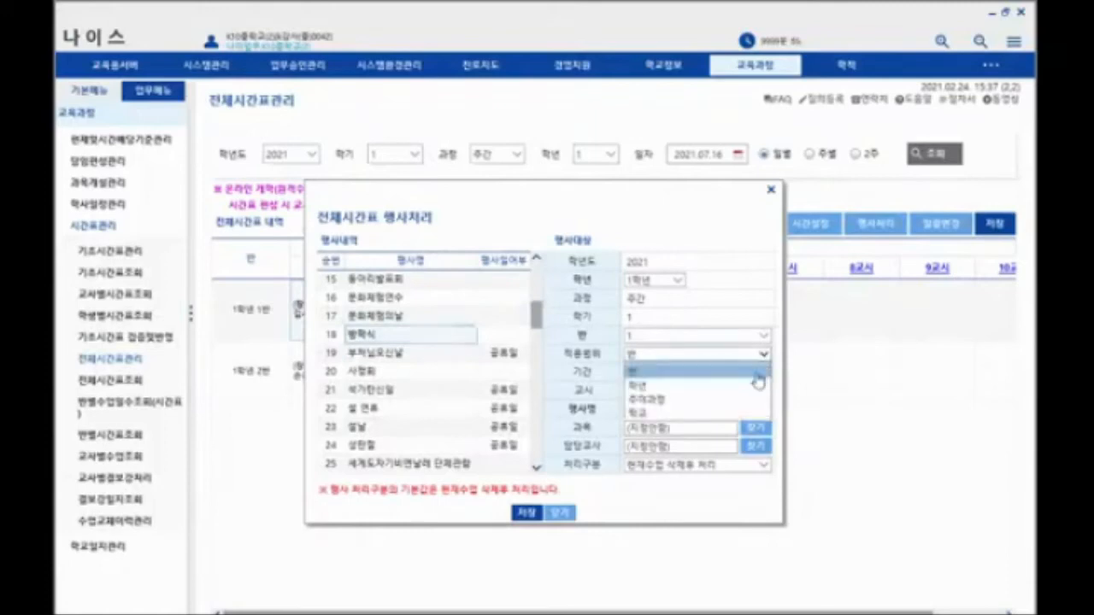
click(751, 389)
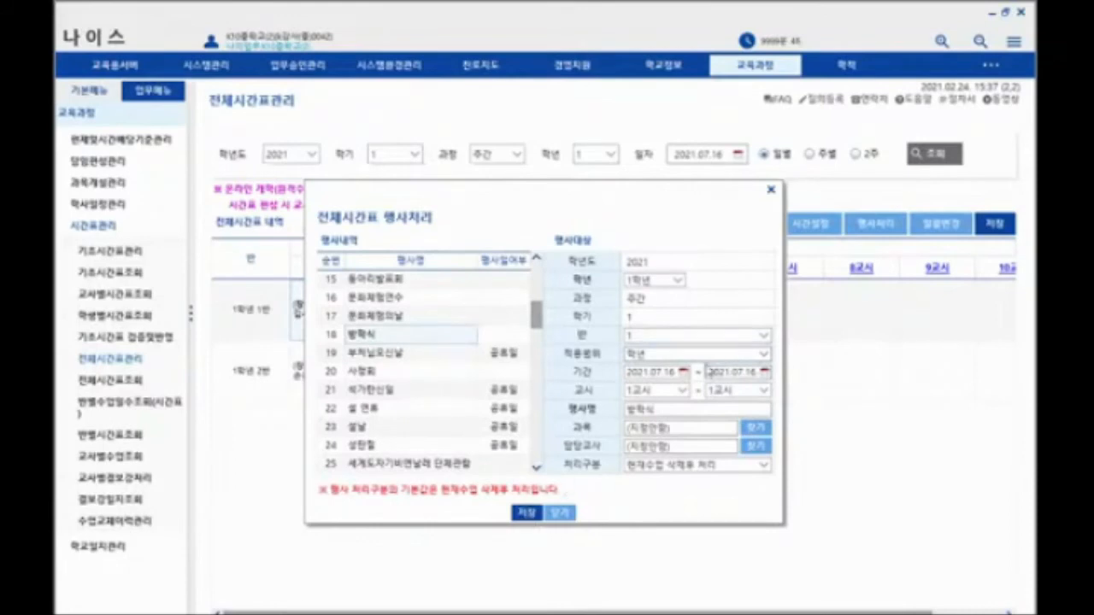
click(525, 512)
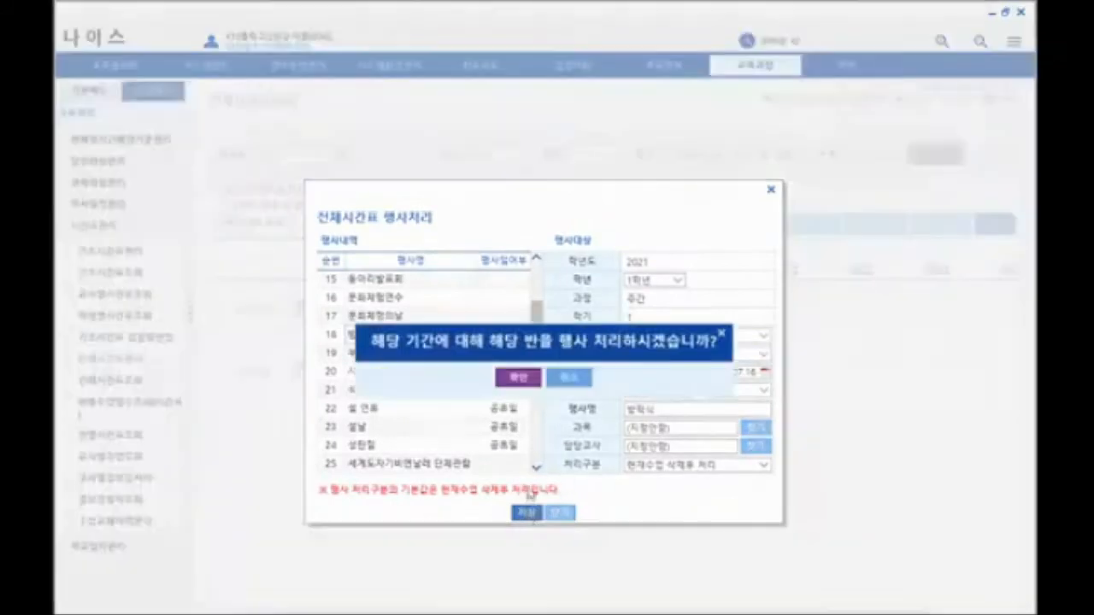
click(518, 377)
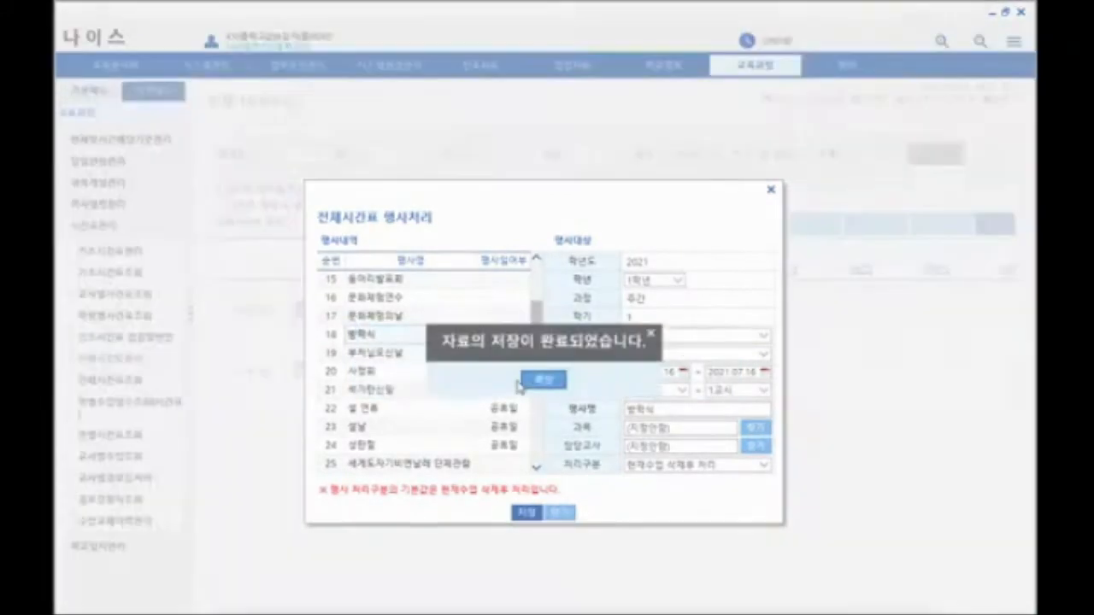
click(539, 381)
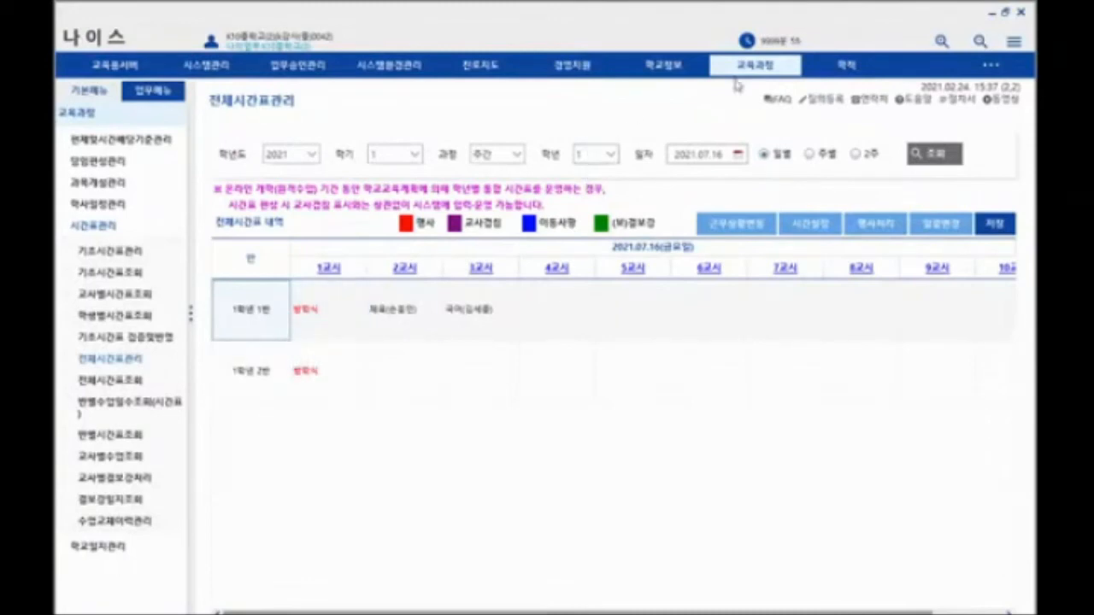
Open 학생생활 > 창의적체험활동 > 자율활동누가기록 and load class 1-1 in class-wide entry
click(992, 69)
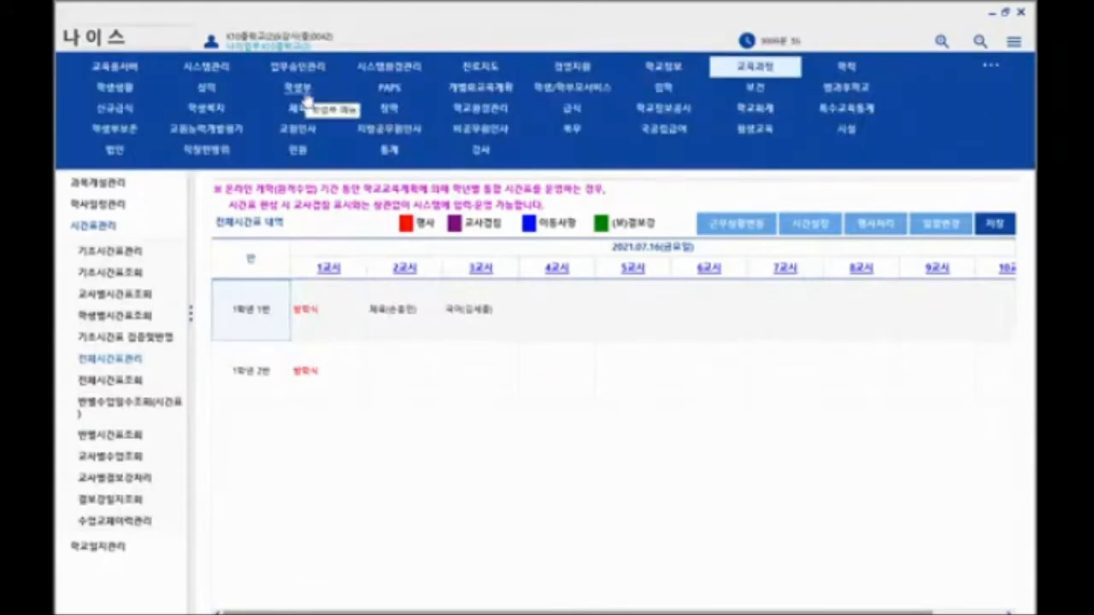
click(118, 89)
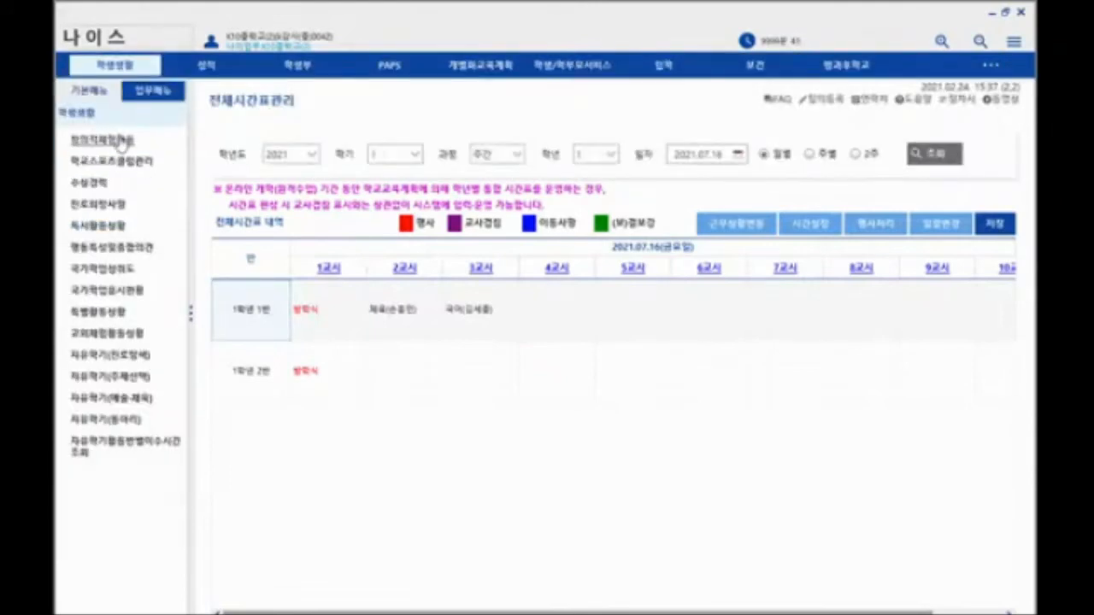
click(119, 140)
click(119, 167)
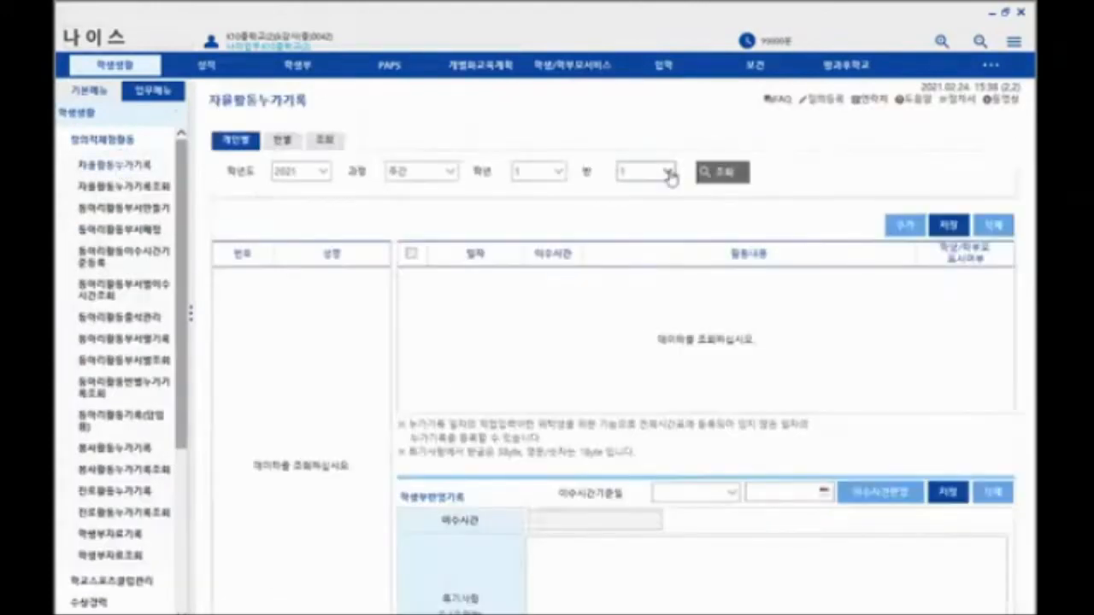
click(716, 172)
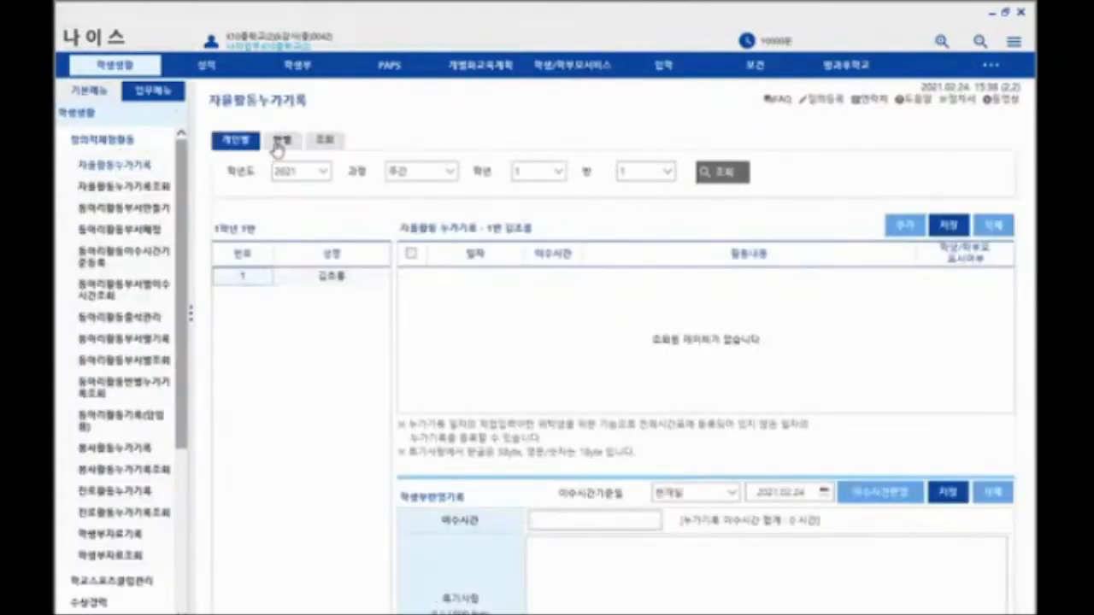
click(279, 141)
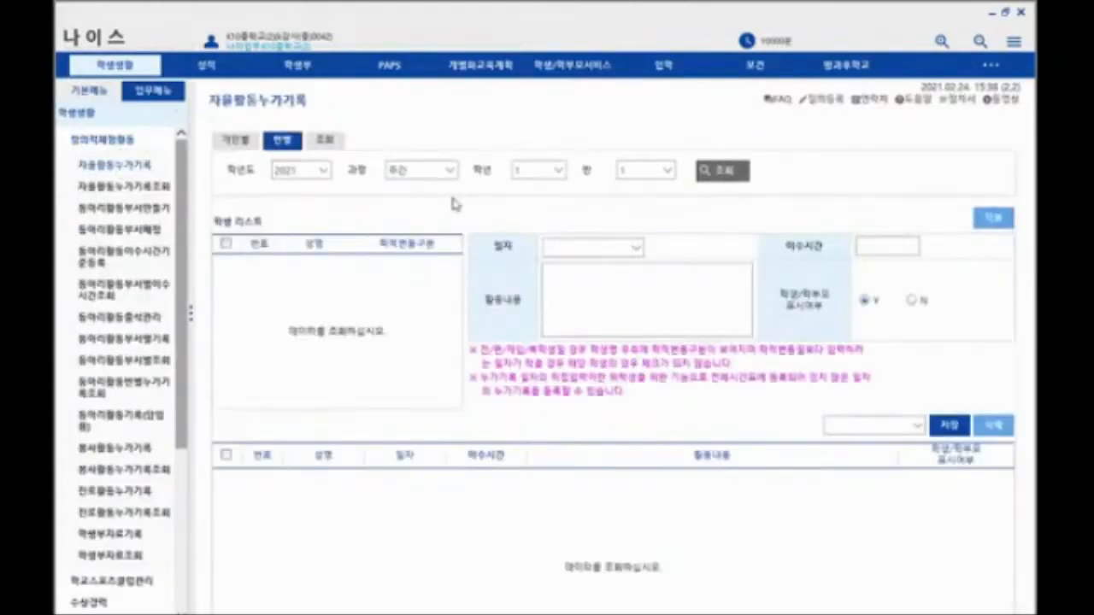
click(713, 170)
Check the available activity dates, leaving 2021.07.16 selected
click(636, 249)
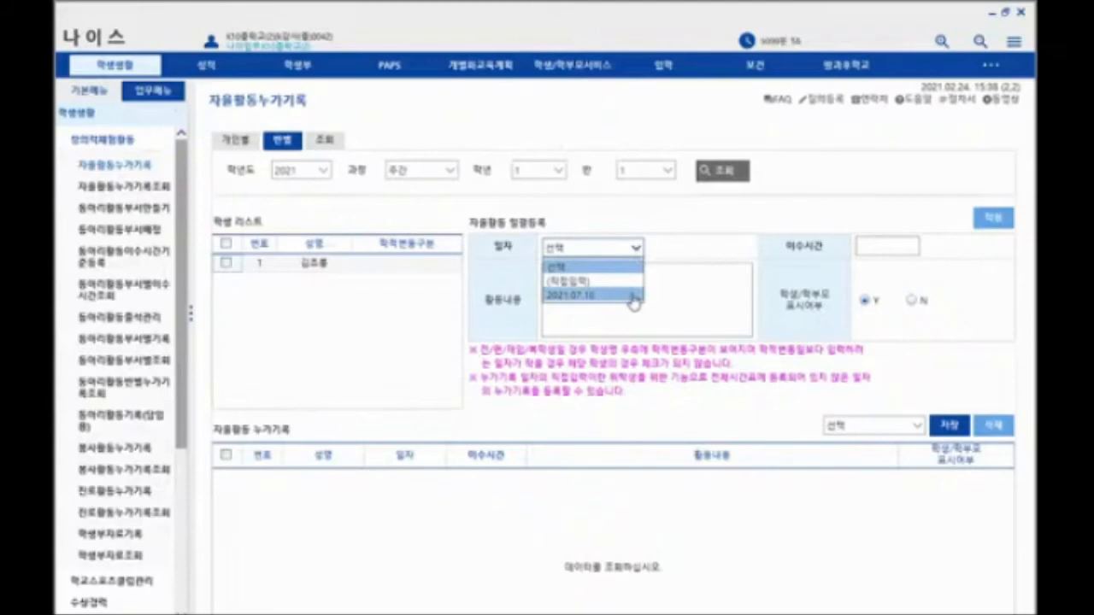
click(632, 296)
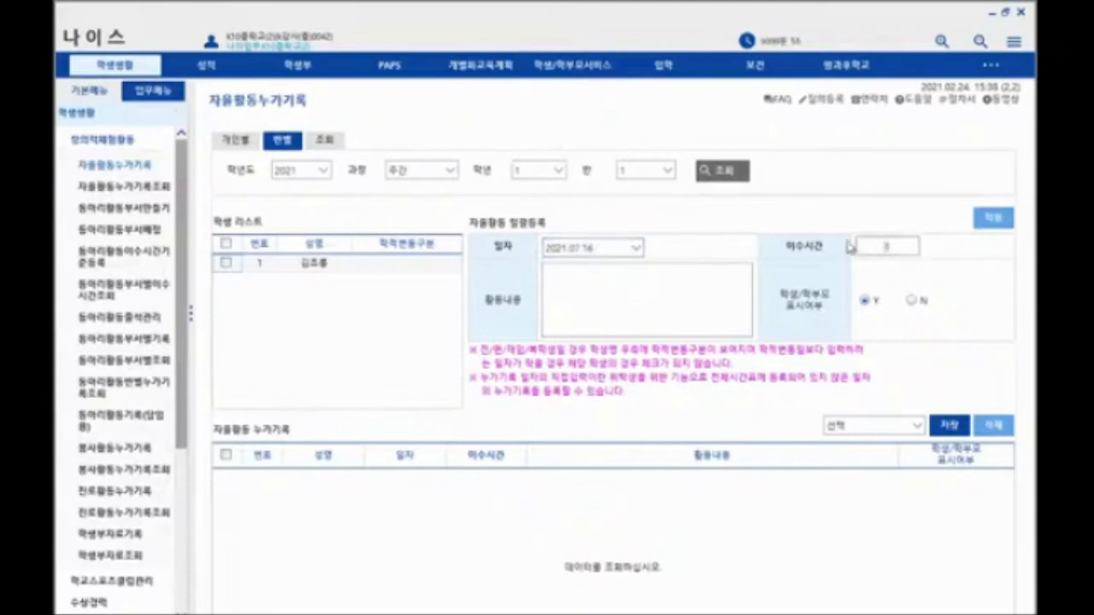
click(637, 250)
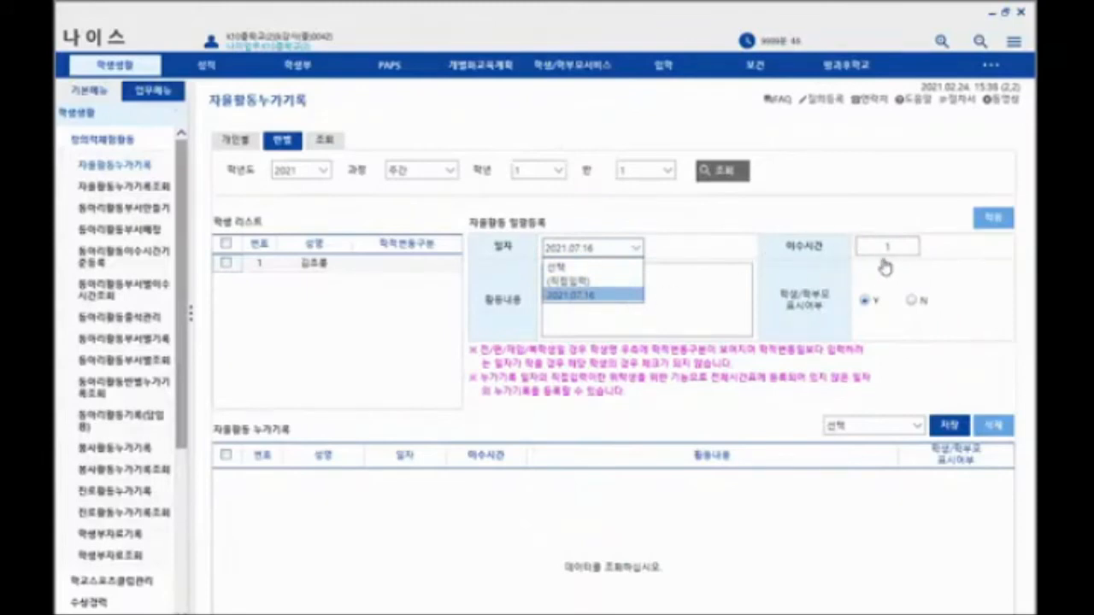
click(723, 250)
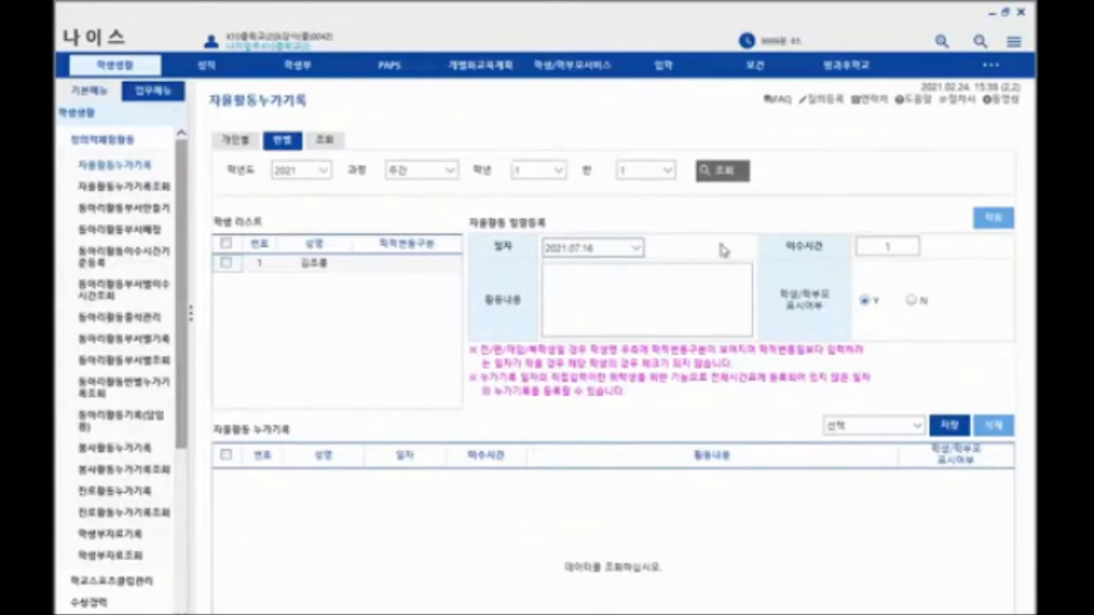
click(636, 250)
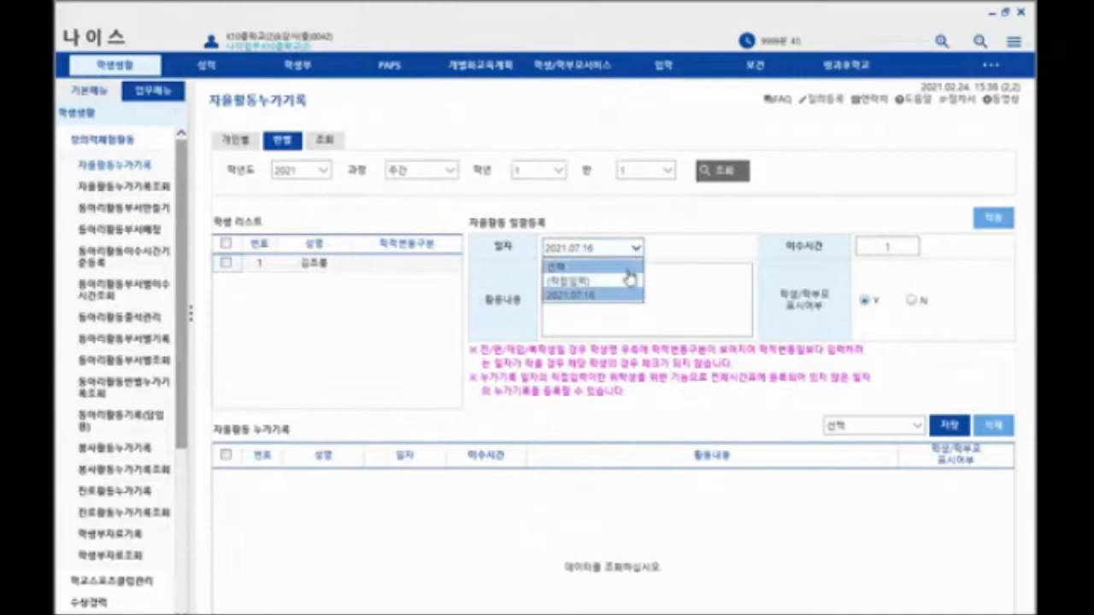
click(709, 238)
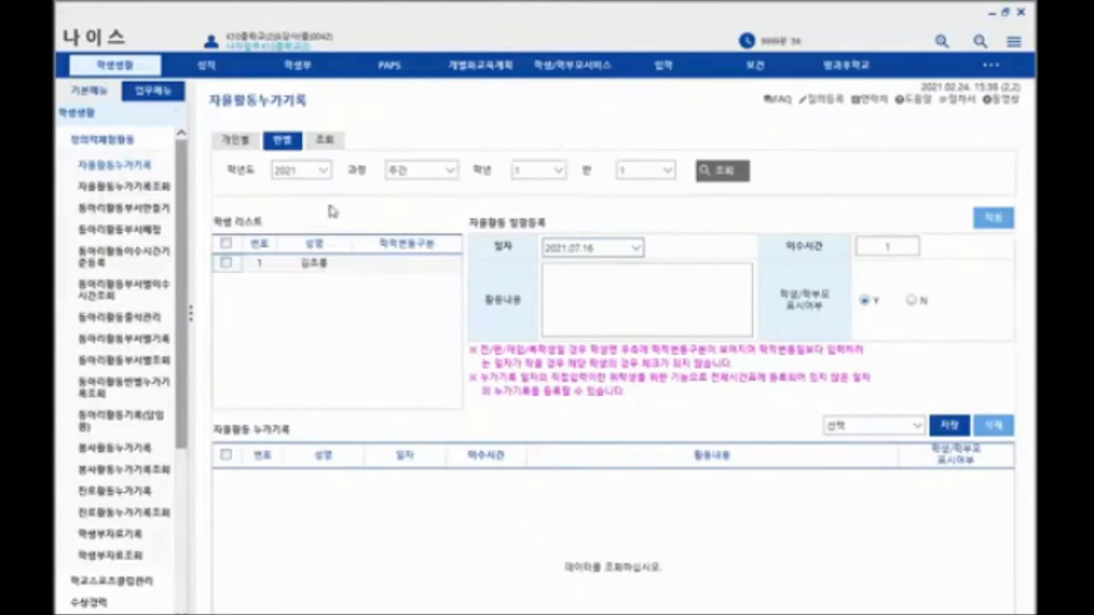
Switch to the 교육과정 work area and expand 시간표관리
click(991, 66)
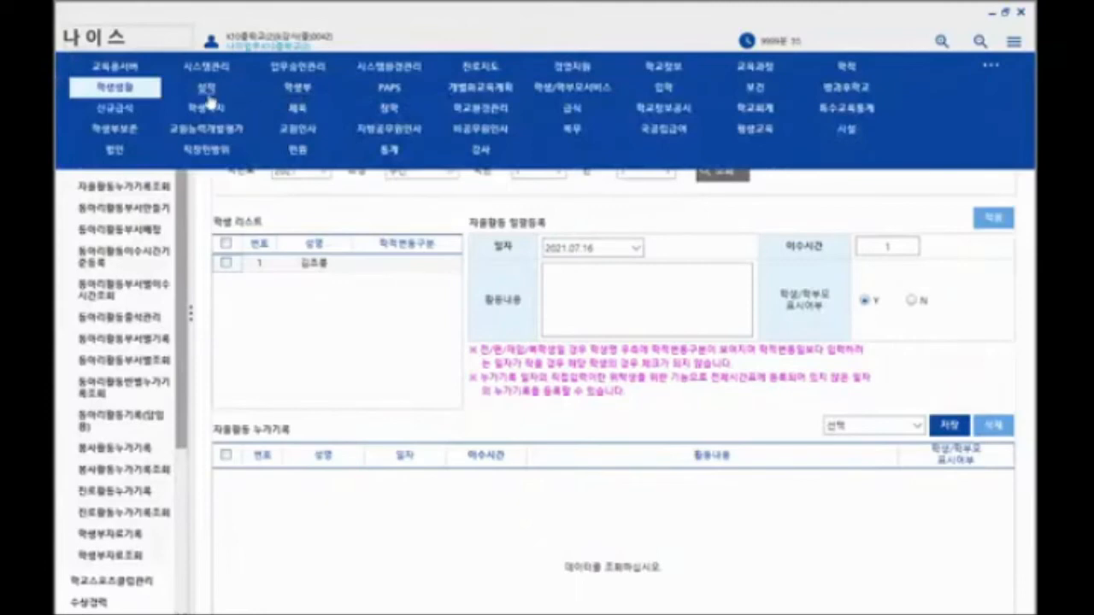
click(756, 65)
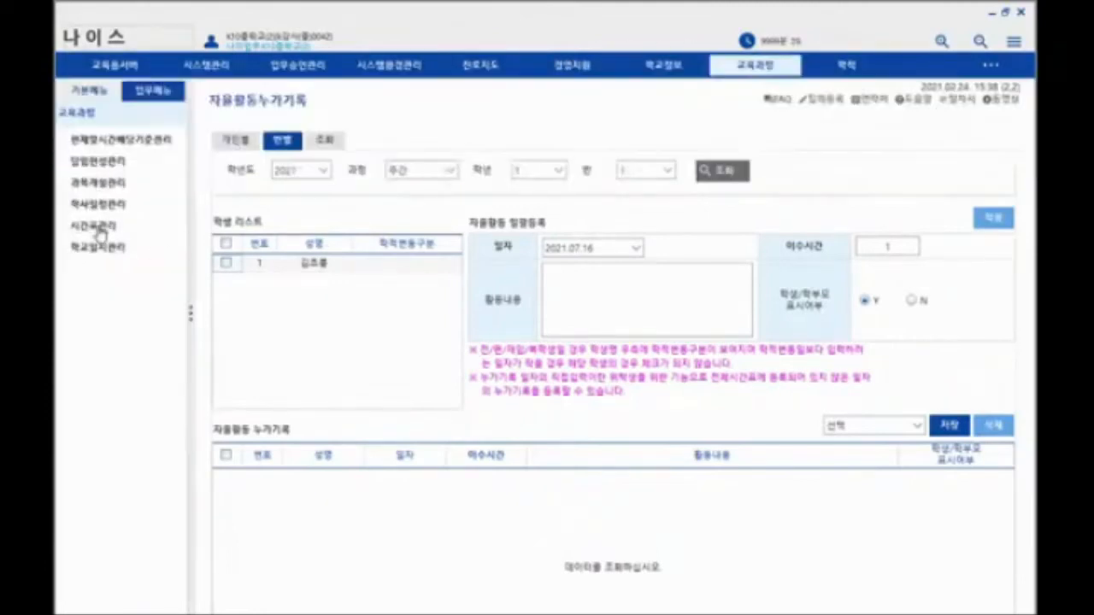
click(98, 228)
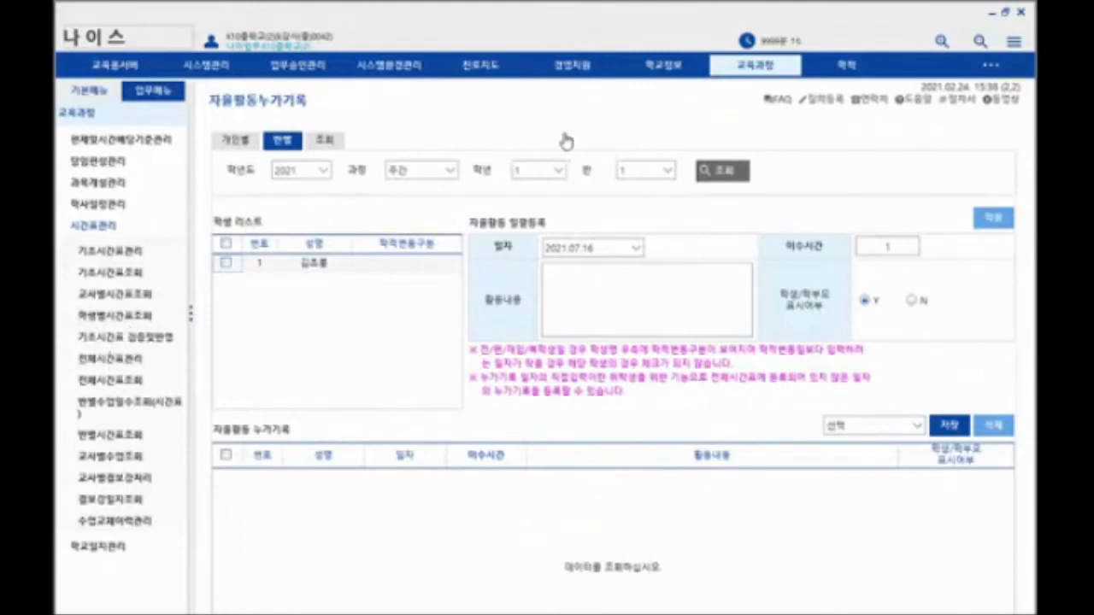
Open 전체시간표관리 and load the timetable for 2021.03.03
click(128, 358)
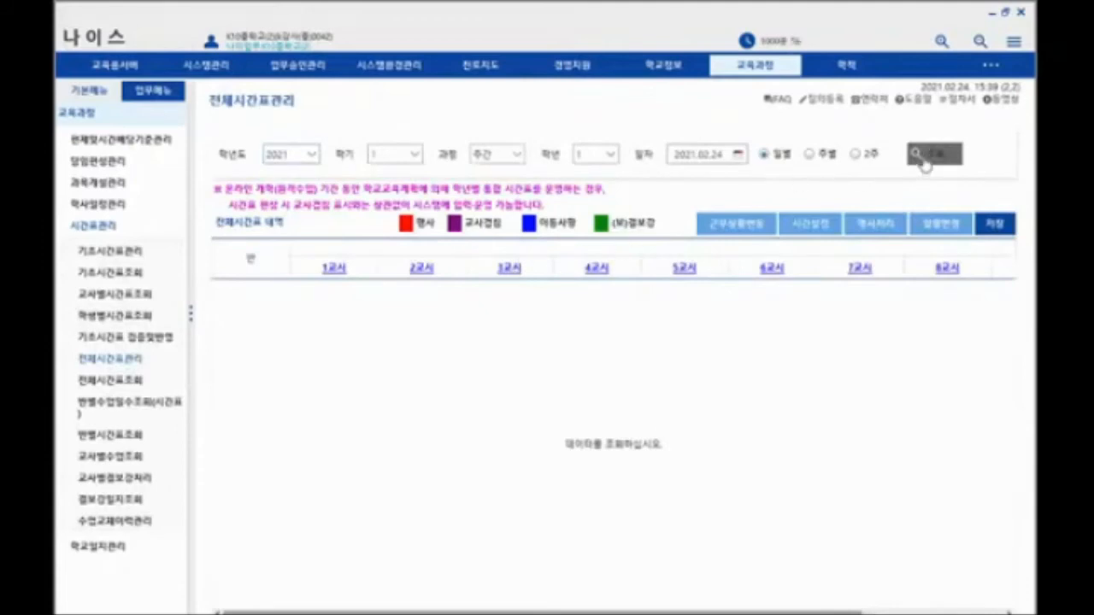
click(919, 154)
click(604, 423)
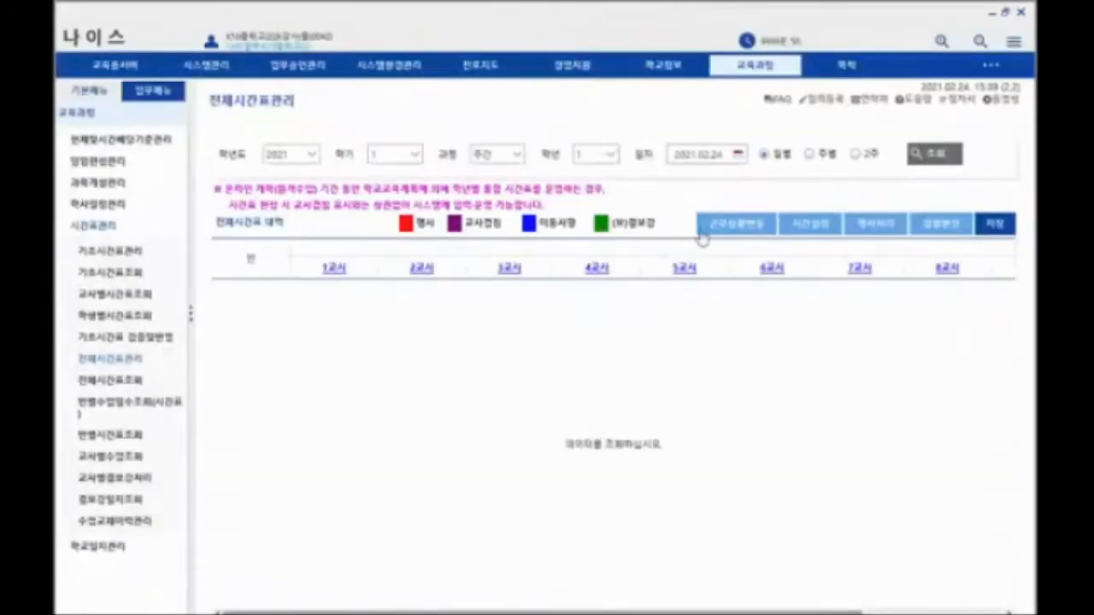
click(737, 154)
click(810, 177)
click(747, 214)
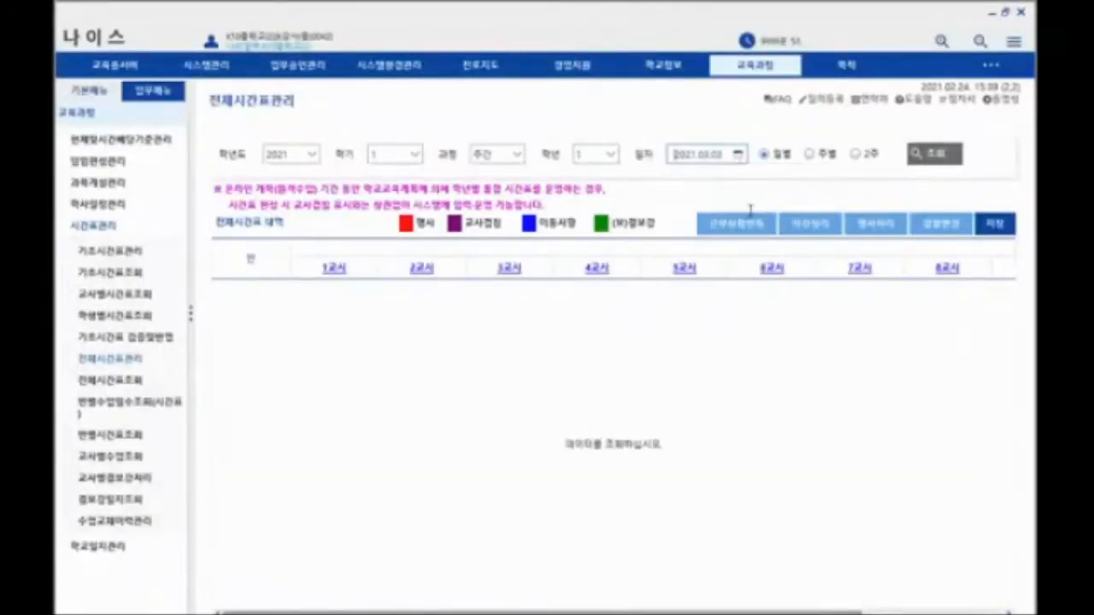
click(916, 162)
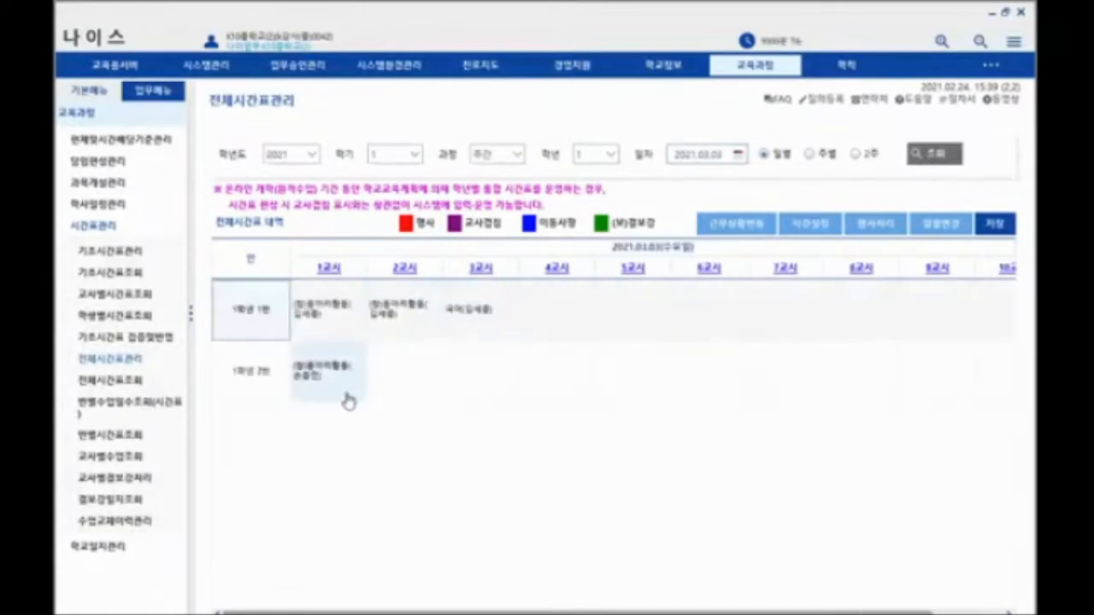
Inspect the 수업교체 form for class 1's period-3 lesson without saving a swap
right_click(485, 318)
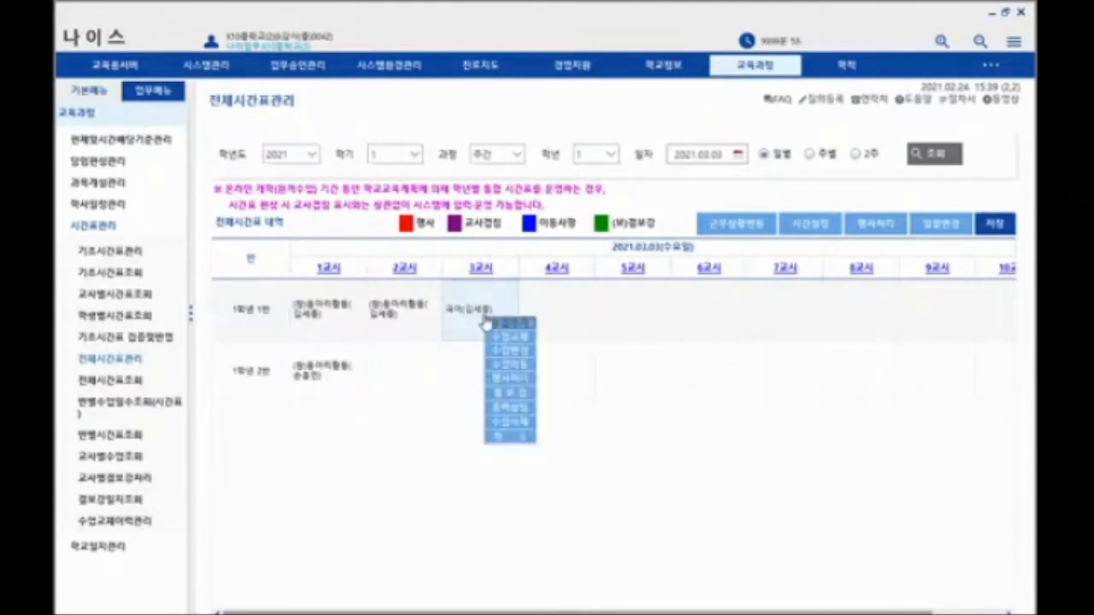
click(522, 350)
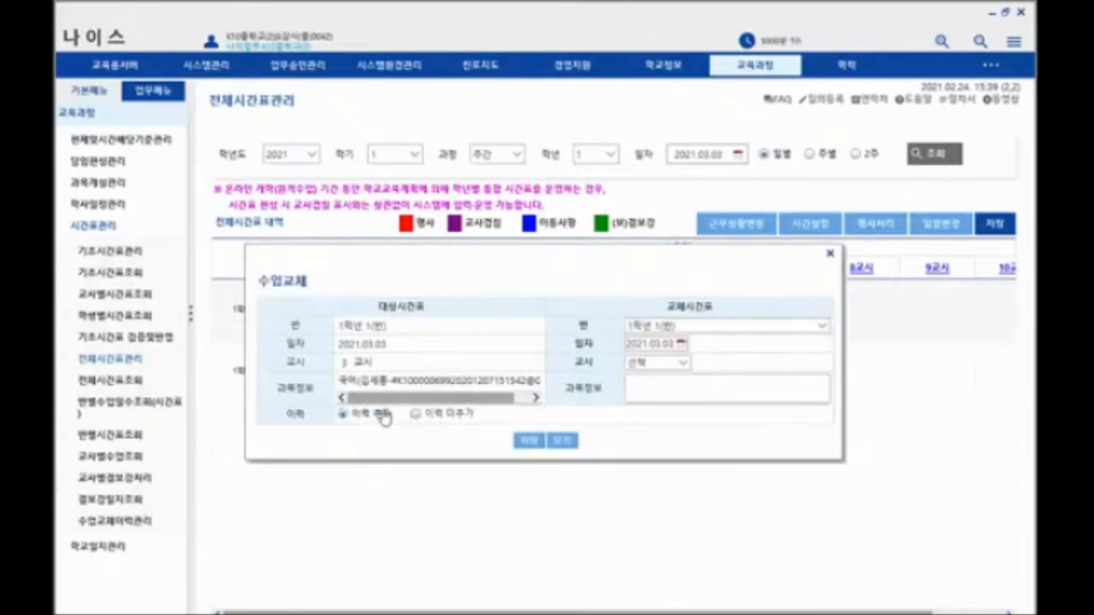
click(683, 365)
click(684, 369)
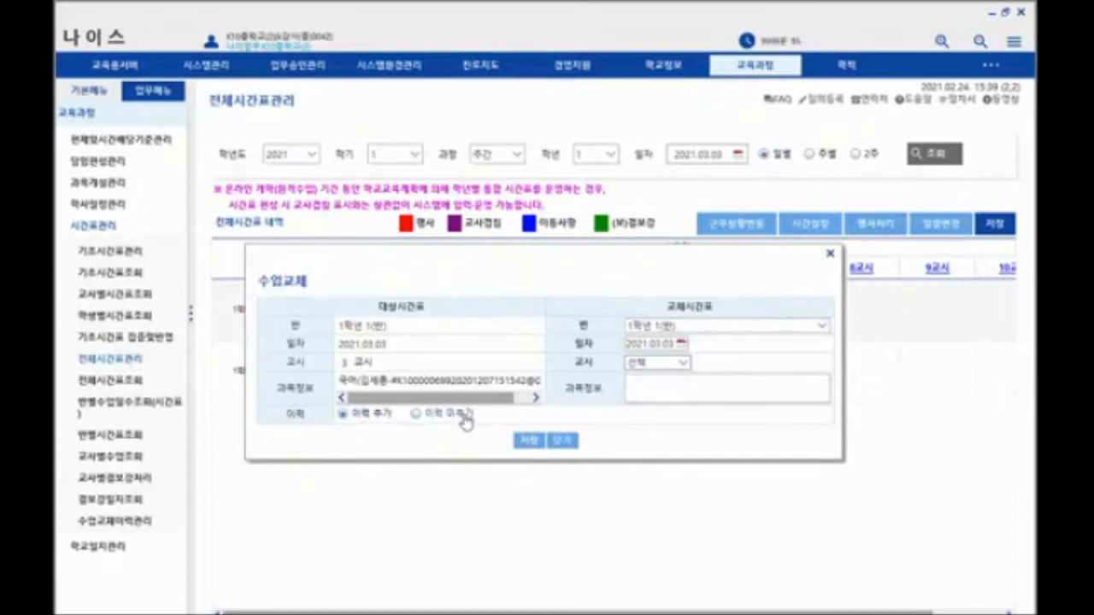
click(566, 441)
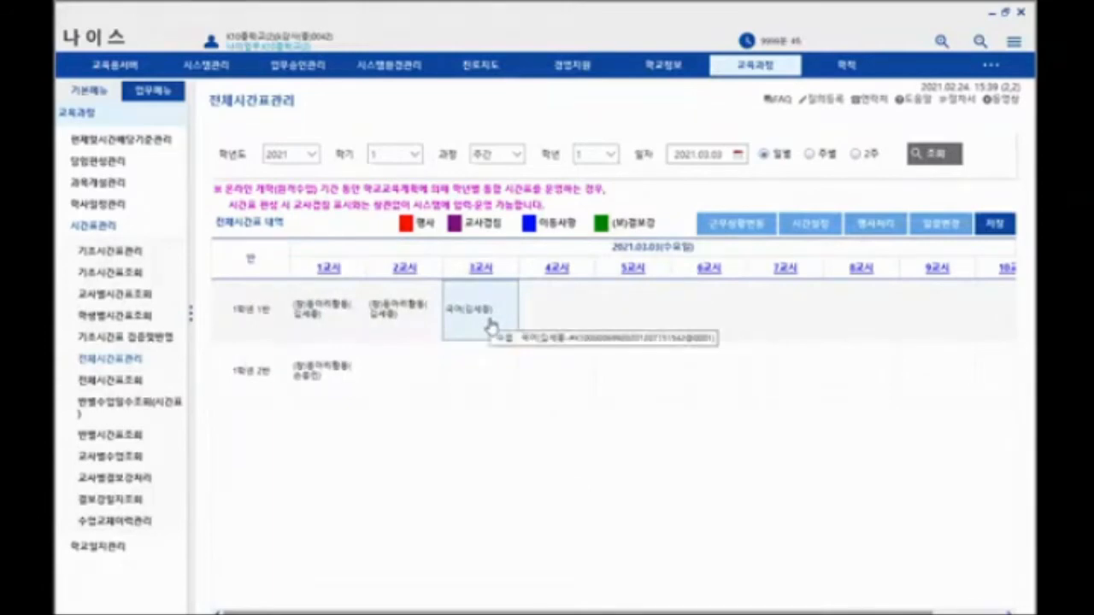
Visit 수업교체이력관리, then the 결보강일지조회 page, and show all work areas
click(135, 528)
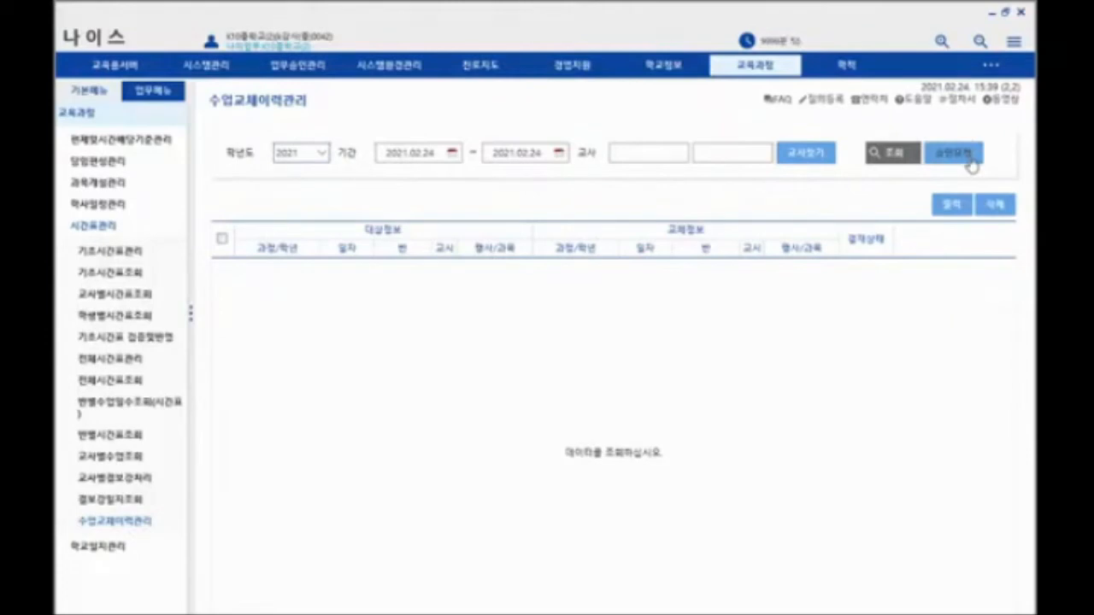
click(130, 503)
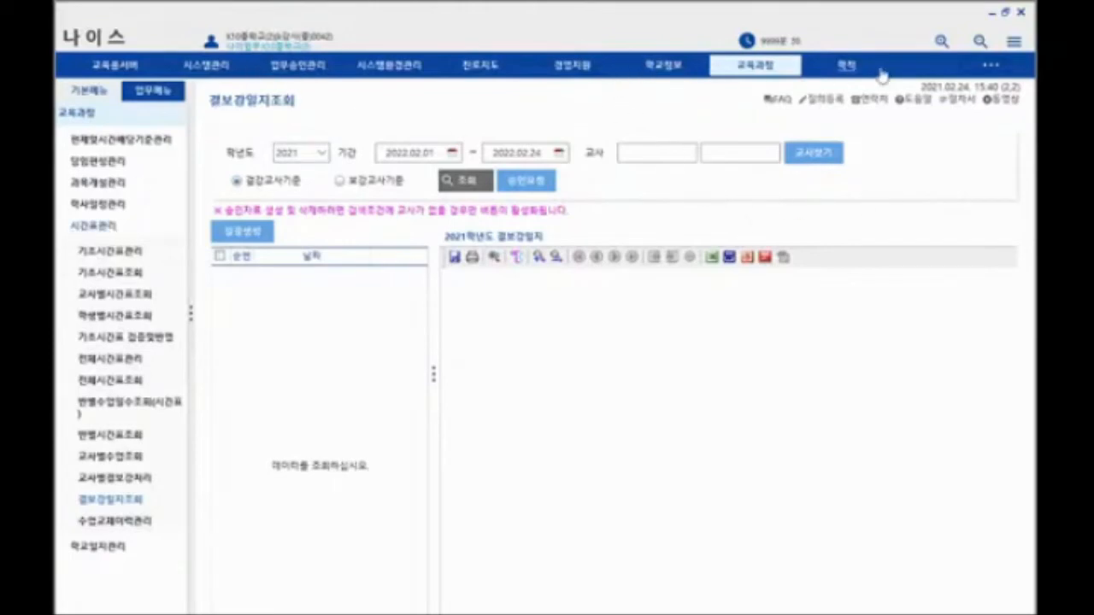
click(985, 70)
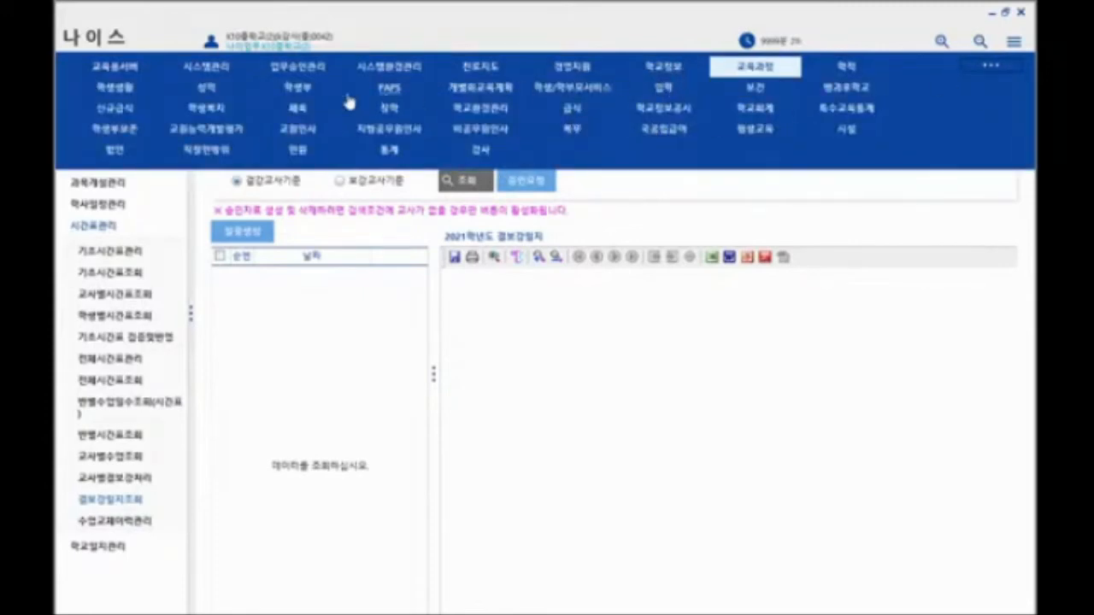
Open 동아리활동부서만들기 under 학생생활 > 창의적체험활동
click(118, 90)
click(141, 143)
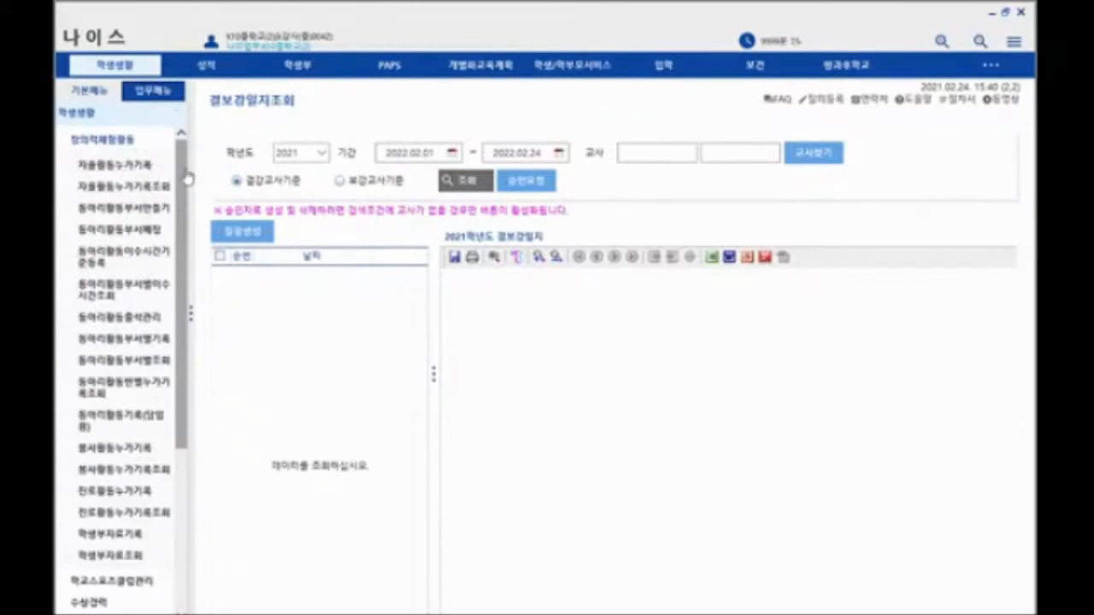
mouse_move(186, 172)
mouse_down()
mouse_move(191, 281)
mouse_move(192, 171)
mouse_up()
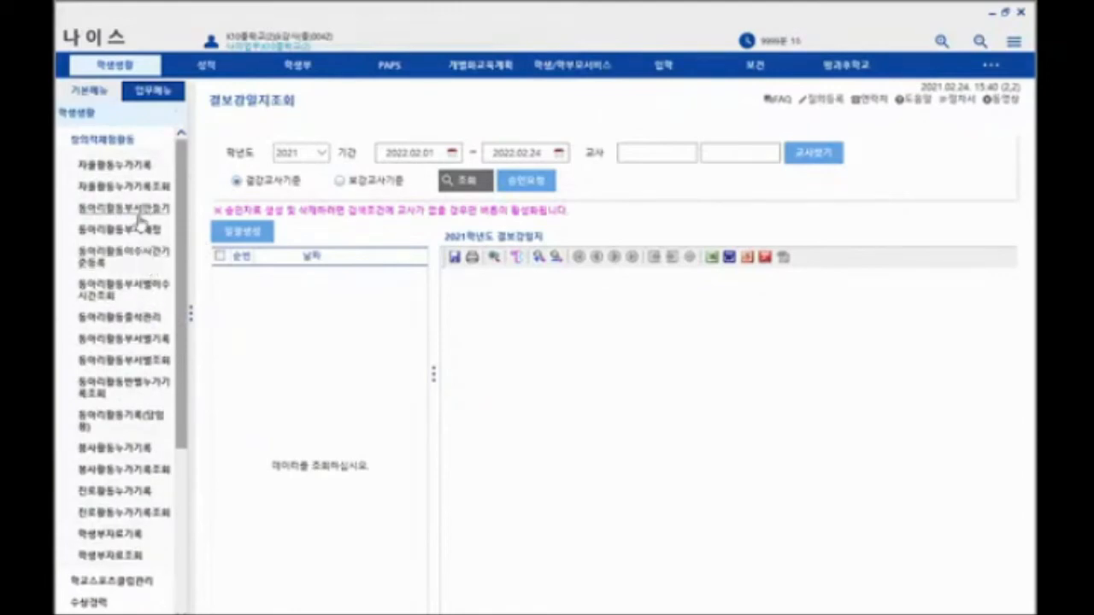
click(137, 212)
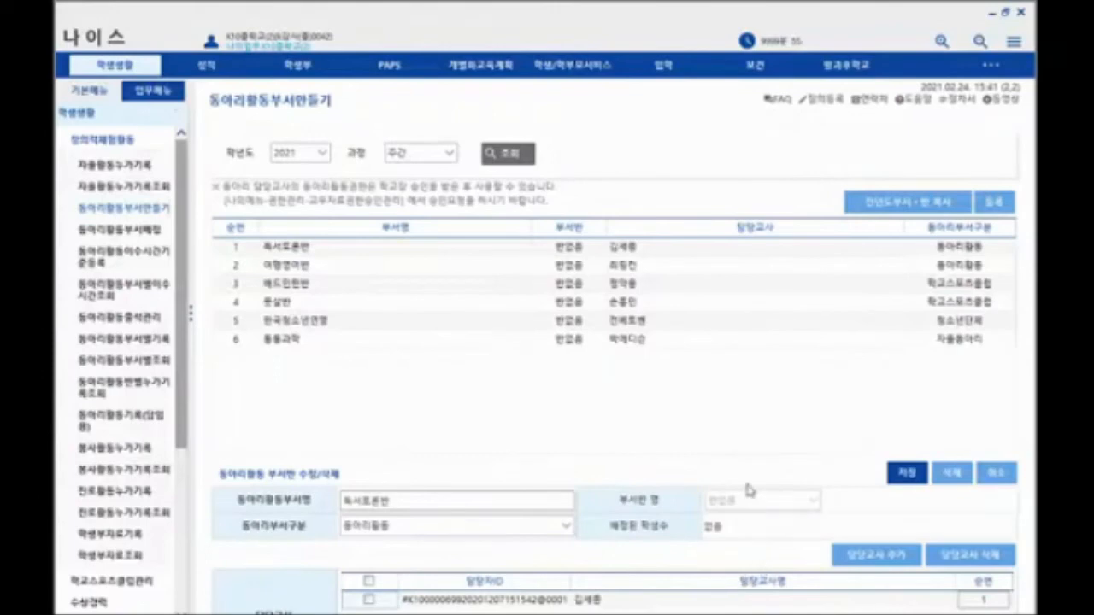
Register a new club 탁구반 classified as 학교스포츠클럽 and begin adding its 담당교사
click(994, 203)
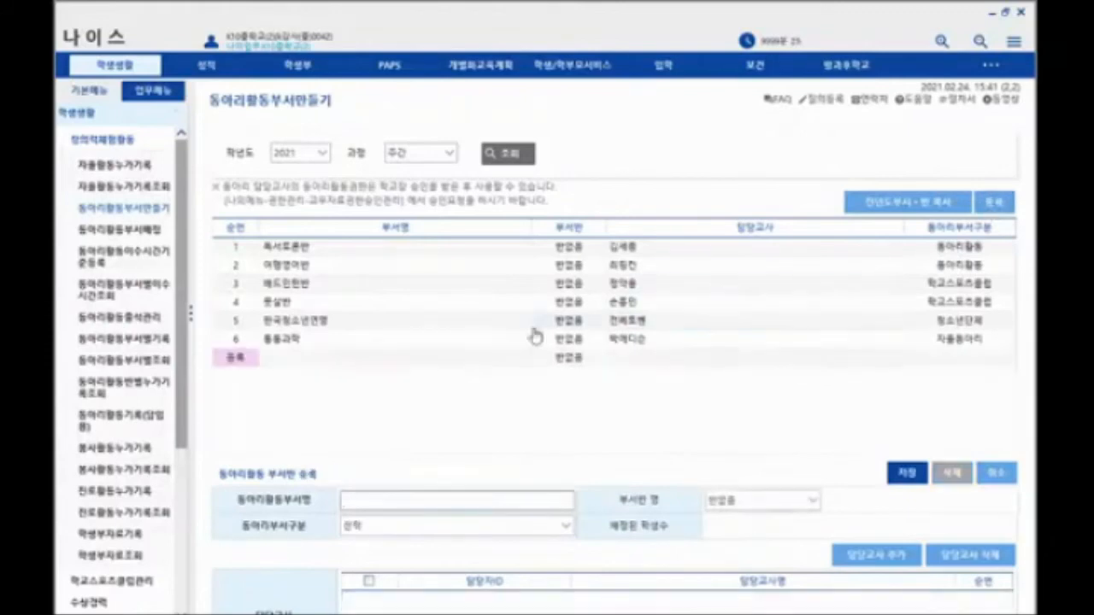
click(564, 503)
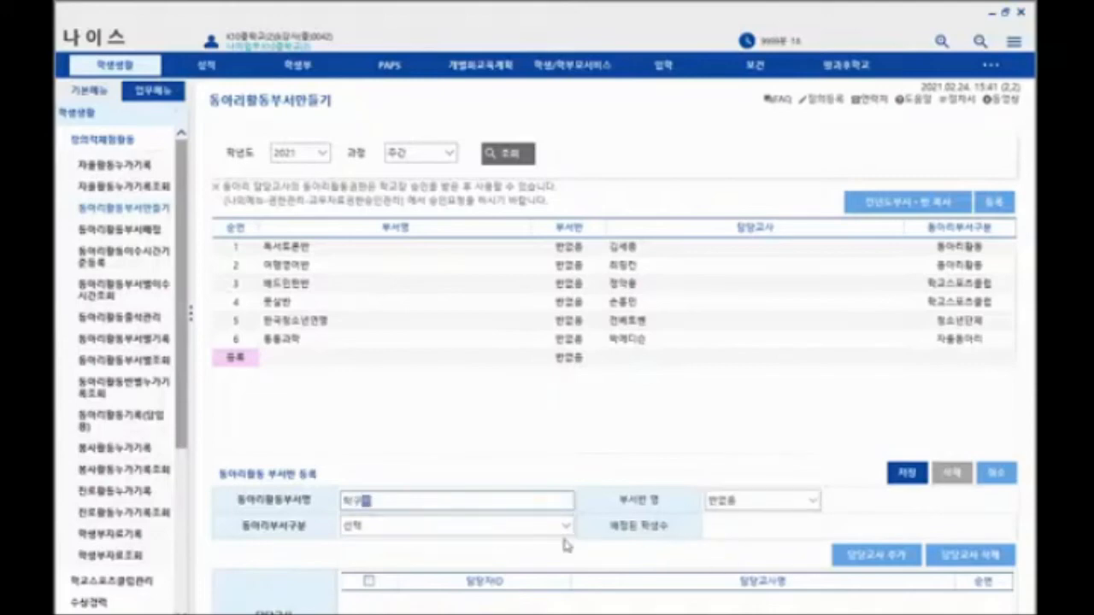
click(567, 528)
click(566, 527)
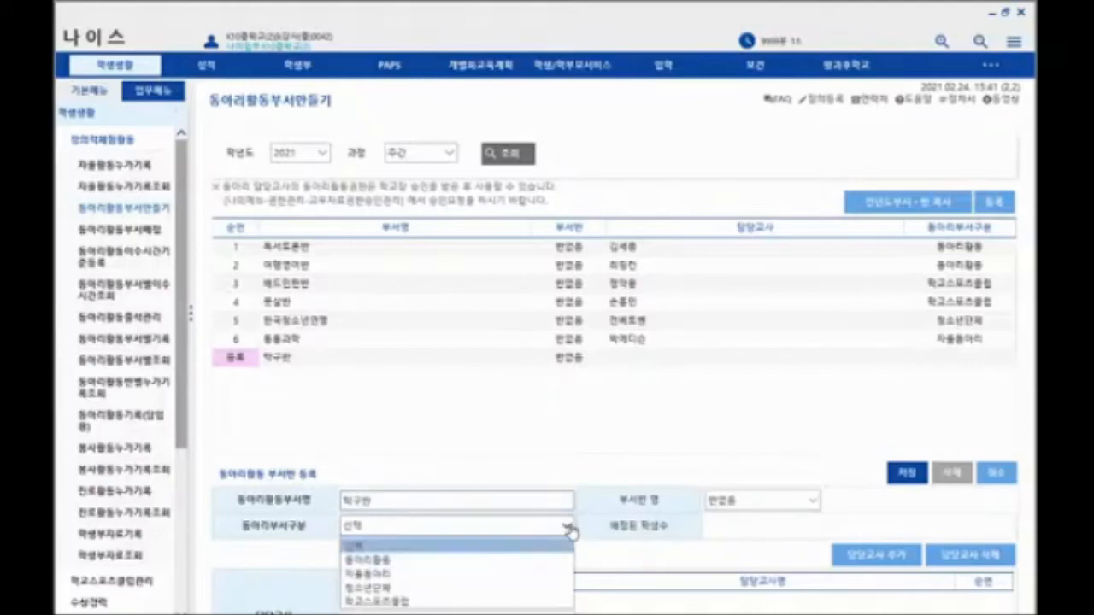
click(530, 602)
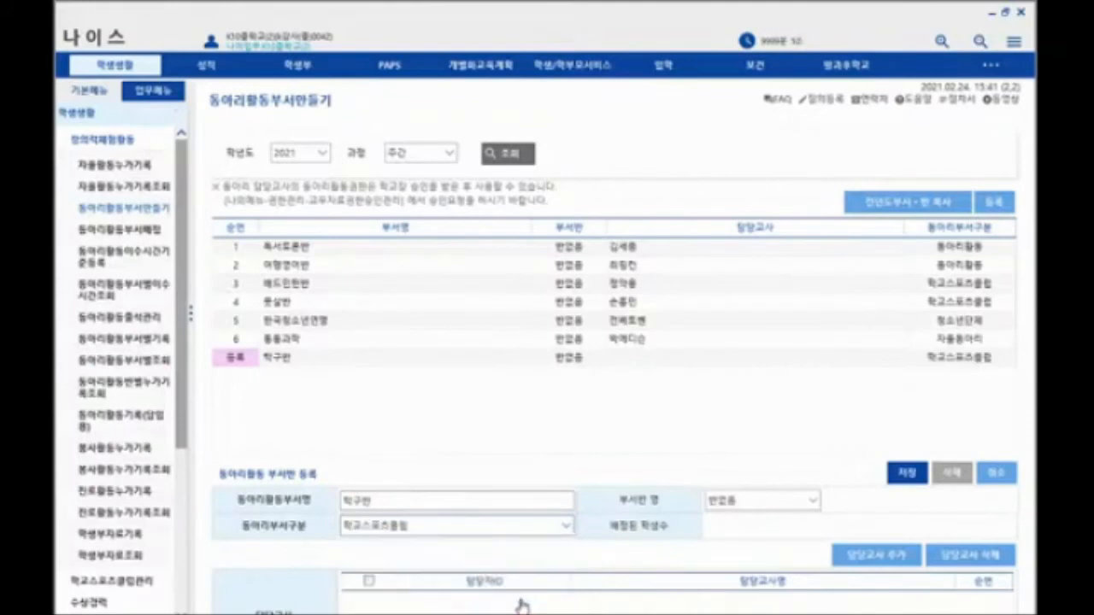
click(896, 557)
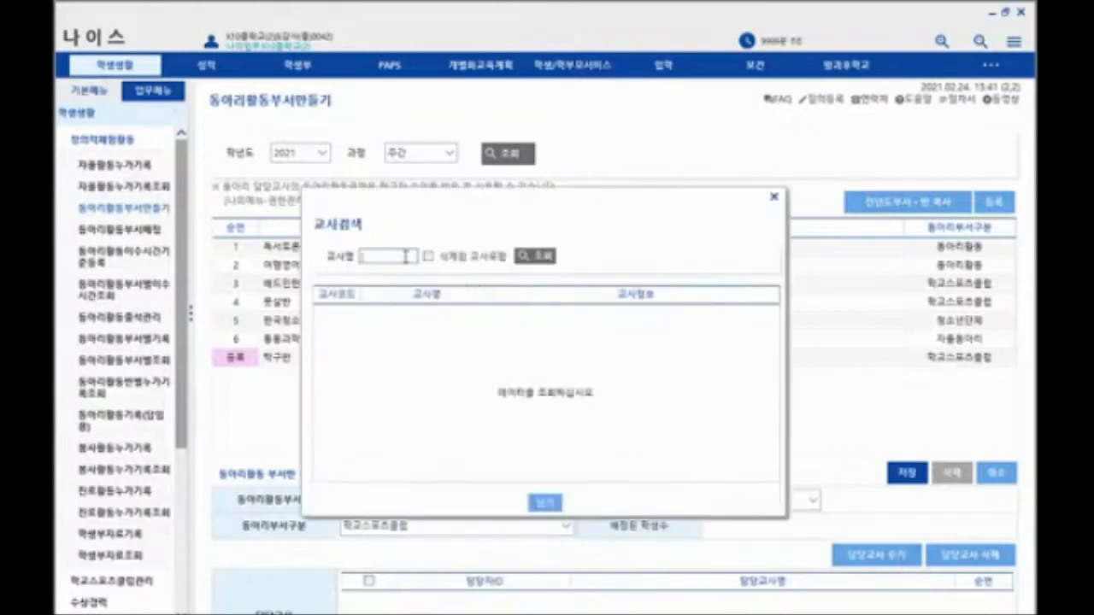
Search for the supervising teacher by name, assign them to 탁구반, and save
key(Return)
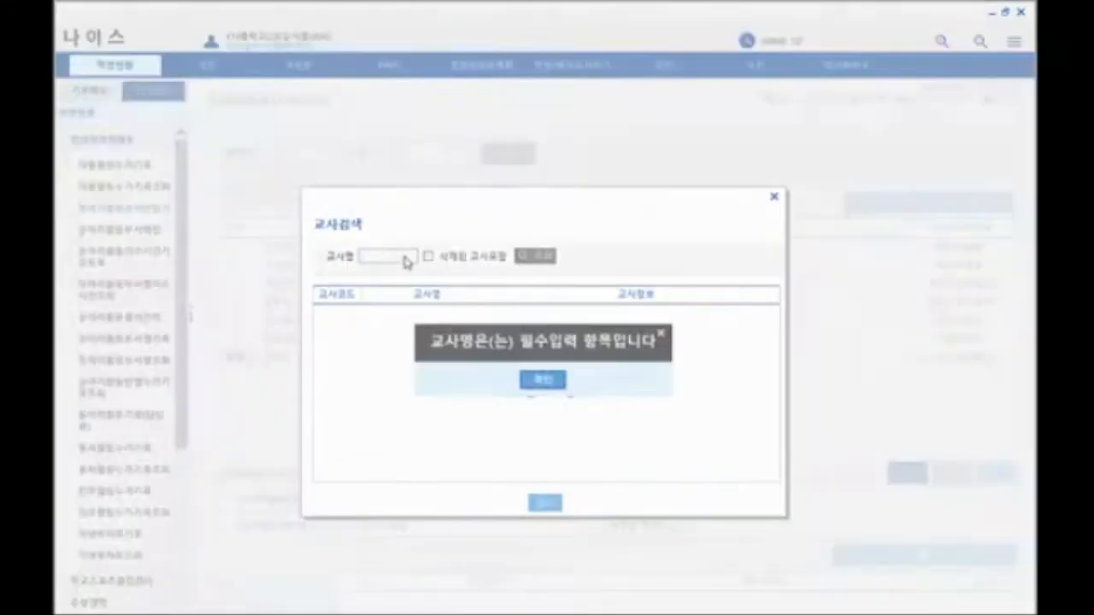
click(543, 380)
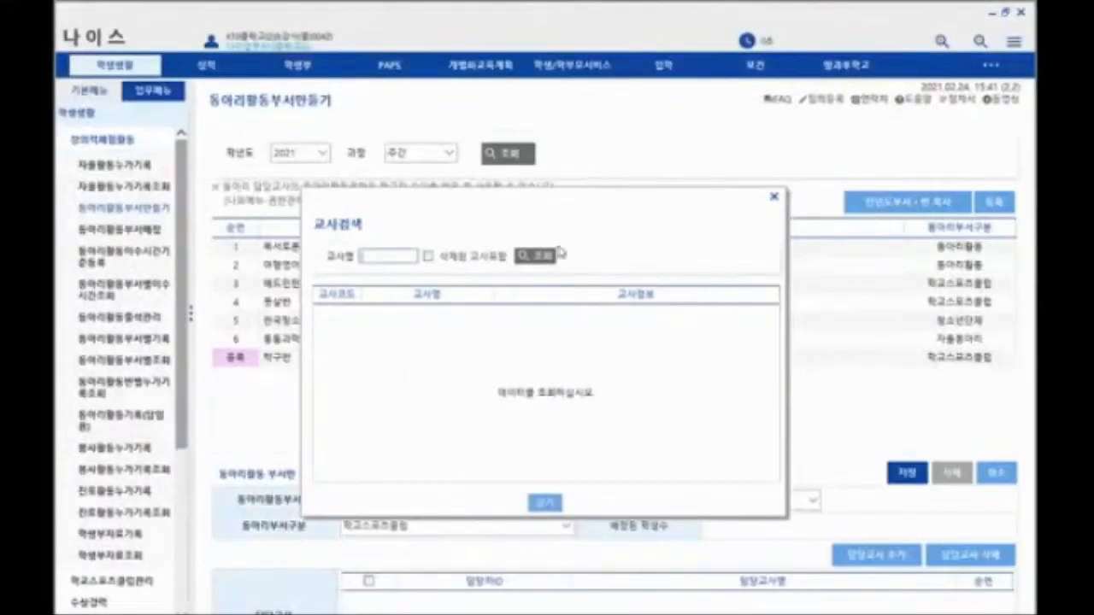
drag(681, 206, 735, 208)
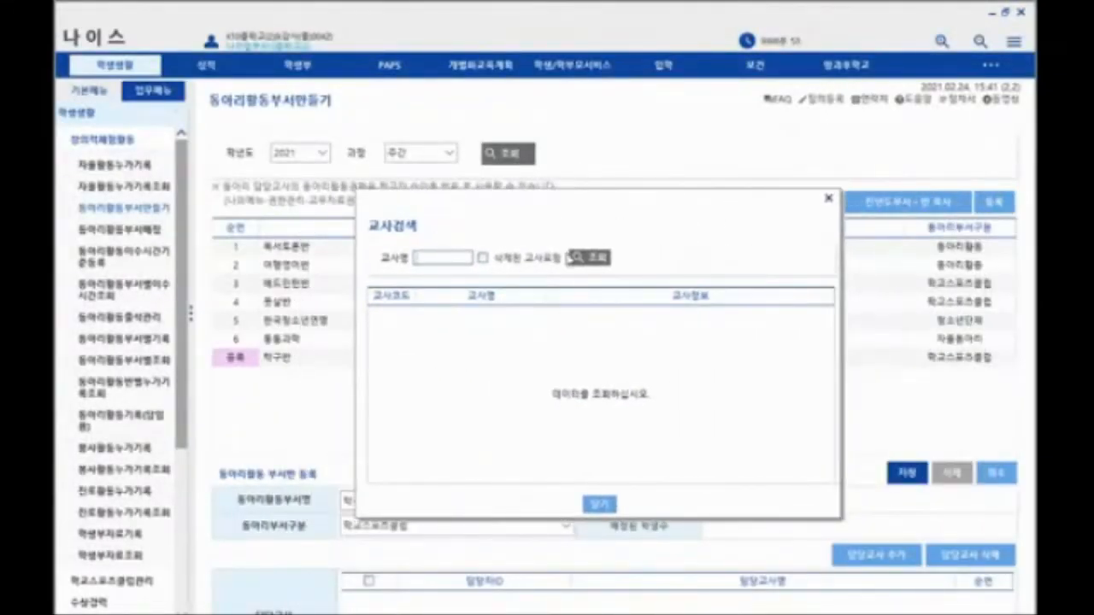
click(571, 257)
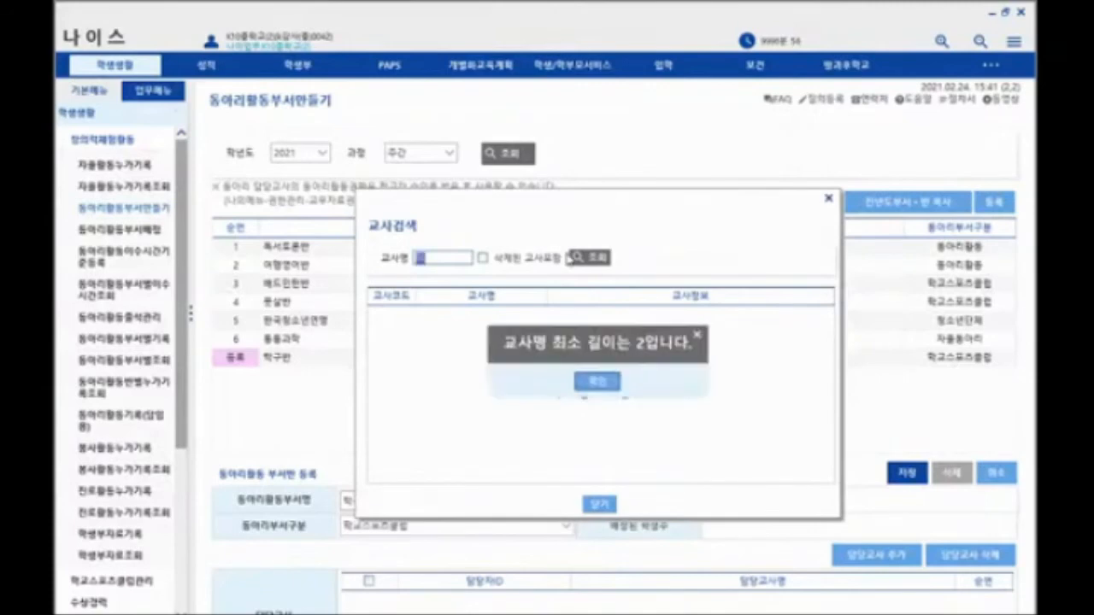
click(616, 387)
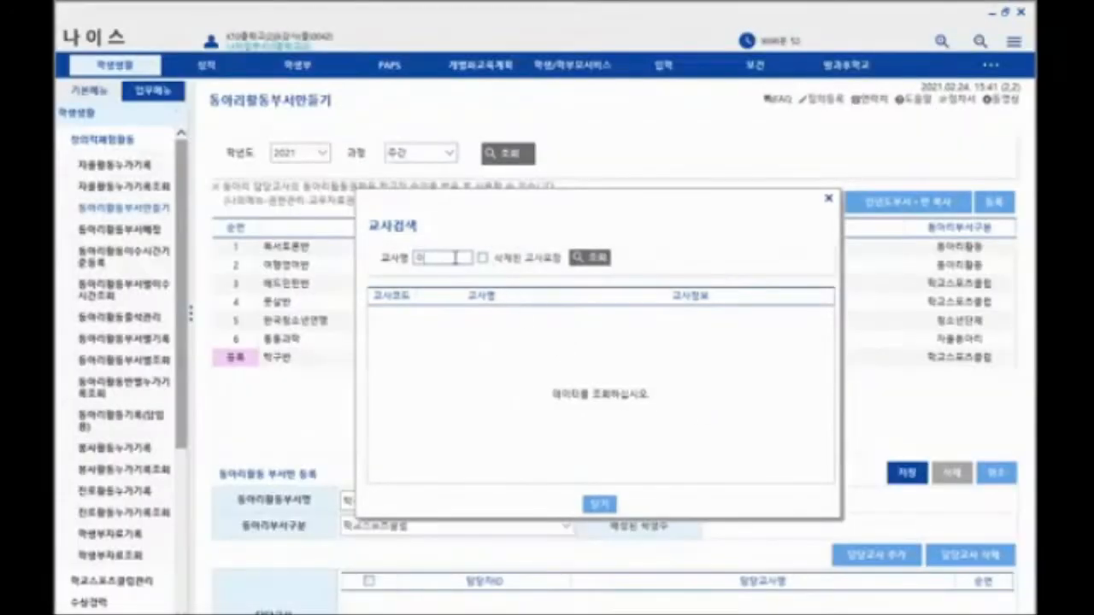
key(Return)
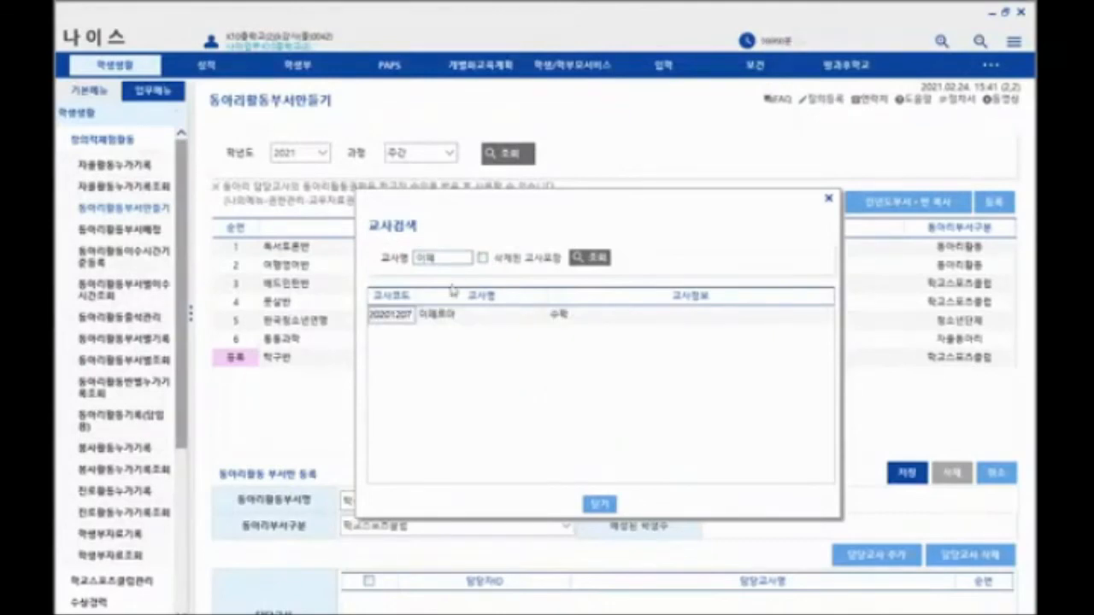
double_click(391, 316)
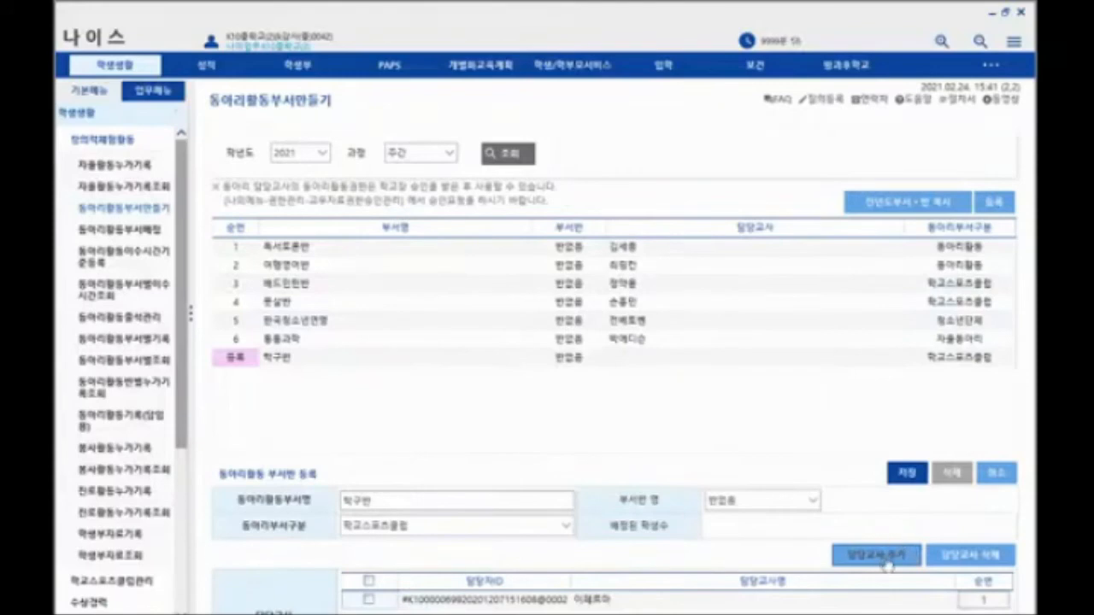
click(913, 478)
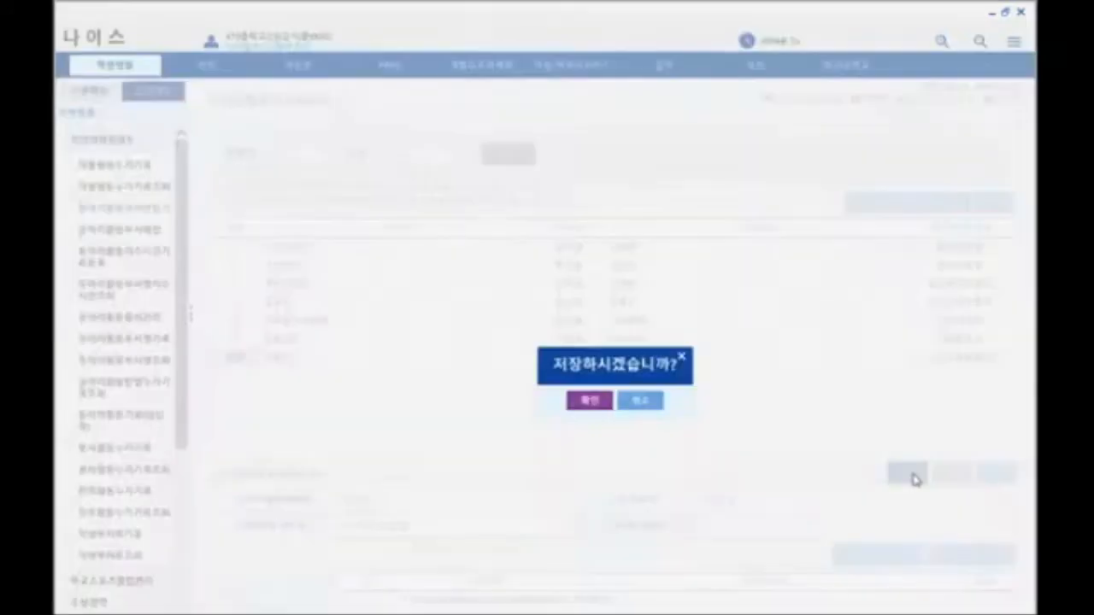
Confirm the 탁구반 save, dismiss the completion message, and return to 기본메뉴
click(589, 401)
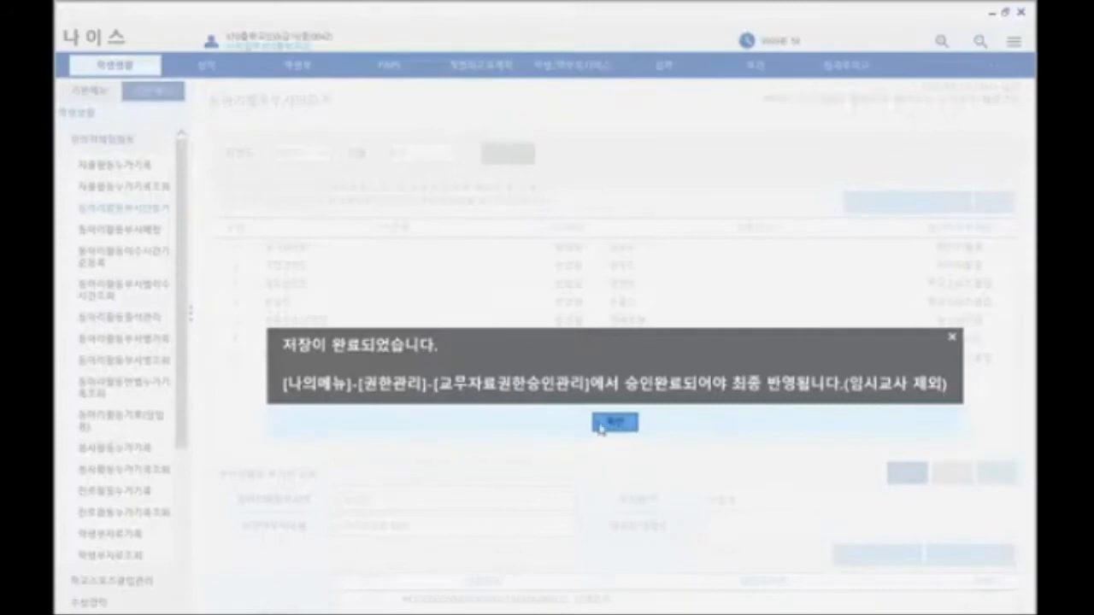
click(614, 422)
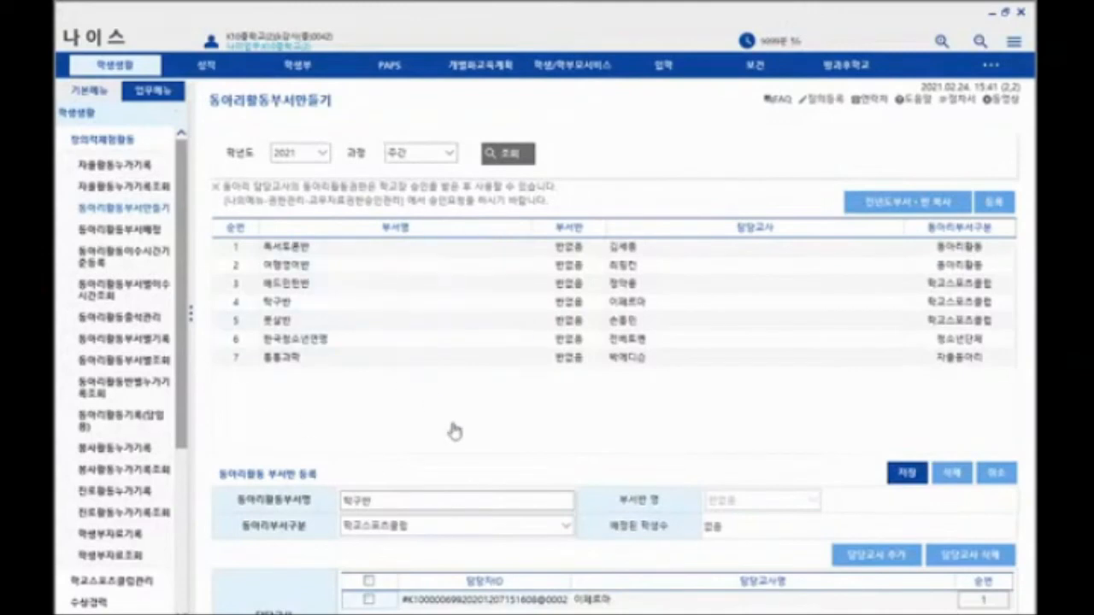
click(89, 90)
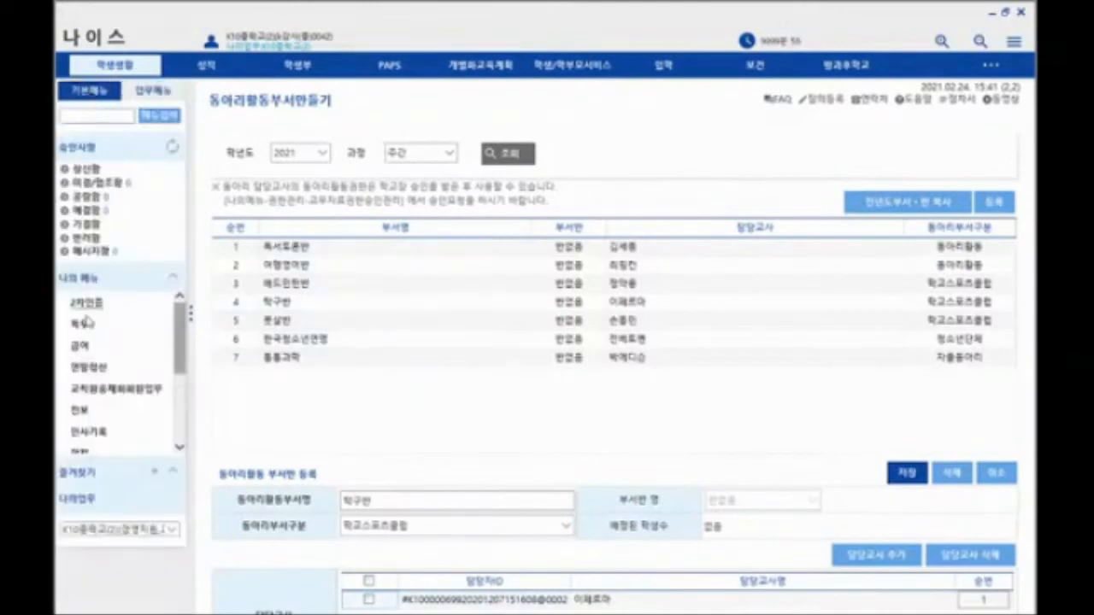
Open the 교무자료권한승인관리 page from the 권한관리 menu group
scroll(126, 406, down, 3)
scroll(126, 406, down, 1)
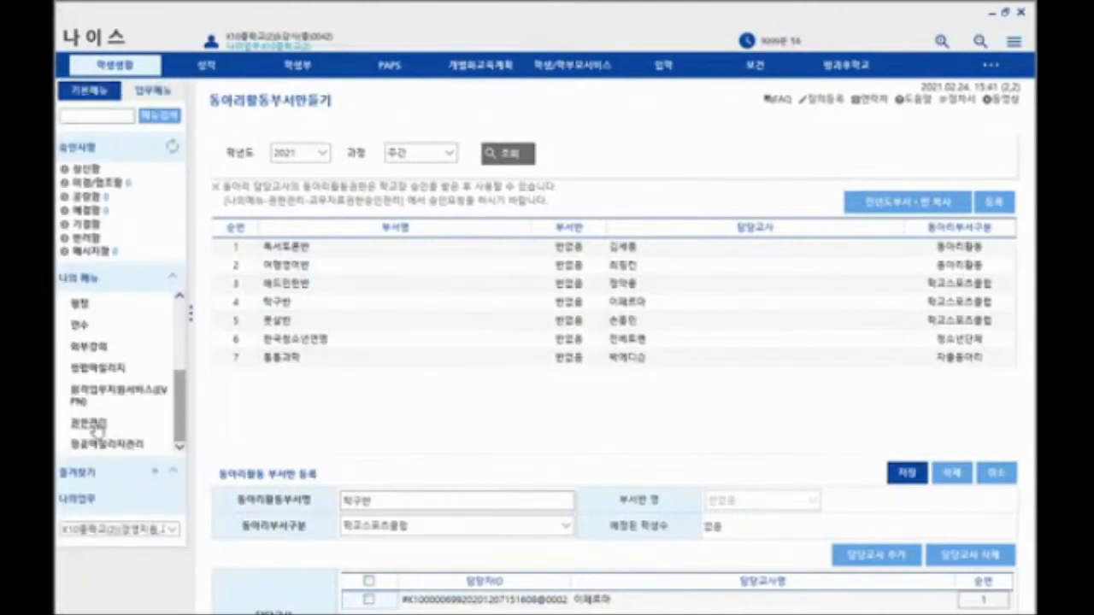
click(97, 426)
scroll(141, 433, down, 2)
click(124, 385)
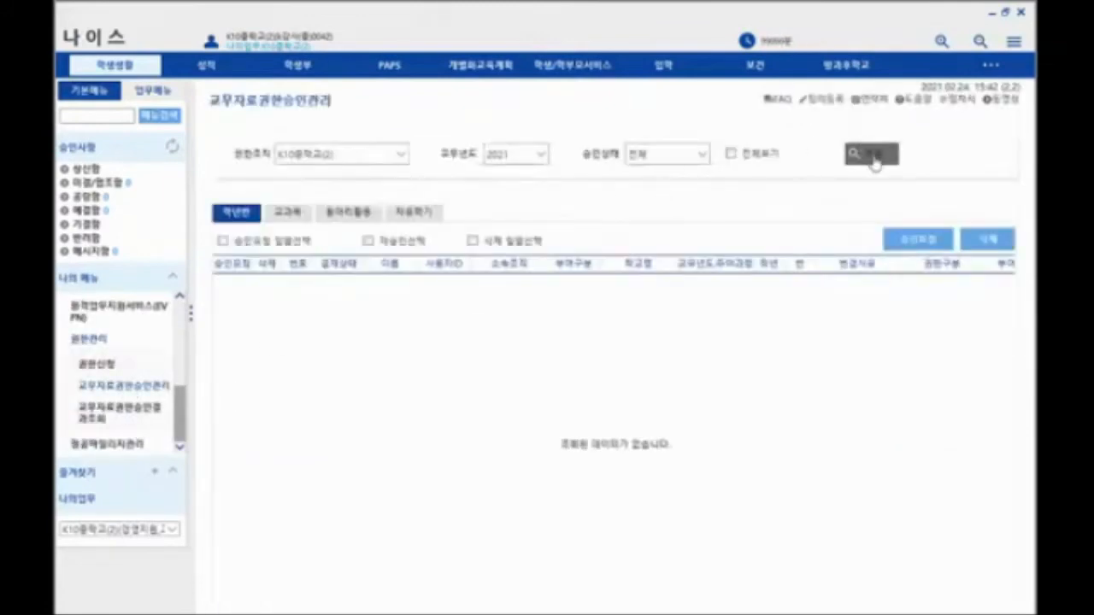
Search the 동아리활동, 교과별 and 자유학기 tabs, find no pending requests, and return to 업무메뉴
click(349, 216)
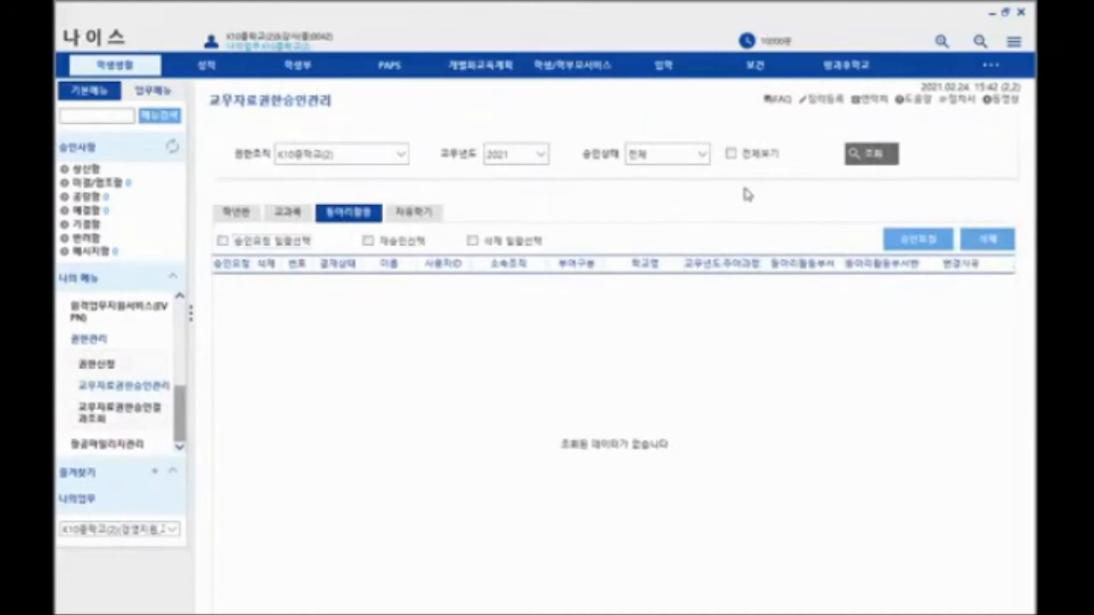
click(860, 166)
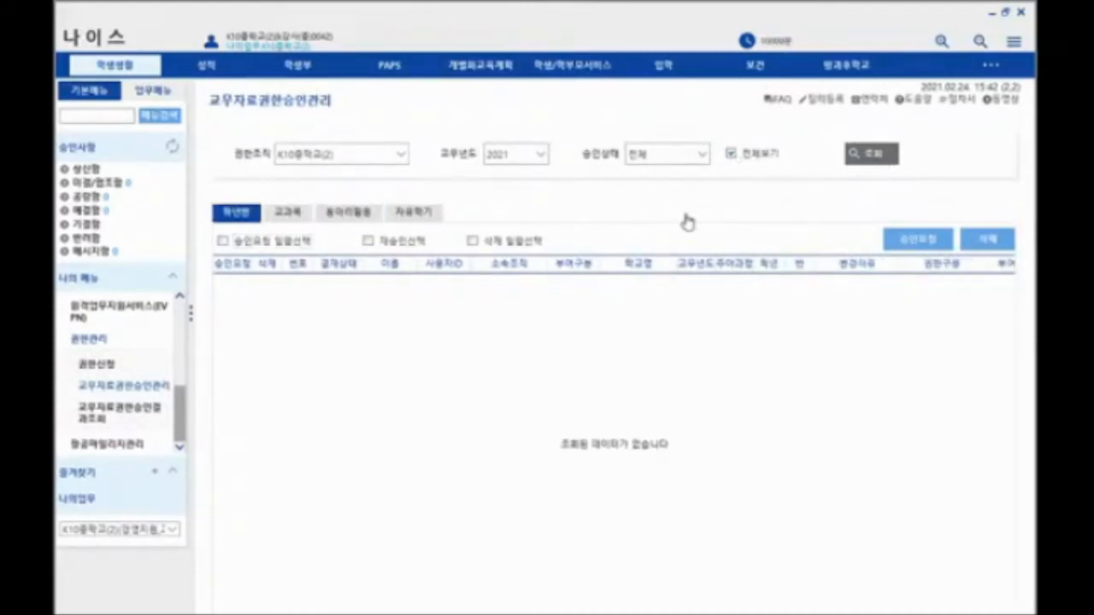
click(295, 217)
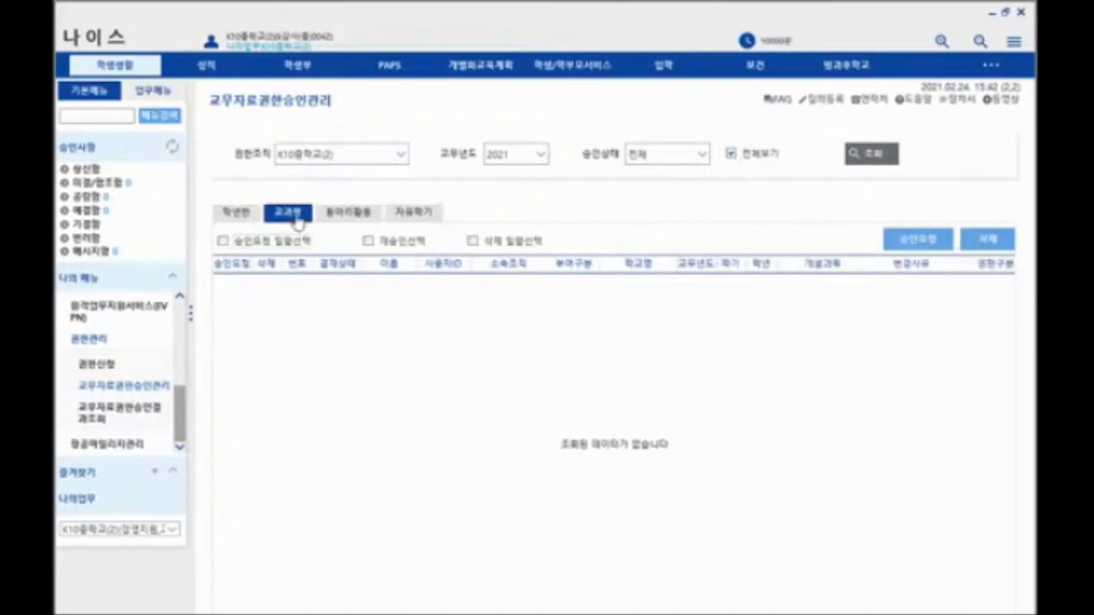
click(861, 155)
click(390, 215)
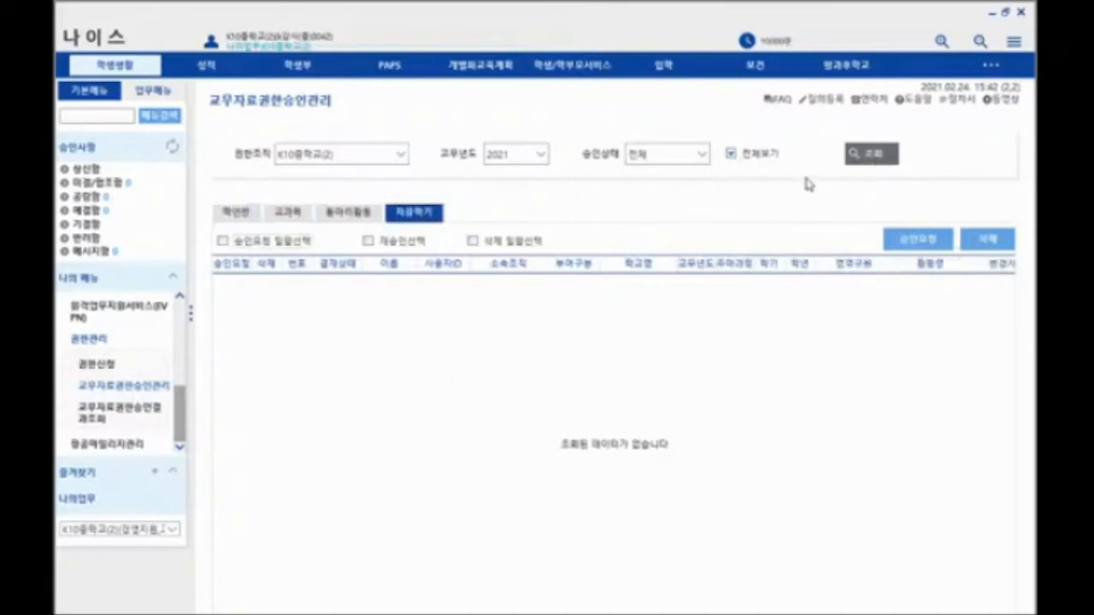
click(858, 153)
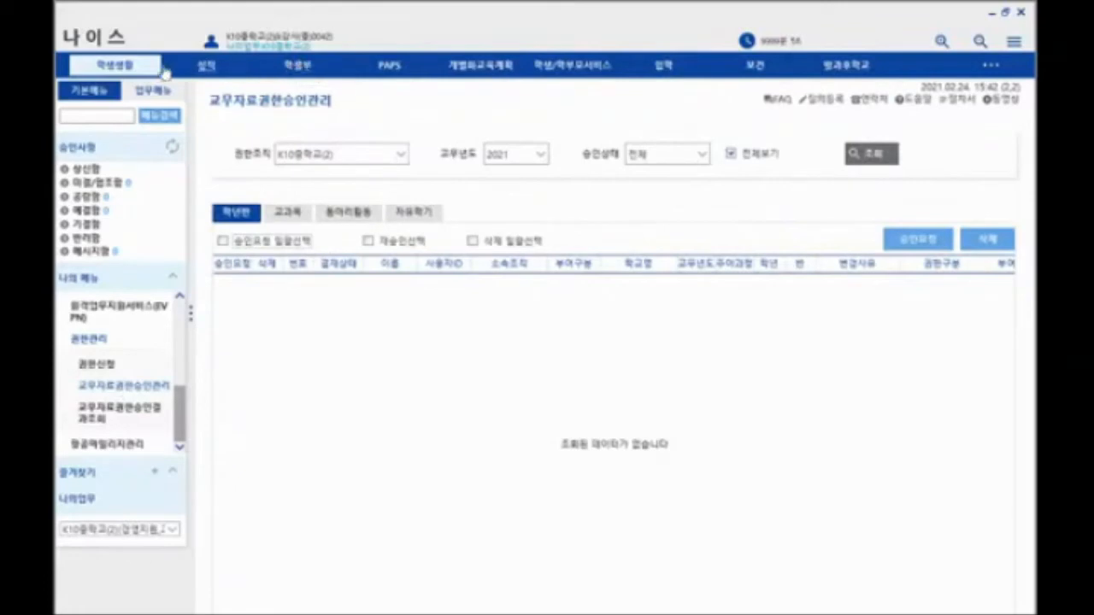
click(99, 70)
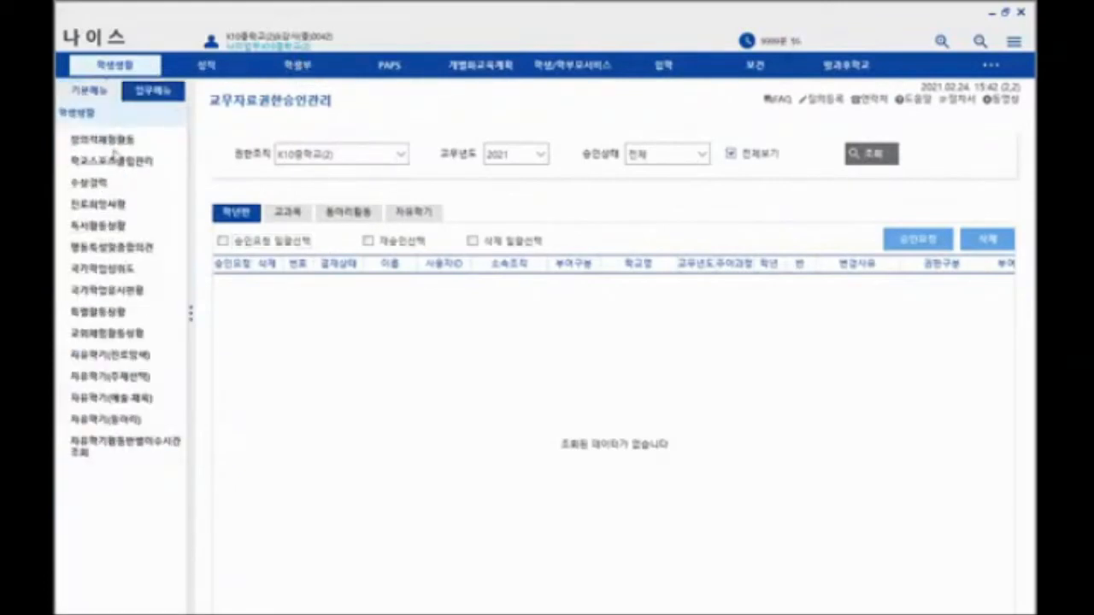
Open 동아리활동부서배정 under 창의적체험활동 and load the class's students and clubs
click(114, 147)
click(127, 227)
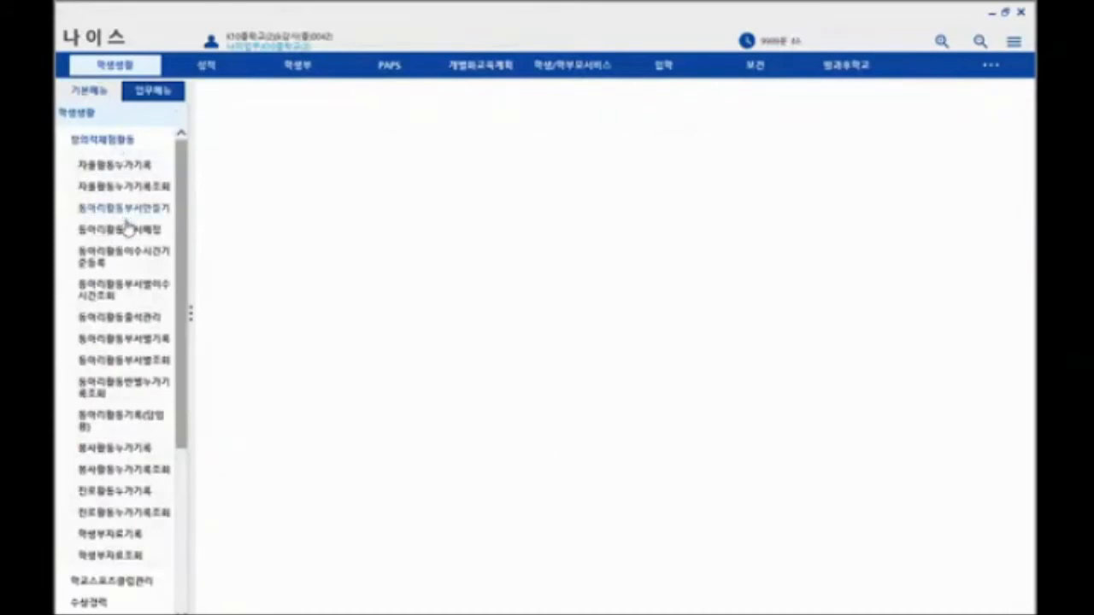
click(128, 232)
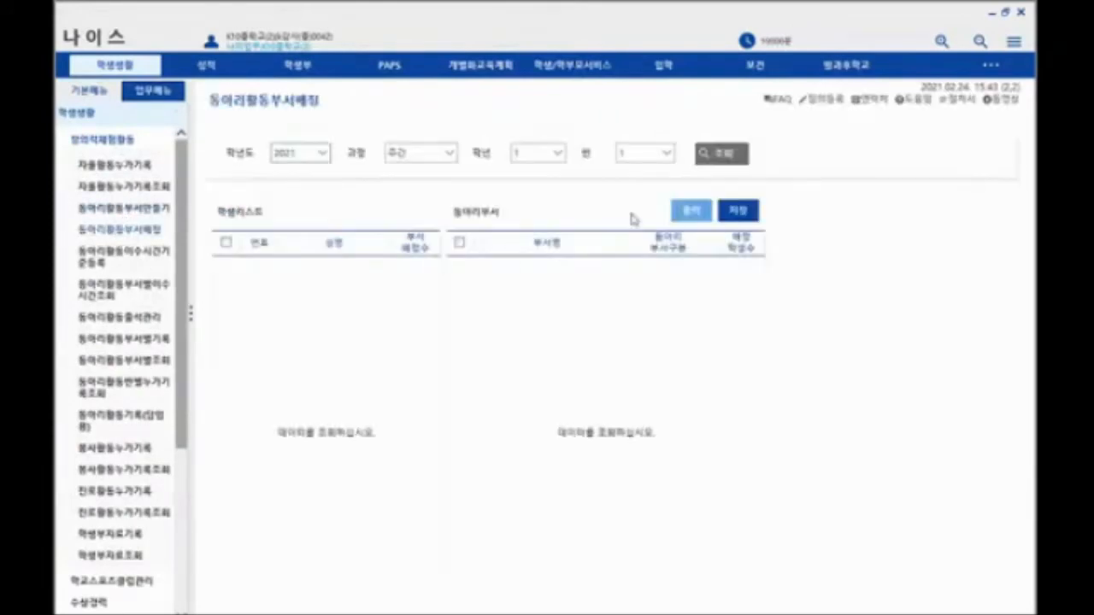
click(721, 157)
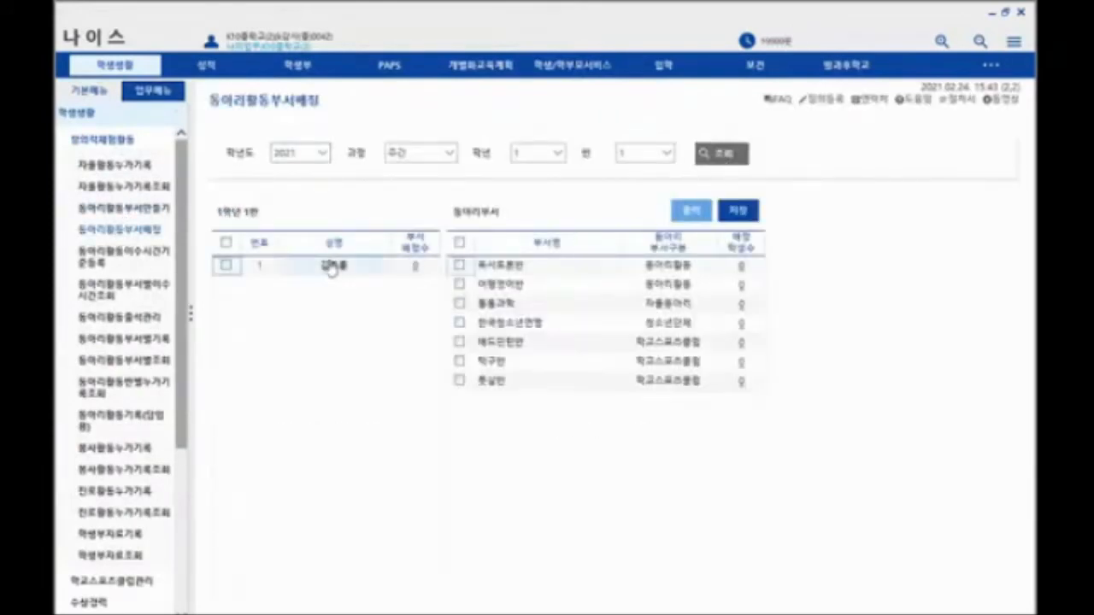
Assign the 1학년 1반 student to 독서토론반 and save the assignment
click(330, 270)
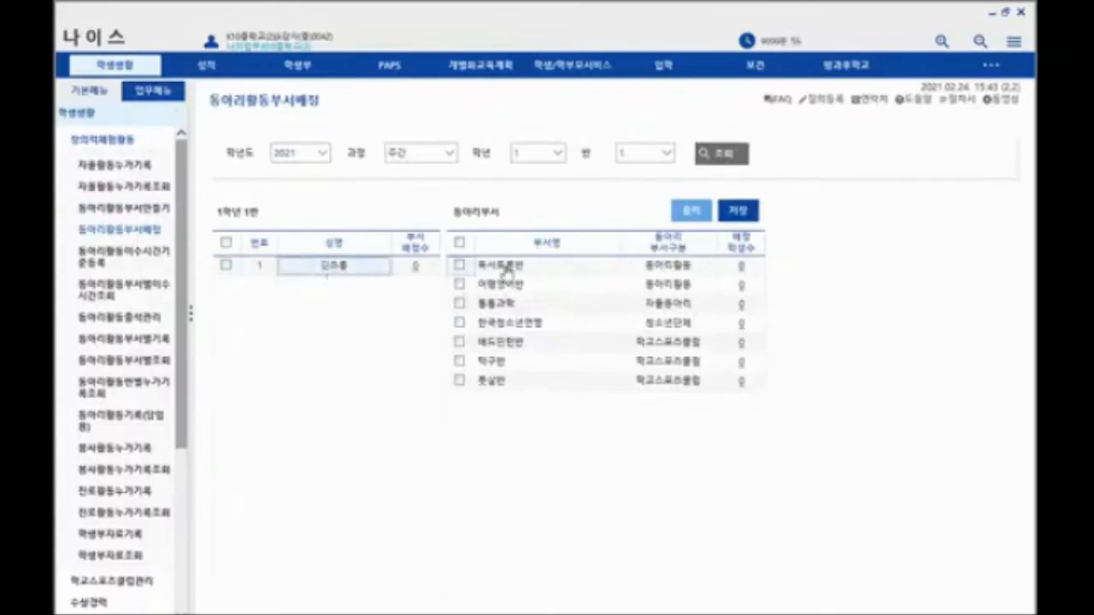
click(226, 266)
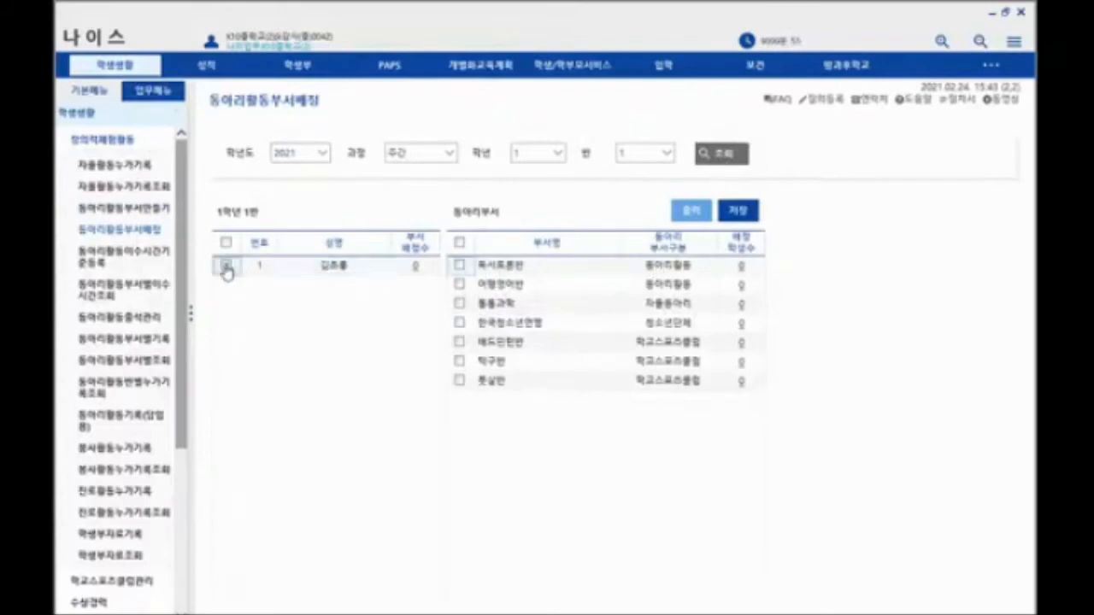
click(459, 266)
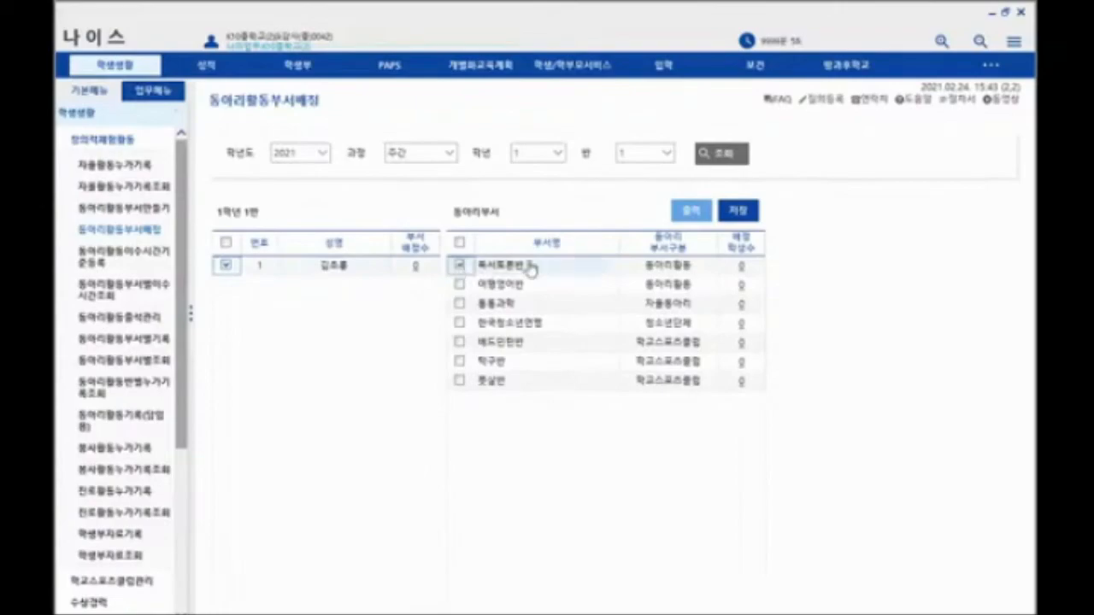
click(737, 211)
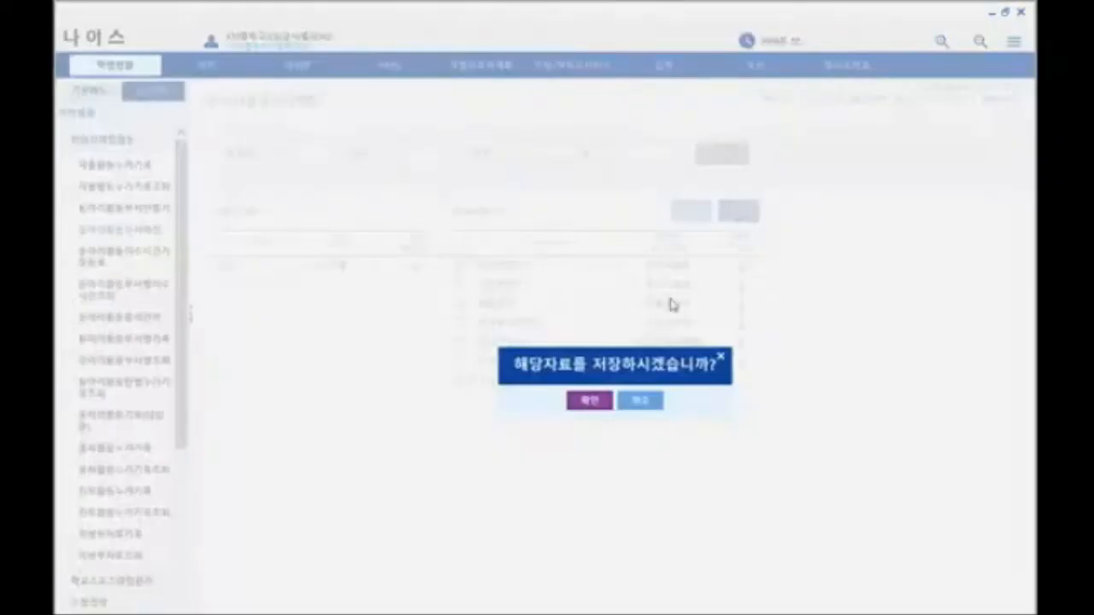
click(591, 401)
click(615, 403)
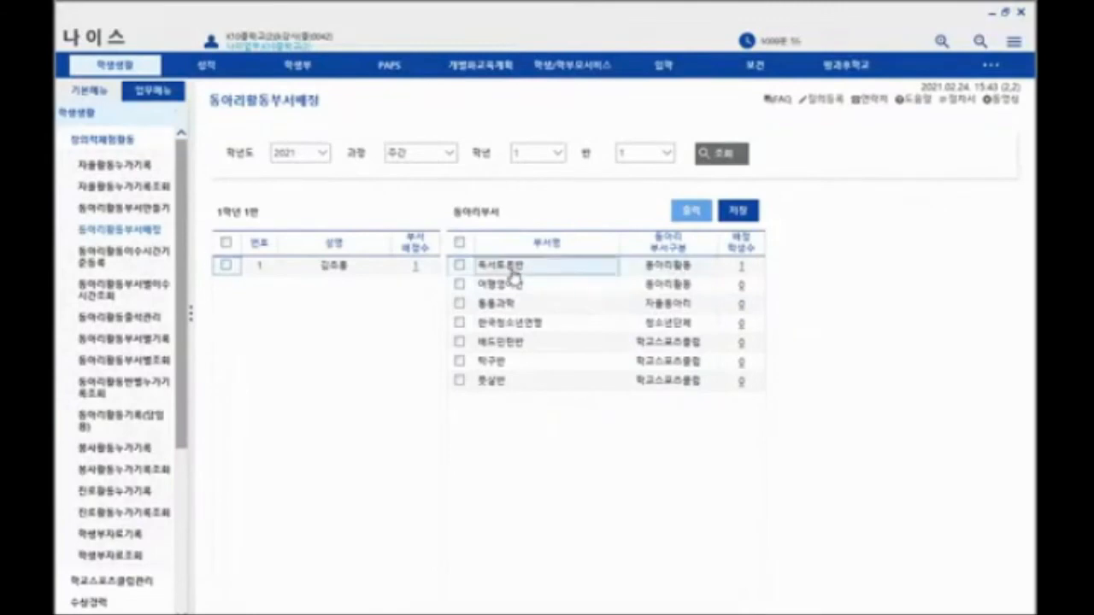
View 독서토론반's assigned students and switch the grade filter to 2
click(742, 269)
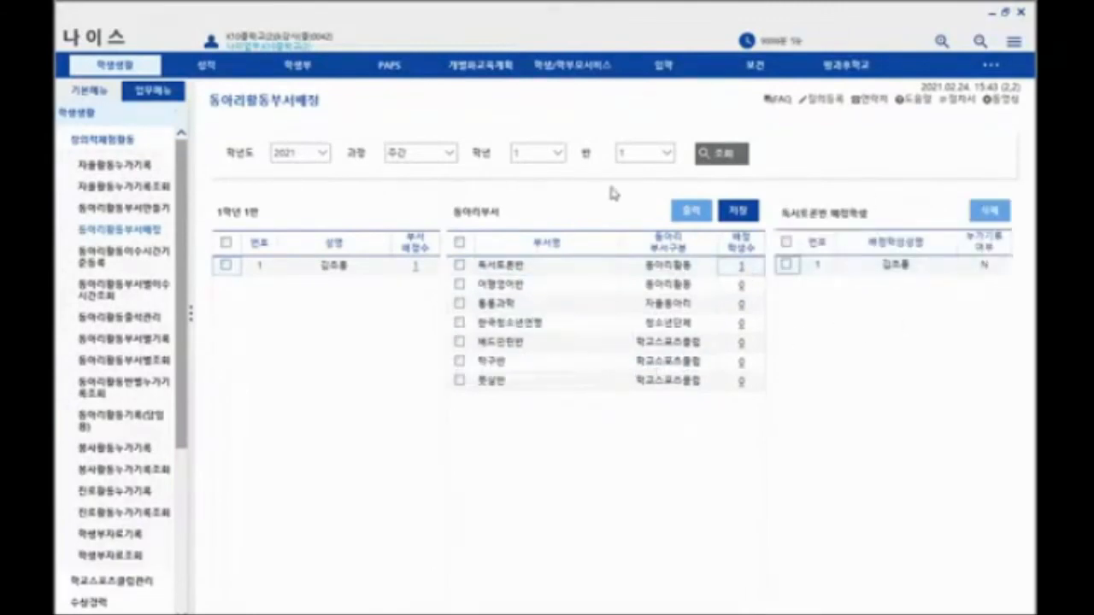
click(557, 152)
click(555, 182)
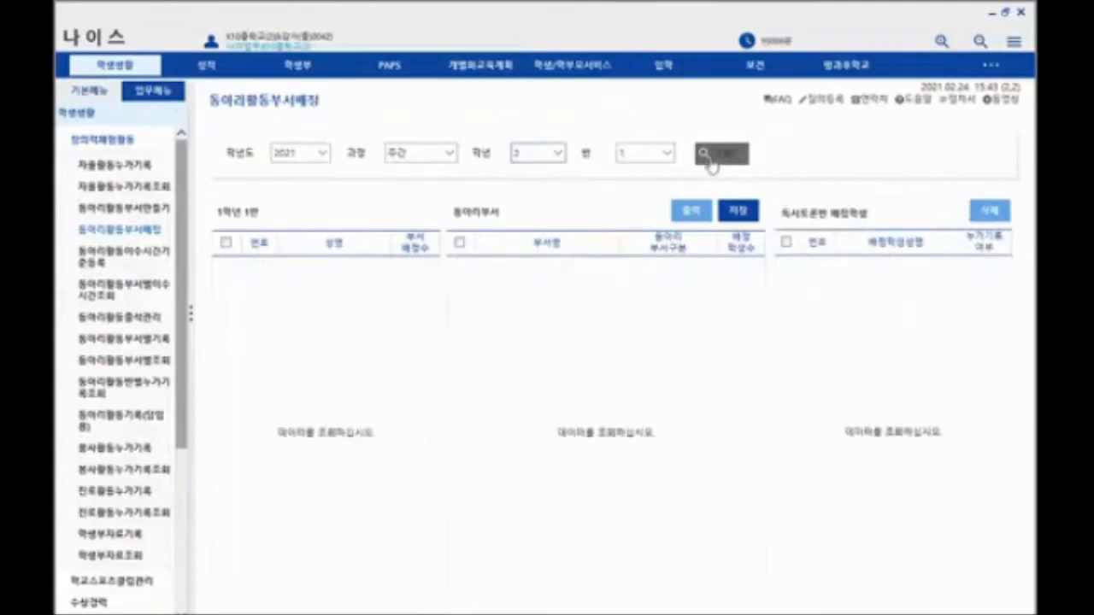
Load 2학년 1반 and save student no. 1 into 독서토론반
click(727, 153)
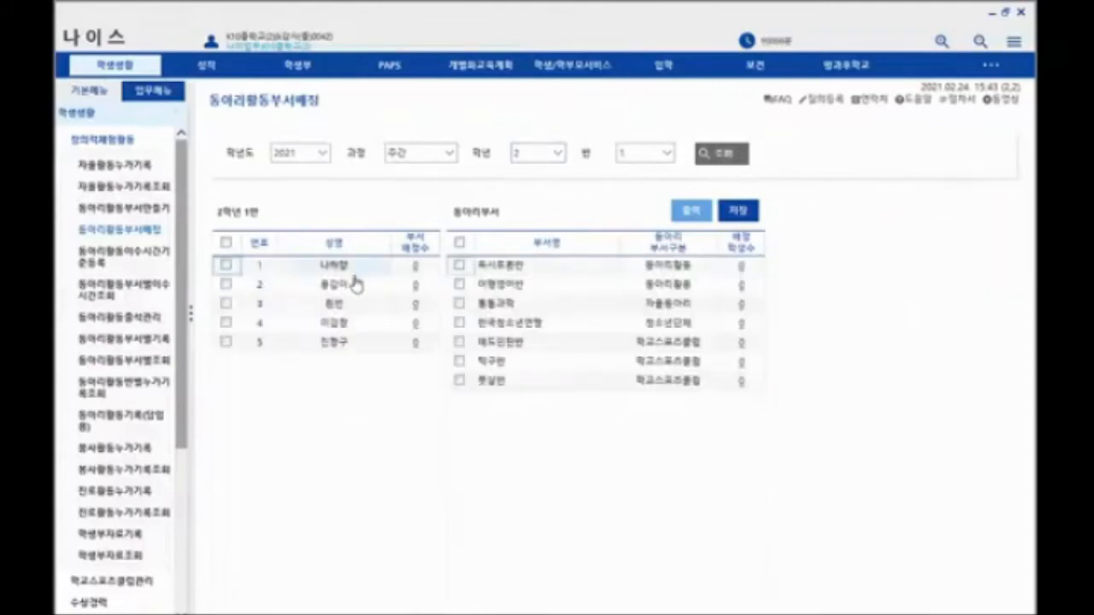
click(415, 289)
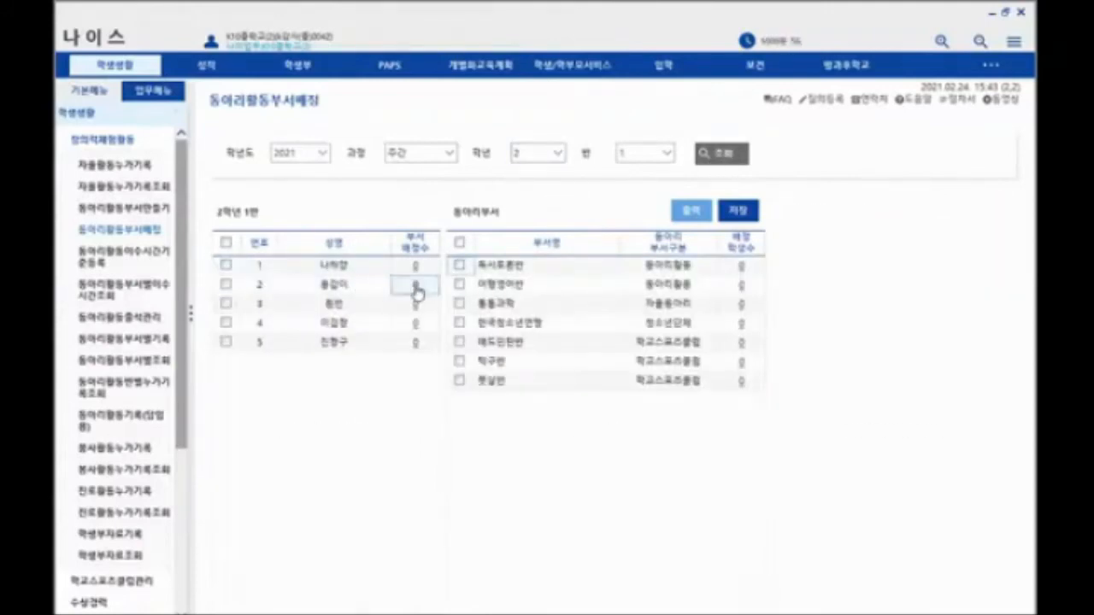
click(227, 266)
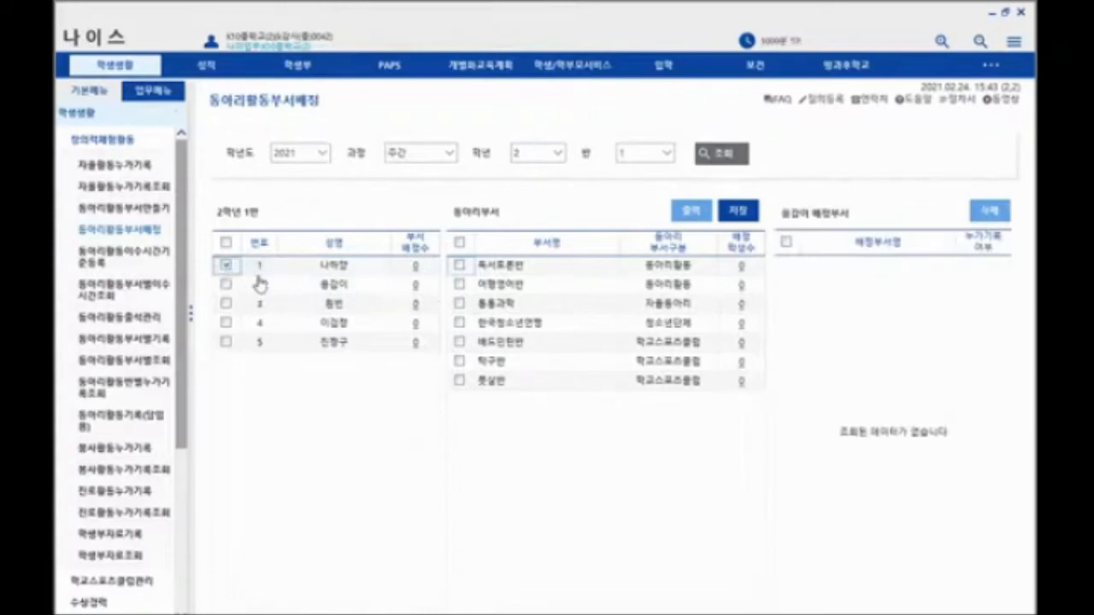
click(461, 267)
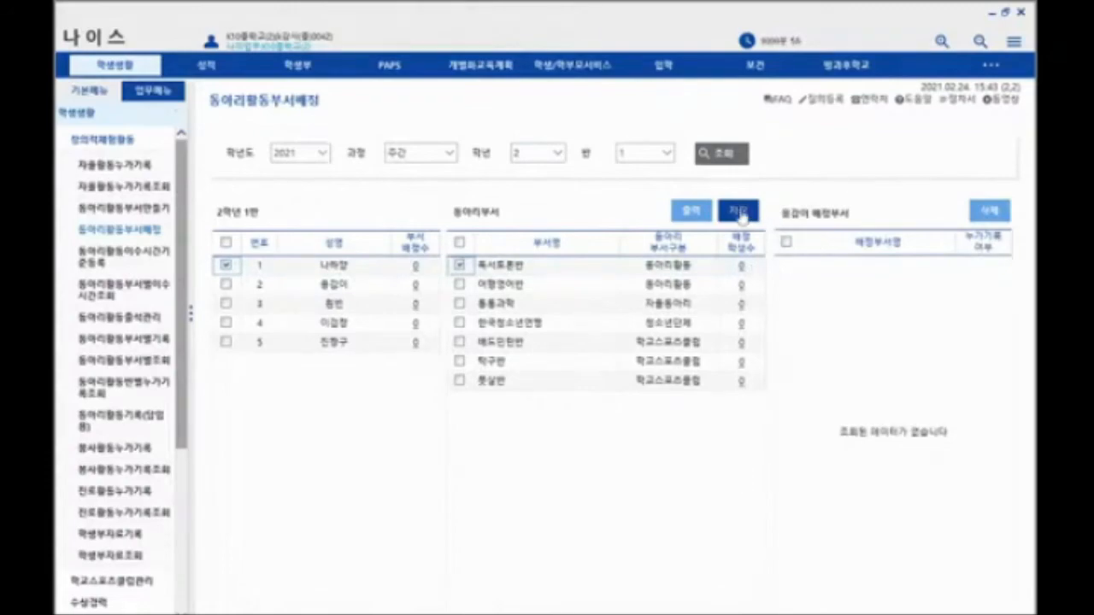
click(740, 214)
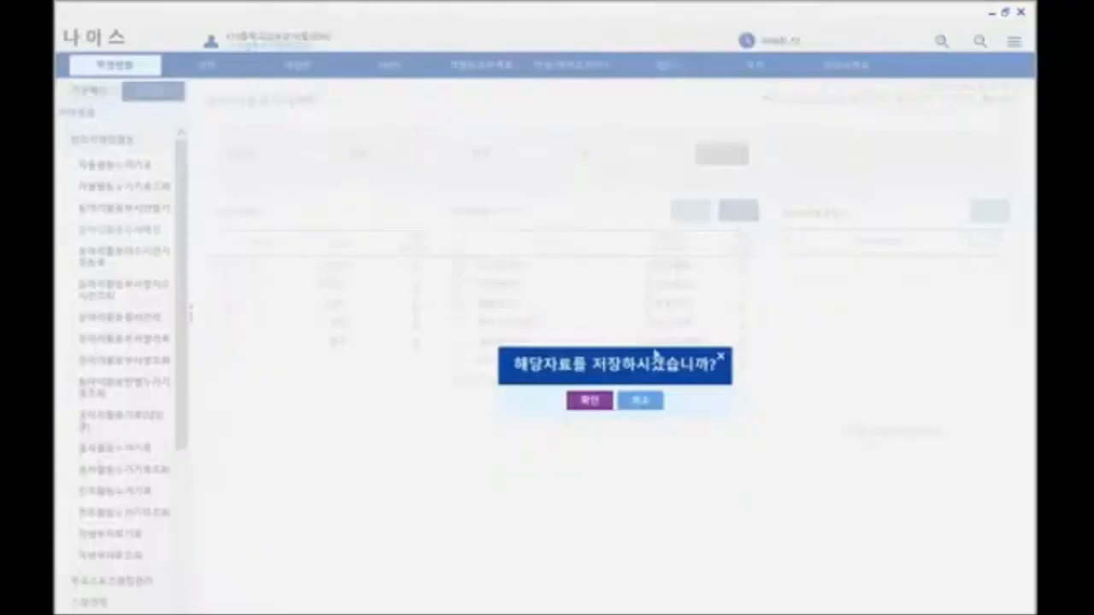
click(591, 400)
click(621, 405)
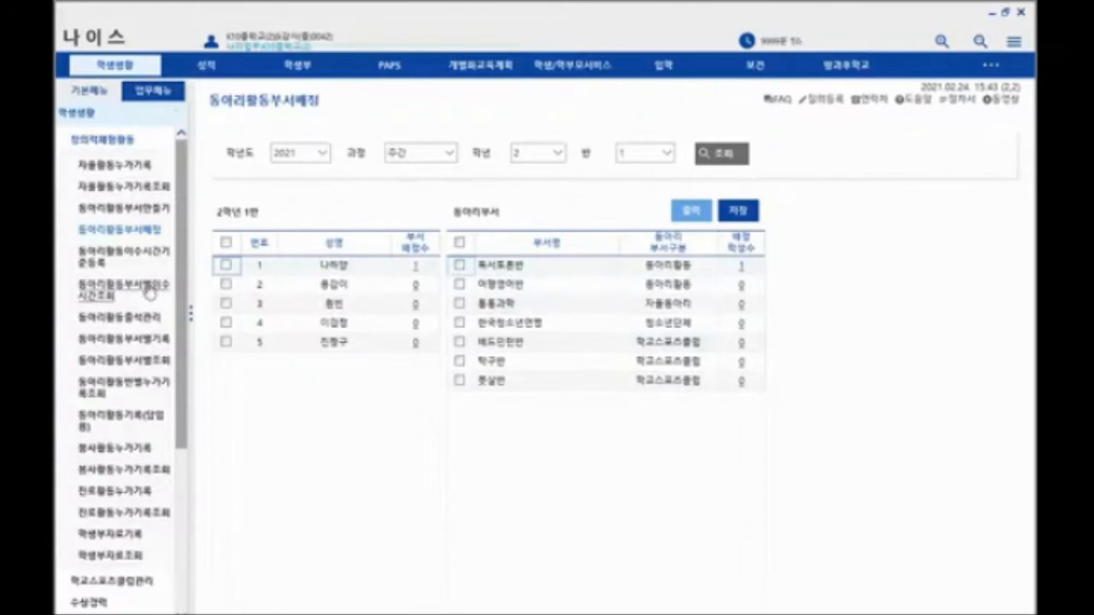
click(141, 344)
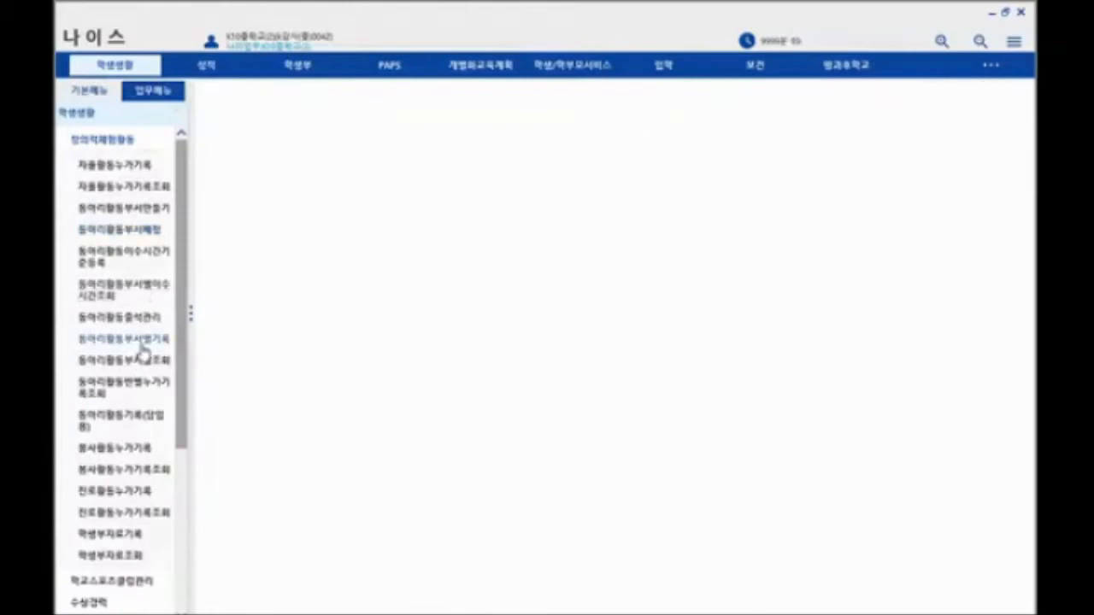
click(561, 172)
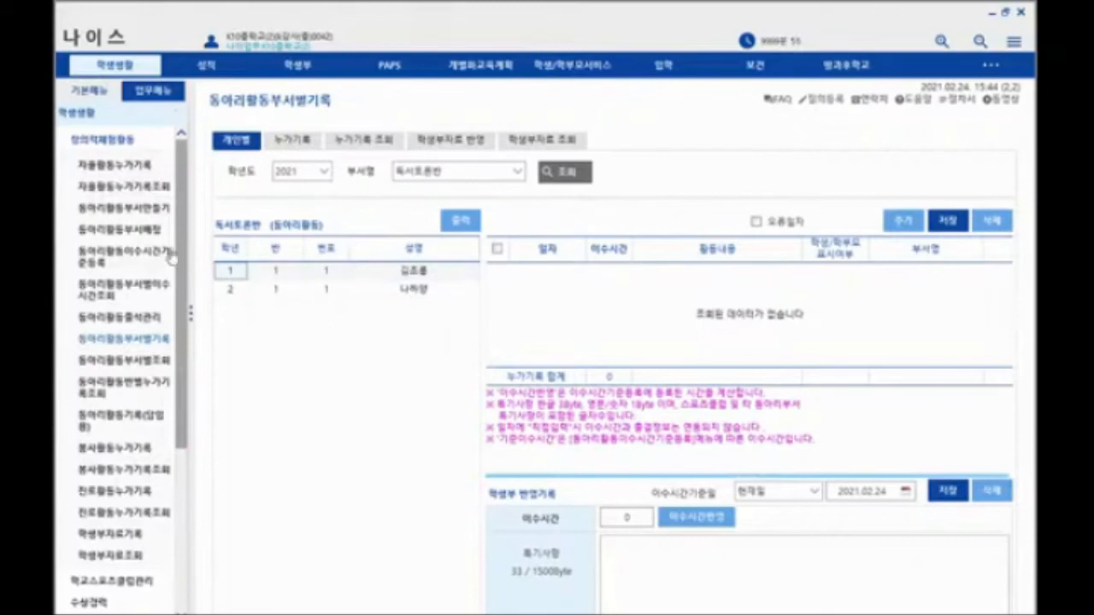
click(150, 232)
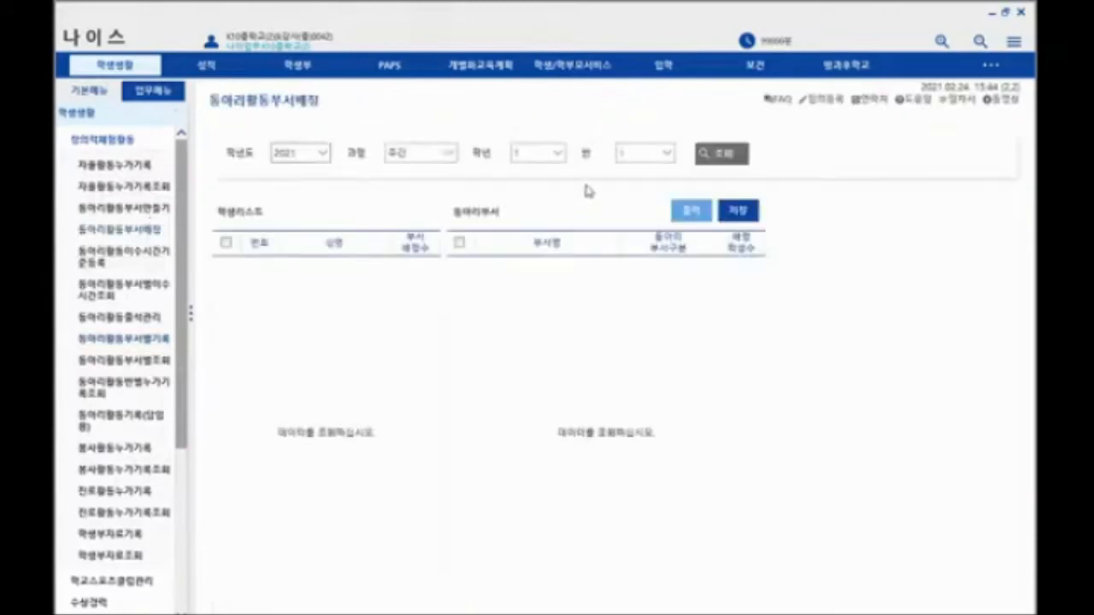
click(718, 153)
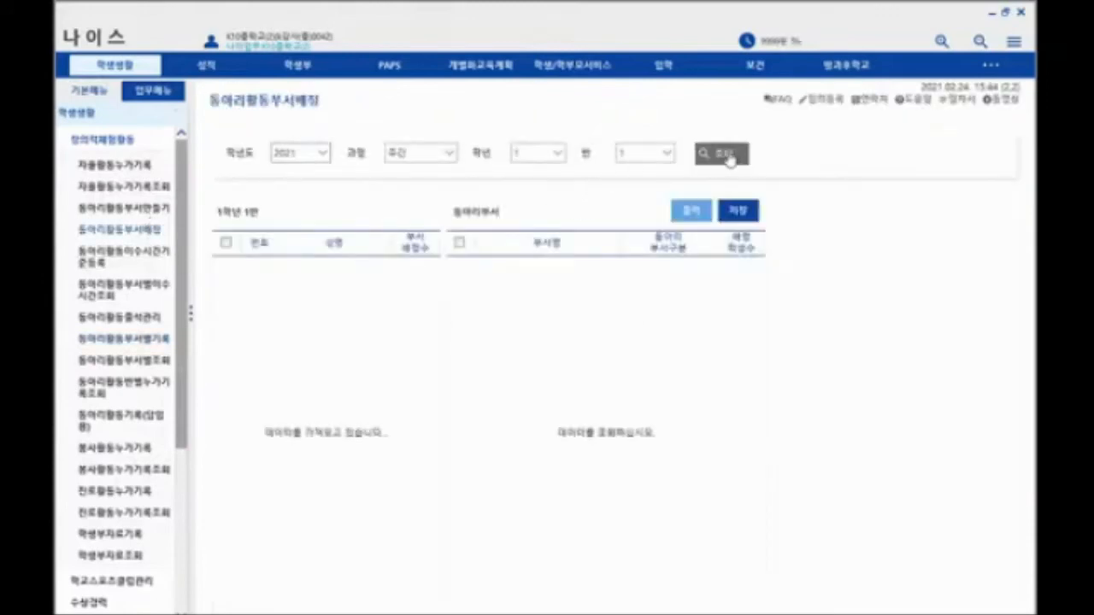
click(559, 154)
click(547, 169)
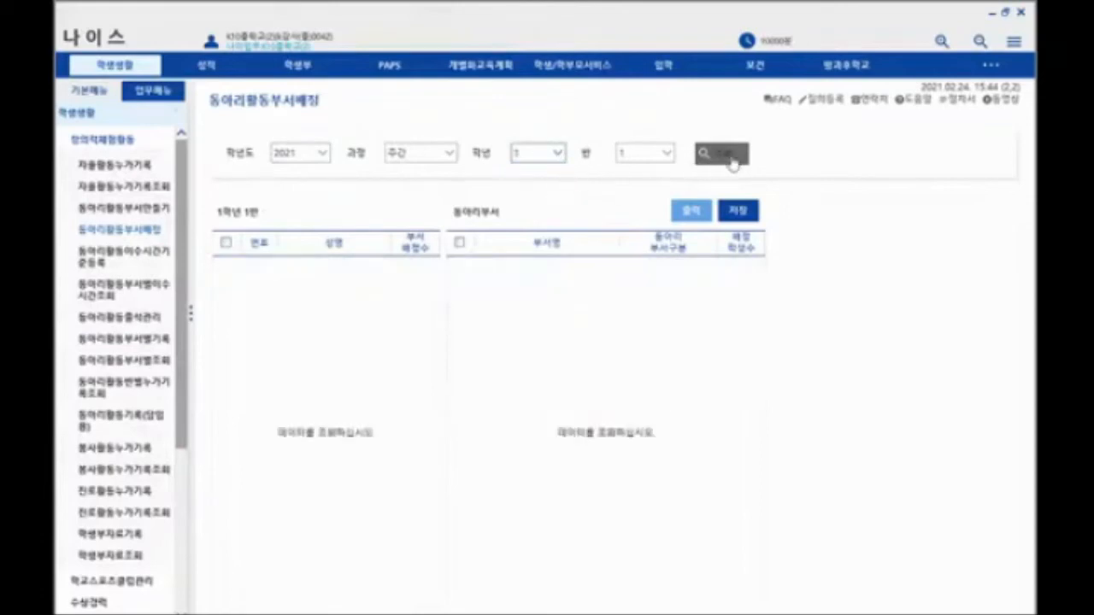
click(708, 154)
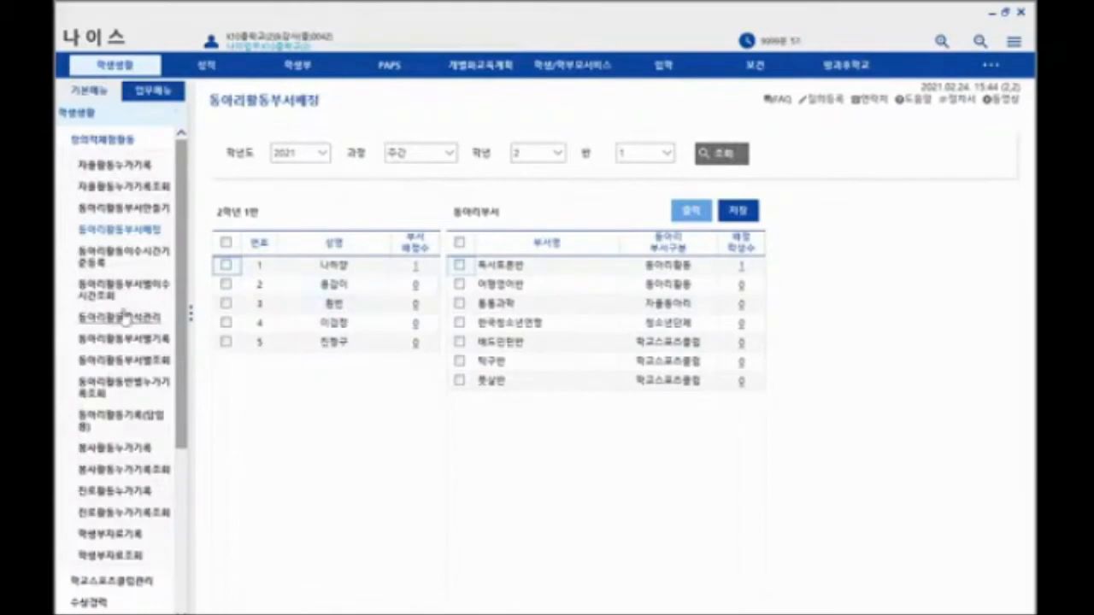
click(141, 260)
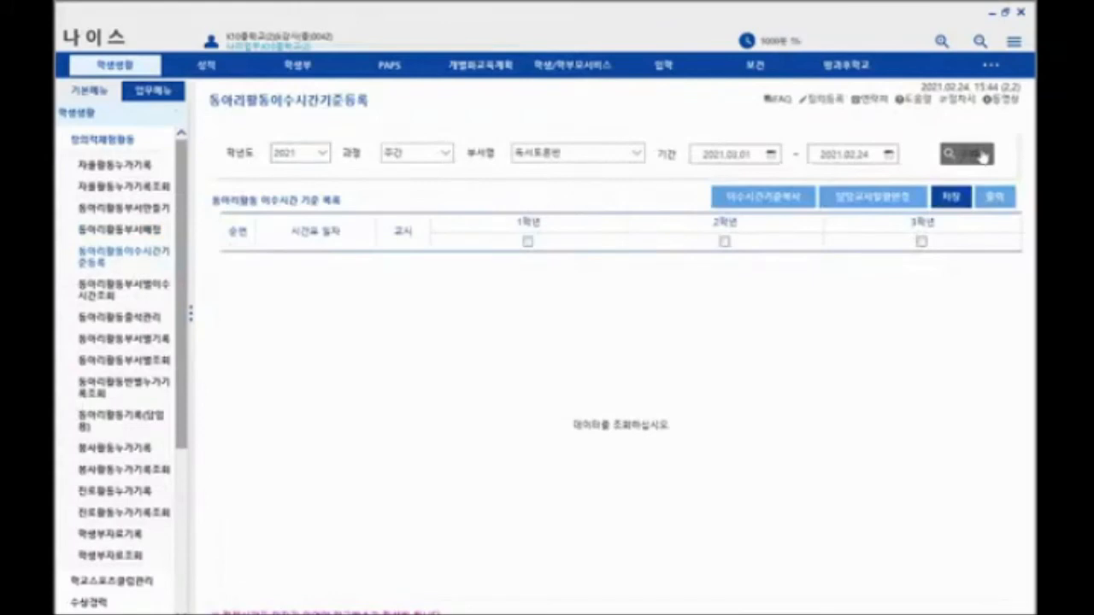
Set the session end date to 2021.03.31 and list 독서토론반's March session dates
click(982, 155)
click(614, 404)
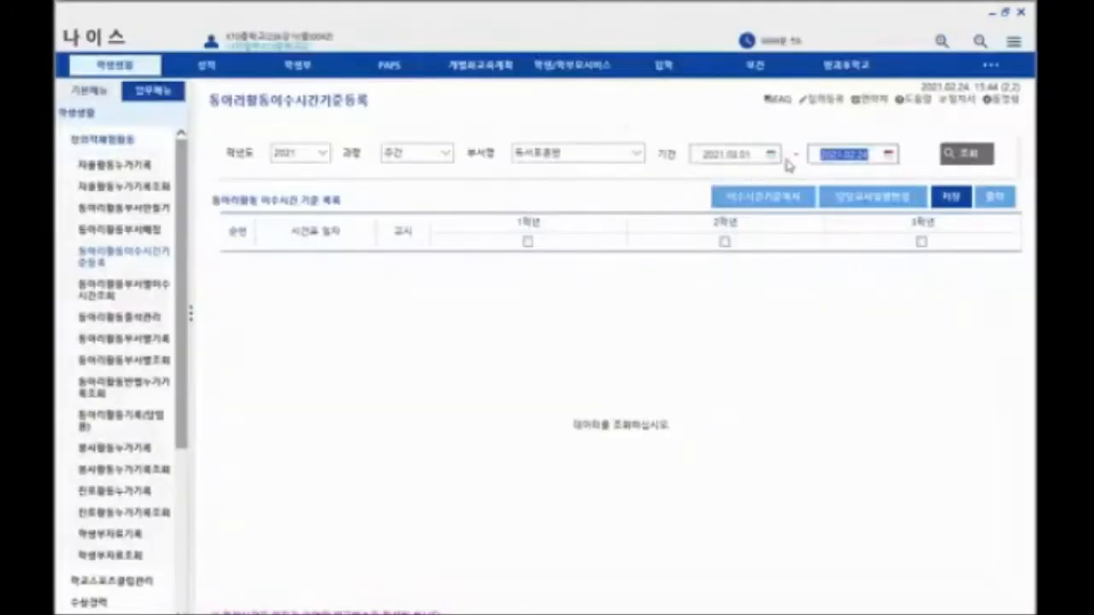
click(889, 154)
click(951, 178)
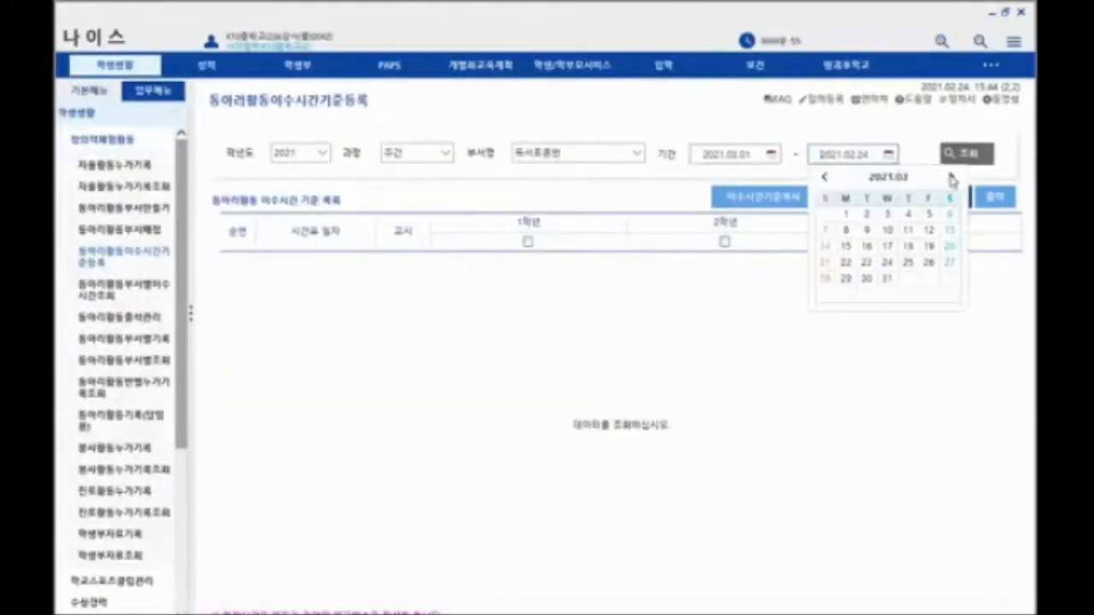
click(887, 278)
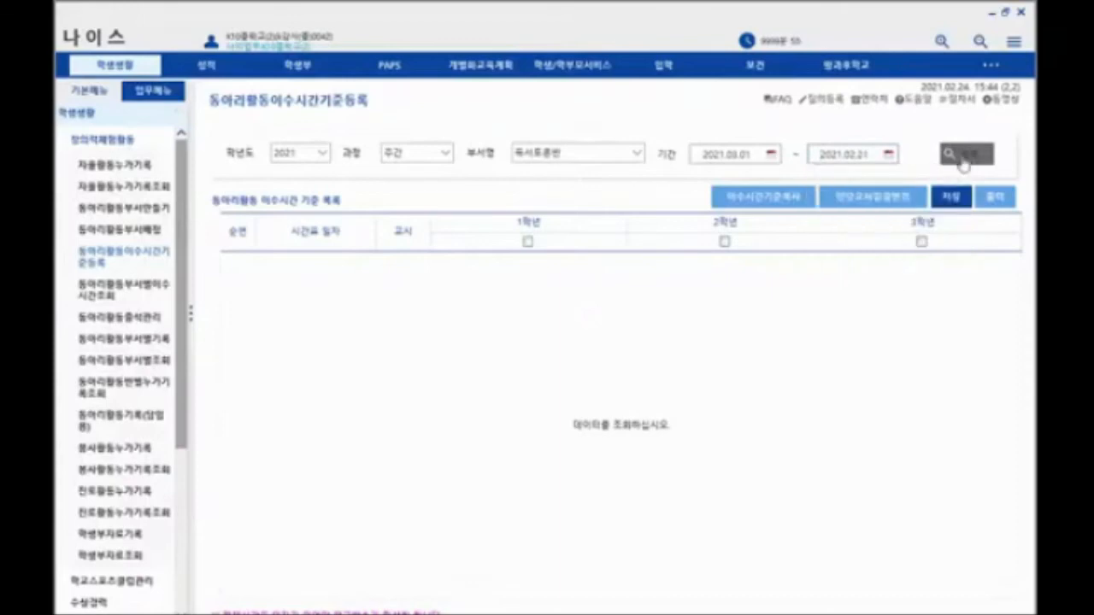
click(964, 162)
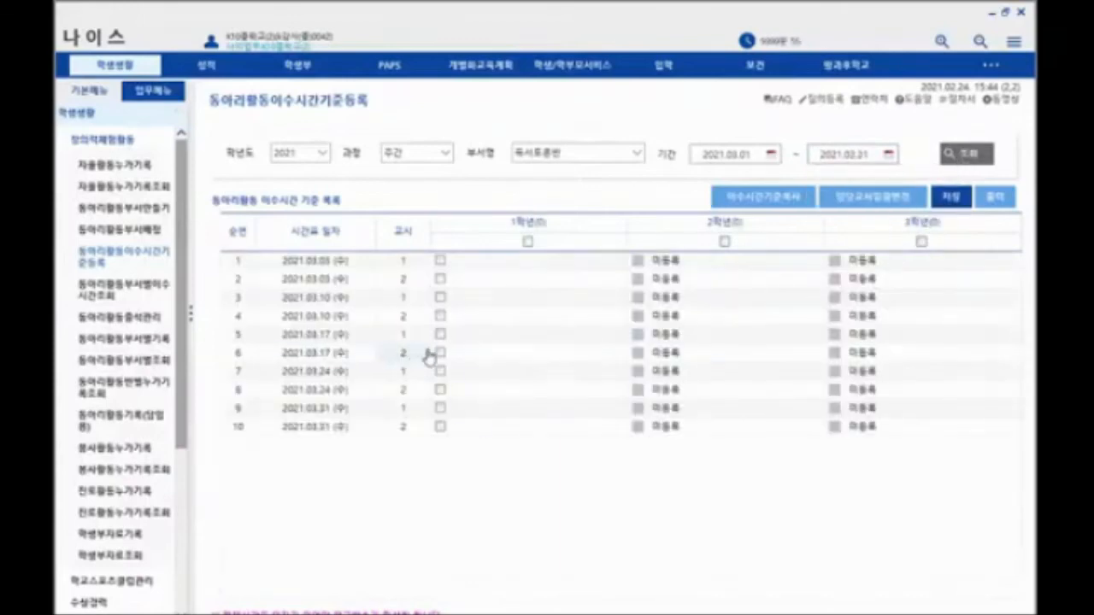
Mark 1학년 for the first-period sessions on 2021.03.03, 03.10 and 03.17
click(441, 261)
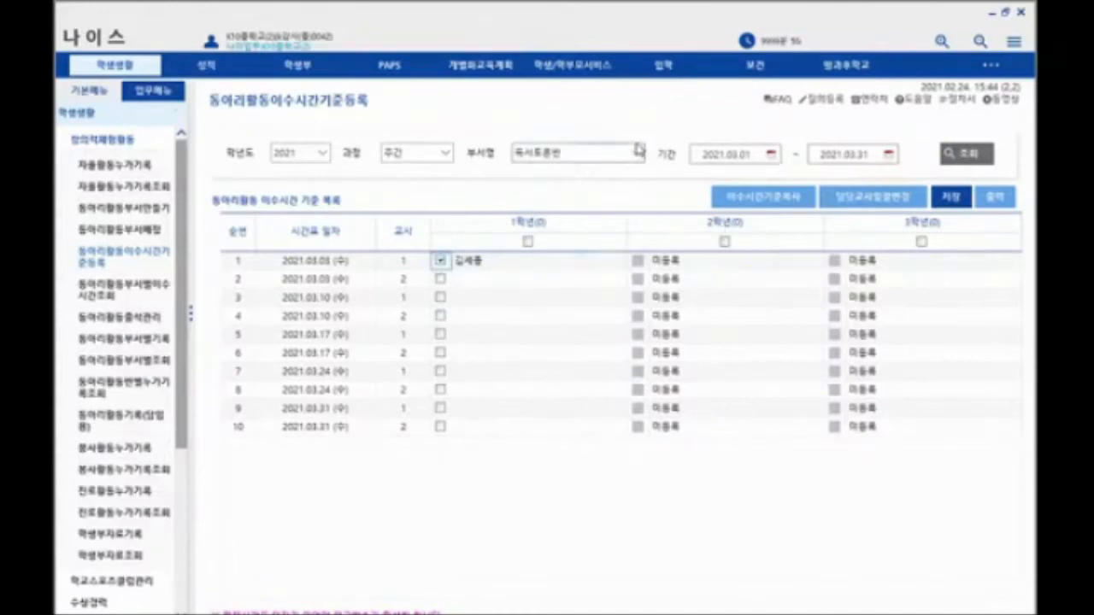
click(440, 298)
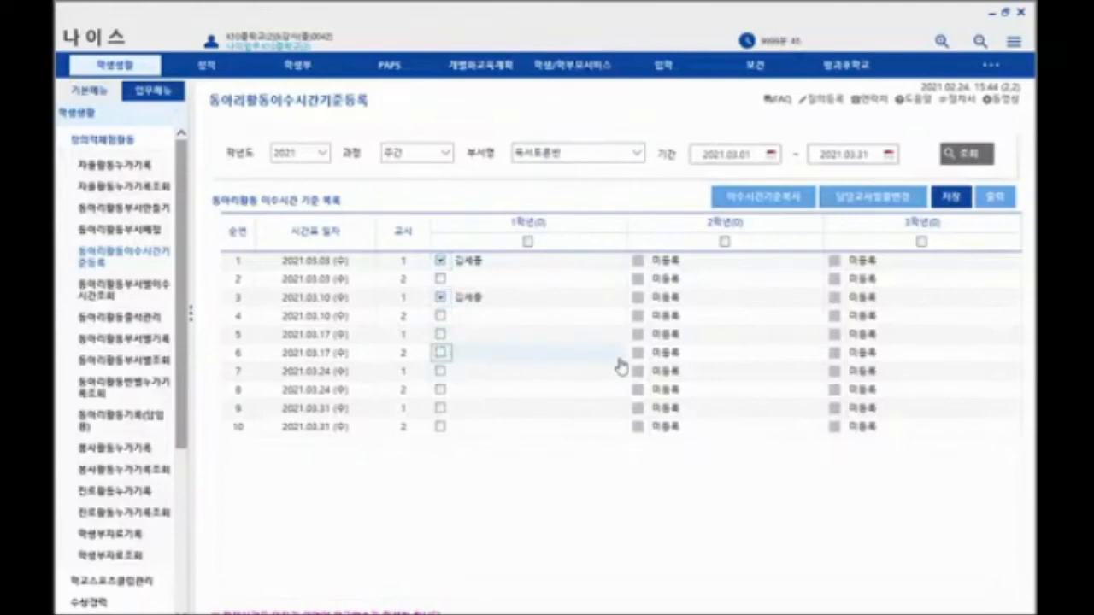
click(440, 335)
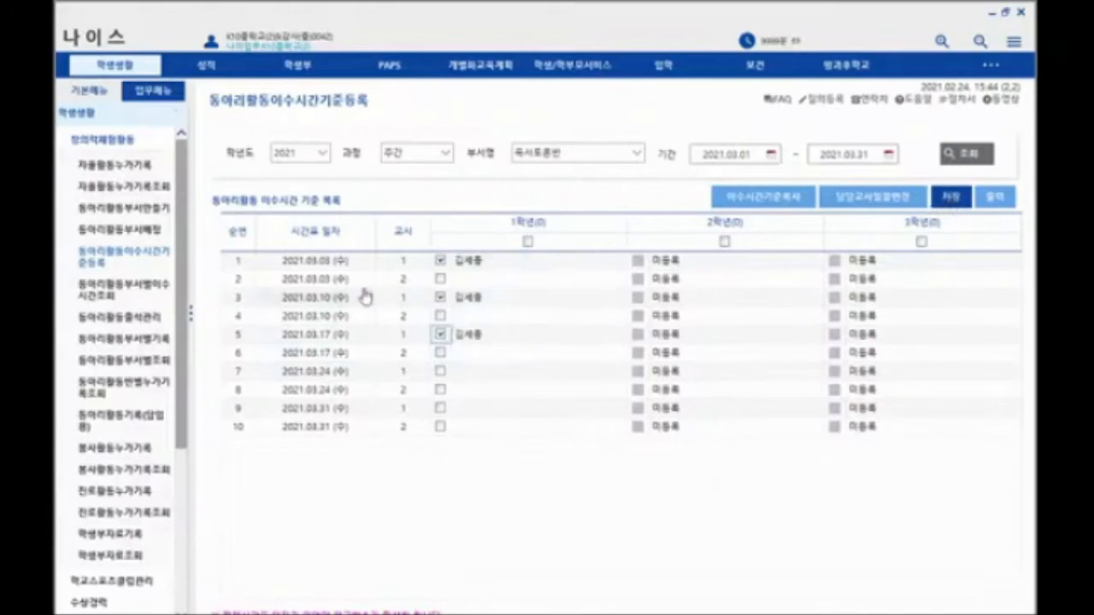
click(153, 341)
Load the 독서토론반 roster and try applying completion hours, hitting an unregistered-dates warning
click(571, 184)
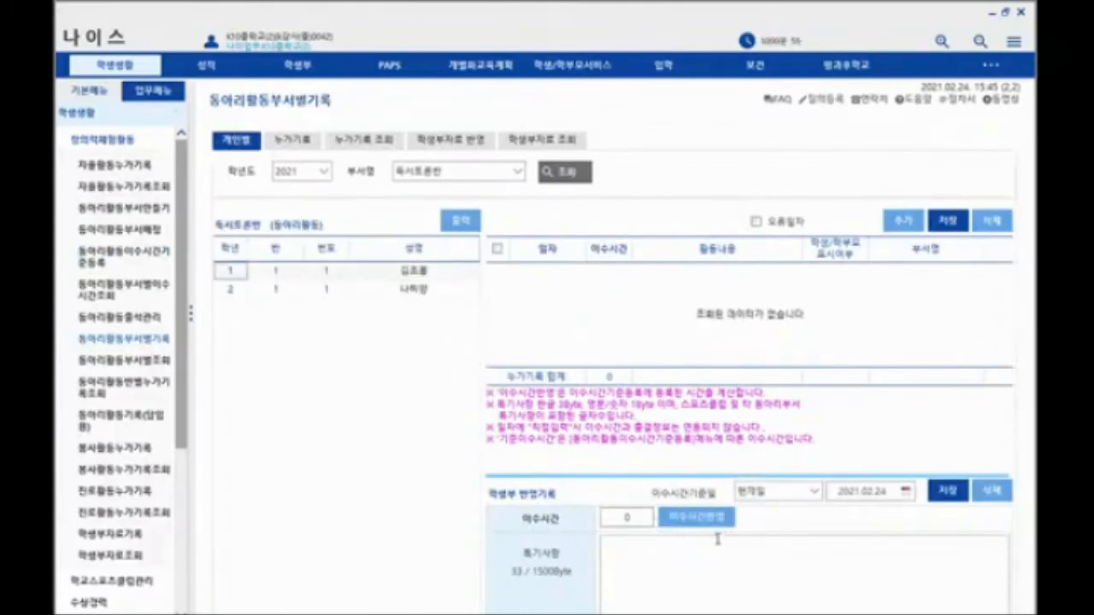
click(699, 527)
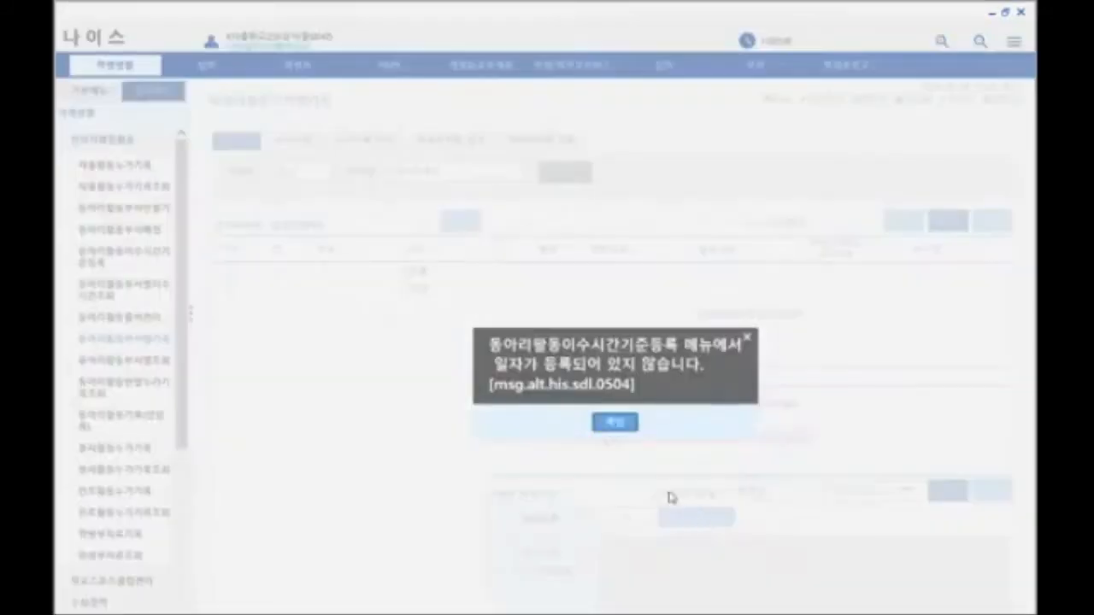
click(615, 423)
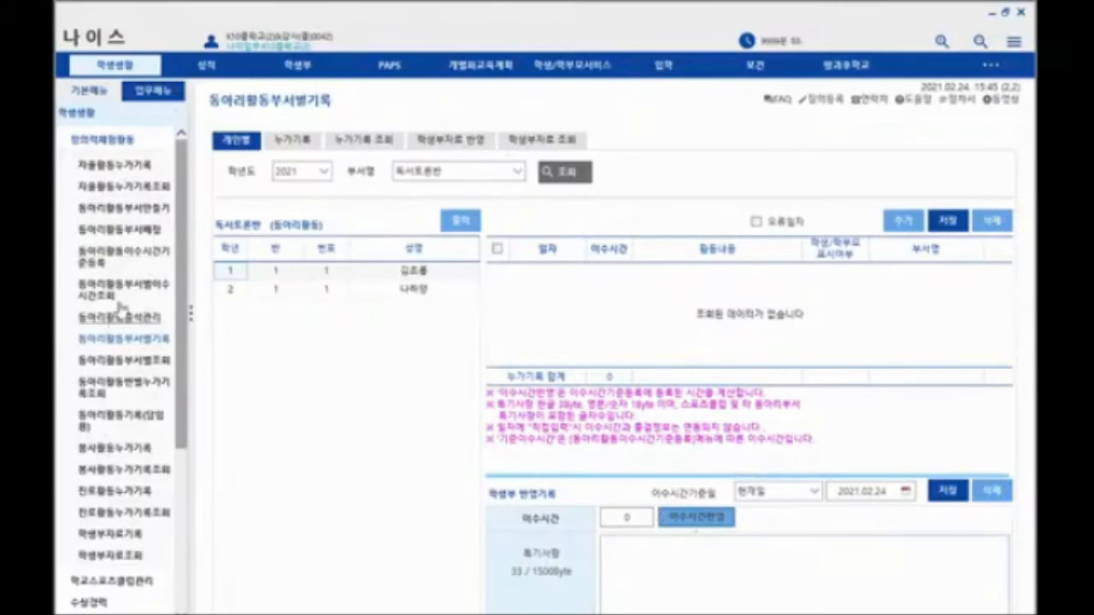
Set the end date to 2021.03.03, mark 1학년 for that day's period 1, and save
click(124, 256)
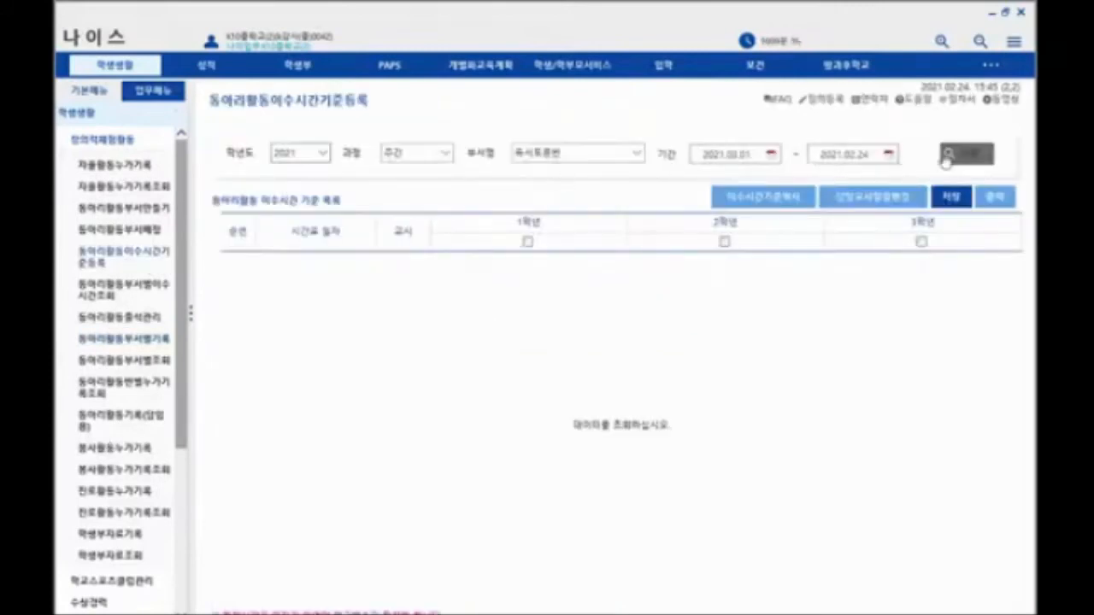
click(889, 163)
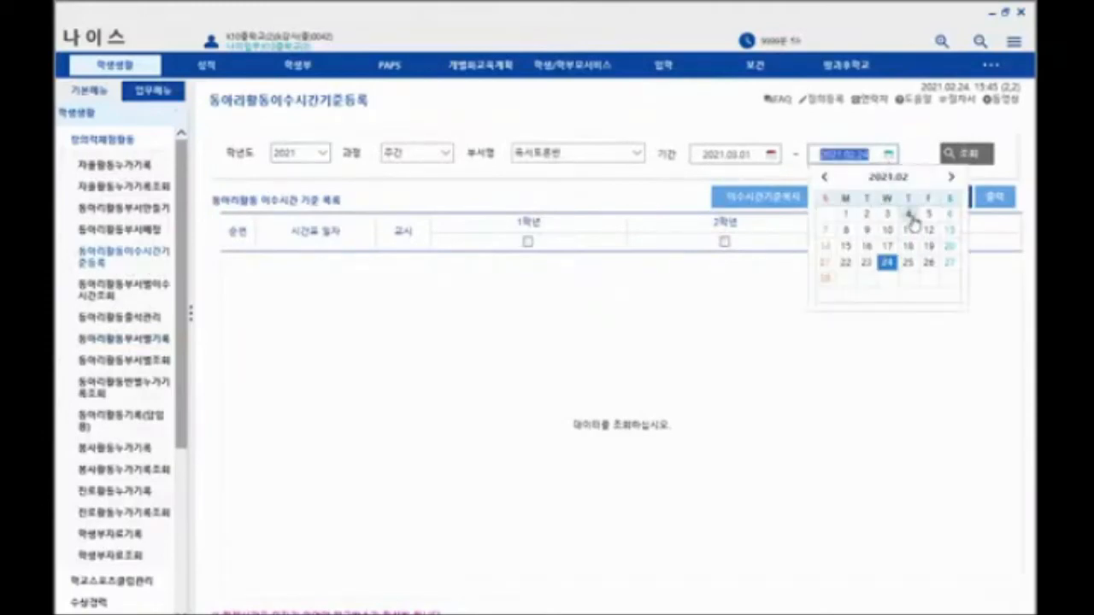
click(889, 215)
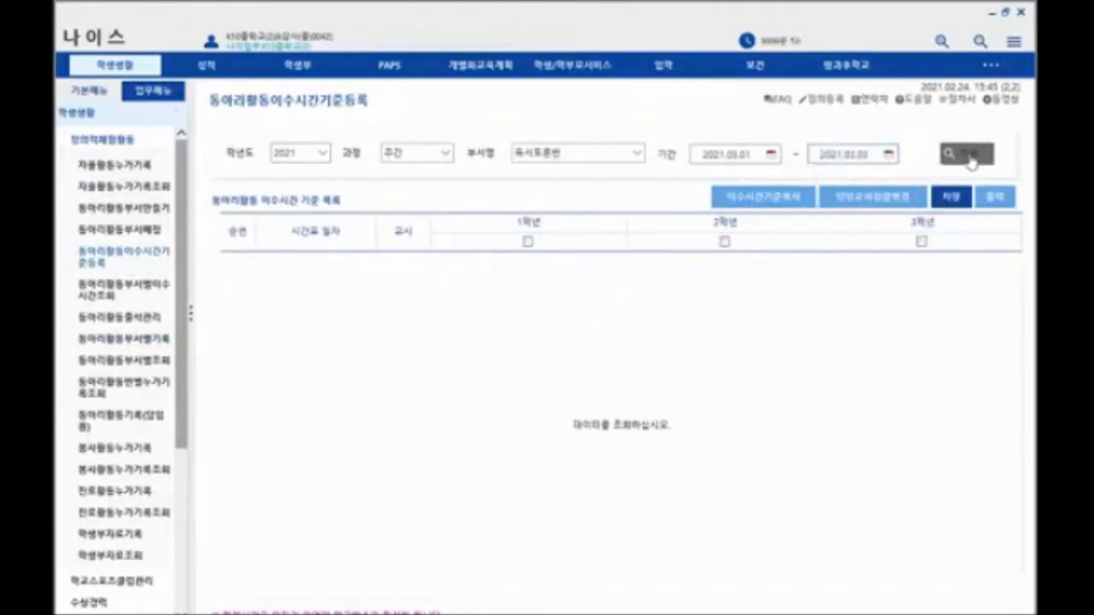
click(966, 156)
click(440, 261)
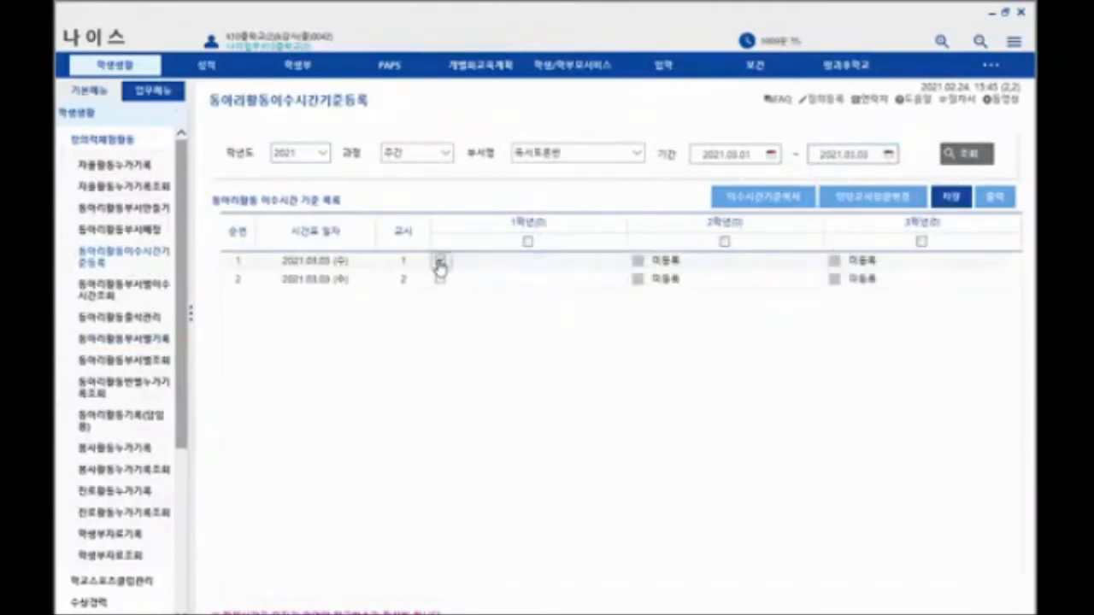
click(951, 197)
click(589, 400)
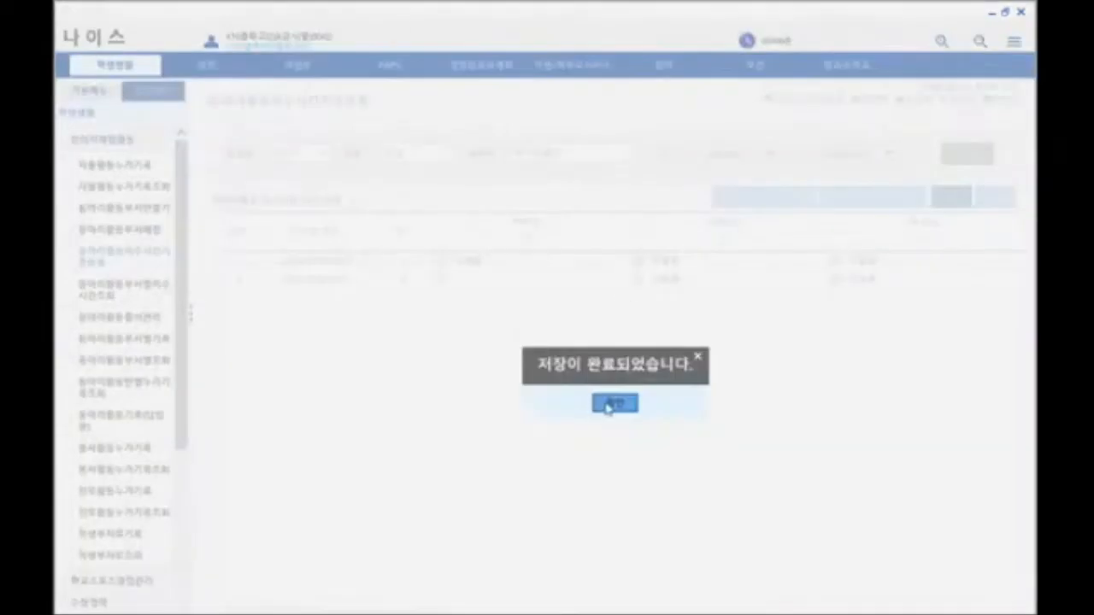
click(612, 402)
click(141, 338)
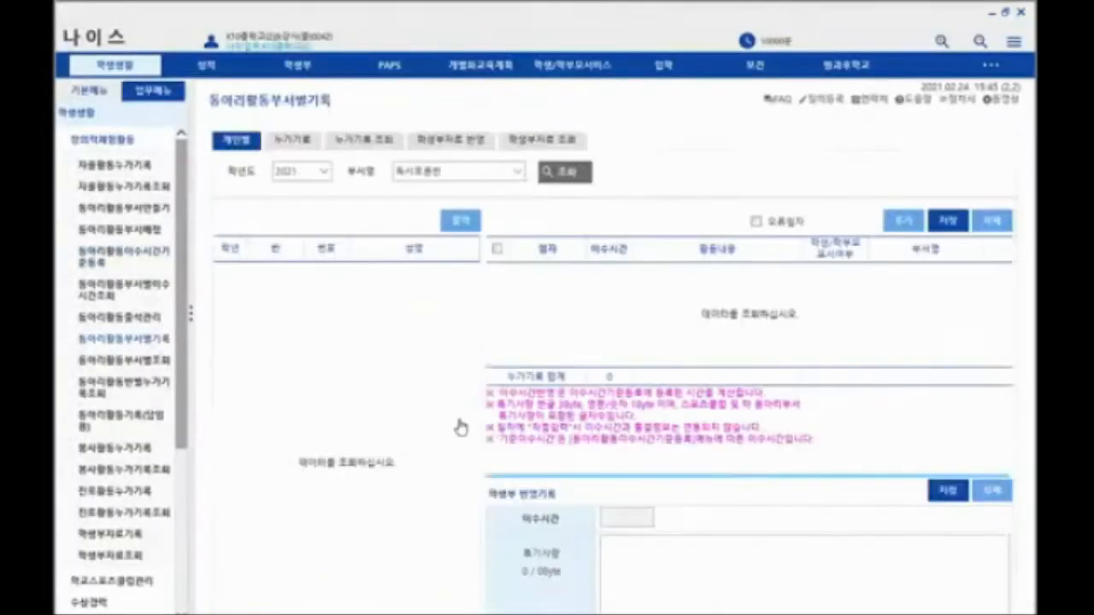
Load the 독서토론반 roster and calculate the students' completion hours
click(554, 173)
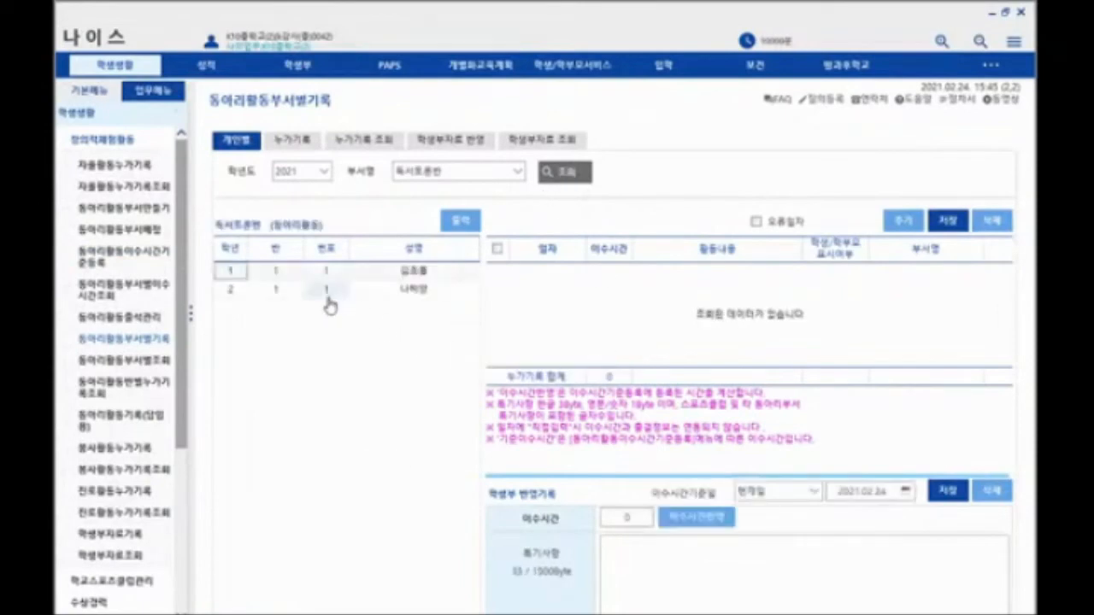
click(697, 517)
click(609, 404)
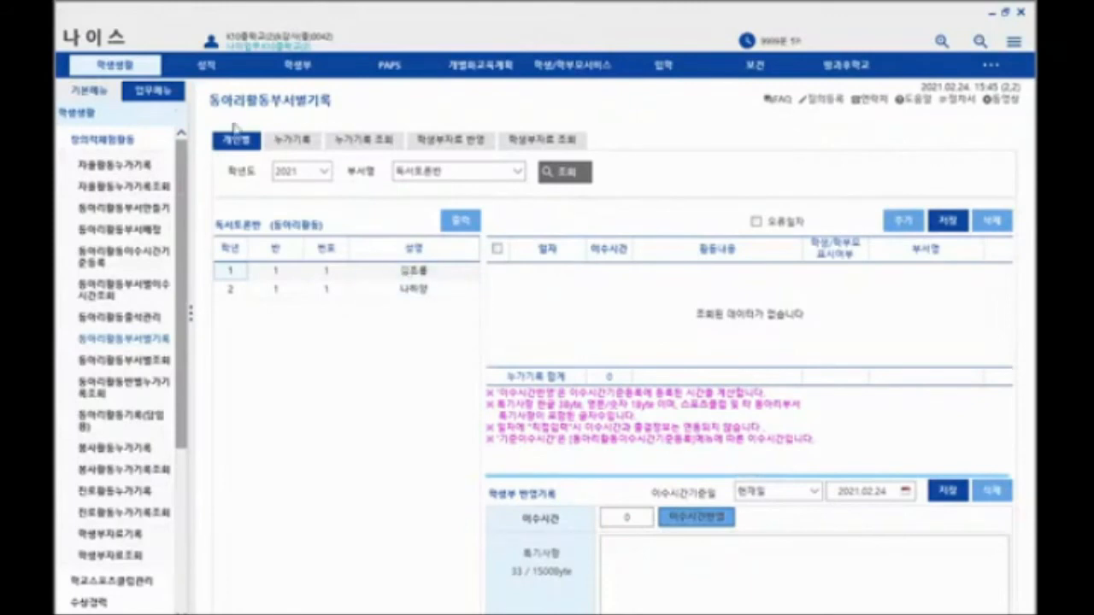
click(714, 523)
click(624, 407)
Base the completion-hour reference date on the semester end and recalculate, giving 1 이수시간
click(893, 494)
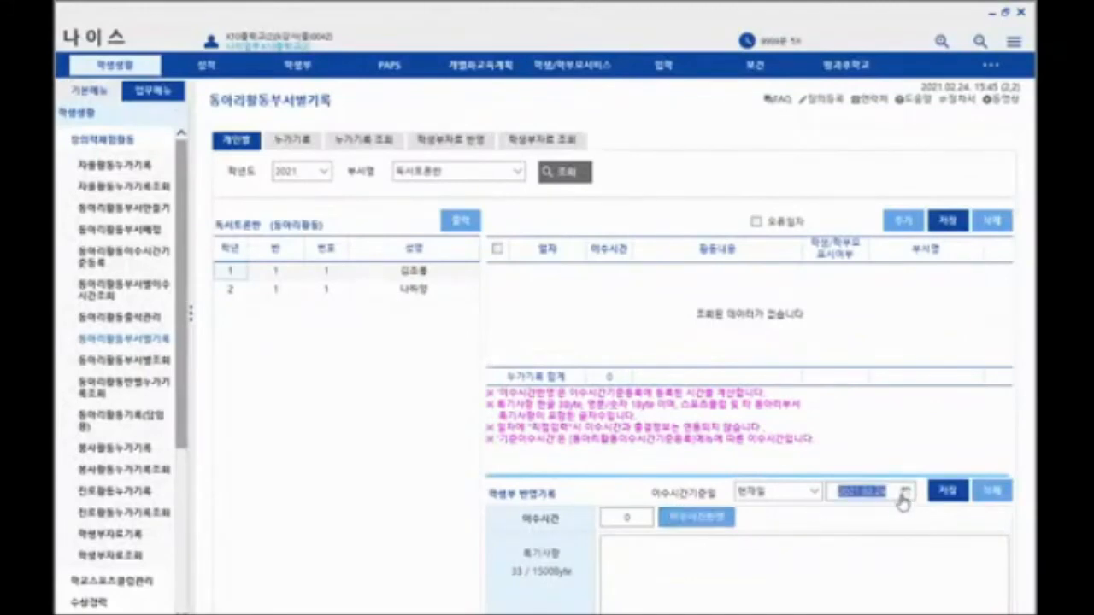
click(812, 492)
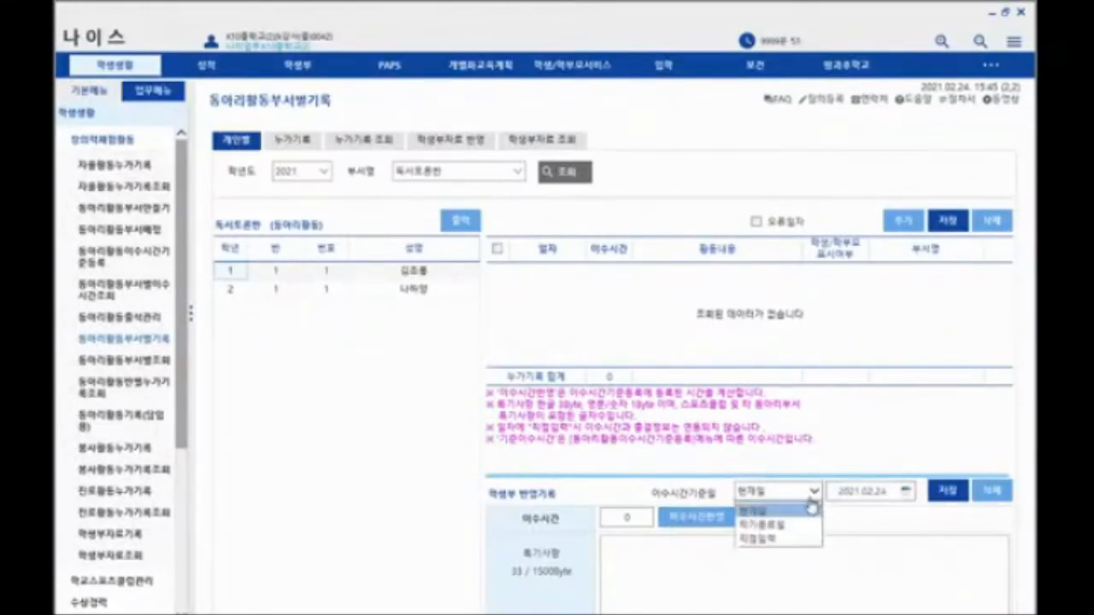
click(798, 524)
click(950, 494)
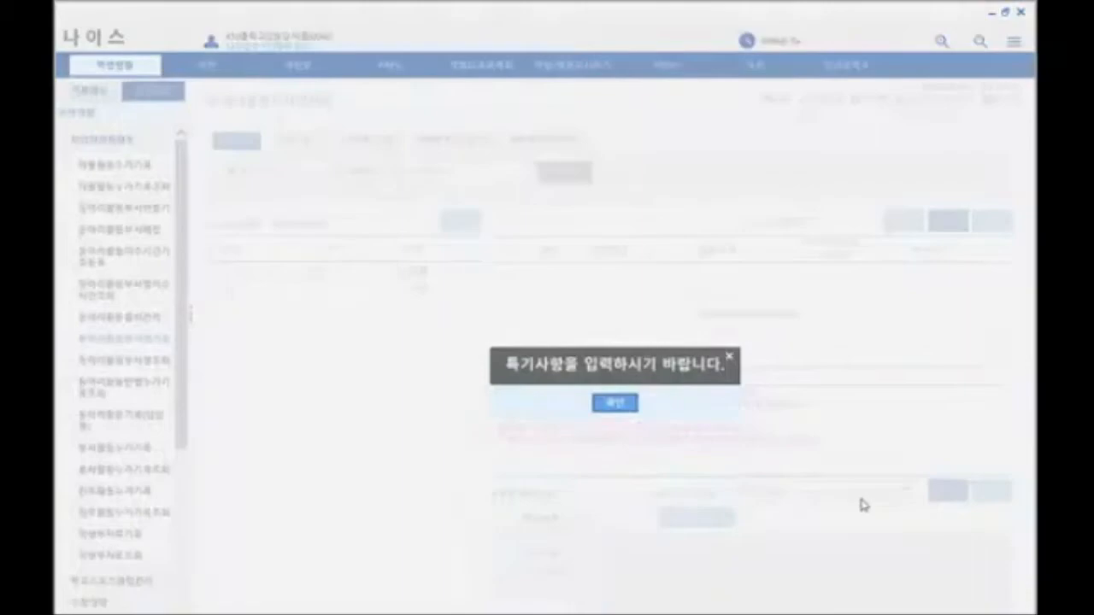
click(623, 405)
click(689, 518)
click(619, 409)
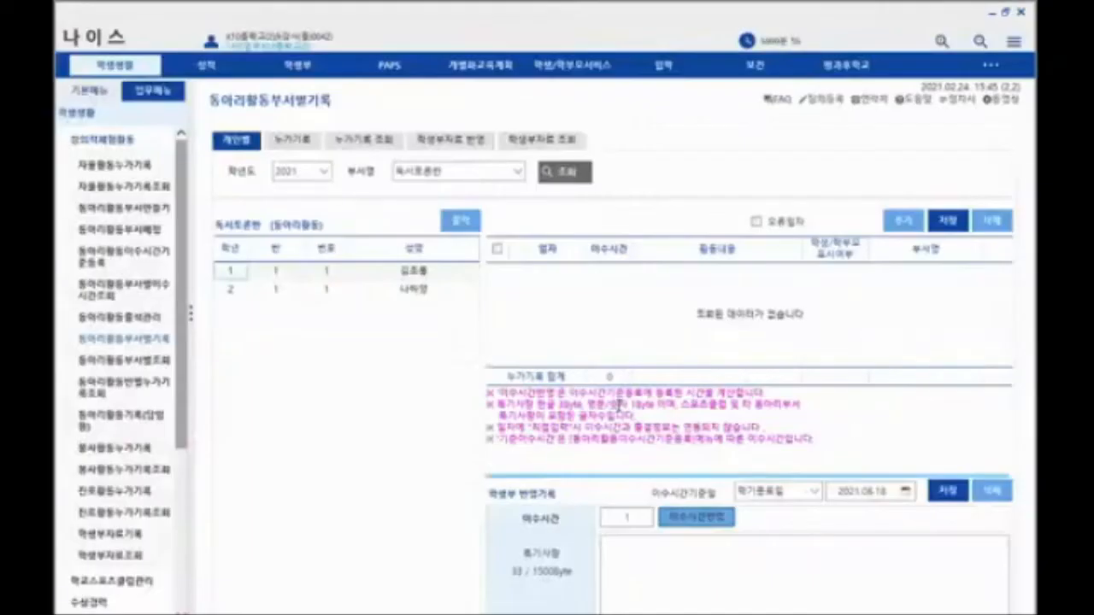
Save the 학생부 반영기록 and expand the 자유학기(주제선택) menu pages
click(943, 492)
click(589, 400)
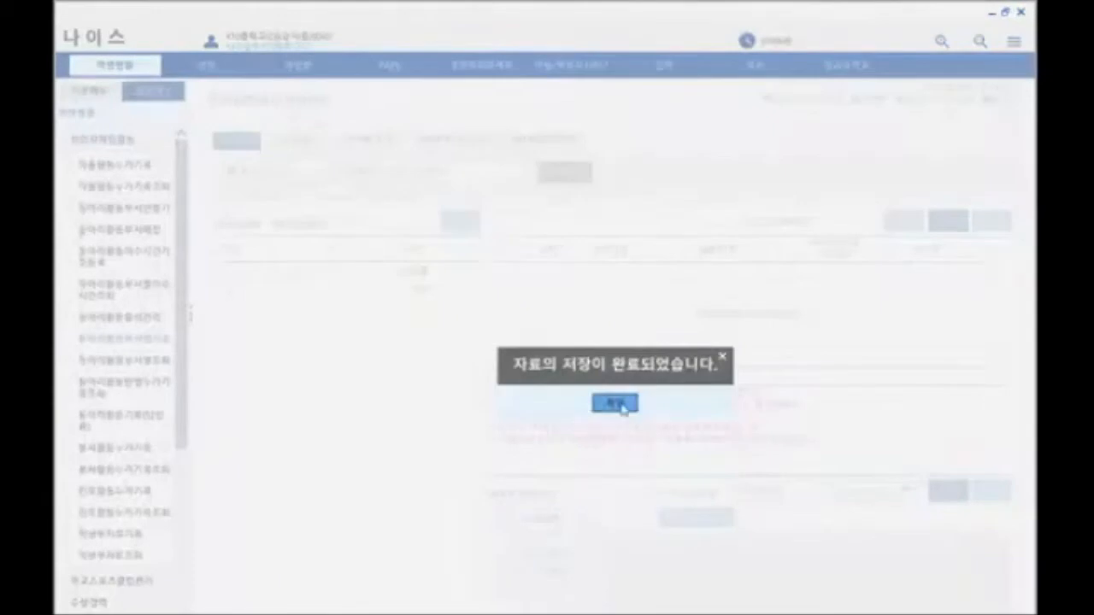
click(620, 403)
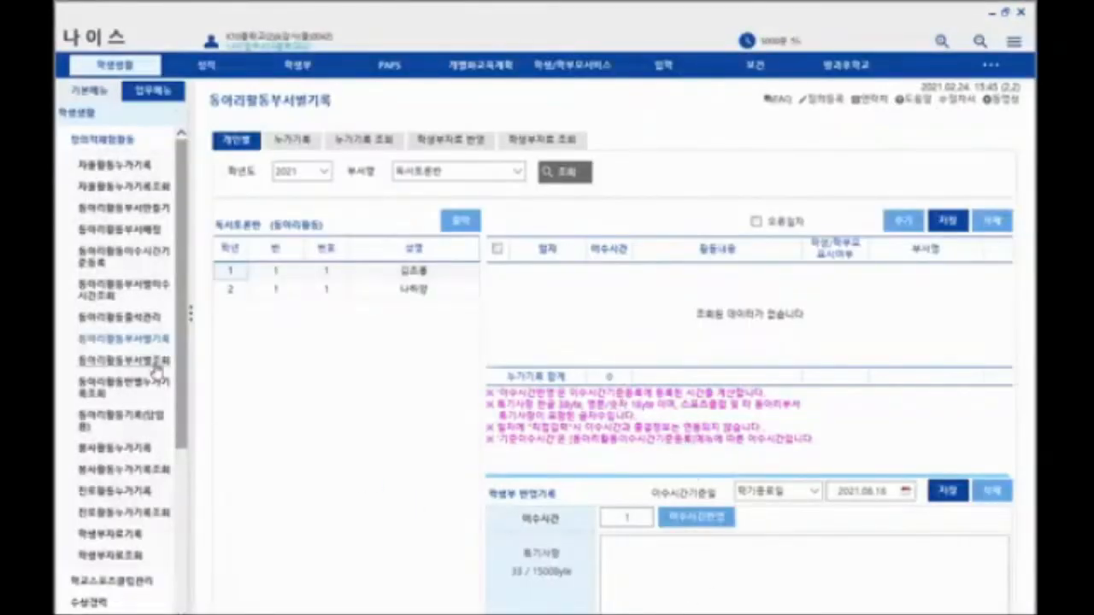
click(113, 146)
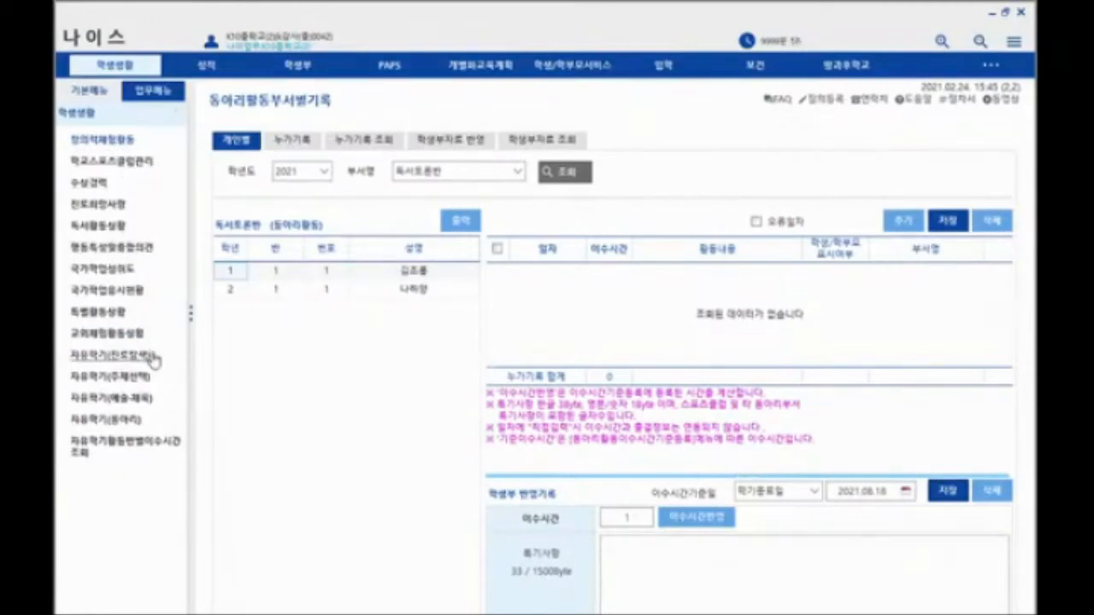
click(141, 379)
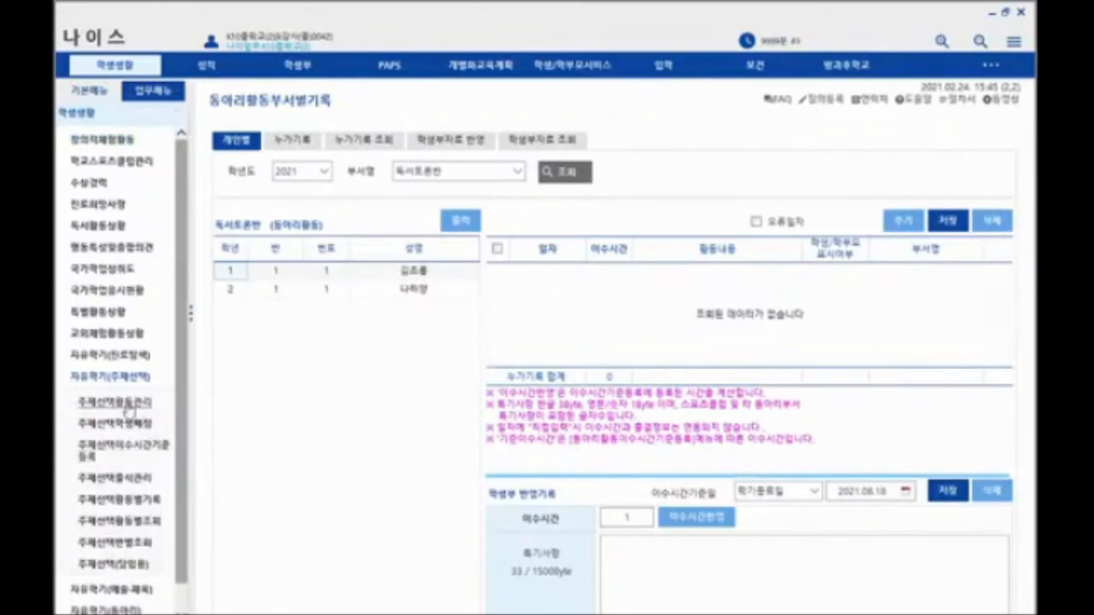
In 주제선택활동관리, register and save a new activity named 소설창작반
click(125, 405)
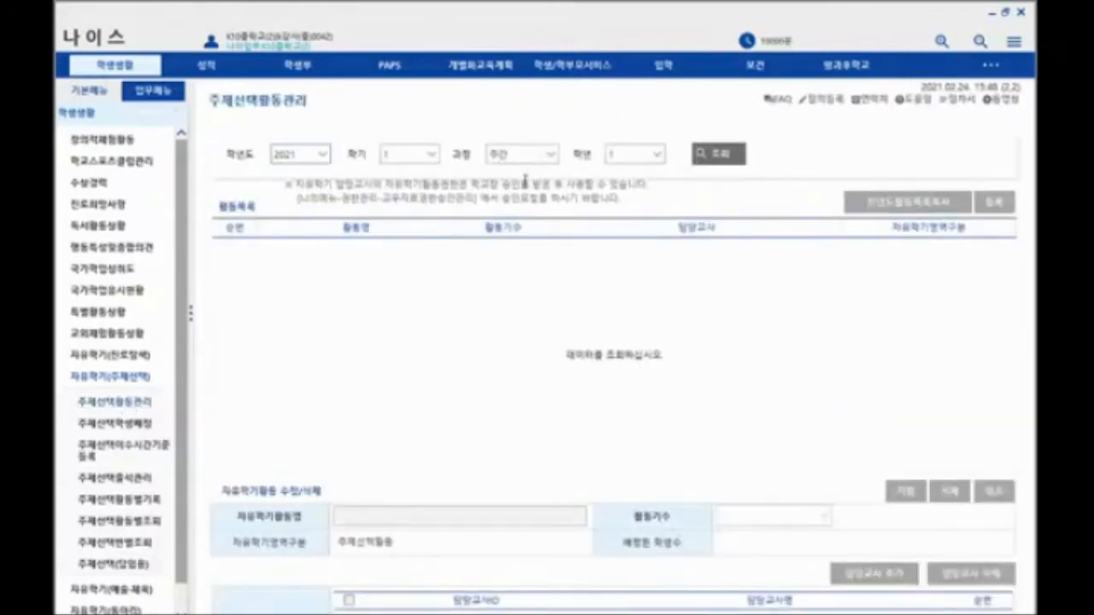
click(709, 163)
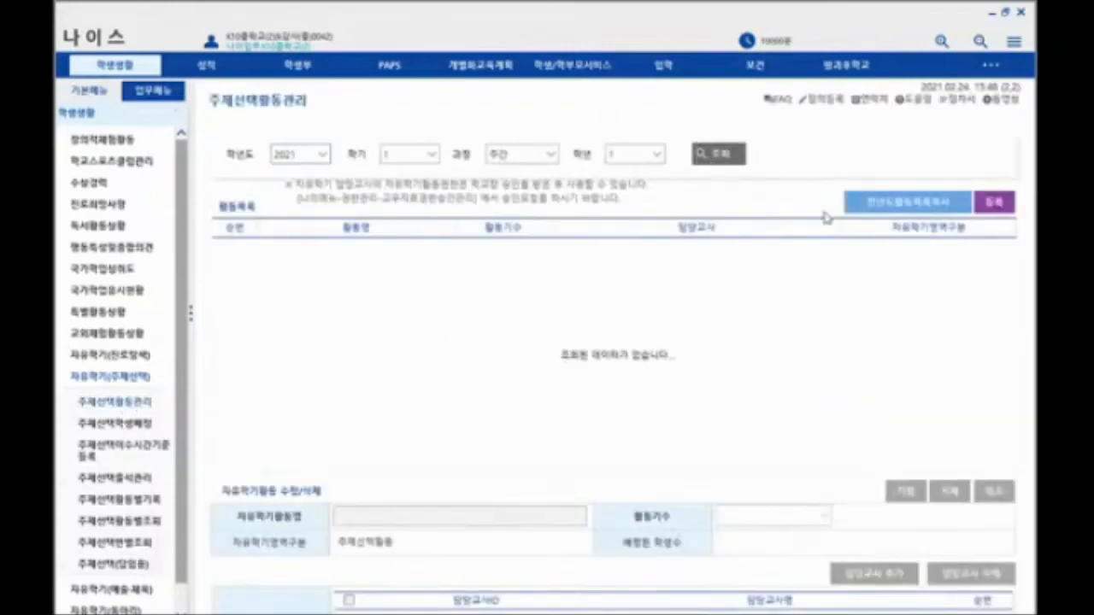
click(991, 203)
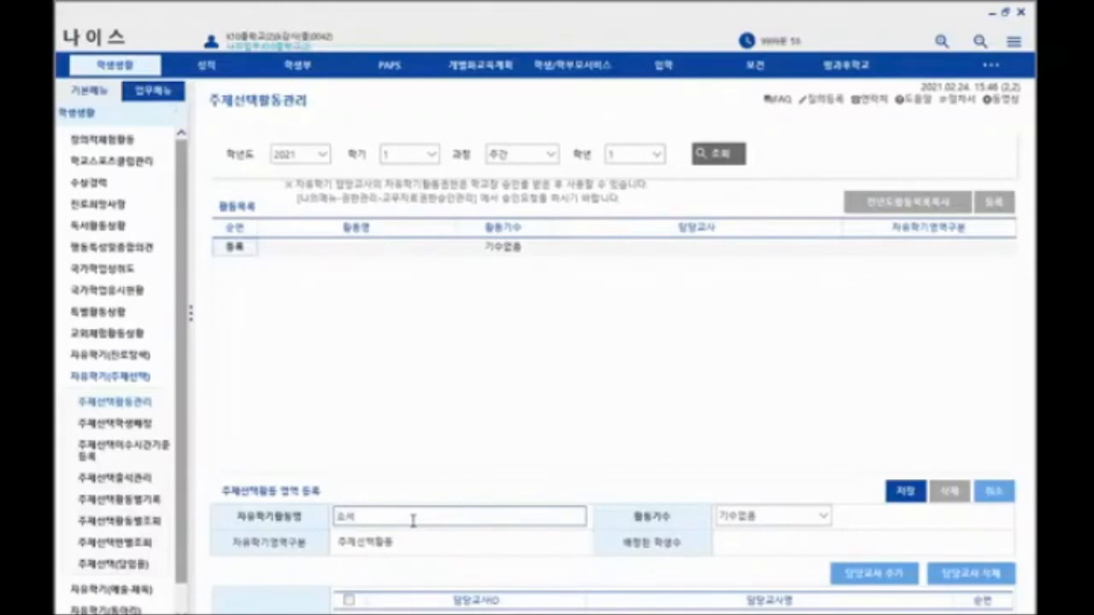
text(설창작반)
click(908, 492)
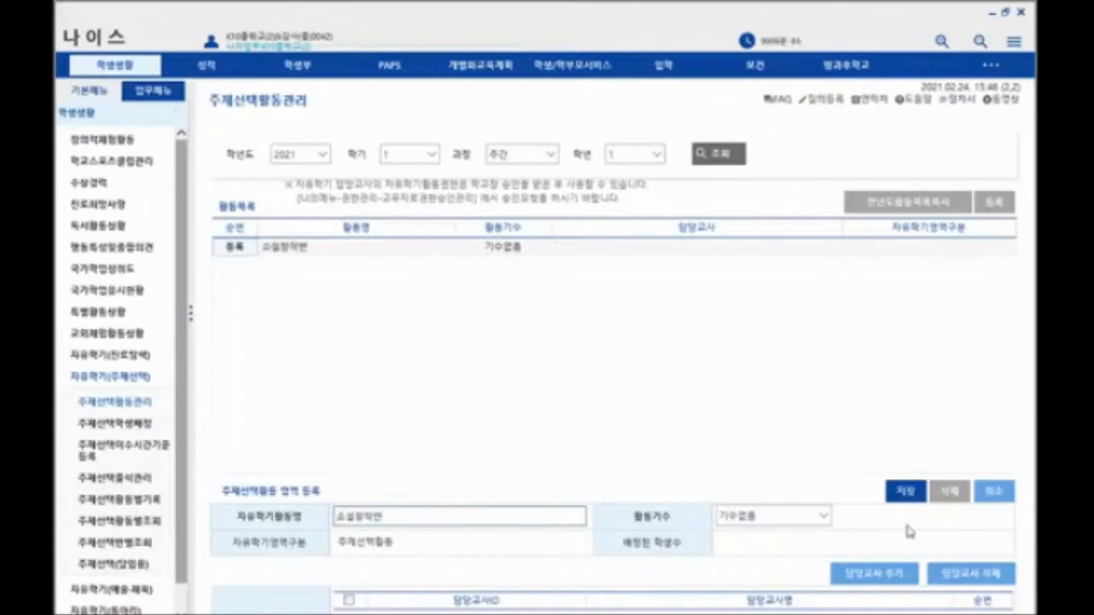
Assign the Korean-language teacher, found by name search, to 소설창작반 and save
click(872, 575)
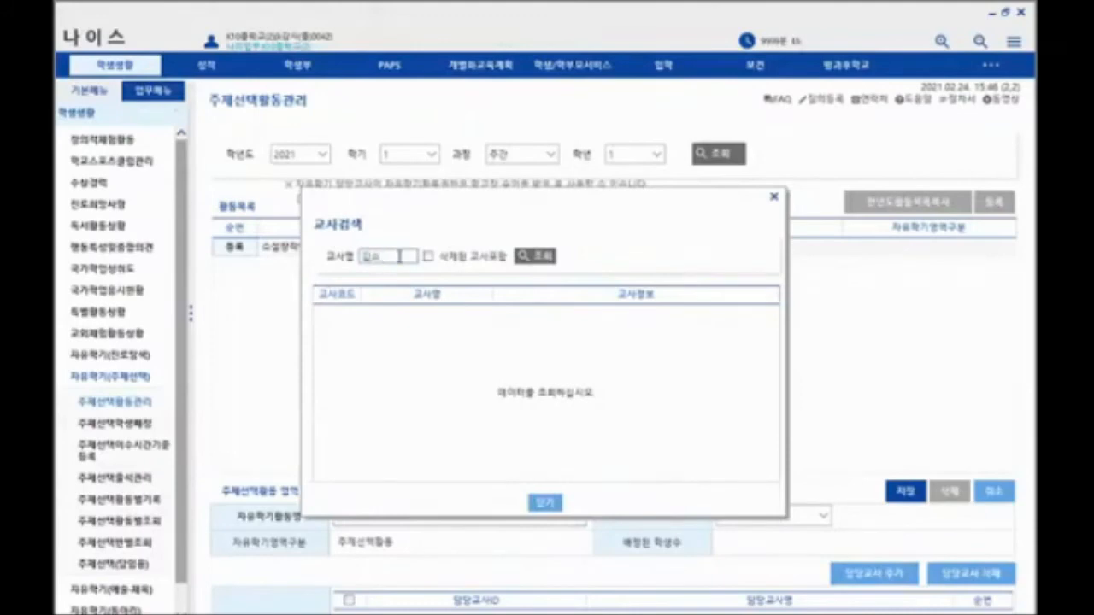
key(Return)
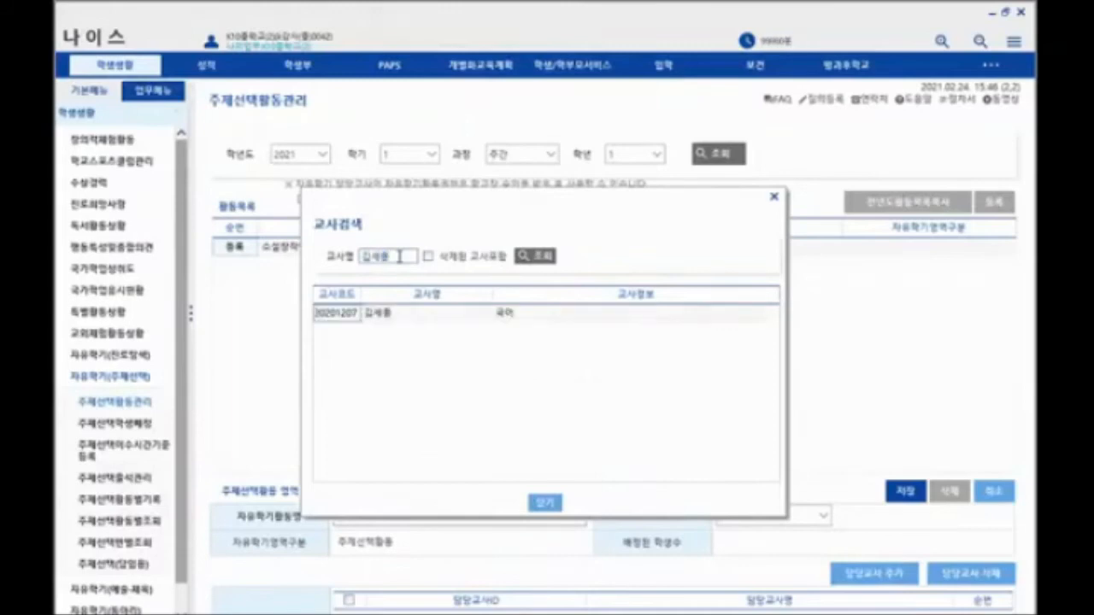
double_click(352, 313)
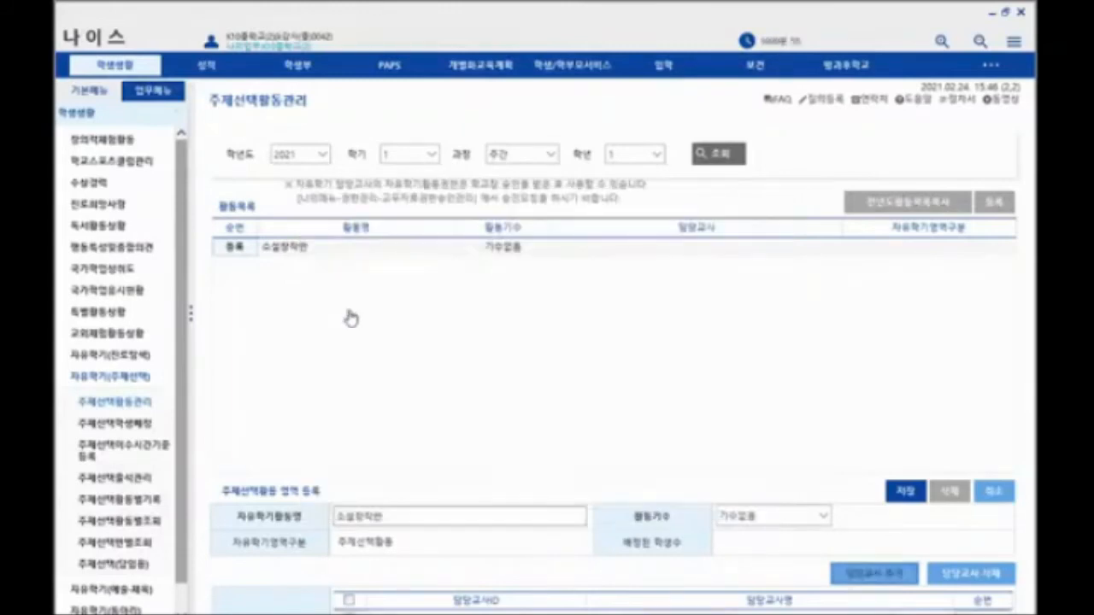
click(911, 495)
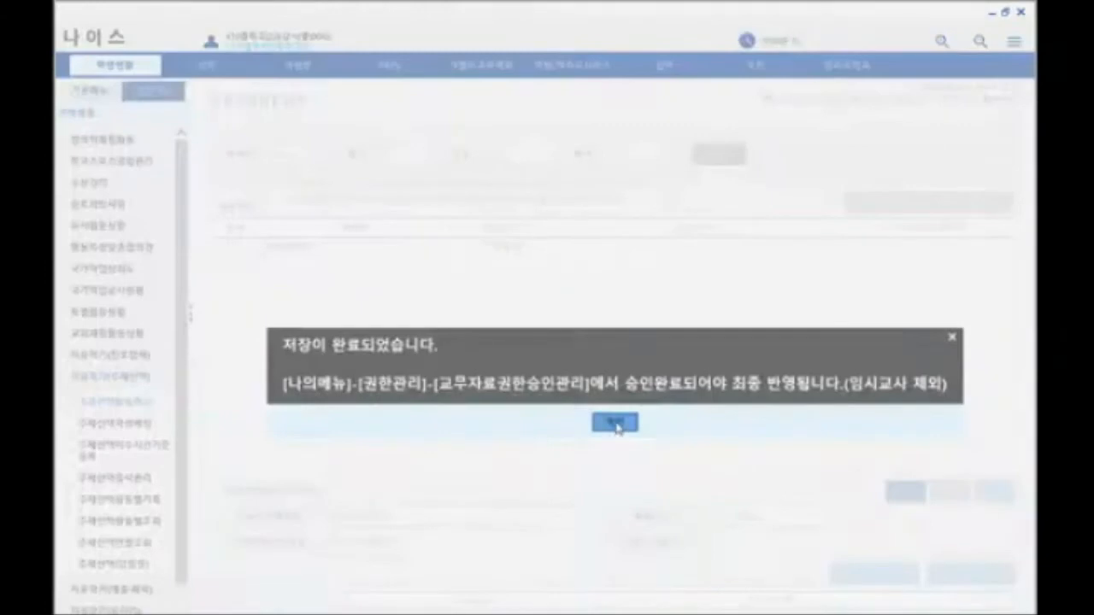
click(615, 423)
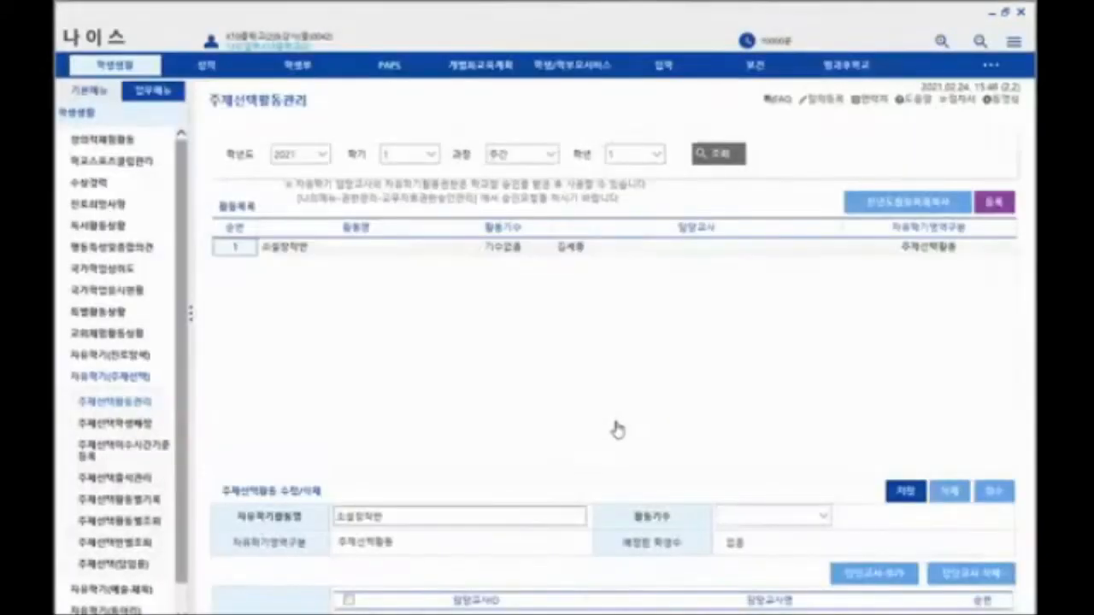
click(118, 378)
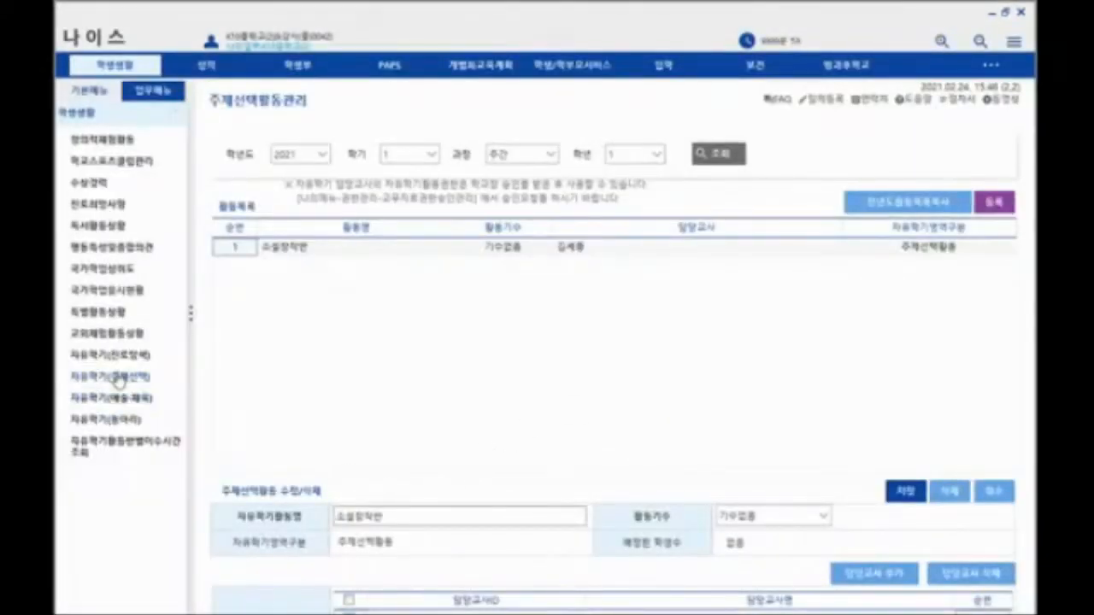
click(117, 378)
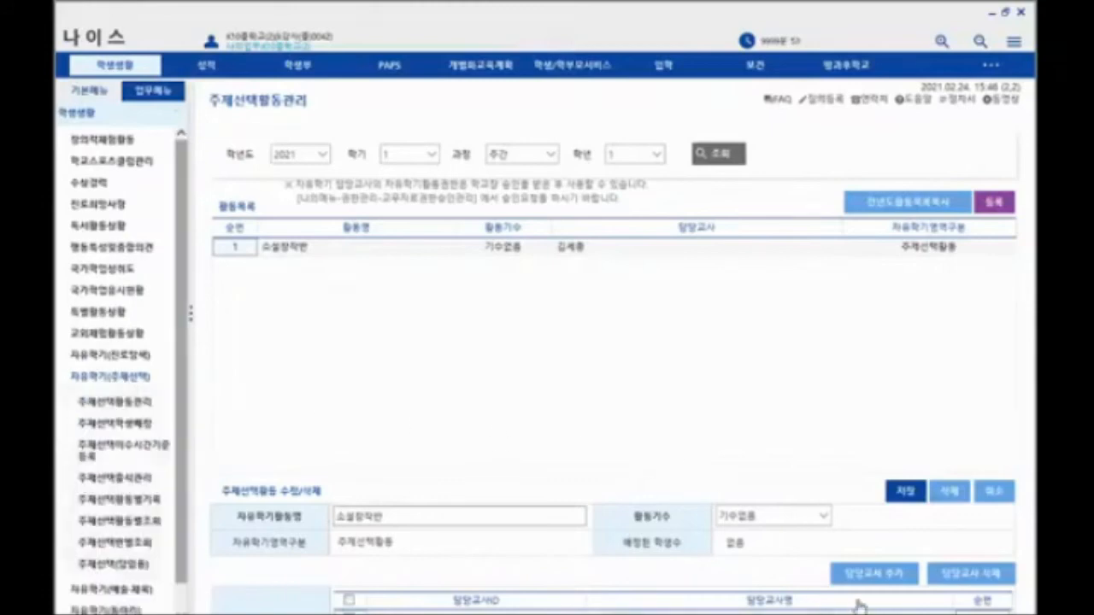
Search for the lecturer by account name and add them as a second teacher
click(871, 573)
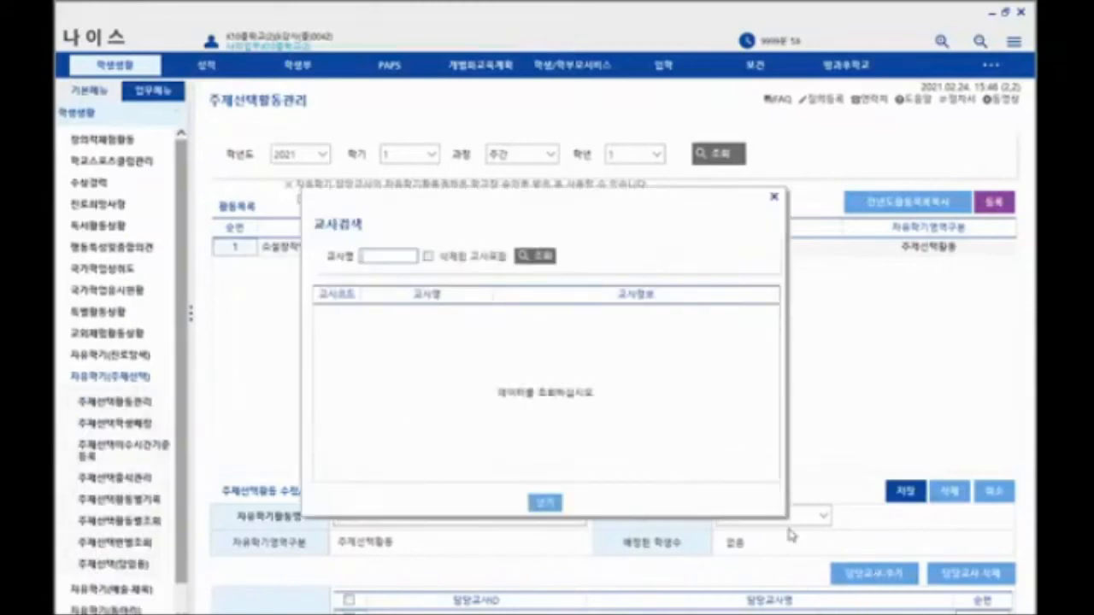
click(395, 260)
text(k강사)
text((중)0042)
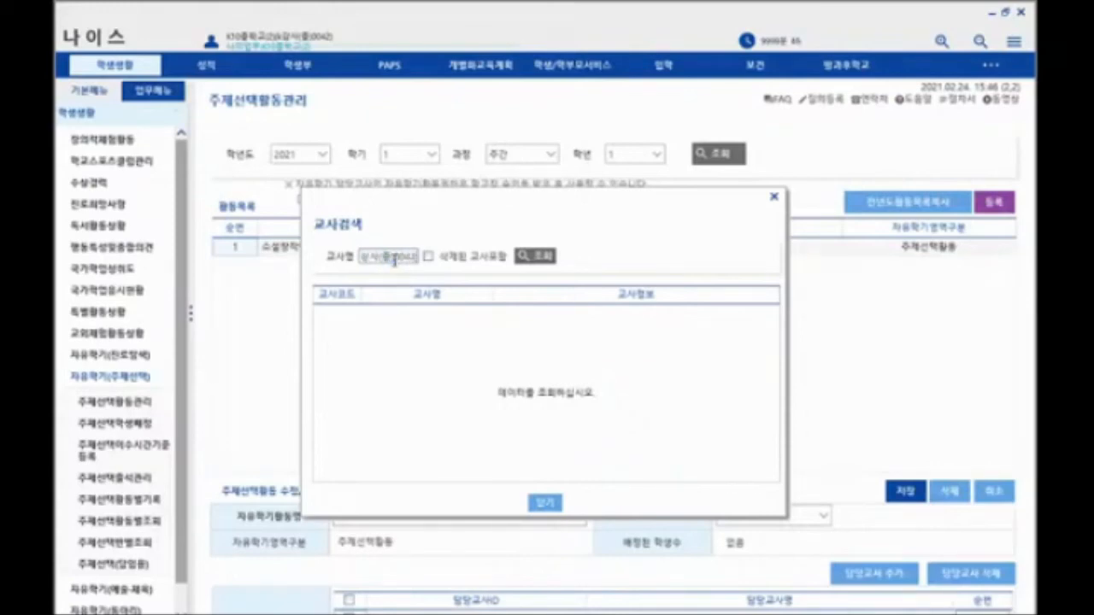
click(534, 255)
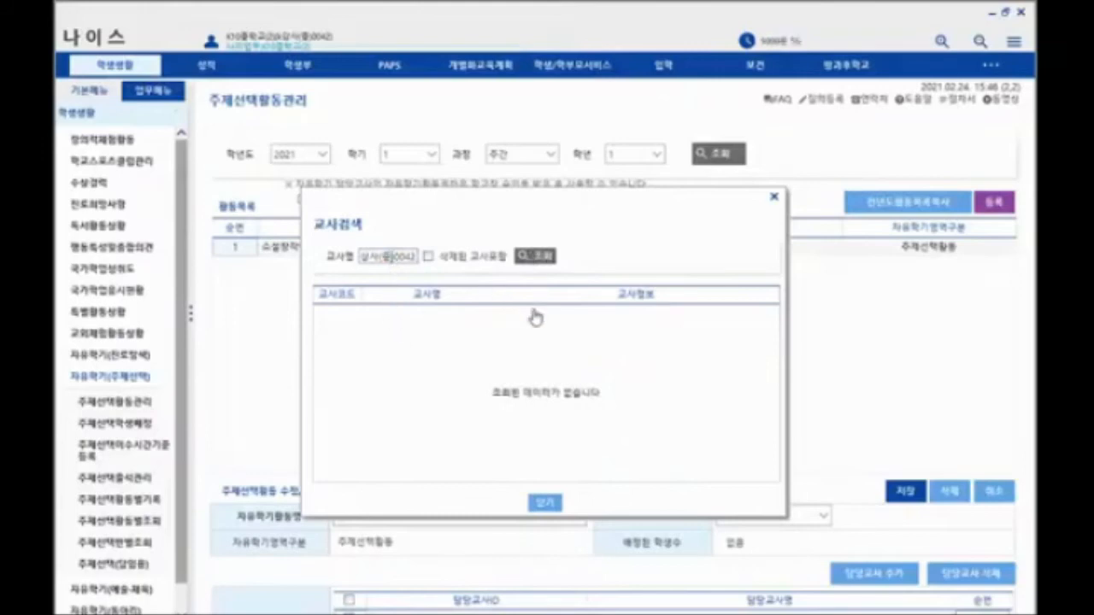
key(BackSpace)
text(3)
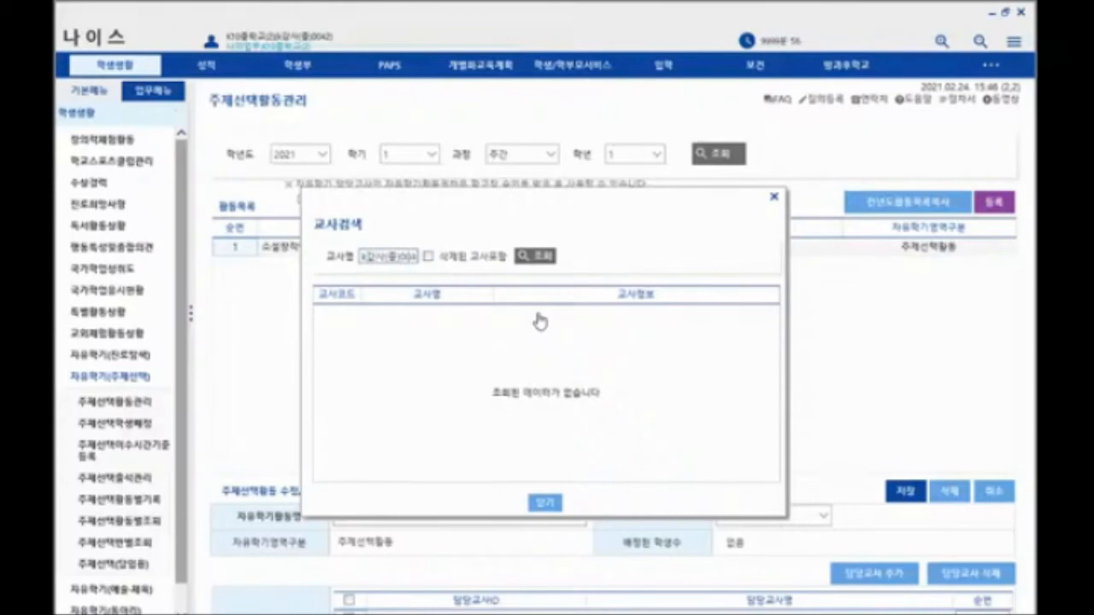
key(Return)
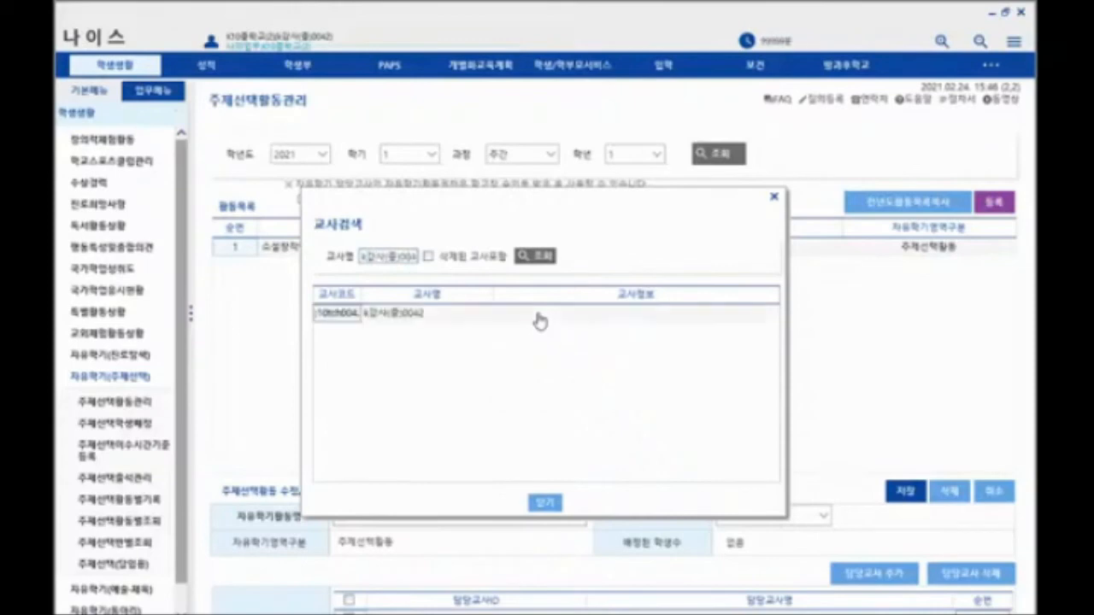
double_click(340, 325)
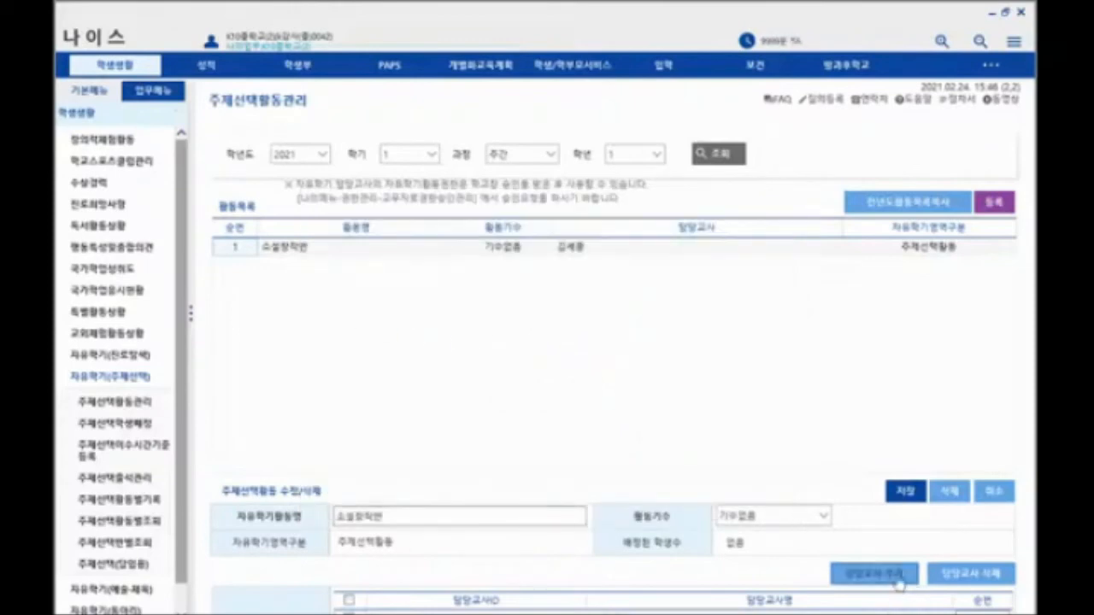
Save the activity with change reason 신규등록 and a short reason description
click(905, 491)
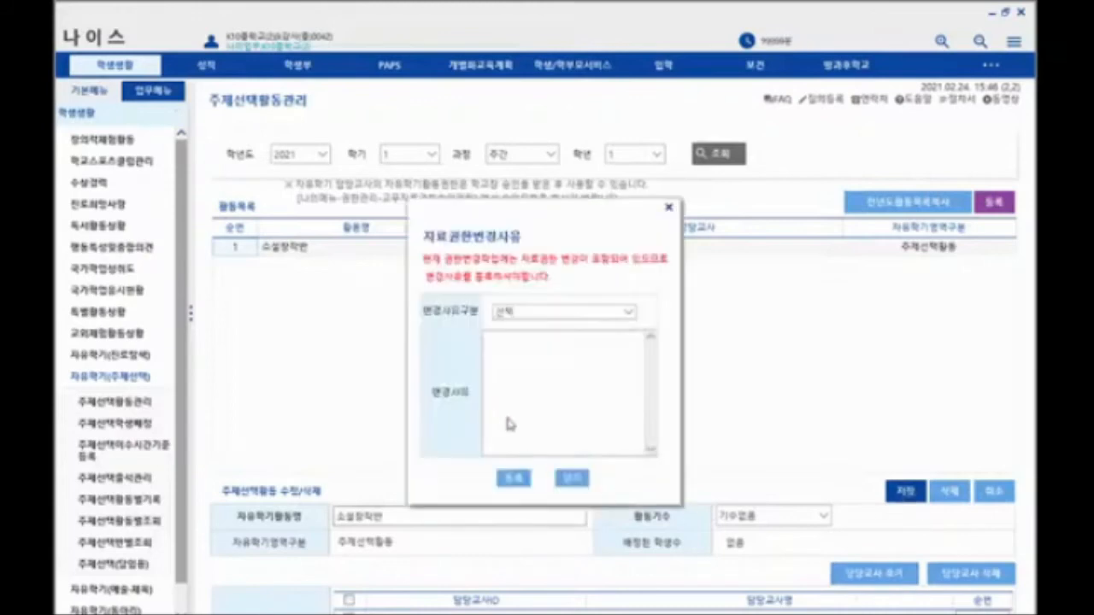
click(551, 313)
click(543, 346)
click(539, 397)
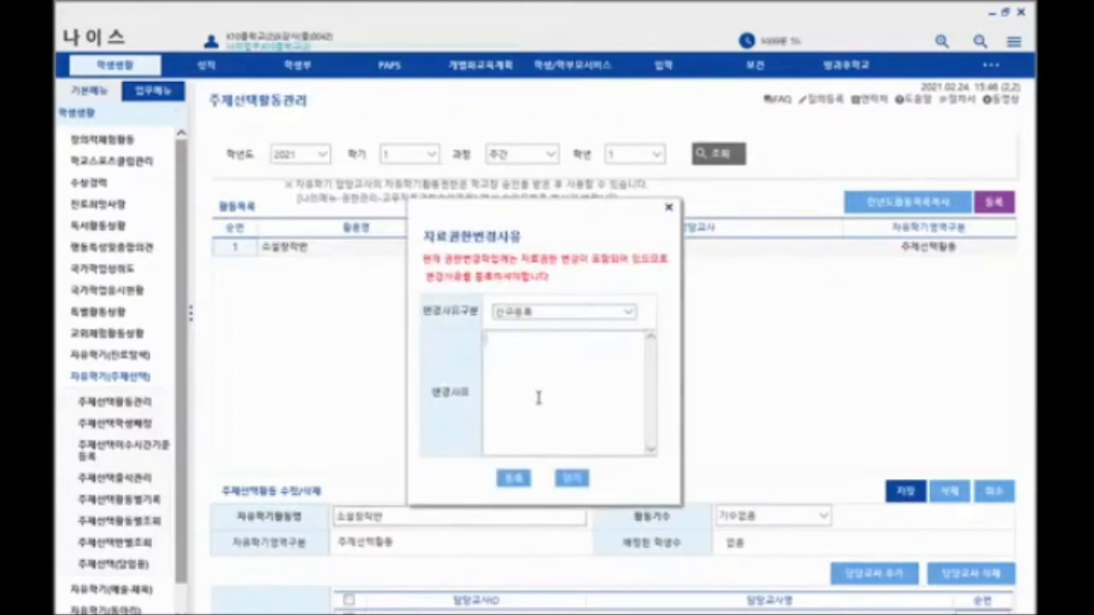
text(신규등록활)
click(513, 480)
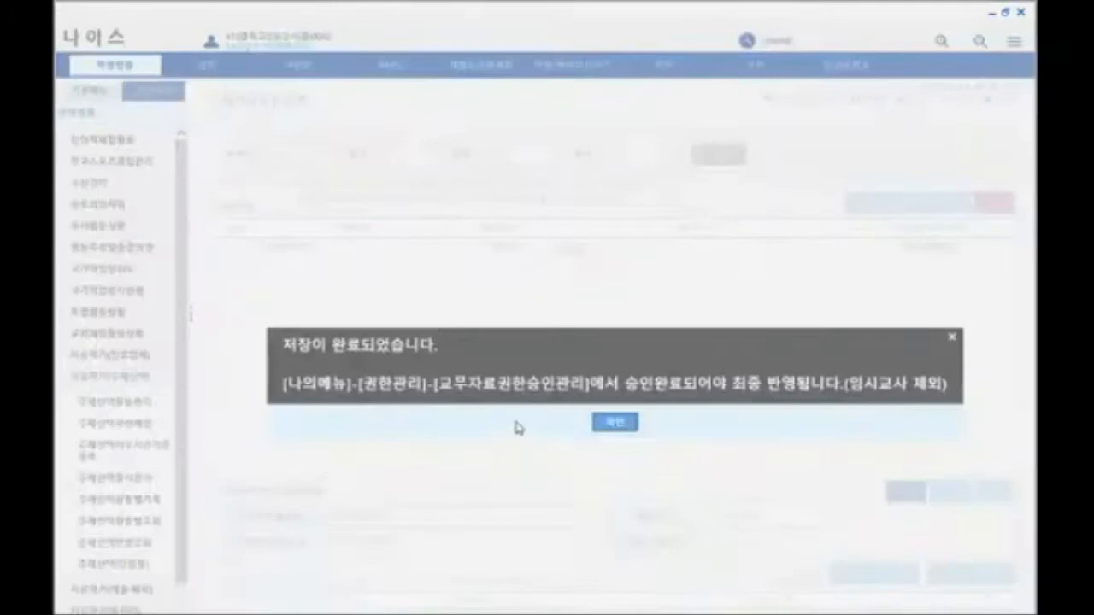
click(615, 421)
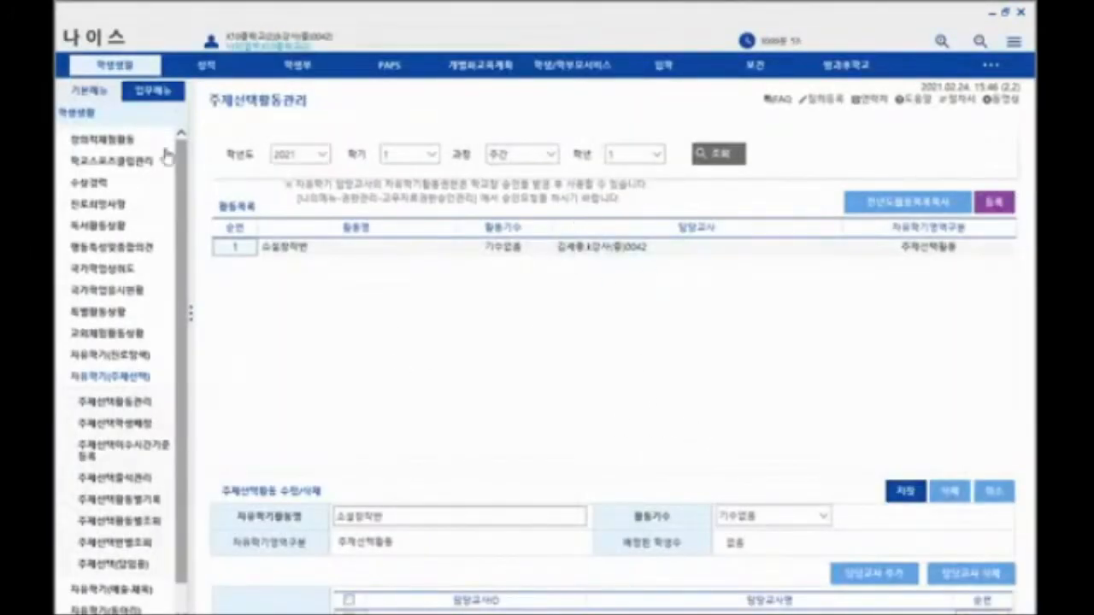
Open 교무자료권한승인관리 from 나의 메뉴 and show the 자유학기 requests
click(91, 94)
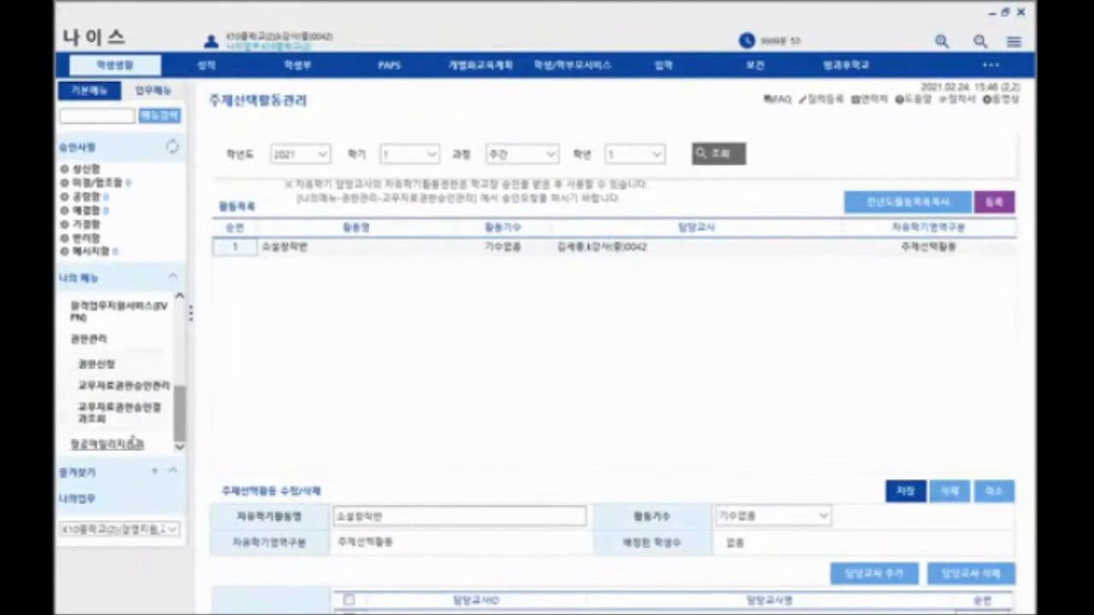
click(128, 388)
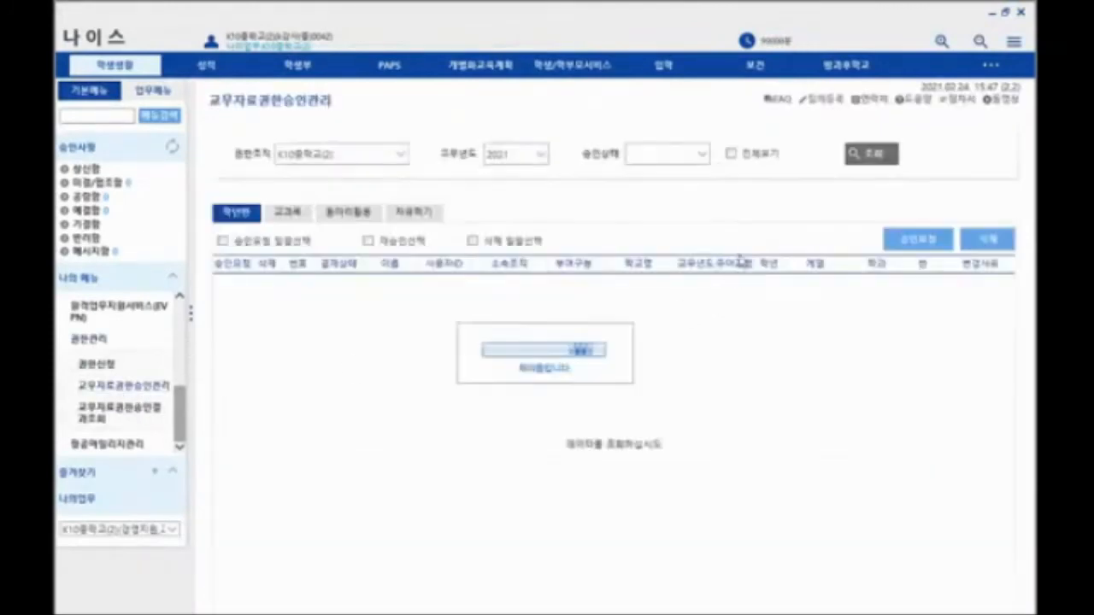
click(427, 214)
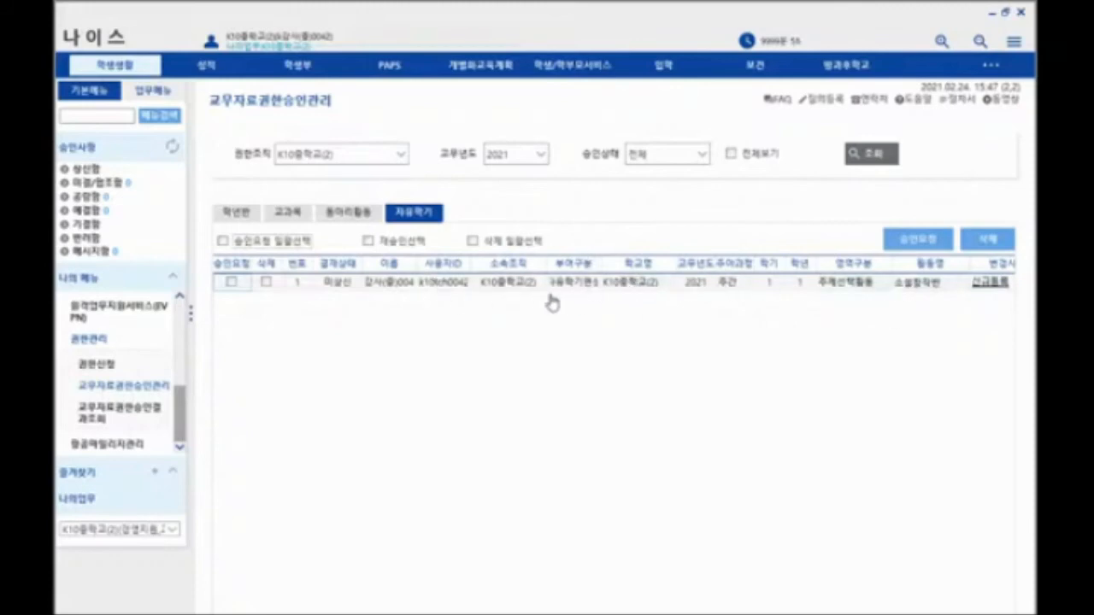
Tick the 소설창작반 request, open the 승인요청 draft form, and close it unsubmitted
click(234, 285)
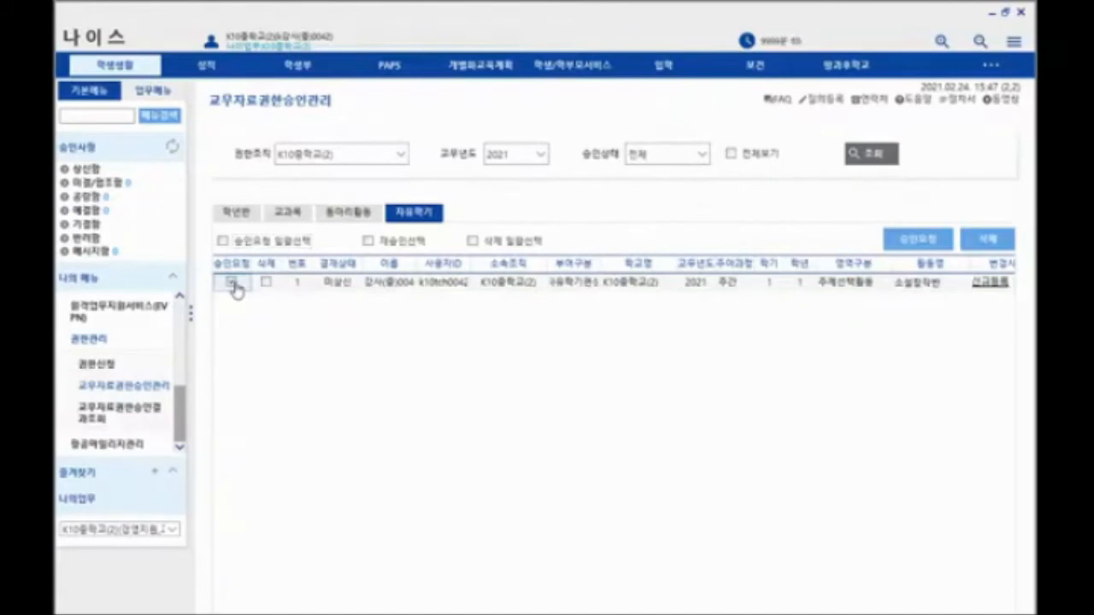
click(922, 241)
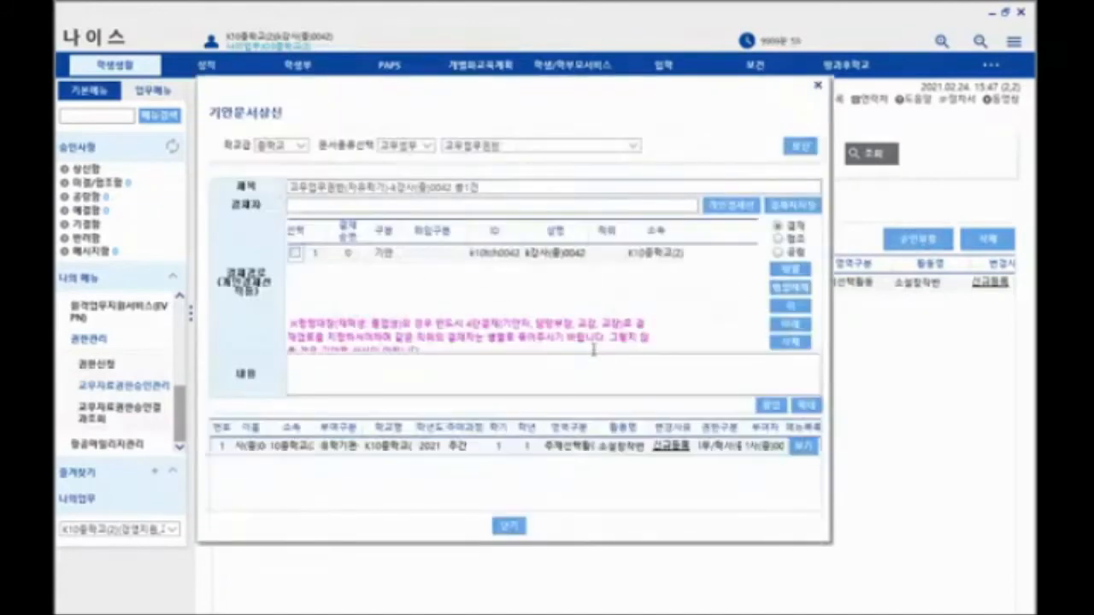
click(508, 526)
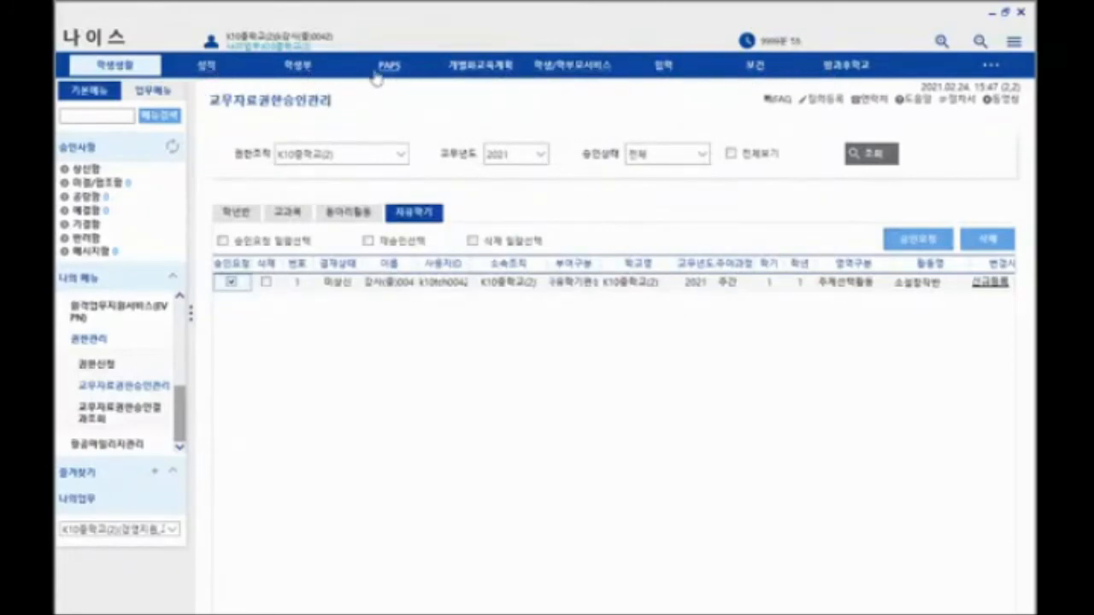
Open the 자유학기(주제선택) activity management and attendance management pages
click(137, 67)
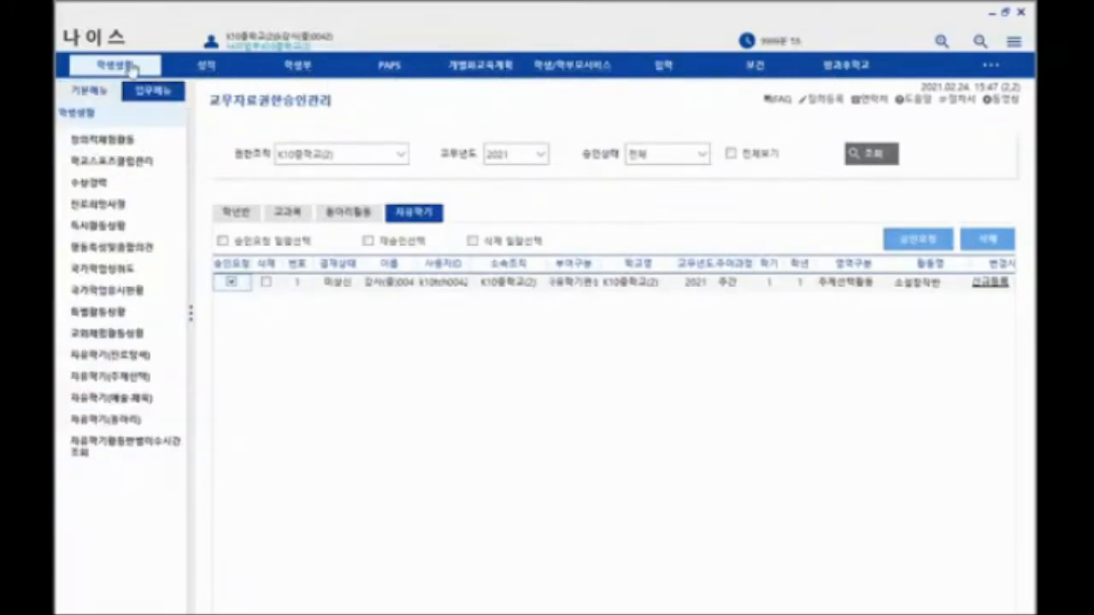
click(111, 379)
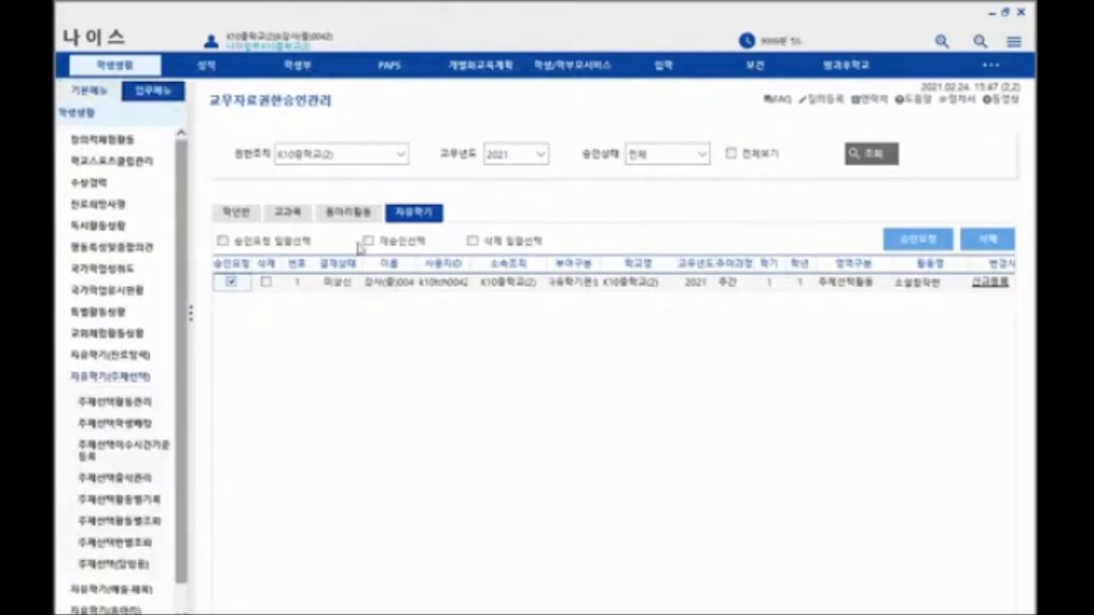
click(136, 402)
click(142, 479)
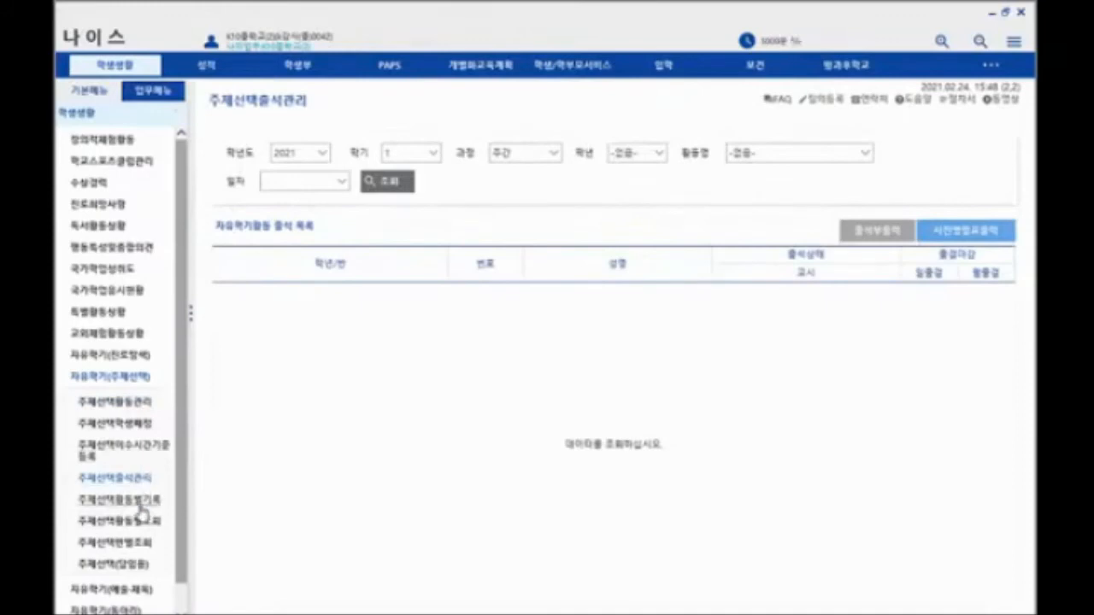
Check 주제선택활동별기록's grade, semester and activity filters, then reopen 교무자료권한승인관리
click(141, 502)
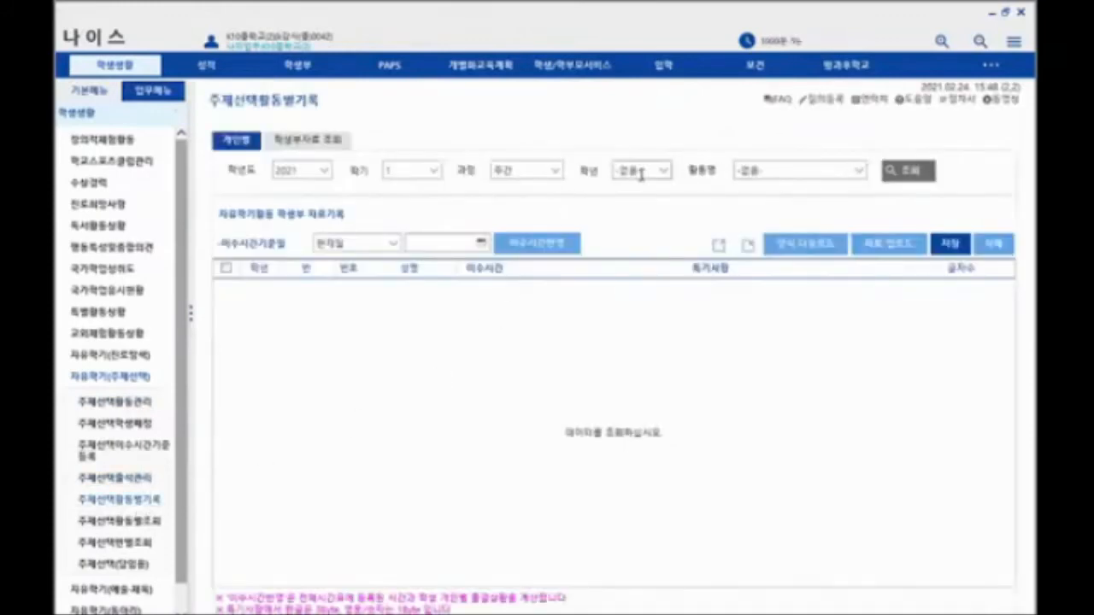
click(651, 172)
click(412, 170)
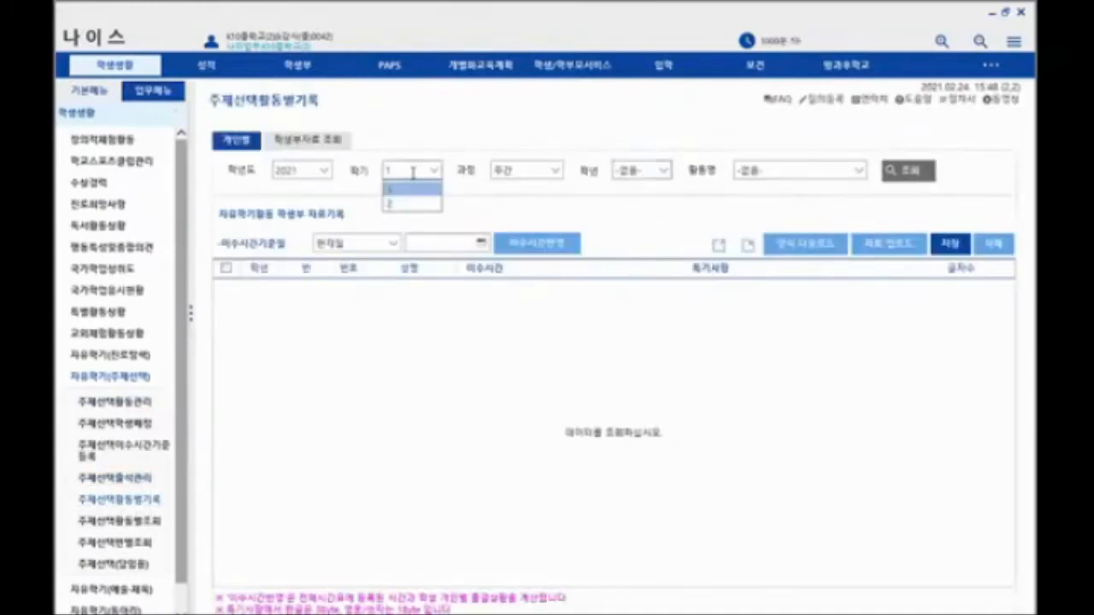
click(664, 175)
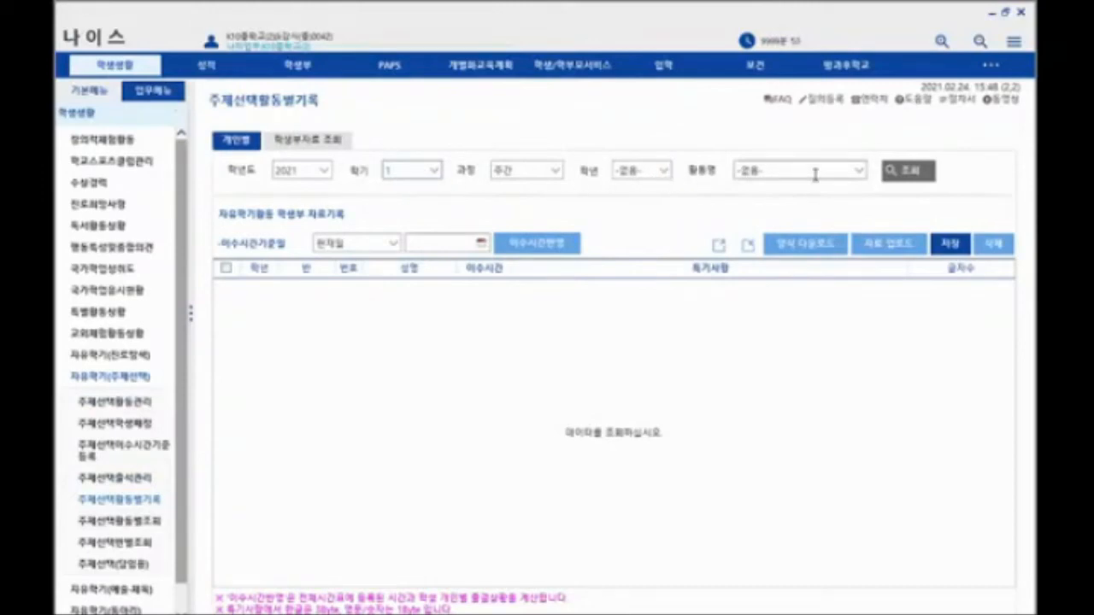
click(843, 173)
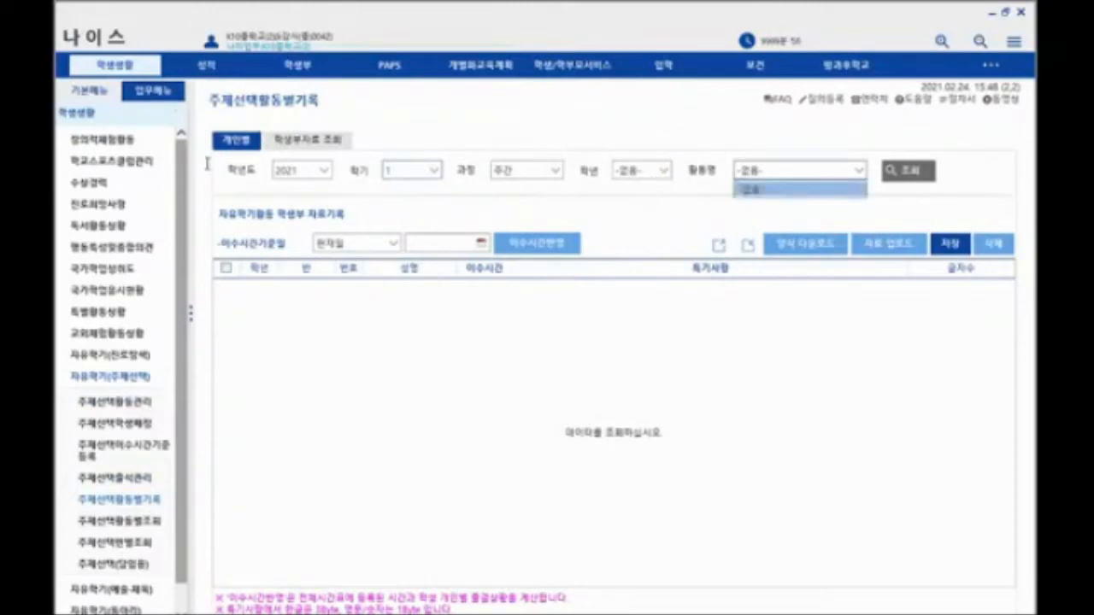
click(92, 91)
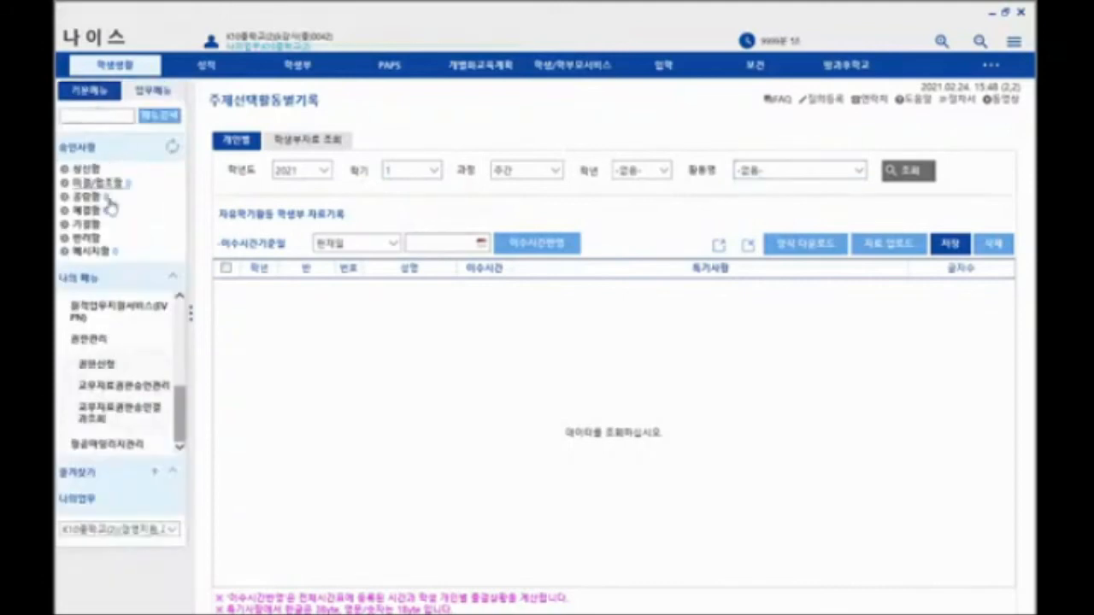
click(133, 392)
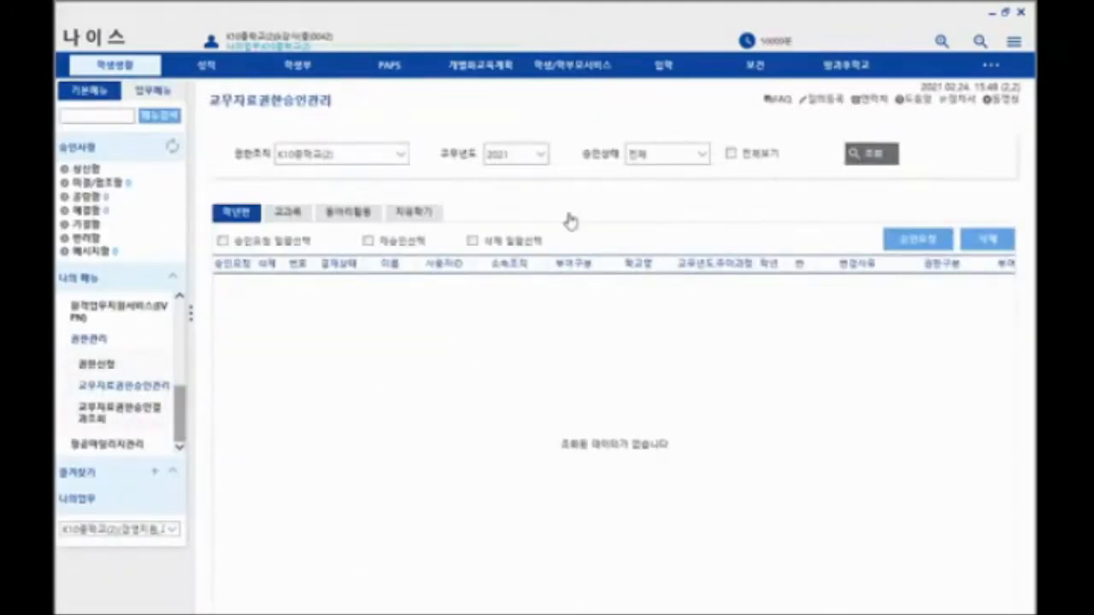
Show the 자율학기 permission requests and mark the 소설창작반 row
click(428, 213)
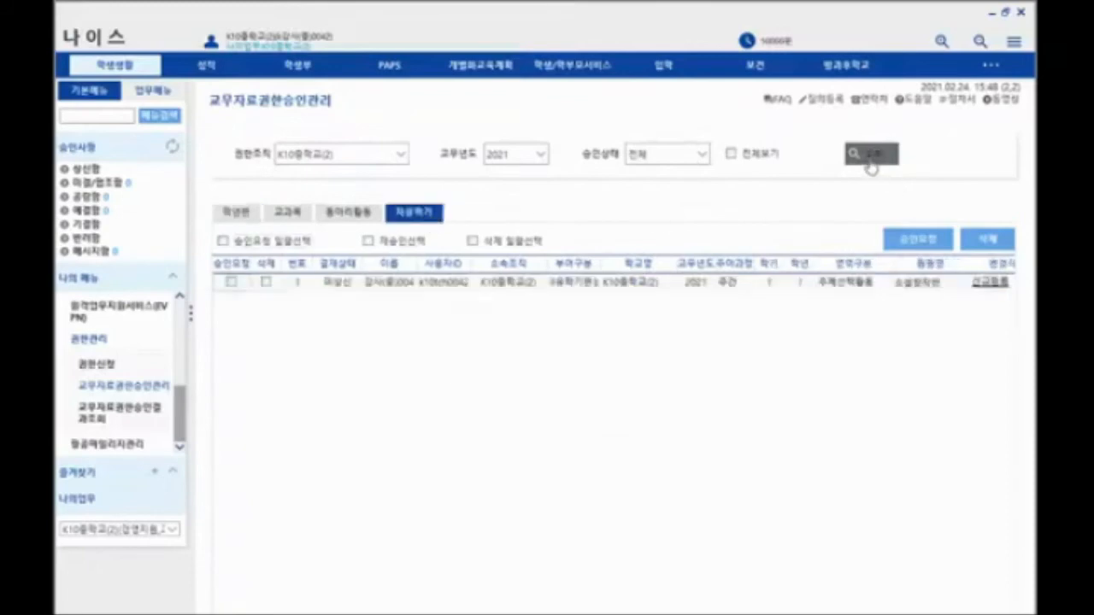
click(870, 155)
click(440, 214)
click(231, 283)
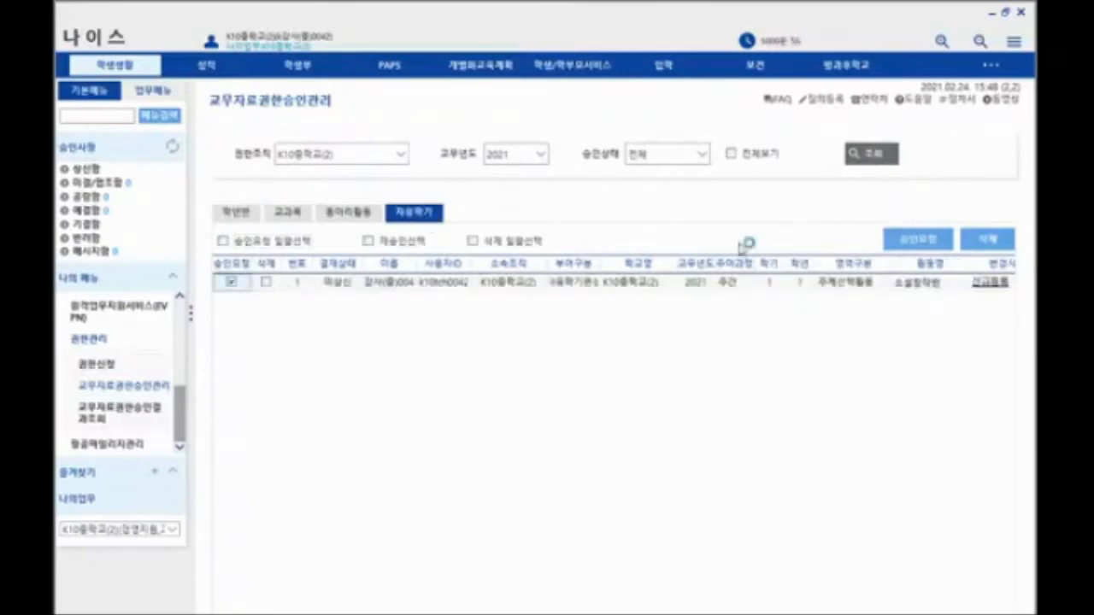
Start an approval request for the marked row and add the listed teacher as approver
click(916, 240)
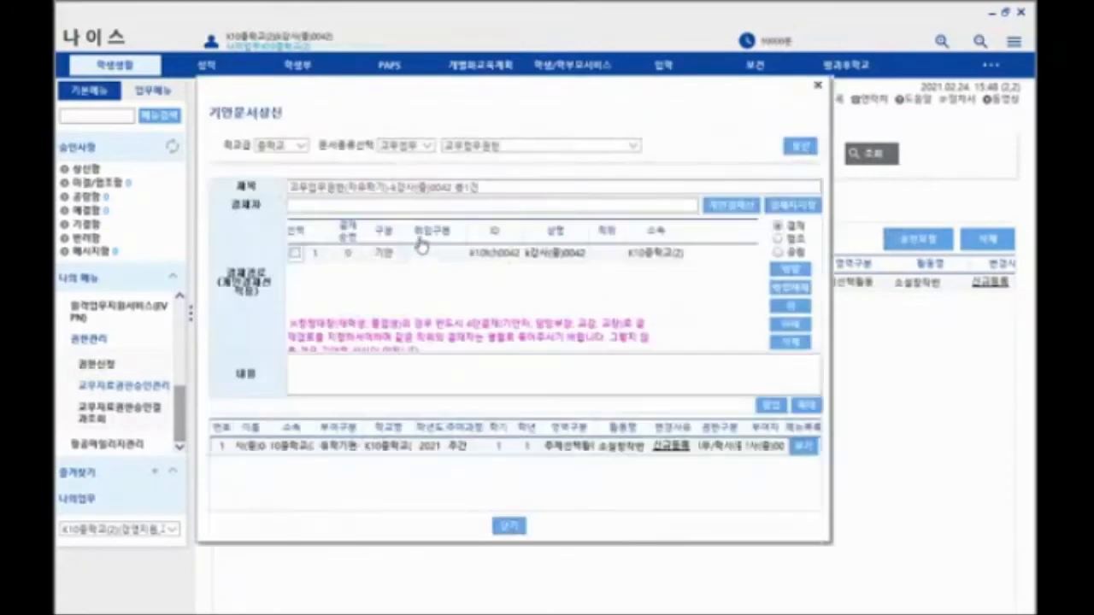
click(792, 205)
double_click(358, 230)
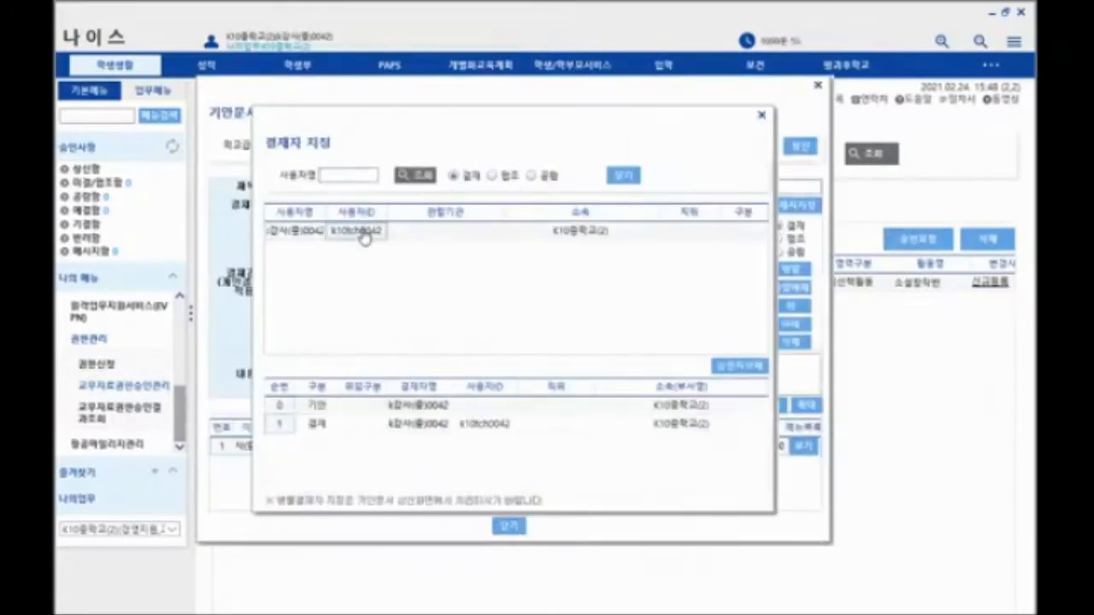
click(623, 175)
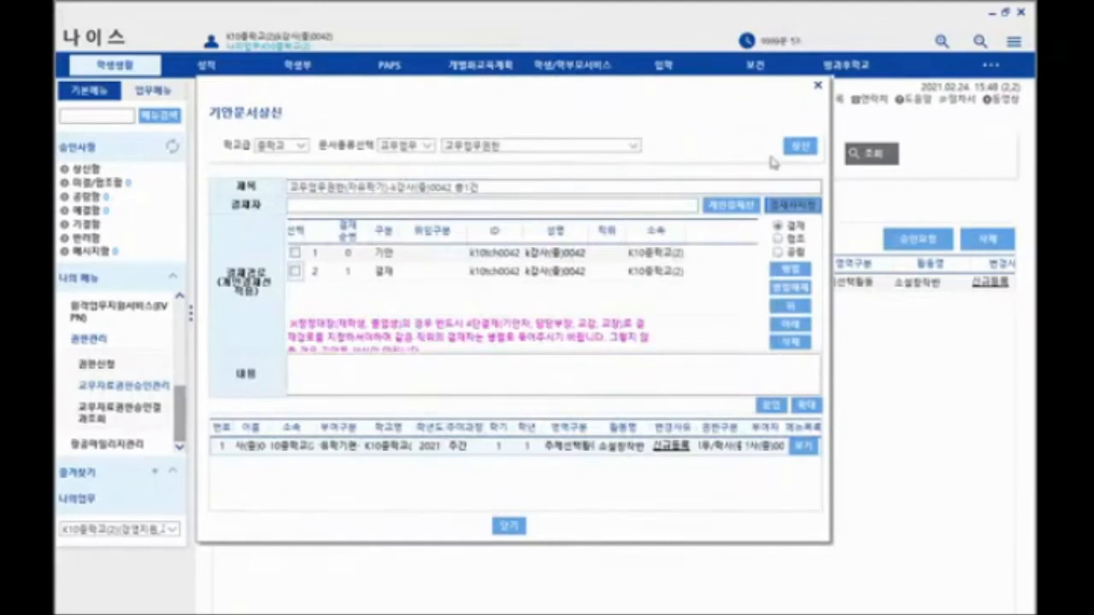
Submit (상신) the draft, confirm the notices, and view it in 상신함 as 상신(진행)
click(801, 145)
click(512, 347)
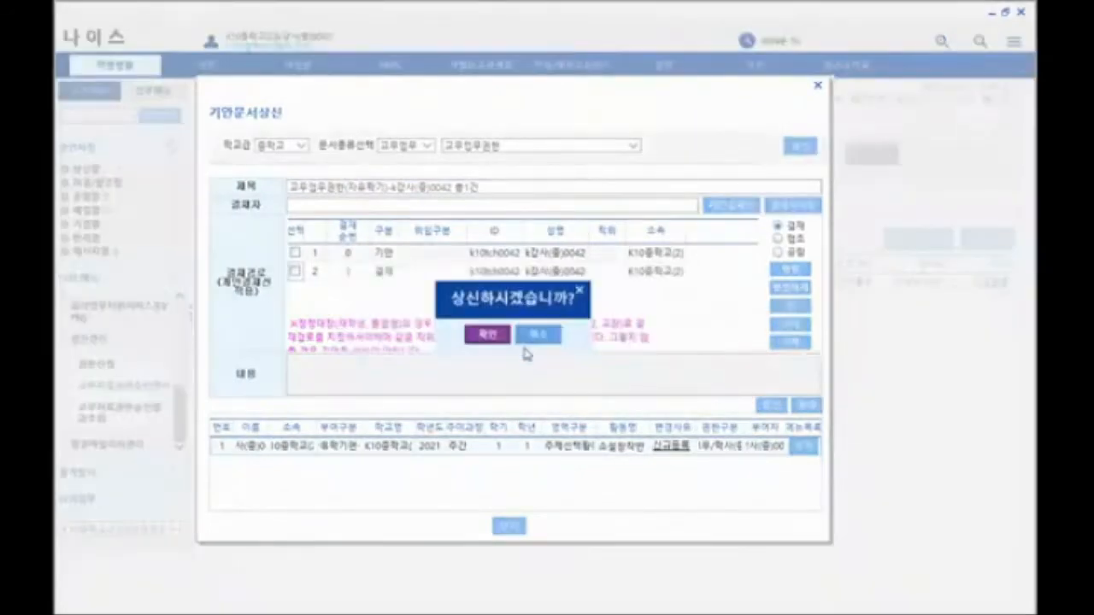
click(490, 335)
click(513, 336)
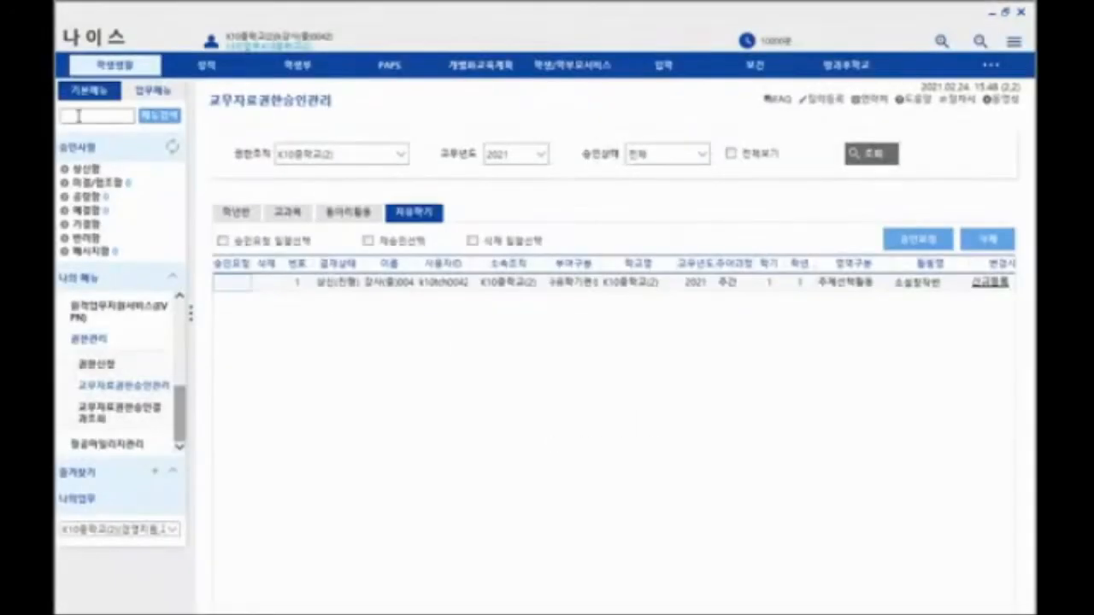
click(85, 170)
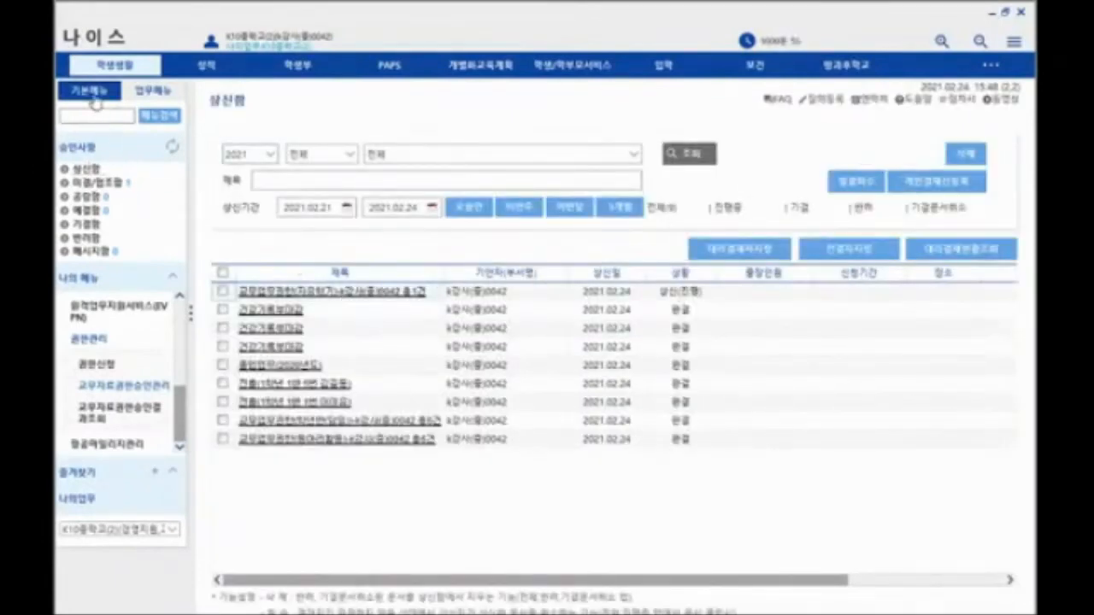
Approve (승인) the 자율학기 permission document from 미결/협조함 and confirm the completion notices
click(99, 183)
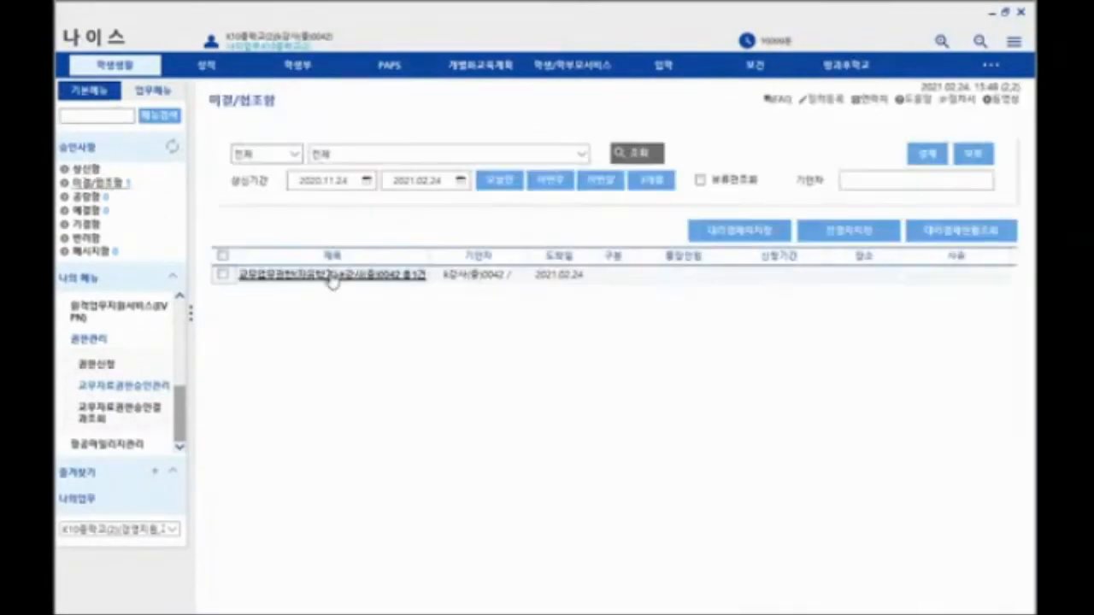
click(367, 276)
click(336, 184)
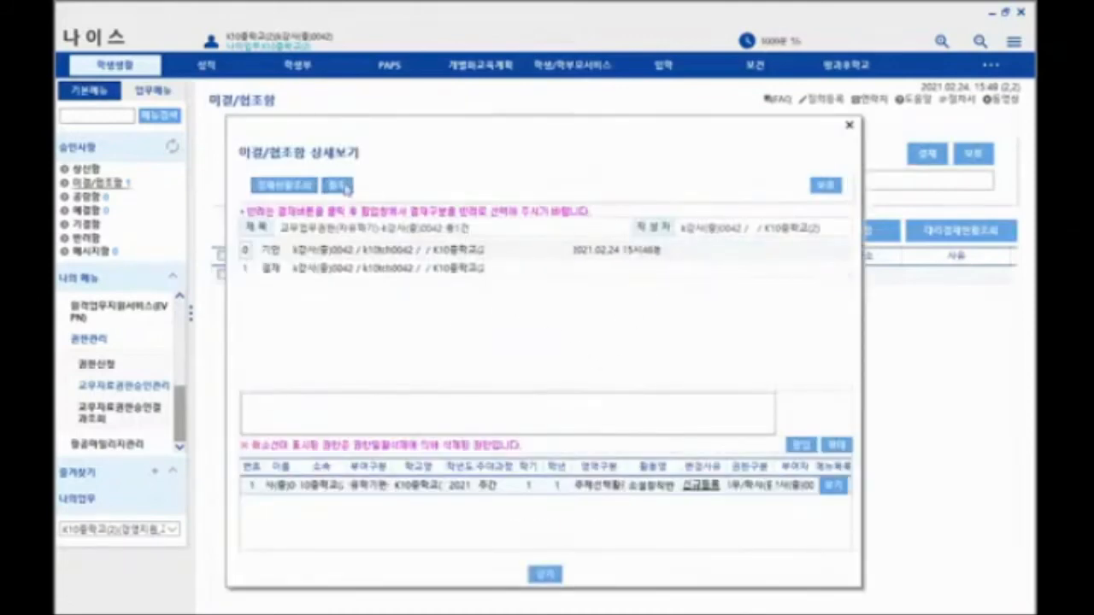
click(527, 450)
click(527, 378)
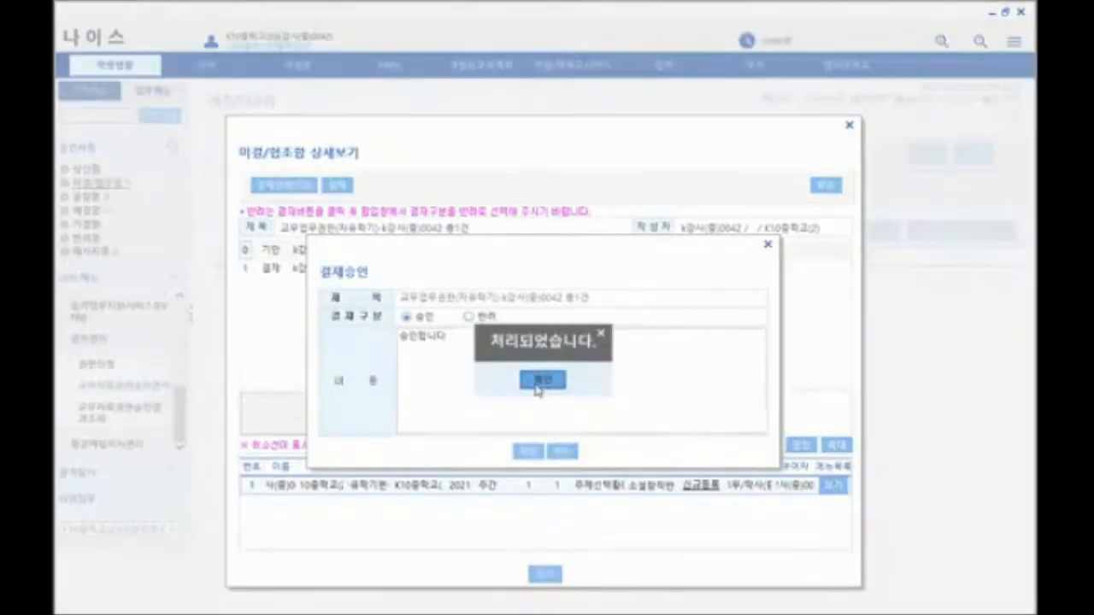
click(544, 383)
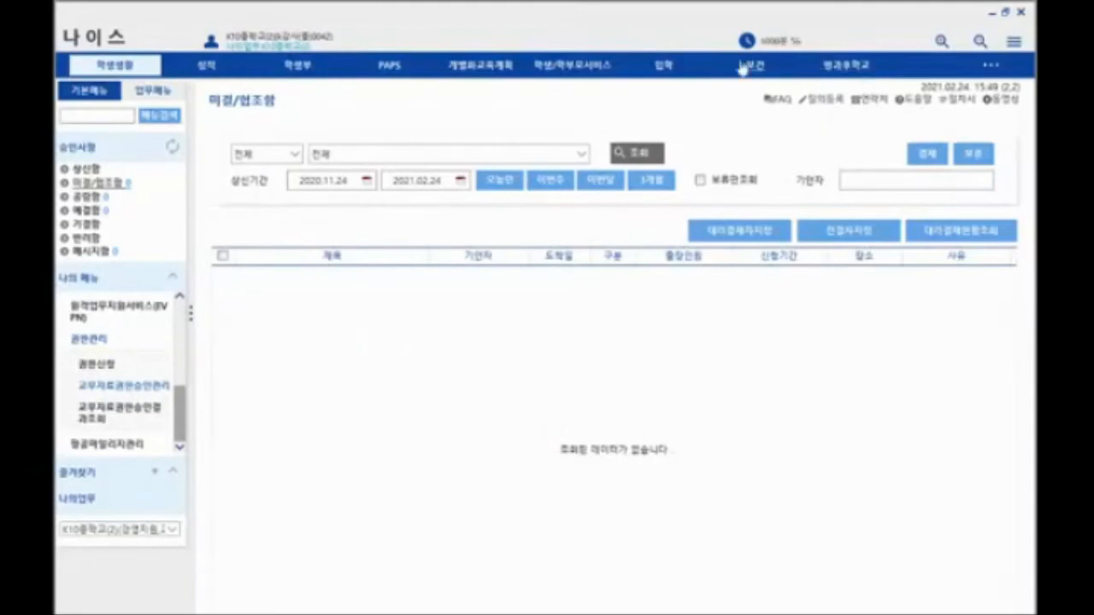
click(126, 71)
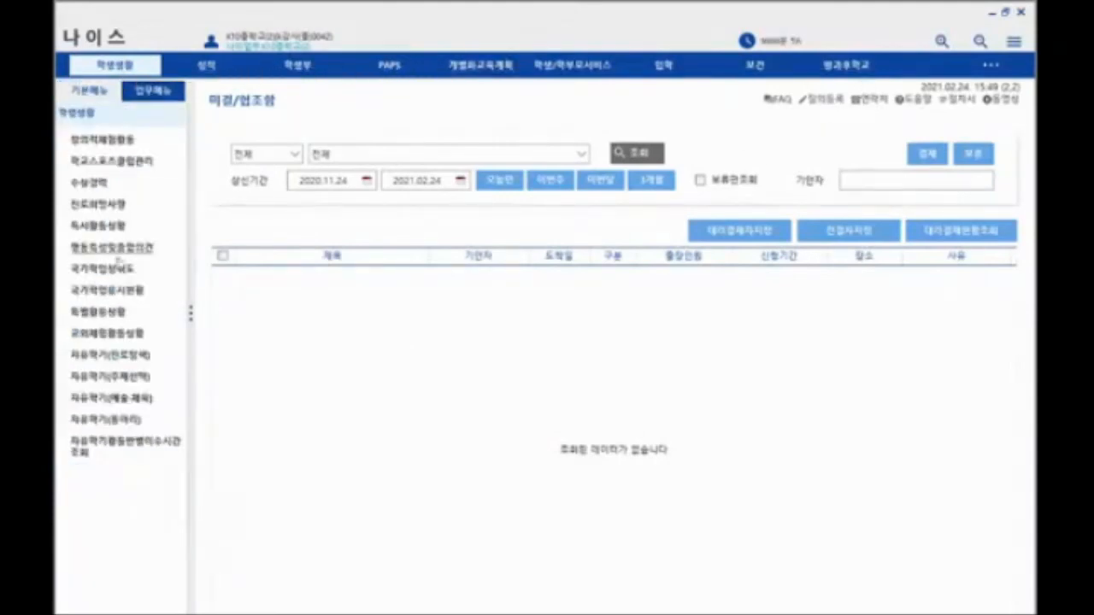
Search 주제선택활동별기록 for grade 1, find no records, then go to 주제선택출석관리
click(126, 376)
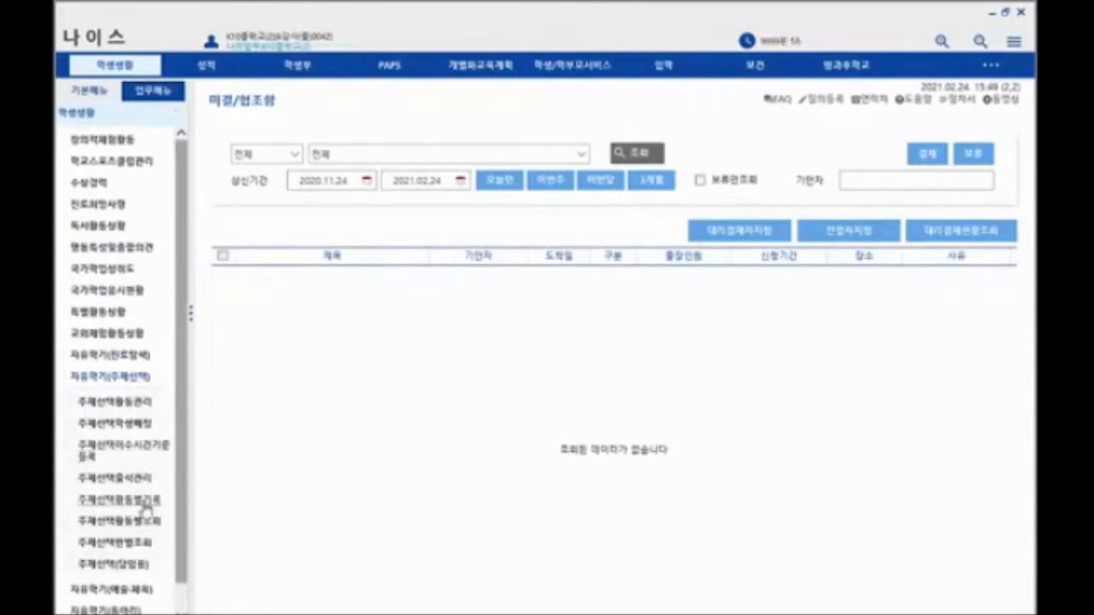
click(128, 501)
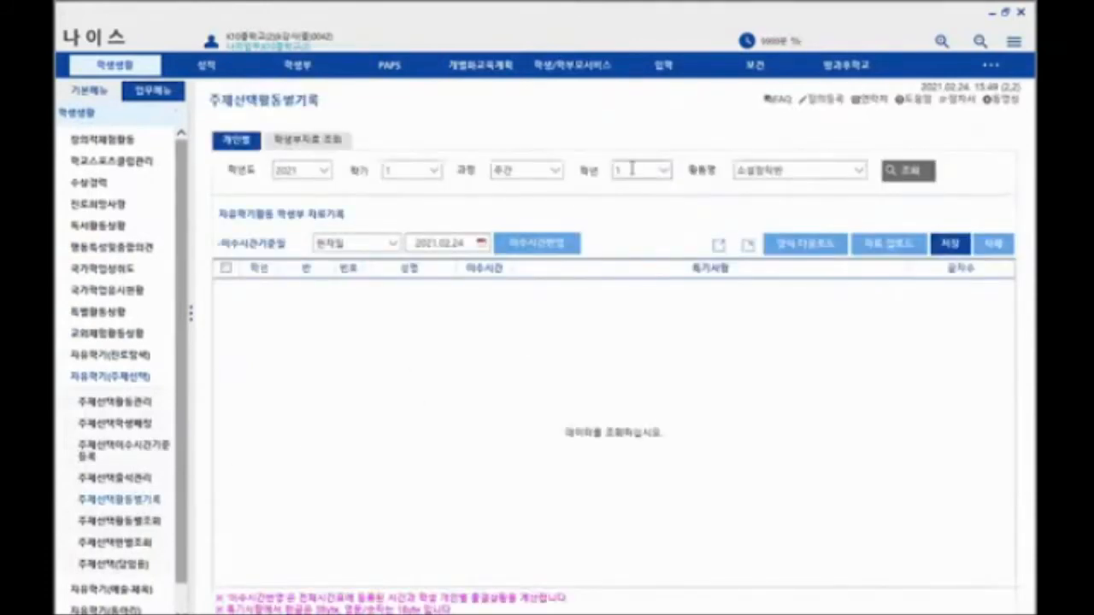
click(664, 171)
click(667, 186)
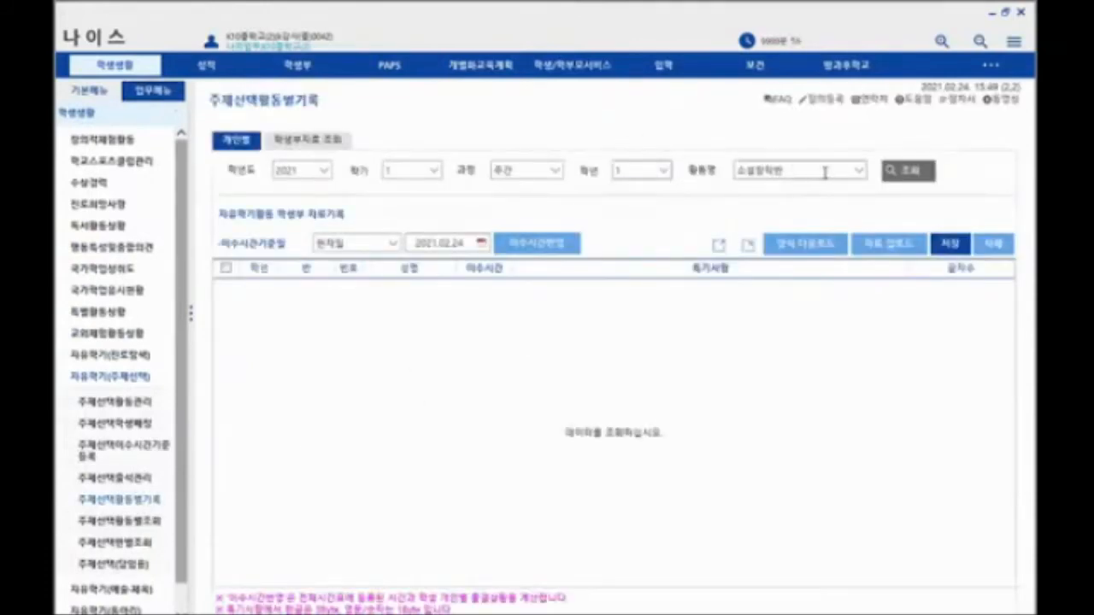
click(911, 171)
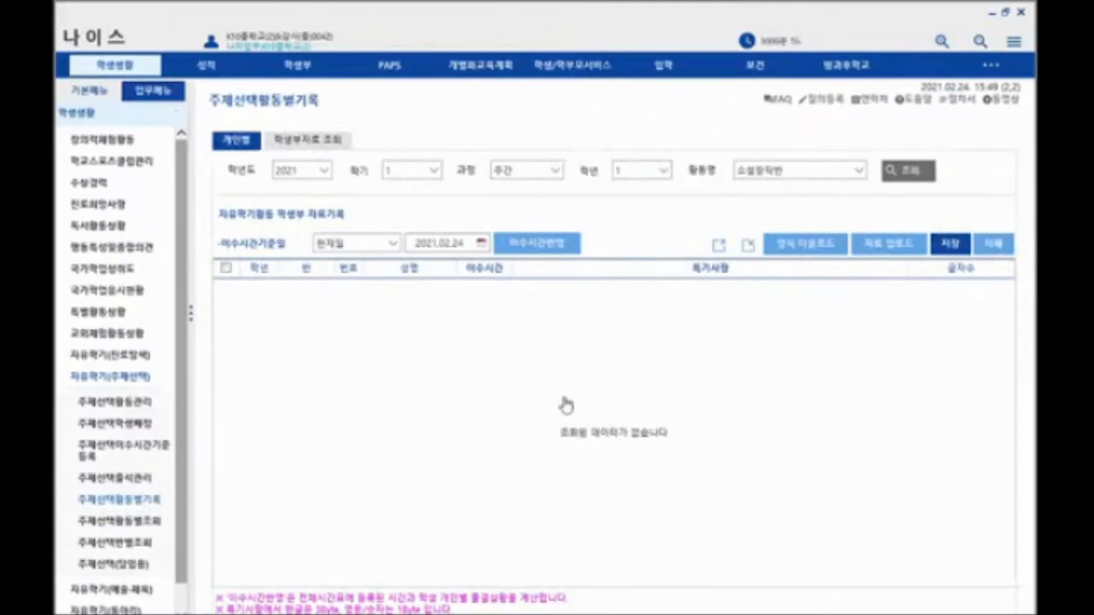
click(142, 484)
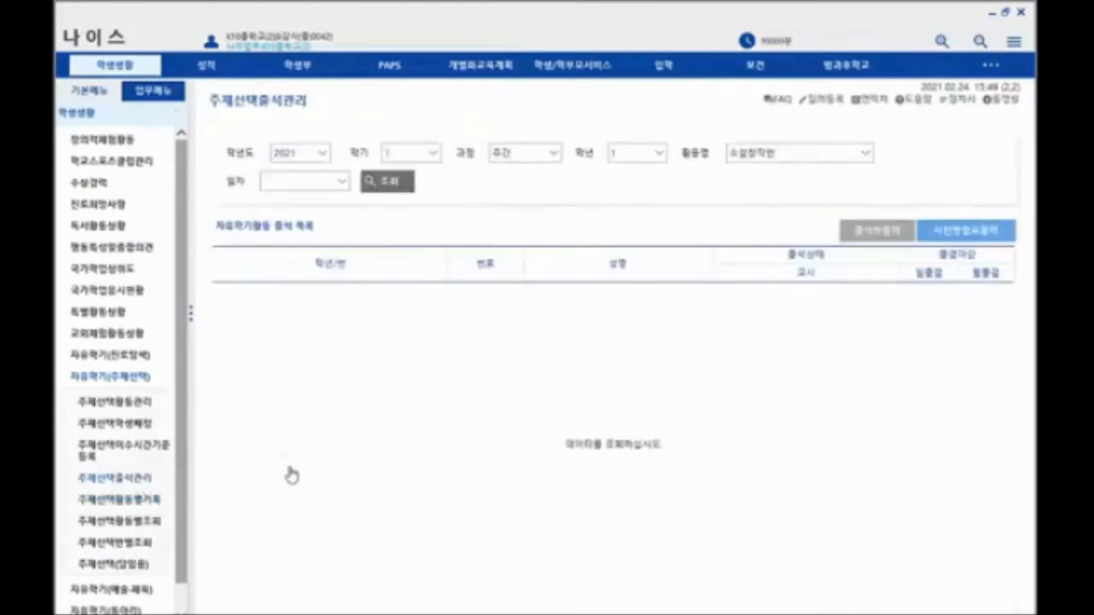
Open 주제선택이수시간기준등록 and check that 소설창작반 is the selected activity name
click(147, 445)
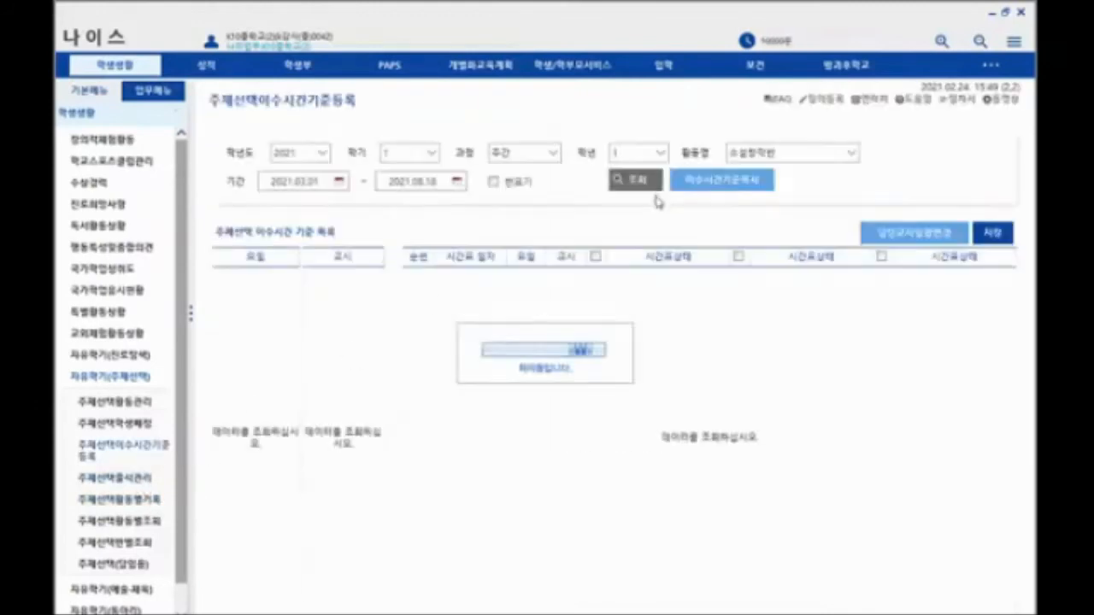
click(852, 154)
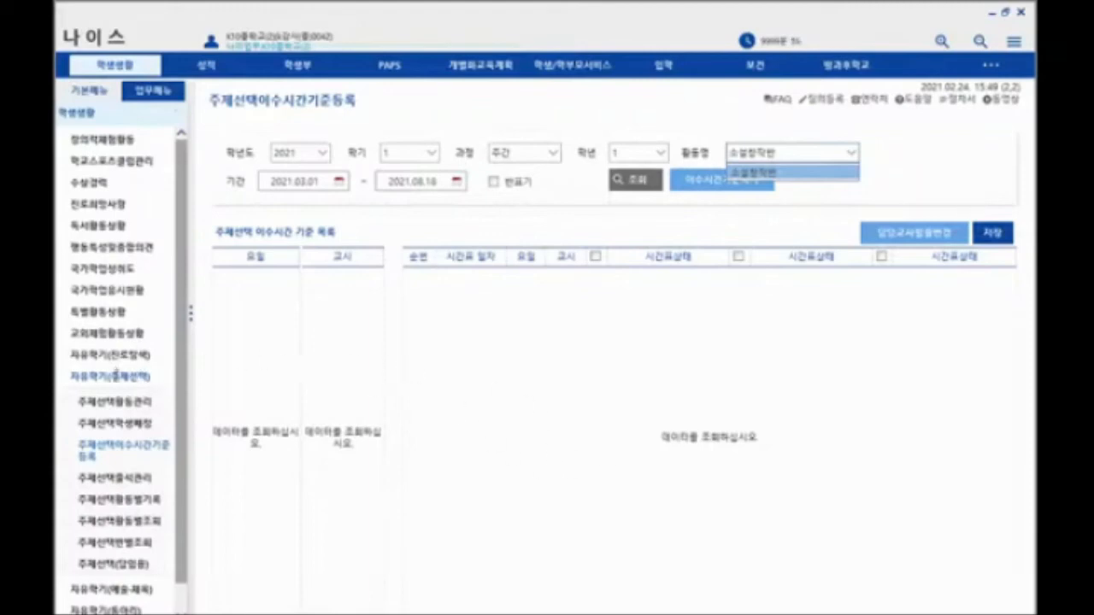
click(117, 376)
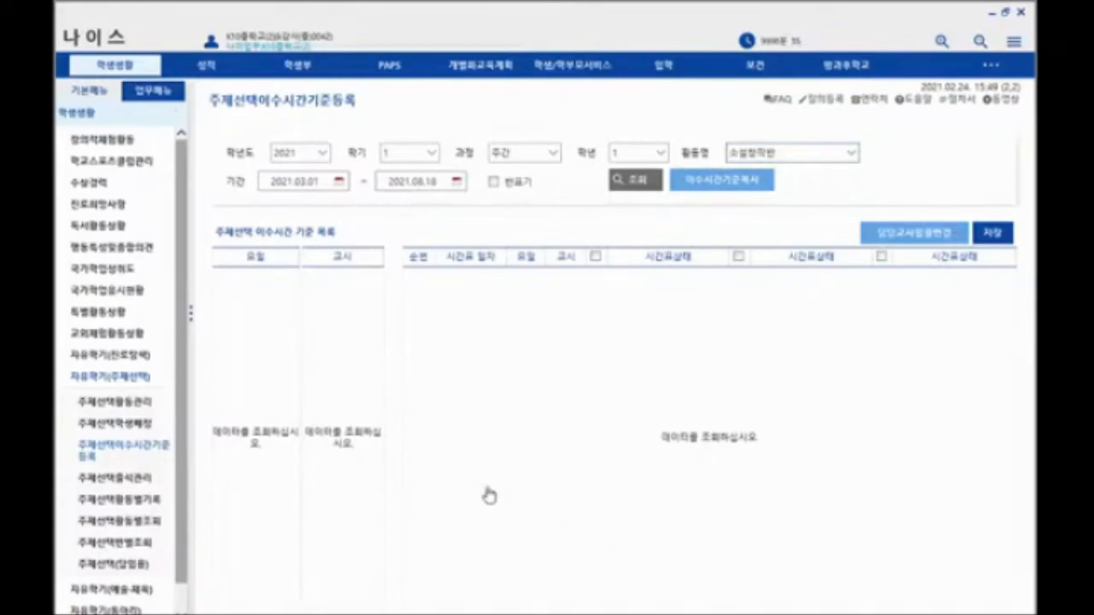
Expand 창의적체험활동 in the sidebar and scroll down to its sub-pages
click(120, 145)
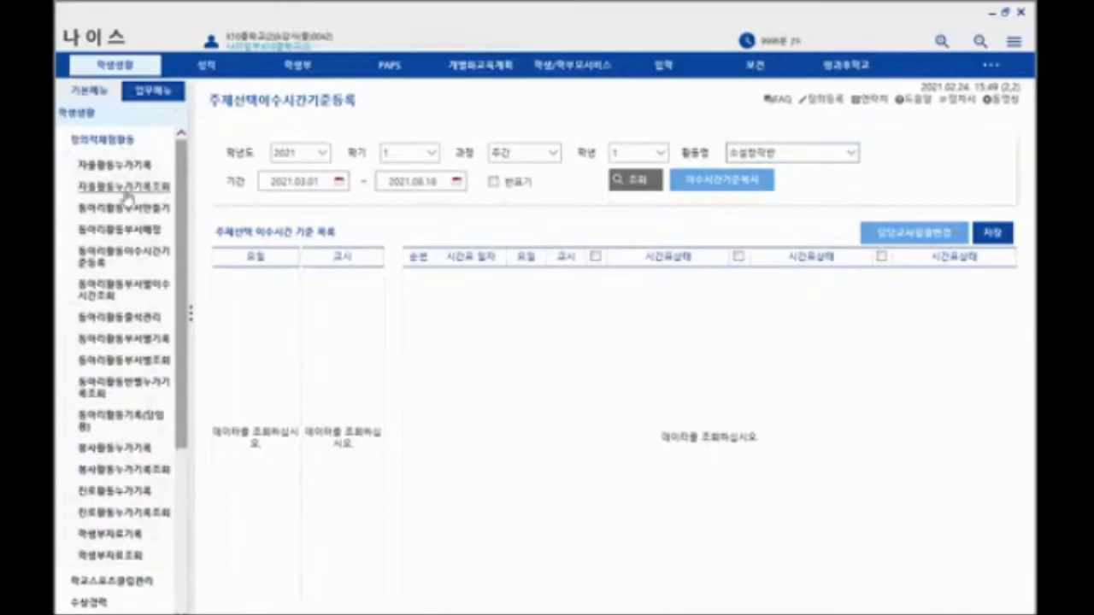
scroll(187, 433, down, 4)
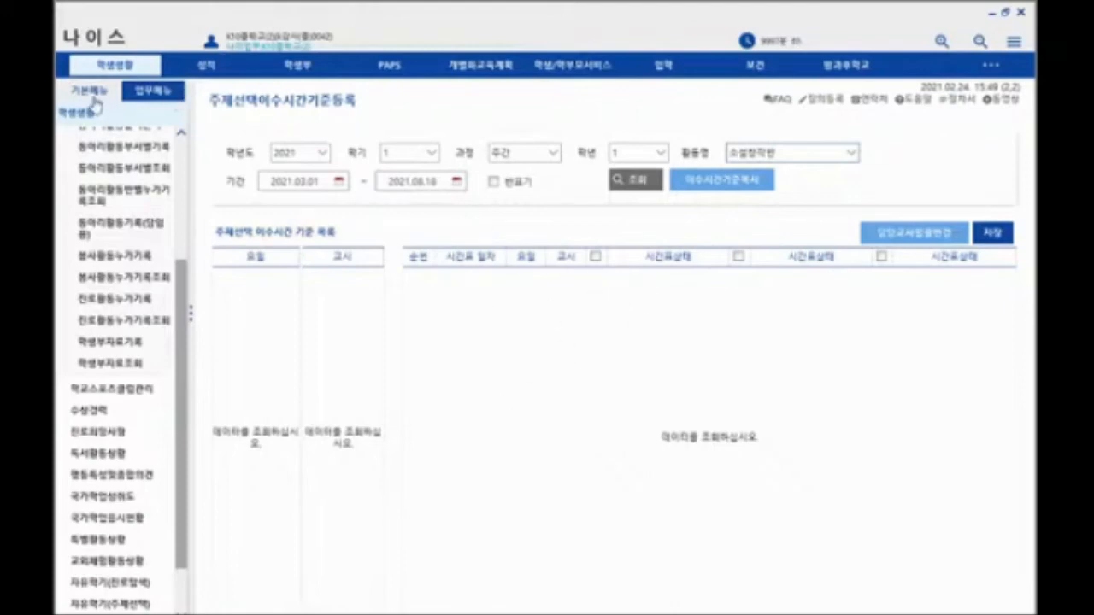
Switch to the 학적 area and open 전입관리 > 지필평가성적관리 for 2021 semester 1
click(991, 67)
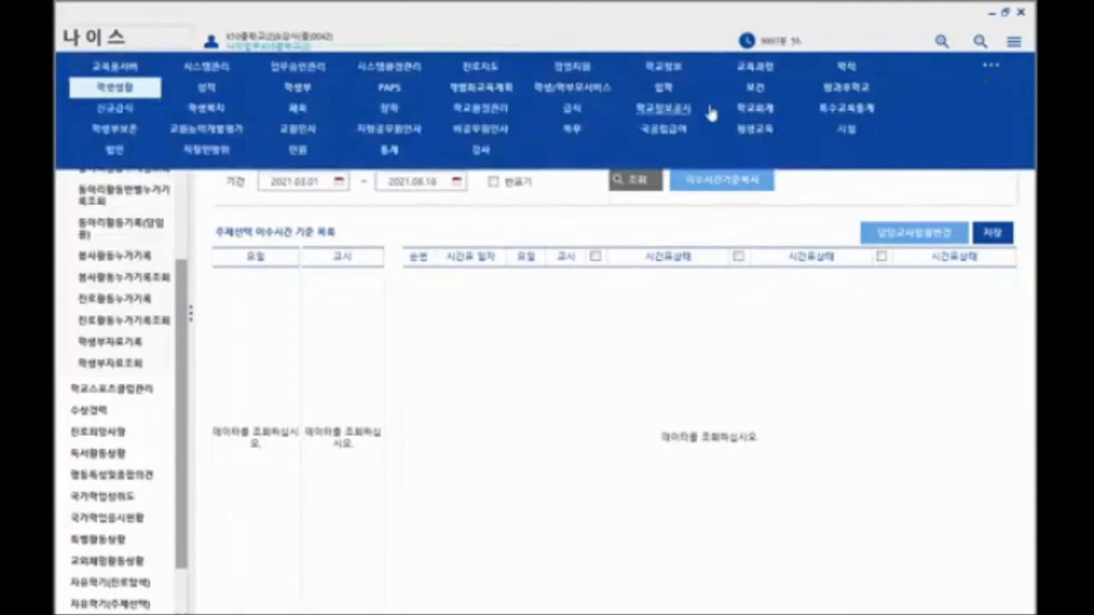
click(843, 66)
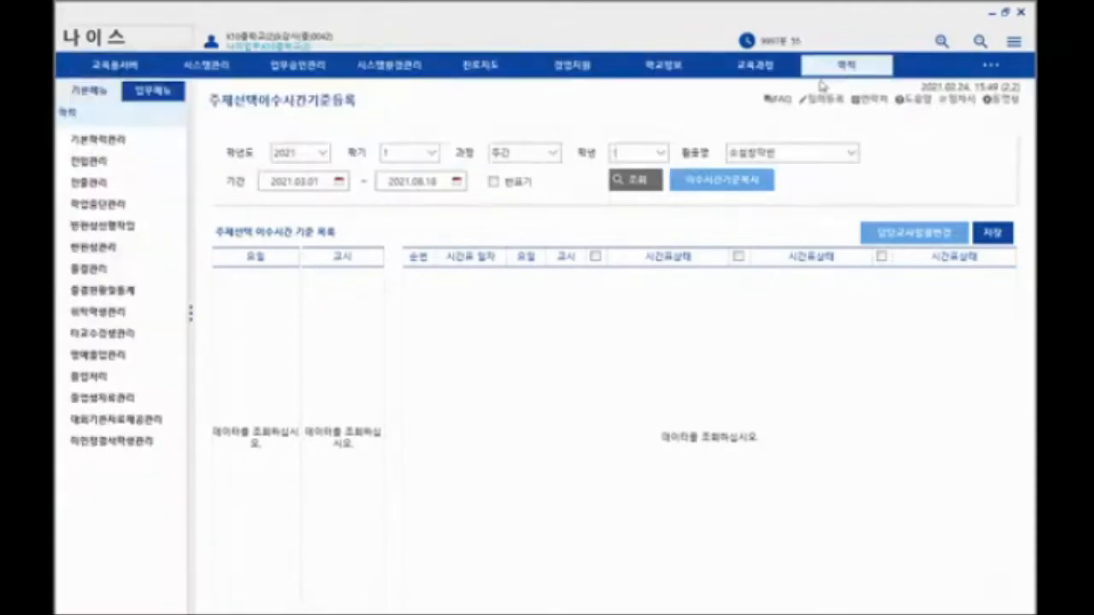
click(112, 147)
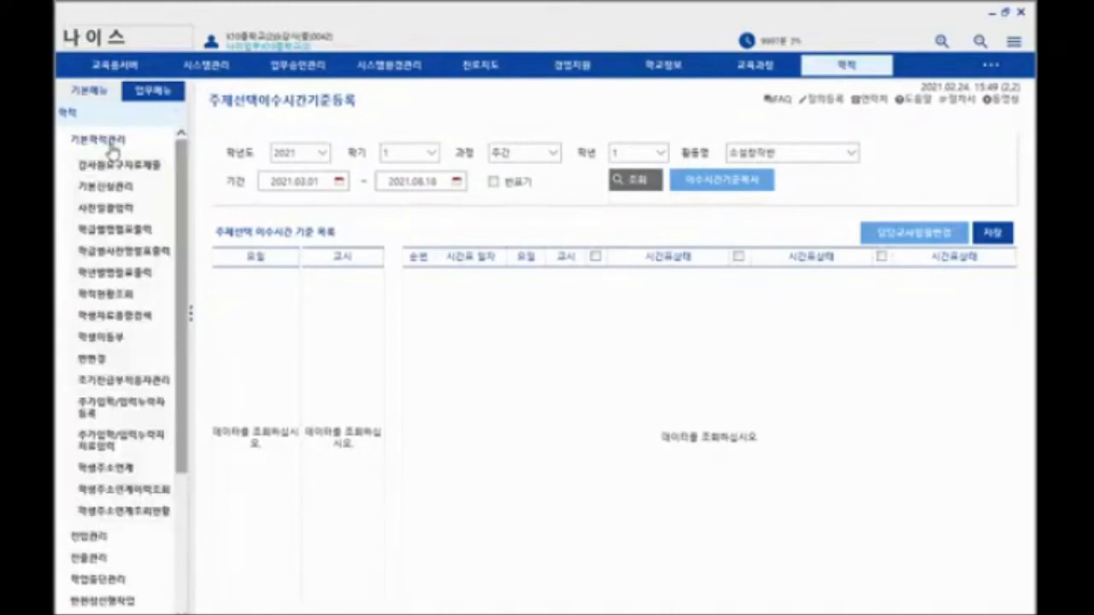
click(112, 147)
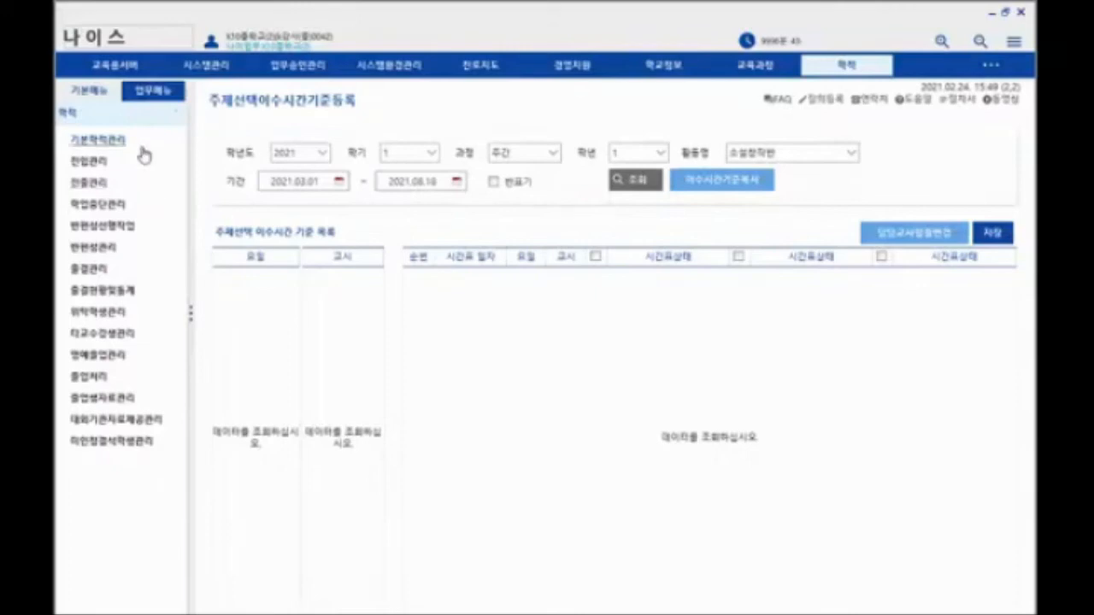
click(94, 163)
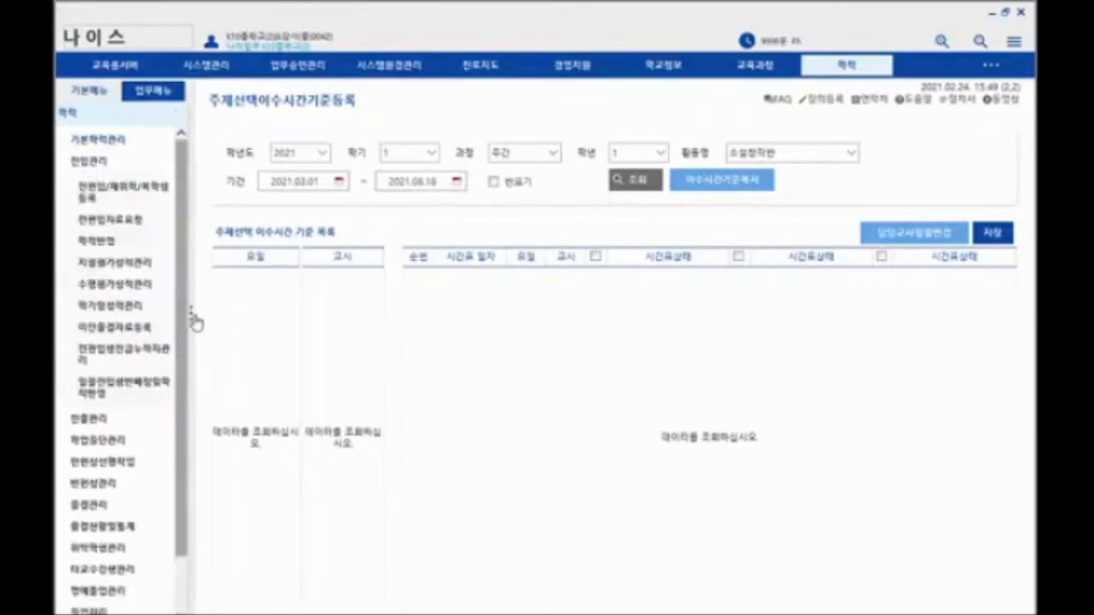
click(146, 270)
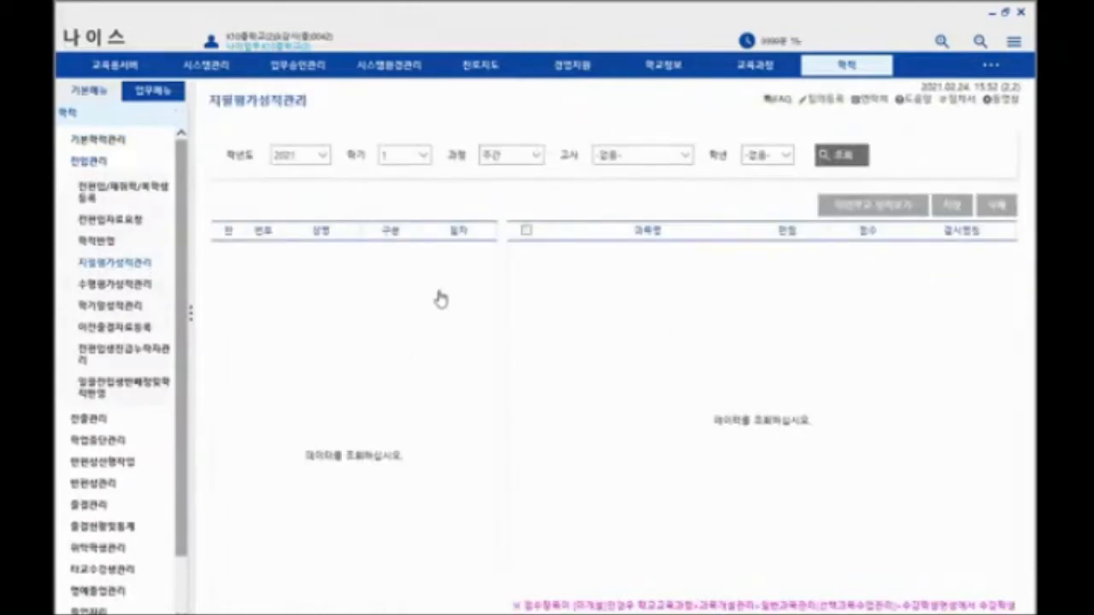
Look through 수행평가성적관리 and 지필평가성적관리, then open 학기말성적관리 under 전입관리
click(135, 287)
click(135, 266)
click(128, 310)
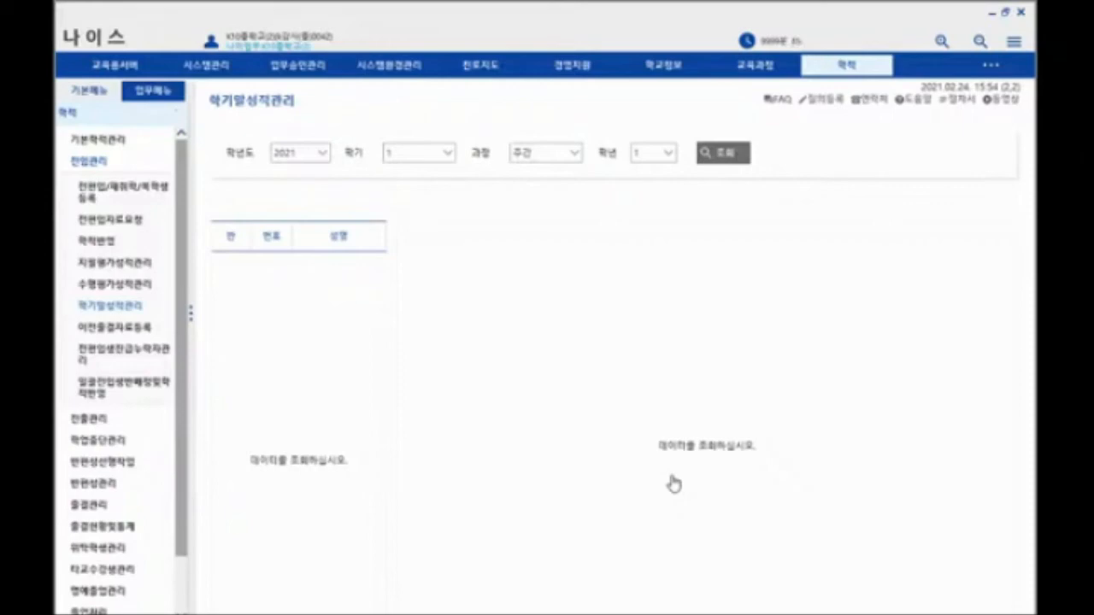
Open 이전출결자료등록 and search 2021 semester 1, 주간, grade 1, which returns no records
click(124, 330)
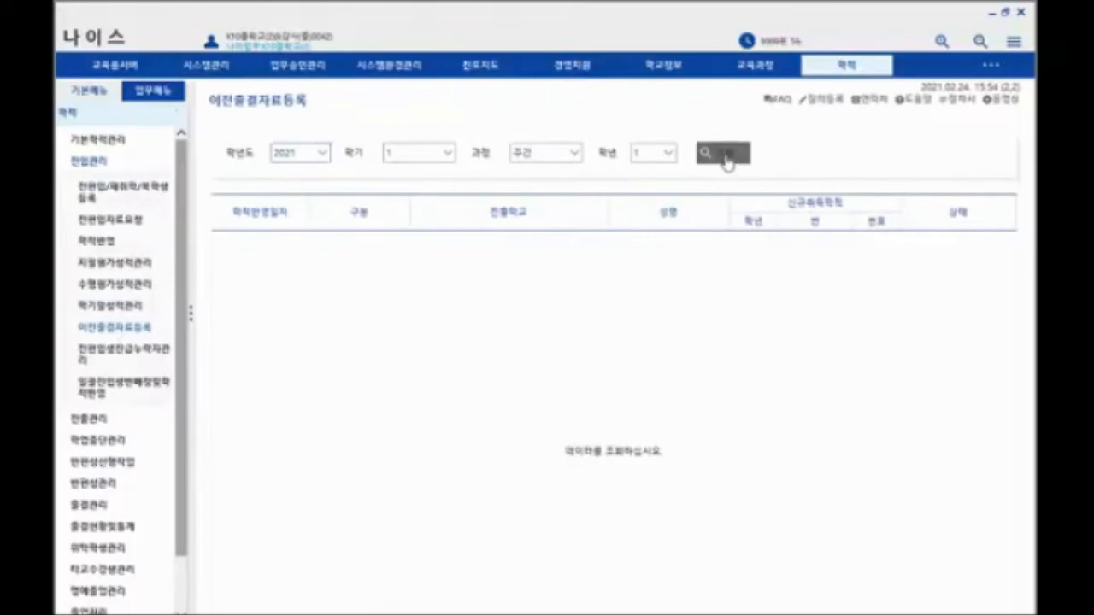
click(722, 154)
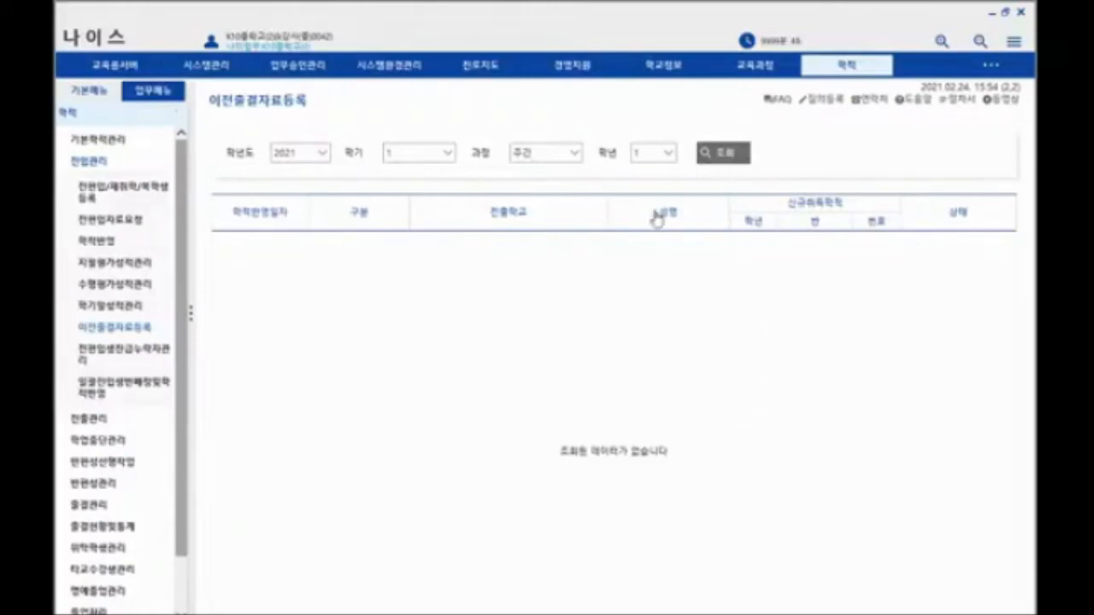
click(716, 163)
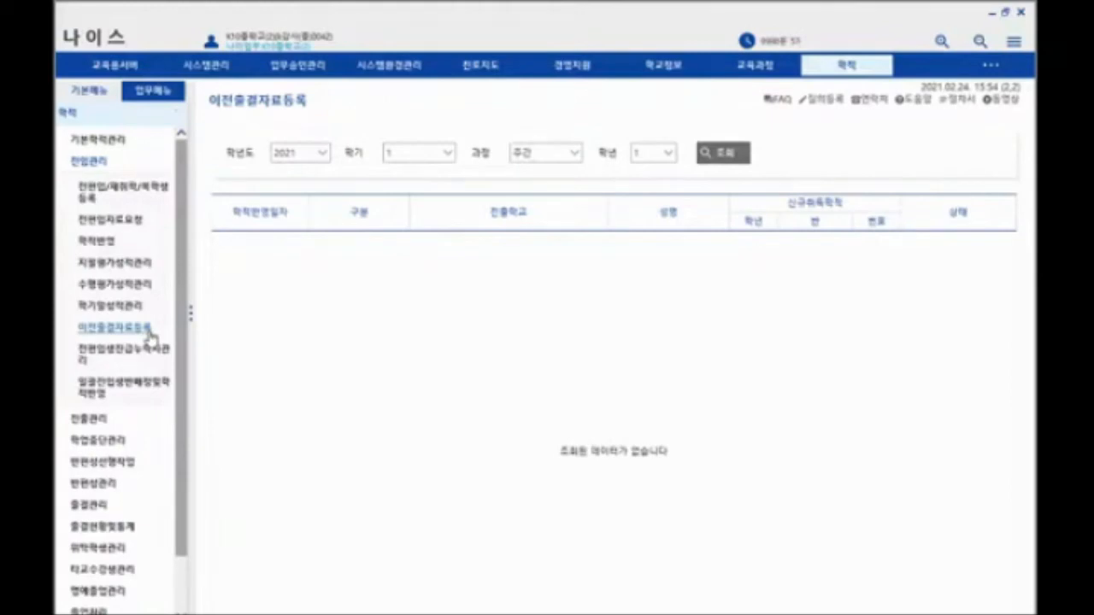
Collapse the 전입관리 submenu, leaving the empty 이전출결자료등록 results on screen
click(88, 162)
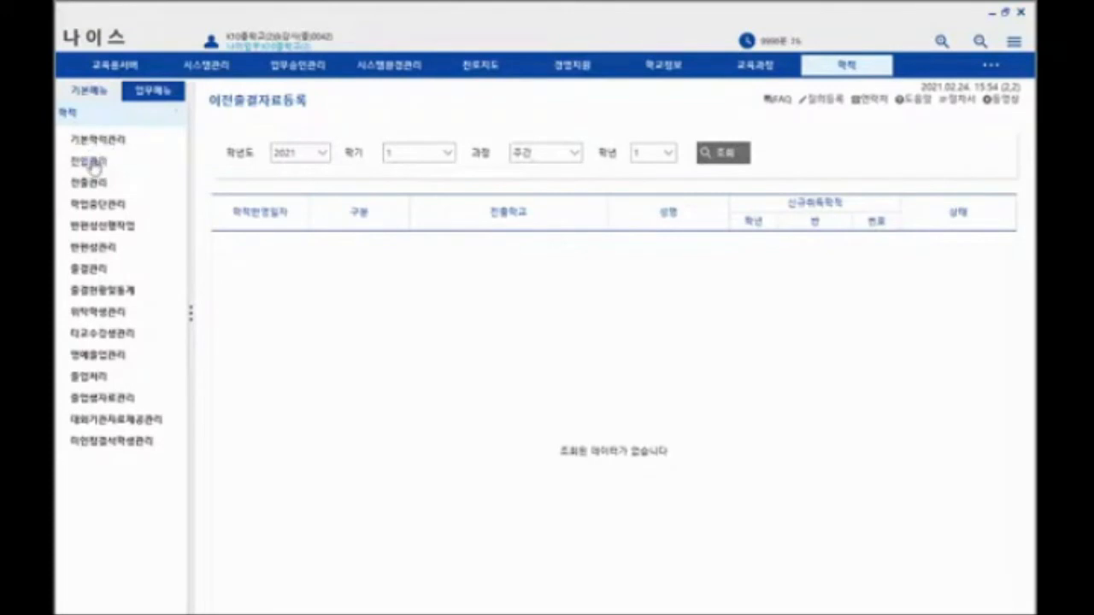
Open 전편입/재취학/복학생등록 and search 2021.03.01–2021.03.18 after correcting the end date
click(94, 165)
click(139, 194)
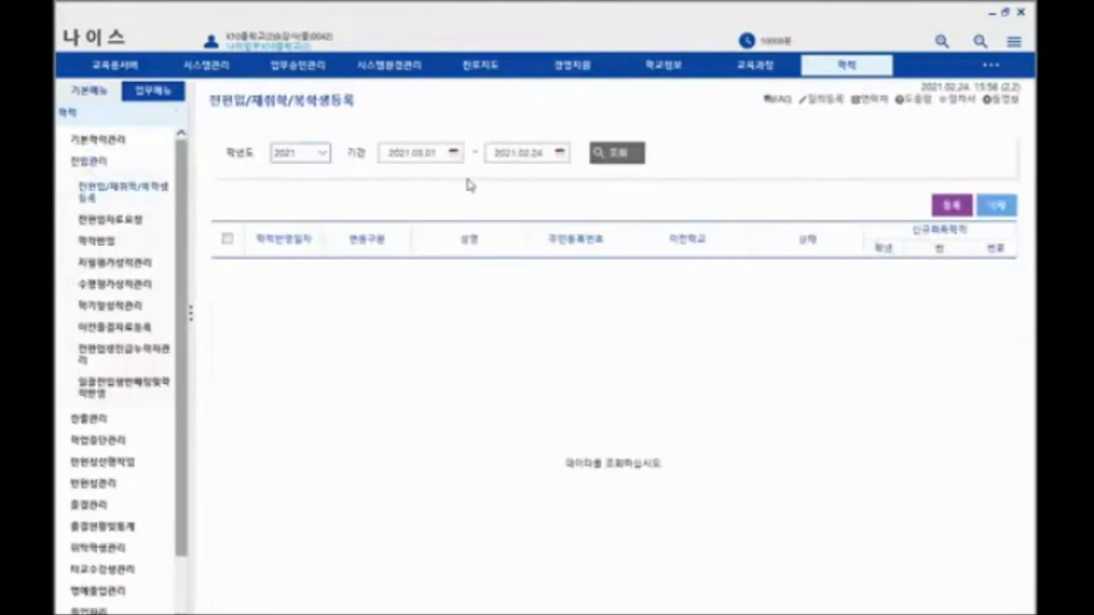
click(622, 154)
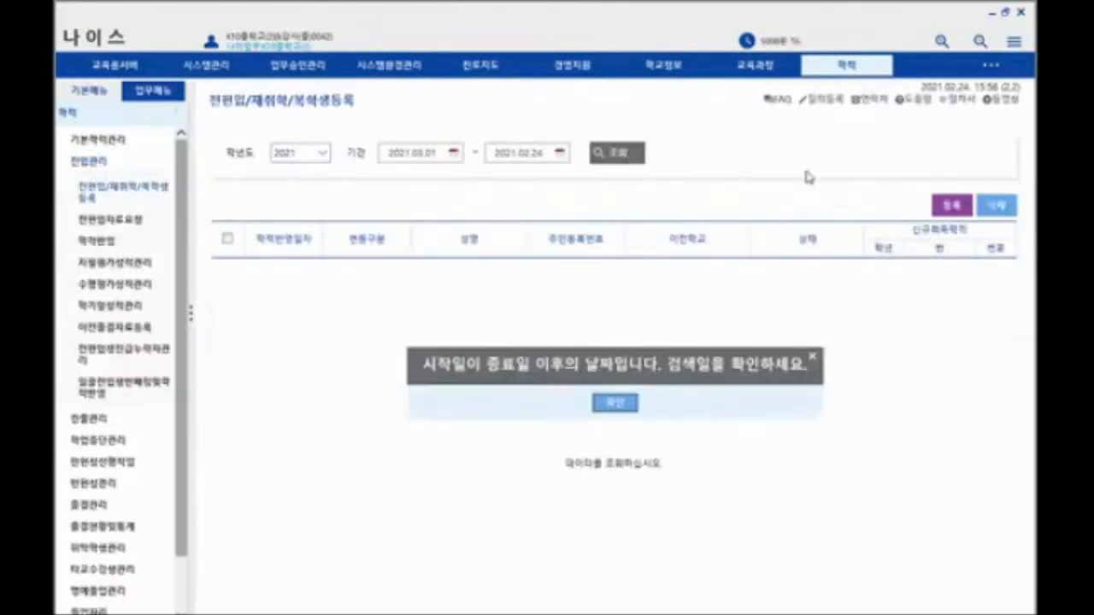
click(614, 403)
click(561, 154)
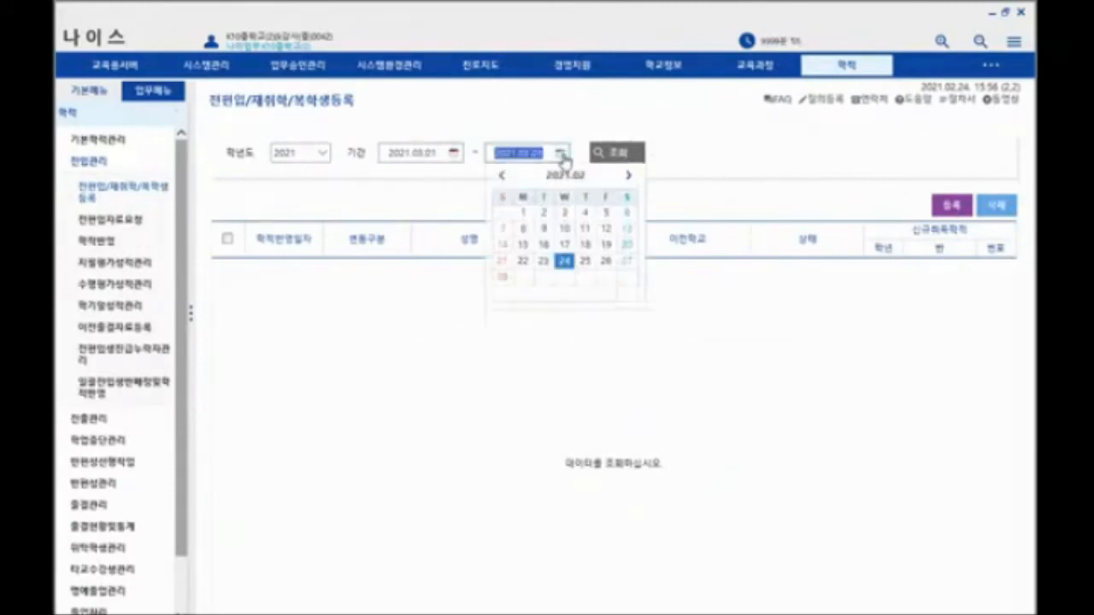
click(629, 175)
click(594, 247)
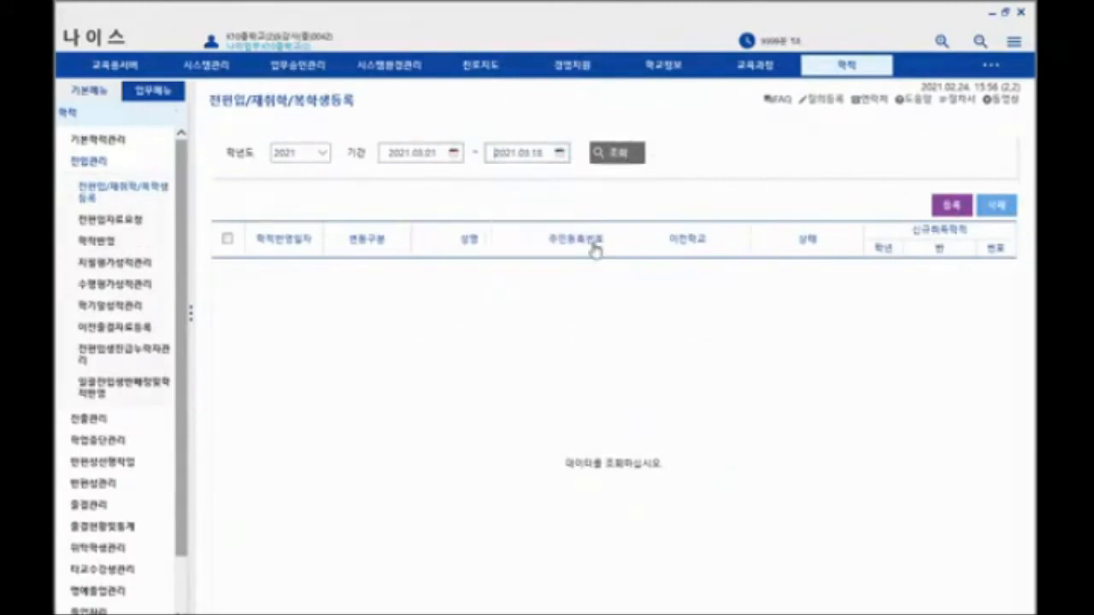
click(617, 154)
Open the 등록 form for a 2021 student, try both 재취학 change types, then close without saving
click(949, 208)
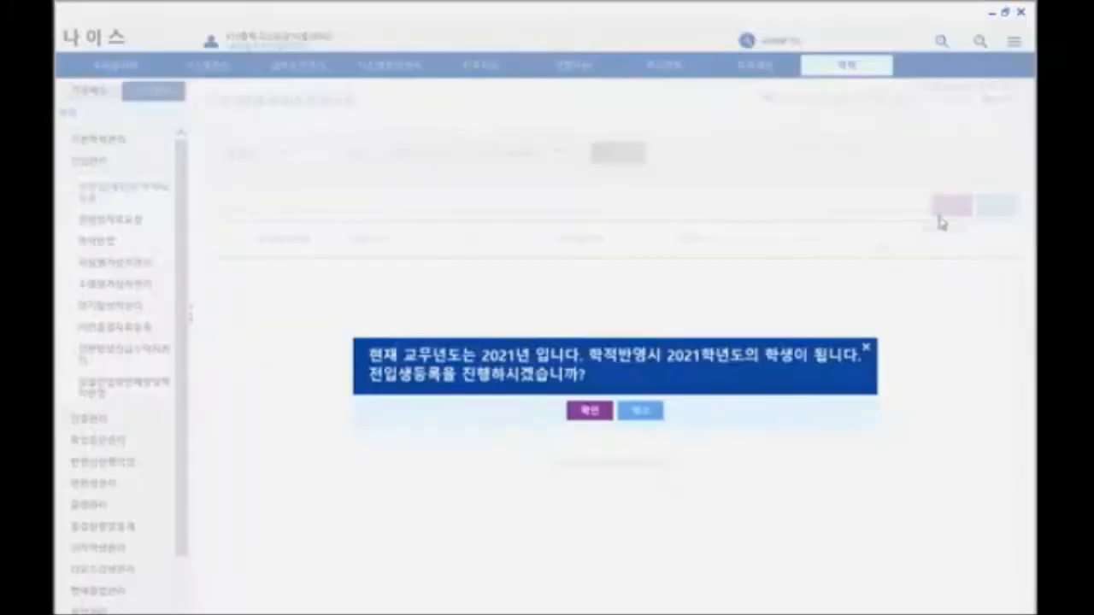
click(589, 411)
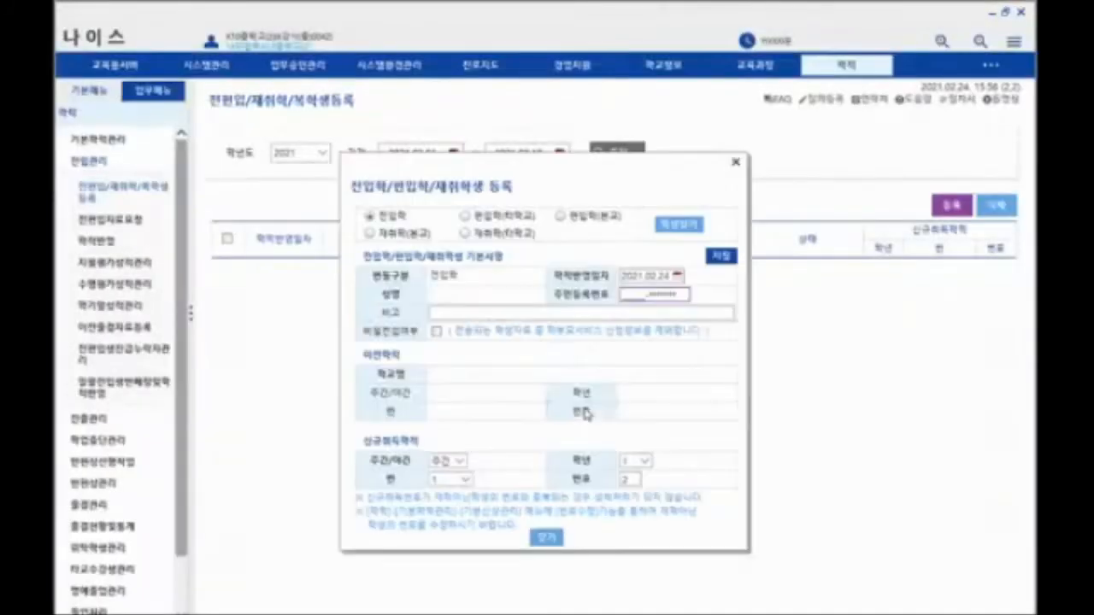
click(372, 238)
click(466, 236)
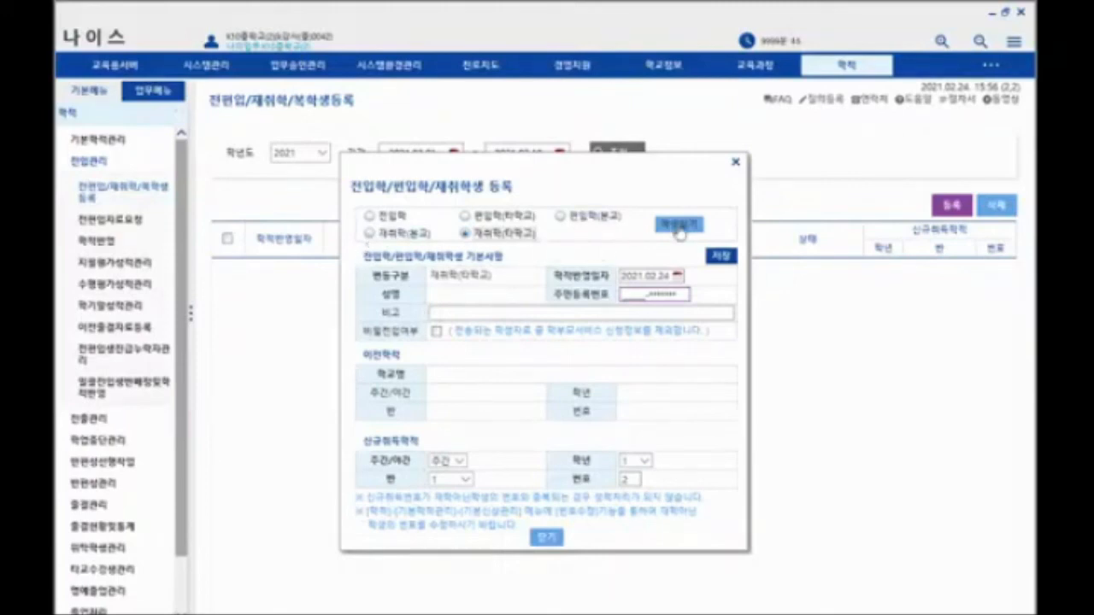
click(545, 536)
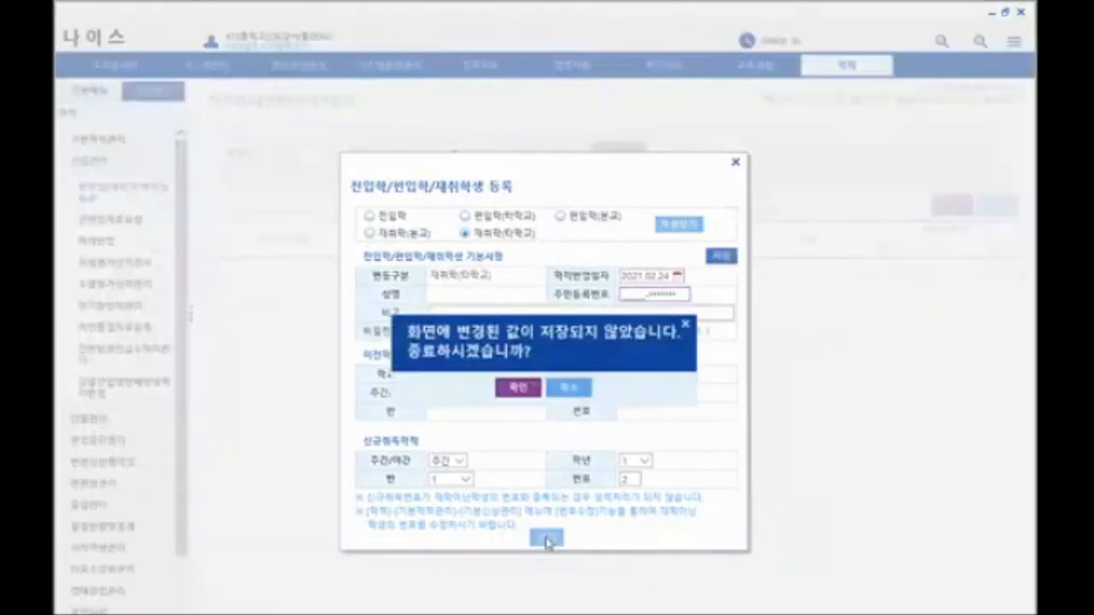
click(521, 390)
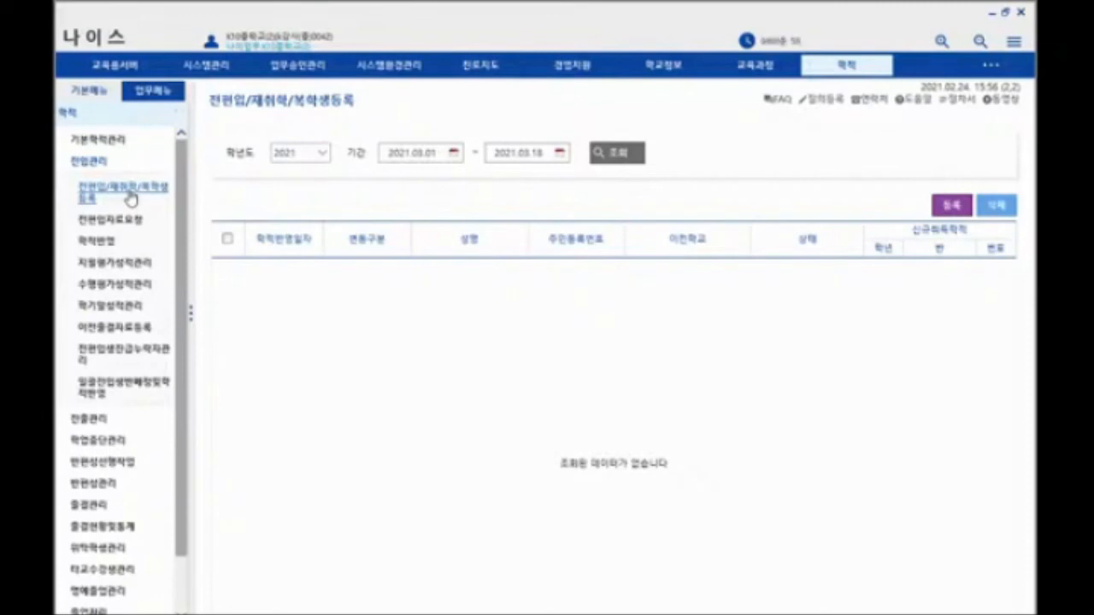
Open 추가입학/입력누락자등록, search, and add a row whose change type ends up blank
click(96, 140)
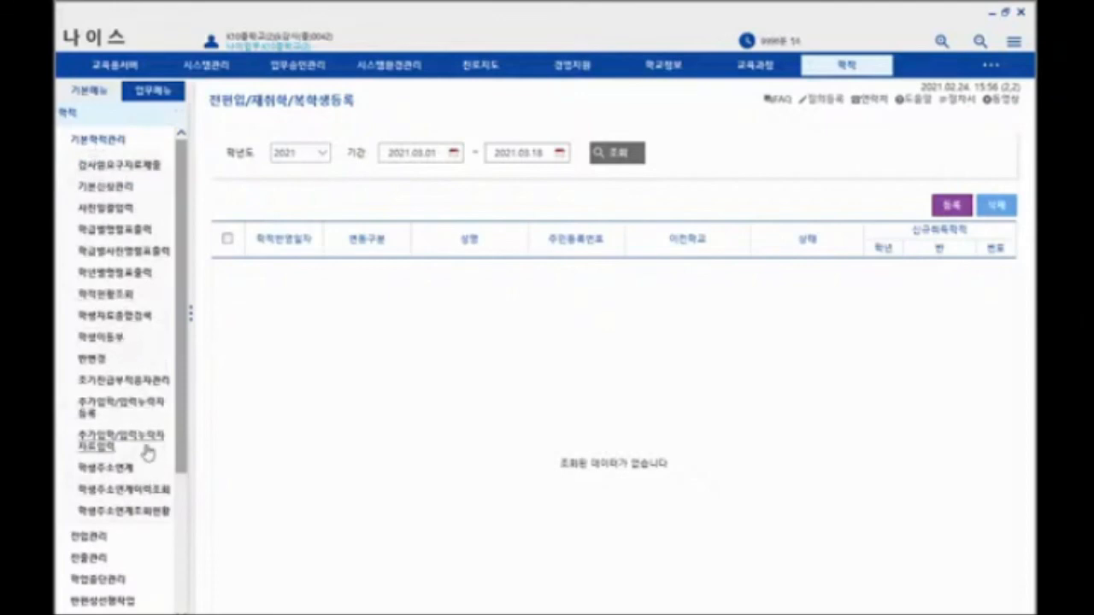
click(146, 414)
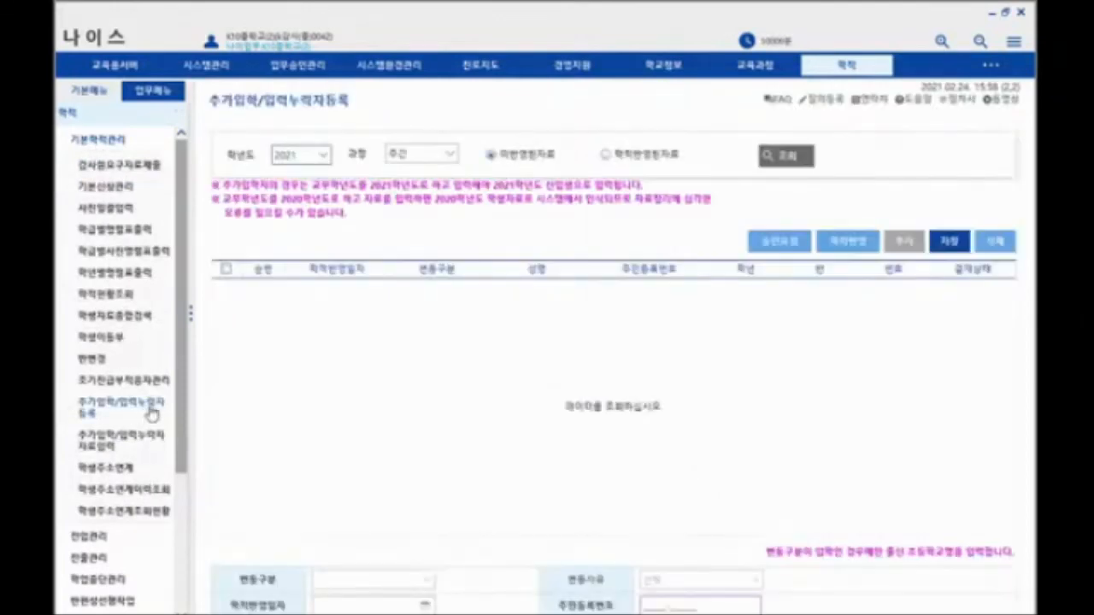
click(780, 155)
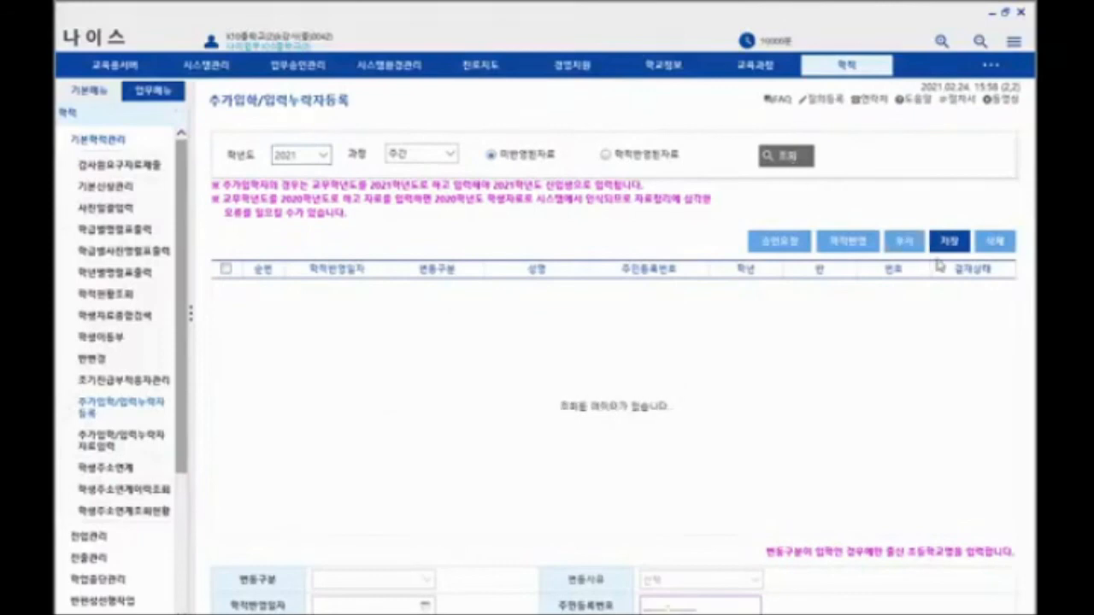
click(909, 247)
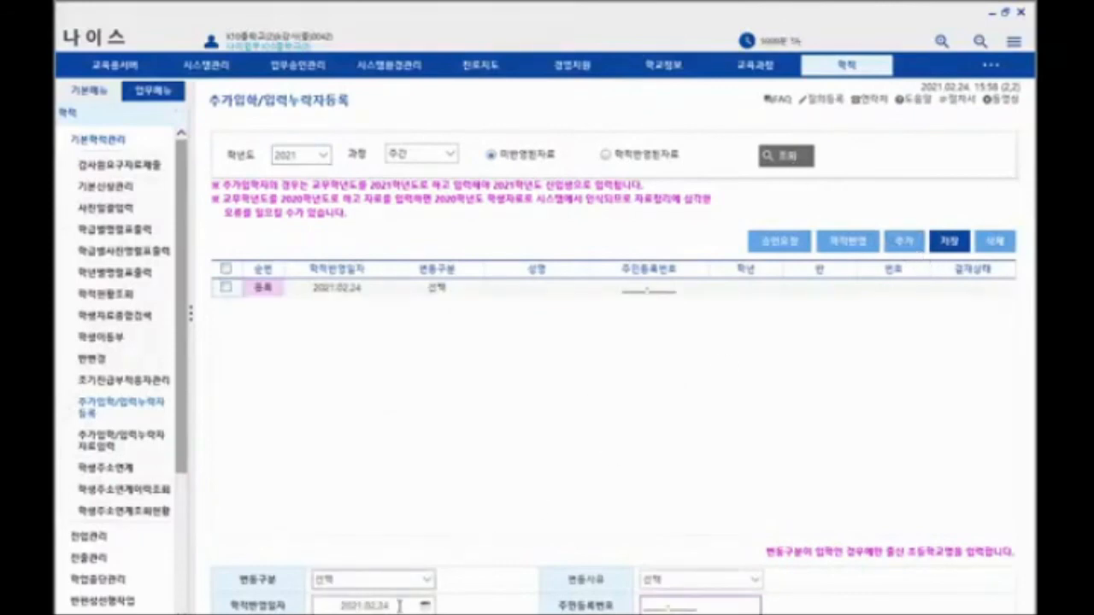
click(421, 582)
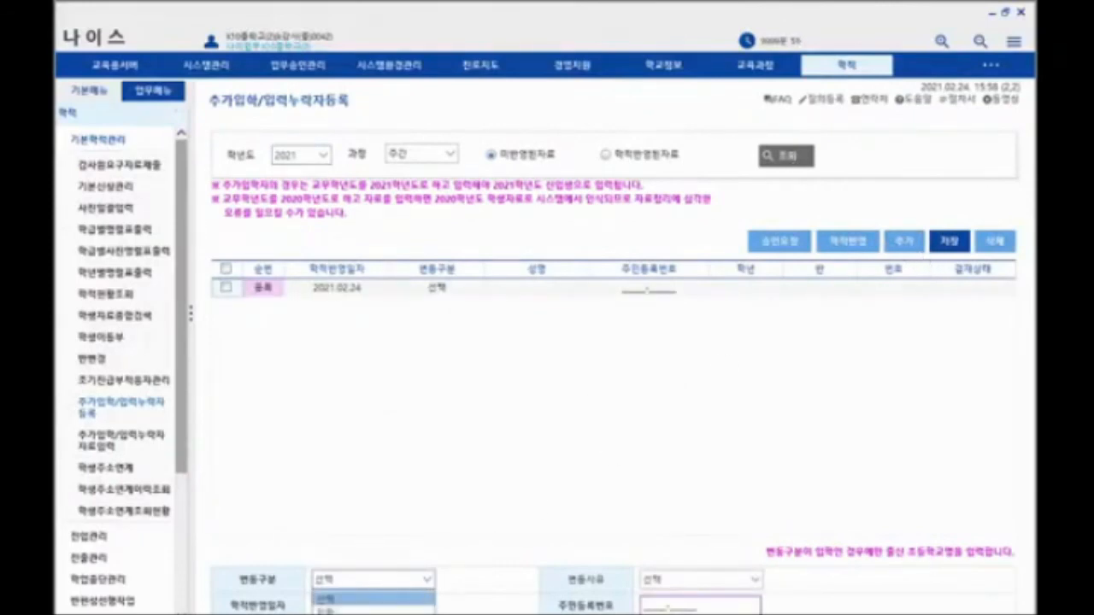
click(373, 614)
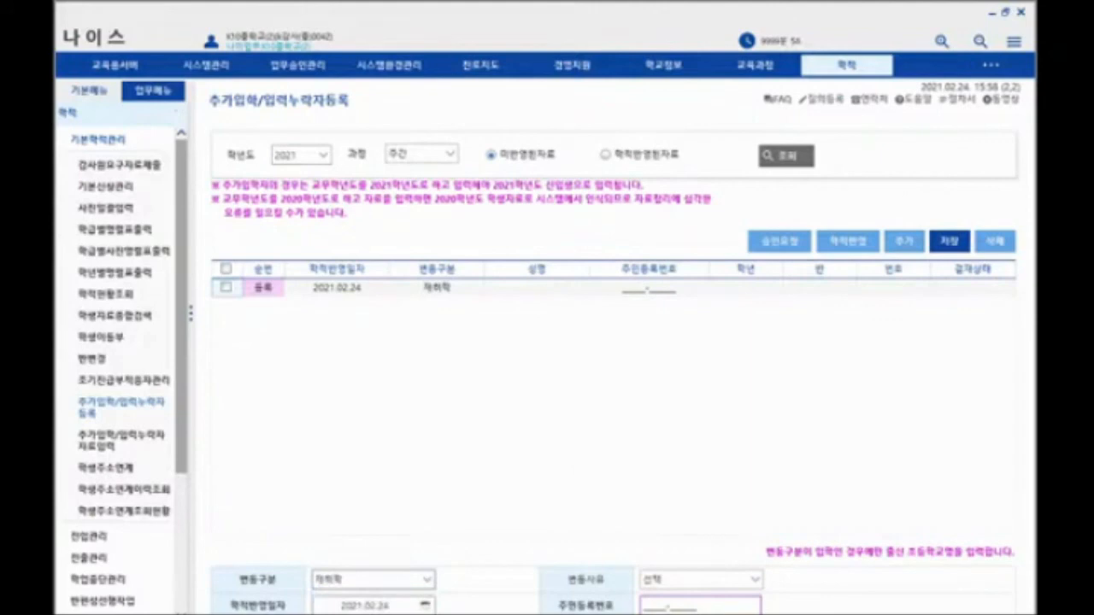
click(426, 580)
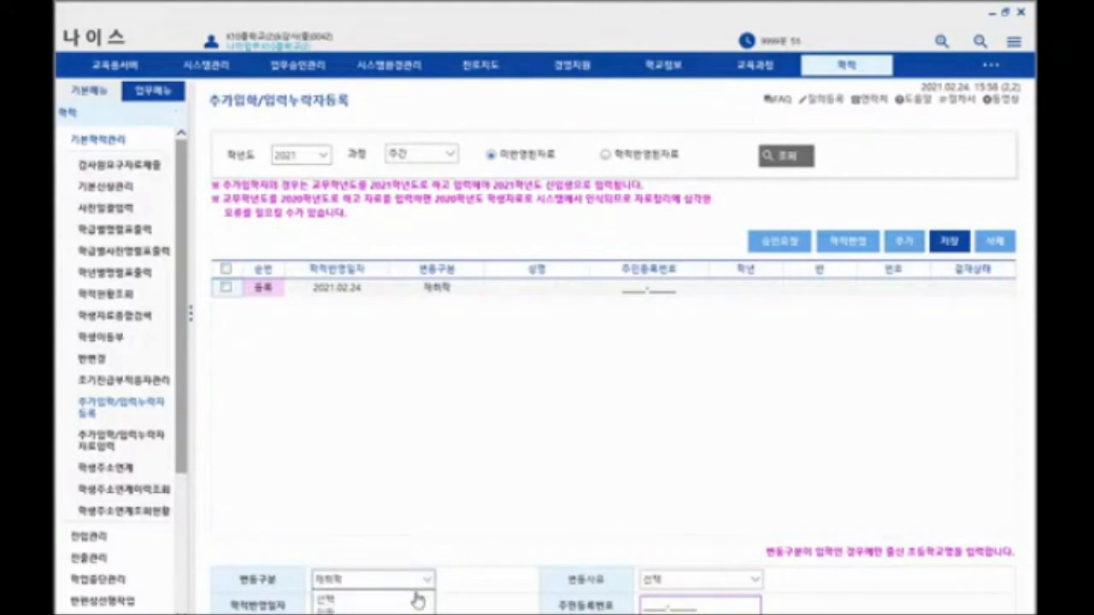
click(415, 592)
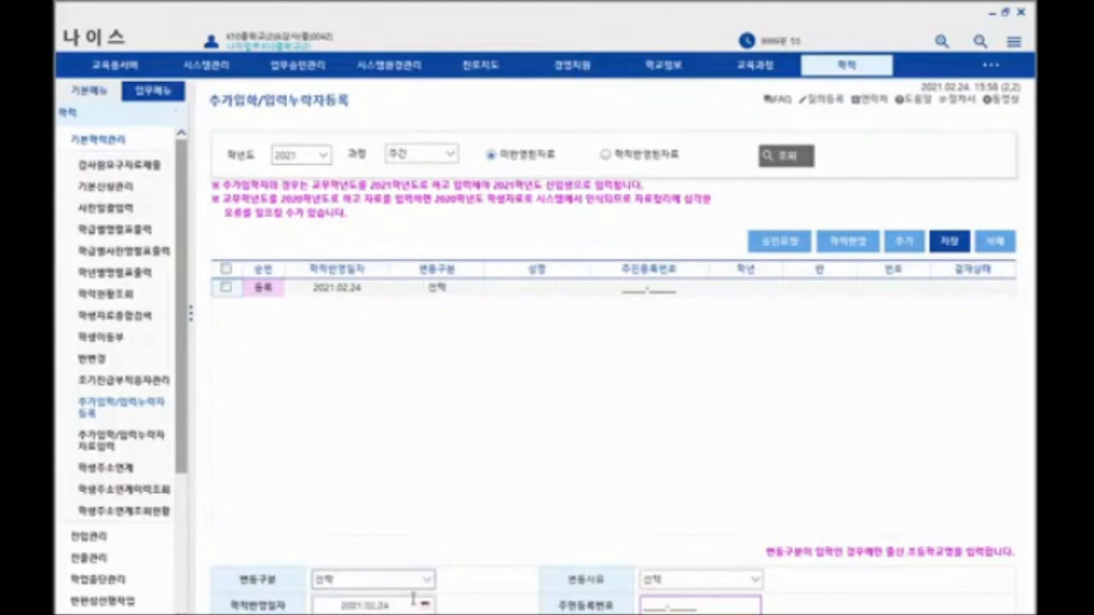
Try saving with no change type, dismiss the warning, and reload without saving
click(946, 245)
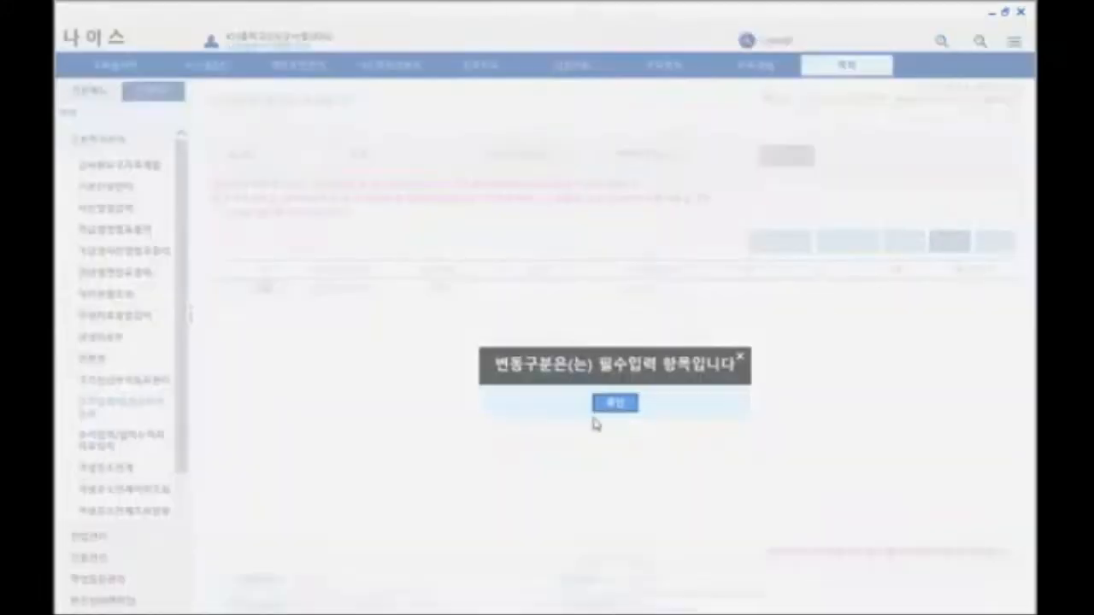
click(608, 403)
click(781, 157)
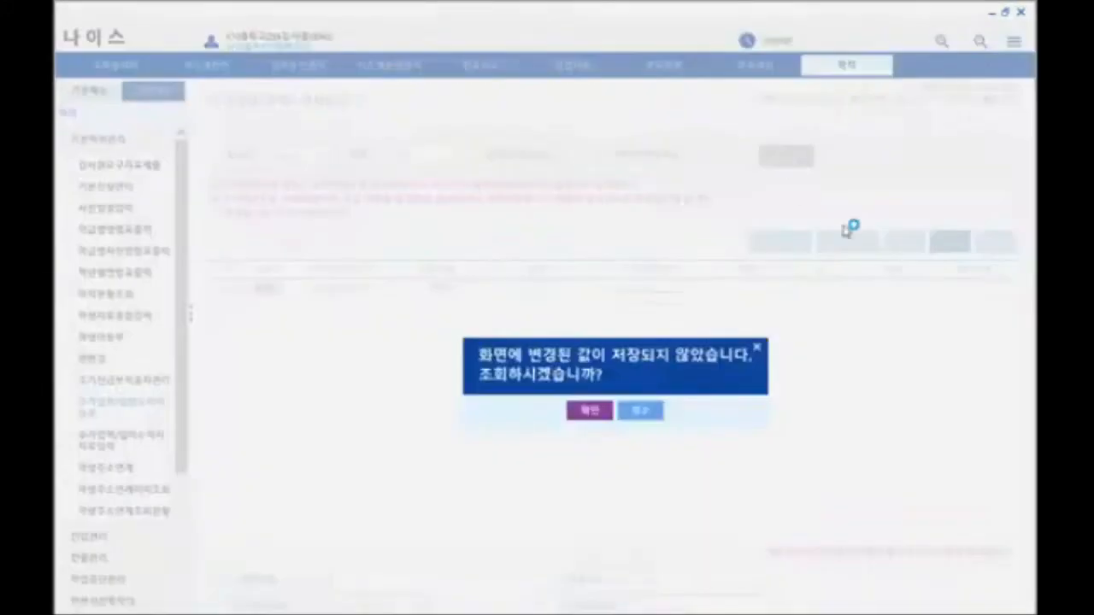
click(589, 408)
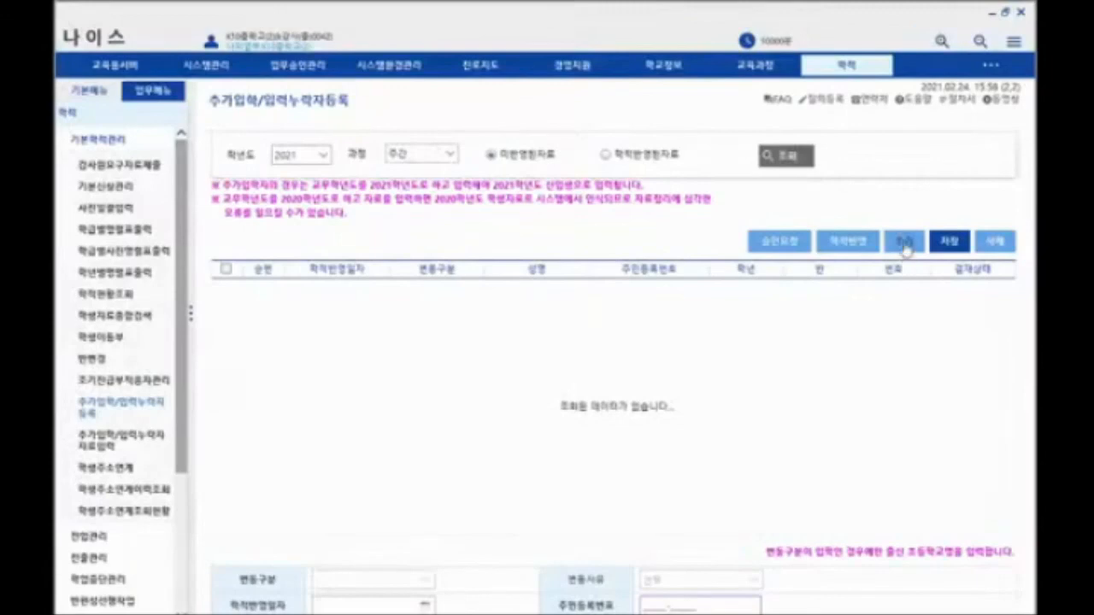
Add a new row dated 2021.02.24 and set its change type to 재취학
click(903, 241)
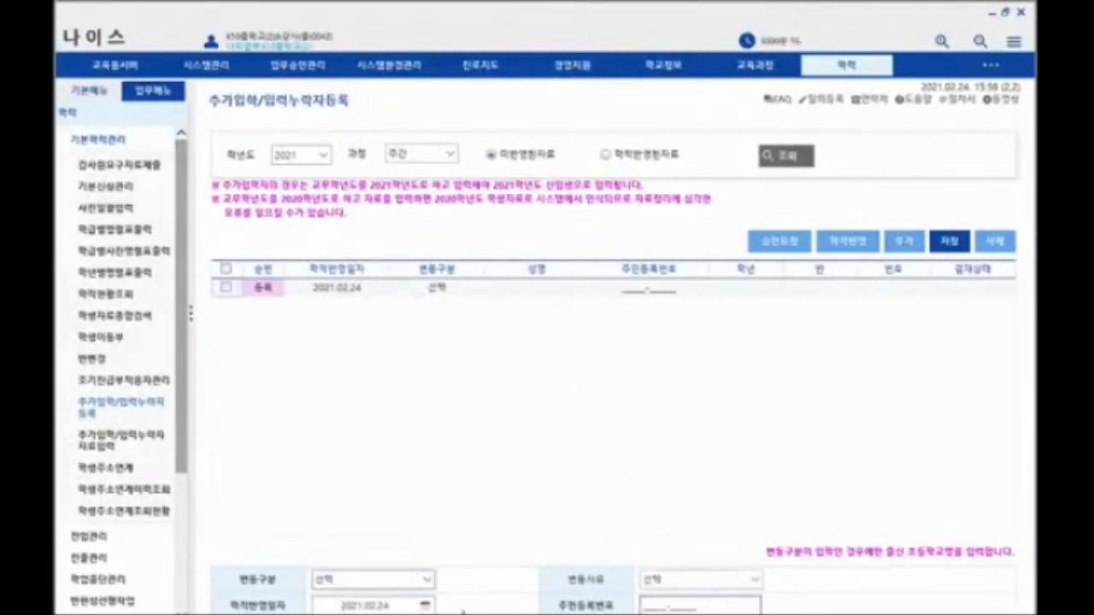
click(426, 580)
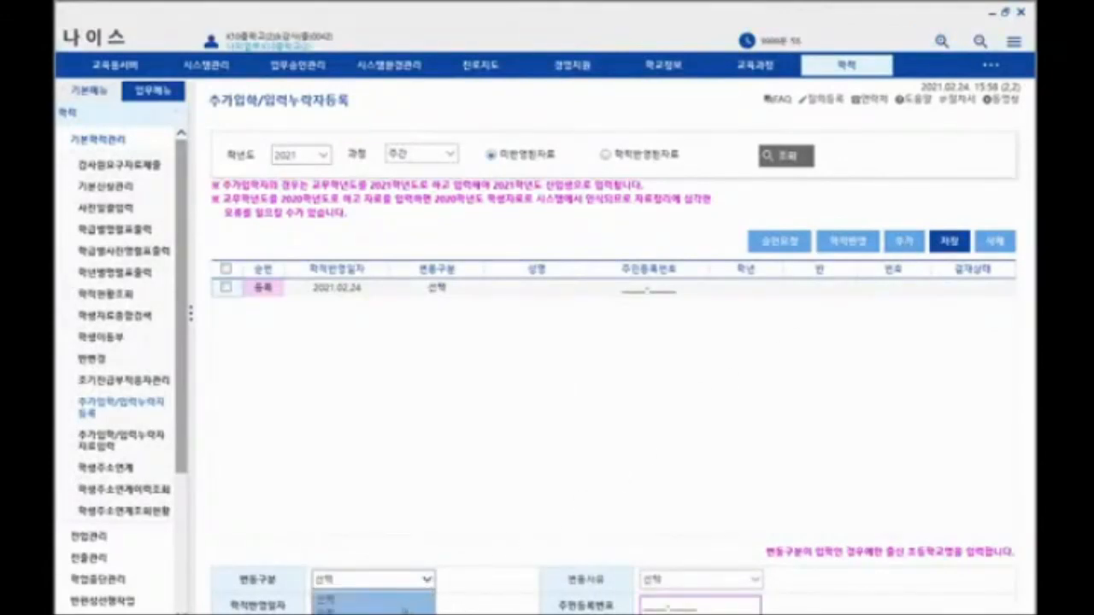
click(415, 605)
click(426, 579)
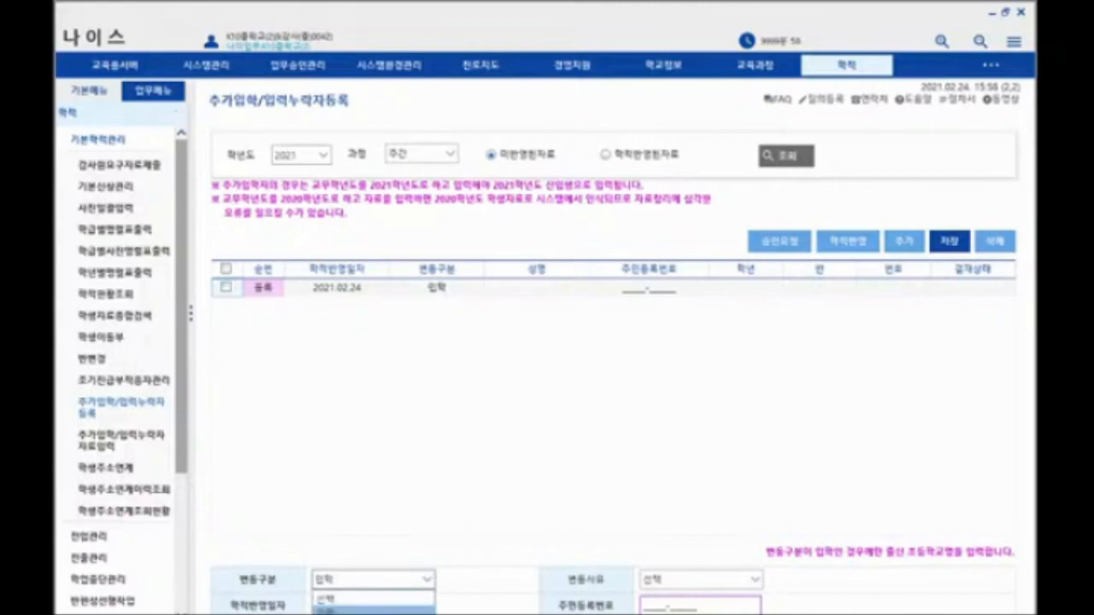
click(374, 613)
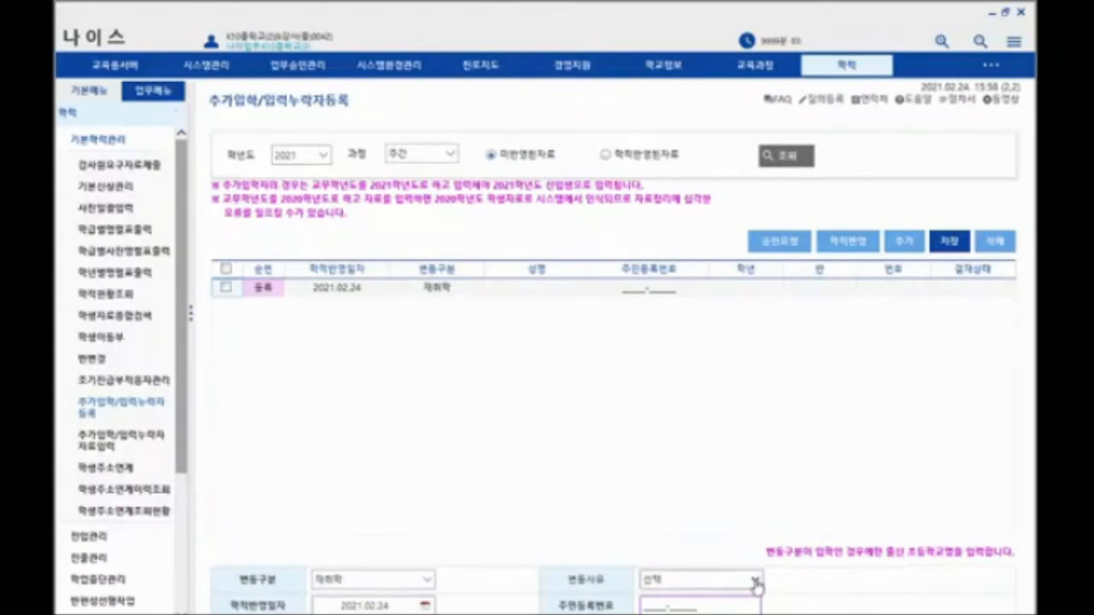
click(376, 291)
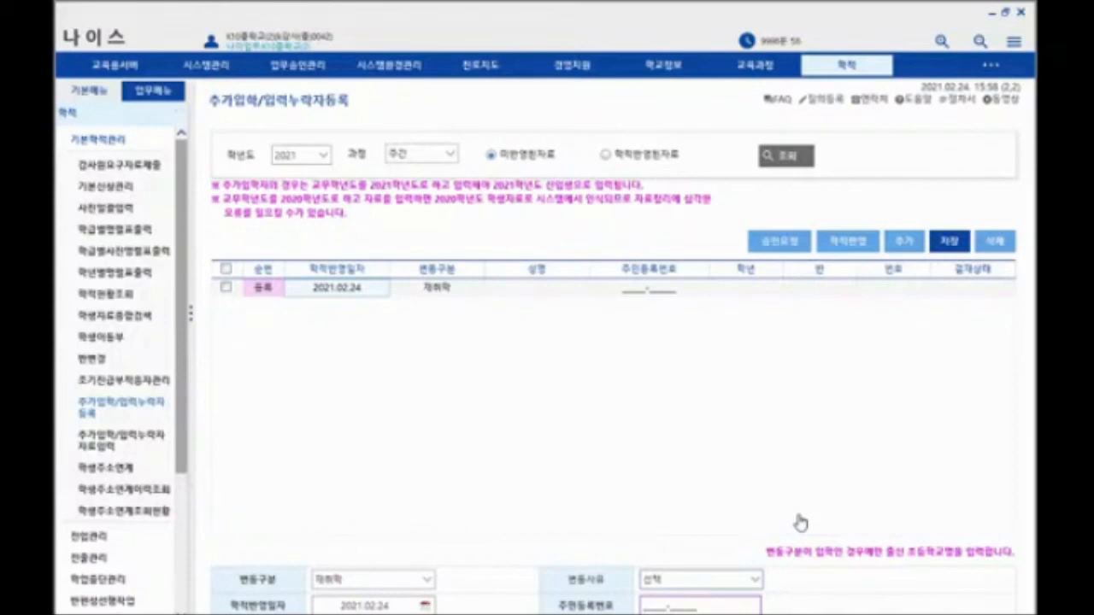
Open 학업중단관리 > 유예/면제관리 and try a search, dismissing the invalid date-range warning
click(96, 141)
click(98, 205)
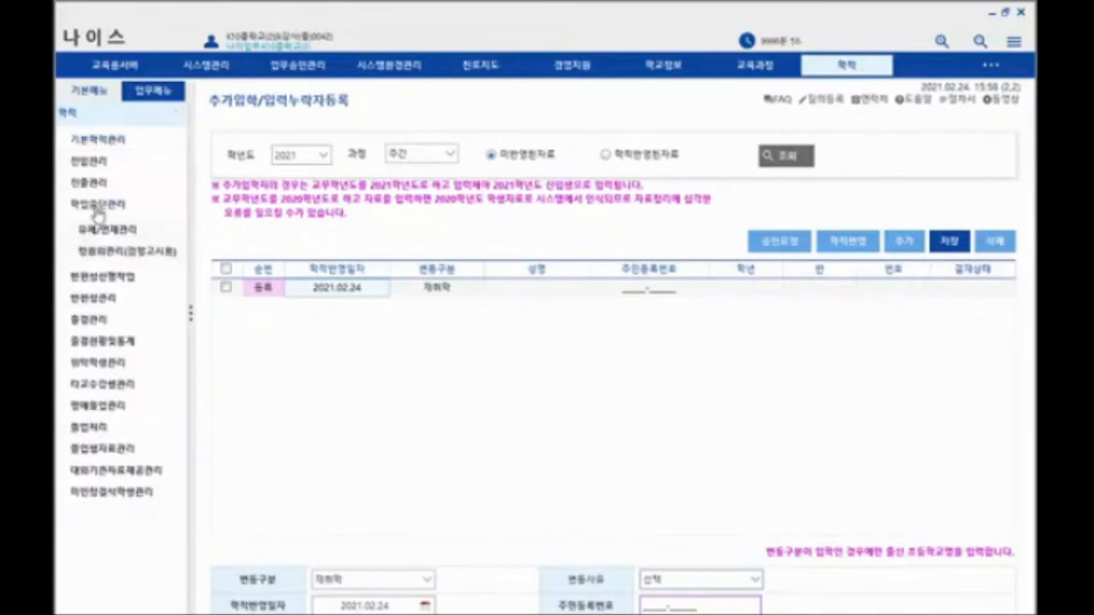
click(109, 233)
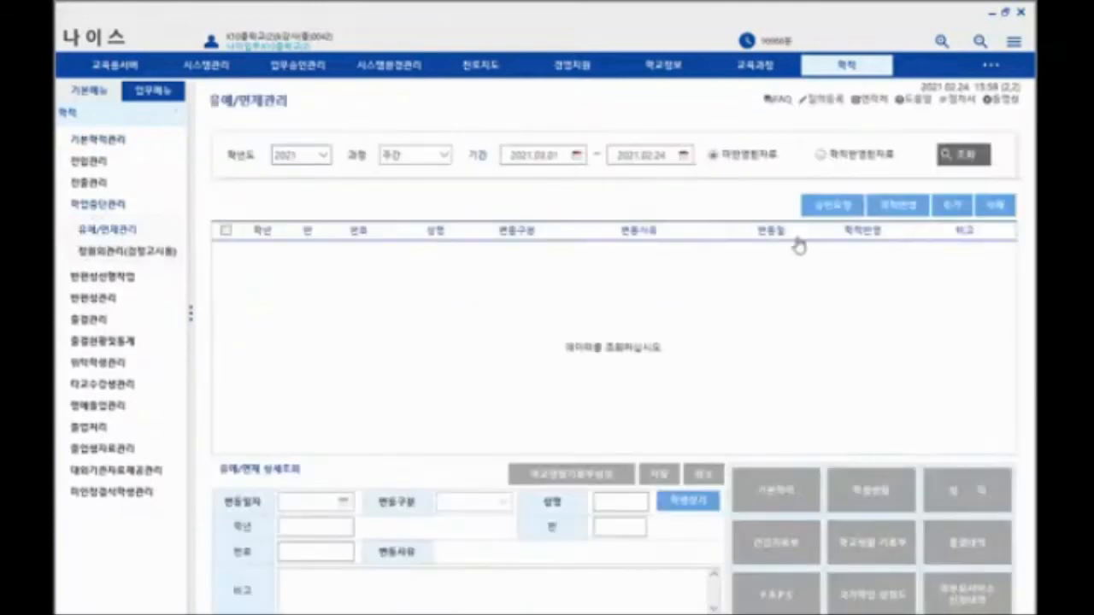
click(957, 159)
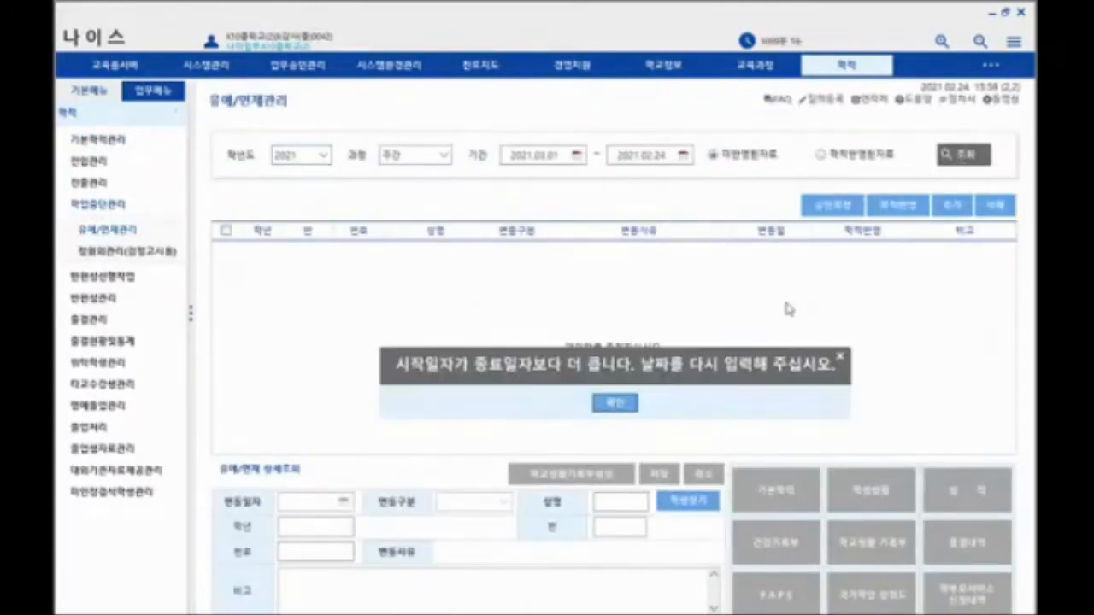
click(618, 402)
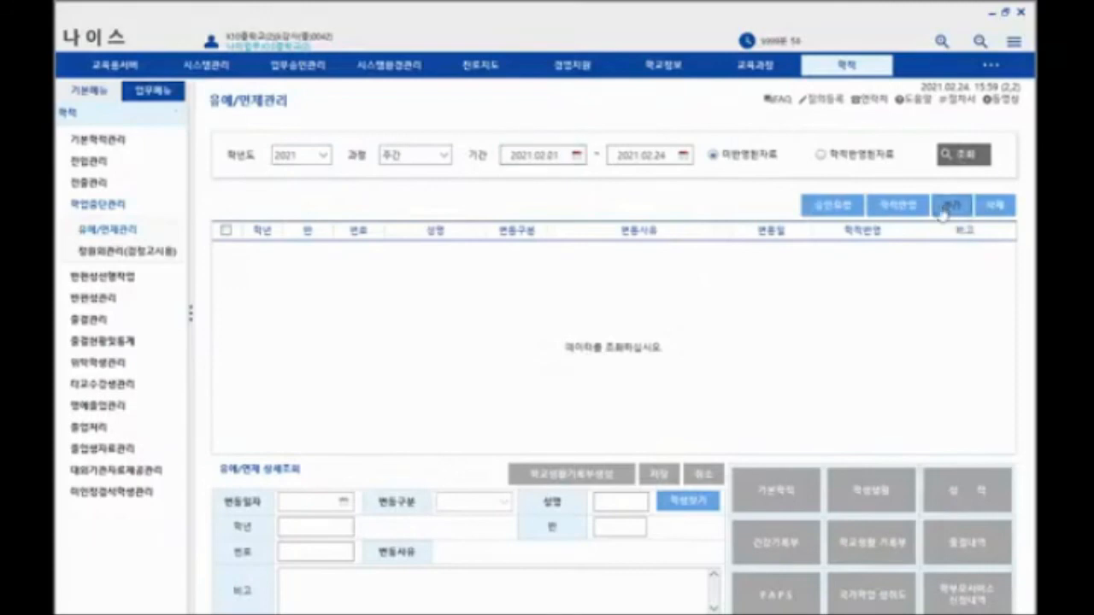
Search 2021.03.01–2021.03.04, which finds nothing, then start a new 2021.02.24 entry
click(683, 156)
click(752, 179)
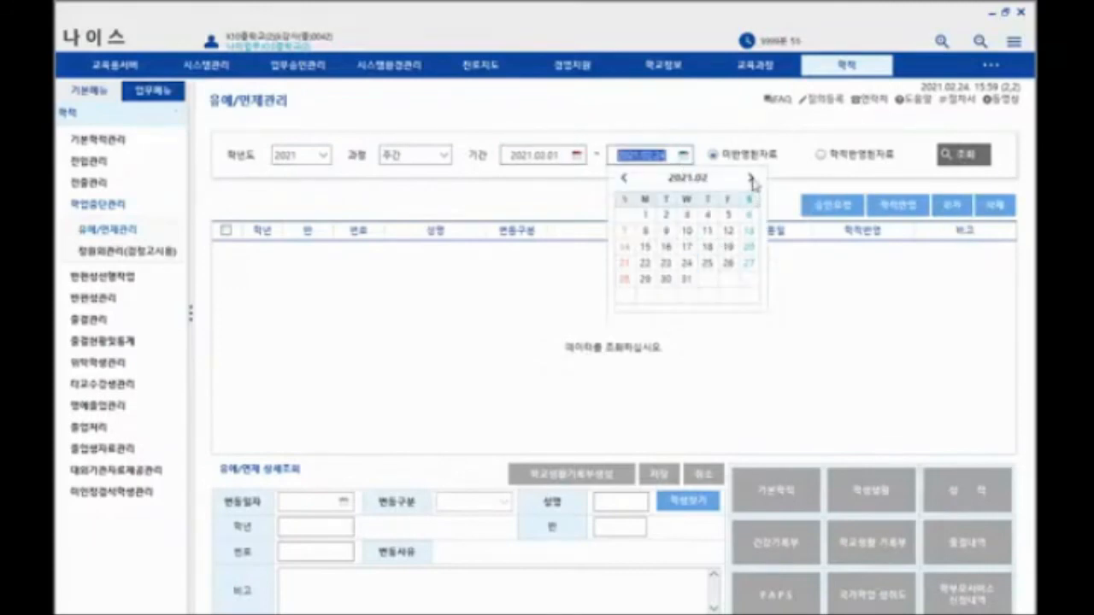
click(708, 214)
click(964, 157)
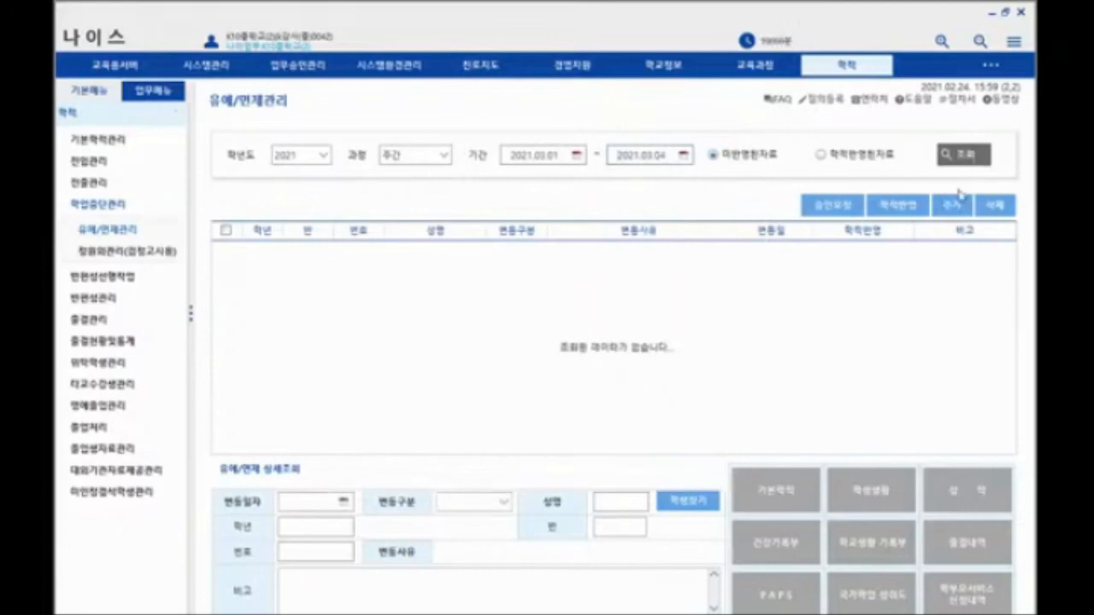
click(952, 206)
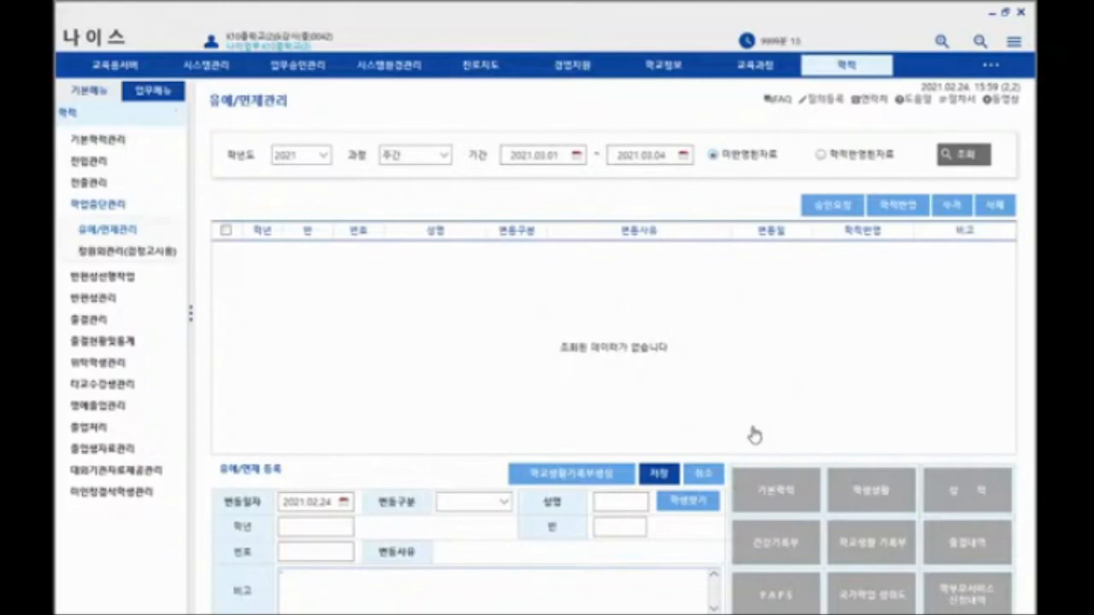
Set the entry's change type to 유예 and check 학생찾기 twice without choosing a student
click(503, 501)
click(492, 538)
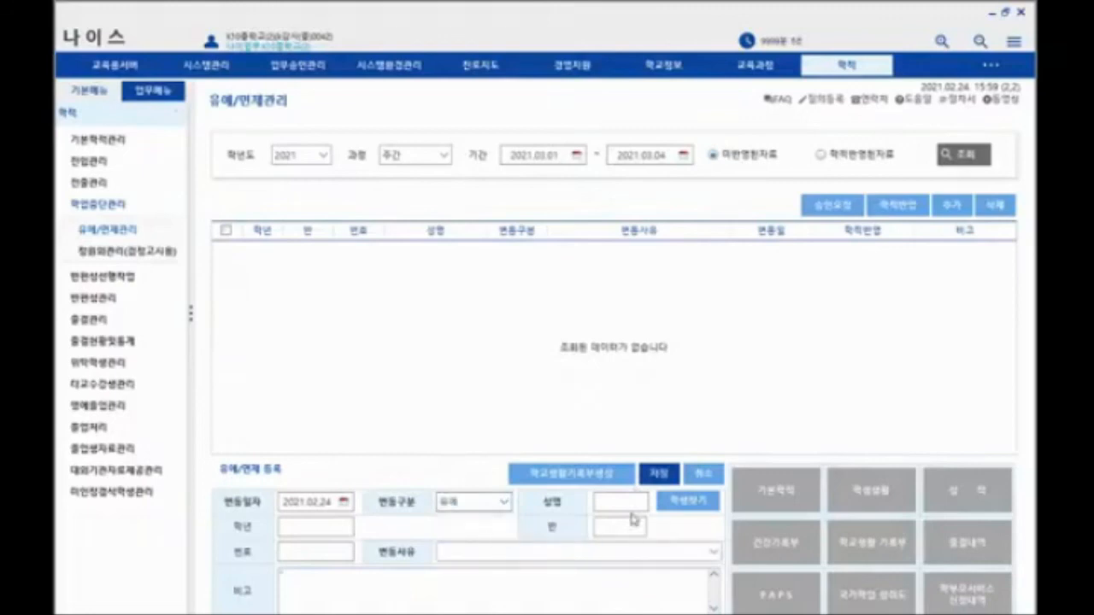
click(695, 508)
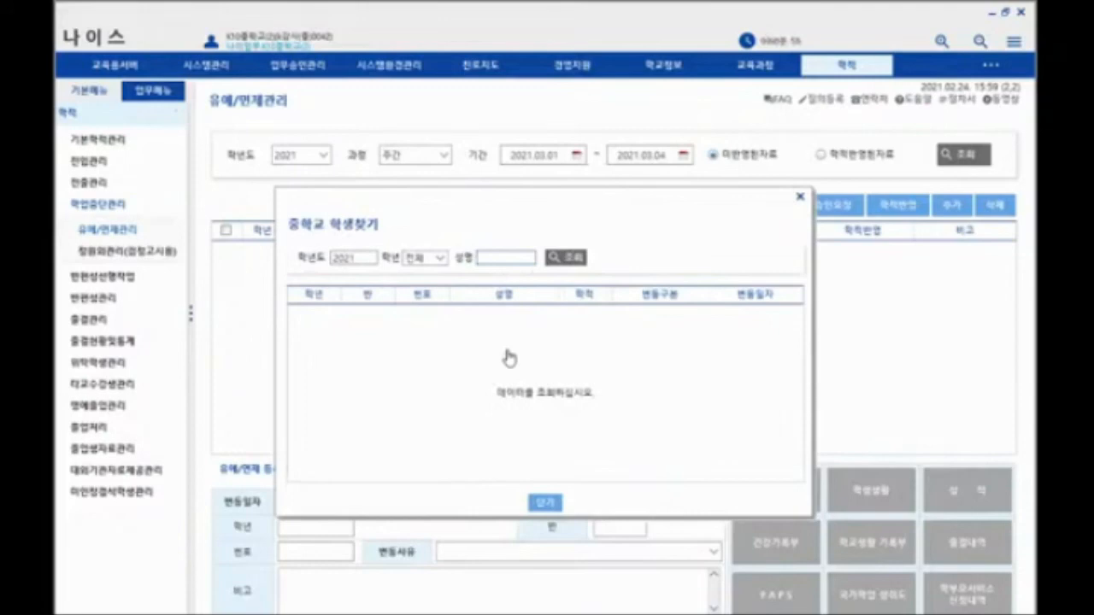
click(545, 502)
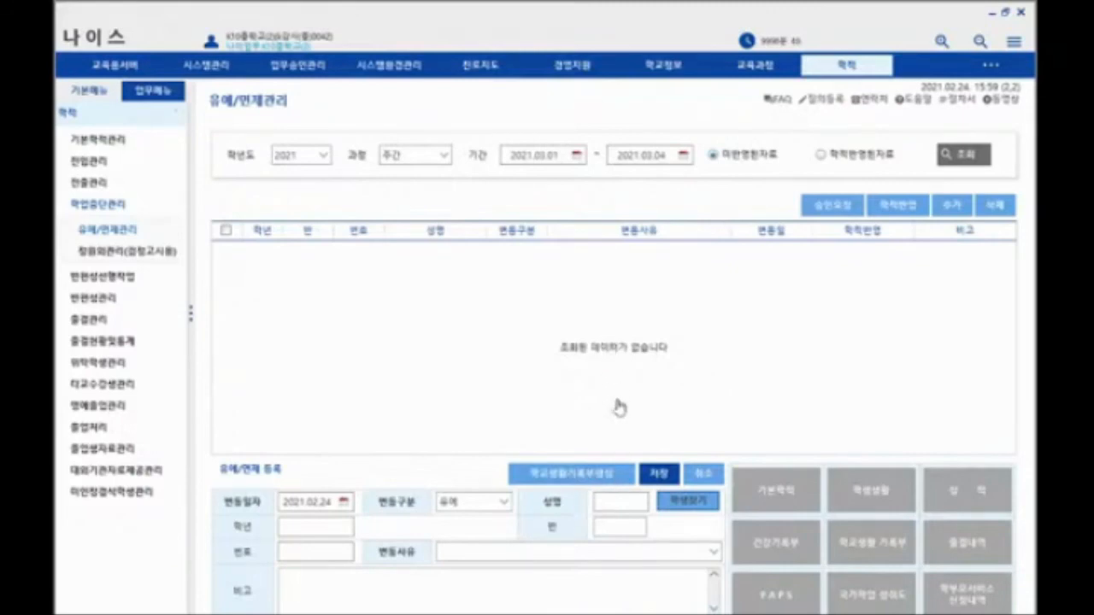
click(684, 502)
click(506, 257)
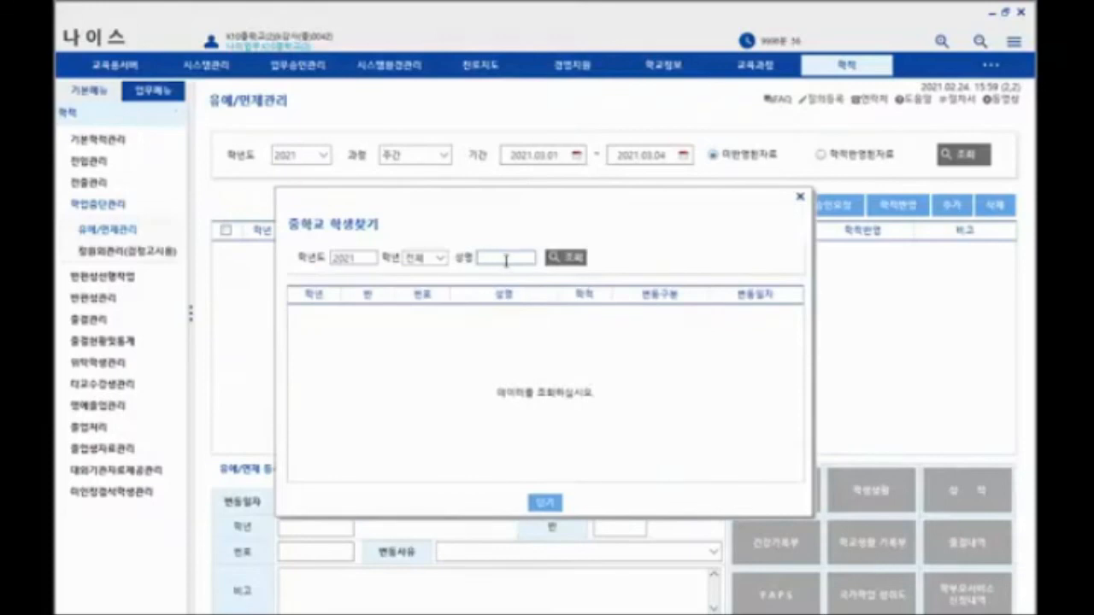
click(544, 502)
Switch the change type to 면제, then search 정원외관리(검정고시용) for 2021.03.01–2022.02.28
click(496, 505)
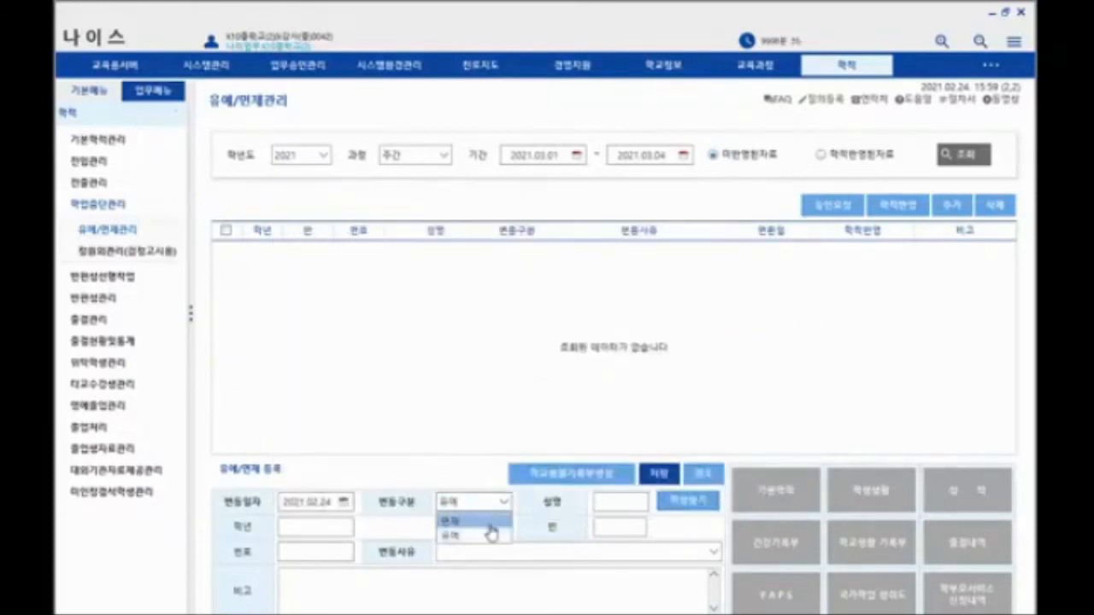
click(494, 529)
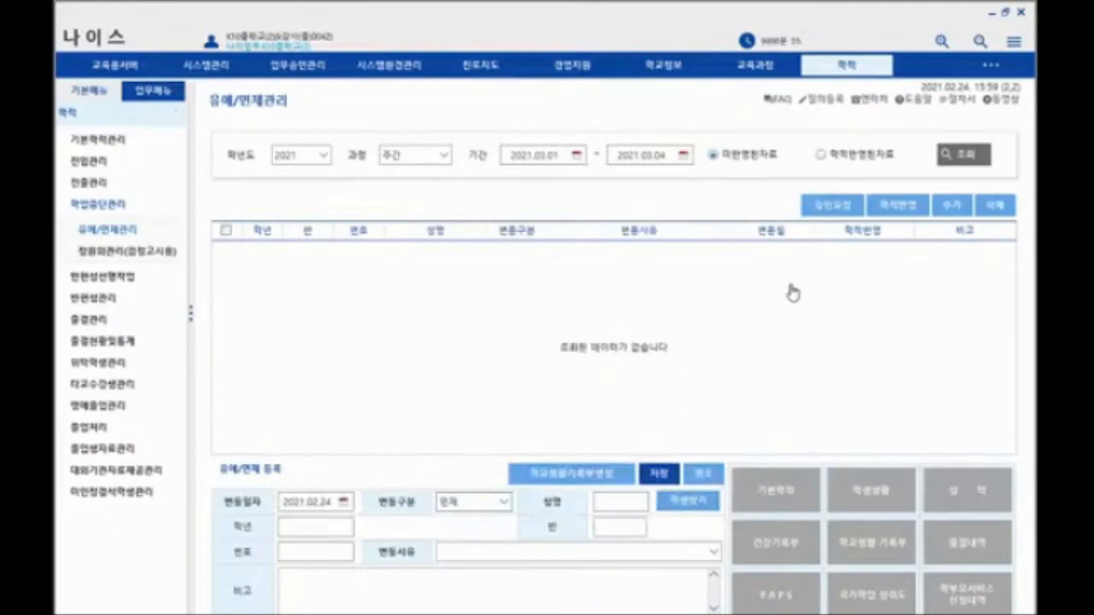
click(159, 253)
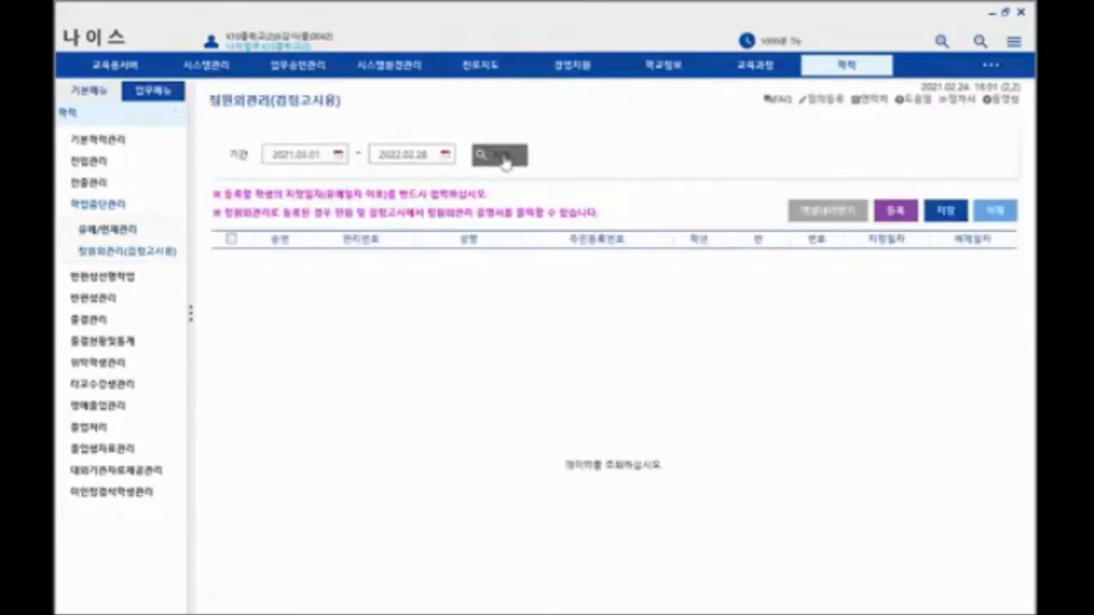
click(504, 159)
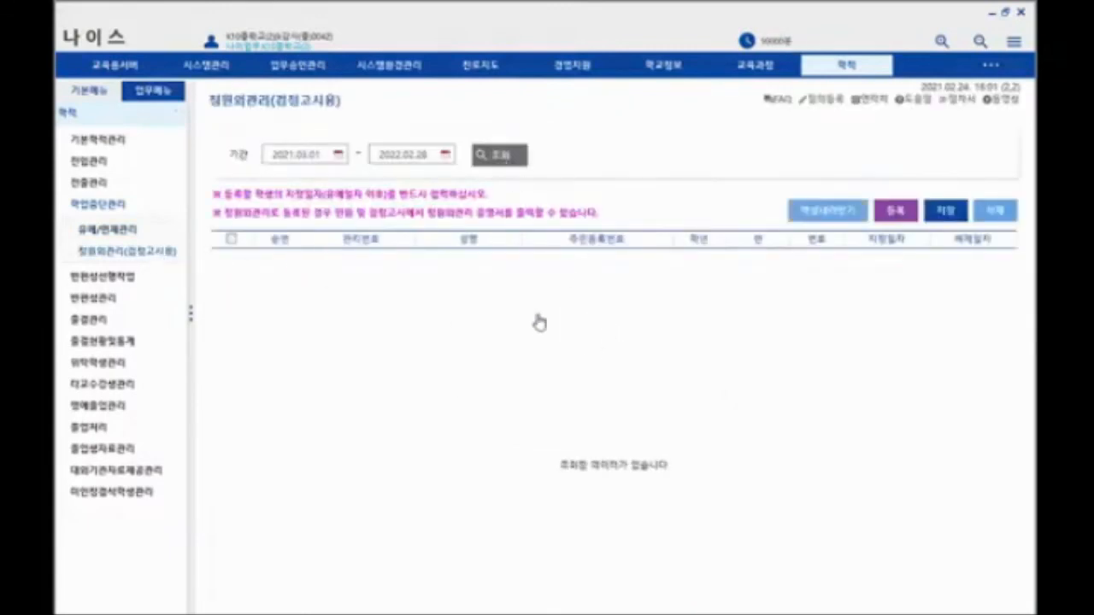
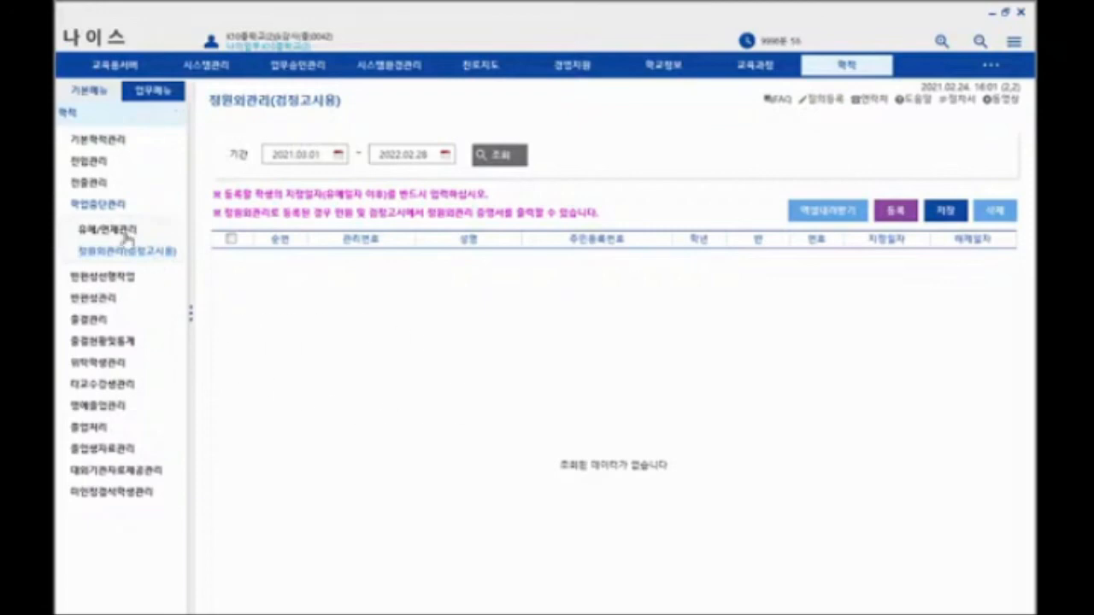
Collapse 학업중단관리, expand 위탁학생관리 and open the 위탁학생등록 page
click(111, 206)
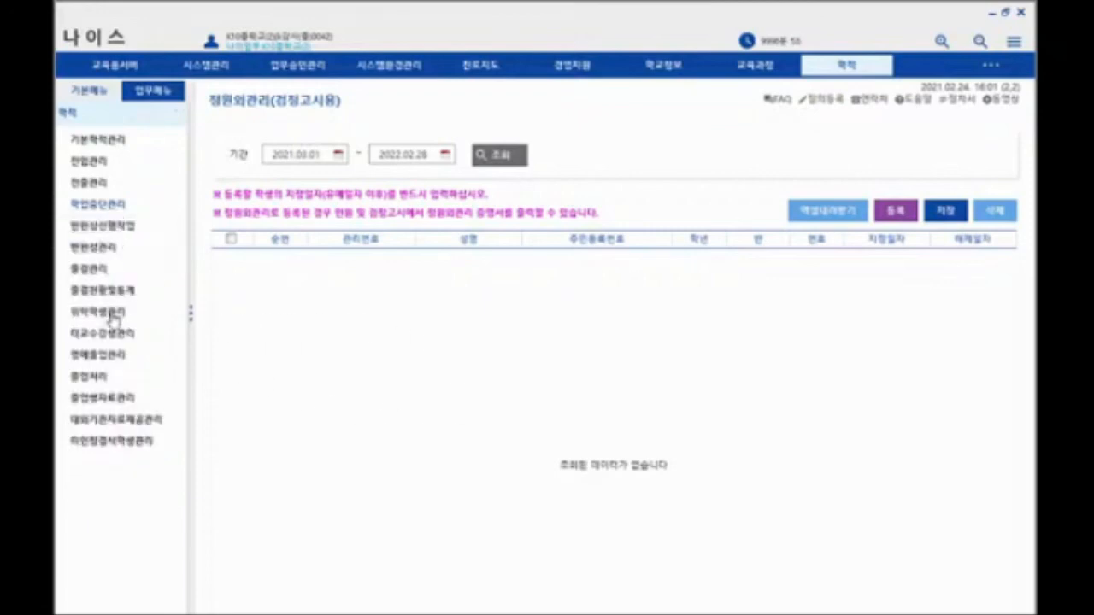
click(113, 314)
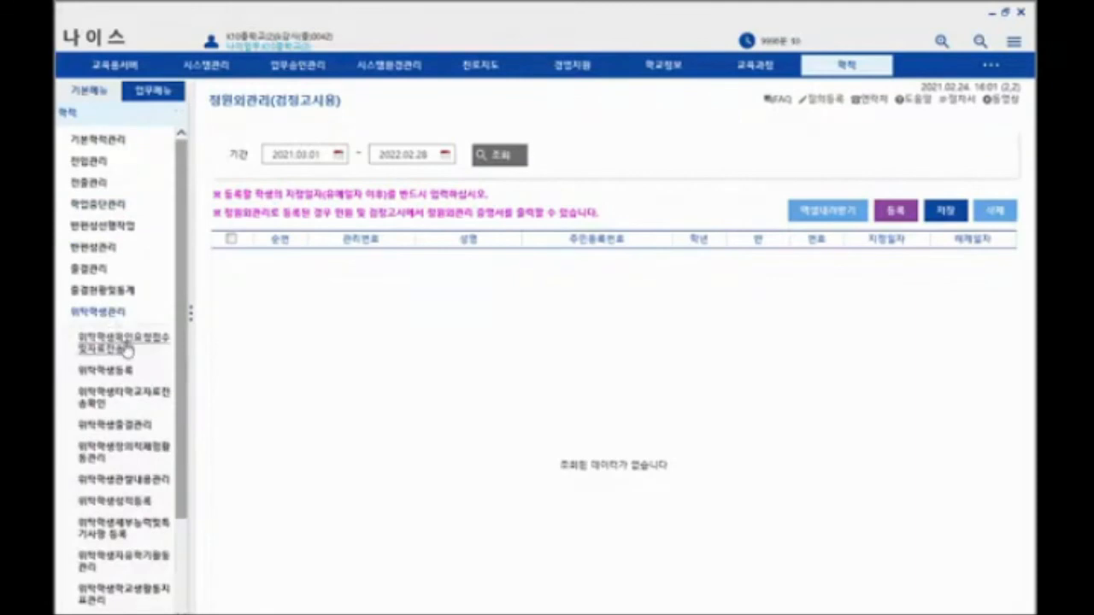
click(95, 370)
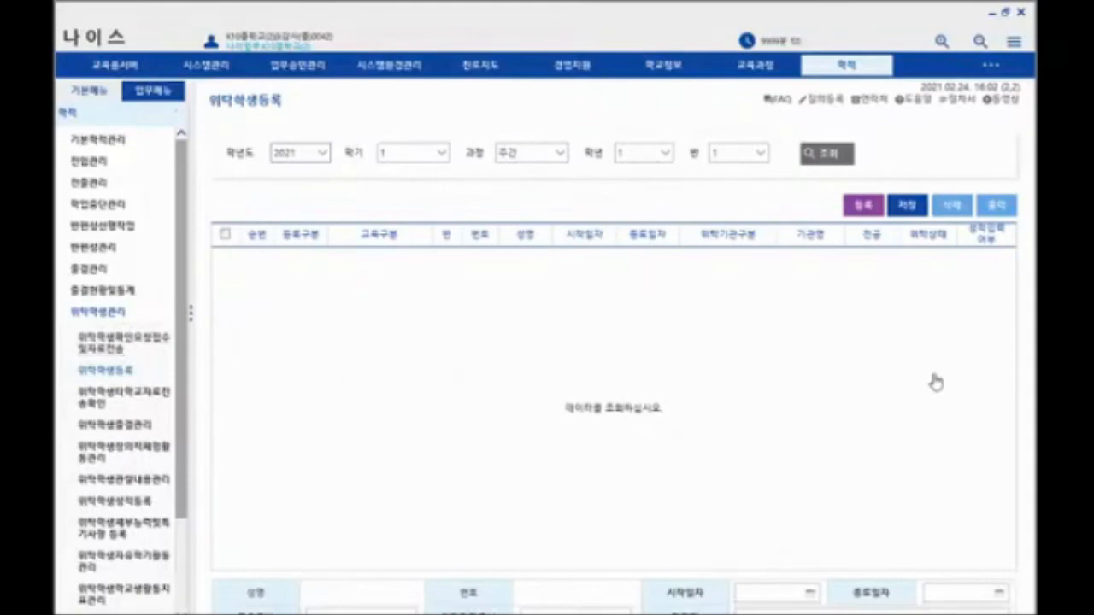
click(864, 206)
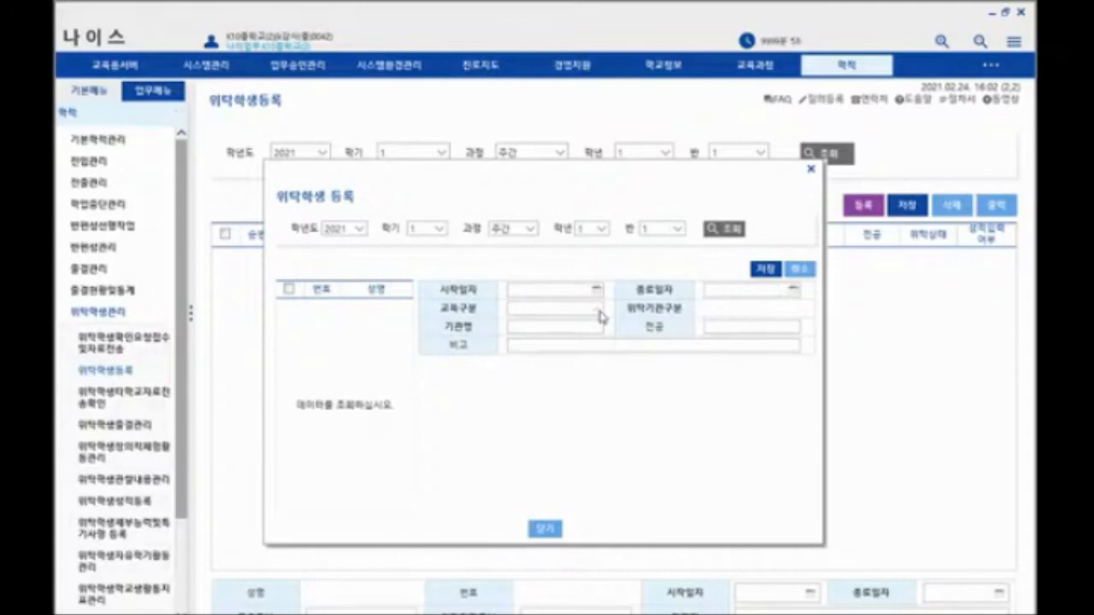
click(547, 530)
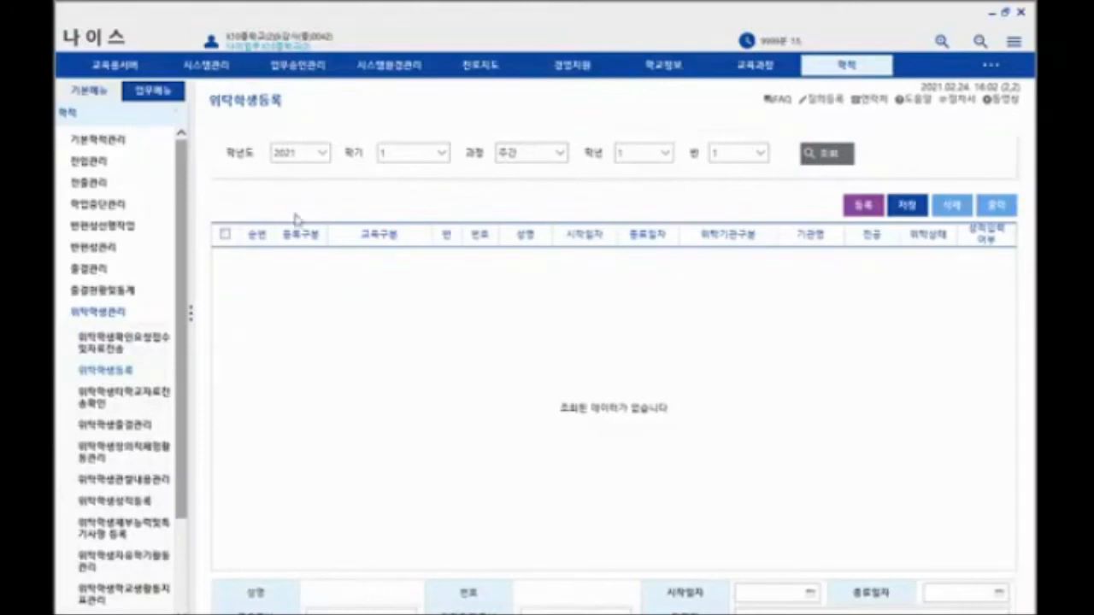
click(103, 313)
Open 일일출결관리(담임용), browse its calendar to March 2021, then switch to 반별일출결마감관리
click(96, 270)
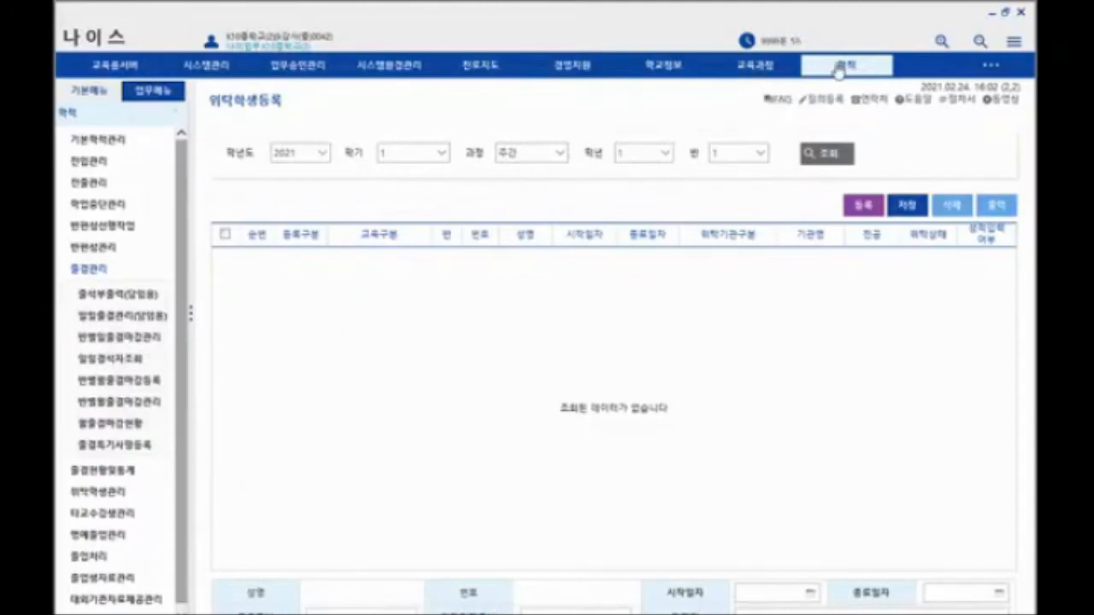
click(135, 318)
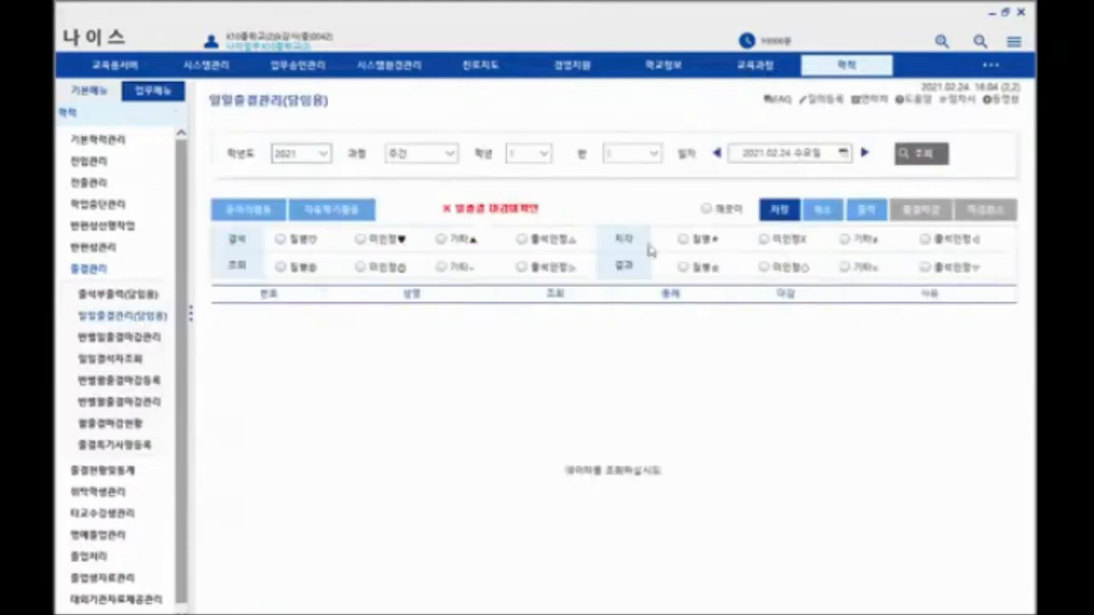
click(921, 155)
click(843, 153)
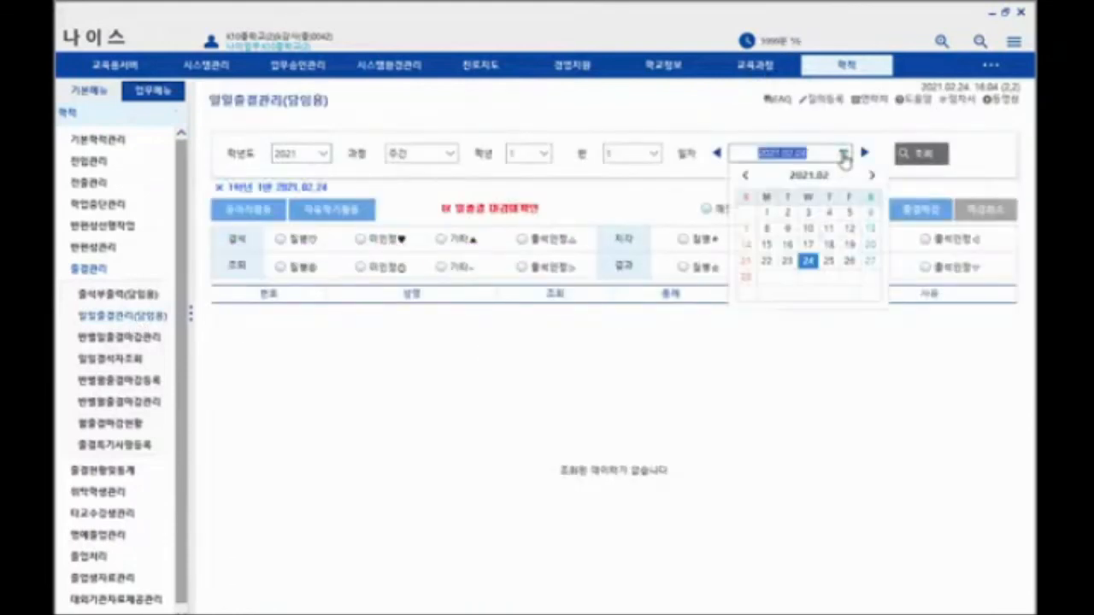
click(871, 176)
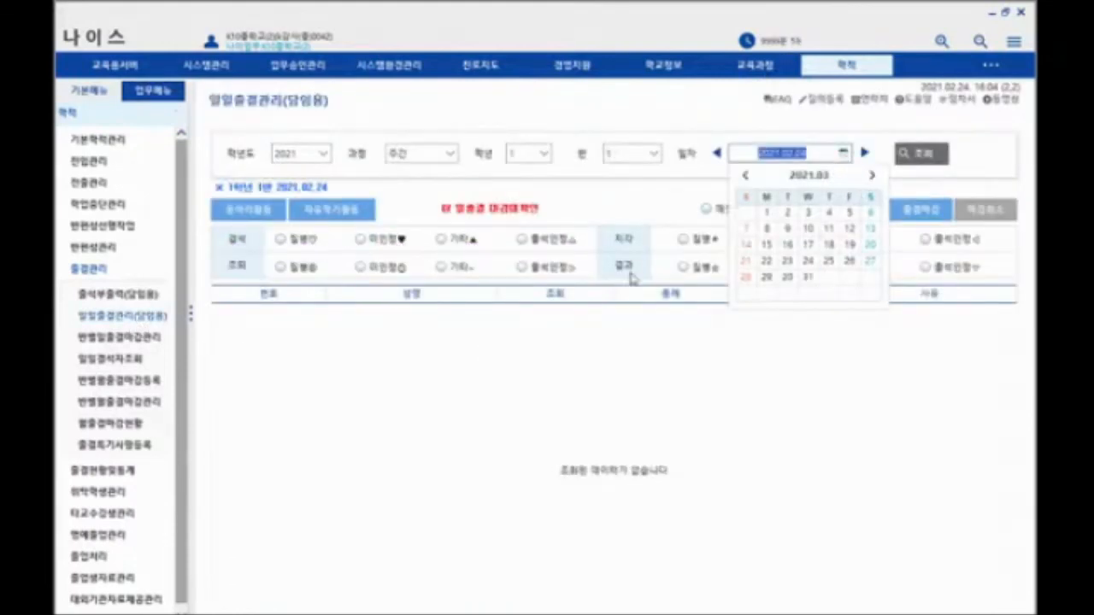
click(117, 342)
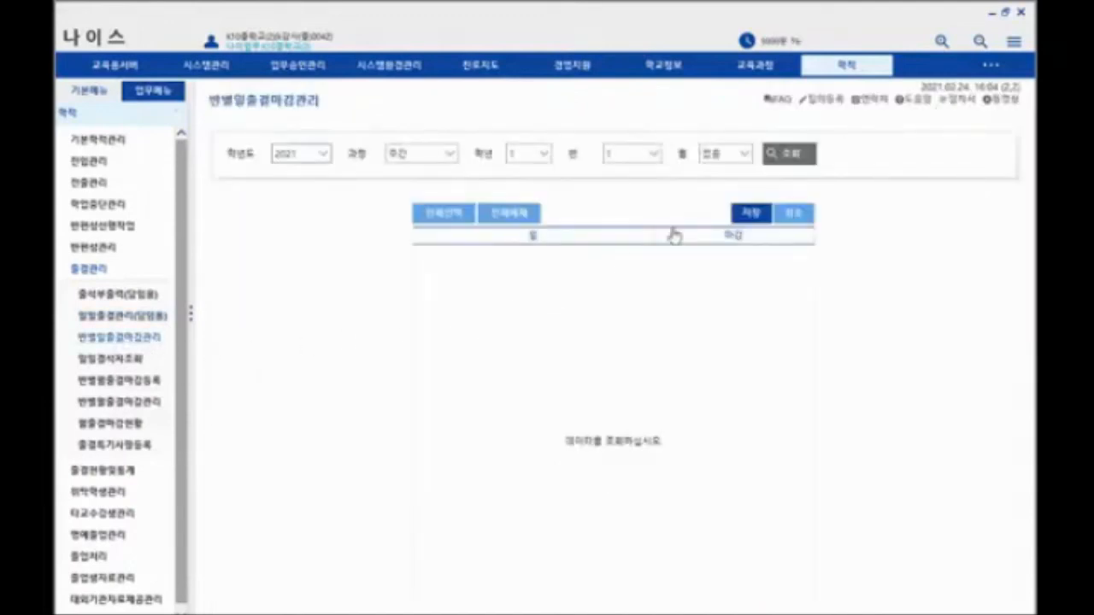
Query the class's daily closing records, then go back to 일일출결관리(담임용)
click(746, 156)
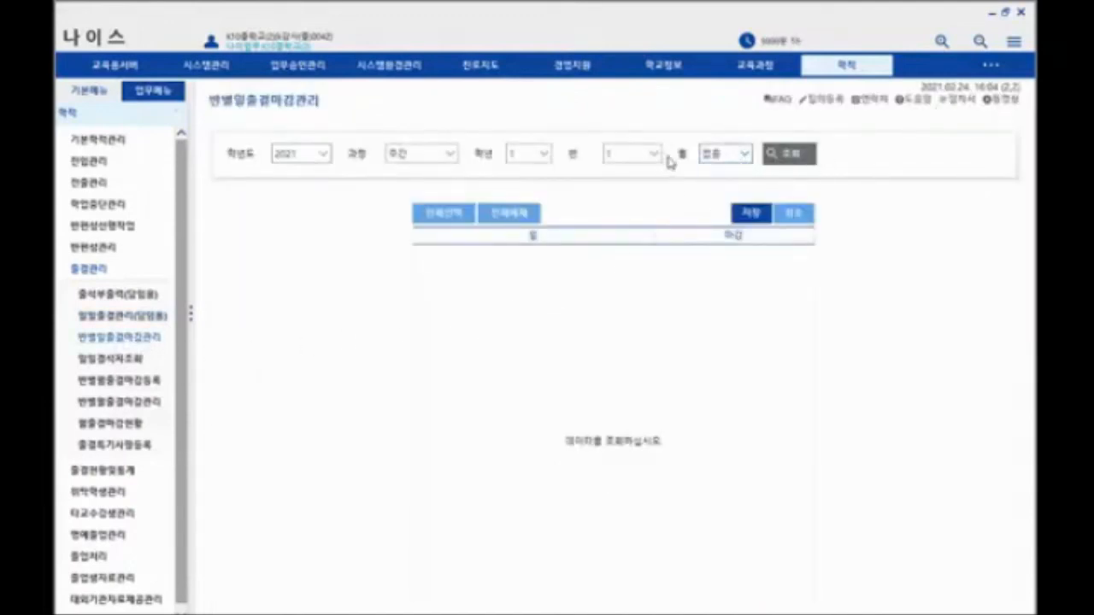
click(742, 155)
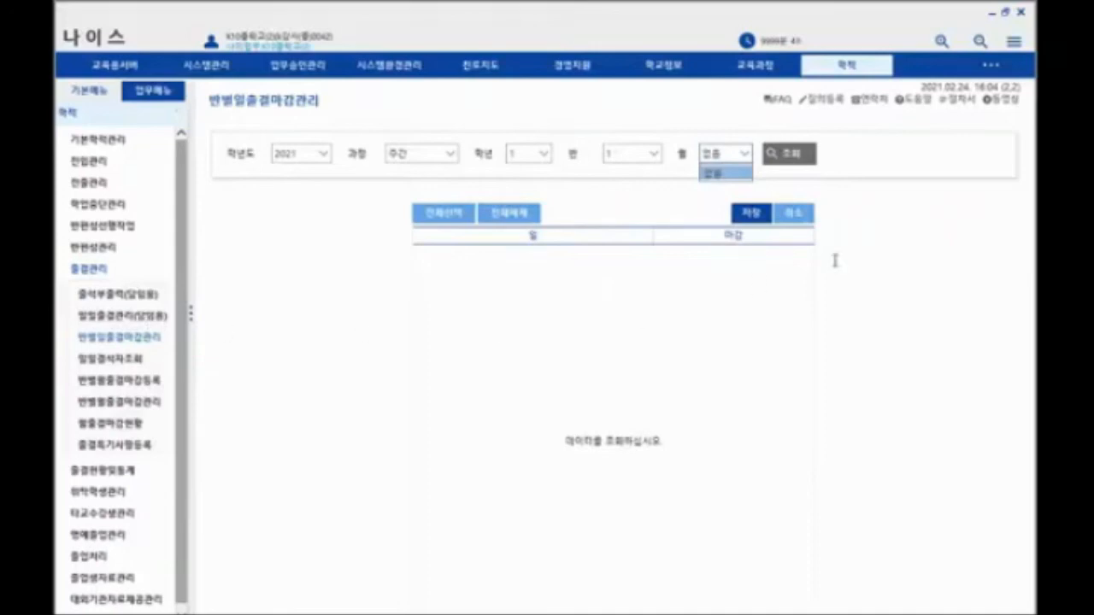
click(787, 155)
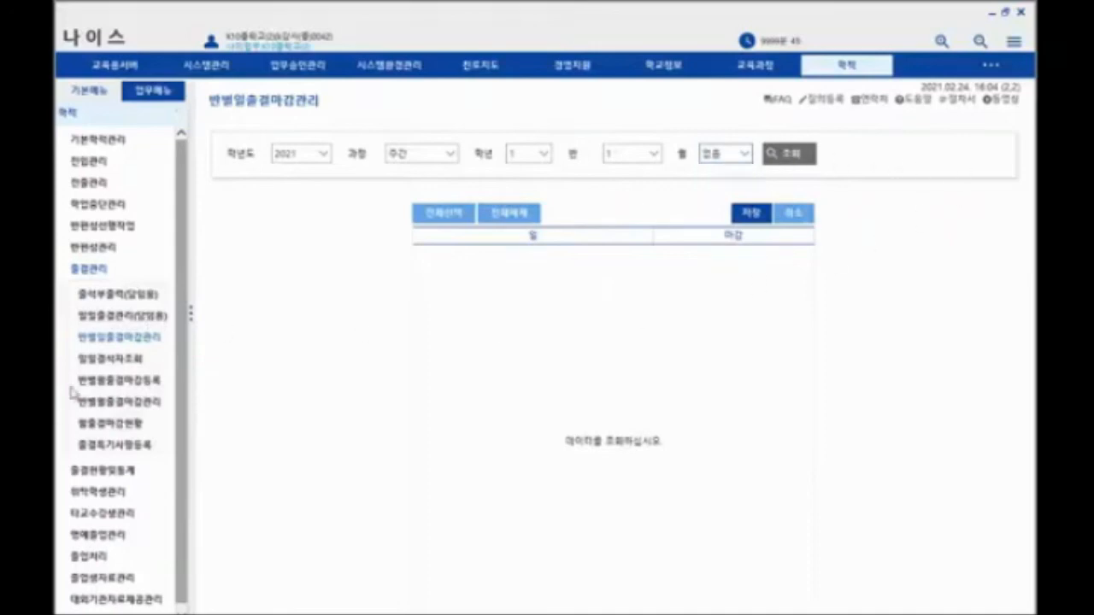
click(116, 317)
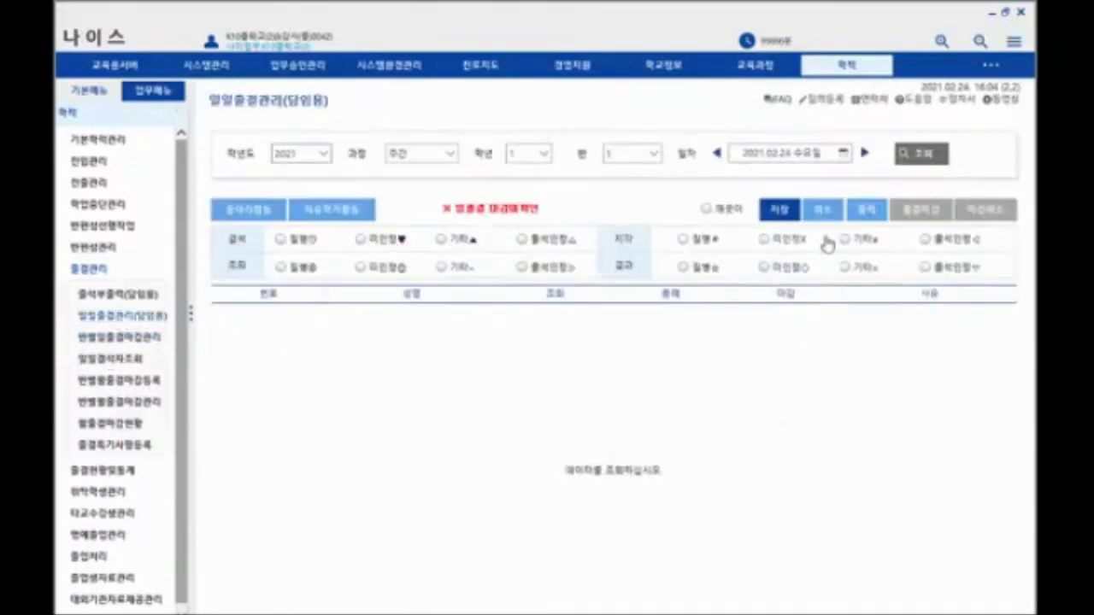
Query attendance for 2021.03.02 and mark the student's 3교시 with a slash
click(841, 154)
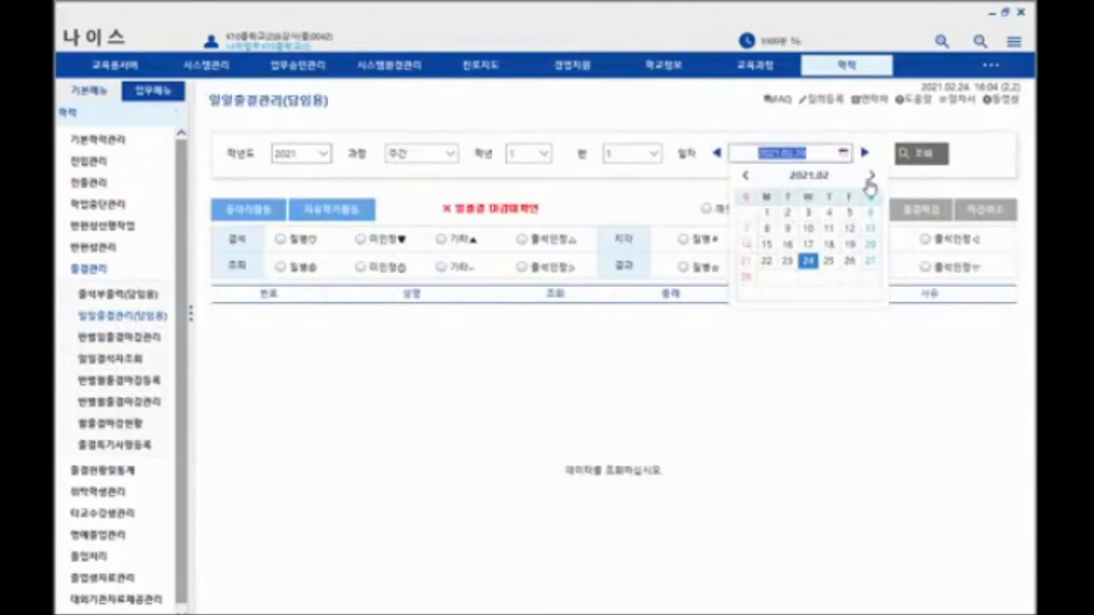
click(872, 175)
click(787, 213)
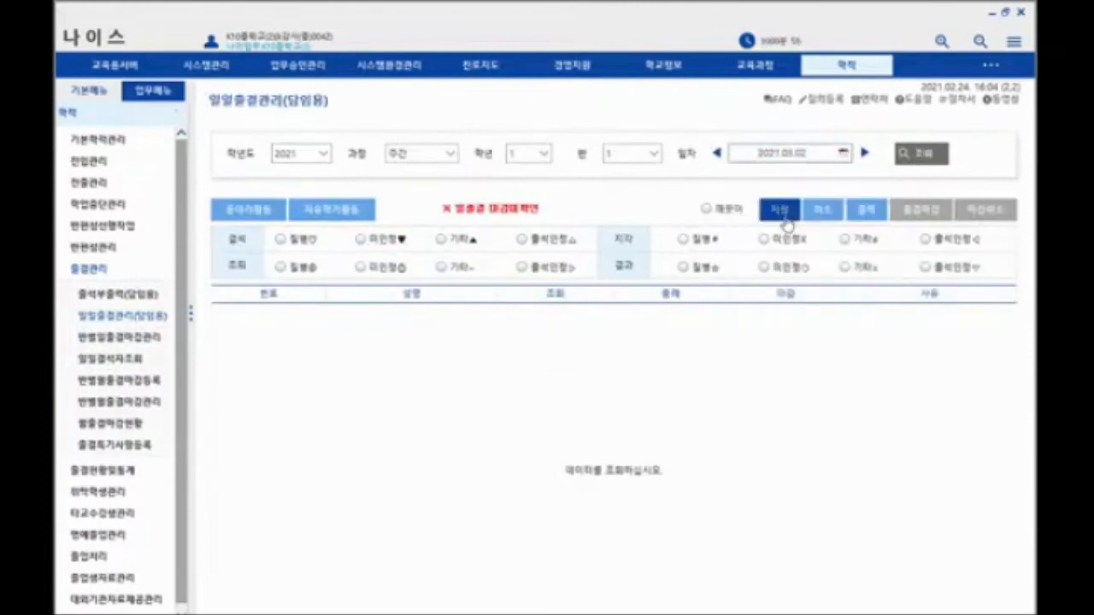
click(922, 155)
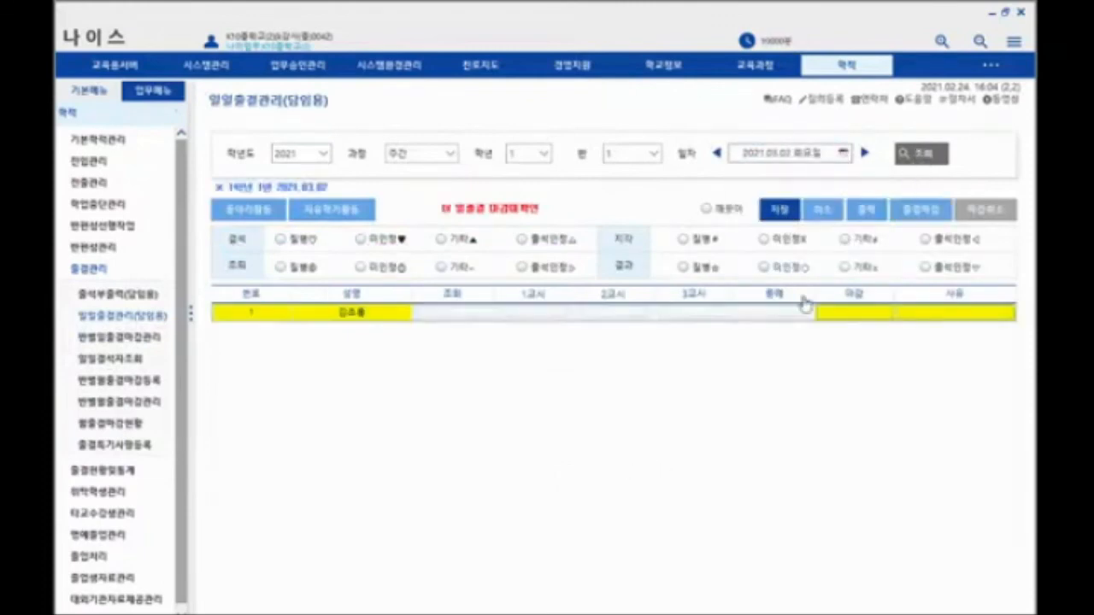
click(684, 321)
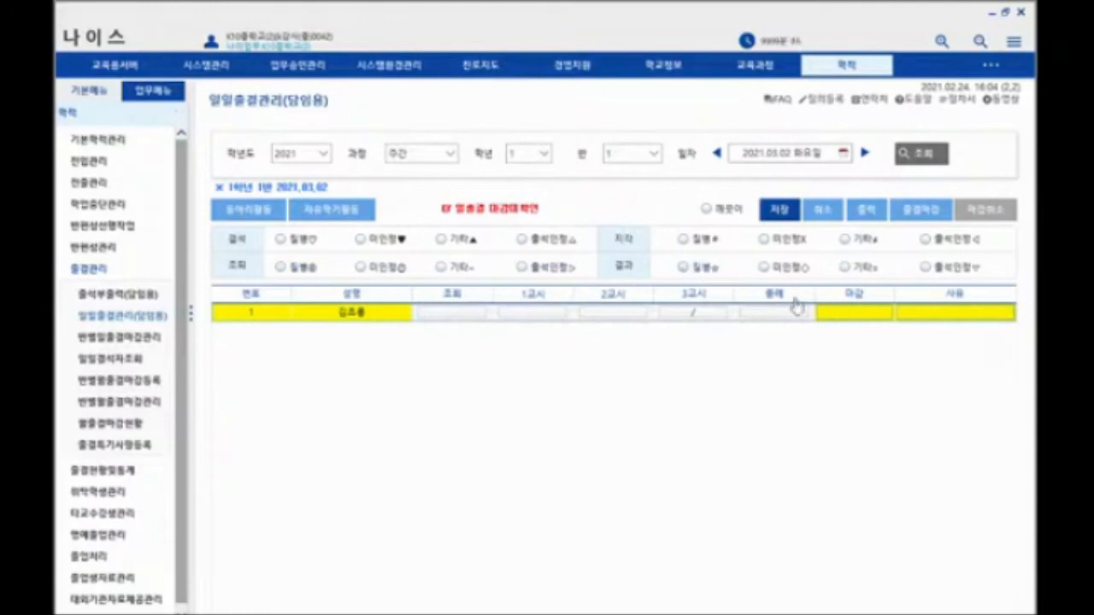
Apply the 질병 result to the student's 3교시 mark via the row's 마감 cell
click(685, 269)
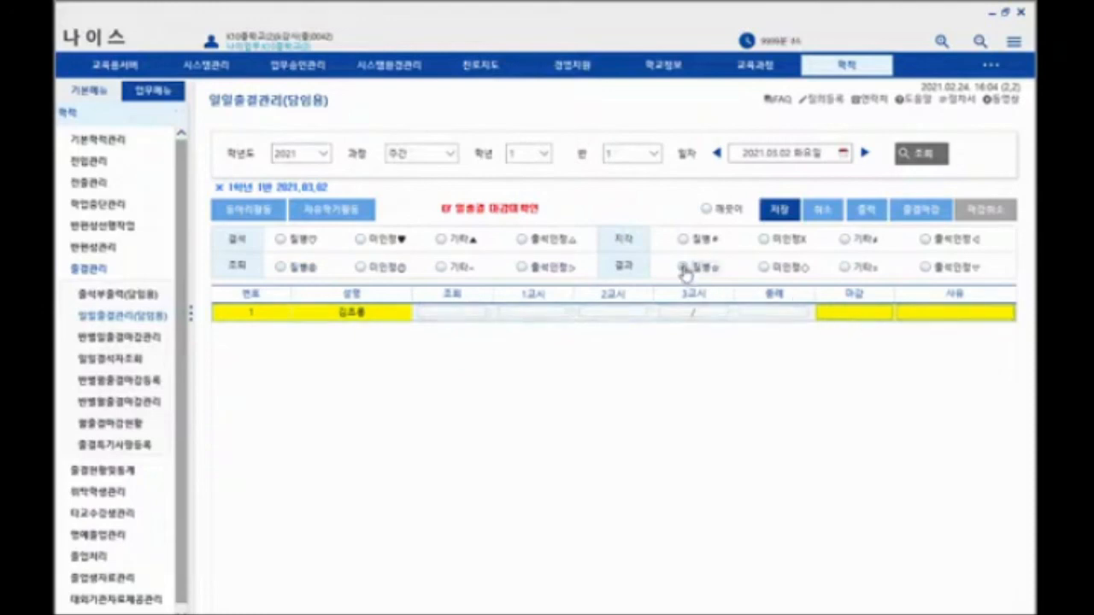
click(862, 318)
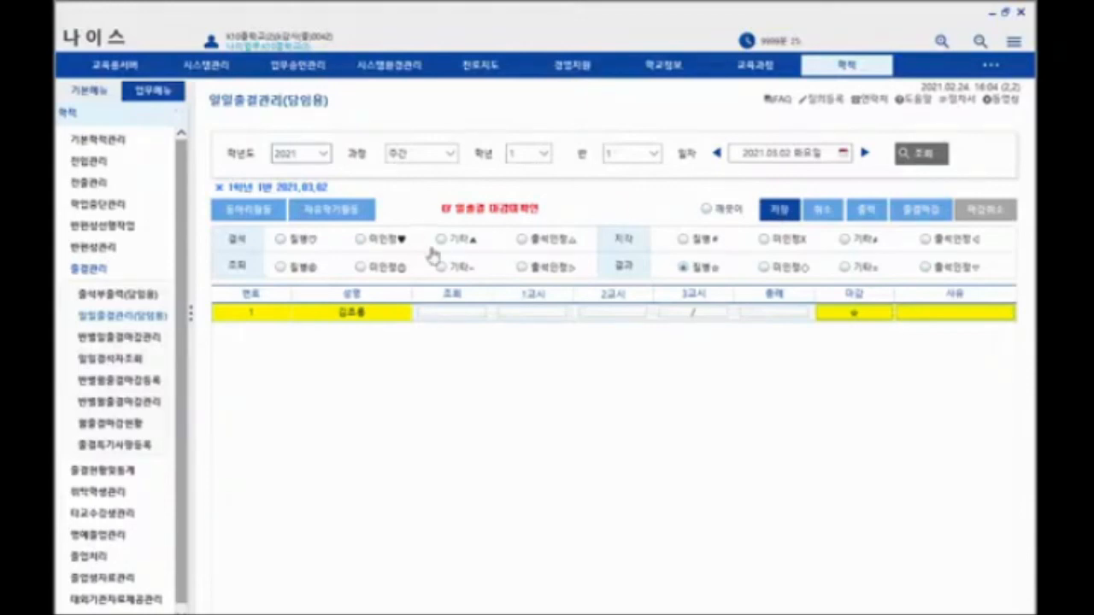
scroll(190, 248, down, 1)
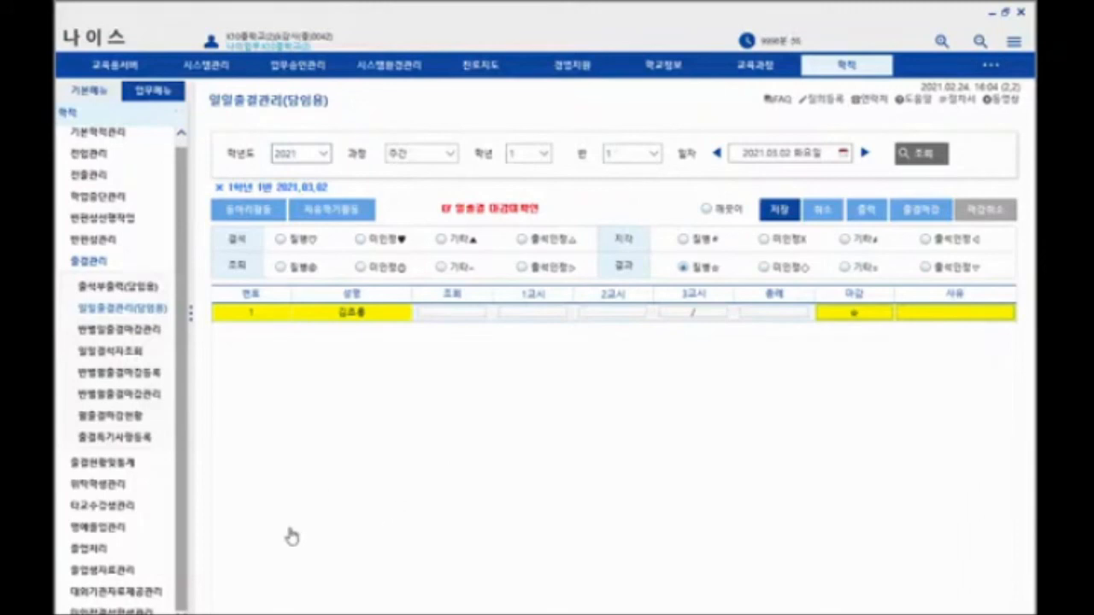
Query 반별월출결마감관리 records, then open the 위탁학생출결관리 attendance page
click(141, 398)
click(723, 159)
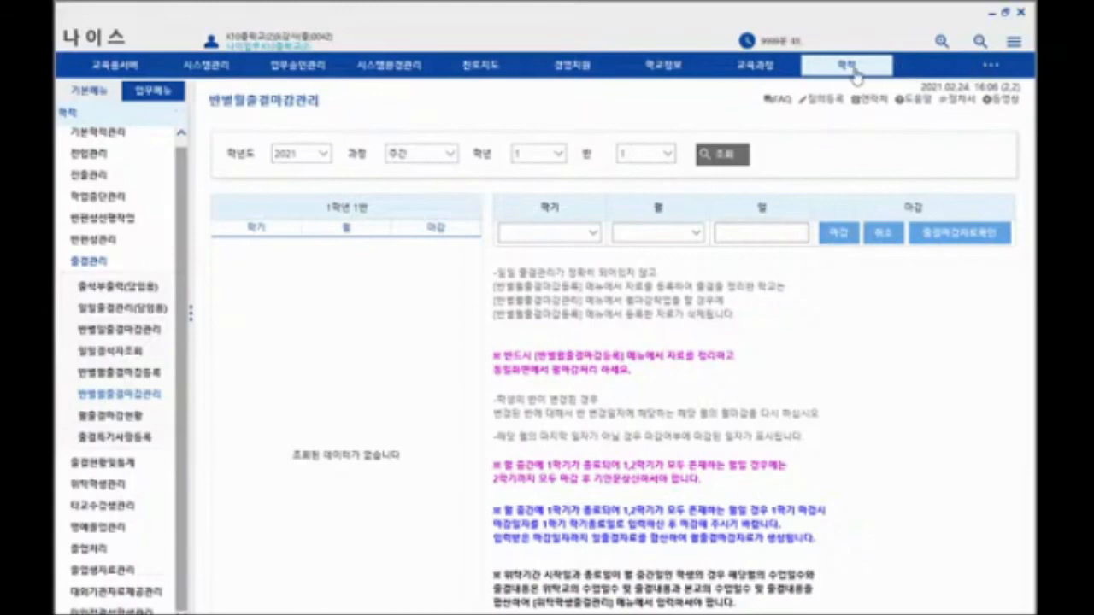
click(126, 484)
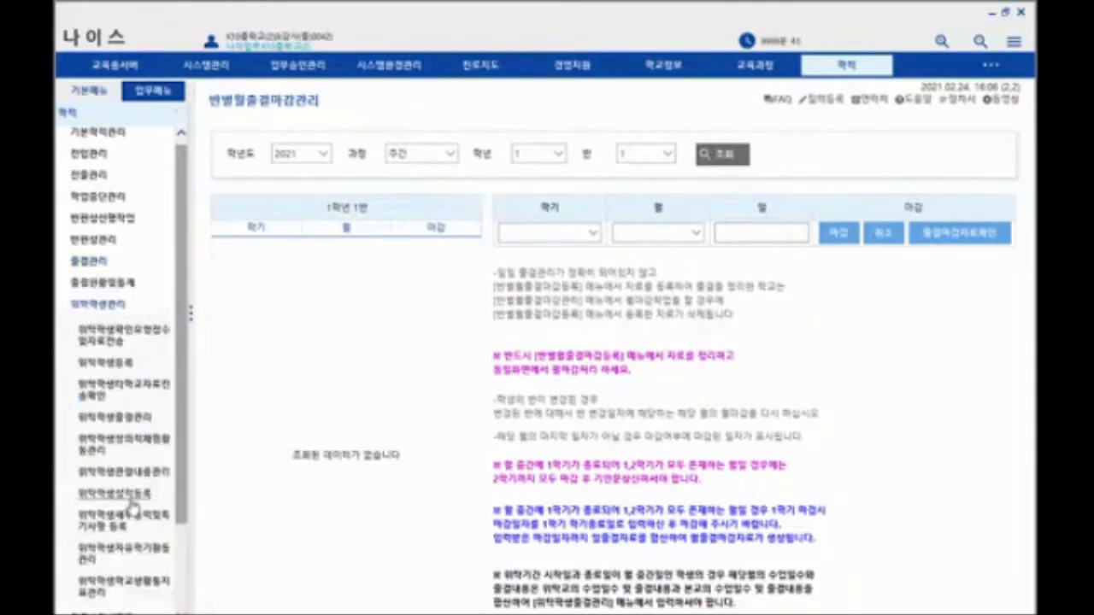
click(128, 419)
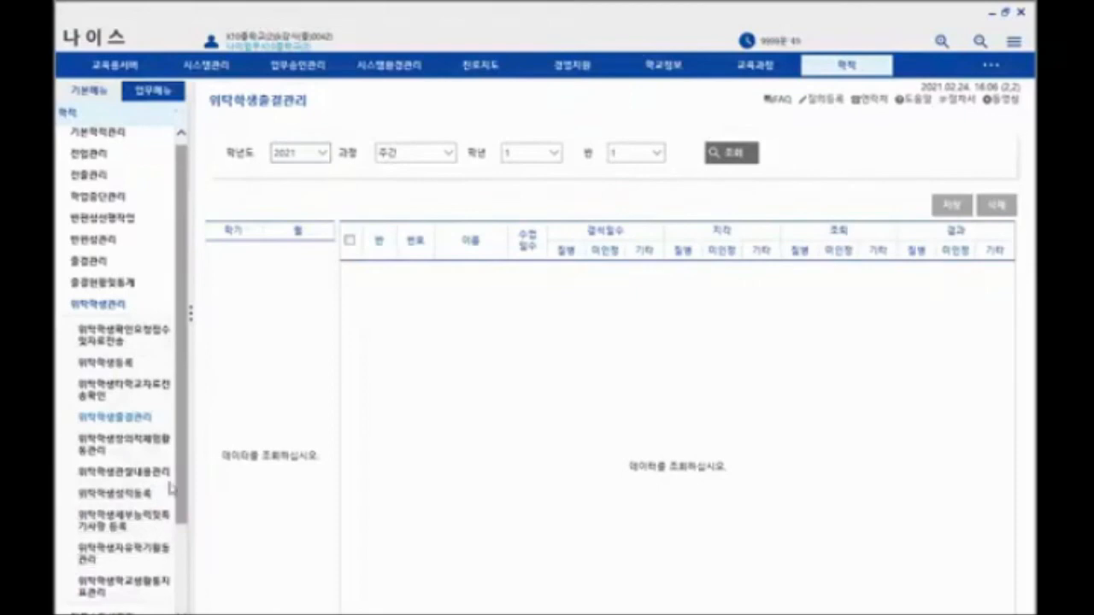
Collapse 위탁학생관리 and expand the 출결관리 pages in the sidebar
drag(182, 459, 198, 436)
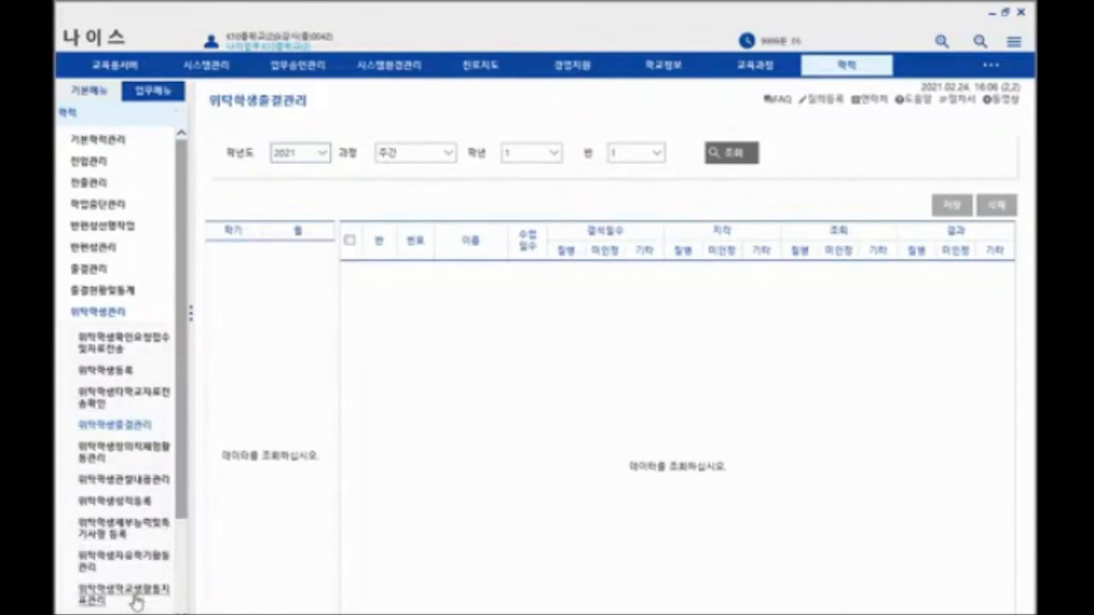
click(108, 314)
click(99, 272)
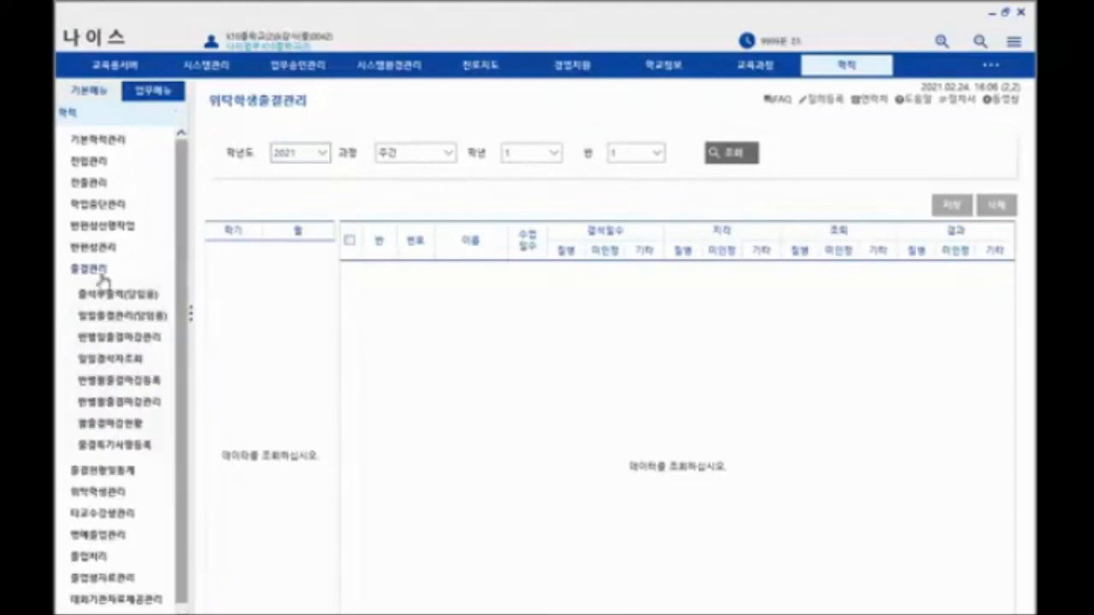
View the 월출결마감현황 closing status page, then bring up the full work-category menu
click(132, 426)
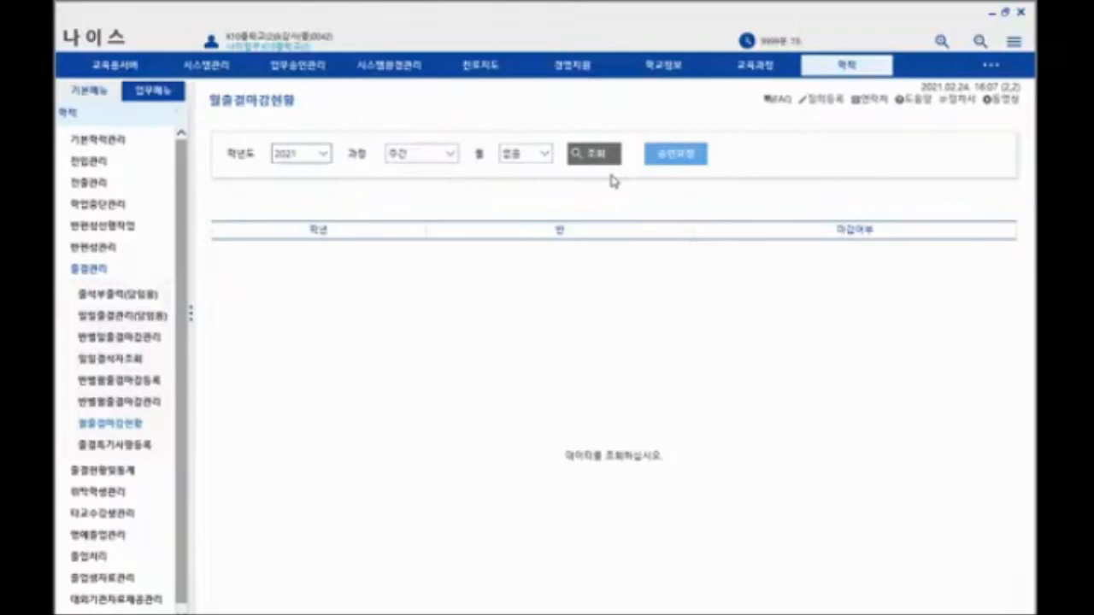
click(985, 67)
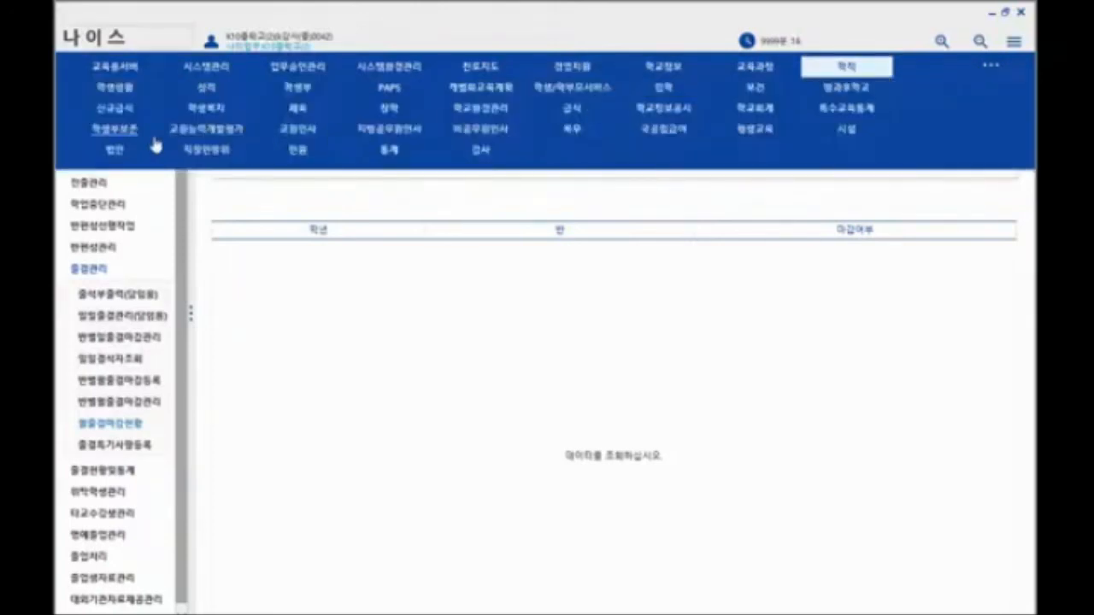
Open 학생생활 > 봉사활동누가기록, query grade 1 class 1, select the student and add a row
click(114, 87)
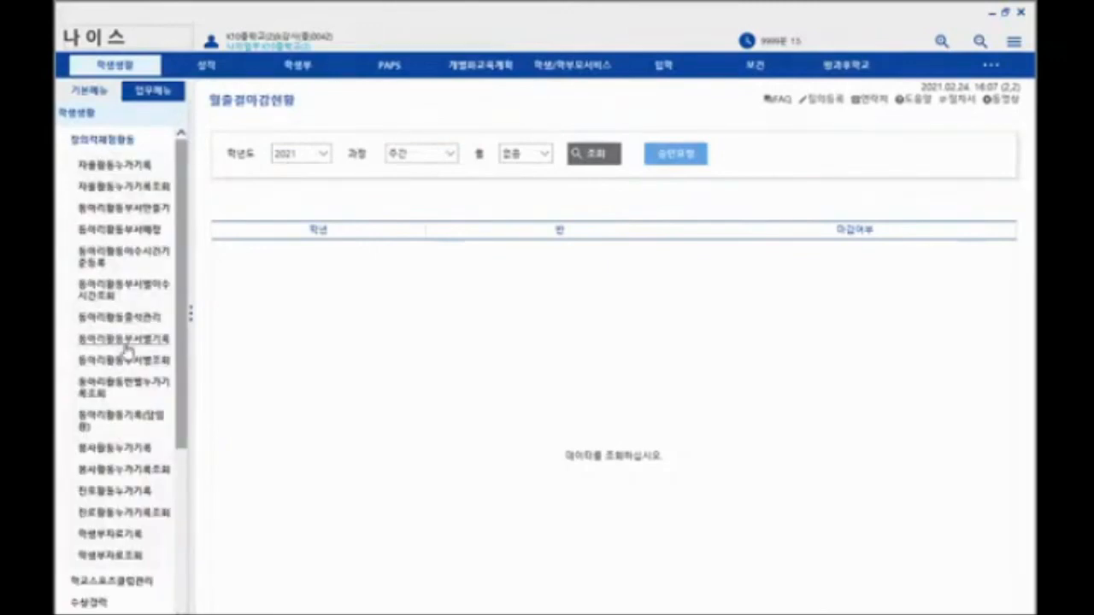
click(141, 449)
click(718, 172)
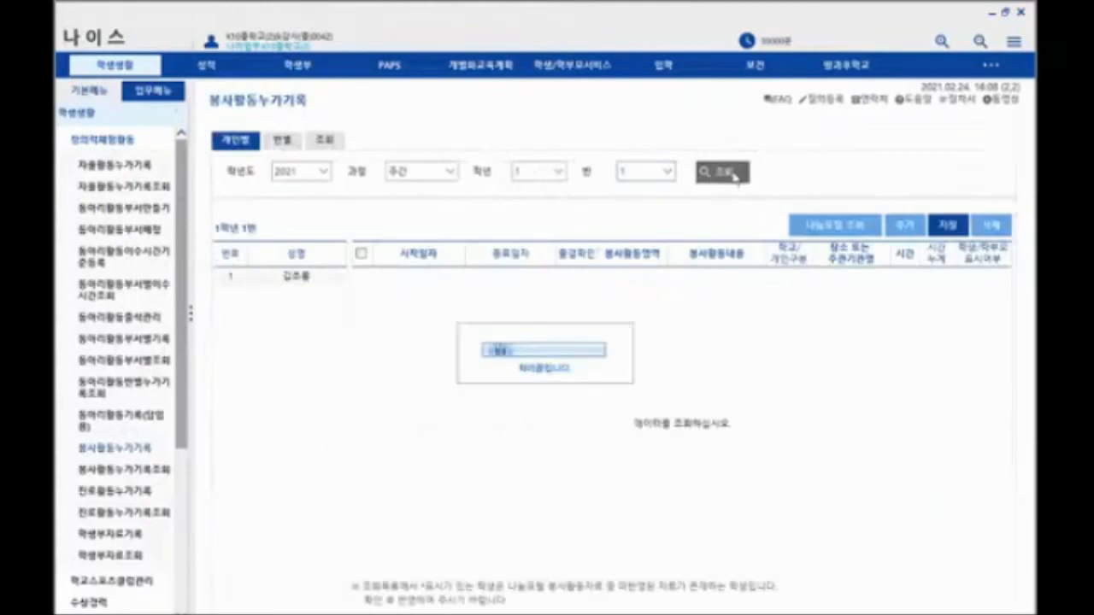
click(899, 227)
click(616, 403)
click(307, 279)
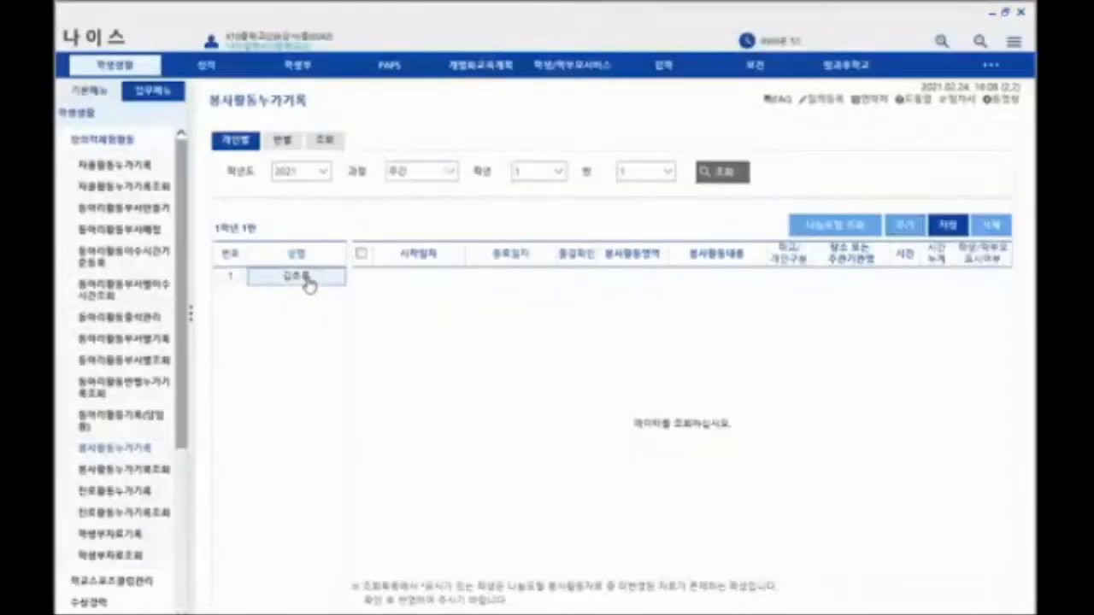
click(904, 225)
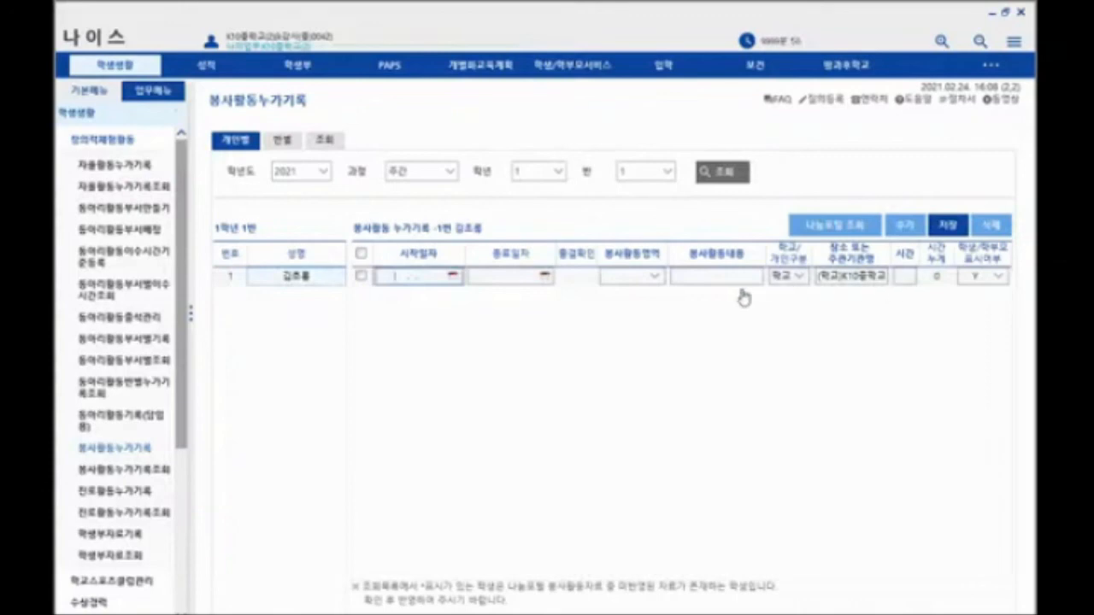
Set the area to 기타 and both start and end dates to 2021.03.02
click(643, 282)
click(653, 343)
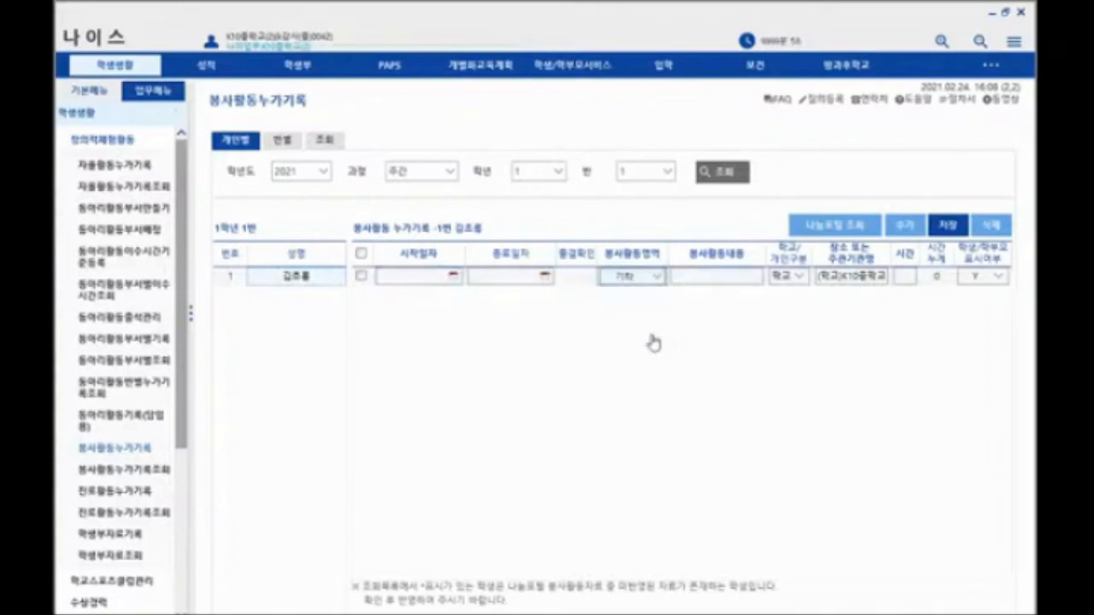
click(453, 276)
click(519, 298)
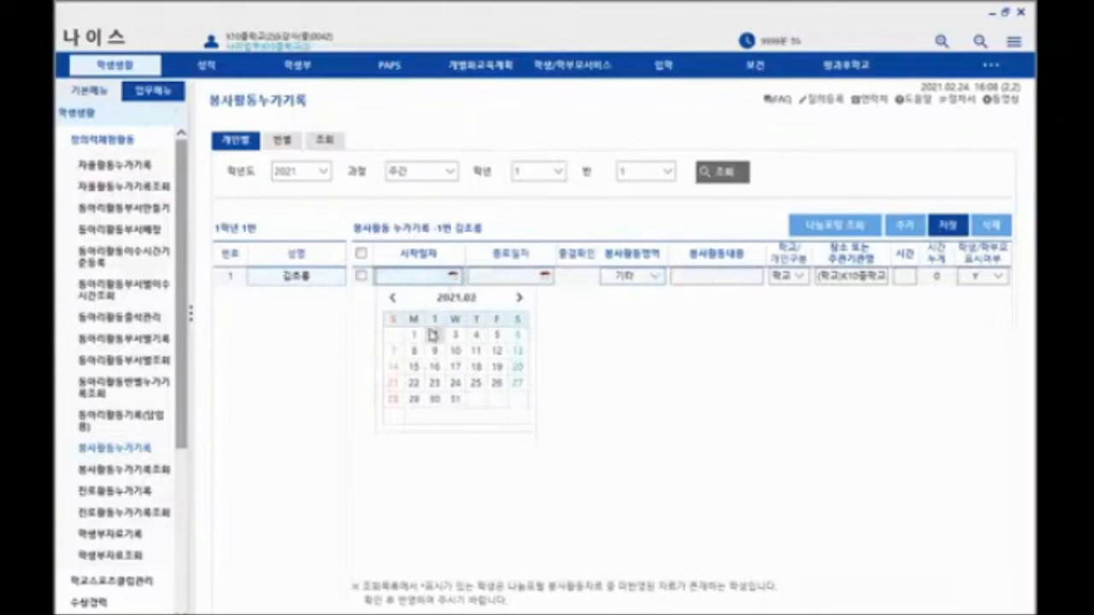
click(417, 335)
click(543, 276)
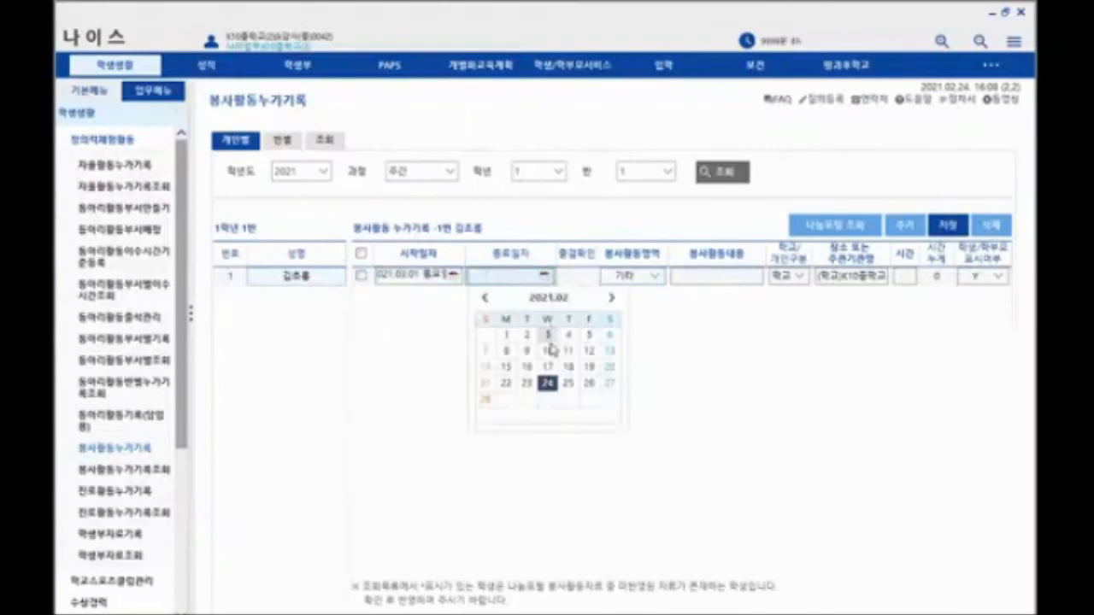
click(613, 299)
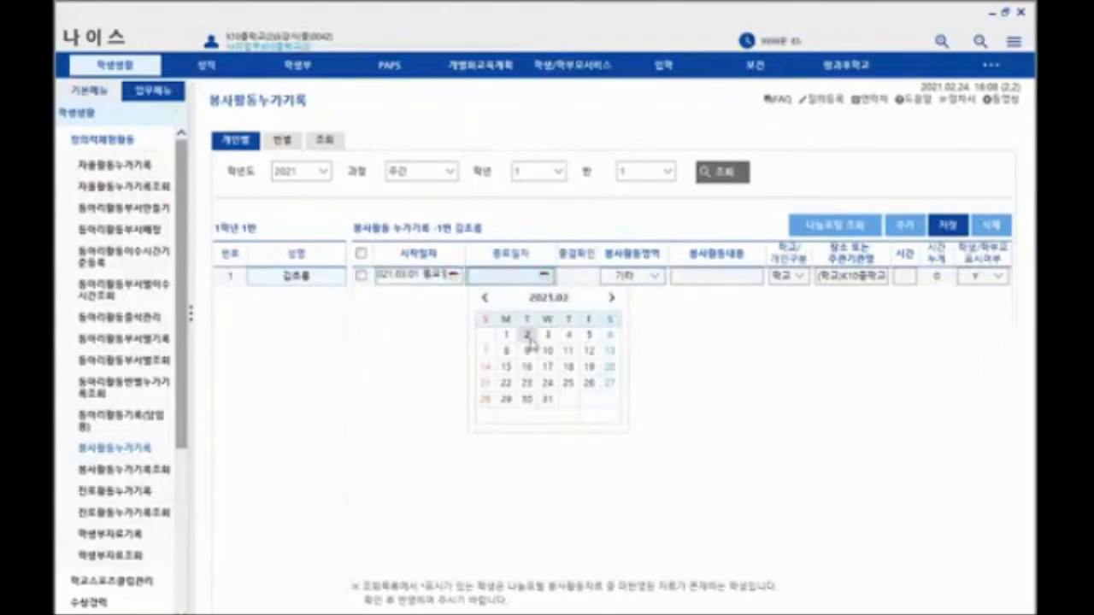
click(530, 337)
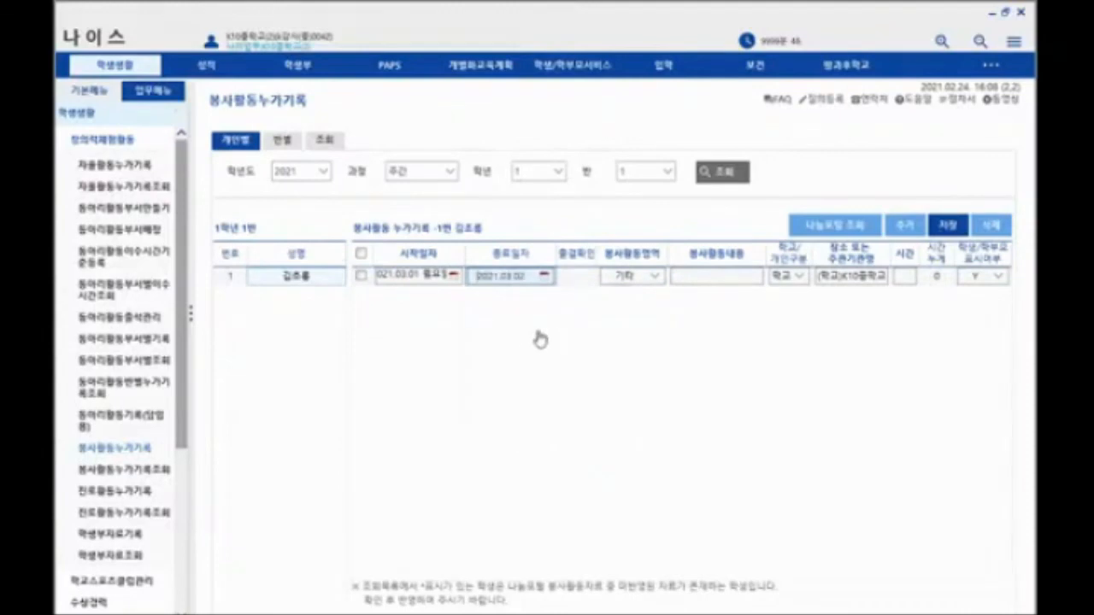
click(453, 275)
click(434, 335)
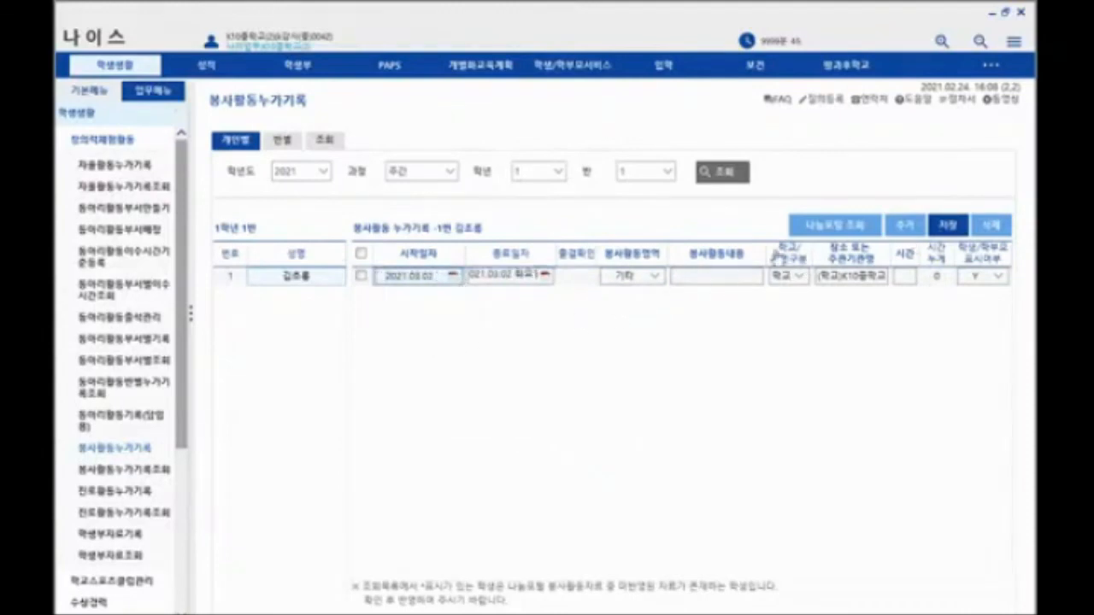
Enter 환경정화 as the volunteer activity content
click(740, 281)
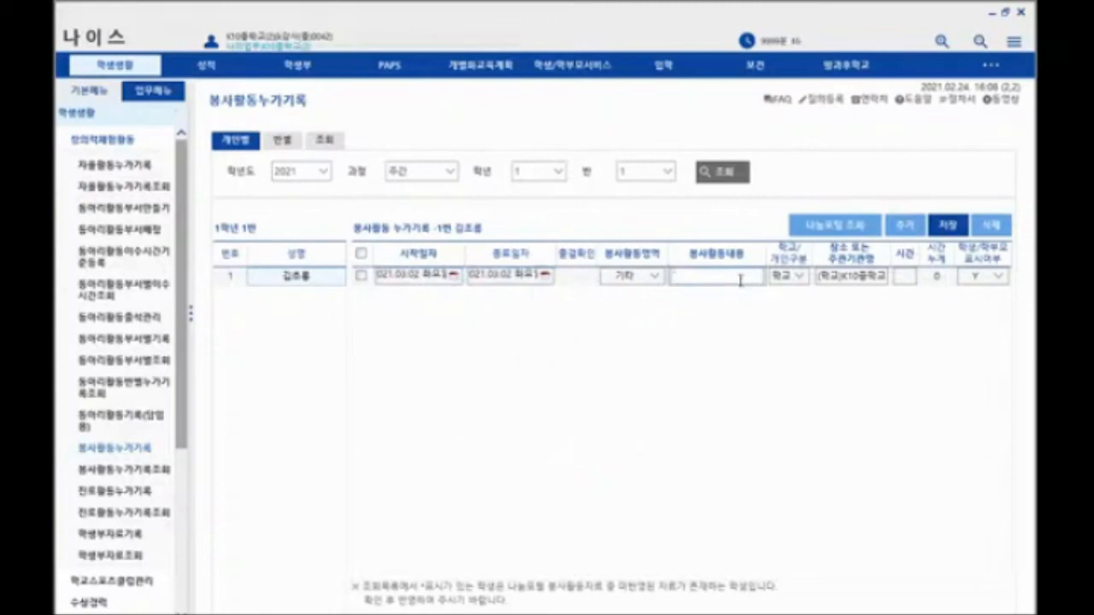
text(하환경정화)
key(BackSpace)
key(BackSpace)
key(BackSpace)
text(ㅁ정화)
click(904, 275)
Change the area from 기타 to 환경보호활동 and save the 1-hour record
click(949, 225)
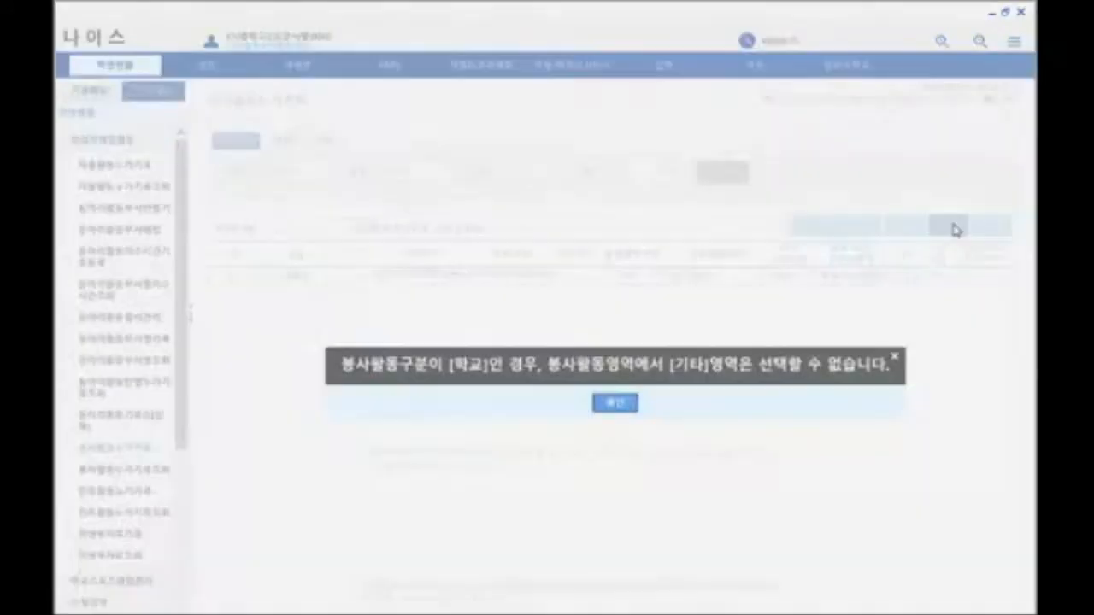
click(615, 403)
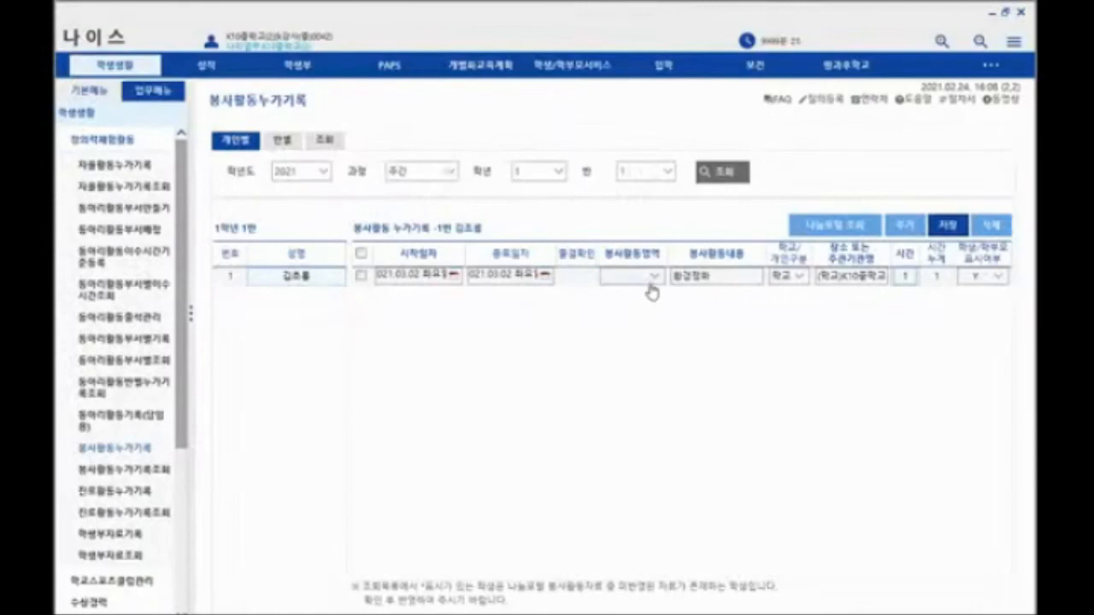
click(649, 282)
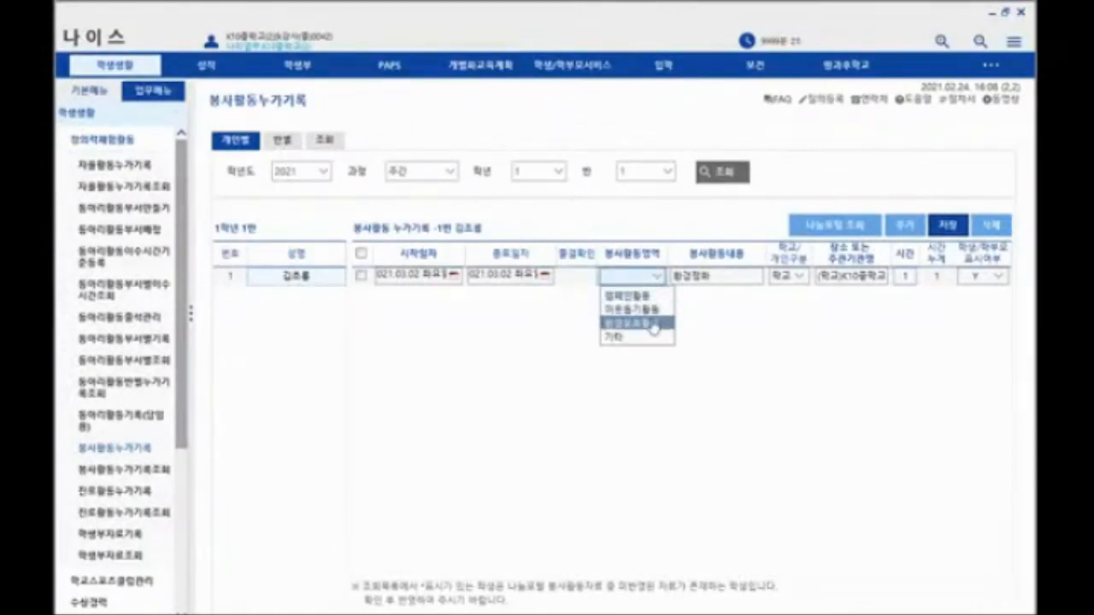
click(651, 323)
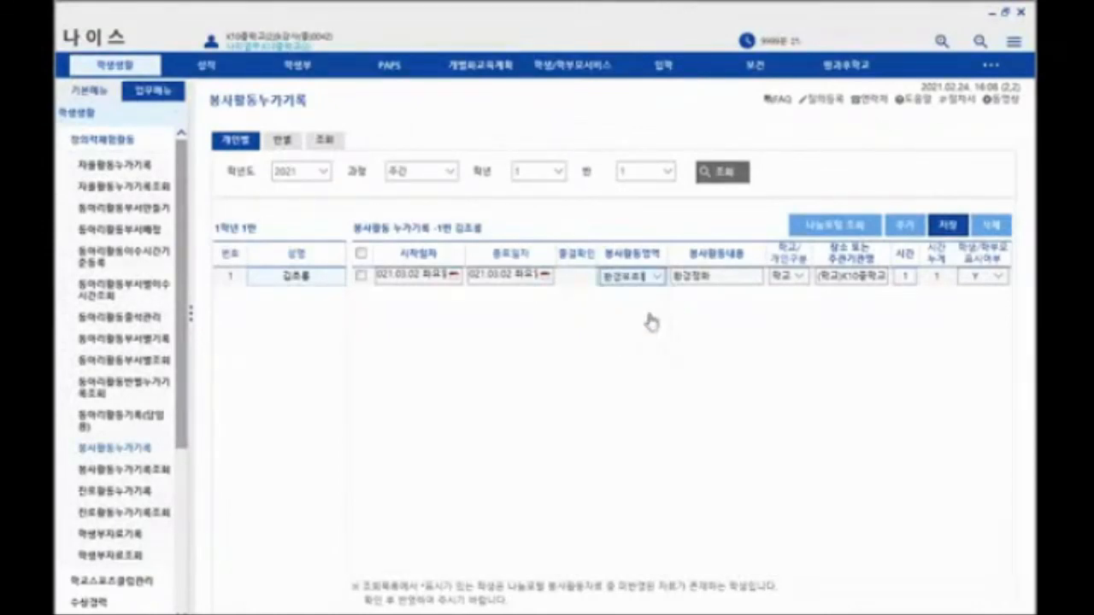
click(948, 225)
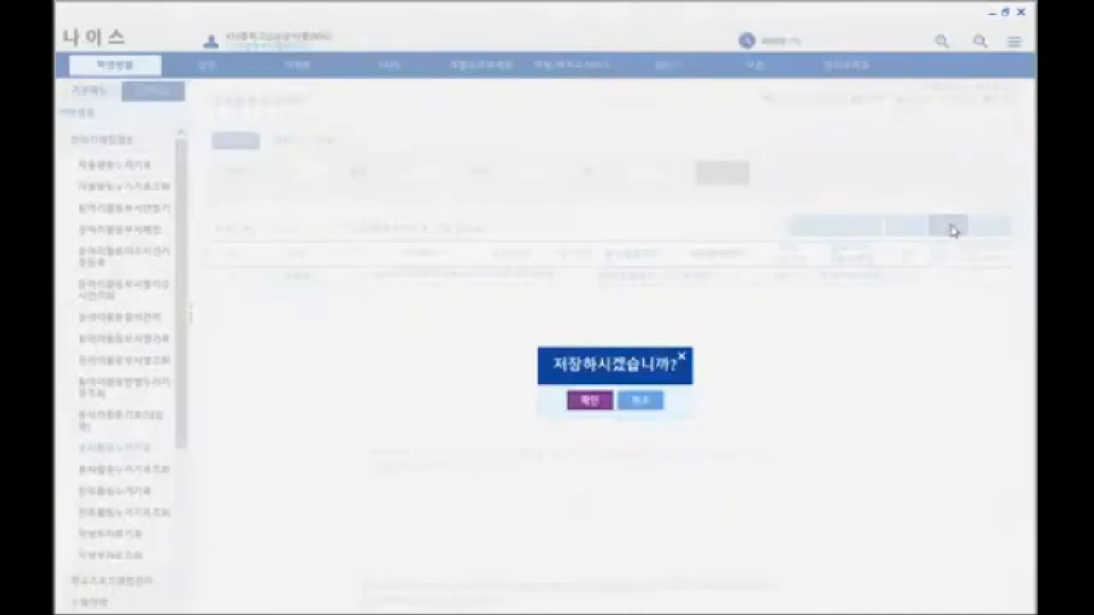
click(590, 401)
click(615, 403)
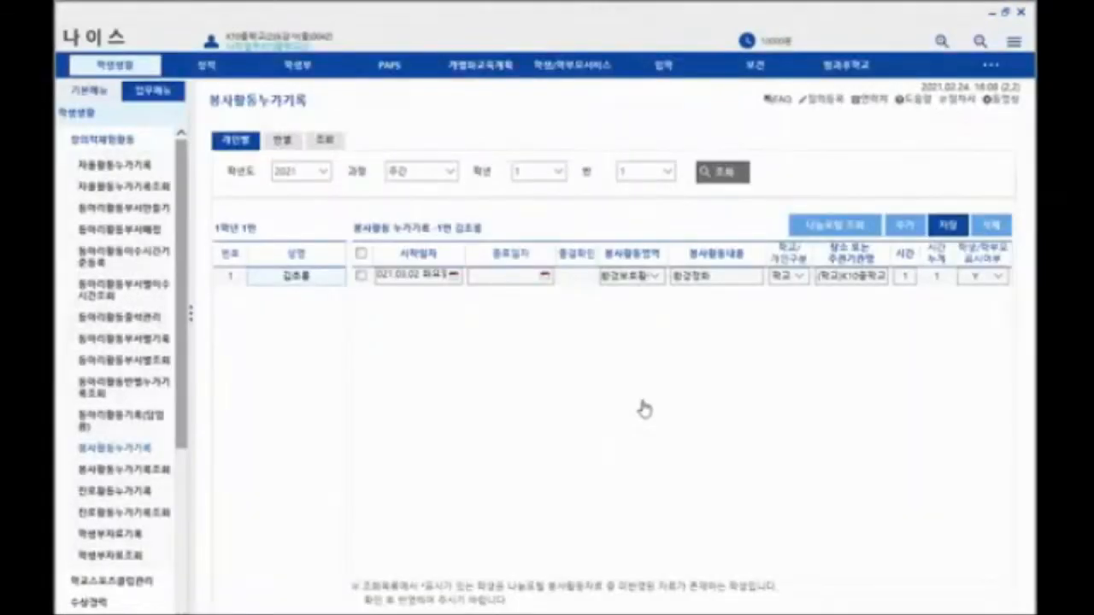